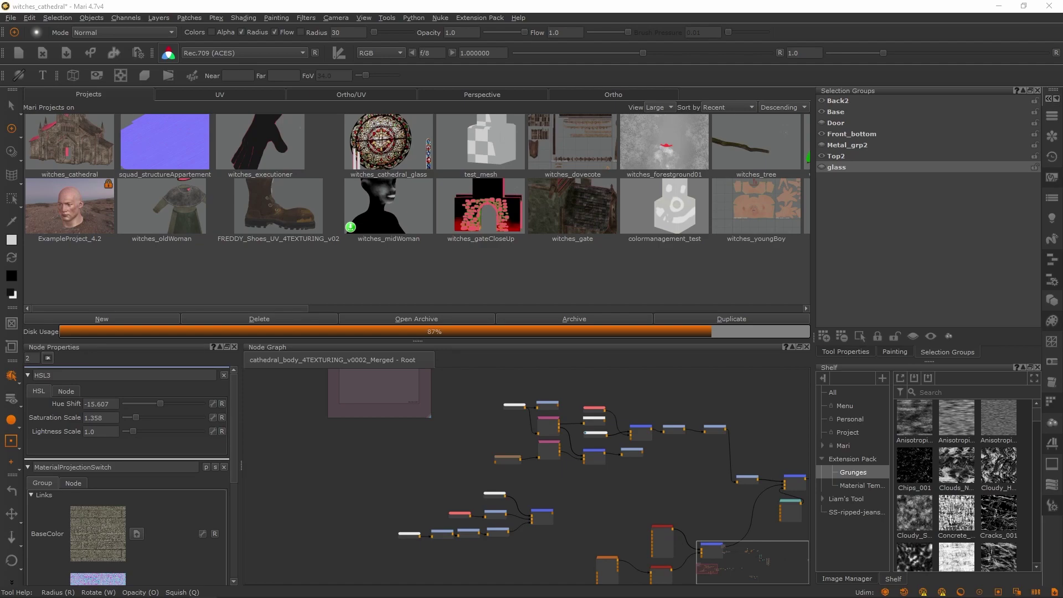
Switch to the browser and look through the renders, texturing breakdowns and lookdev images on the Witches ArtStation page
drag(1062, 171, 804, 1)
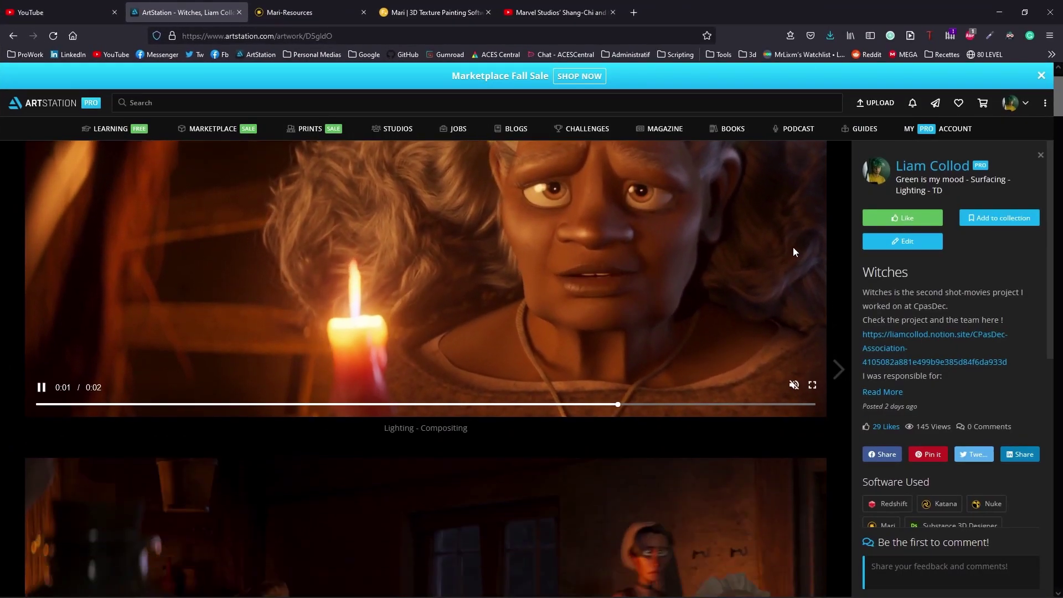
scroll(792, 244, down, 4)
scroll(793, 245, up, 4)
mouse_move(684, 7)
mouse_down()
mouse_move(667, 41)
mouse_move(664, 3)
mouse_up()
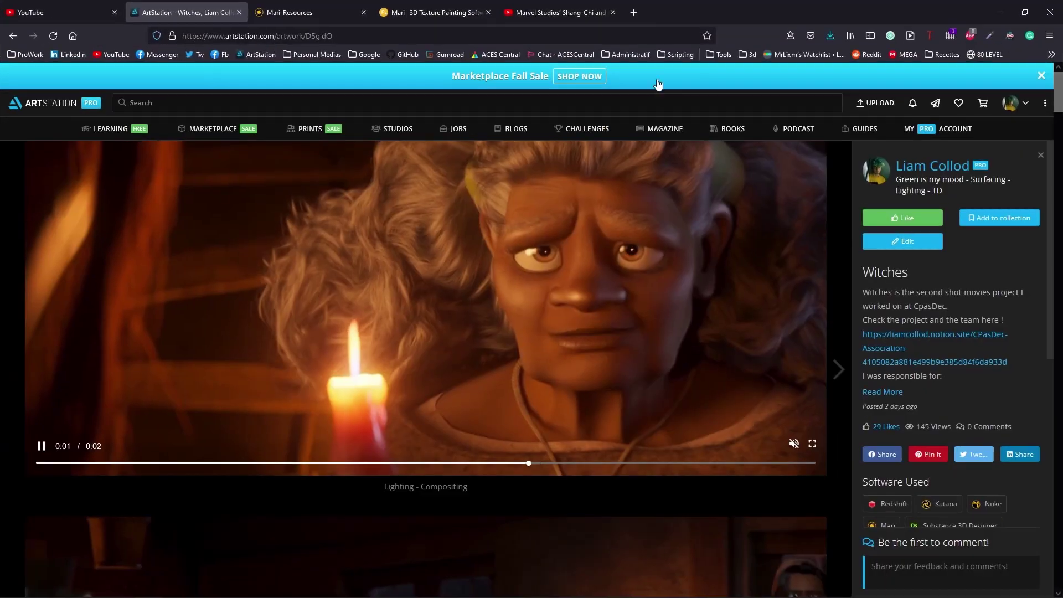
scroll(536, 258, down, 5)
scroll(610, 320, down, 15)
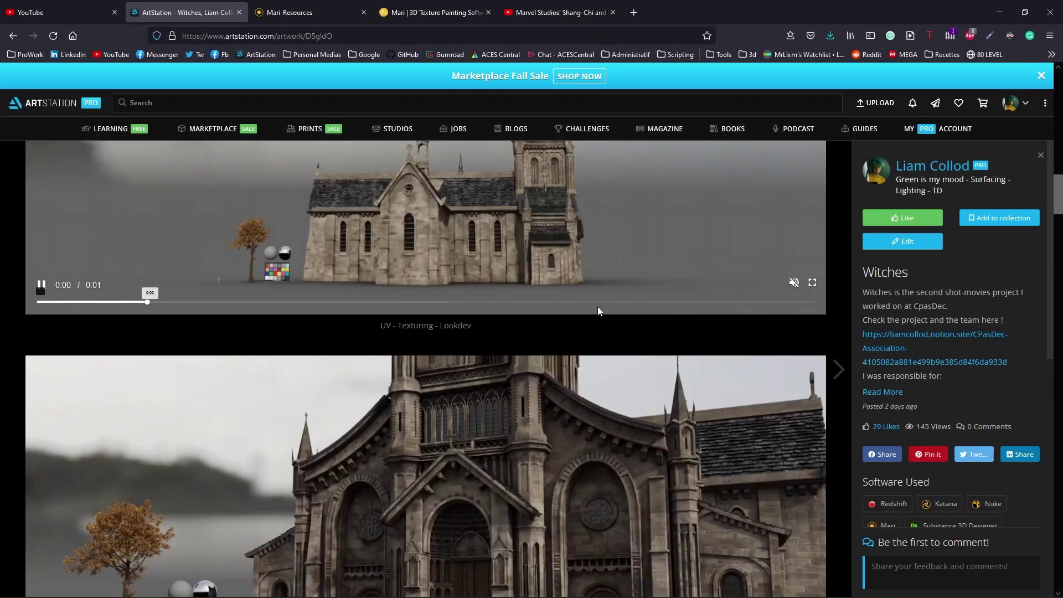
scroll(392, 288, down, 20)
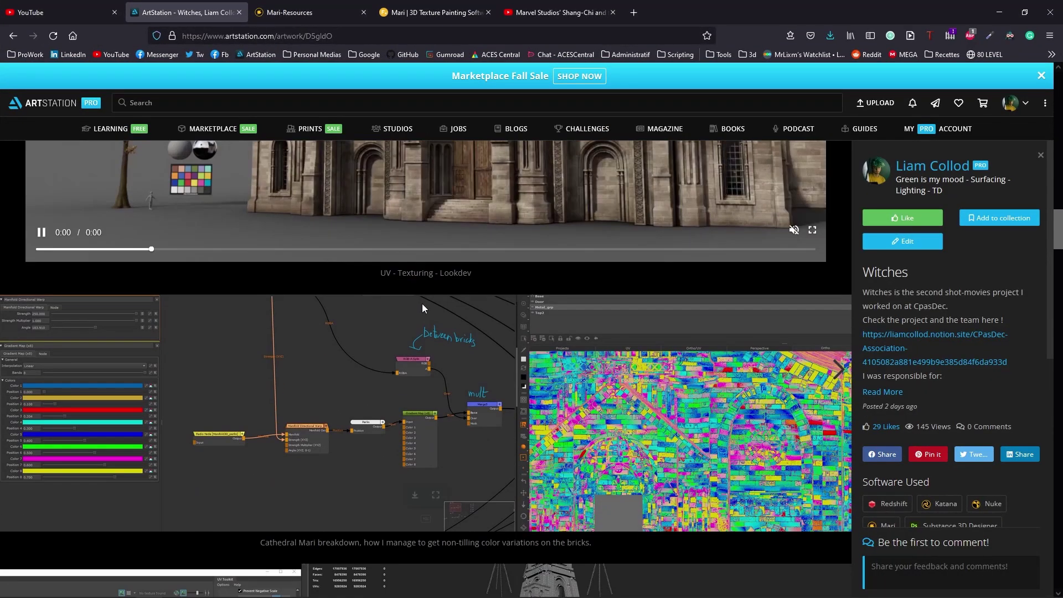
scroll(526, 316, down, 20)
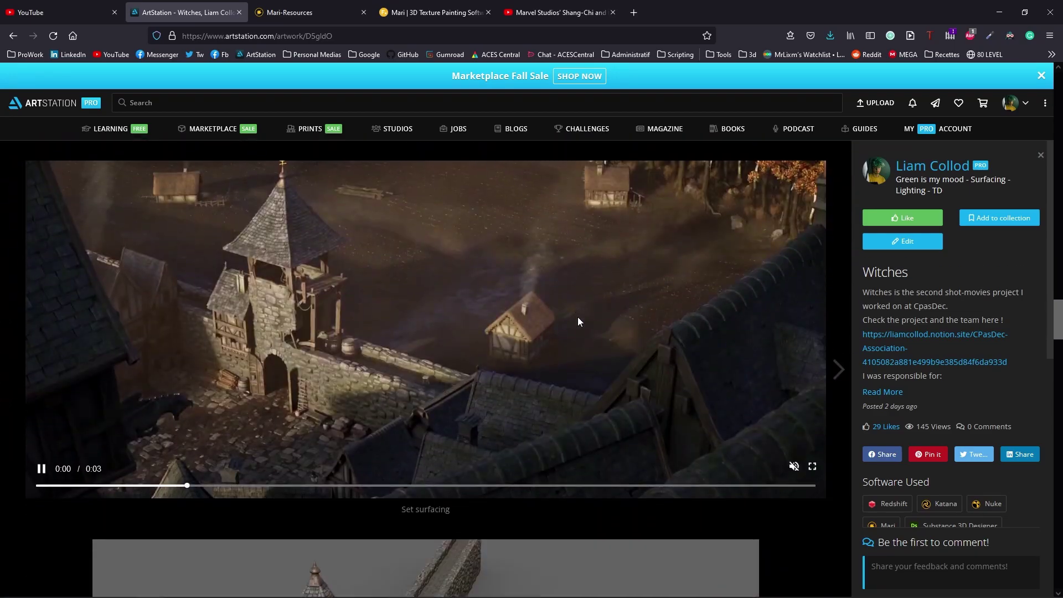
scroll(418, 354, down, 10)
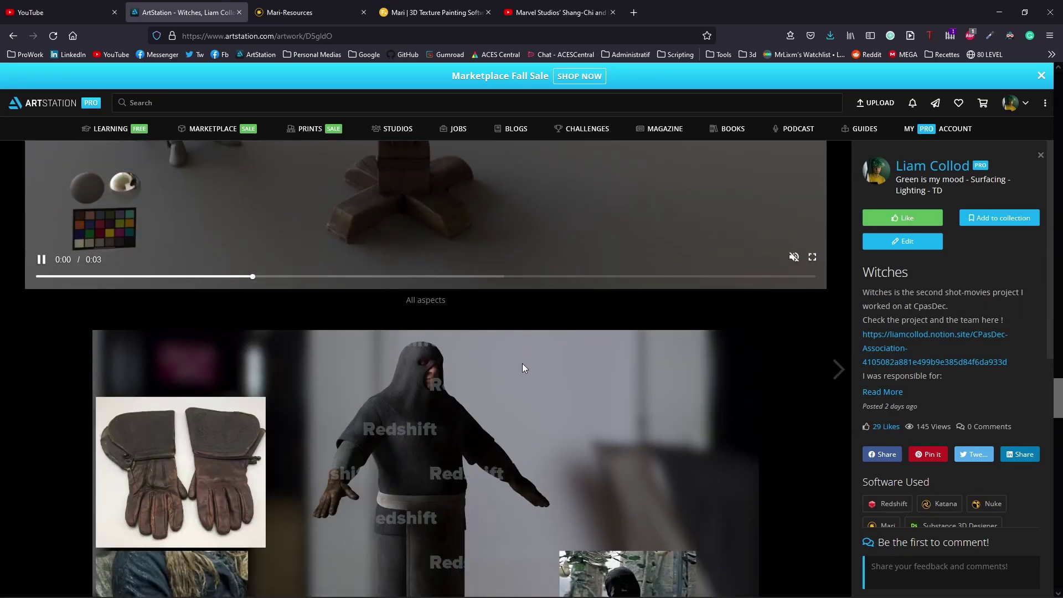
scroll(612, 319, down, 8)
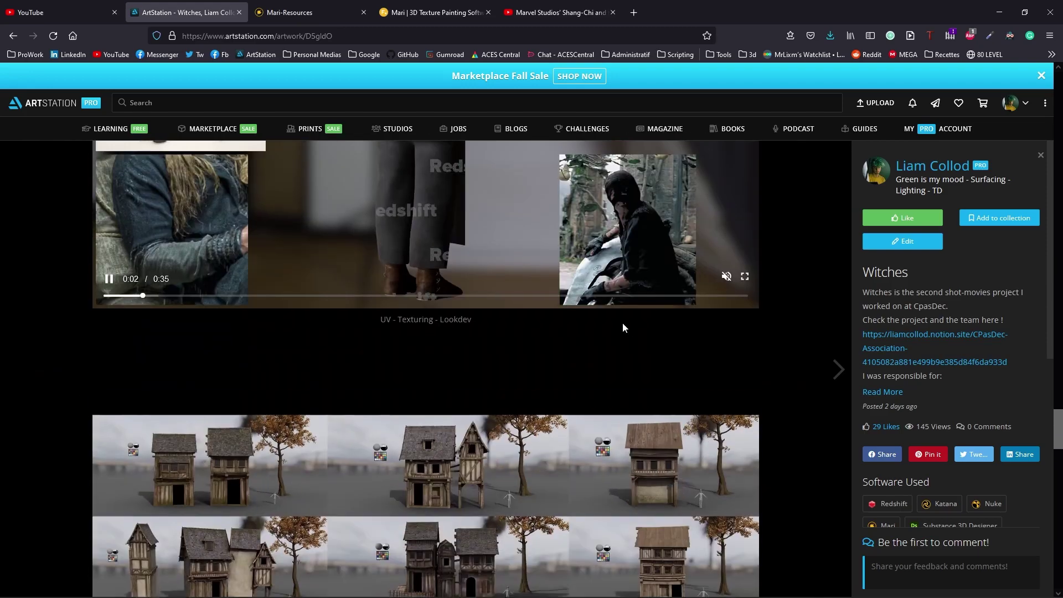
scroll(630, 319, down, 7)
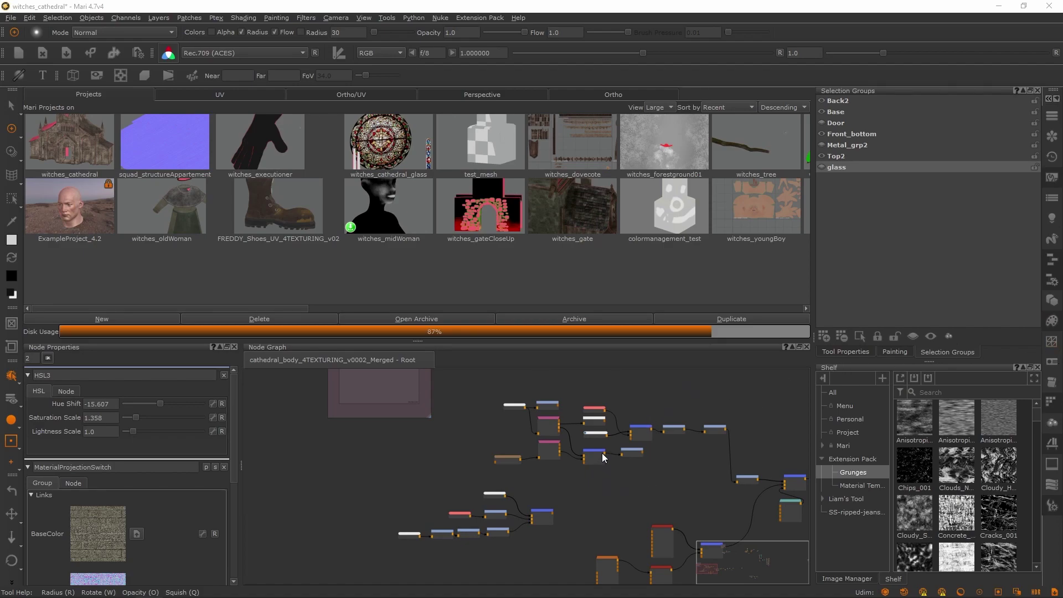
Look through the free and paid learning links in the Mari-Resources gallery page in the browser
scroll(602, 454, down, 2)
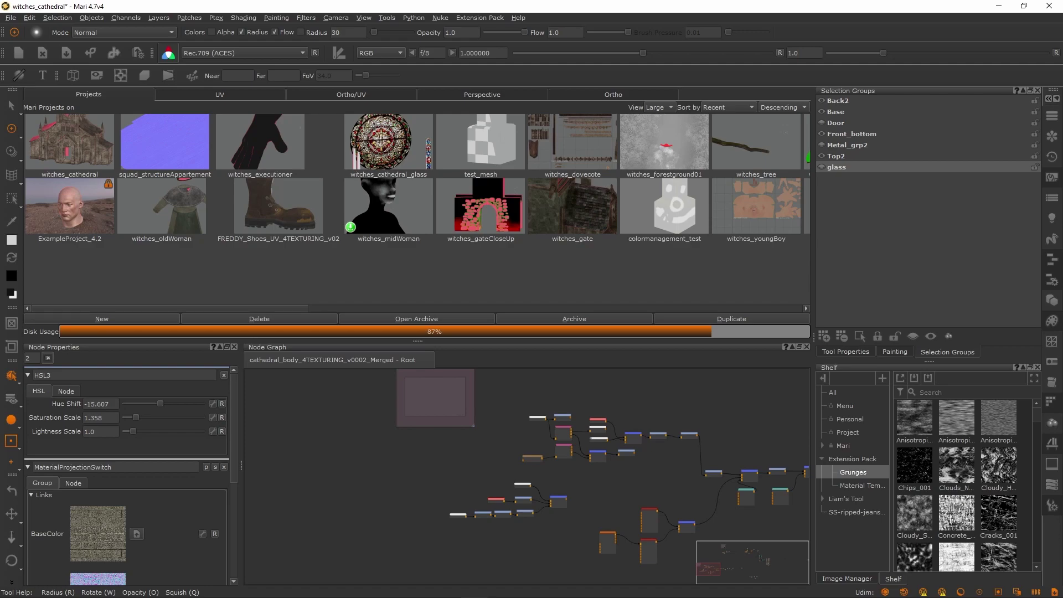
drag(1062, 189, 806, 1)
scroll(116, 347, down, 8)
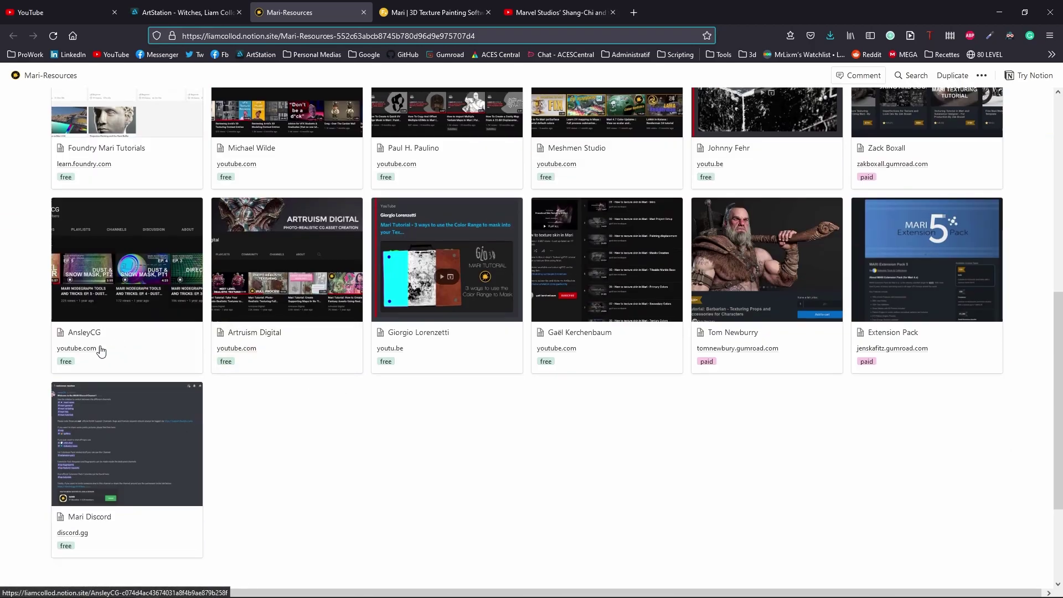
scroll(158, 461, up, 8)
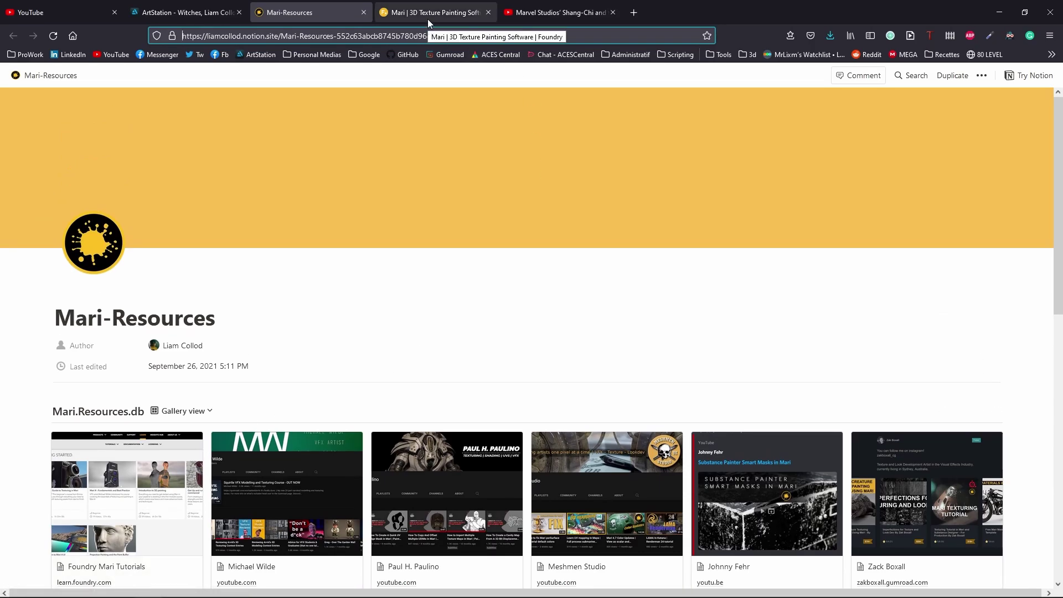
scroll(417, 188, down, 8)
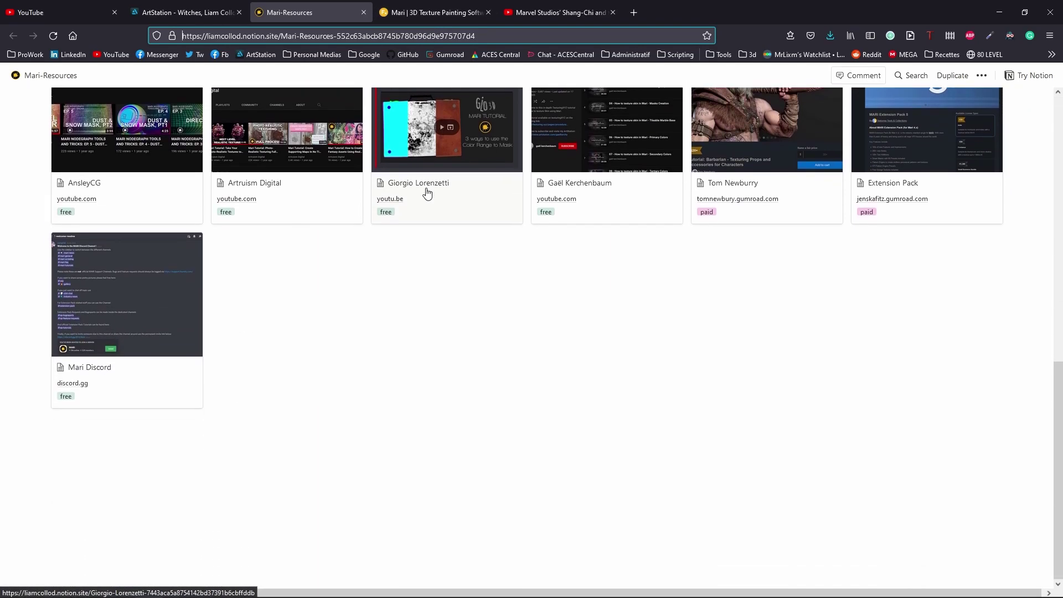
scroll(528, 191, up, 4)
scroll(527, 191, up, 5)
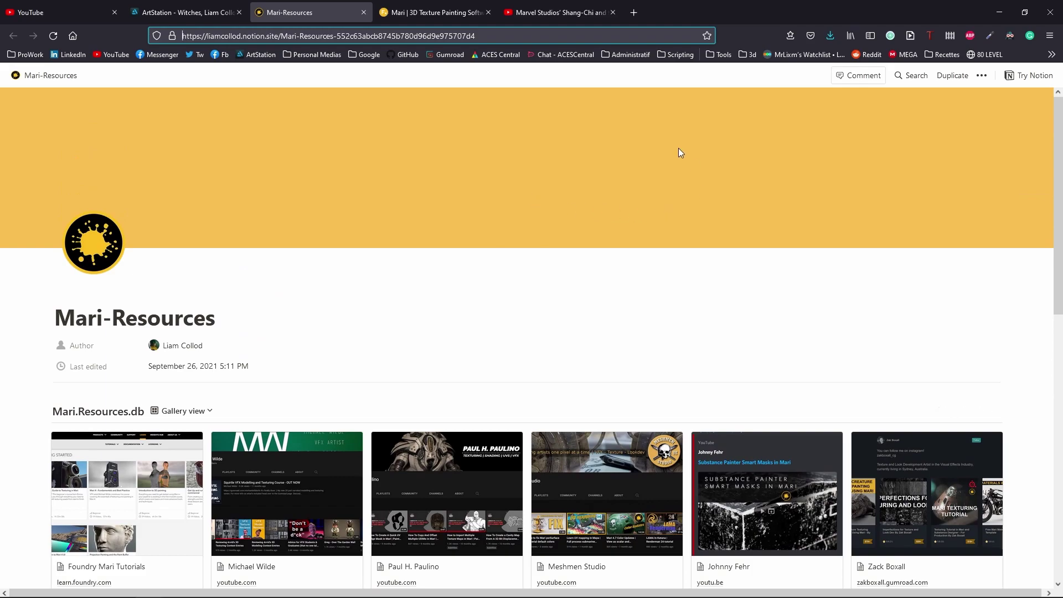
Look at the YouTube page of the Marvel Studios' Shang-Chi and the Legend of the Ten Rings teaser
click(567, 11)
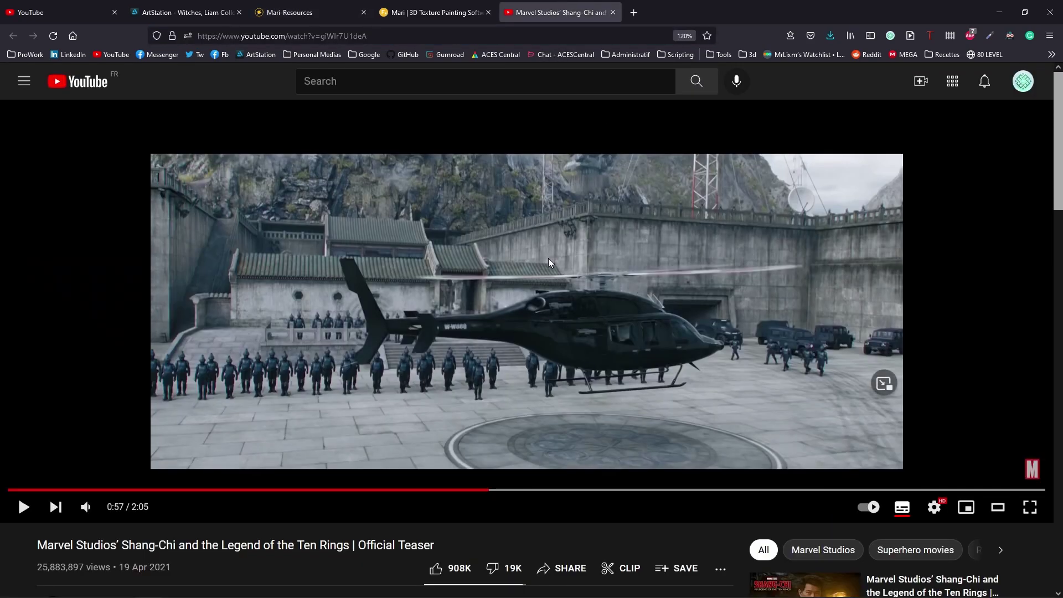
scroll(542, 260, down, 1)
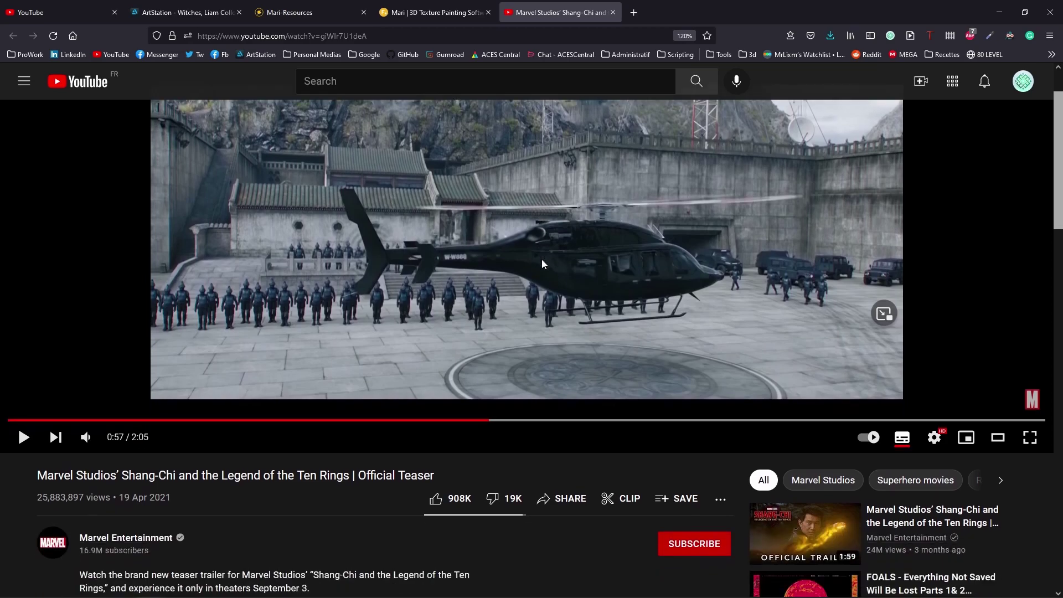
scroll(687, 265, up, 1)
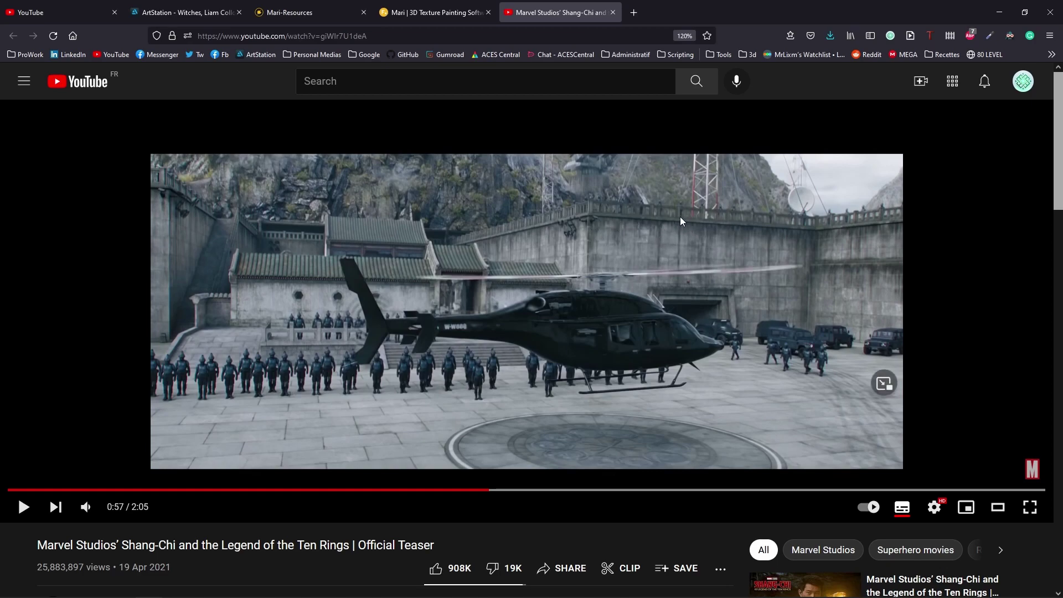
Return to Mari and show the cathedral's UV layout with its full spread of UDIM tiles
drag(541, 29, 1062, 241)
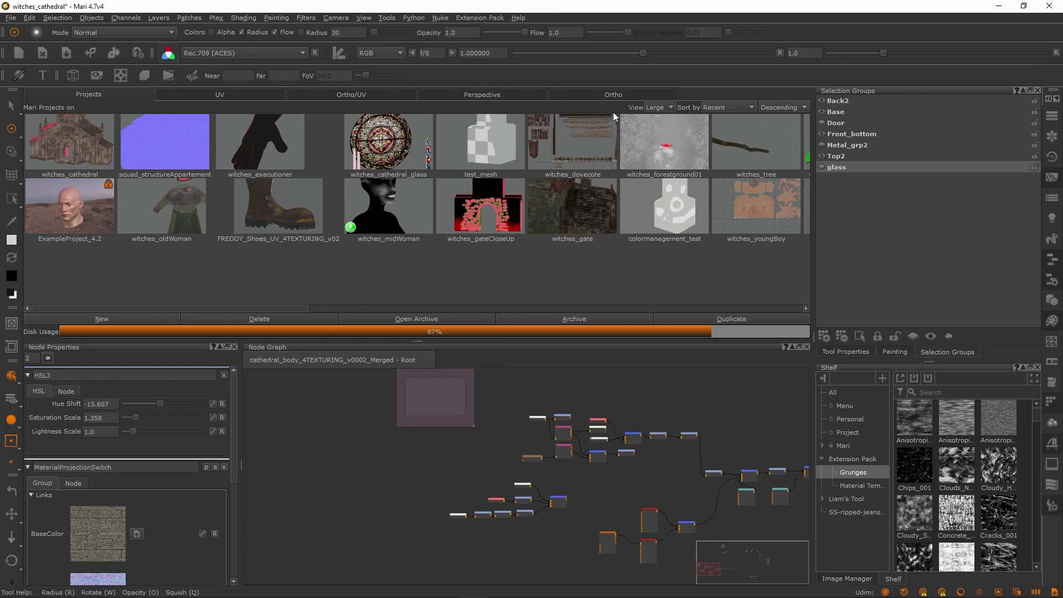
click(610, 96)
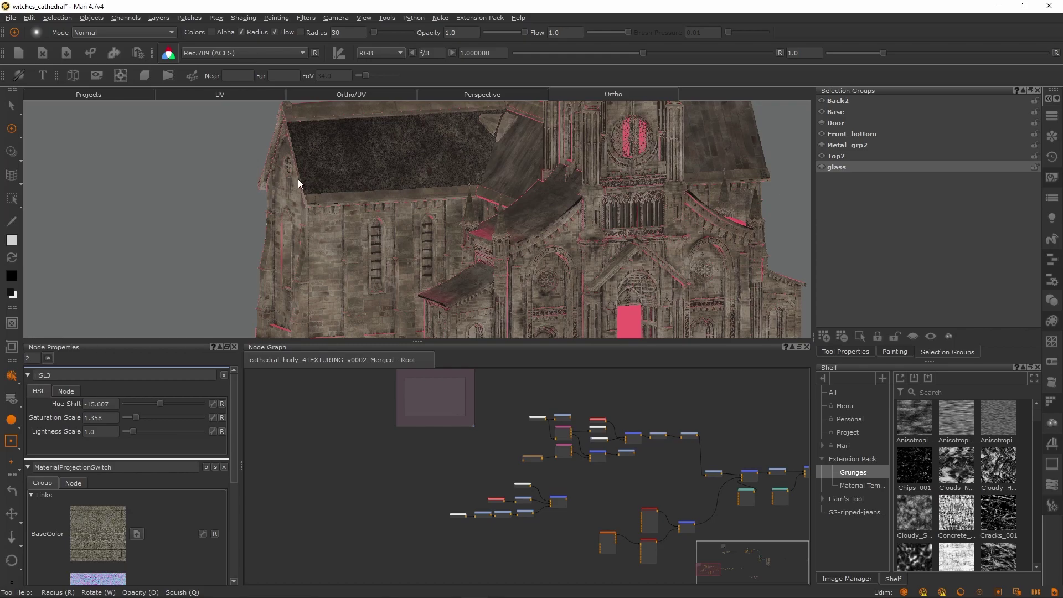
key(F7)
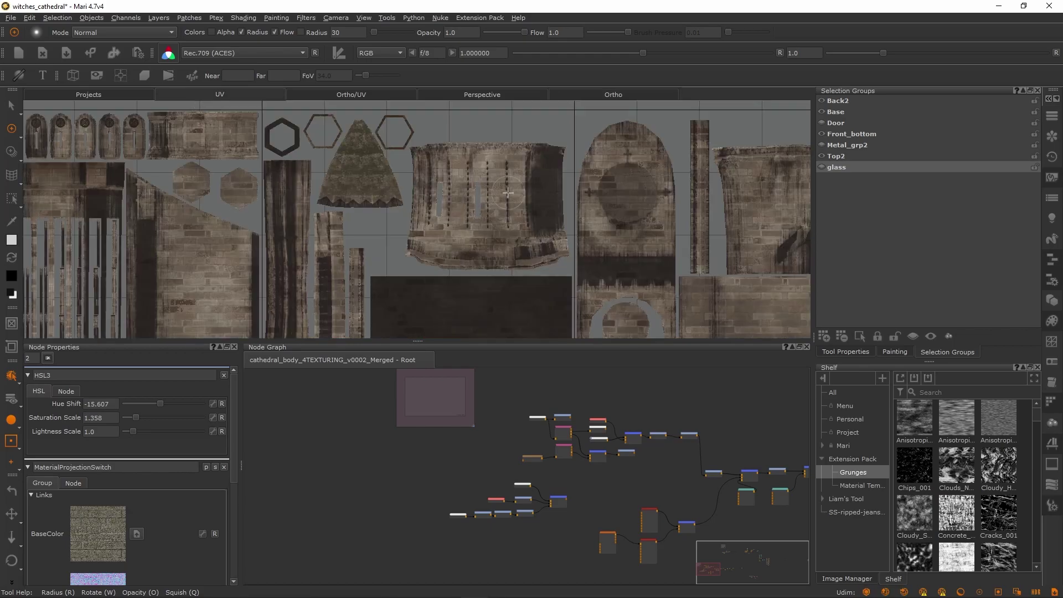
scroll(512, 187, down, 8)
scroll(516, 182, down, 3)
alt+middle_drag(509, 196, 515, 299)
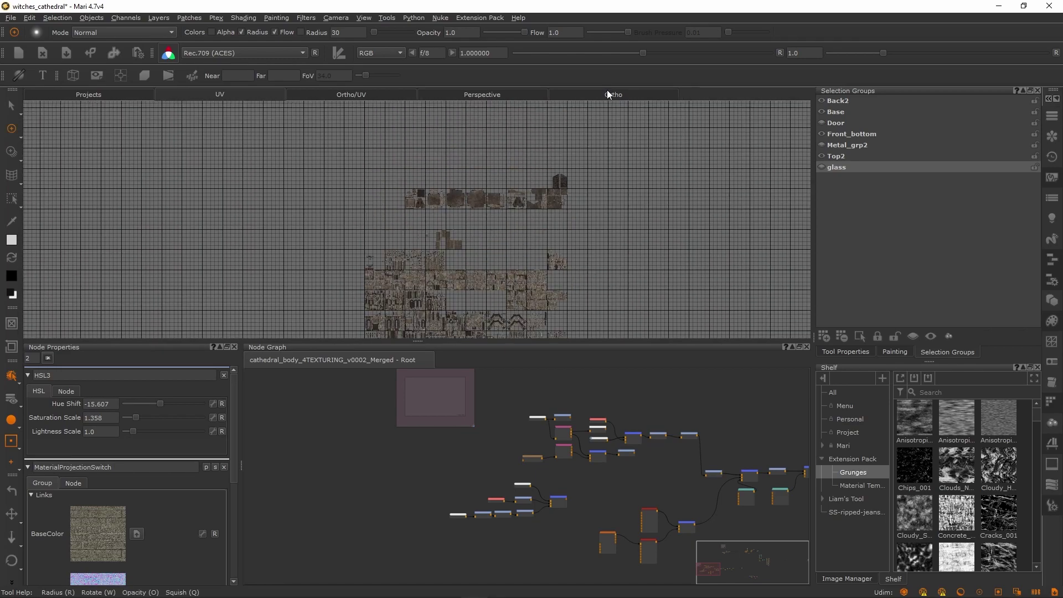
Examine the cathedral's textured roofs and walls from the side and from above in the orthographic view
click(610, 92)
alt+right_drag(613, 235, 598, 233)
alt+drag(533, 241, 476, 250)
scroll(476, 251, up, 5)
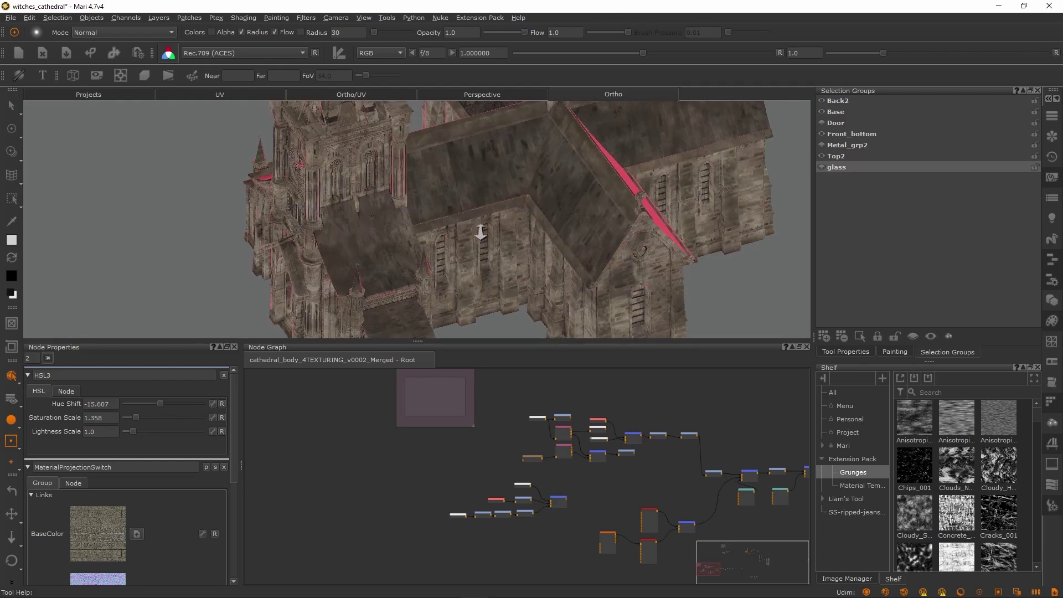
scroll(554, 204, up, 2)
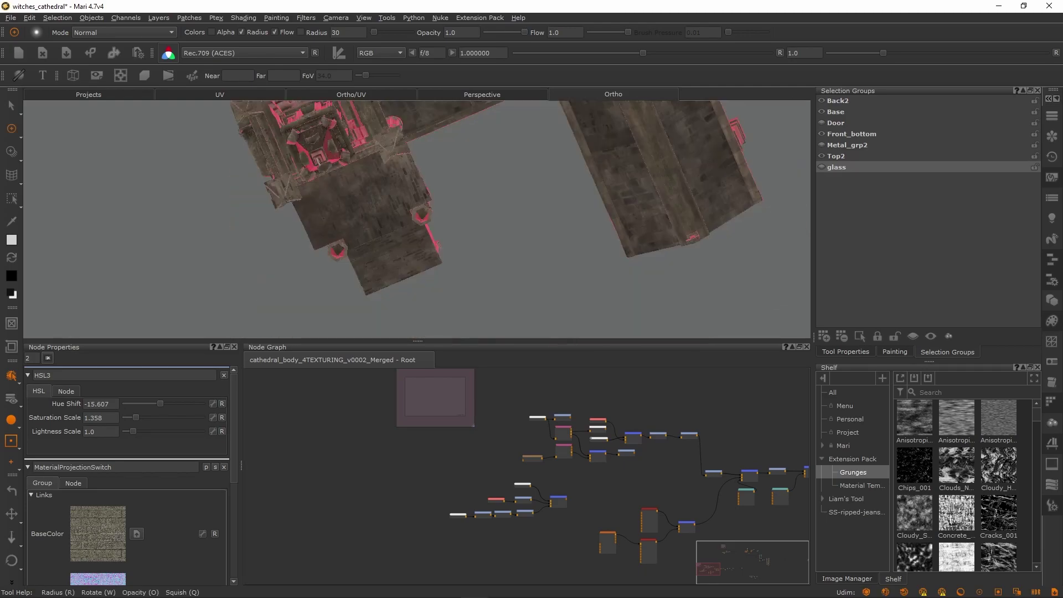
Examine the mask nodes and the network near the Edge mask backdrop, selecting the uppermost node that feeds the material merge
scroll(622, 440, up, 6)
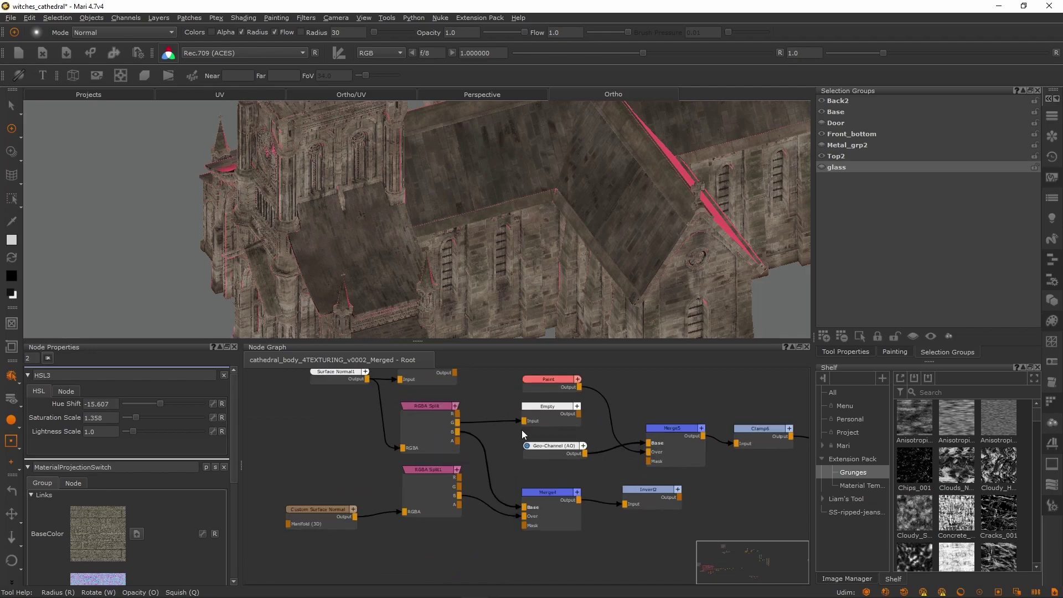
scroll(508, 430, down, 6)
scroll(500, 427, down, 4)
middle_drag(615, 424, 417, 585)
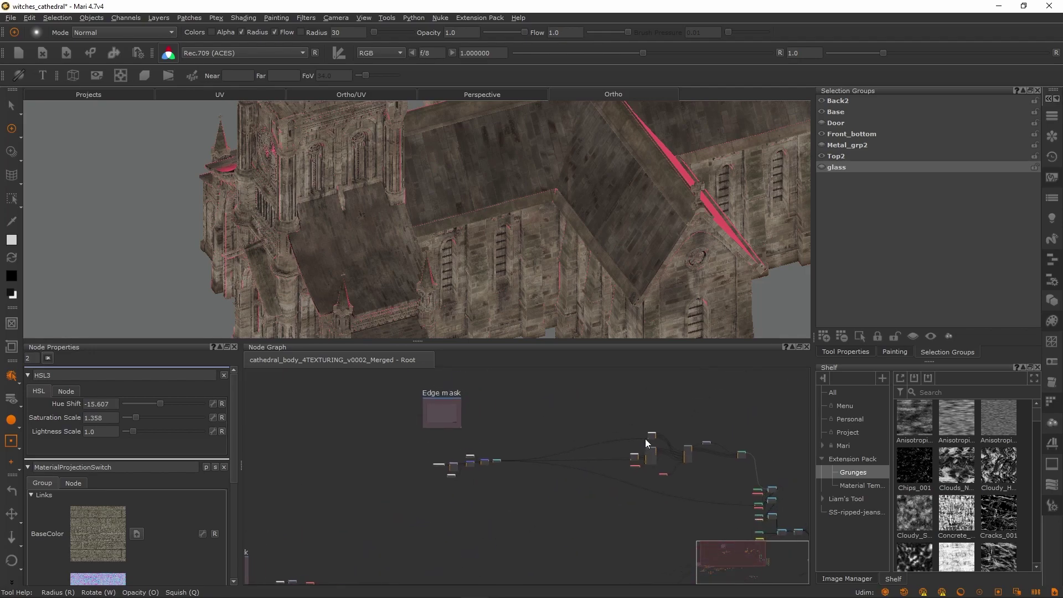
scroll(648, 439, up, 6)
click(666, 432)
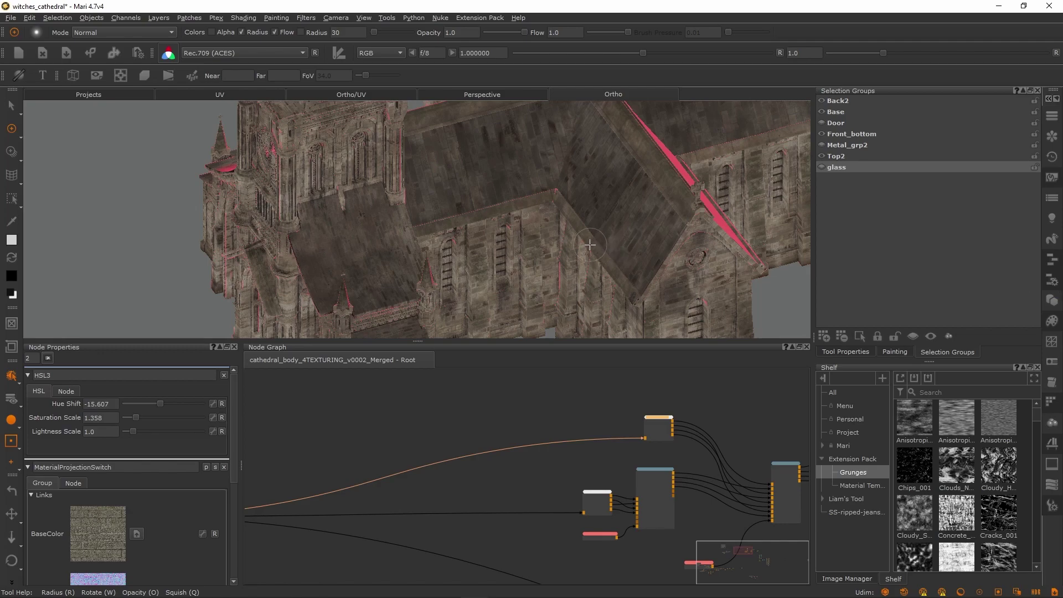
Show the whole cathedral model and the complete node network, and clear the node selection
scroll(524, 239, down, 2)
scroll(525, 238, down, 3)
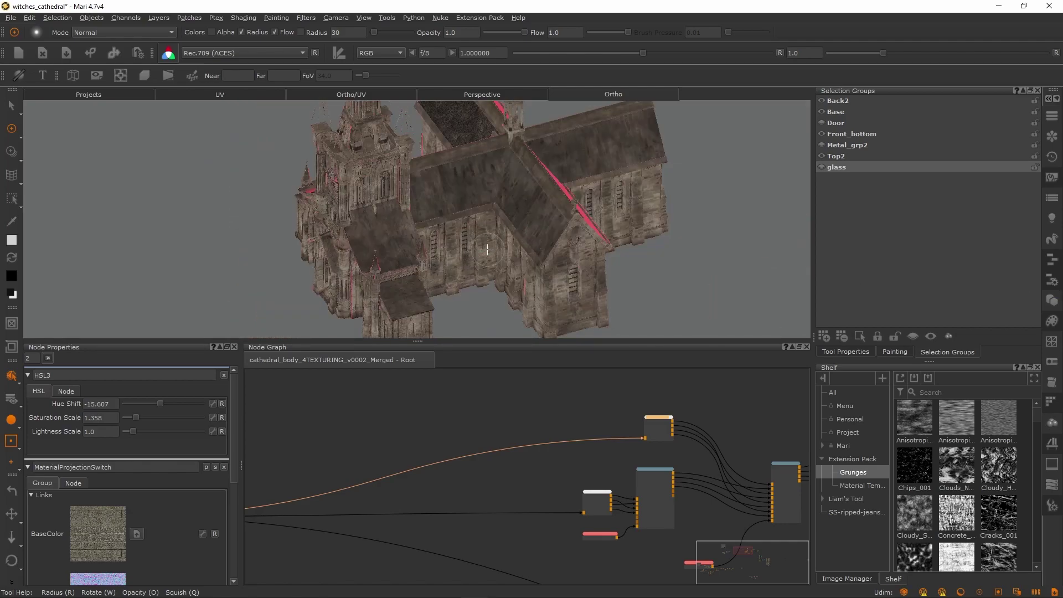
scroll(487, 230, down, 1)
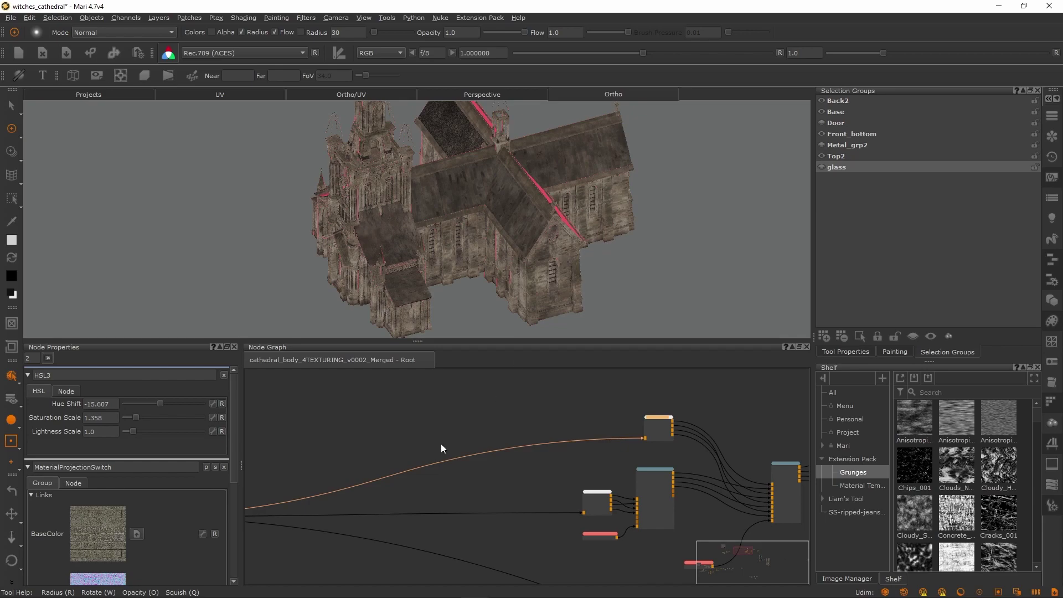
scroll(435, 427, down, 3)
scroll(433, 425, down, 5)
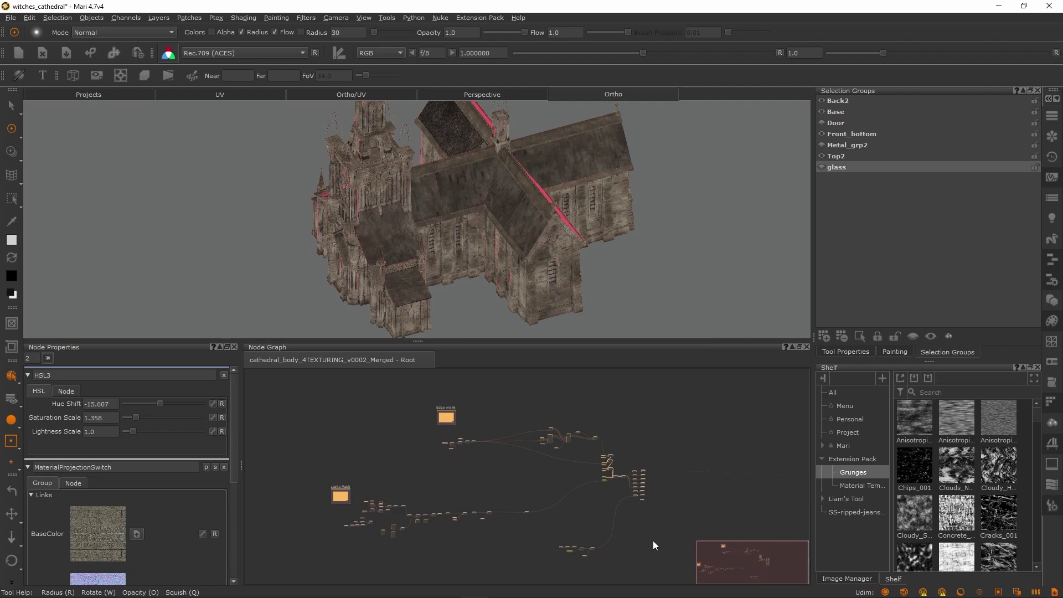
click(707, 460)
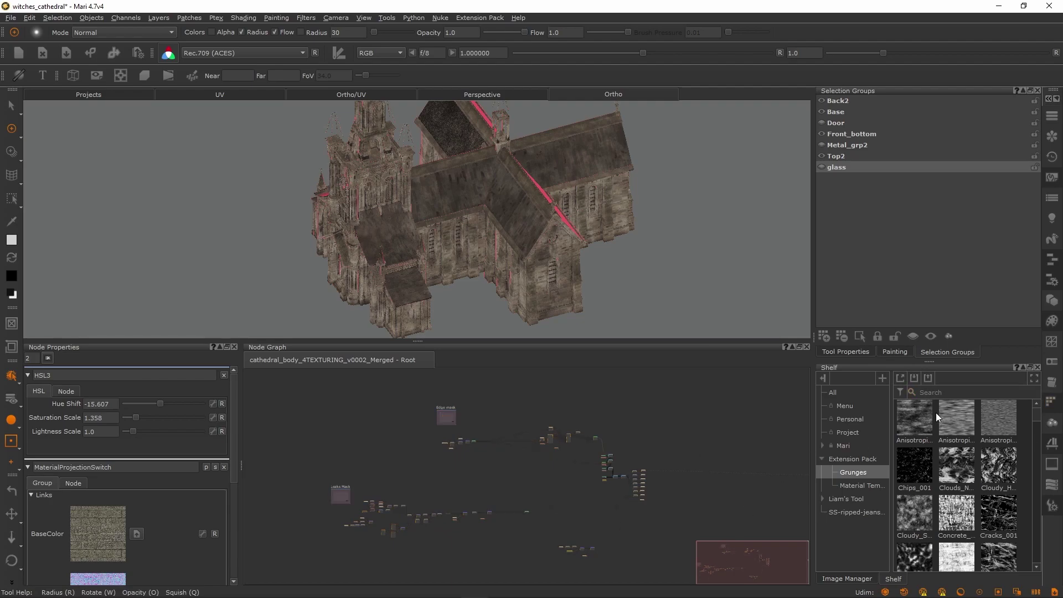
Look over the whole node graph, box-selecting its main node clusters and clearing each selection
scroll(606, 424, down, 2)
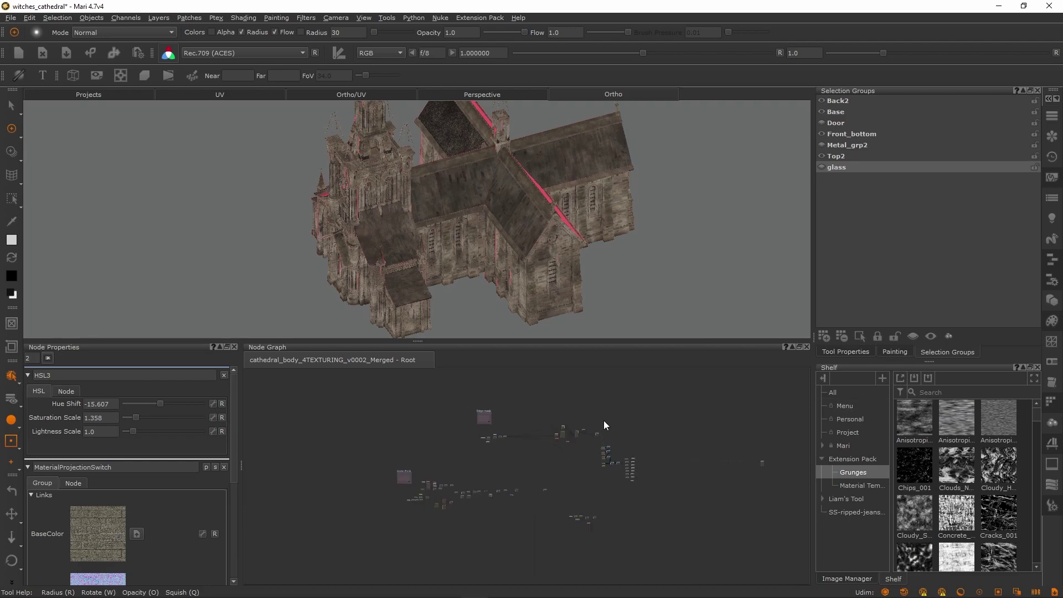
drag(337, 409, 652, 525)
click(670, 513)
scroll(657, 421, down, 1)
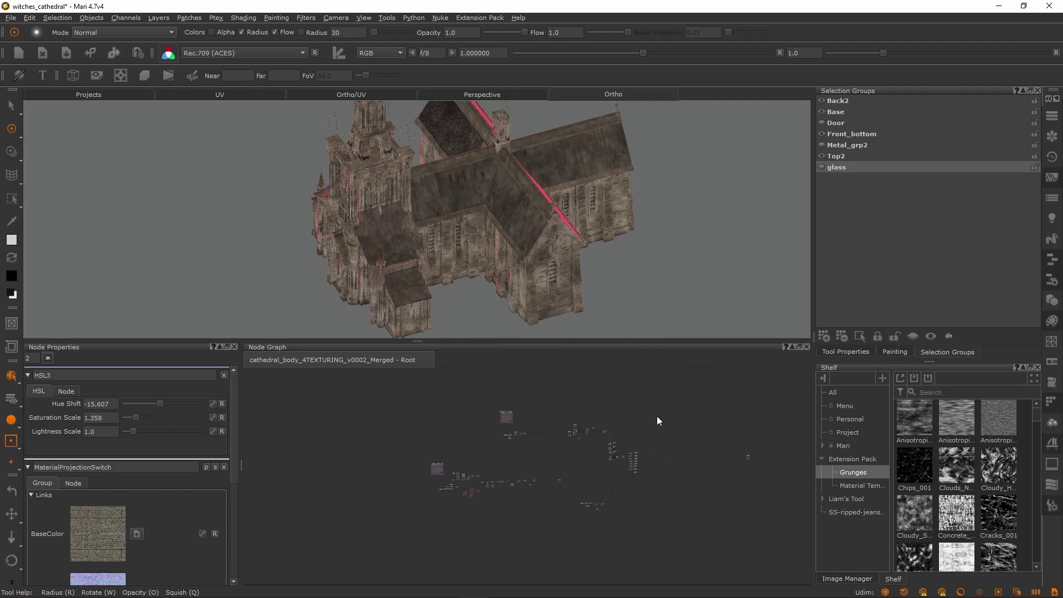
drag(317, 407, 672, 536)
scroll(629, 533, up, 5)
scroll(634, 528, down, 2)
middle_drag(389, 421, 454, 468)
drag(317, 419, 735, 576)
click(695, 447)
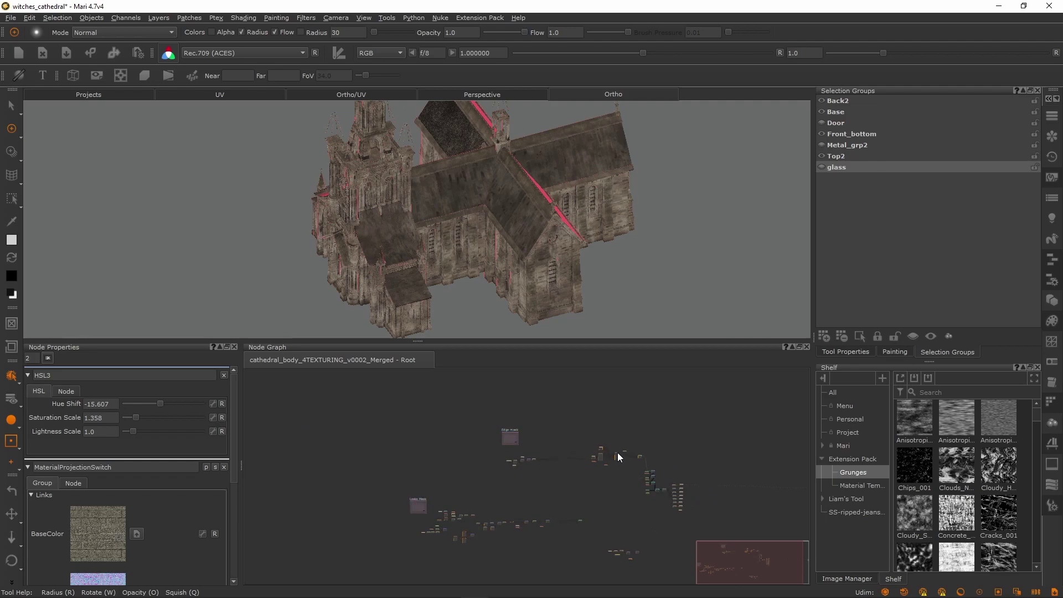
middle_drag(681, 436, 641, 434)
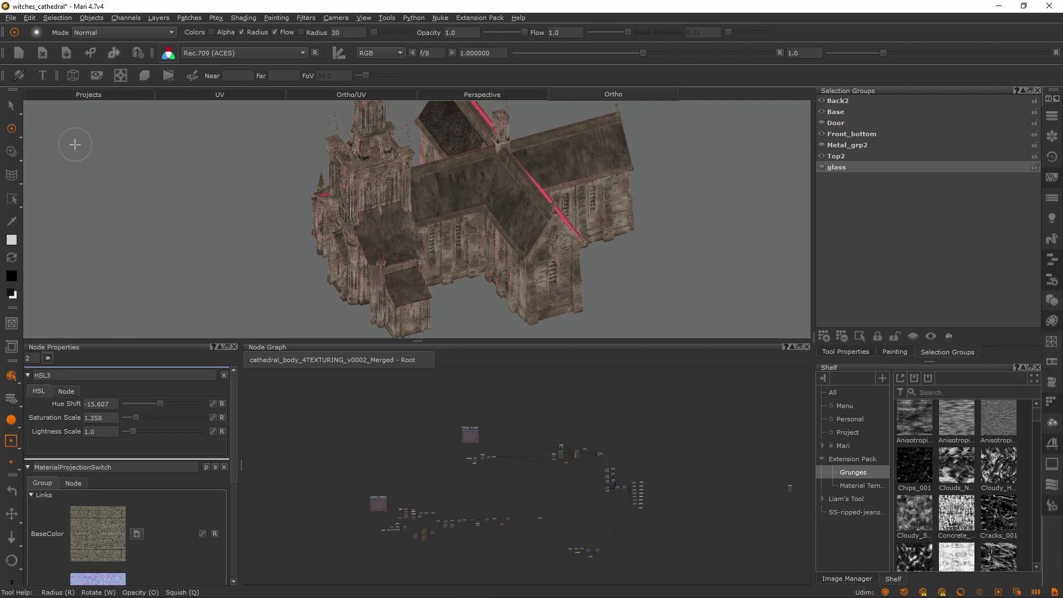
Switch briefly to the Warp tool and return to the Paint tool
click(11, 175)
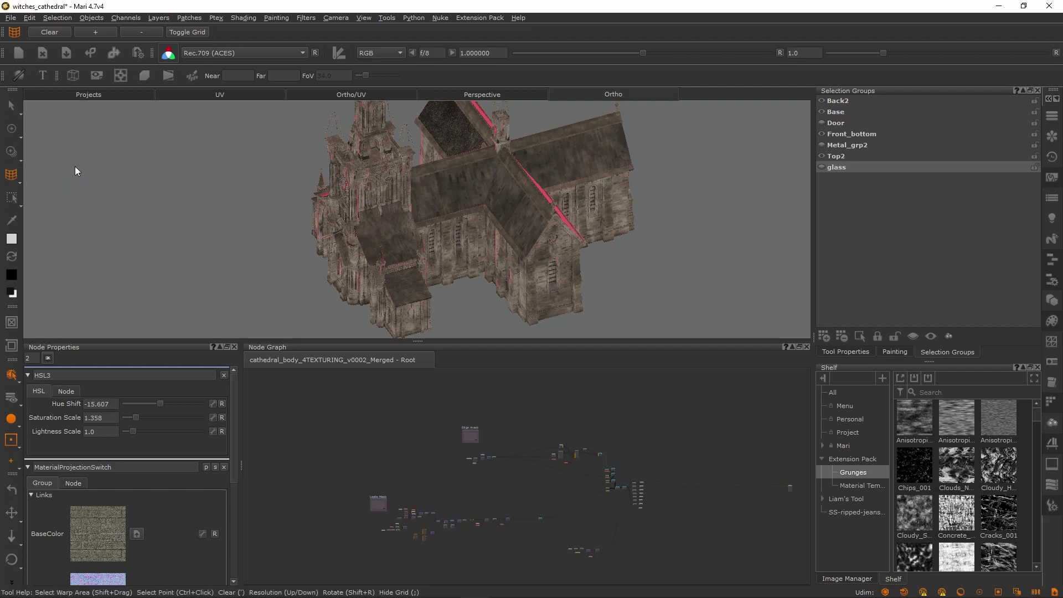
scroll(404, 205, up, 3)
click(11, 128)
scroll(415, 432, up, 8)
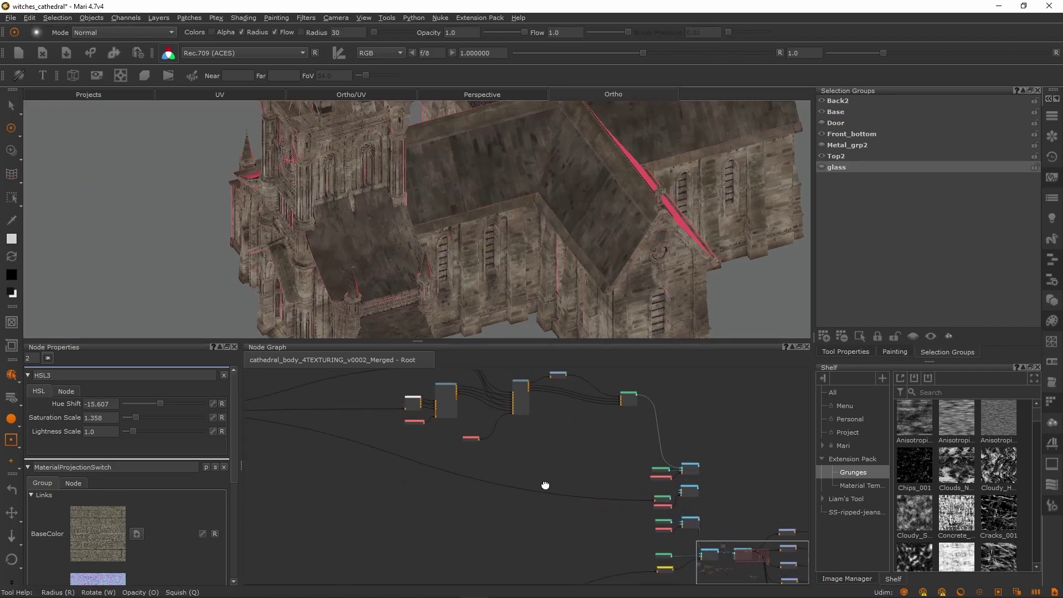
View the mask node that feeds the second material merge on the cathedral model and inspect its black-and-white result
scroll(548, 472, up, 3)
key(v)
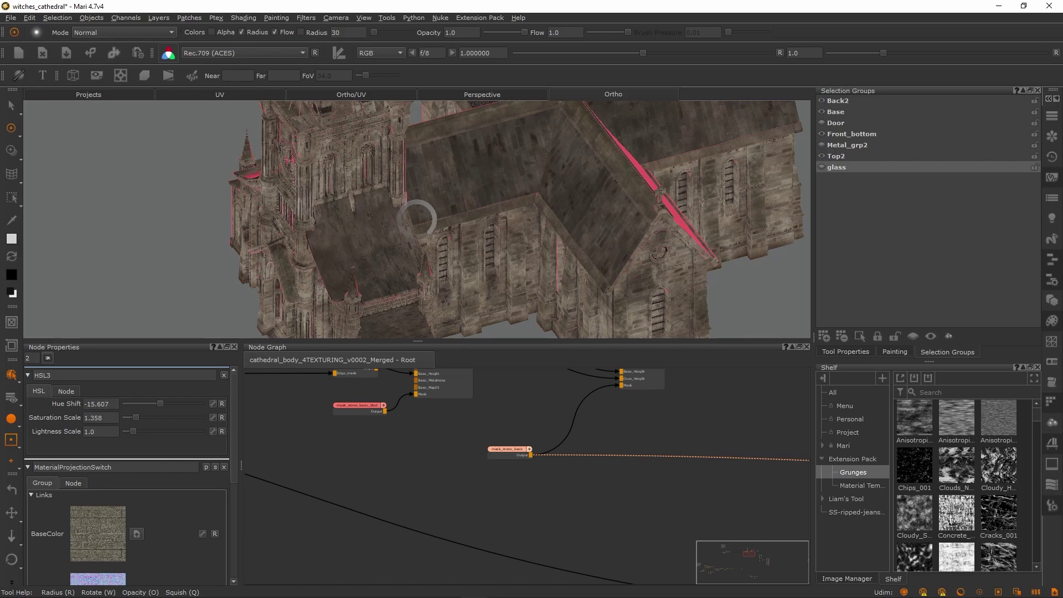
alt+right_drag(723, 205, 691, 199)
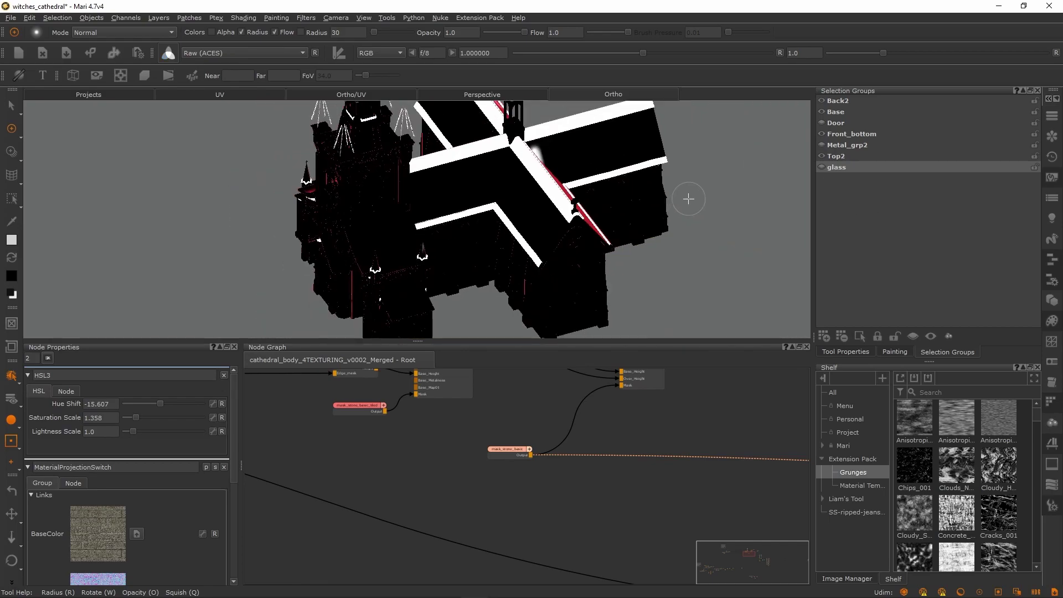
scroll(681, 195, down, 2)
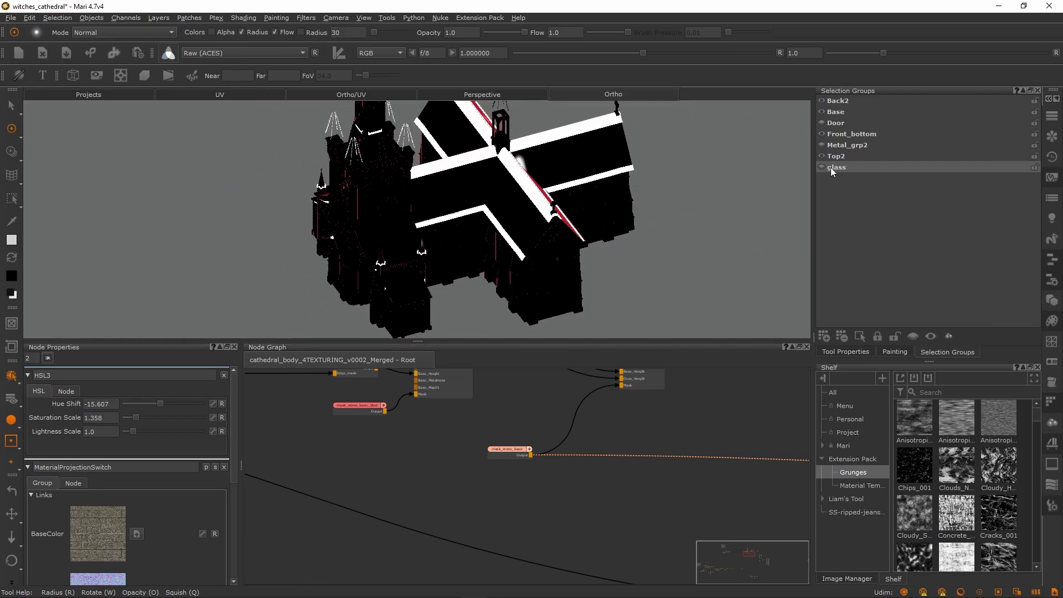
Hide the Back2 and Base selection groups and inspect the mask on the remaining roof strips and tower
click(822, 102)
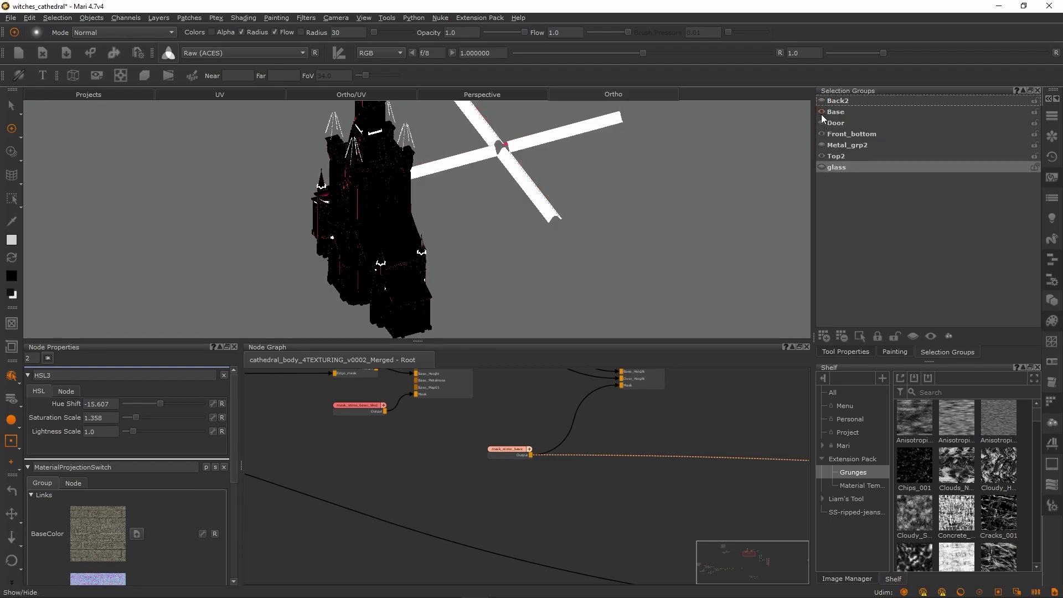
click(822, 145)
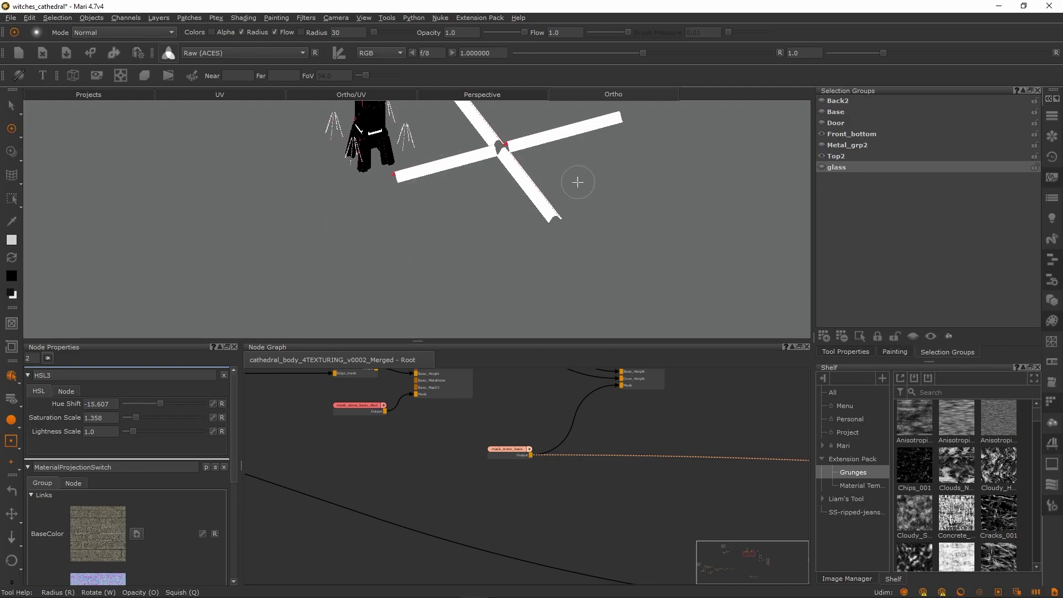
scroll(554, 180, down, 3)
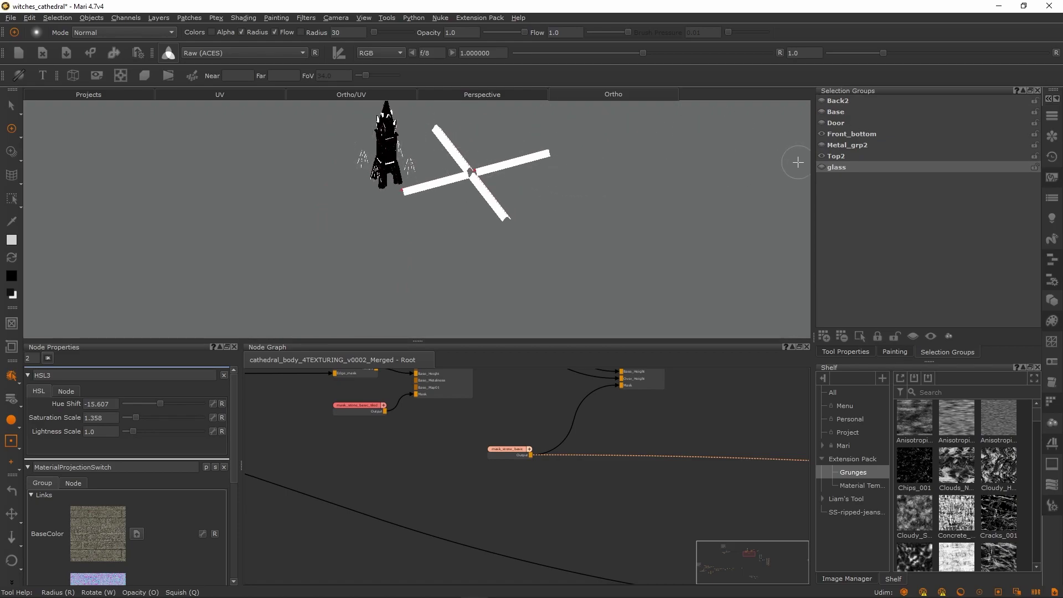
alt+middle_drag(532, 212, 654, 297)
alt+right_drag(612, 230, 546, 211)
alt+middle_drag(546, 211, 415, 202)
alt+middle_drag(623, 186, 545, 164)
alt+right_drag(545, 164, 642, 200)
Show the Back2 and Base selection groups again and look over the mask on the whole cathedral
click(821, 100)
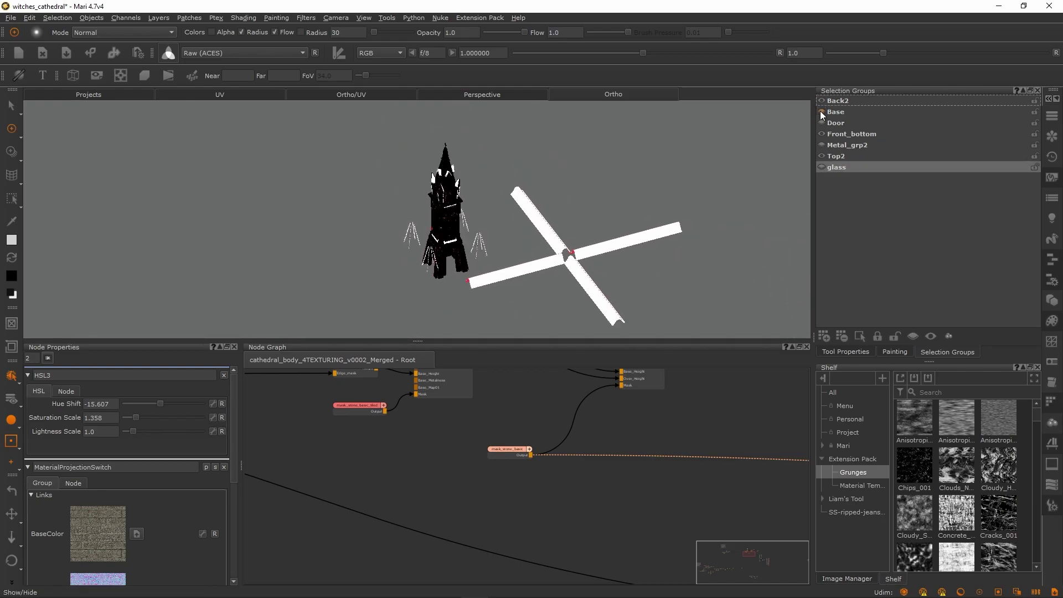
click(822, 111)
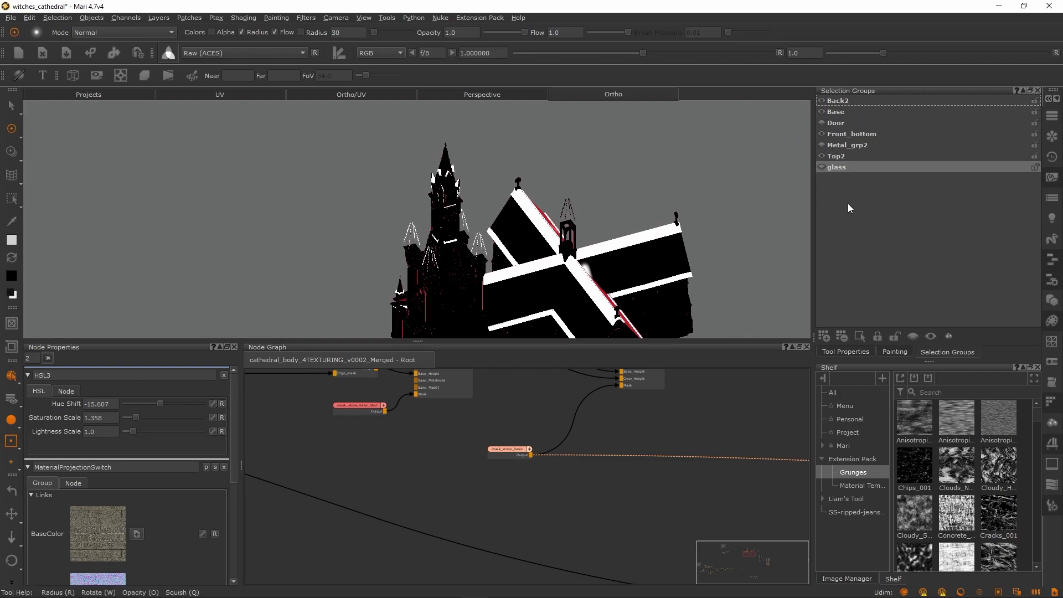
alt+right_drag(667, 217, 684, 247)
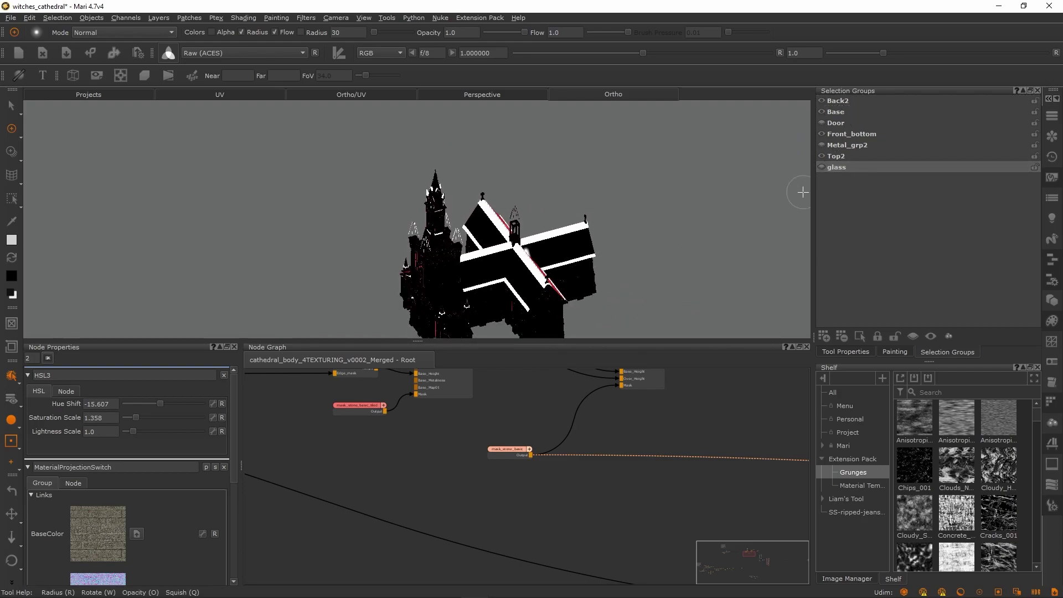
alt+middle_drag(637, 209, 713, 161)
alt+right_drag(648, 255, 606, 211)
alt+middle_drag(606, 211, 336, 224)
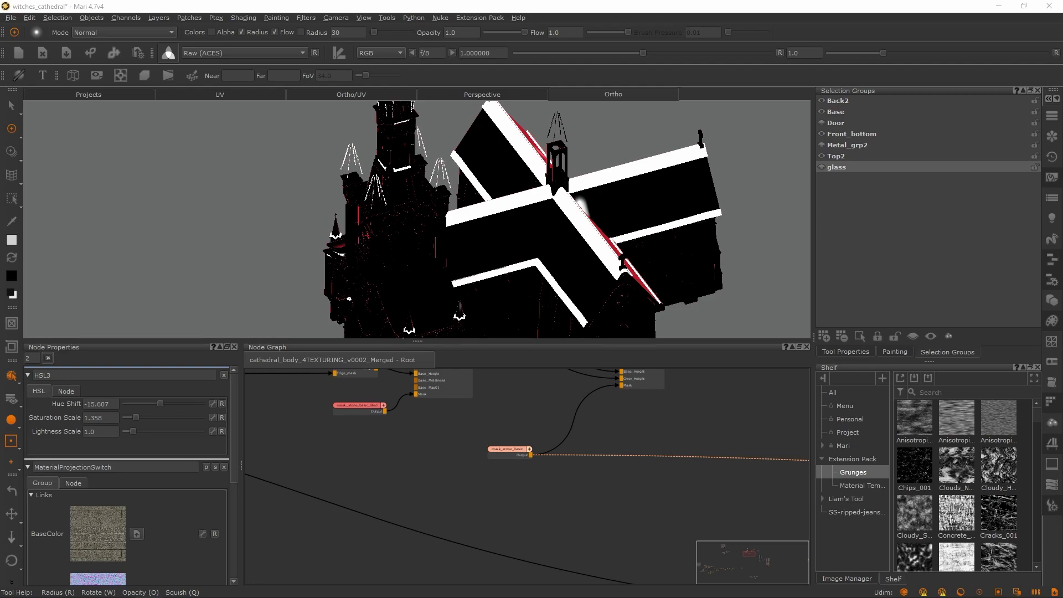
Switch to the web browser and look over the license setups and license types on Foundry's licensing page
drag(1062, 221, 662, 1)
scroll(426, 254, down, 1)
scroll(427, 257, down, 15)
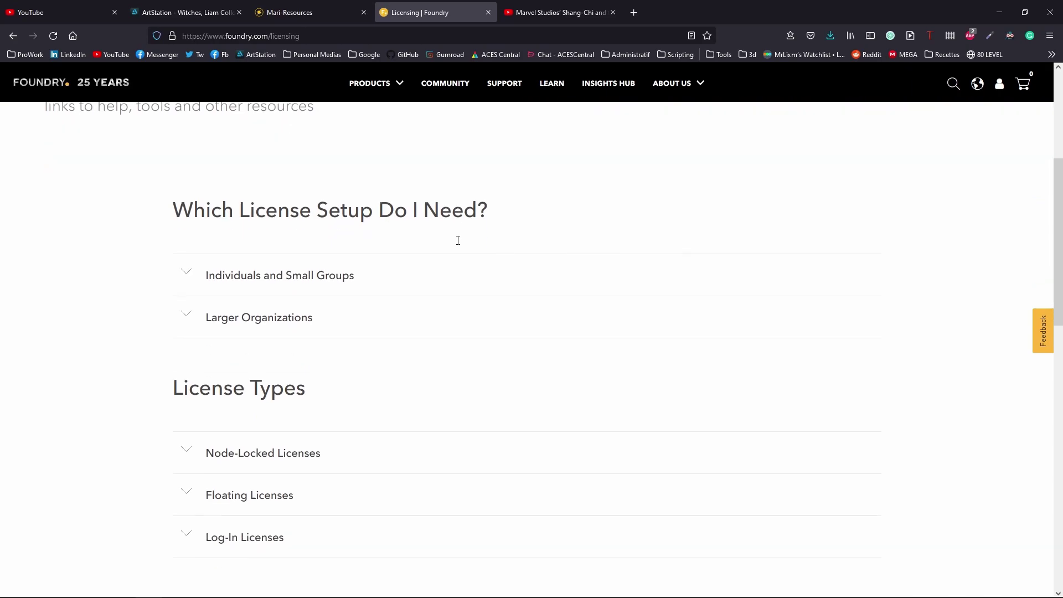
scroll(459, 245, up, 7)
scroll(468, 246, up, 8)
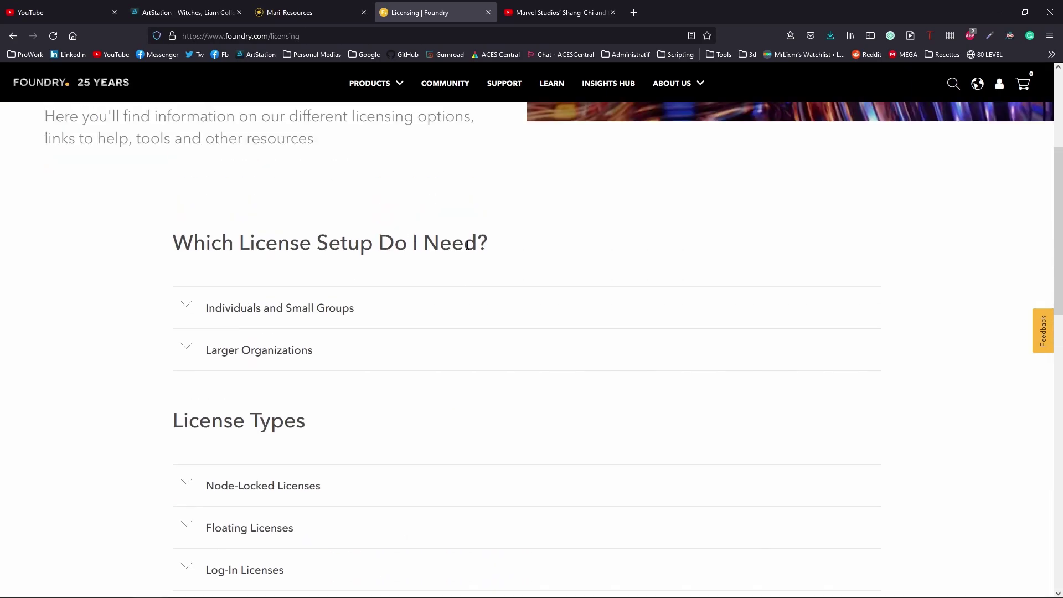
Open the Mari product page from Foundry's product list and look through its introduction
click(386, 92)
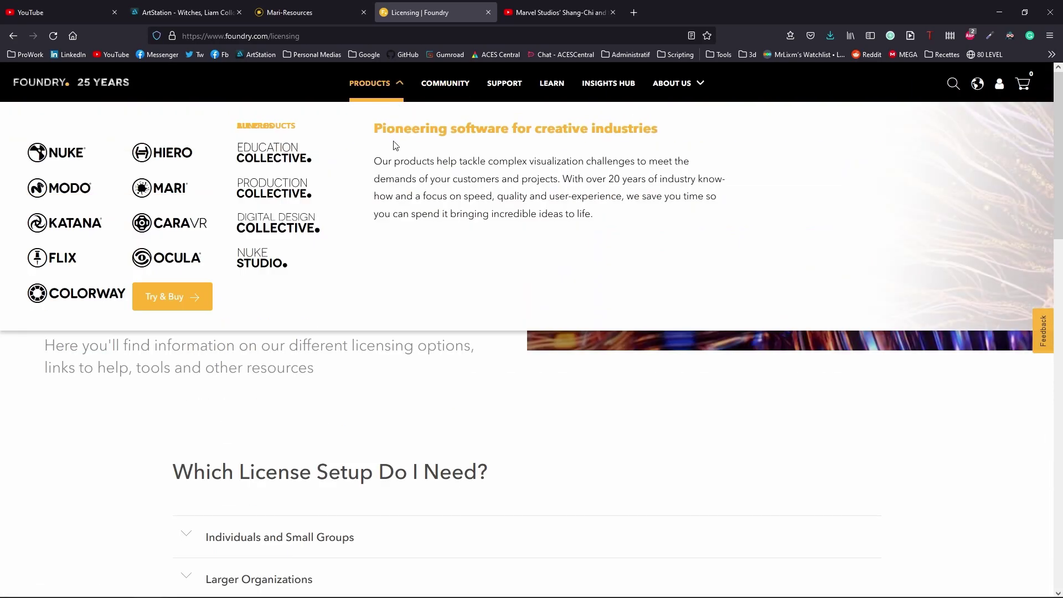
click(144, 195)
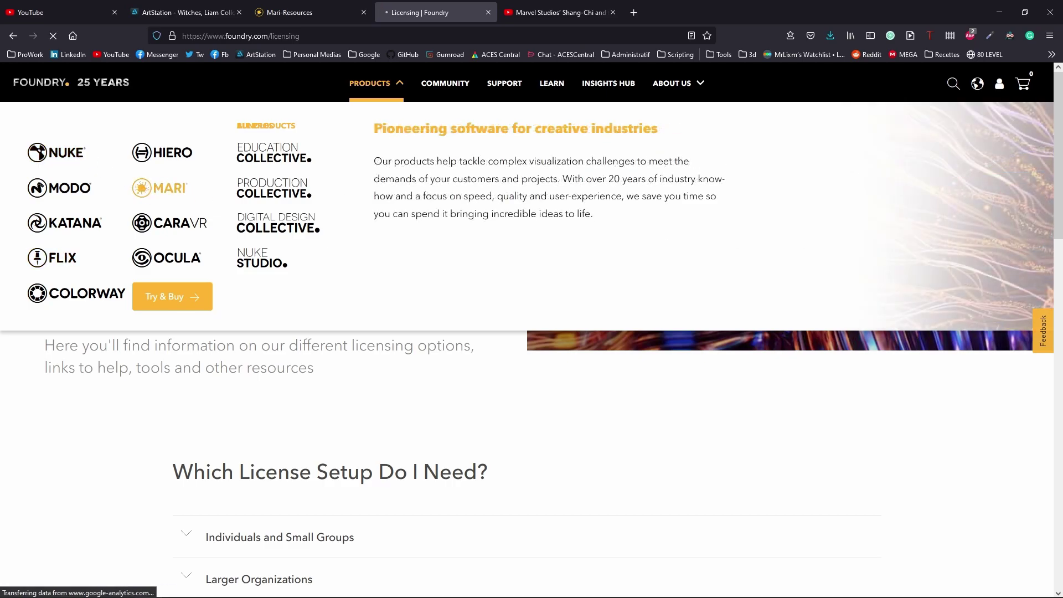
scroll(1060, 250, down, 3)
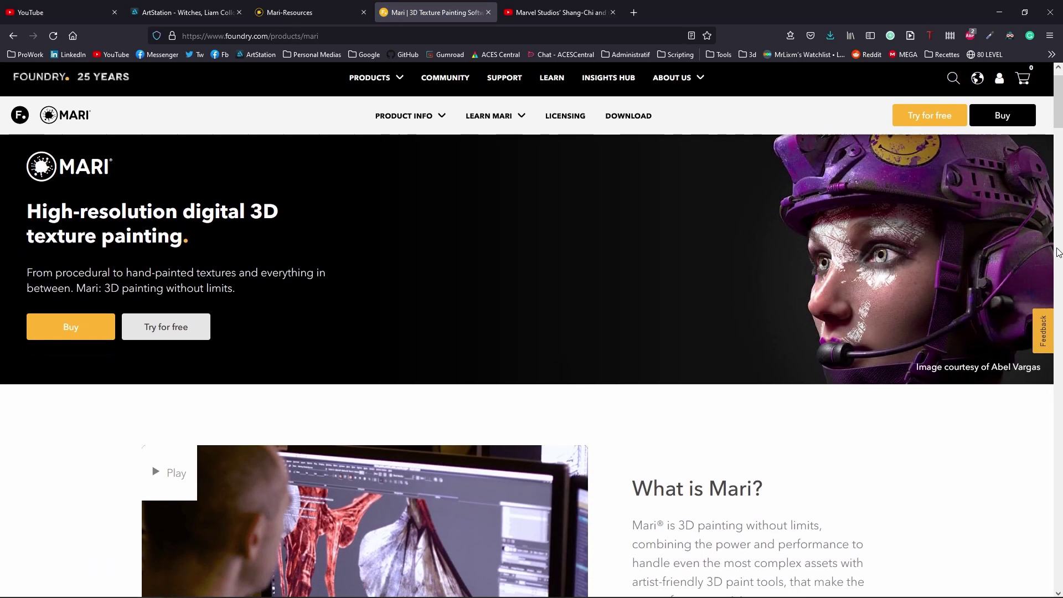
scroll(795, 316, down, 8)
Open Mari's free 30-day trial page and its pricing section, and close the trial page
scroll(762, 311, up, 12)
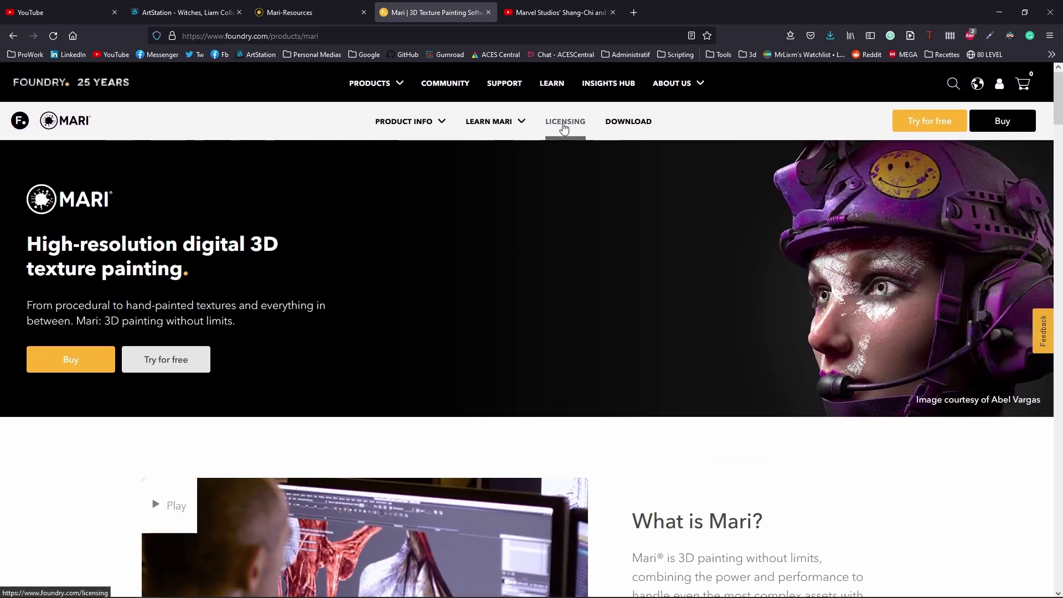
click(903, 125)
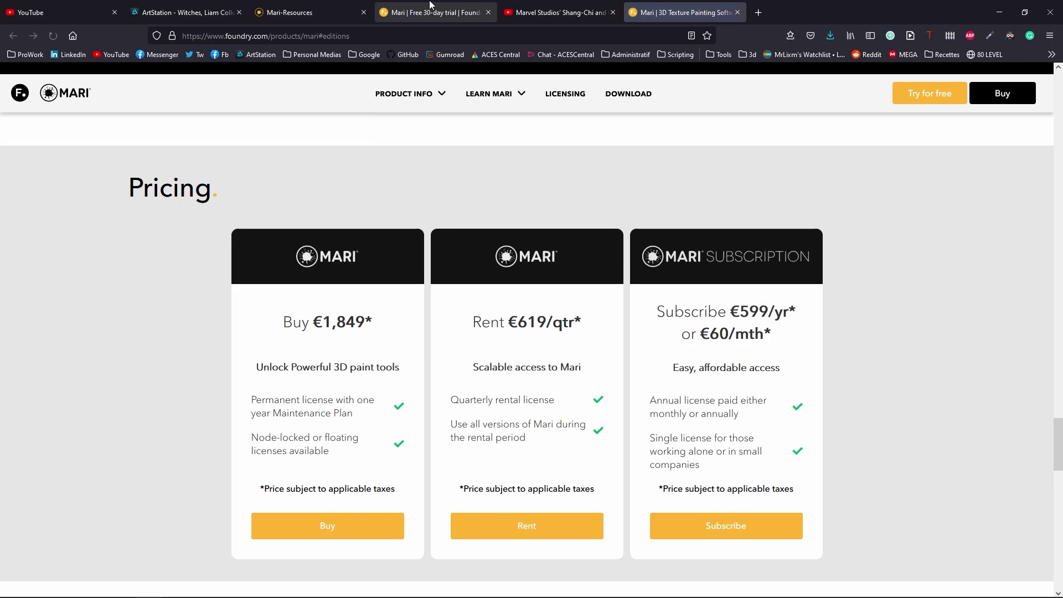
middle_click(426, 11)
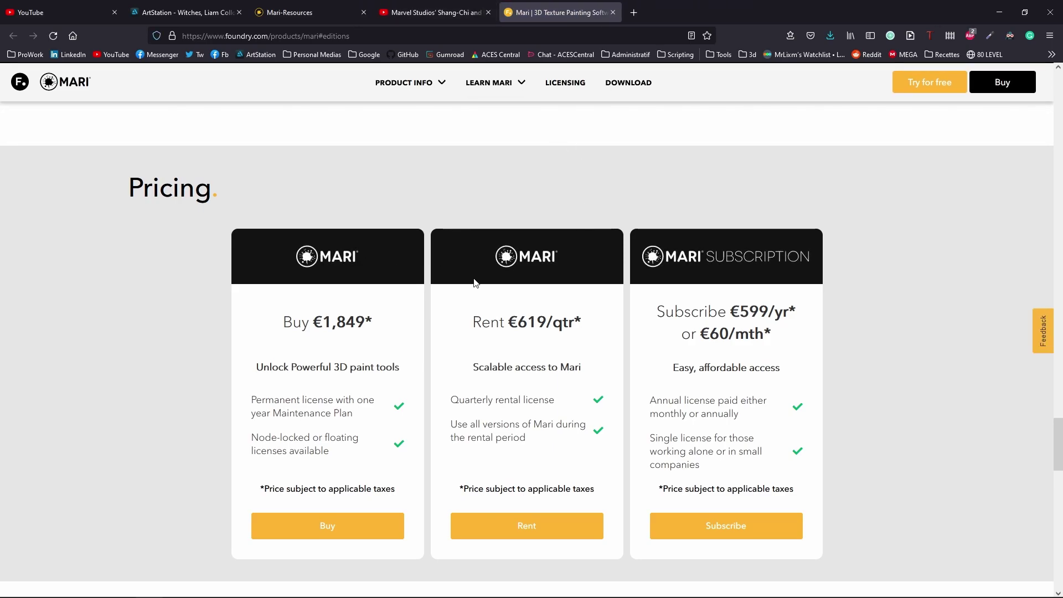
Browse the Mari product page, examining the pricing, Katana comparison, #MADEWITHMARI gallery, benefits and studio testimonials
scroll(478, 286, up, 8)
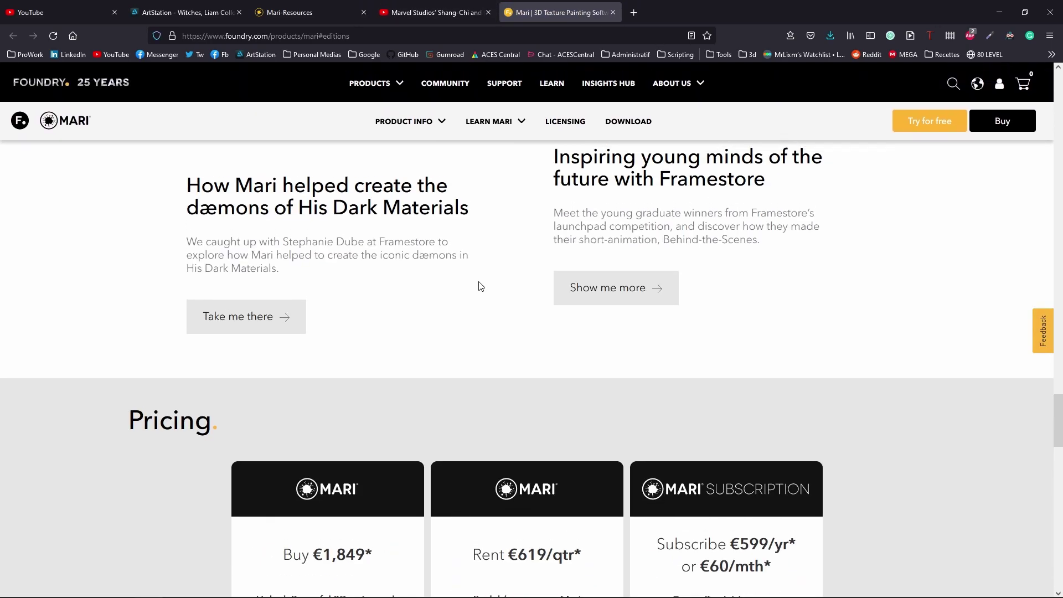
scroll(479, 285, down, 3)
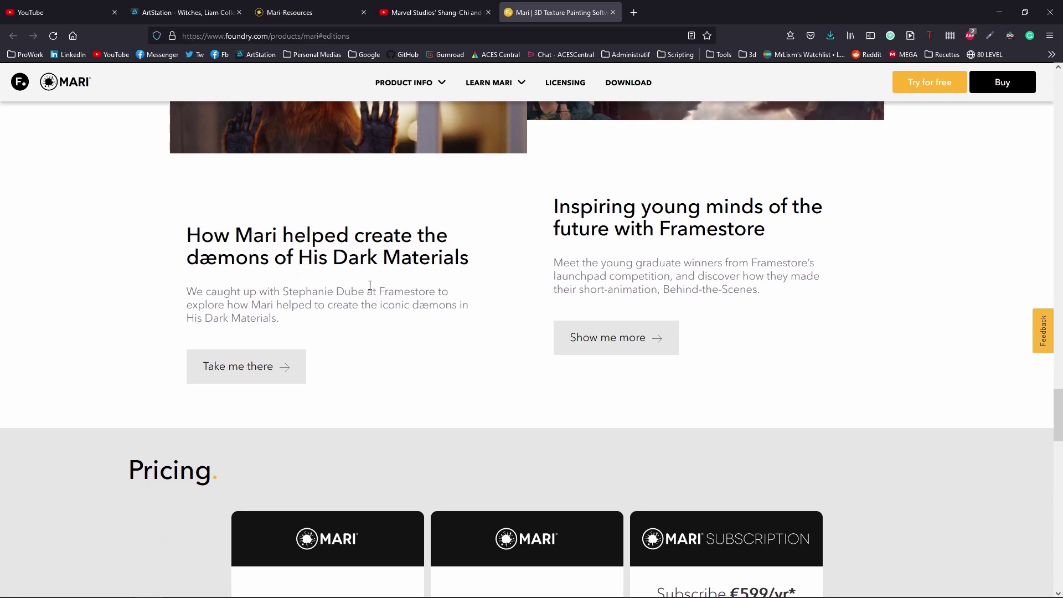
scroll(258, 291, down, 1)
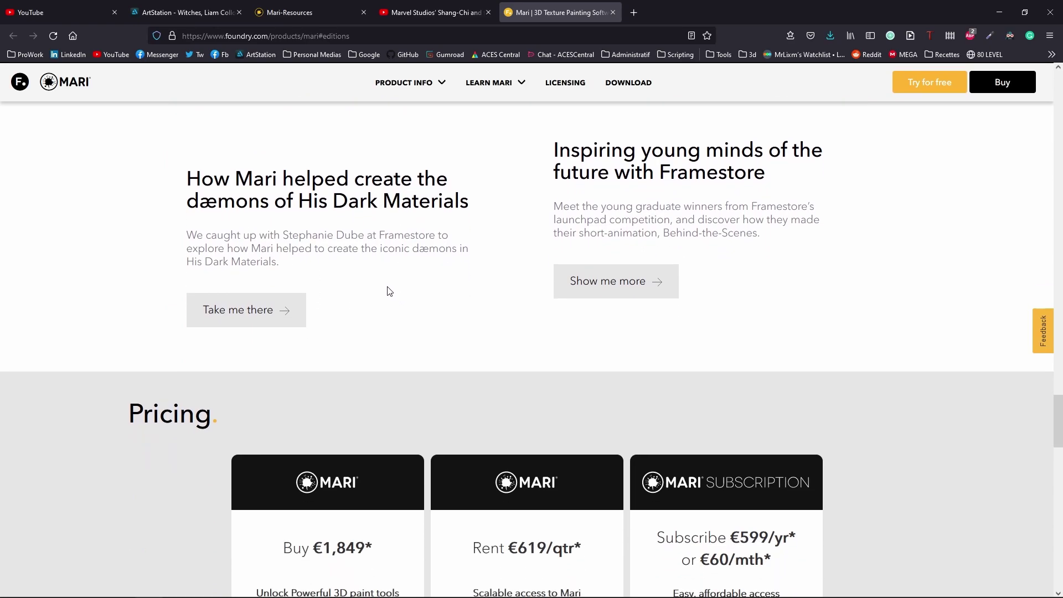
scroll(390, 304, down, 15)
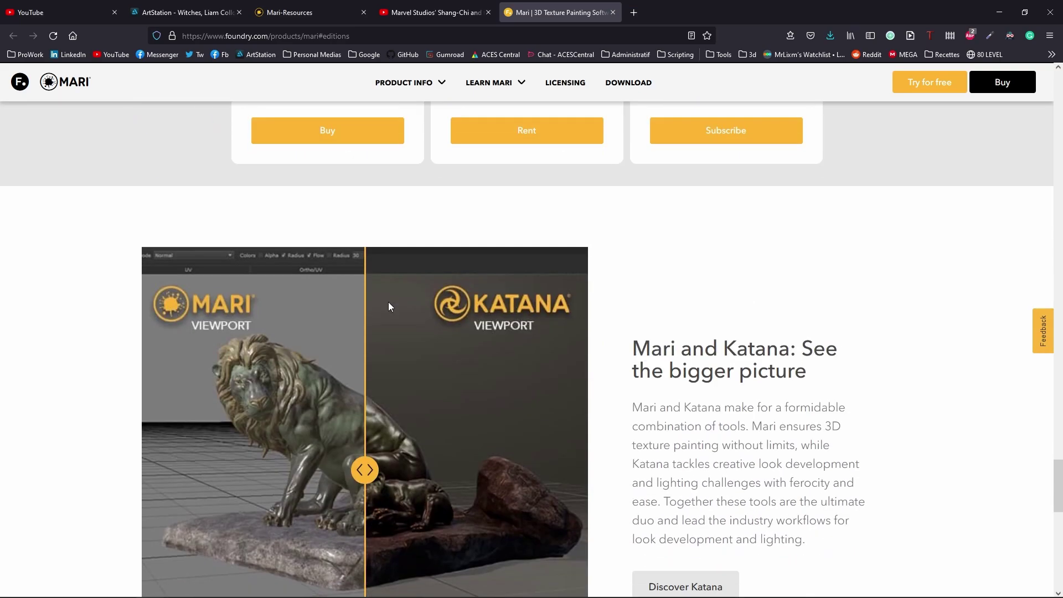
scroll(389, 305, up, 6)
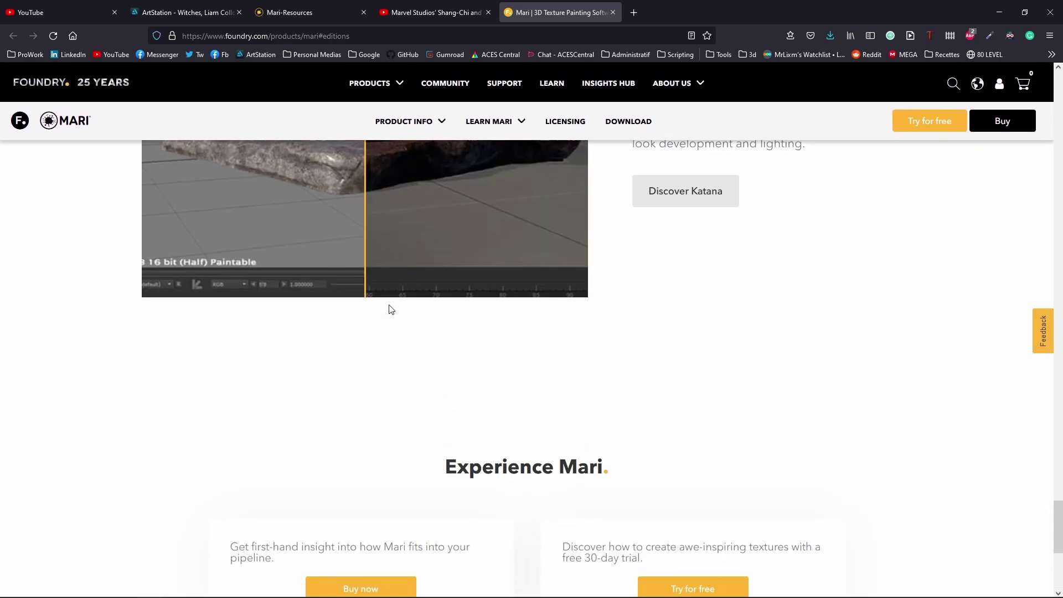
scroll(390, 308, up, 20)
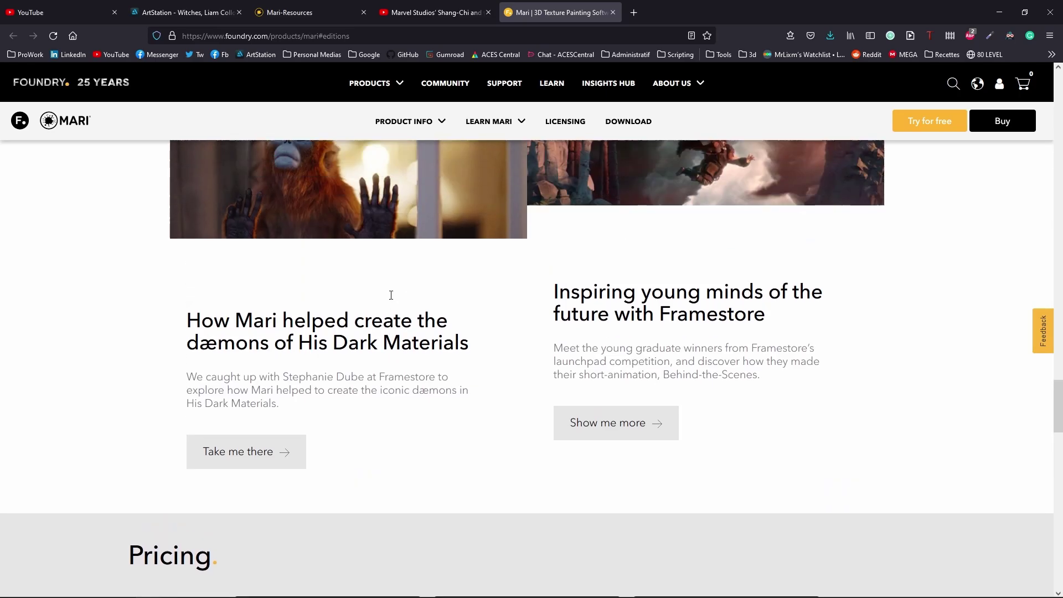
scroll(390, 299, down, 10)
scroll(390, 300, up, 12)
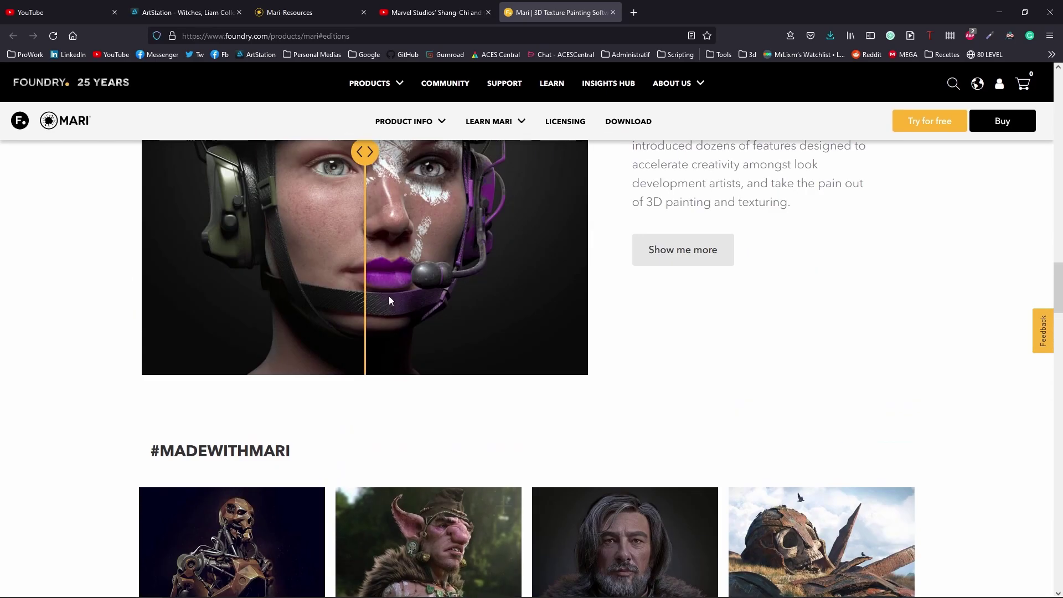
scroll(390, 299, up, 4)
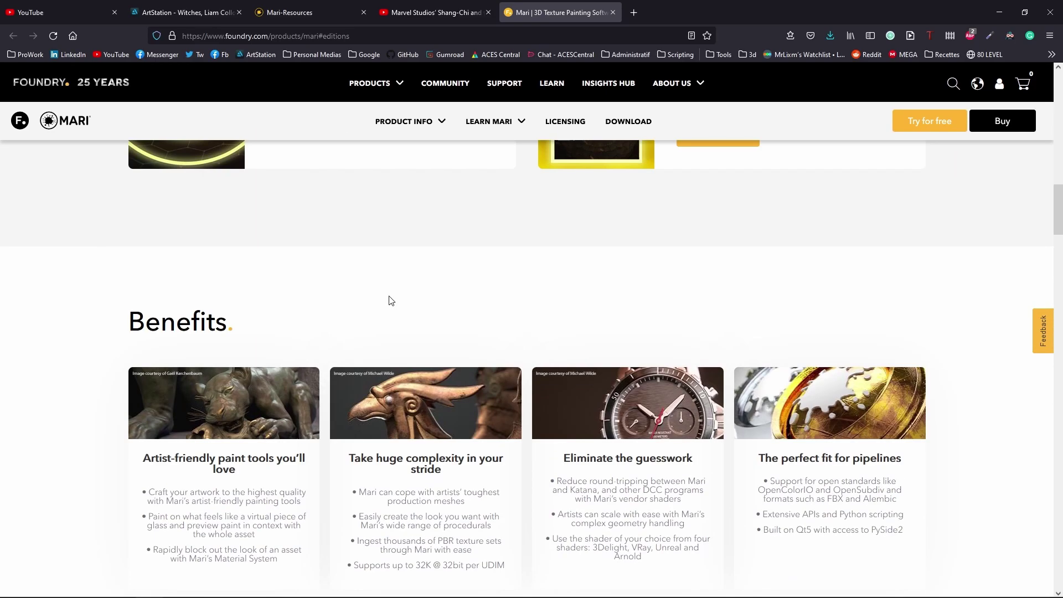
scroll(392, 300, down, 20)
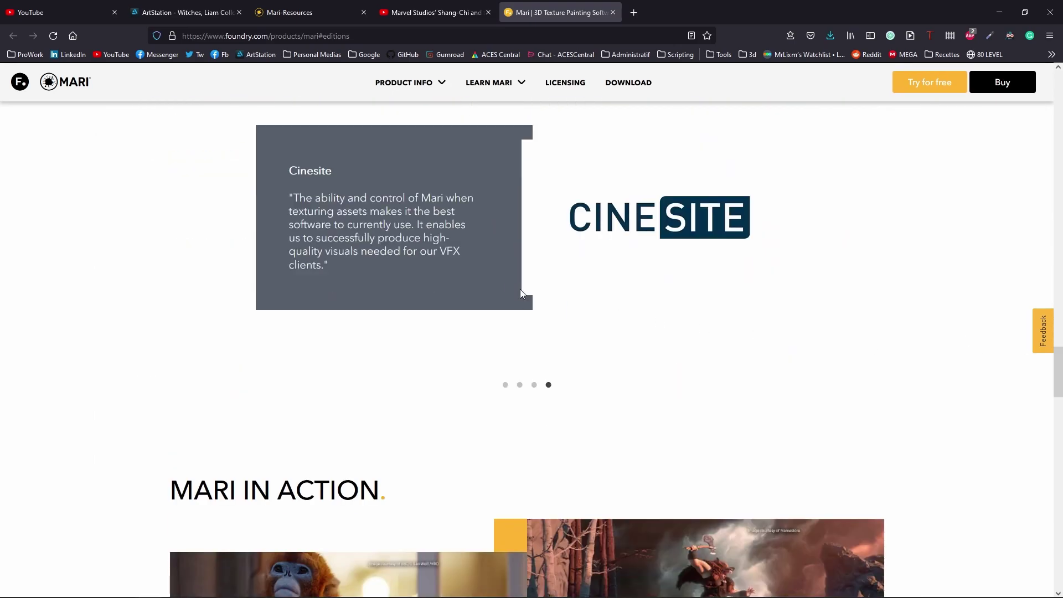
Return to the Pricing section and highlight the quarterly rental price, clearing the selection
scroll(535, 298, down, 12)
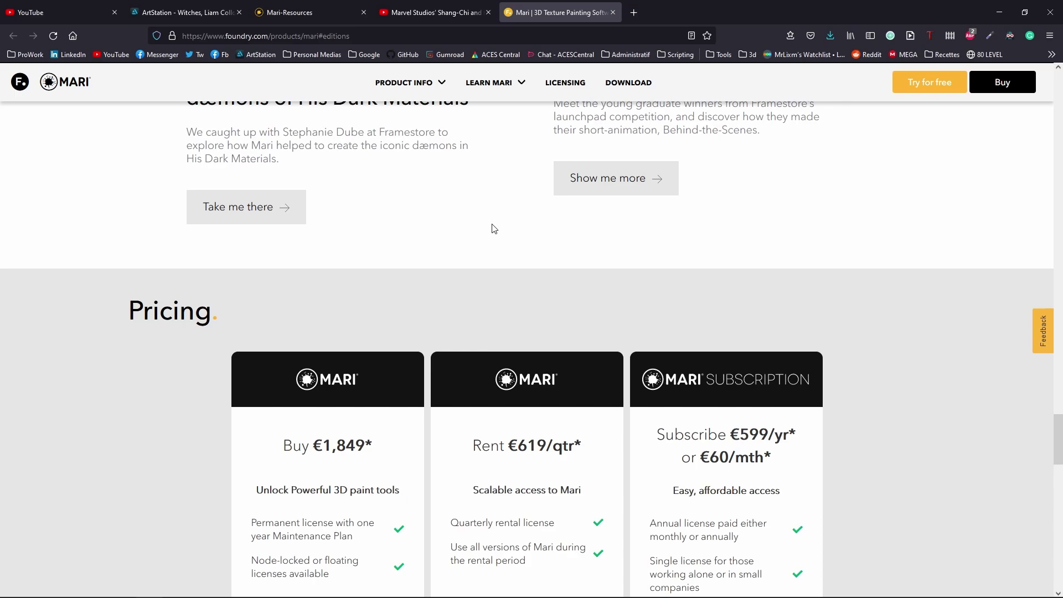
scroll(498, 155, down, 2)
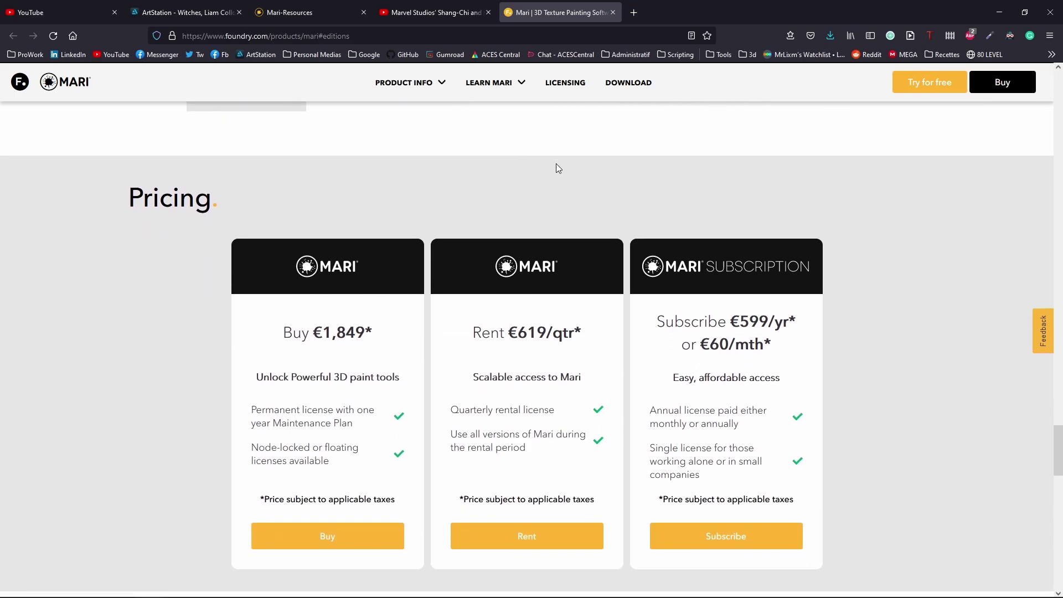
drag(480, 324, 554, 334)
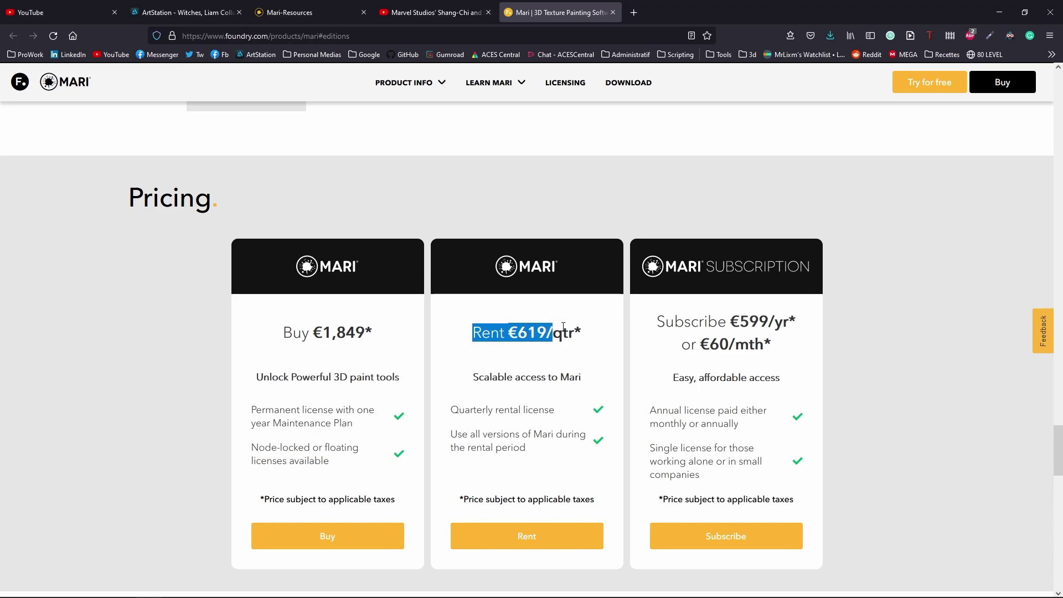
click(592, 314)
Highlight the monthly and yearly Mari subscription prices in turn, clearing each selection
scroll(591, 299, down, 2)
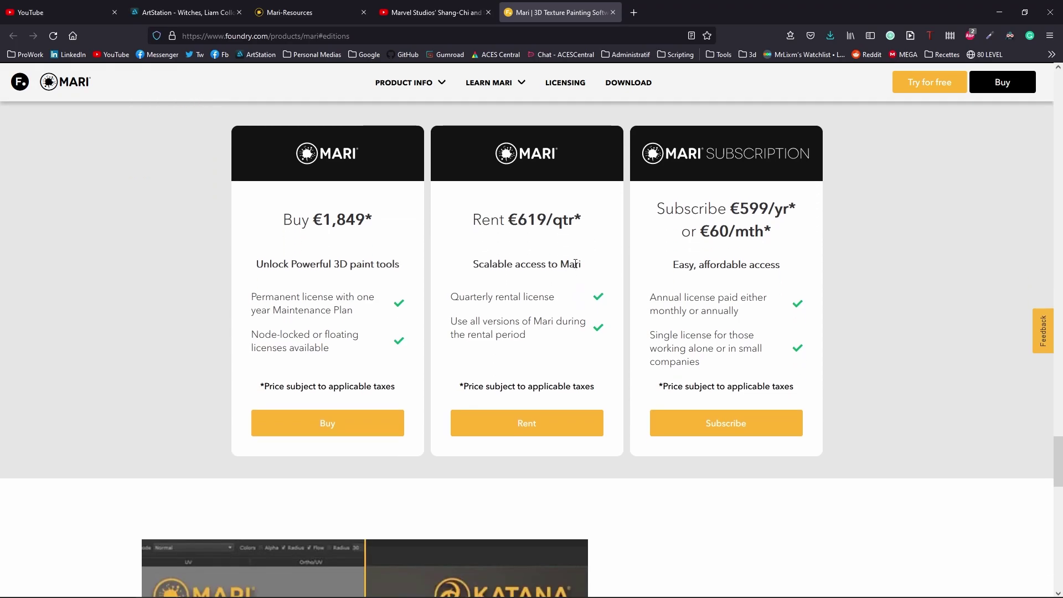
drag(701, 231, 784, 241)
click(750, 230)
drag(750, 209, 798, 213)
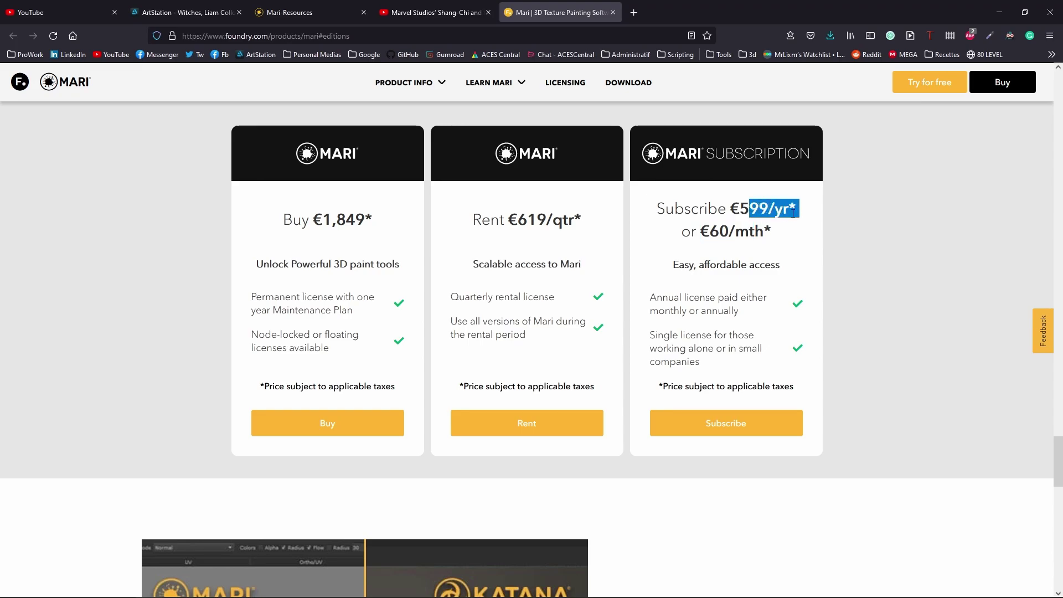
click(822, 230)
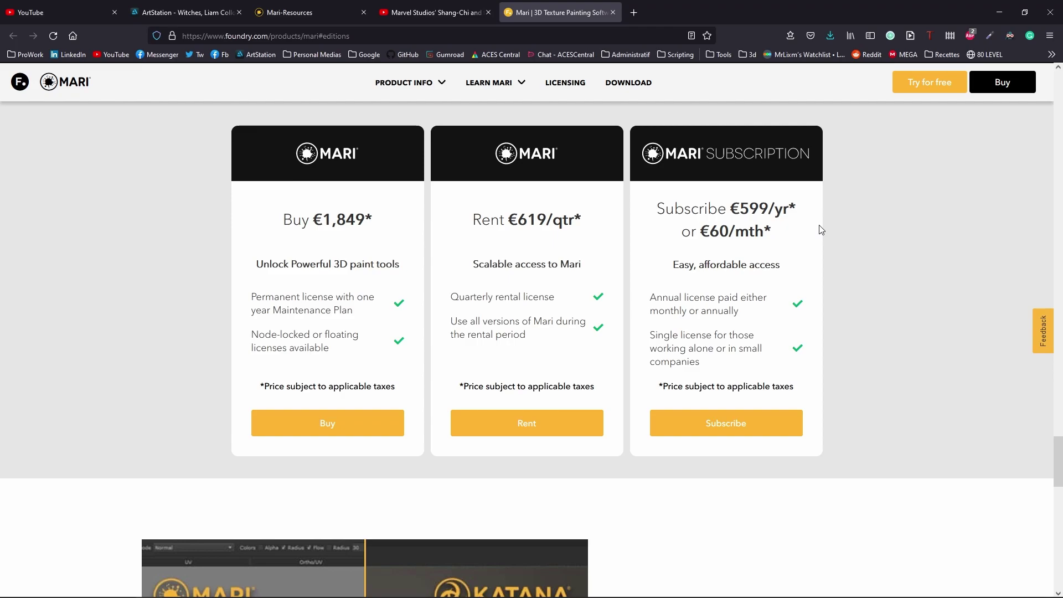
drag(744, 213, 806, 213)
click(882, 219)
Open Foundry's Education Collective page from the product list
scroll(522, 226, up, 15)
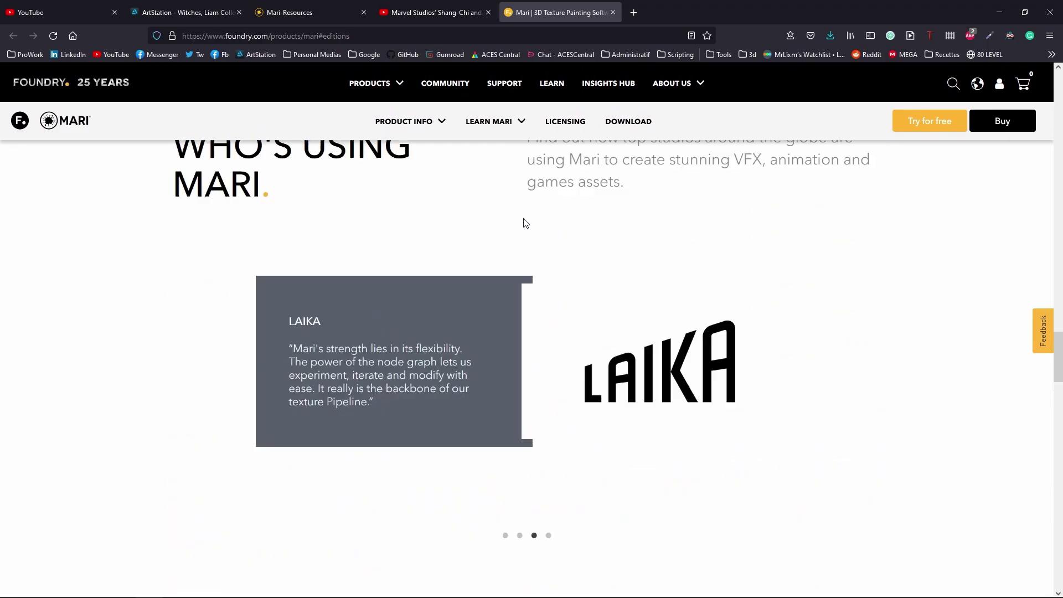
scroll(522, 227, up, 15)
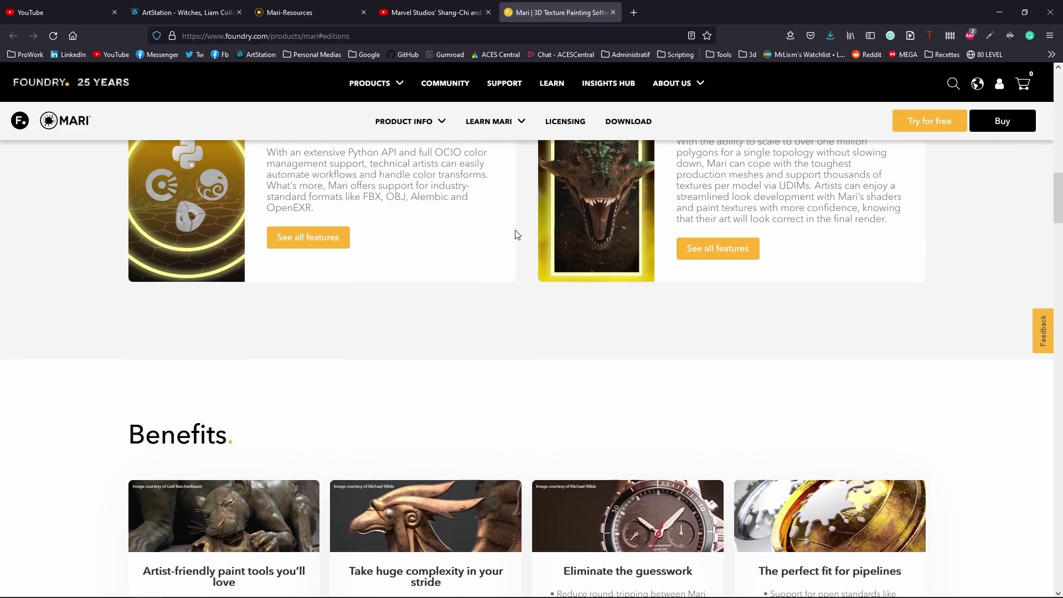
scroll(513, 229, up, 1)
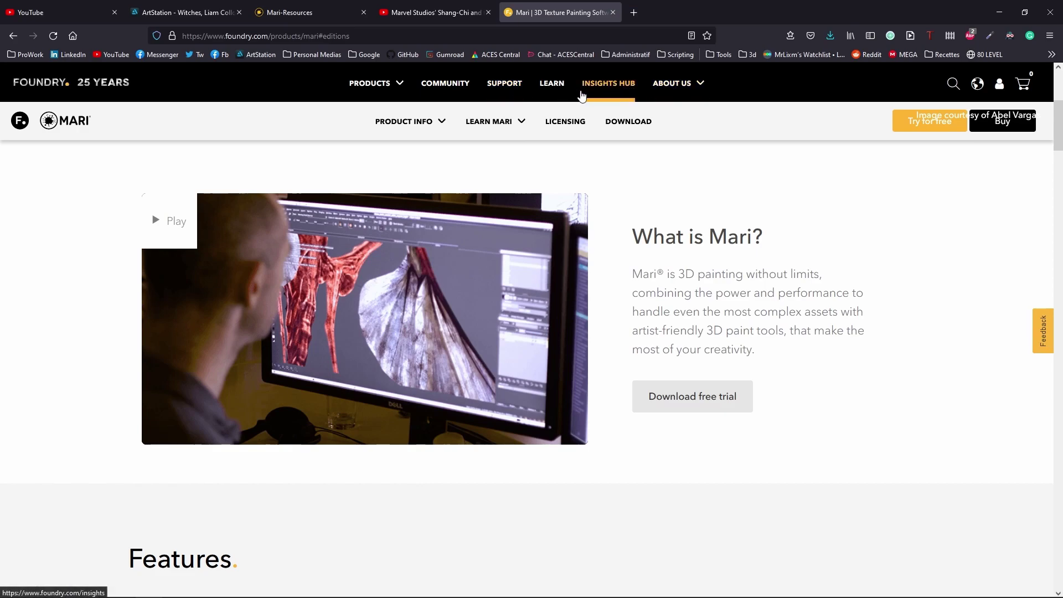
click(390, 88)
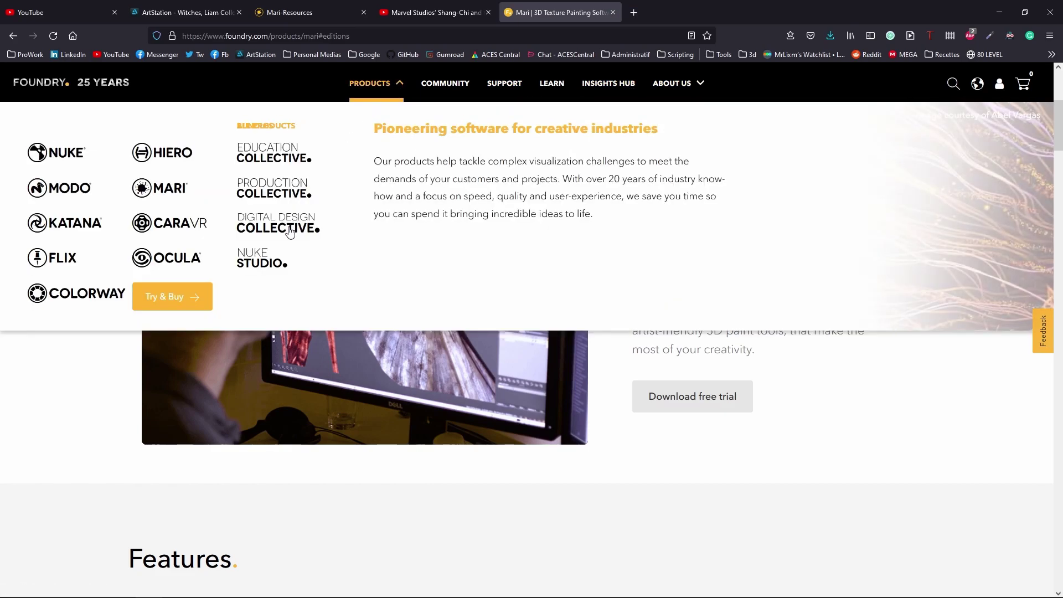
click(267, 161)
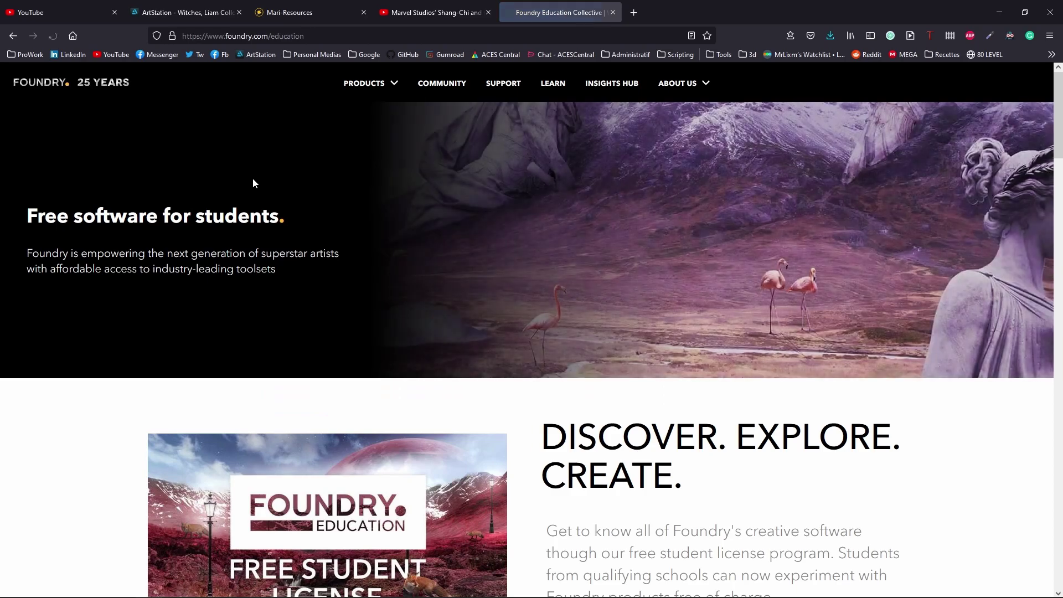
Browse the Education page, examining the free student license, the classroom and upgrade offers, the educational pricing and the learning courses
scroll(403, 197, down, 10)
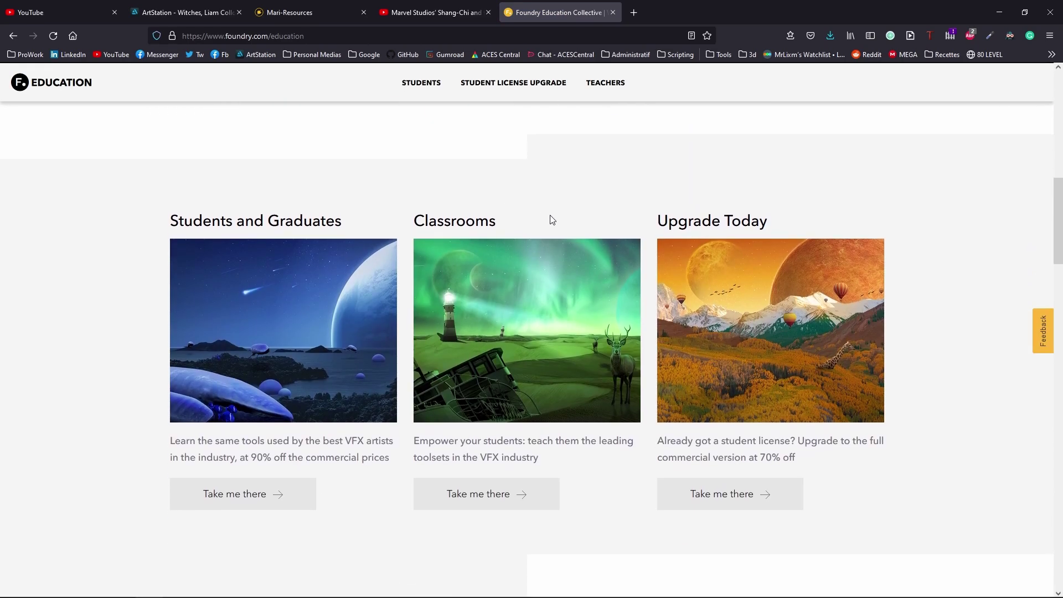
scroll(561, 221, up, 10)
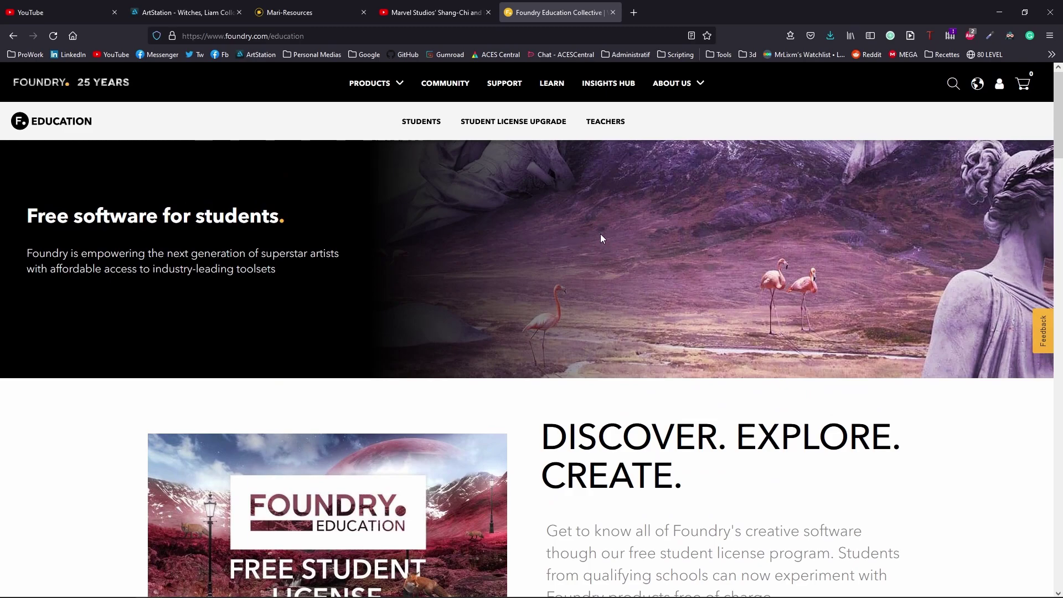
scroll(559, 297, down, 5)
scroll(523, 294, down, 18)
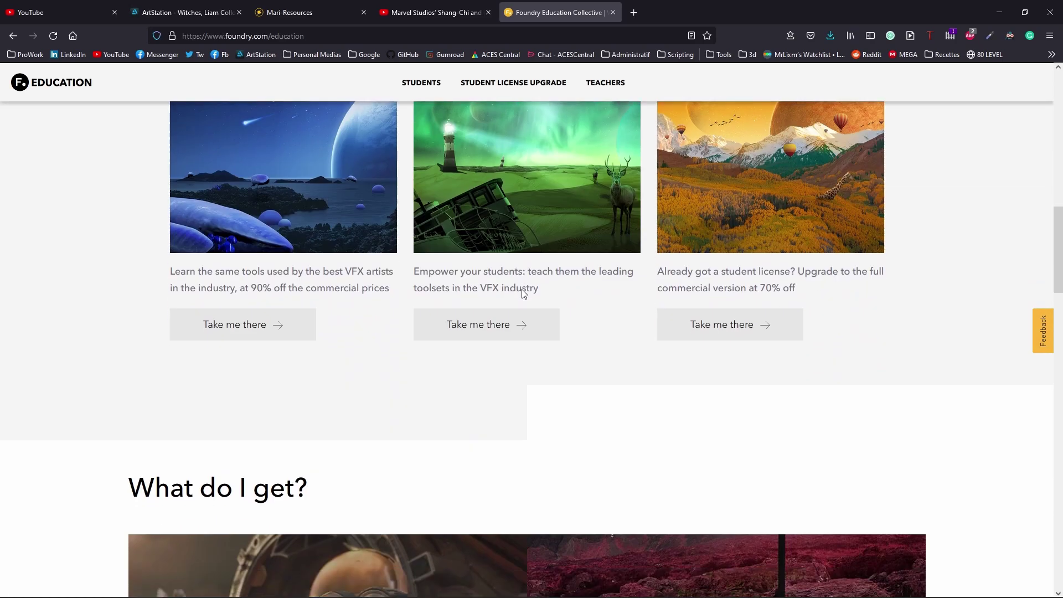
scroll(524, 296, up, 4)
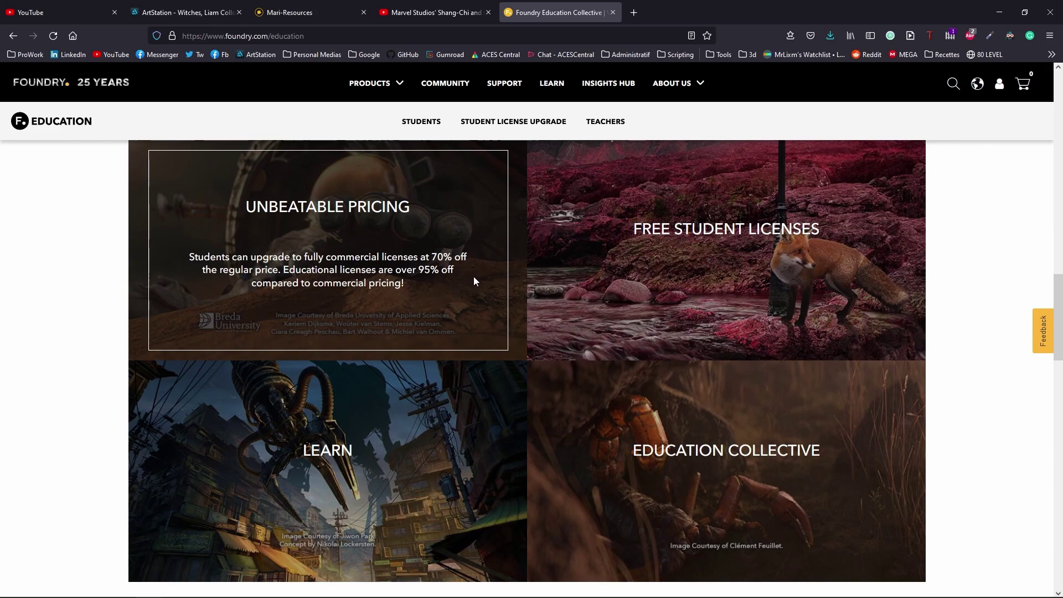
scroll(474, 280, down, 3)
scroll(523, 269, down, 9)
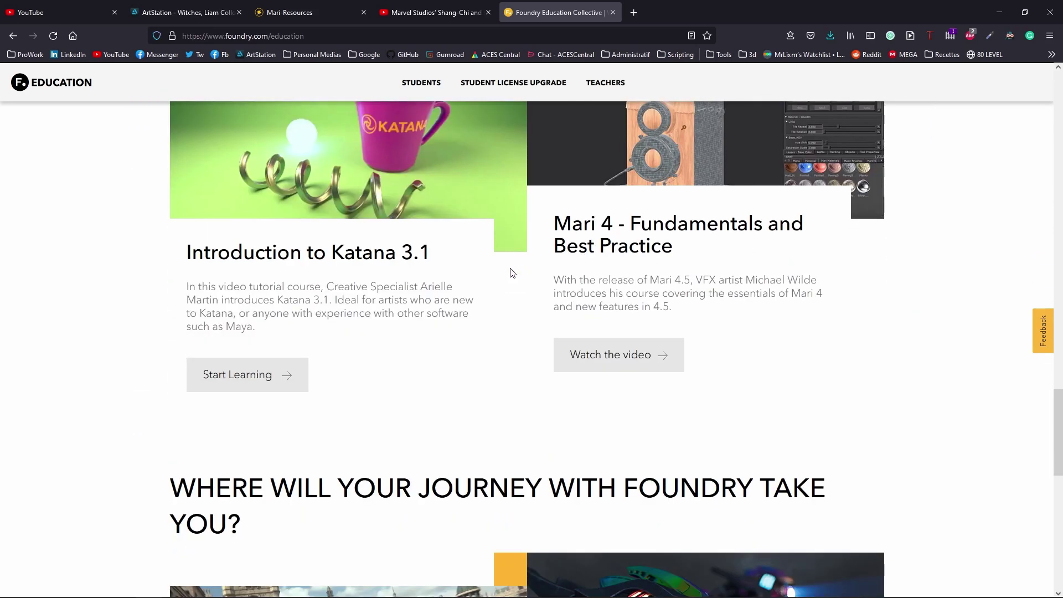
scroll(512, 272, up, 20)
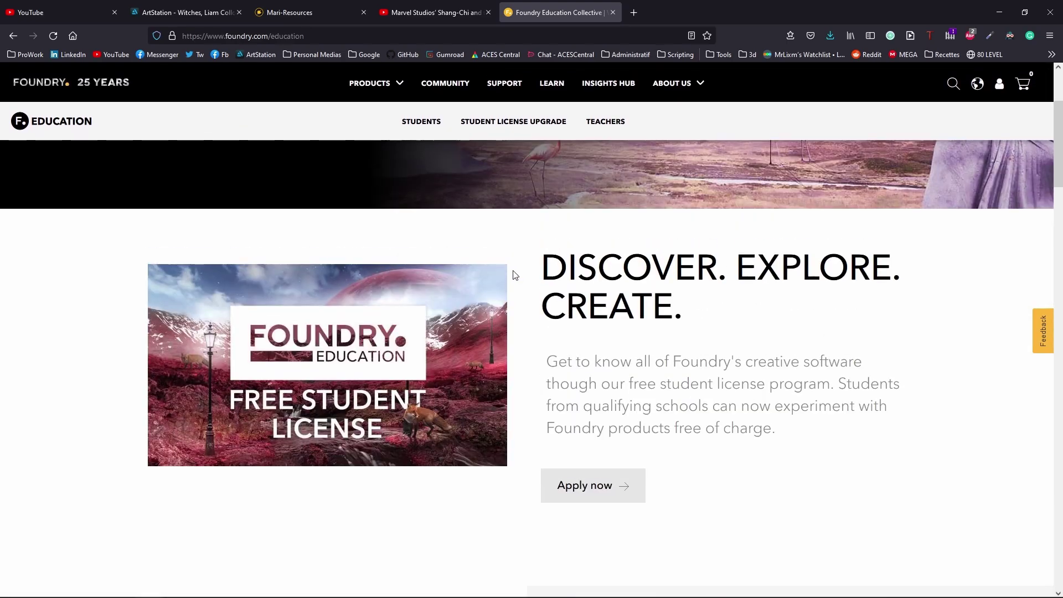
scroll(514, 271, up, 3)
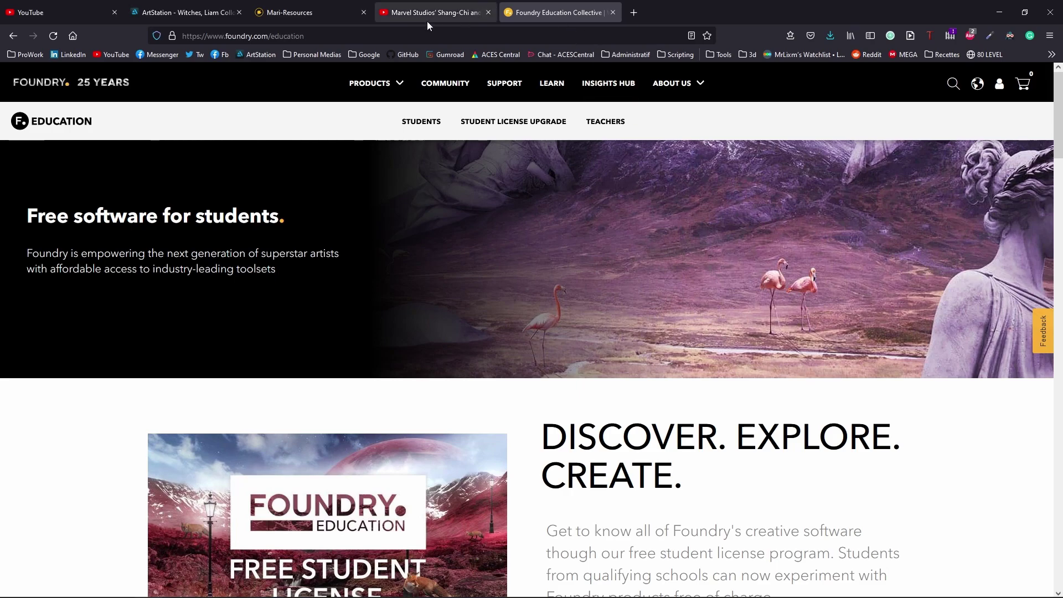
Go back to the Mari product page, and switch to Mari to show its saved projects
click(13, 36)
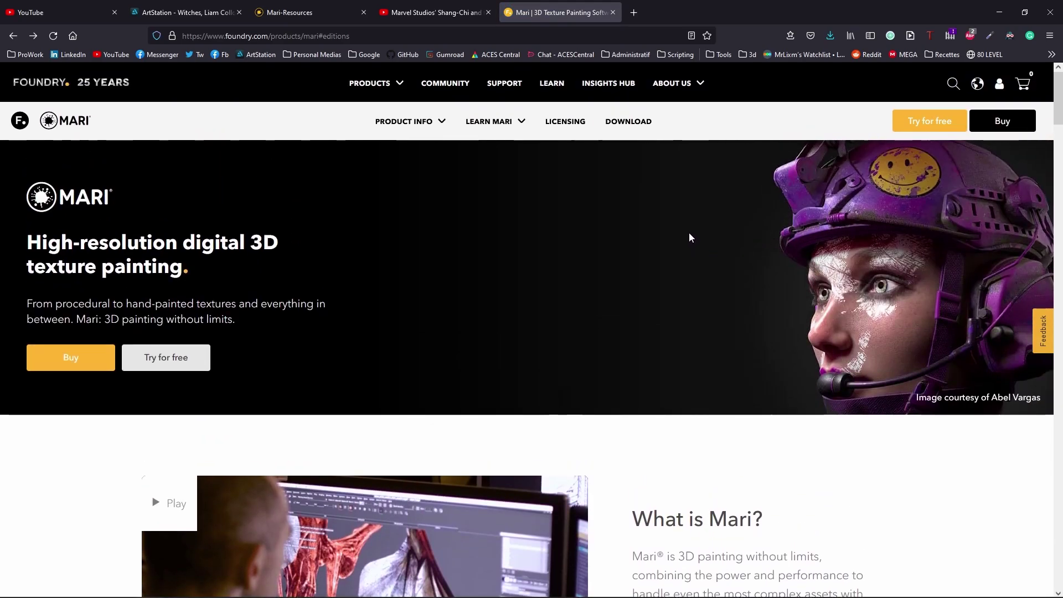
click(1007, 21)
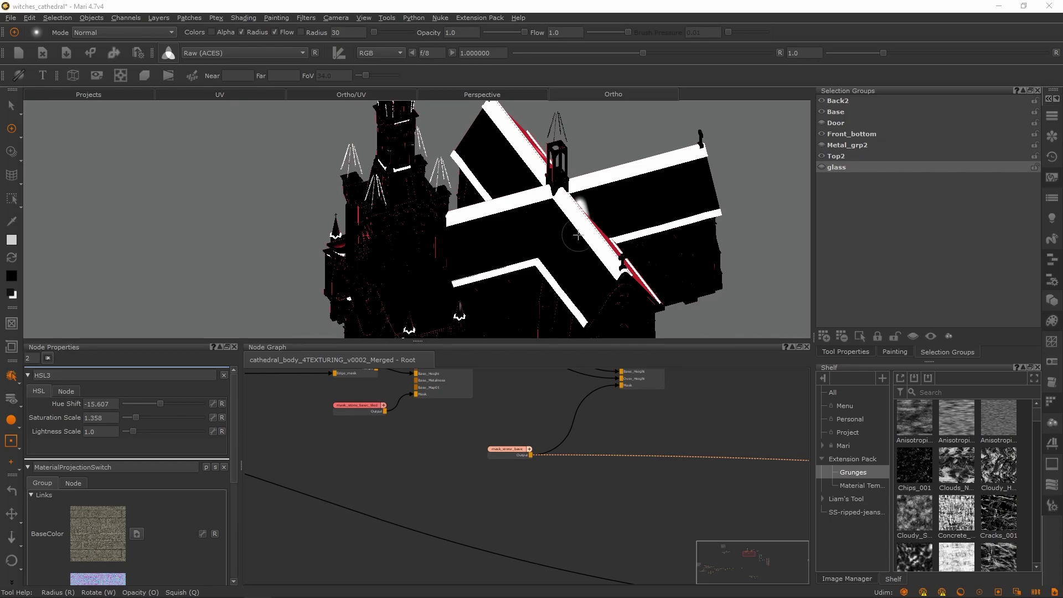
click(113, 96)
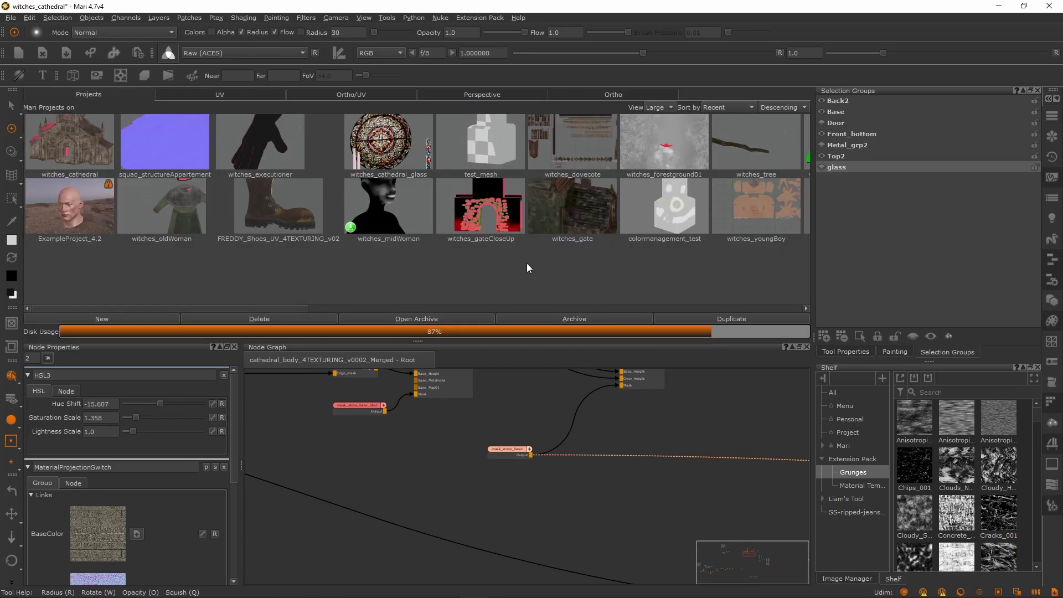
Look over the thumbnails of the saved Mari projects, leaving none selected
mouse_move(276, 307)
mouse_down()
mouse_move(709, 310)
mouse_move(260, 302)
mouse_up()
mouse_move(242, 204)
drag(61, 287, 739, 147)
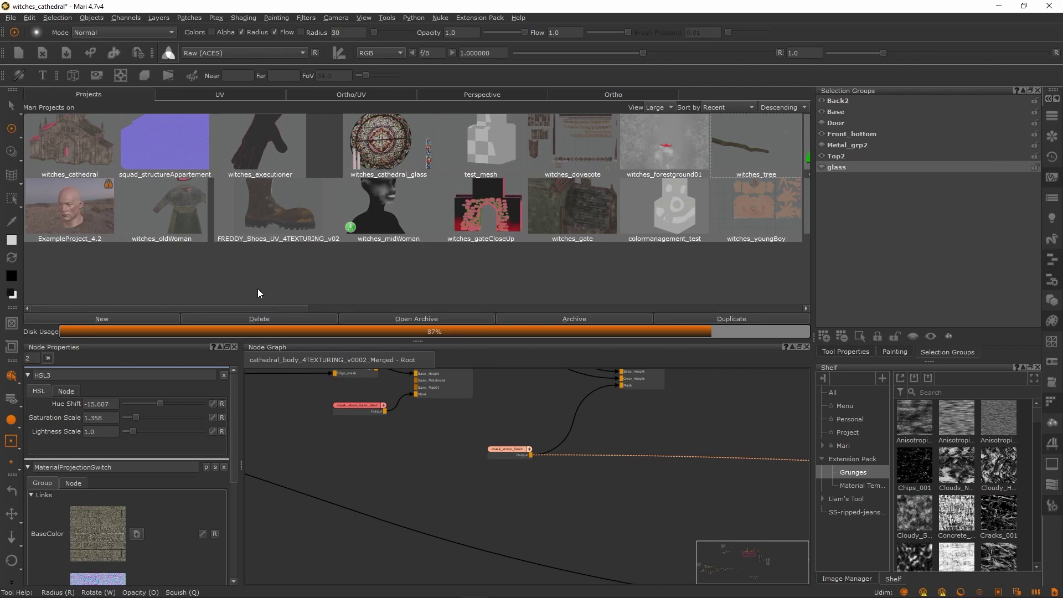
drag(257, 309, 213, 314)
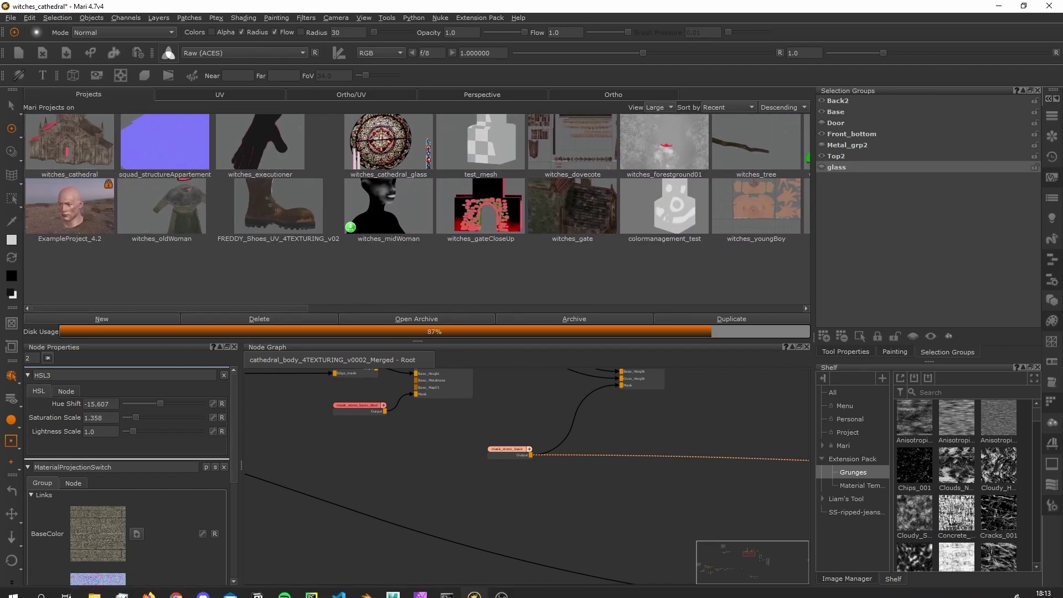
click(27, 17)
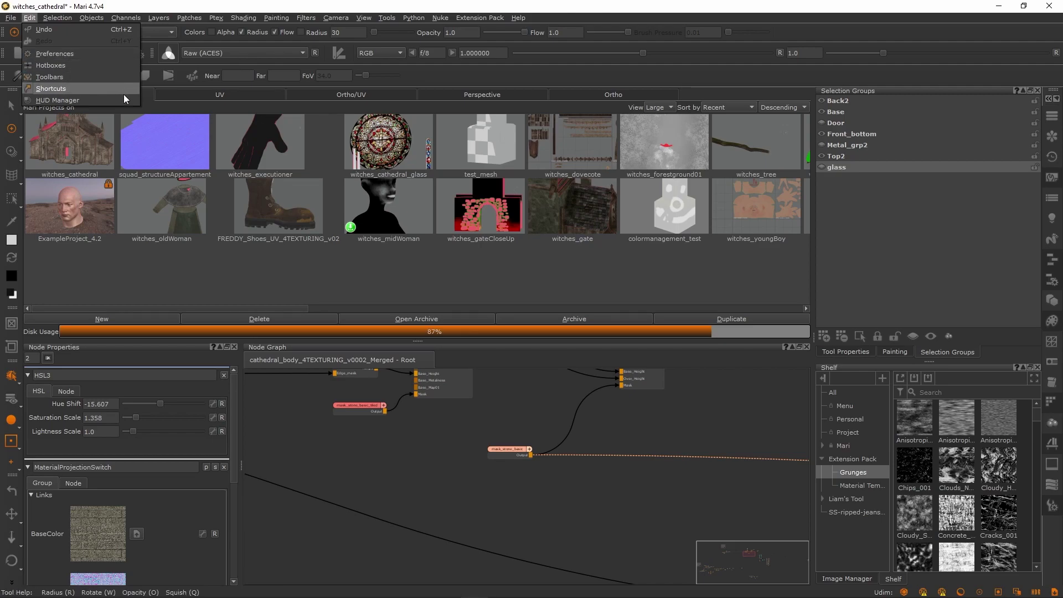
click(161, 265)
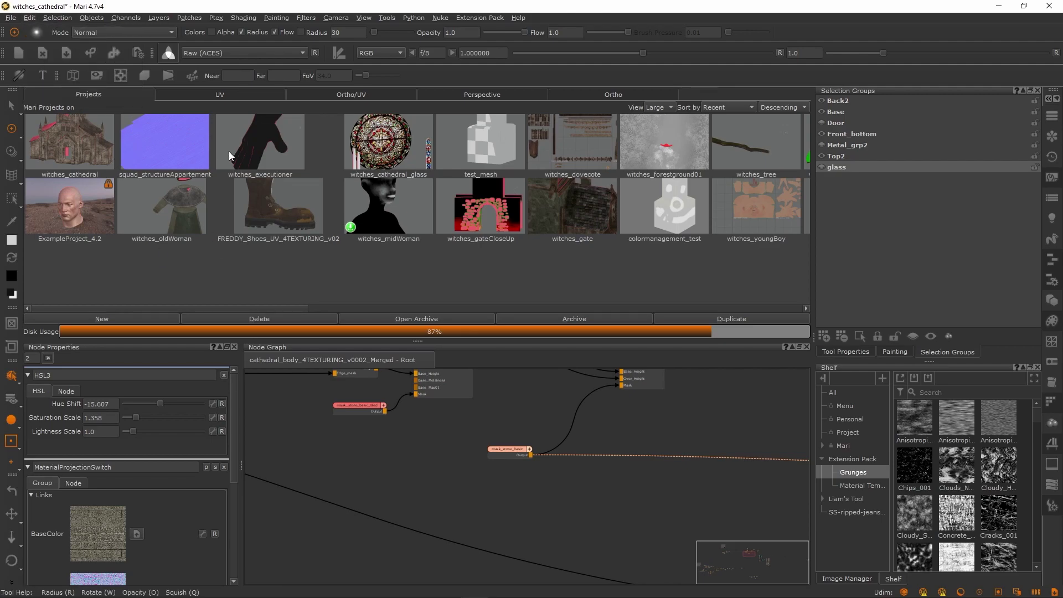
mouse_move(229, 153)
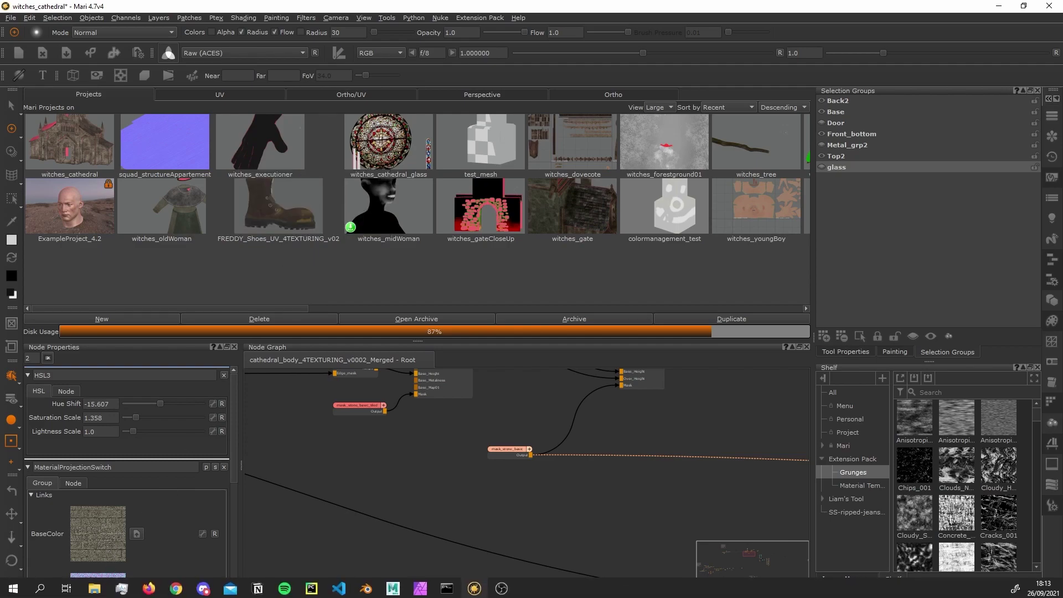
Switch to File Explorer, inspect the project folders in E:\3D_system\Mari, and minimize the window to return to Mari
right_click(91, 589)
click(74, 530)
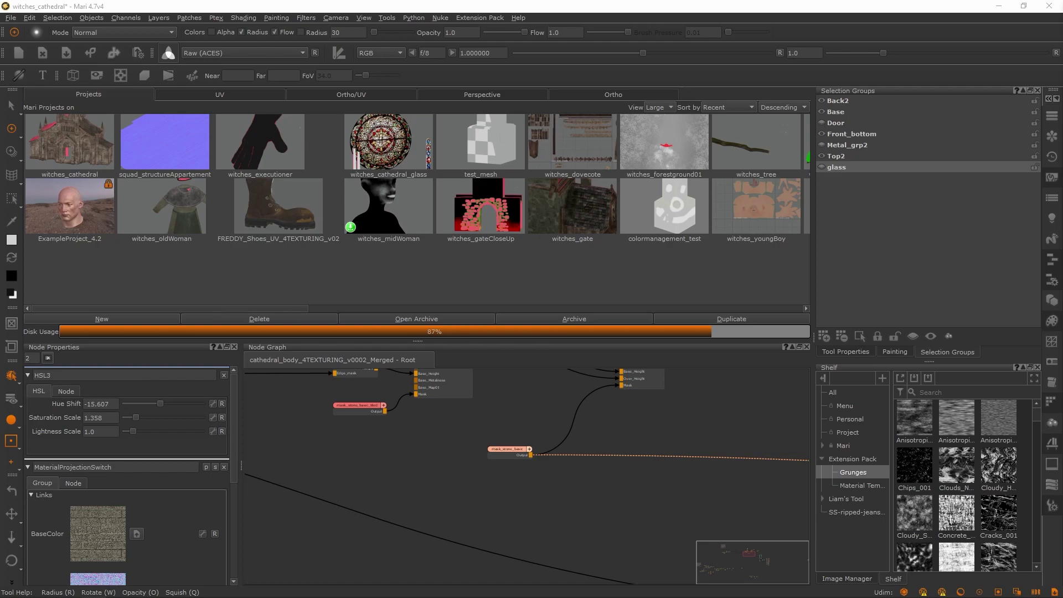
drag(1062, 22, 484, 118)
scroll(477, 350, down, 7)
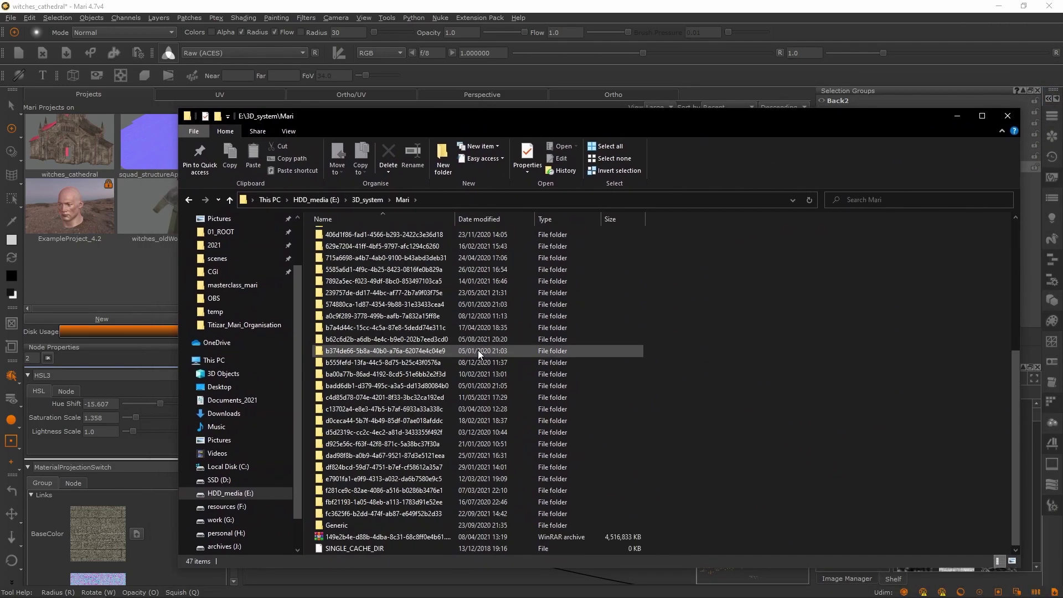
scroll(396, 460, up, 6)
double_click(400, 349)
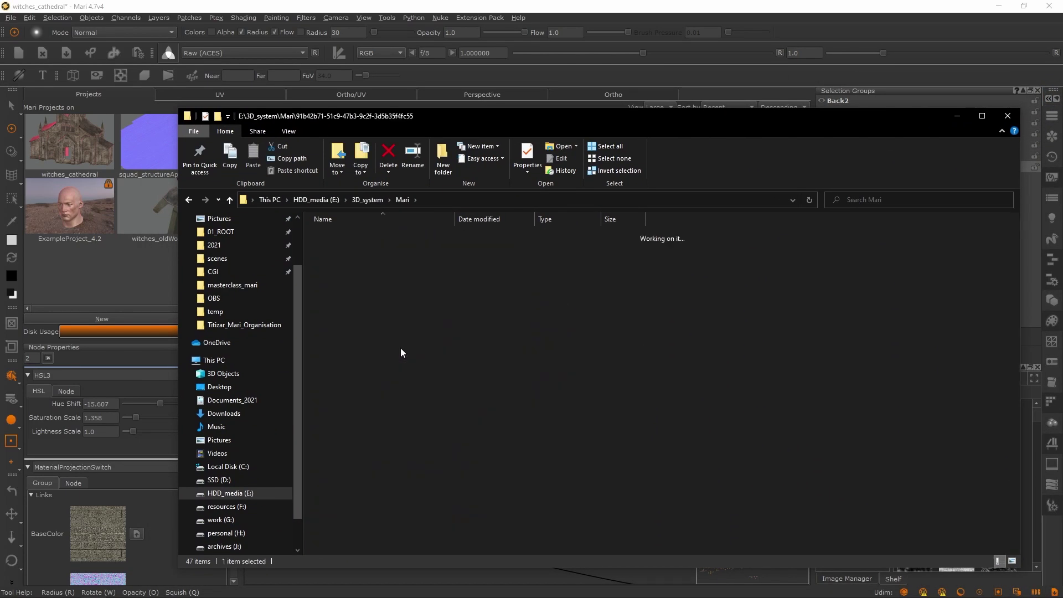
click(368, 199)
double_click(335, 235)
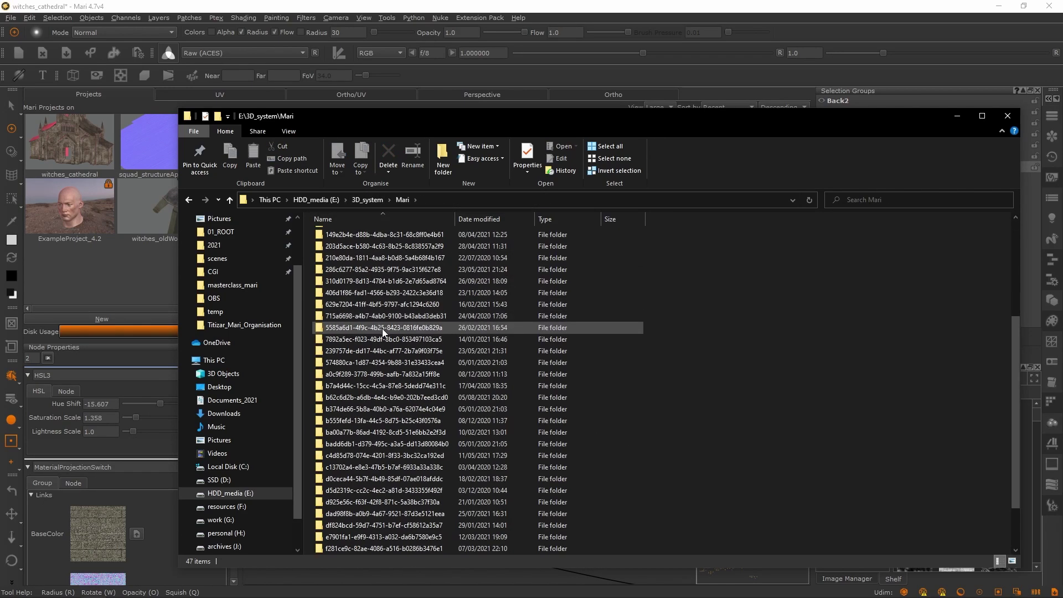
click(957, 116)
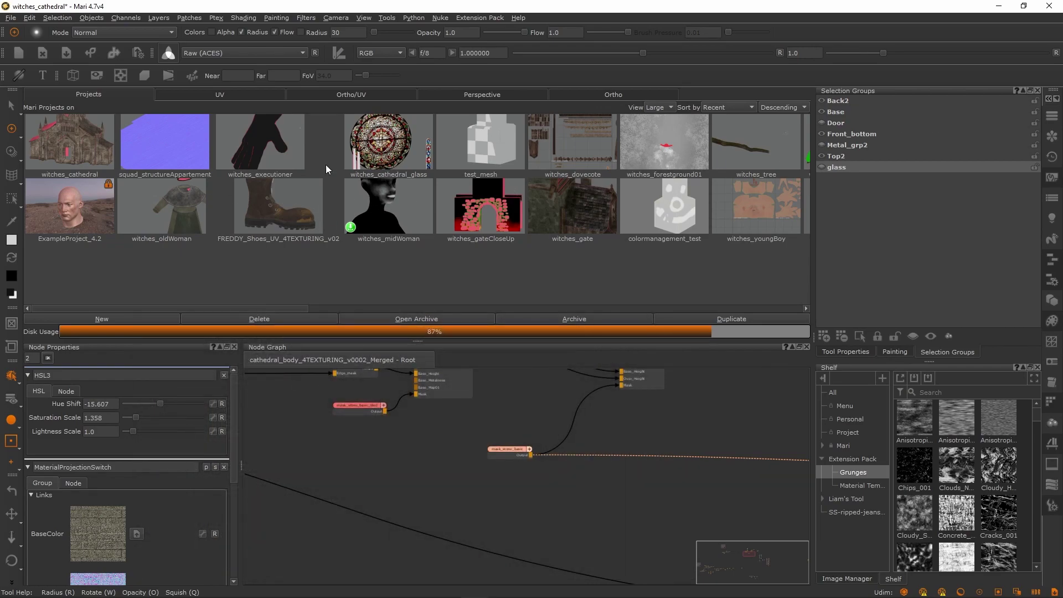
Show the commands available for the witches_executioner project, and inspect the archive details of witches_midWoman
right_click(269, 144)
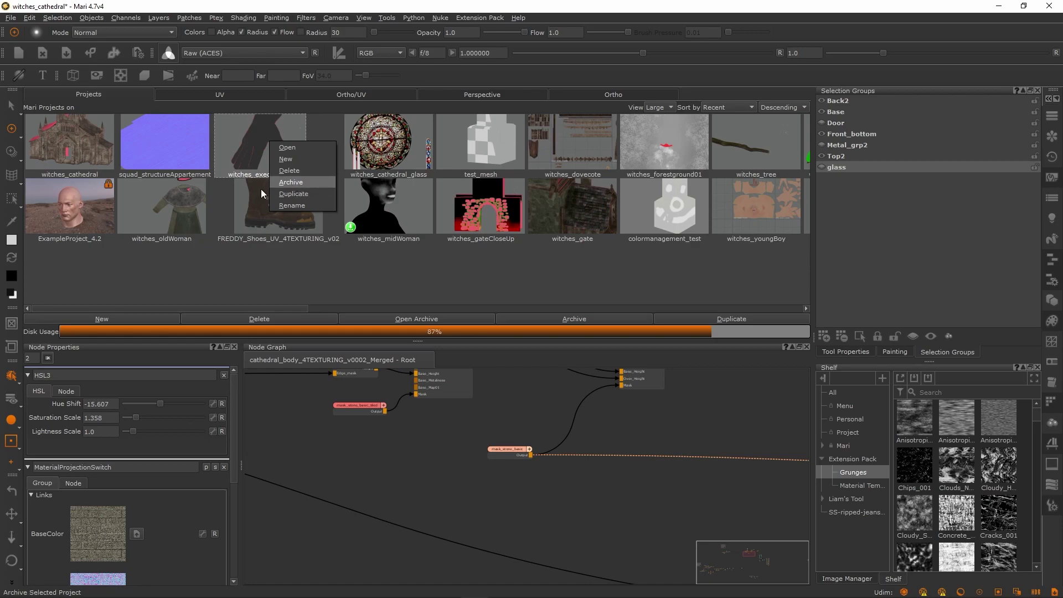
click(273, 308)
drag(273, 308, 330, 305)
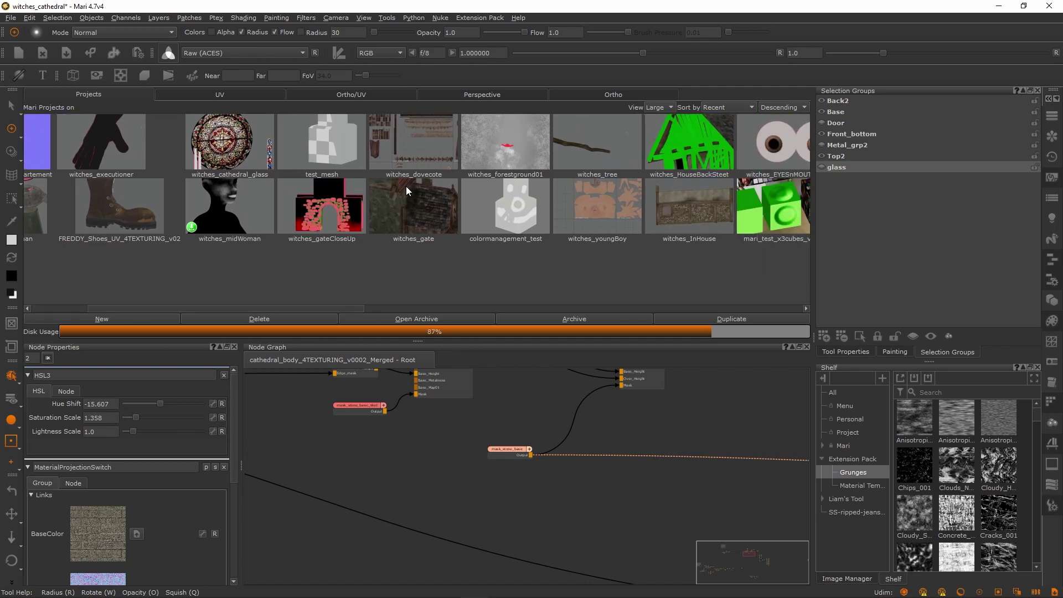
drag(326, 308, 250, 278)
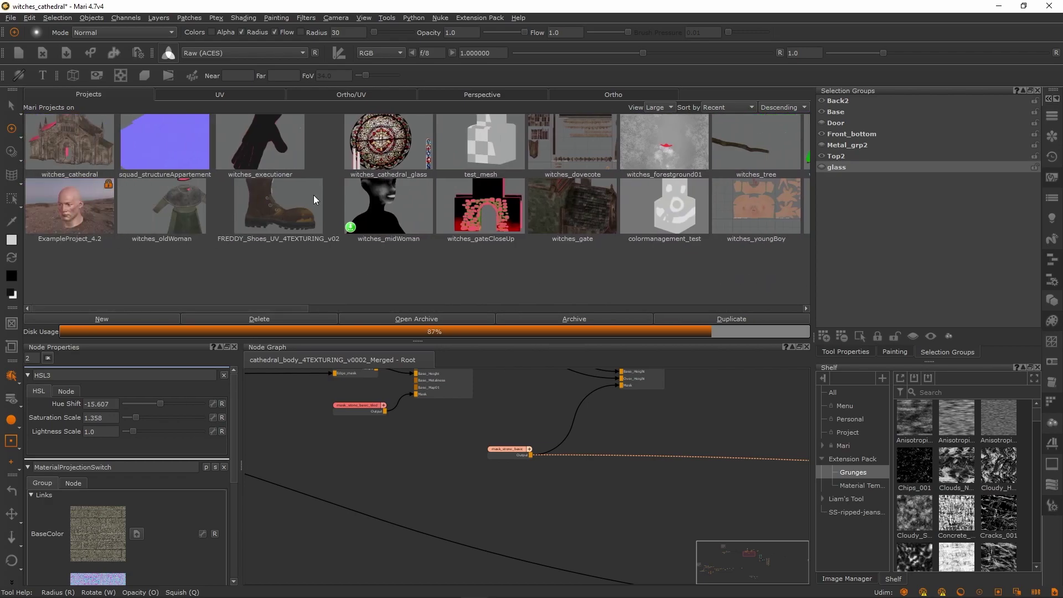
mouse_move(291, 176)
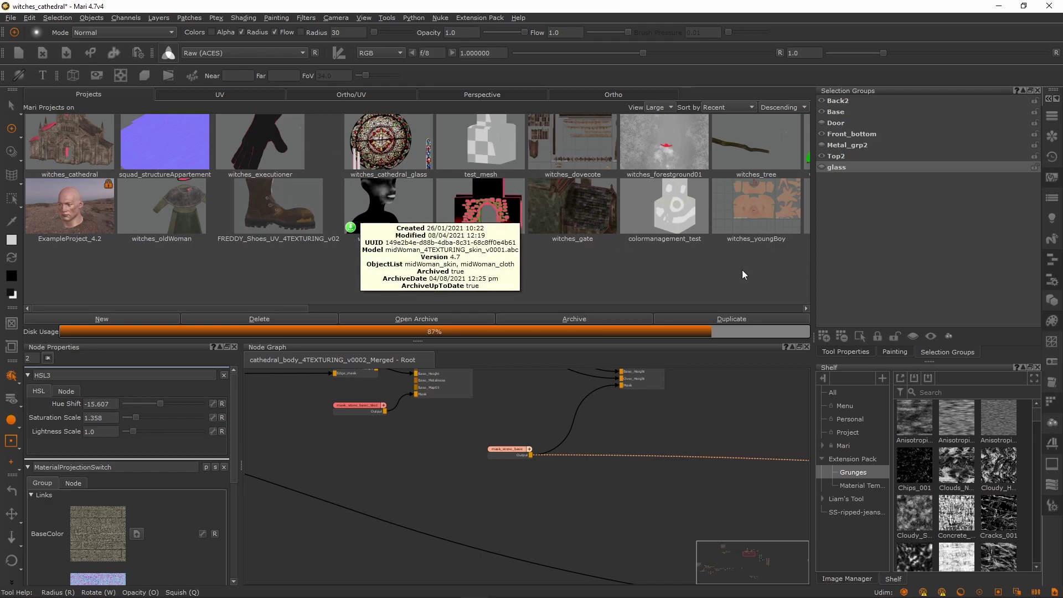
Look through the Grunges textures of the Extension Pack in the shelf, returning to the first ones
scroll(969, 485, down, 5)
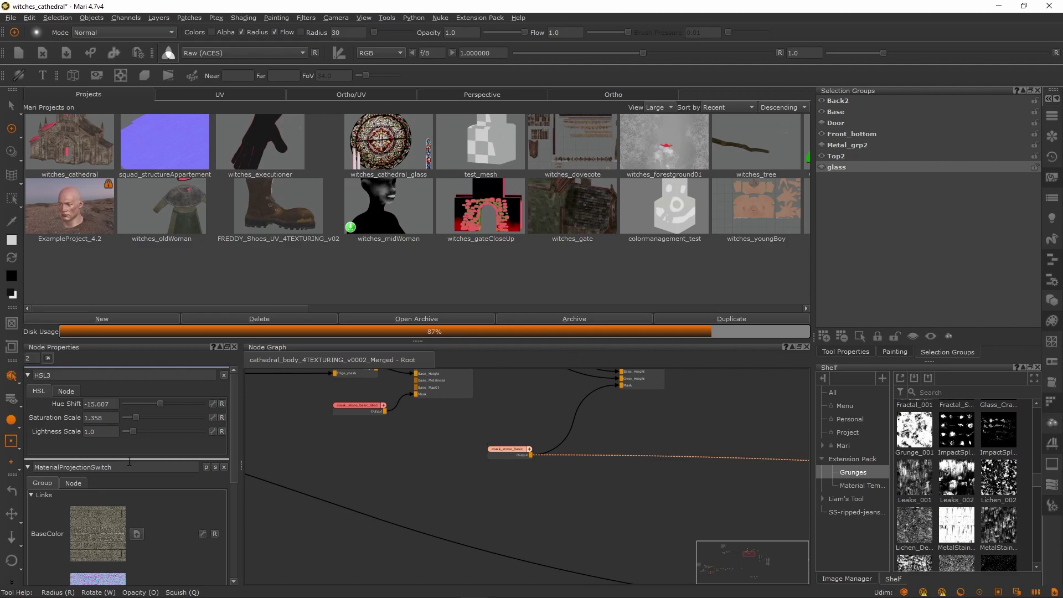
scroll(929, 549, down, 2)
scroll(952, 492, down, 1)
scroll(952, 492, up, 5)
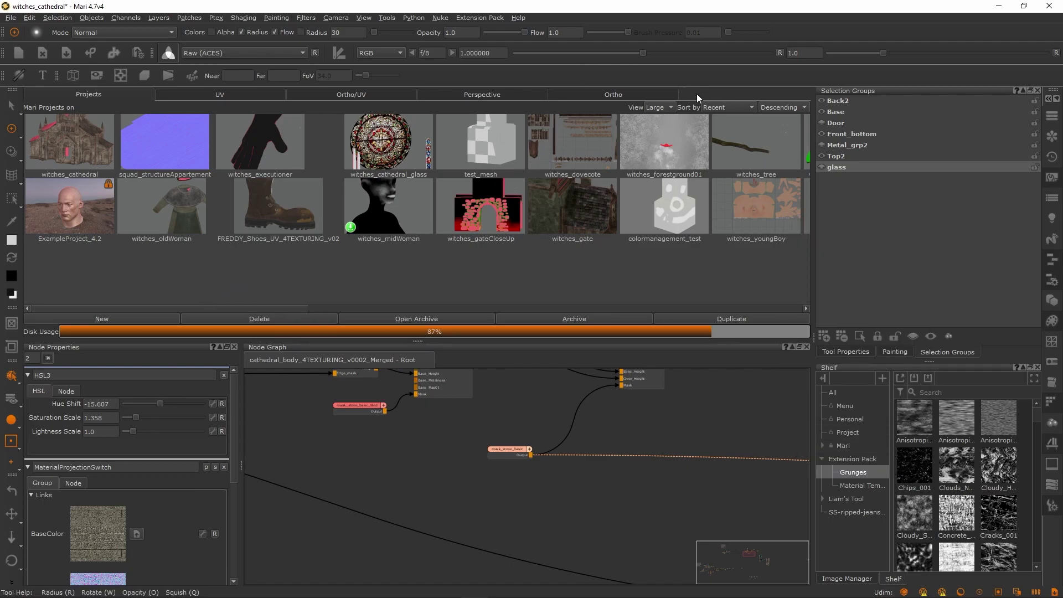
Return to the Ortho view of the cathedral and orbit it to show the roof mask from the opposite side
click(629, 92)
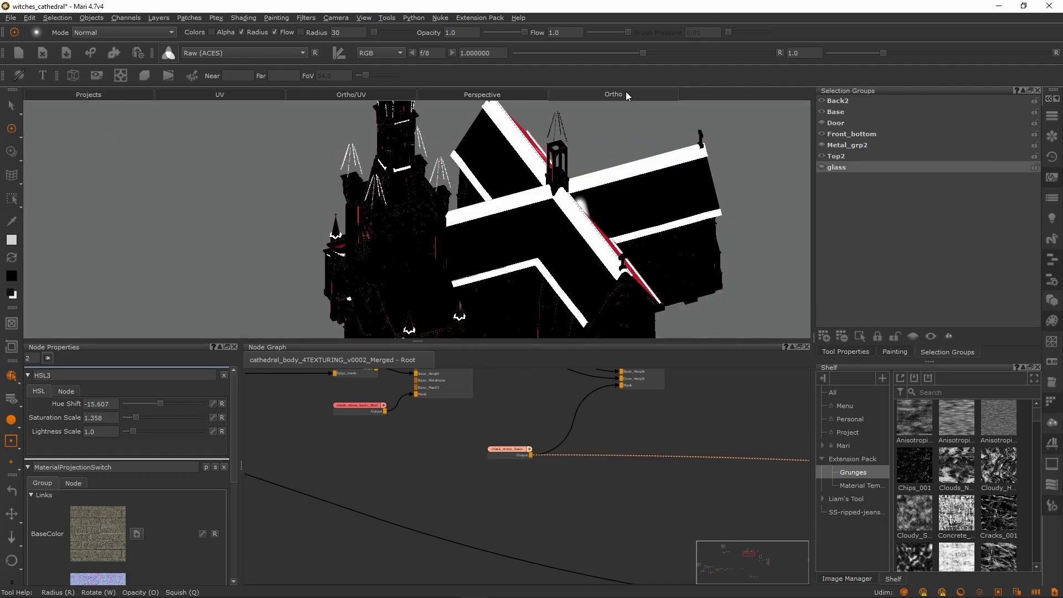
alt+right_drag(647, 243, 591, 230)
alt+drag(591, 231, 551, 237)
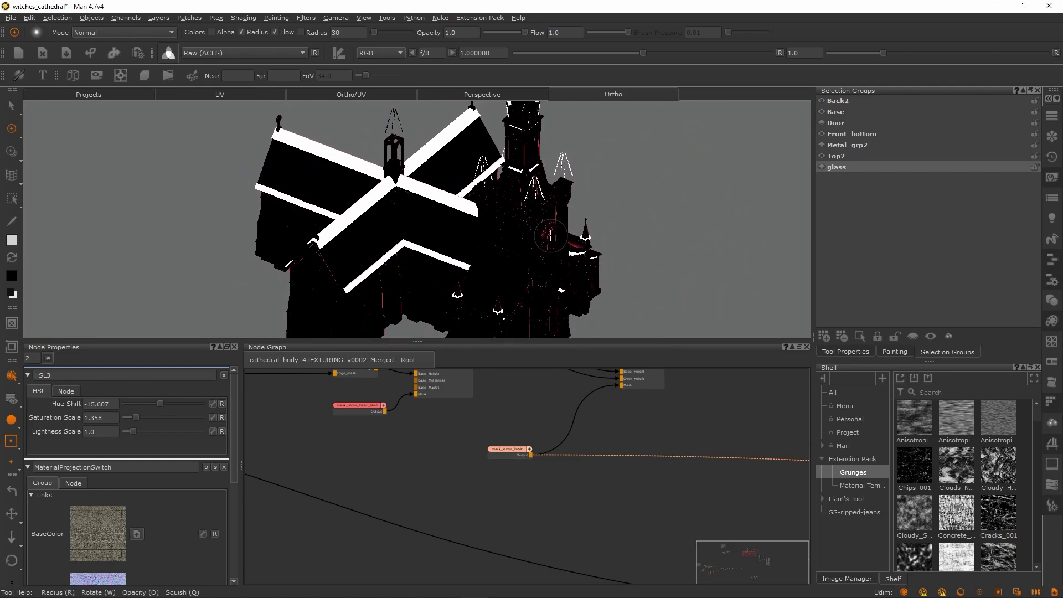
Examine the cathedral's node network in the Node Graph, closing in on the material and mask nodes
middle_drag(466, 413, 517, 483)
scroll(516, 483, down, 5)
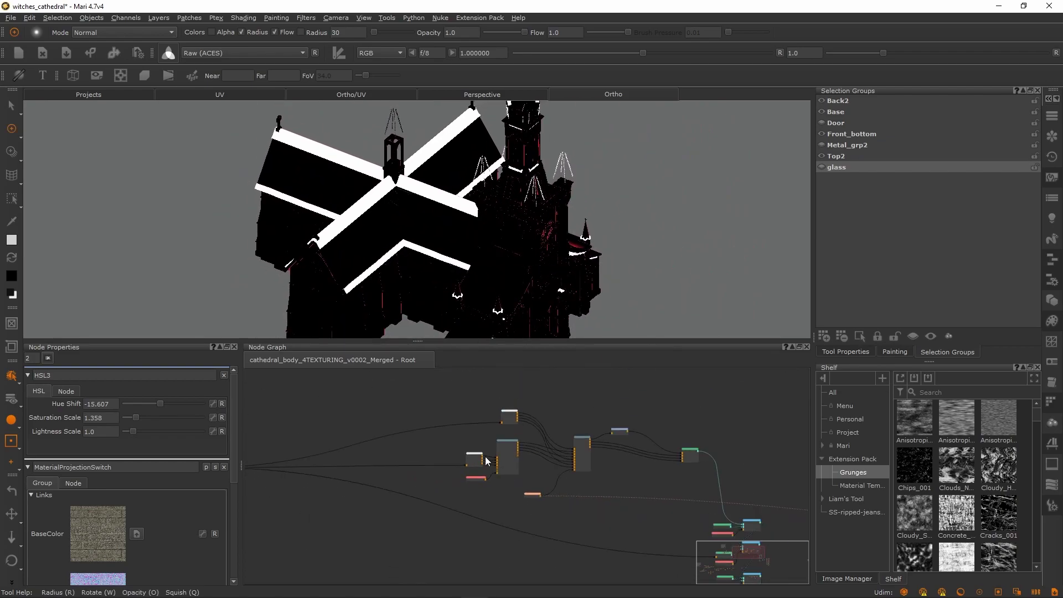
middle_drag(419, 436, 456, 415)
scroll(547, 404, up, 3)
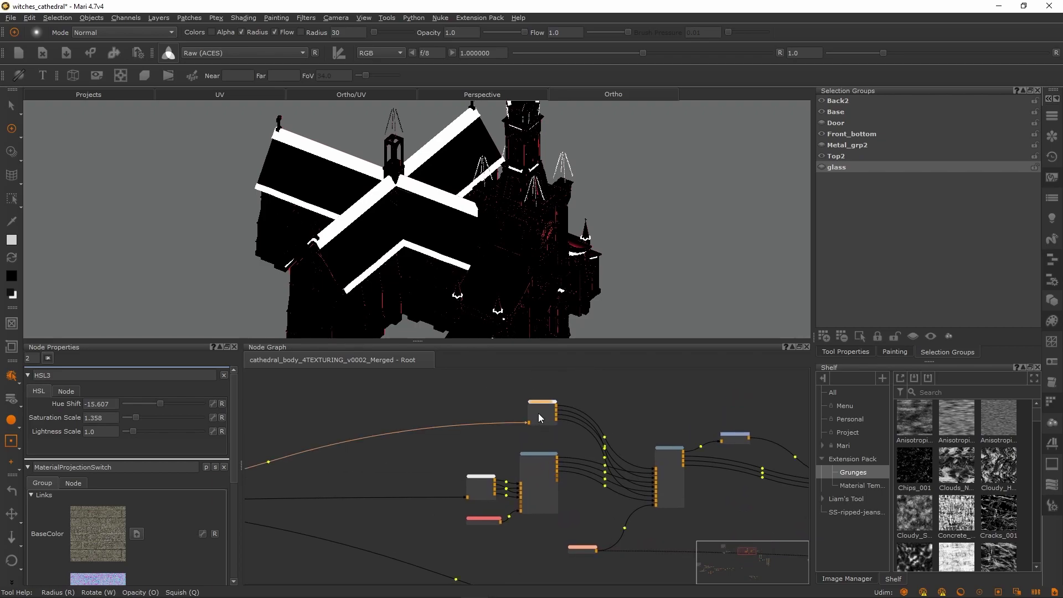
Open the Stone_tiling_mat node's inner network to look at its nodes, and return to the Root graph
double_click(538, 413)
scroll(419, 490, up, 5)
middle_drag(501, 561, 476, 455)
scroll(487, 454, up, 5)
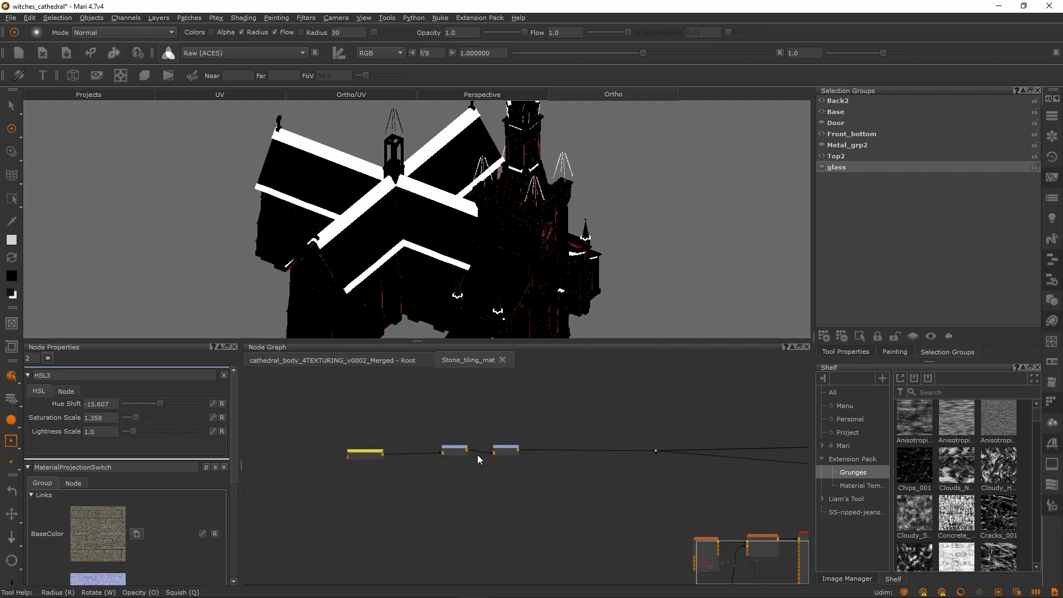
scroll(477, 438, down, 8)
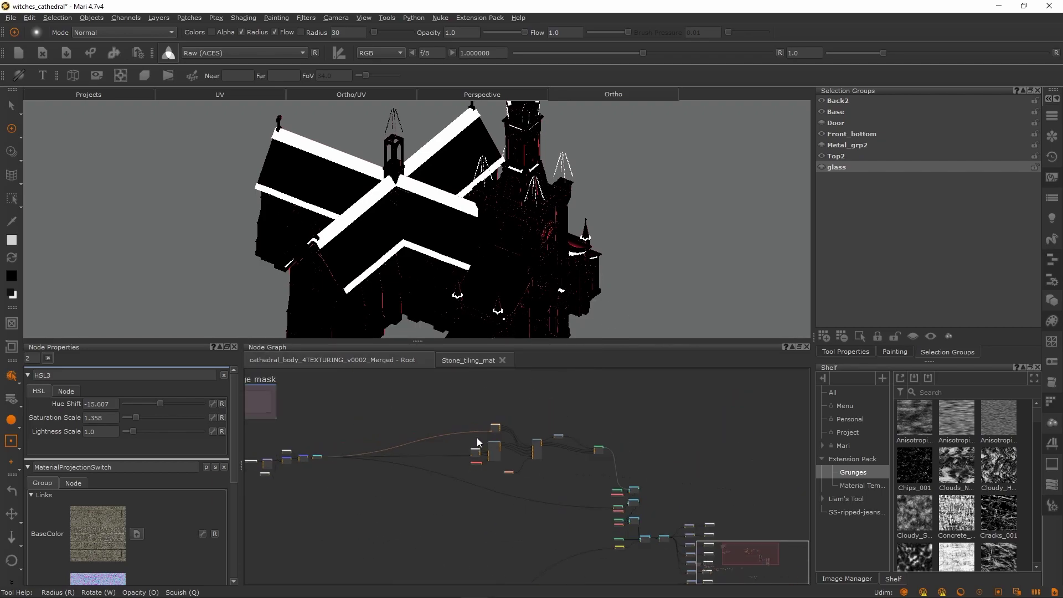
Examine the final merge nodes of the cathedral's network and the Clamp nodes feeding its output channels
scroll(567, 480, up, 5)
scroll(593, 474, down, 3)
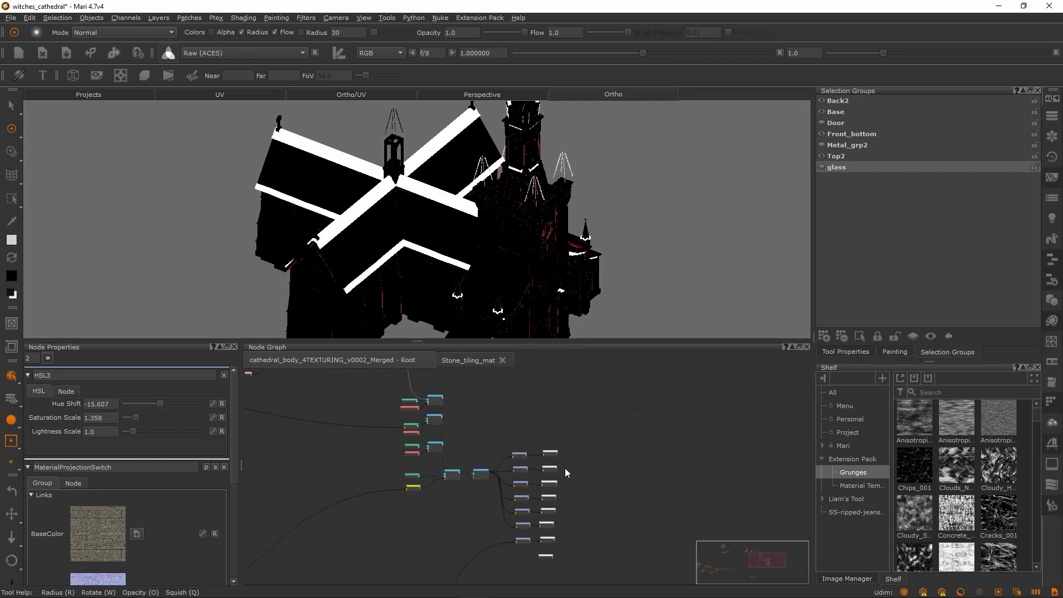
middle_drag(558, 473, 513, 480)
drag(526, 463, 507, 557)
scroll(523, 500, up, 5)
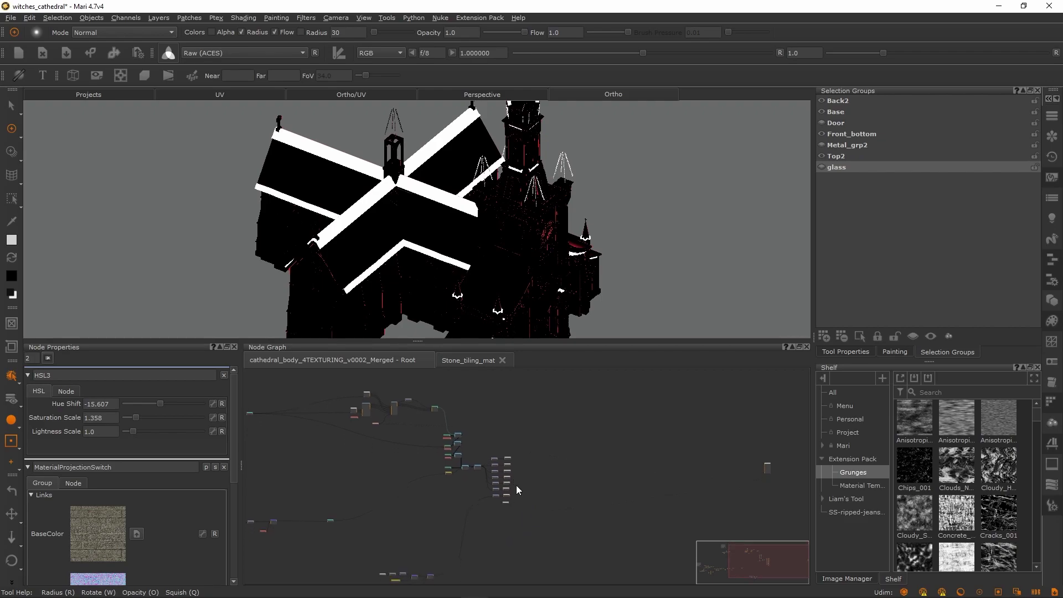
scroll(510, 463, up, 3)
middle_drag(527, 446, 504, 508)
scroll(496, 444, down, 3)
scroll(493, 477, up, 3)
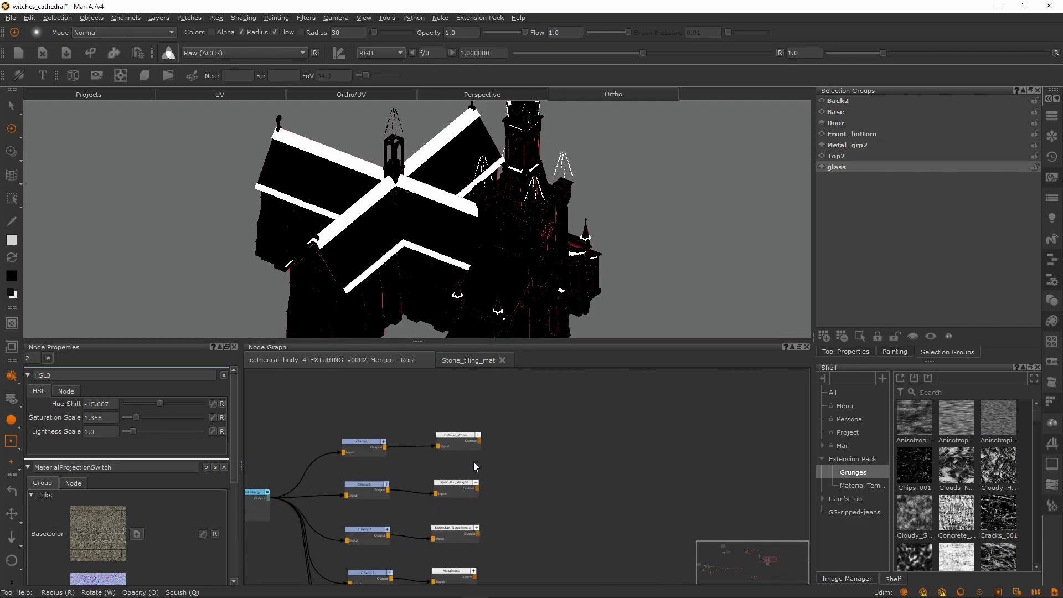
middle_drag(456, 437, 553, 445)
scroll(552, 445, down, 5)
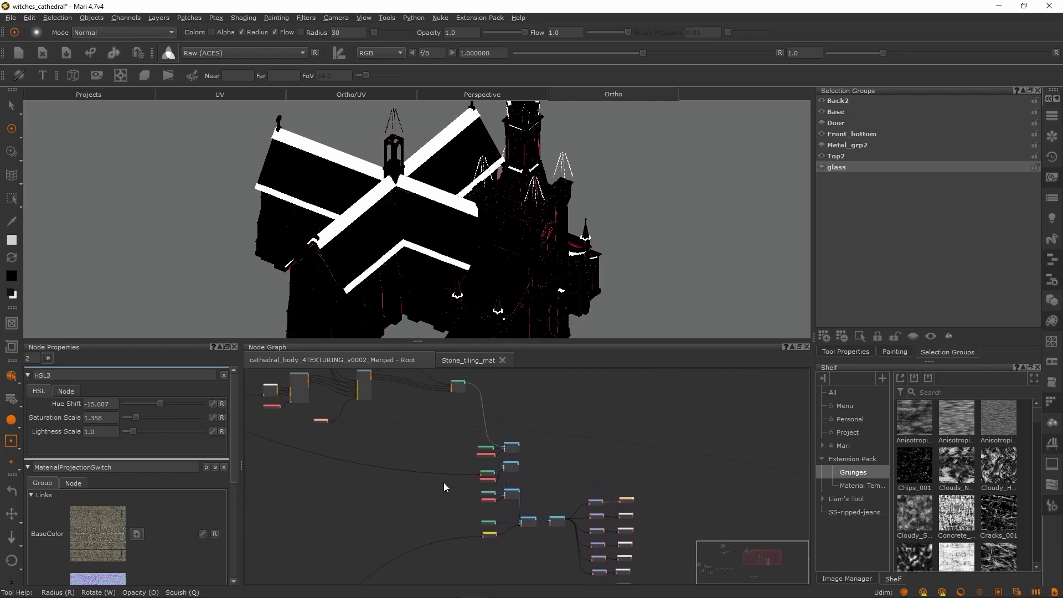
middle_drag(580, 490, 553, 473)
scroll(553, 474, up, 5)
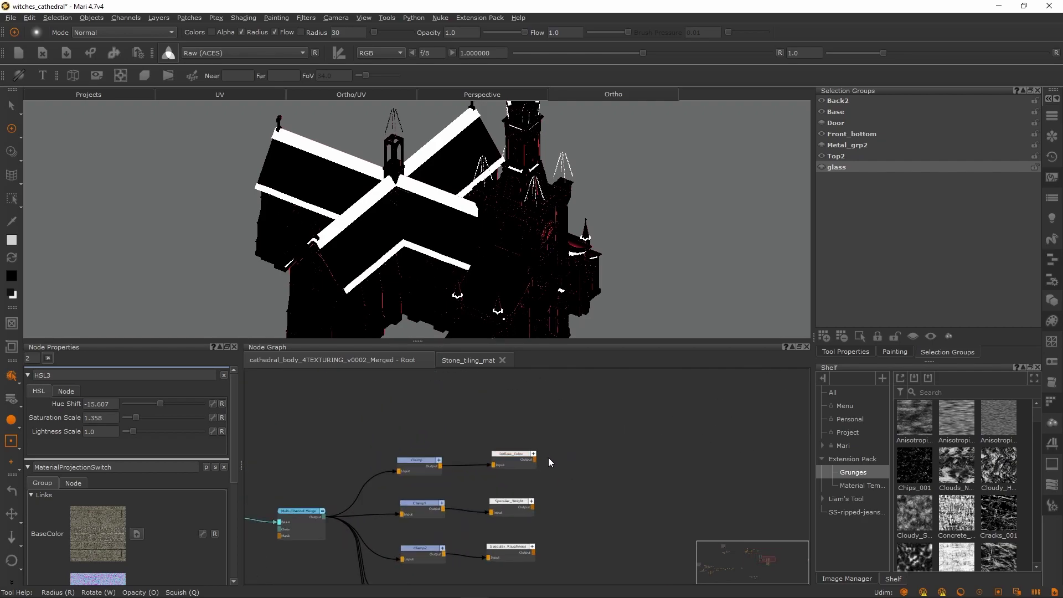
Connect the Diffuse_Color output to the viewer and follow its connection to the viewer node
key(v)
middle_drag(507, 454, 612, 465)
scroll(612, 464, down, 1)
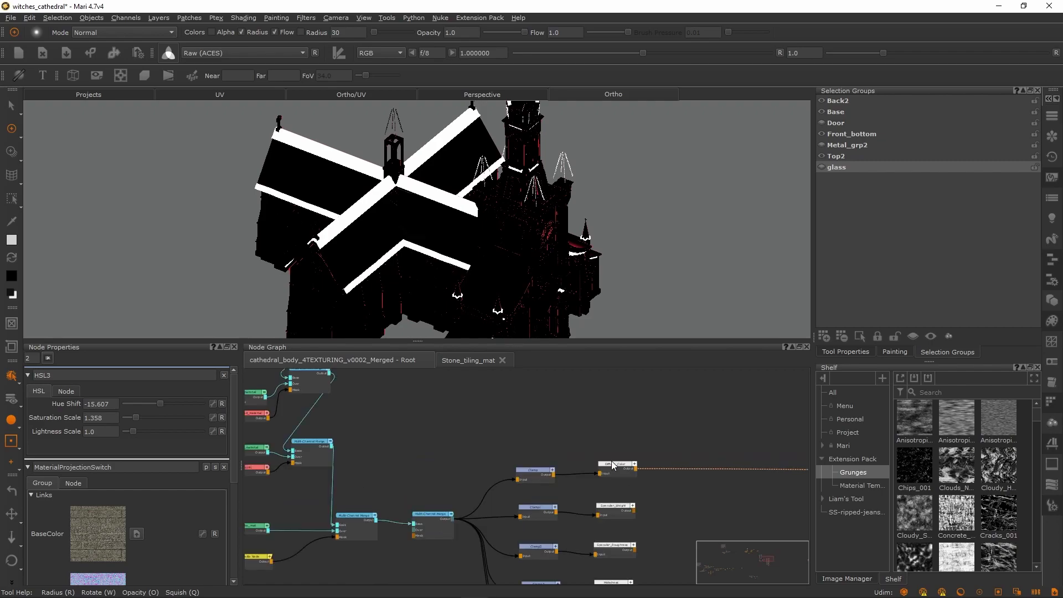
scroll(612, 465, down, 1)
middle_drag(690, 447, 523, 430)
scroll(523, 429, down, 2)
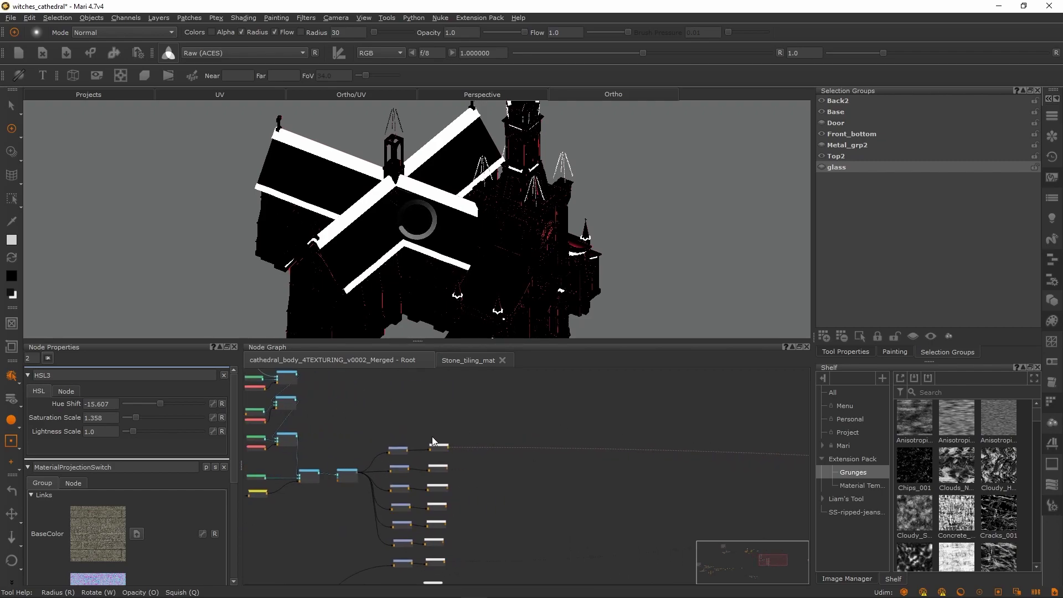
middle_drag(551, 468, 382, 451)
scroll(423, 483, down, 3)
middle_drag(725, 465, 608, 440)
scroll(599, 443, up, 3)
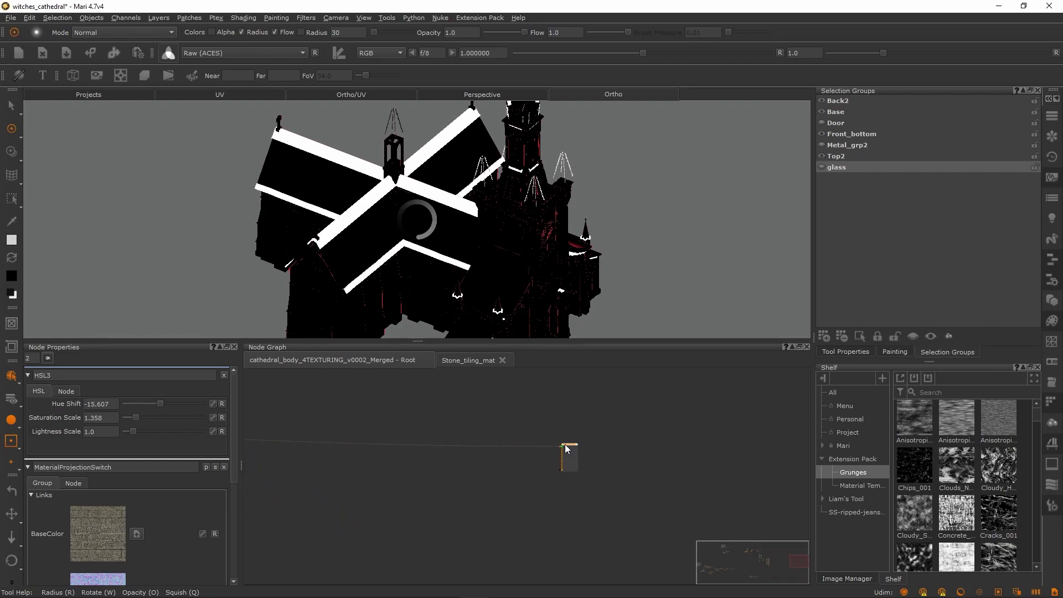
Compare the Specular_Roughness and Diffuse_Color outputs connected to the viewer, and pull back to see the whole textured cathedral
scroll(554, 482, down, 4)
scroll(473, 462, up, 5)
scroll(534, 526, down, 3)
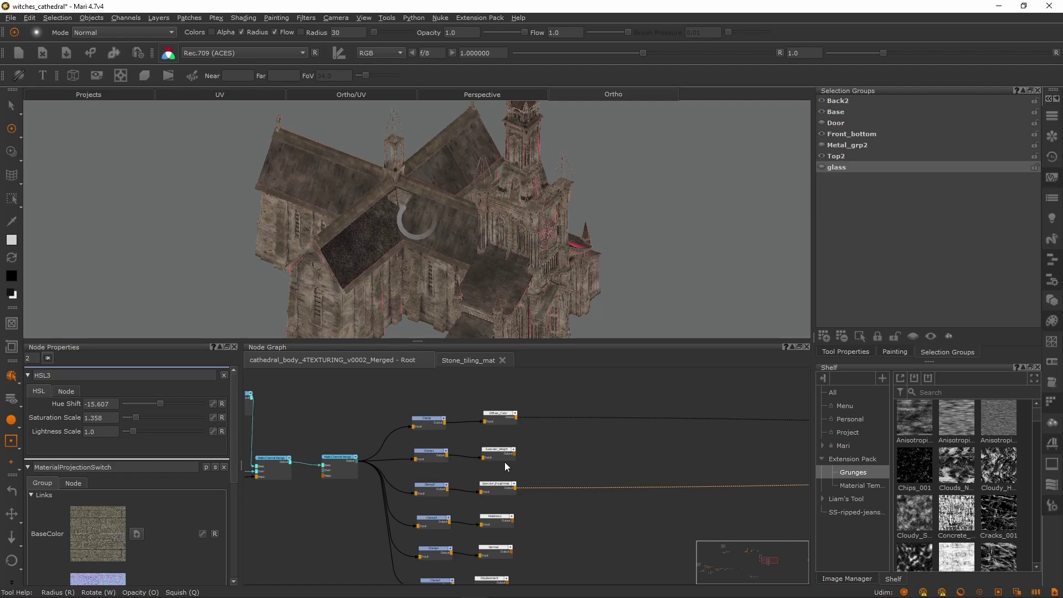
middle_drag(570, 470, 506, 474)
scroll(509, 477, down, 2)
scroll(467, 485, up, 4)
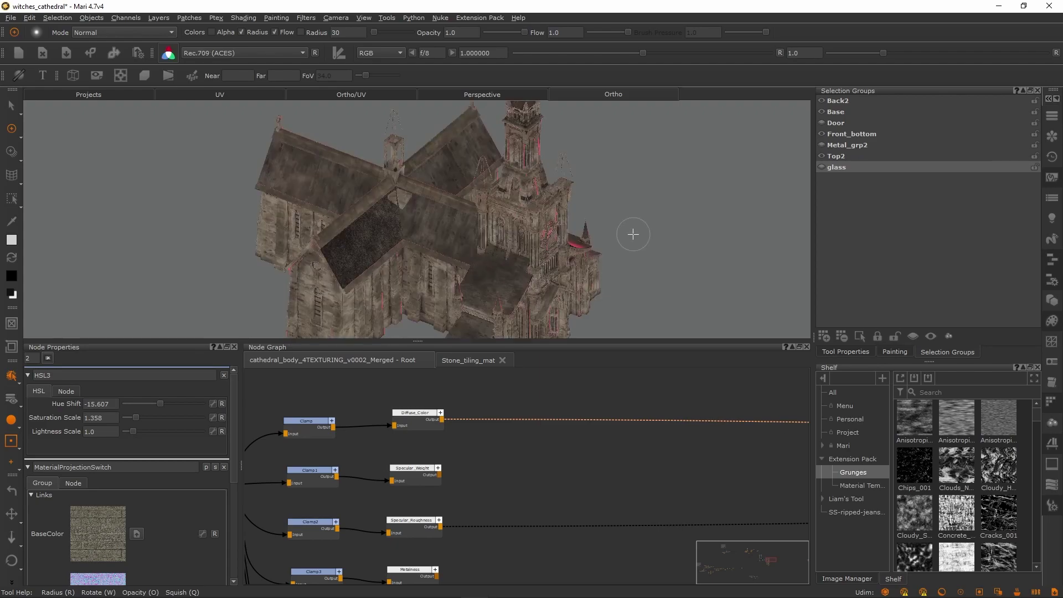
scroll(354, 466, down, 6)
middle_drag(329, 442, 433, 451)
alt+drag(541, 238, 526, 238)
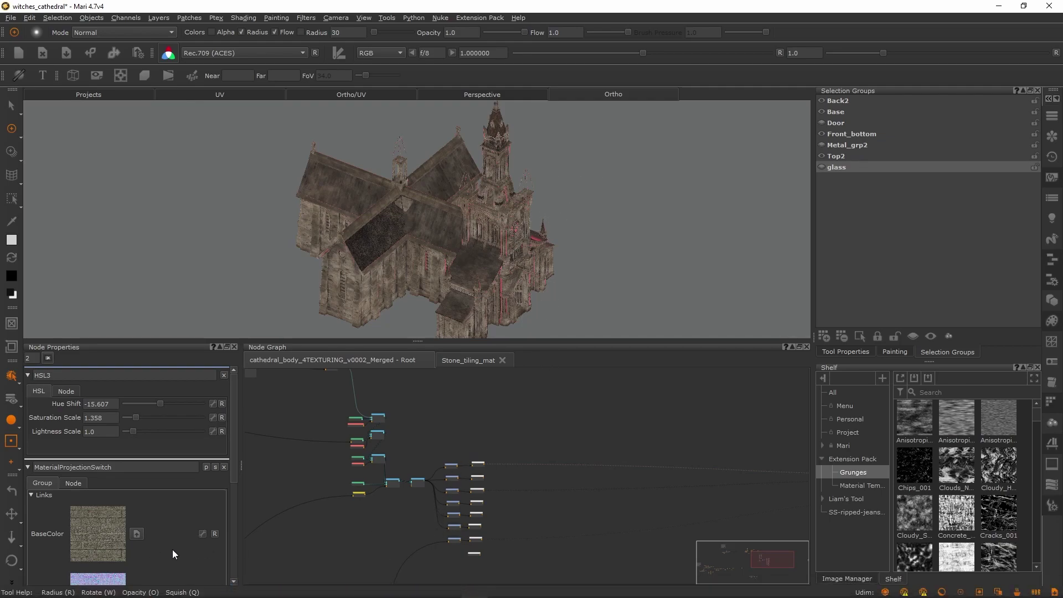
Switch to the Mari-Resources page in Firefox and find the Mari Discord entry at the end of the gallery
mouse_move(215, 595)
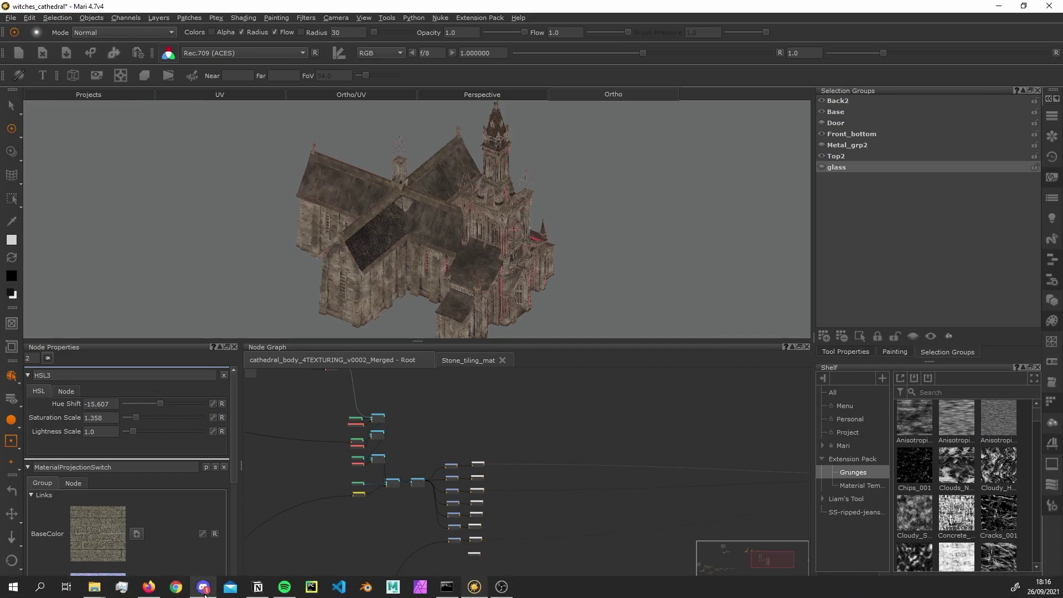
click(149, 587)
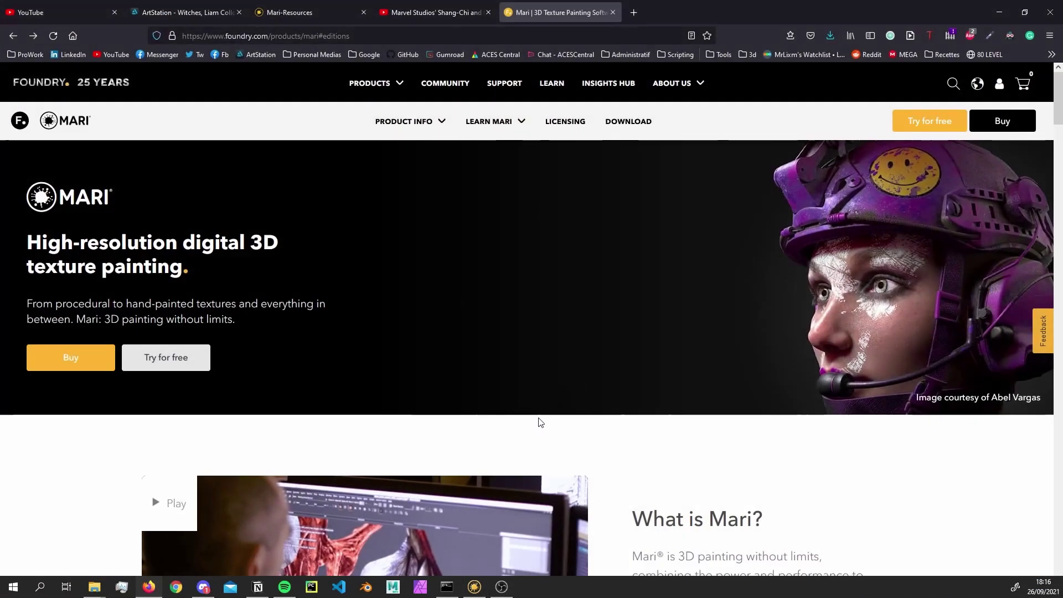
click(293, 16)
scroll(225, 386, down, 10)
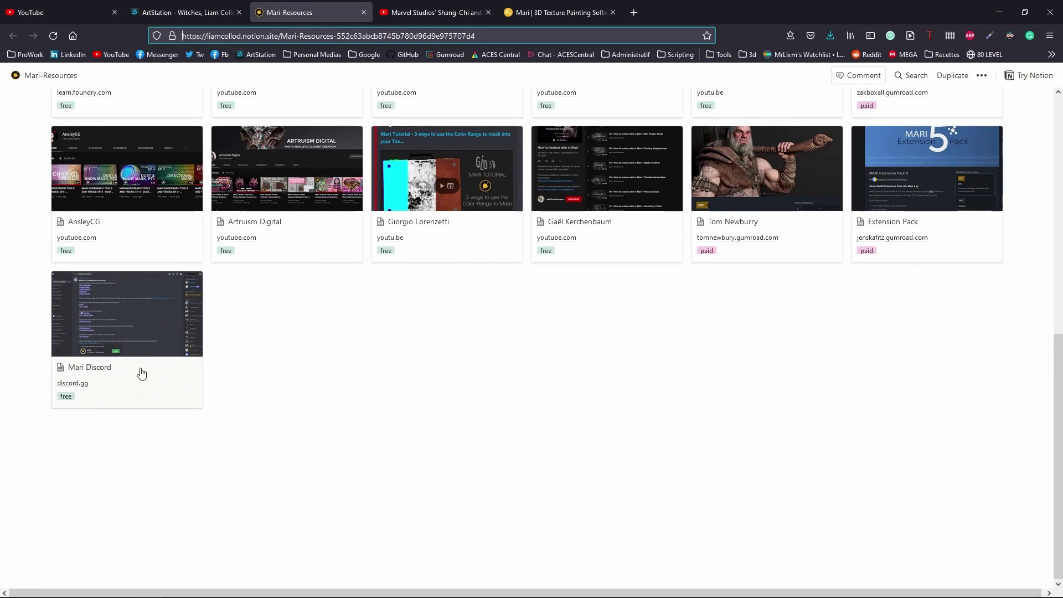
Switch to Discord, bring its window into view and browse the MARI server's mari-faq channel up to its beginning
mouse_move(252, 588)
click(211, 590)
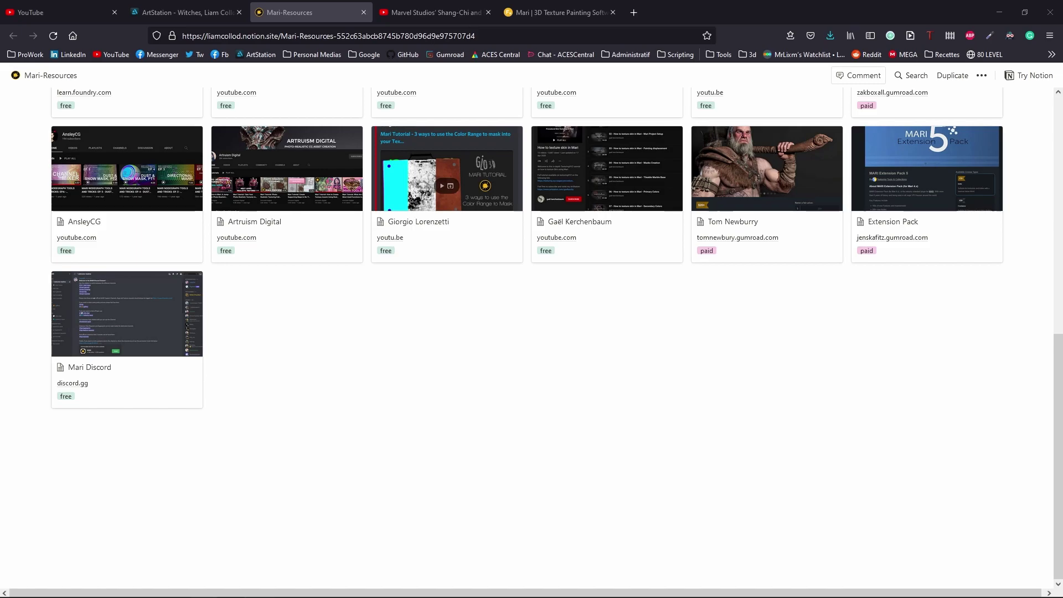
drag(1062, 116, 325, 33)
scroll(569, 359, up, 10)
scroll(577, 356, up, 15)
scroll(526, 388, up, 15)
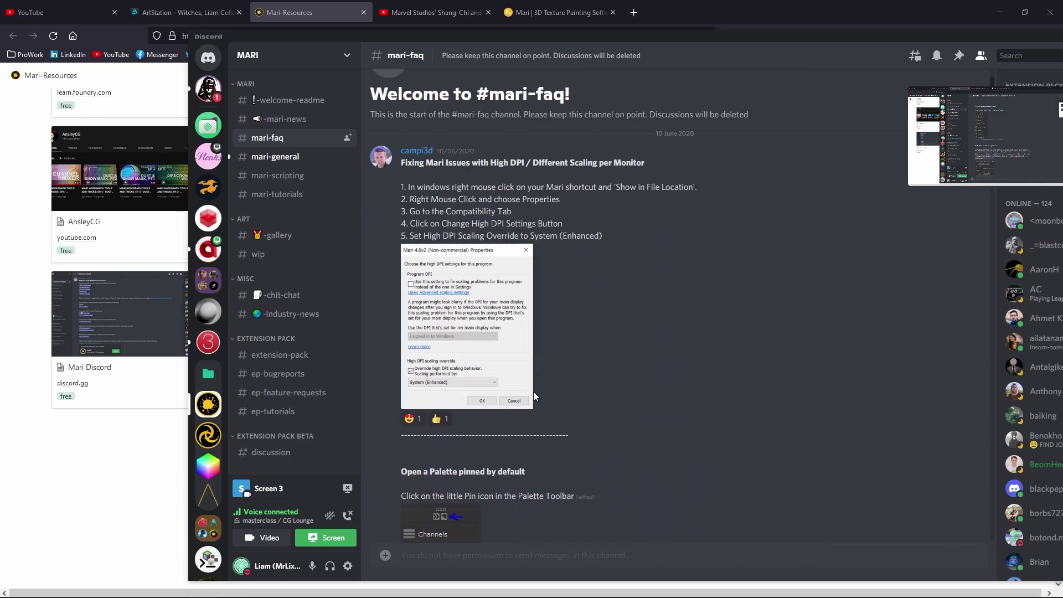
Find the Mari Hardware Information post in mari-faq and highlight its GPU, VRAM, RAM, SSD and CPU advice
scroll(553, 404, down, 10)
scroll(576, 297, down, 15)
scroll(566, 310, down, 3)
drag(394, 198, 708, 331)
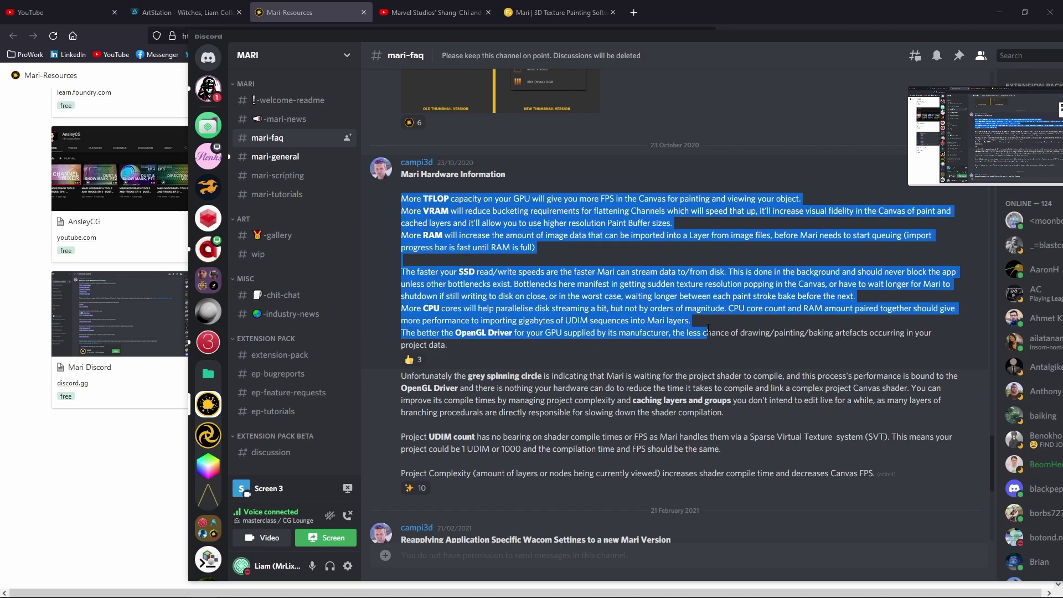
click(556, 354)
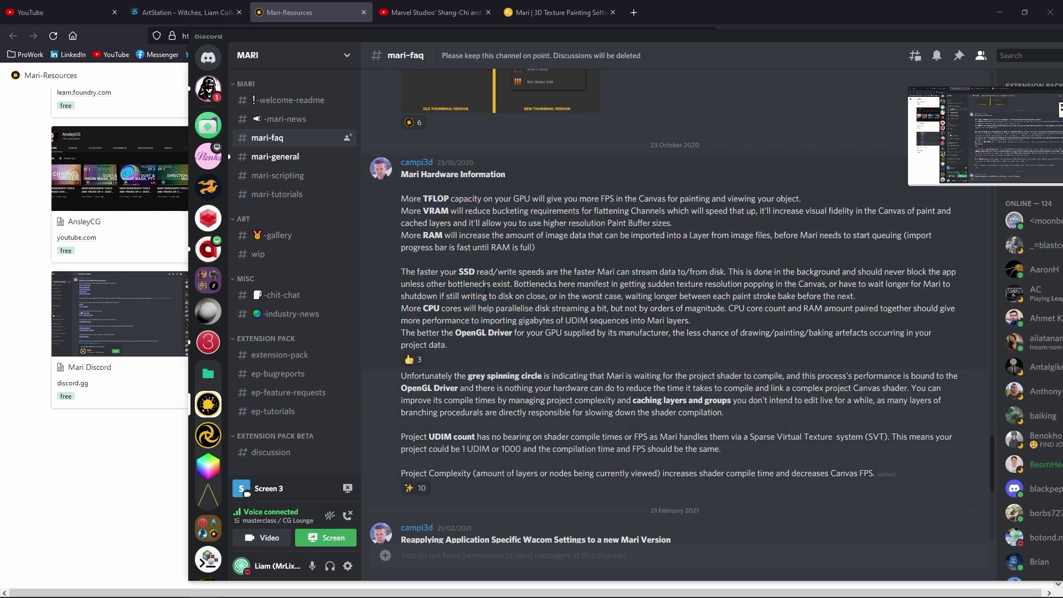
drag(476, 271, 524, 332)
click(498, 310)
drag(446, 270, 475, 271)
click(611, 265)
Move Discord out of view, return to Mari and inspect the textured cathedral closely in the Ortho view
drag(557, 41, 1062, 110)
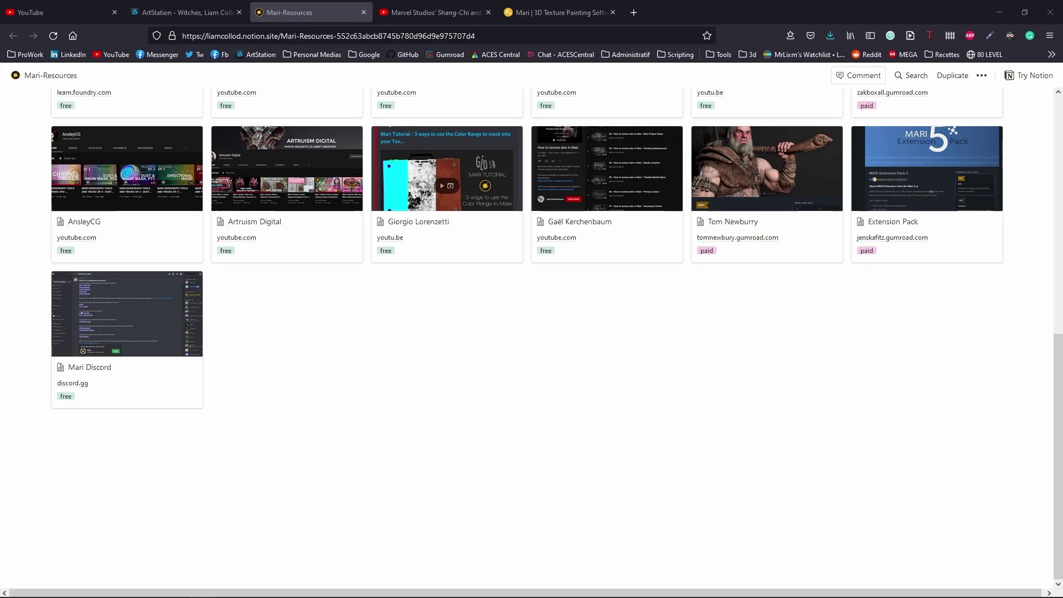
click(999, 5)
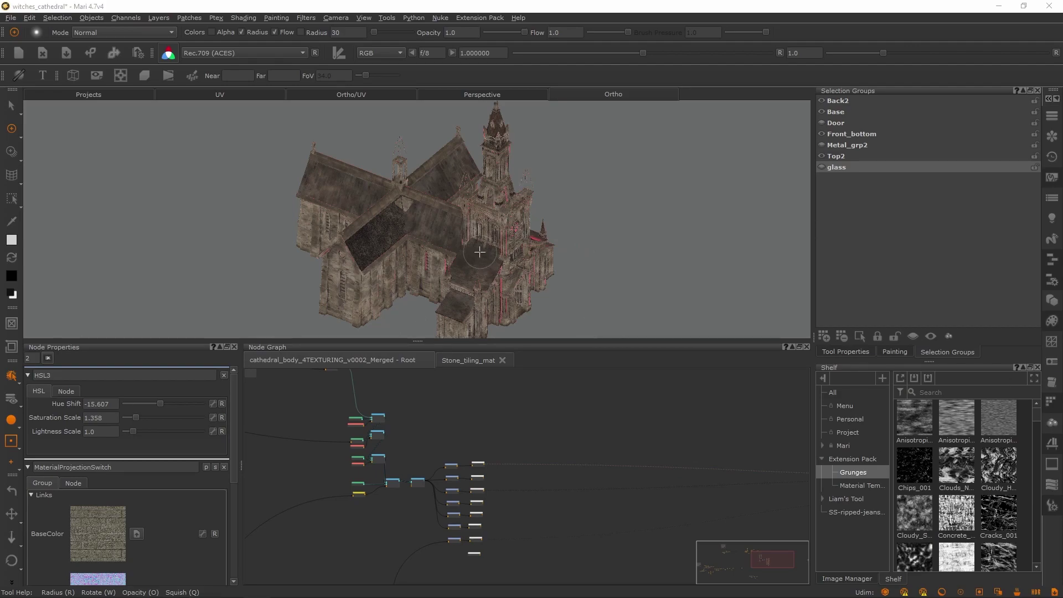
scroll(471, 250, down, 3)
scroll(443, 262, up, 4)
scroll(431, 264, up, 5)
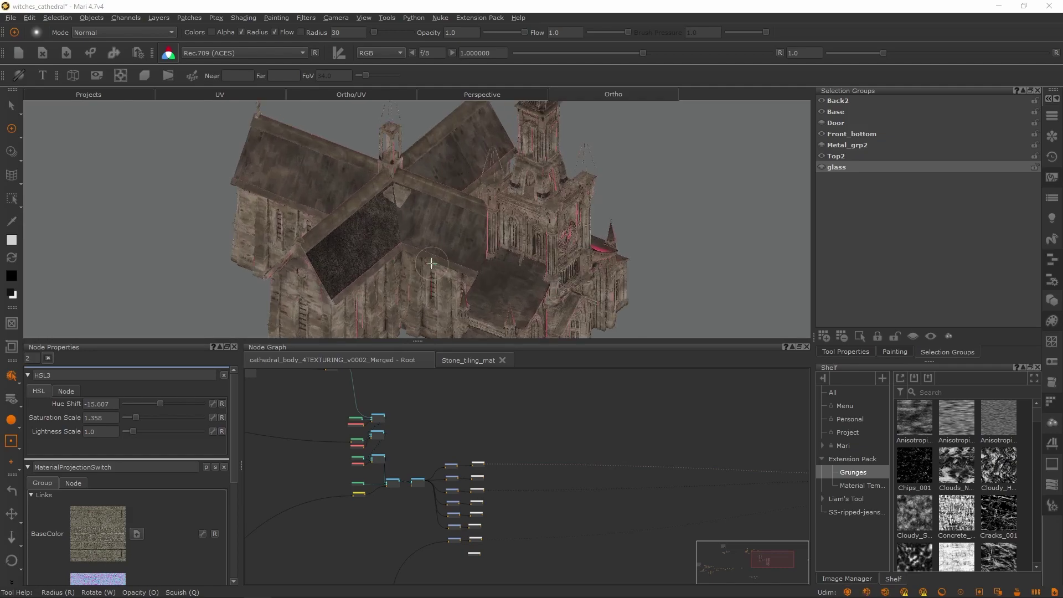
scroll(431, 264, down, 4)
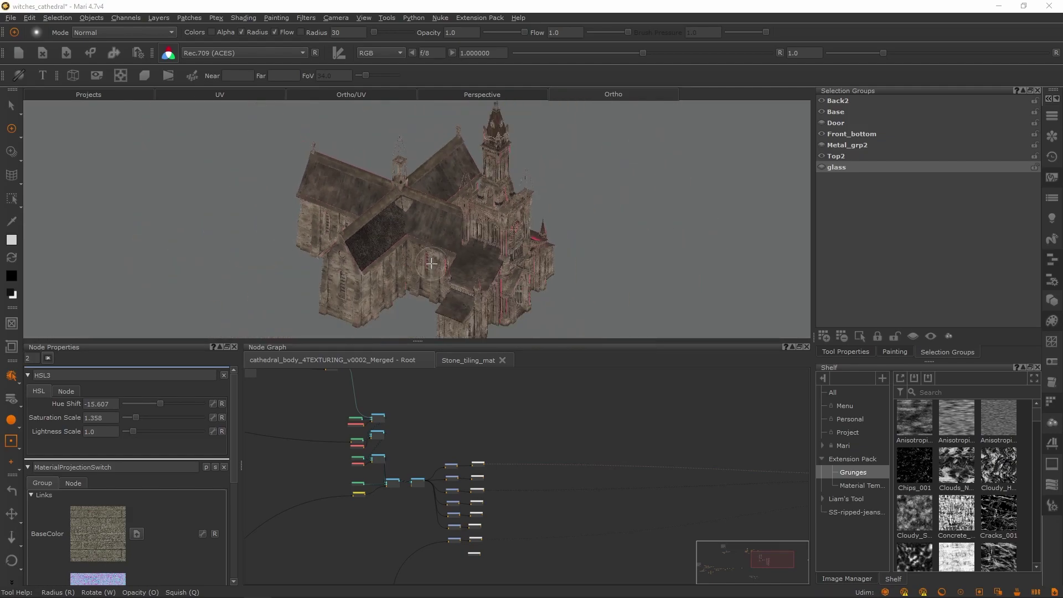
scroll(432, 263, up, 2)
scroll(432, 264, up, 3)
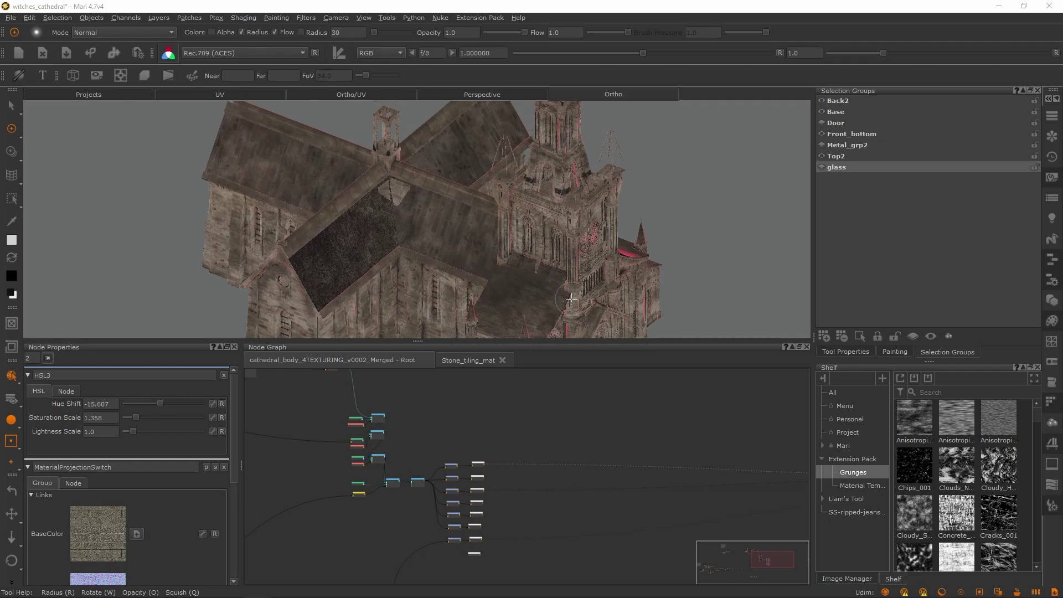
Look over the material branch leading to the Multi-Channel Merge nodes and close in on an empty area beneath it
middle_drag(419, 463, 637, 484)
scroll(637, 483, down, 3)
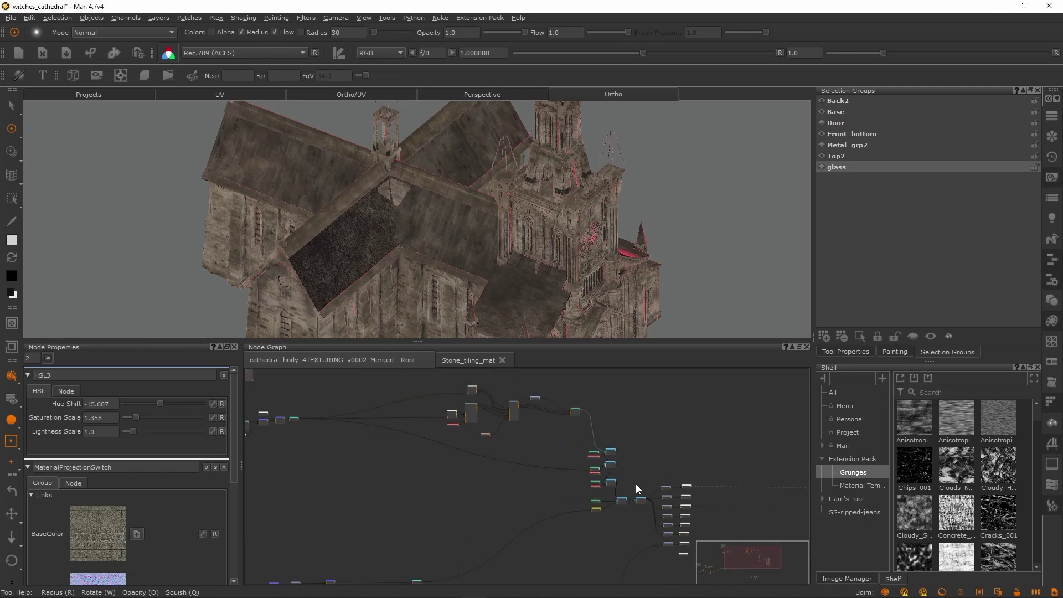
drag(291, 415, 597, 524)
click(507, 494)
middle_drag(440, 488, 556, 518)
scroll(543, 503, up, 5)
scroll(542, 503, up, 2)
Search node creation for "bake", open the Bake Point options and dismiss them without adding the node
key(Tab)
text(bake)
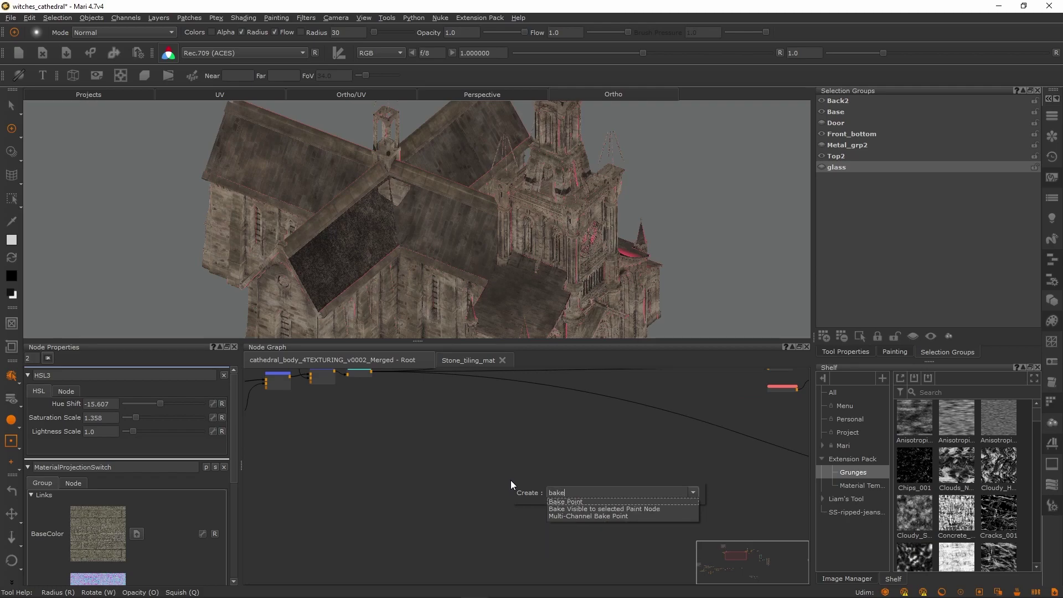
key(Down)
key(Return)
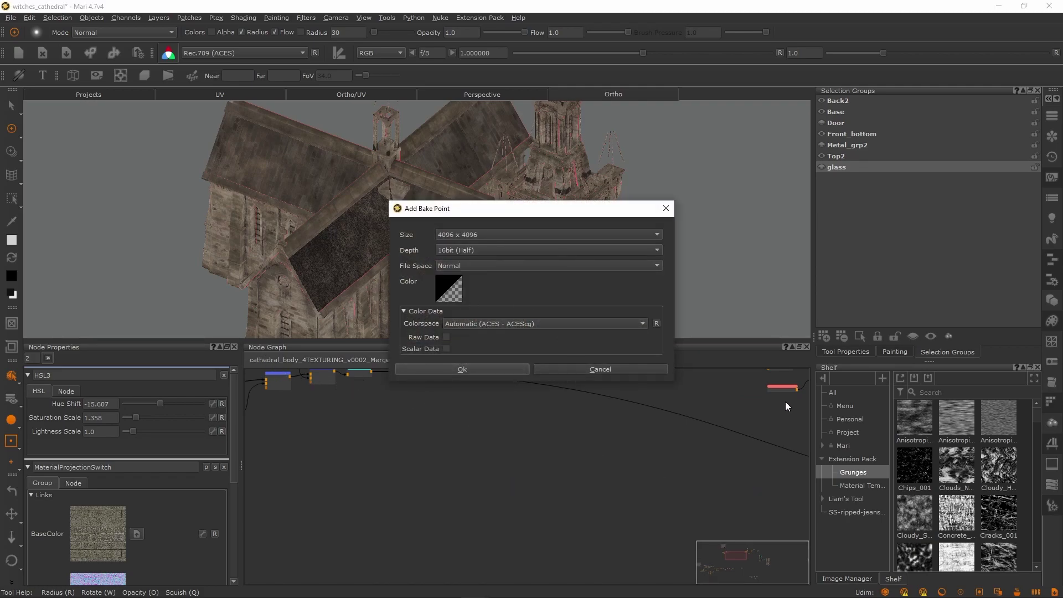
click(667, 208)
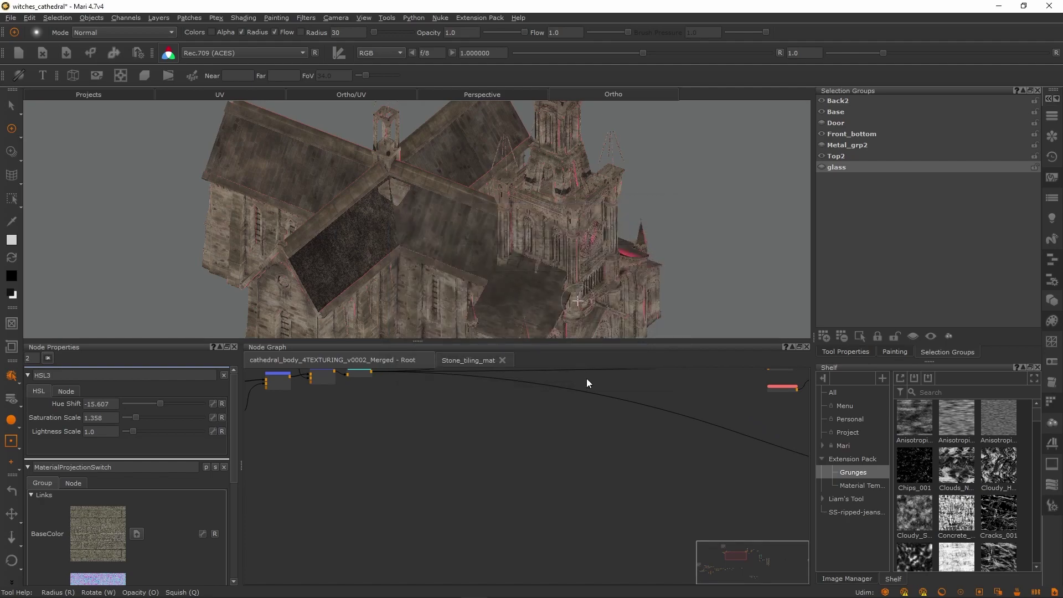
Show the whole cathedral and an overview of its complete node network
scroll(559, 285, down, 2)
scroll(558, 285, down, 2)
scroll(552, 419, down, 7)
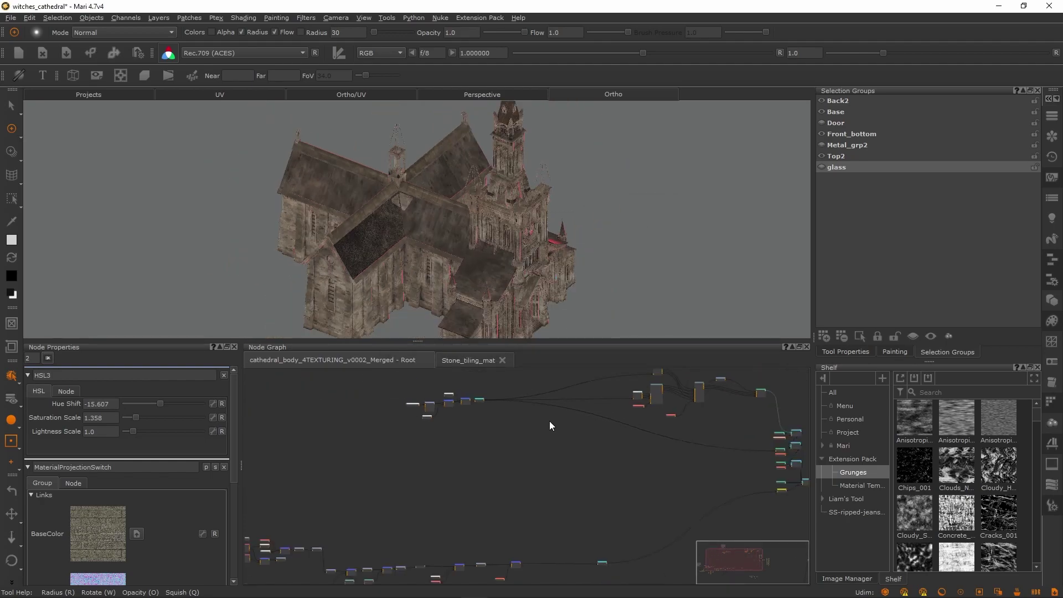
middle_drag(600, 460, 502, 461)
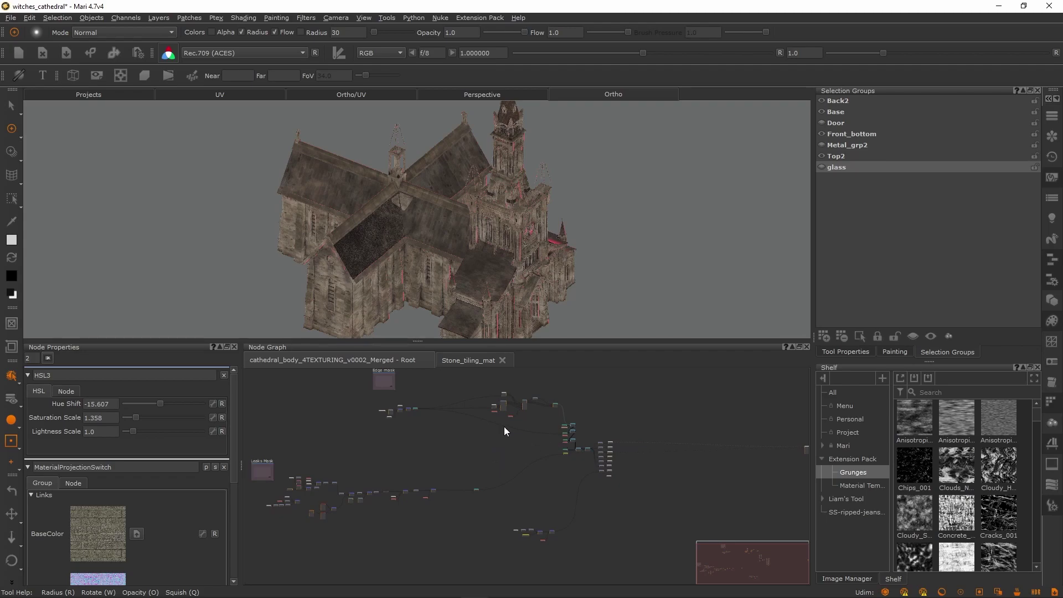
middle_drag(548, 433, 533, 447)
Review the Mari-Resources gallery in Firefox and return to the cathedral's node network in Mari
mouse_move(156, 597)
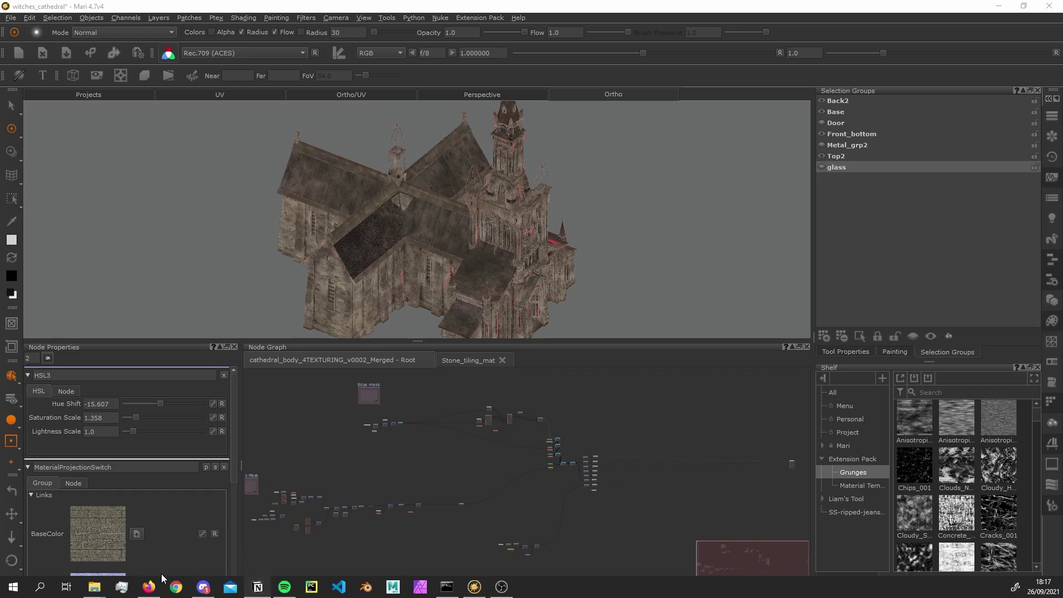
click(149, 587)
scroll(435, 292, up, 5)
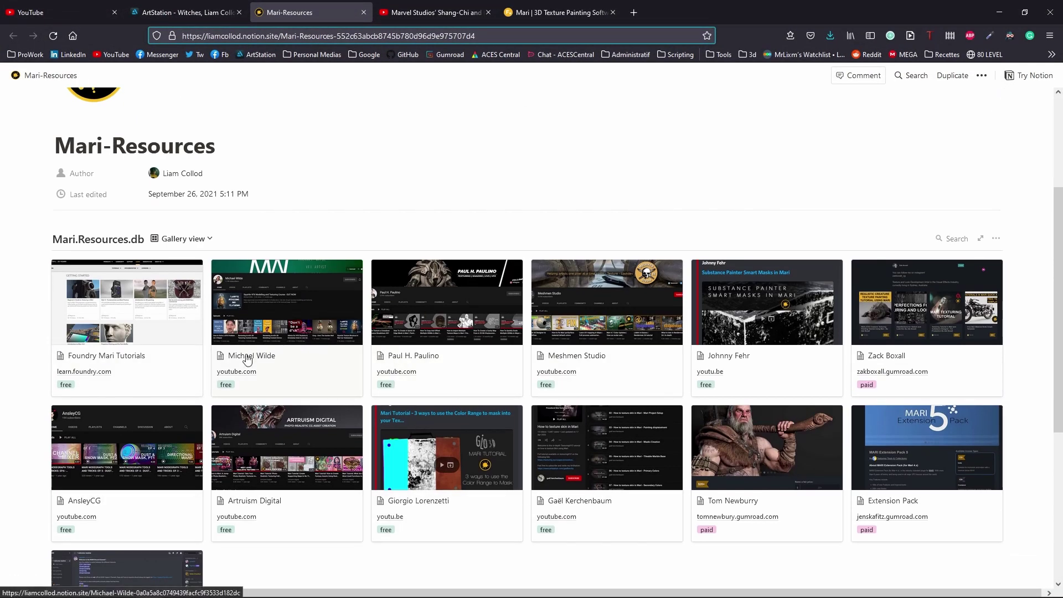
click(1000, 8)
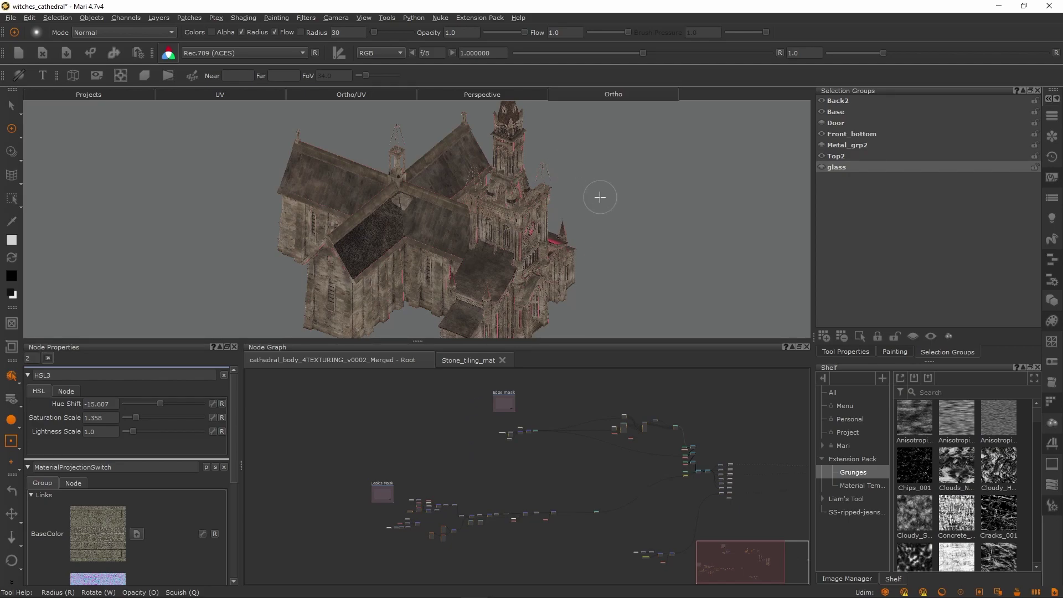
middle_drag(593, 469, 506, 464)
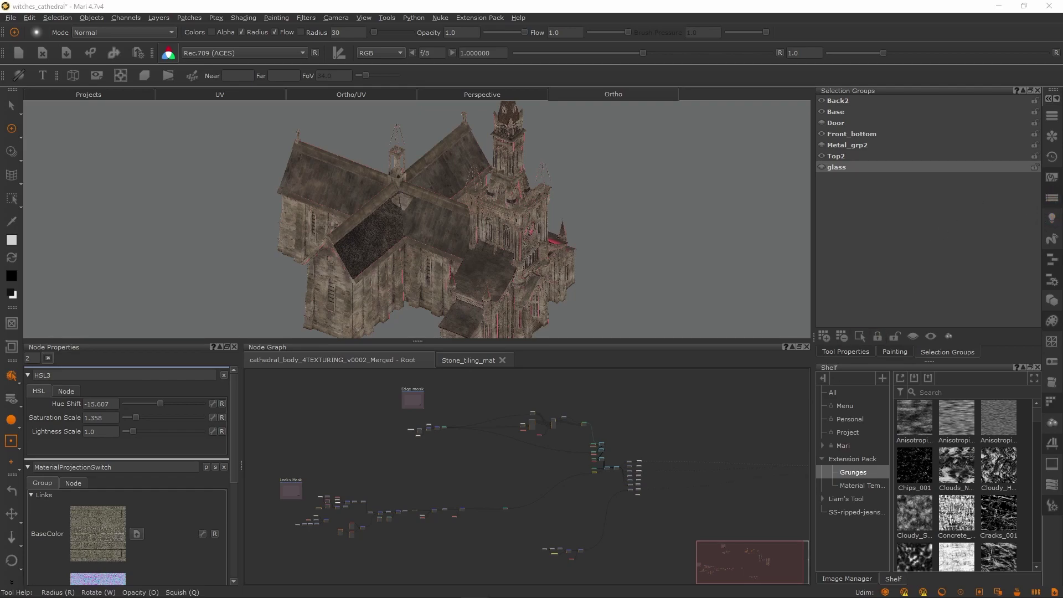
Show the Rust_Mask layer stack in a floating Layers palette, close it and recenter the cathedral's node network
drag(1062, 166, 699, 191)
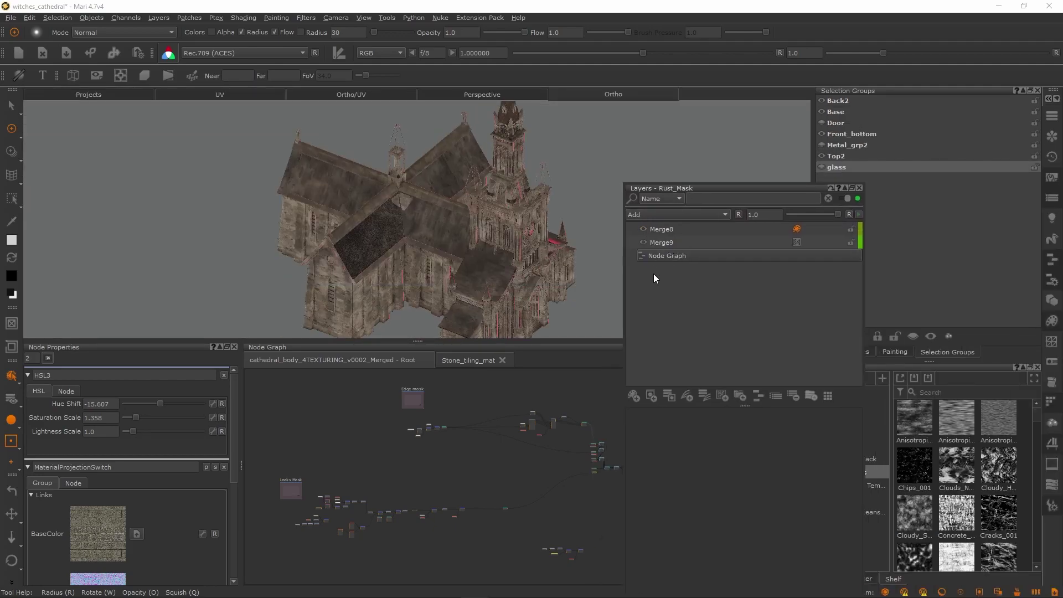
click(664, 257)
middle_drag(500, 474, 443, 472)
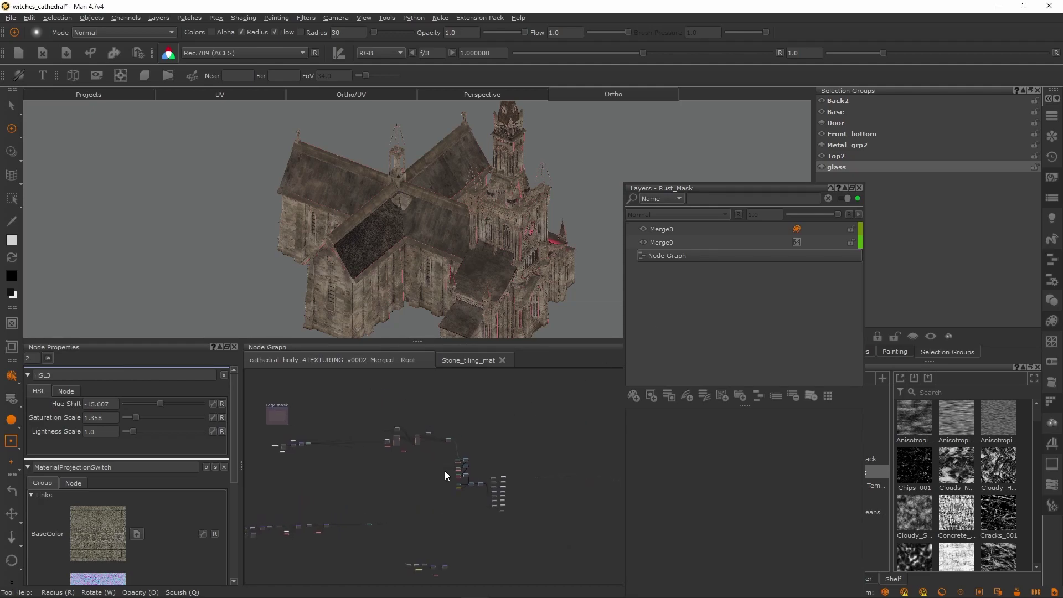
click(860, 188)
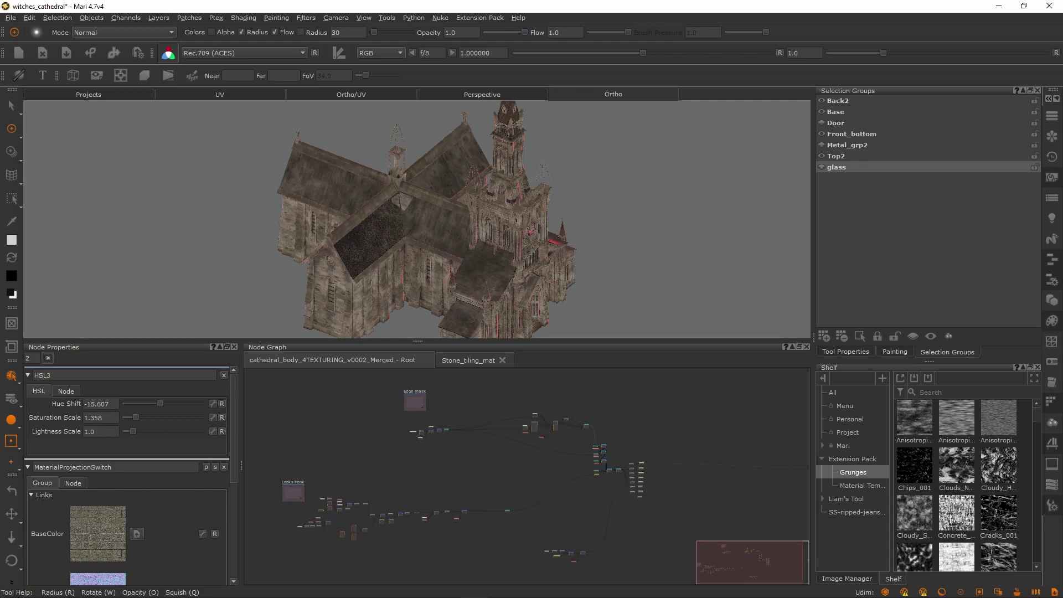
middle_drag(445, 483, 483, 475)
scroll(543, 440, down, 1)
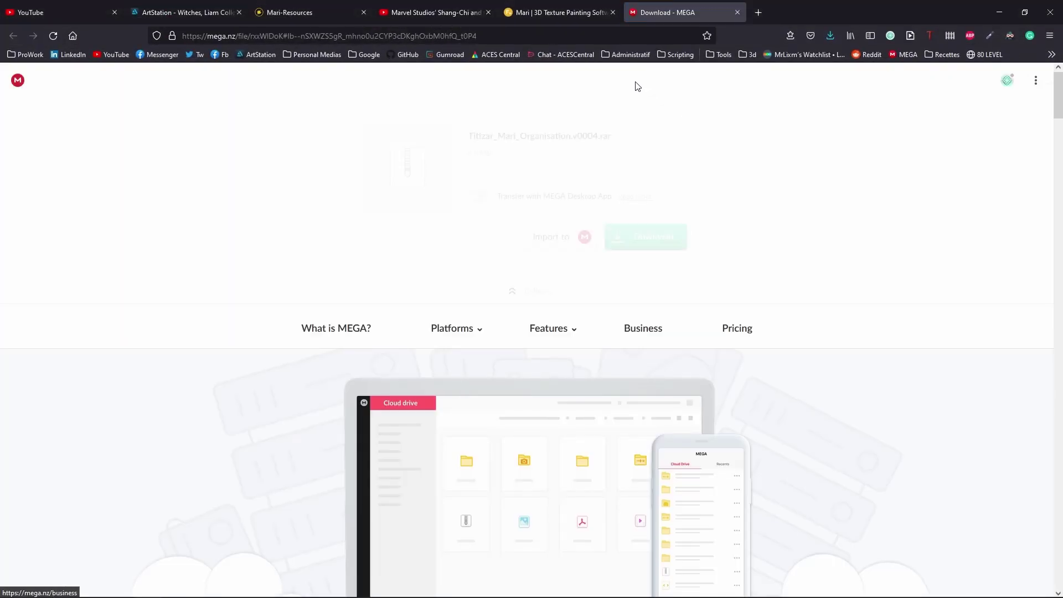
Close the MEGA download page, view the annotated node-graph picture in the Mari Arvid Masterclass notes and return to Mari
middle_click(710, 6)
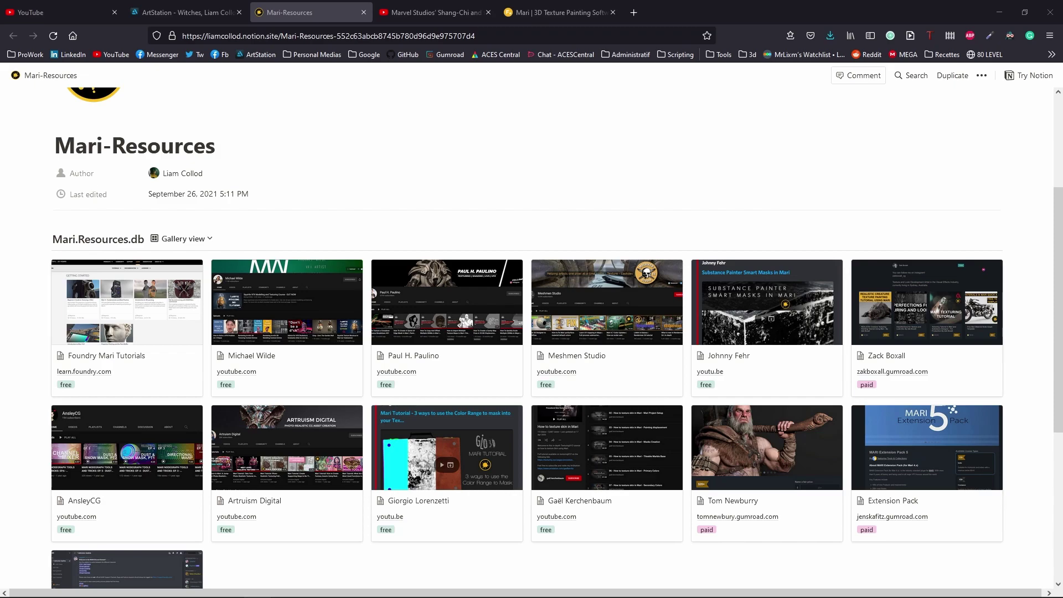
key(alt+Tab)
drag(1062, 153, 452, 1)
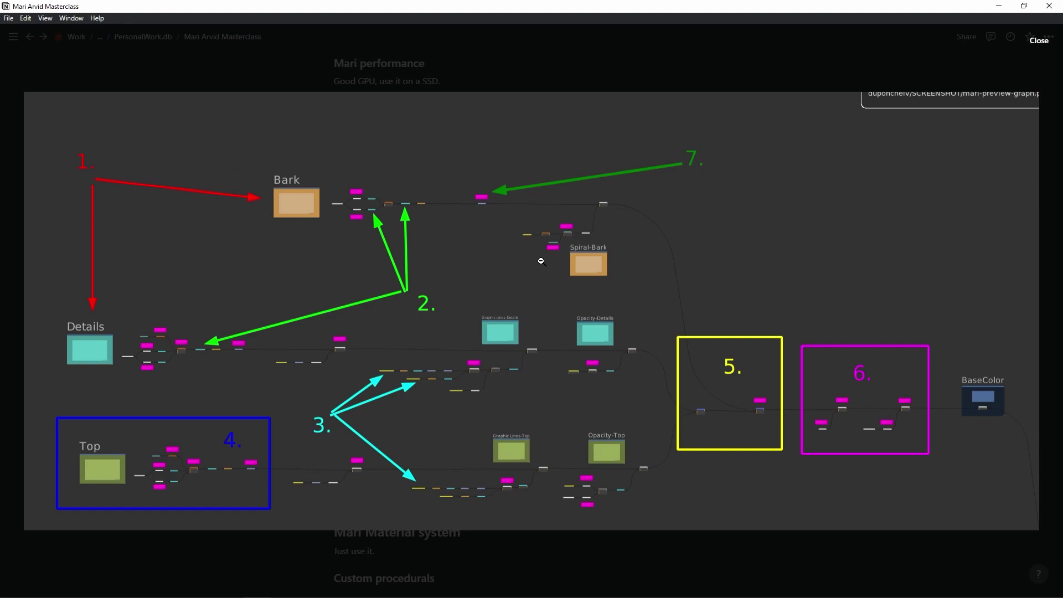
drag(596, 6, 1062, 5)
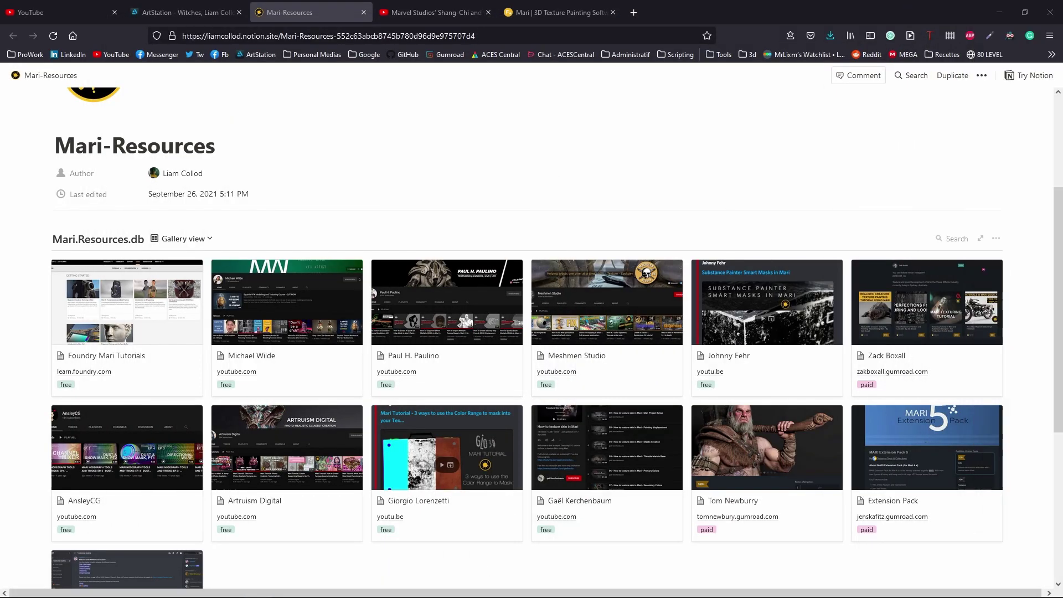
click(500, 589)
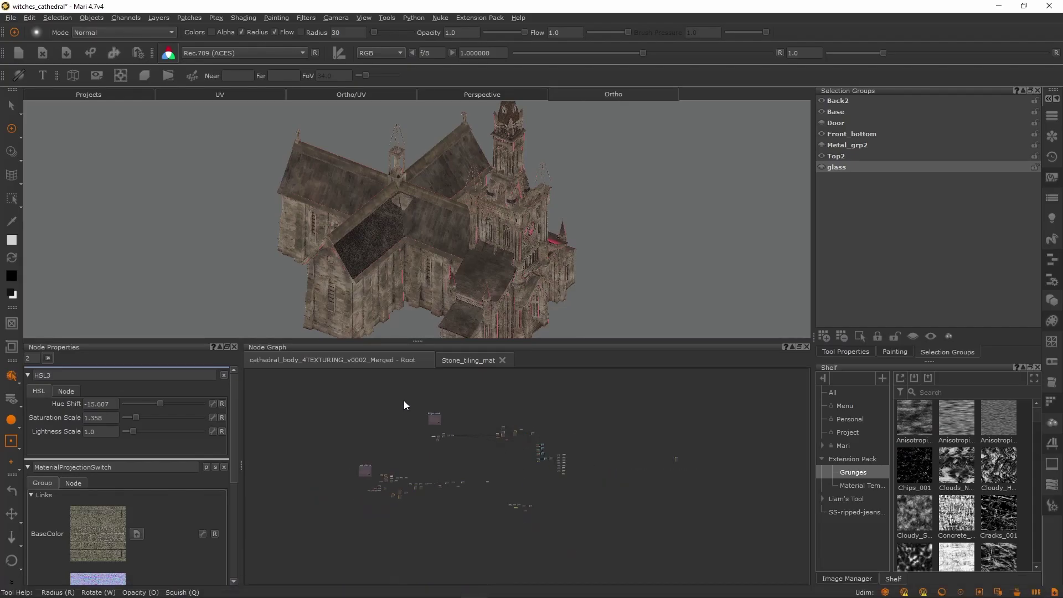
Select the Edge mask and Leaks Mask node groups in turn and shift each one slightly in the node graph
scroll(439, 432, up, 3)
drag(388, 381, 567, 471)
mouse_move(451, 424)
mouse_down()
mouse_move(502, 383)
mouse_move(405, 467)
mouse_move(443, 439)
mouse_up()
click(467, 455)
middle_drag(467, 455, 534, 386)
drag(365, 442, 586, 532)
drag(427, 461, 452, 471)
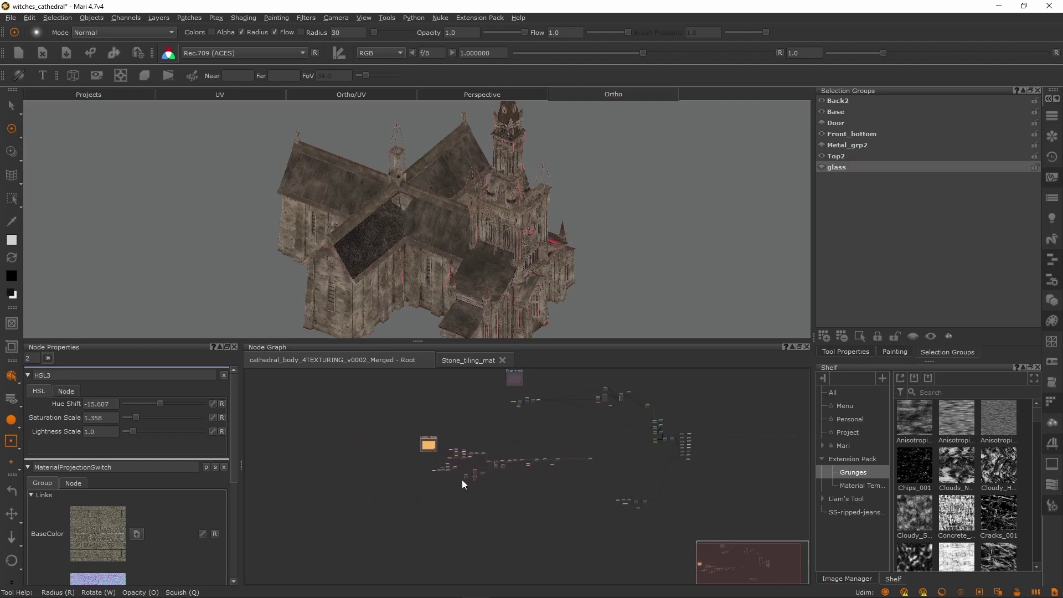
Compare the cathedral's node network with the annotated example graph in the masterclass notes
middle_drag(498, 449, 484, 492)
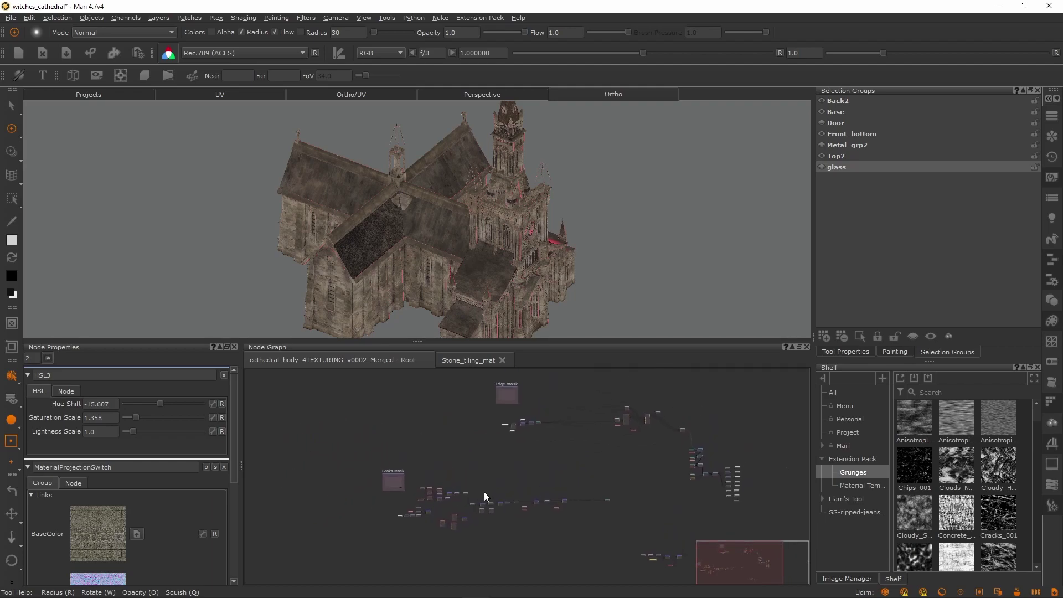
scroll(480, 490, up, 2)
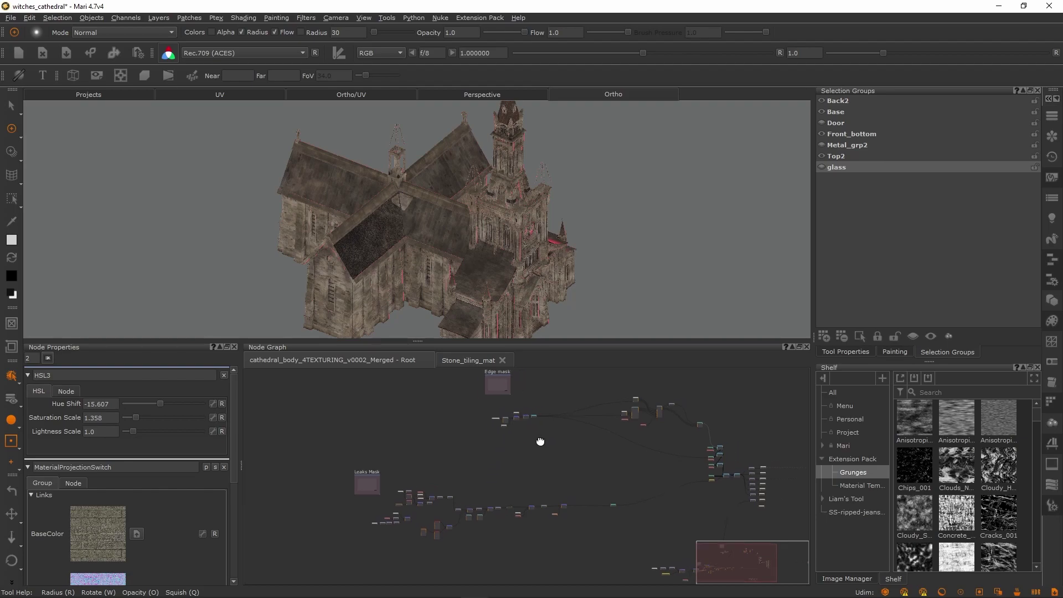
middle_drag(546, 437, 523, 463)
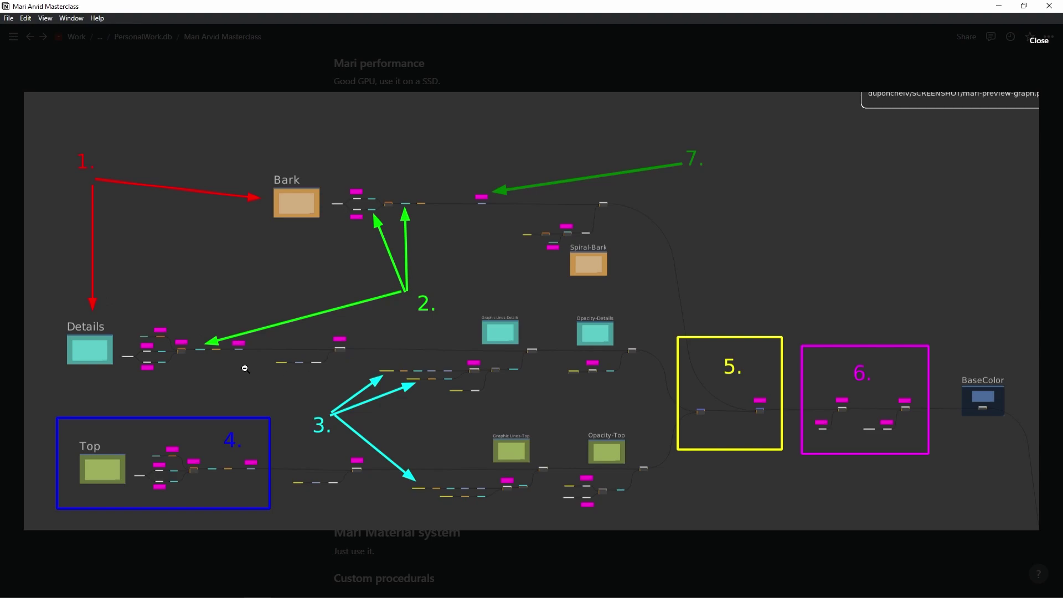
drag(556, 6, 1062, 206)
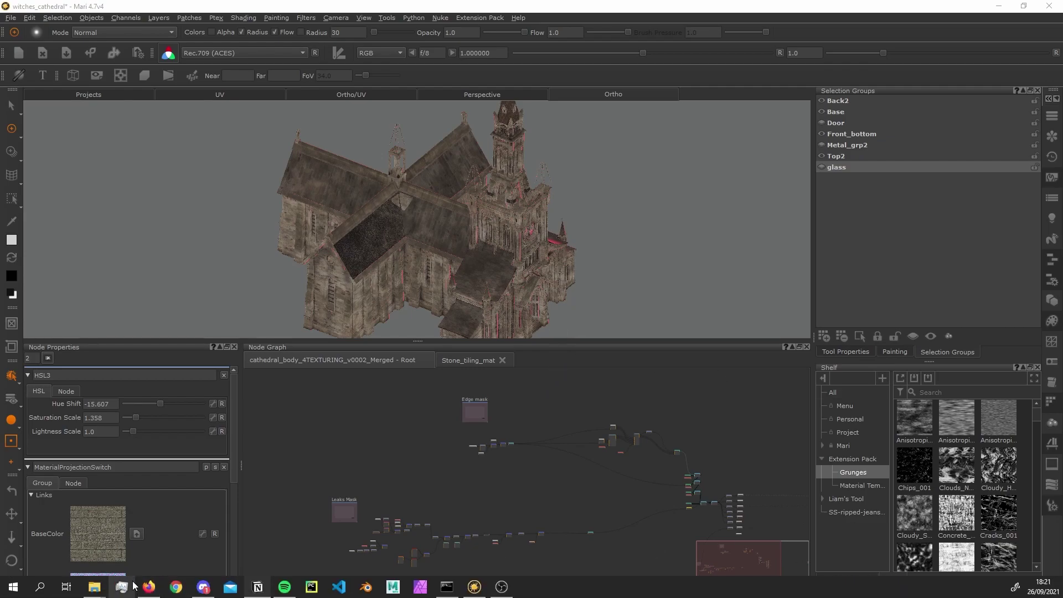
Open the Extension Pack page from Mari-Resources in Firefox, review its features, licences and preview gallery, and return to Mari
click(155, 587)
scroll(776, 332, down, 3)
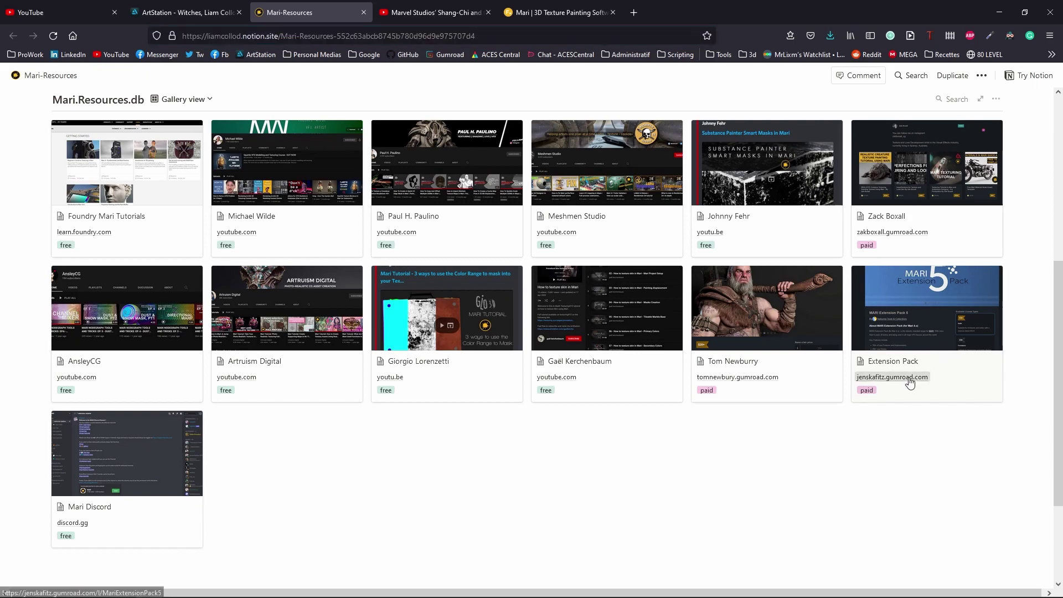
click(909, 375)
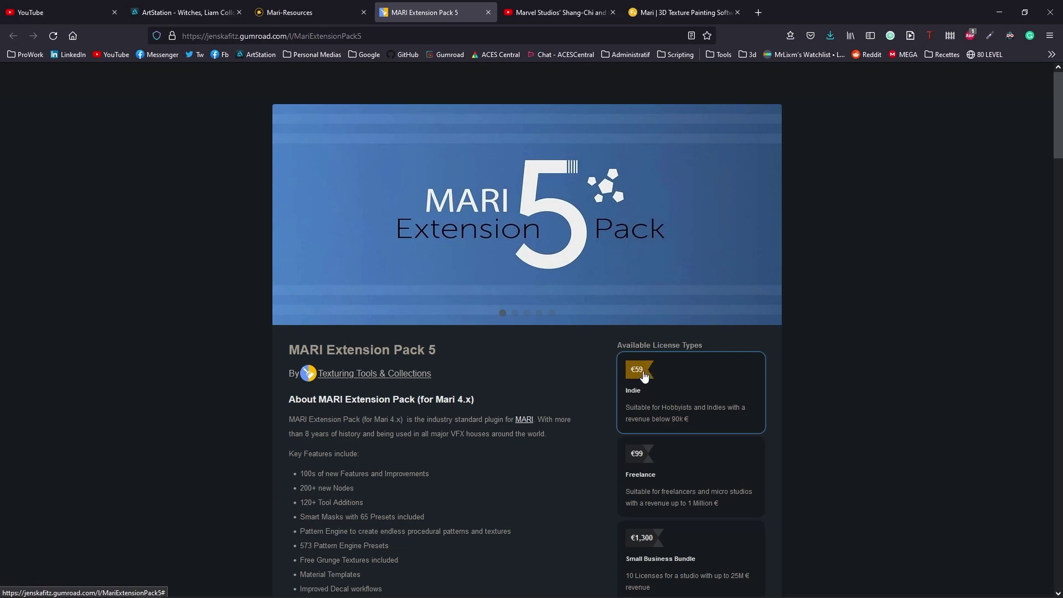
scroll(644, 376, down, 1)
scroll(824, 285, down, 1)
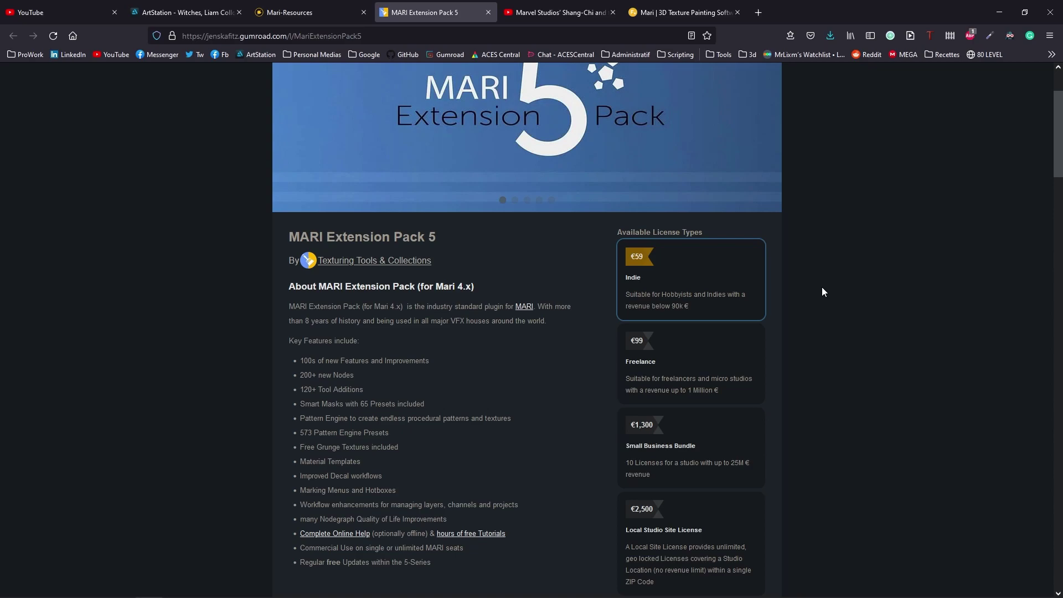
scroll(798, 308, up, 2)
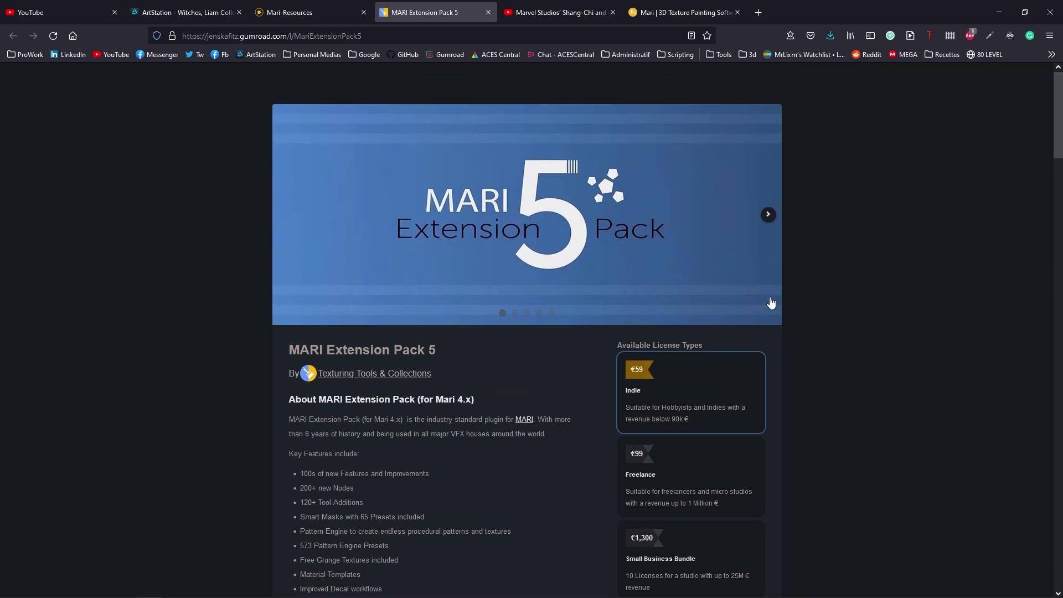
click(767, 216)
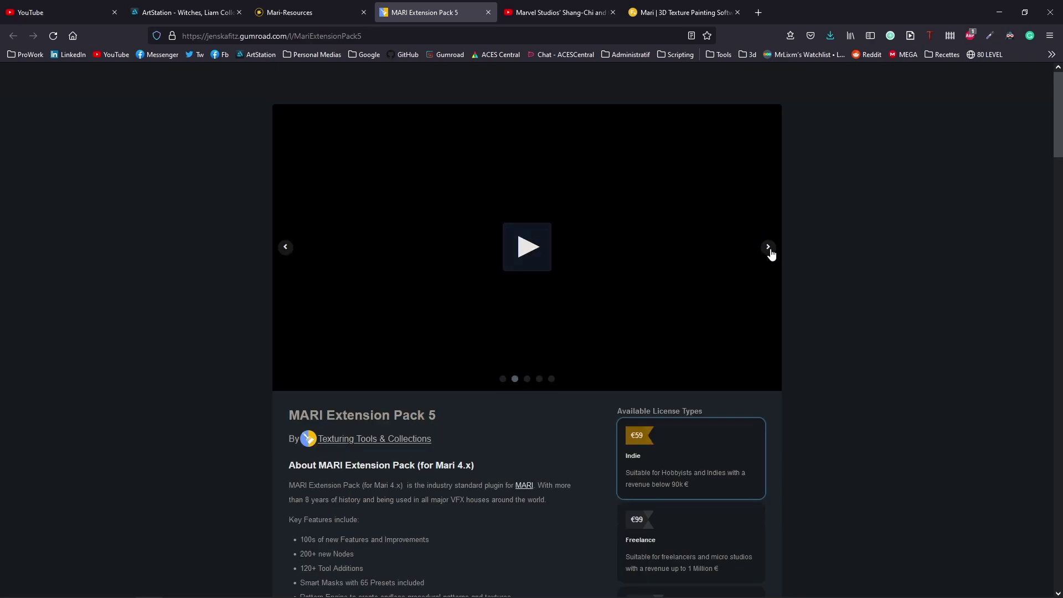
scroll(941, 105, down, 1)
click(1000, 11)
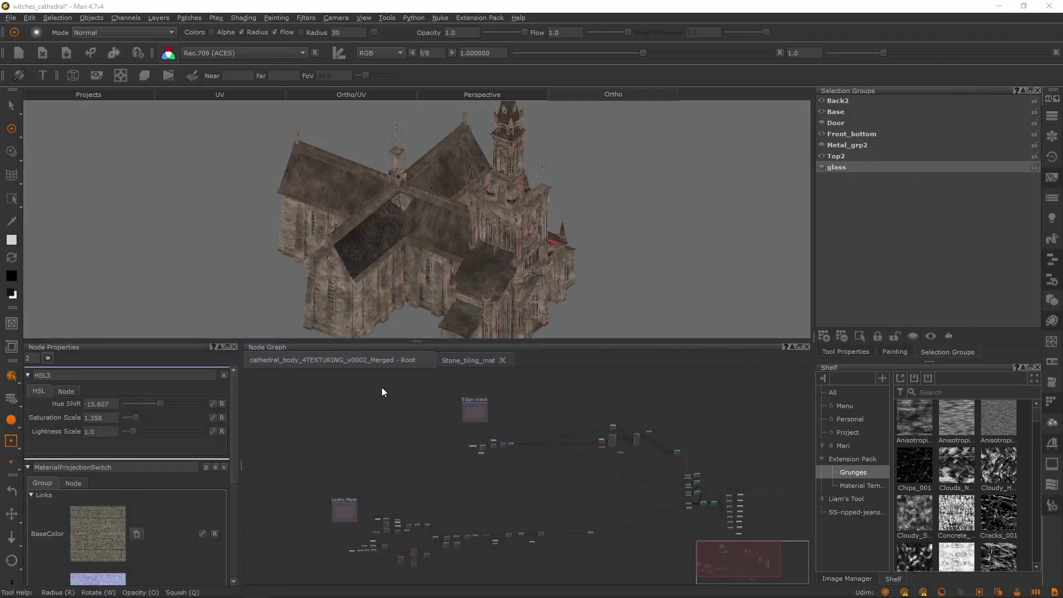
Browse the Extension Pack commands and the node graph's alignment and node options without applying any
click(461, 19)
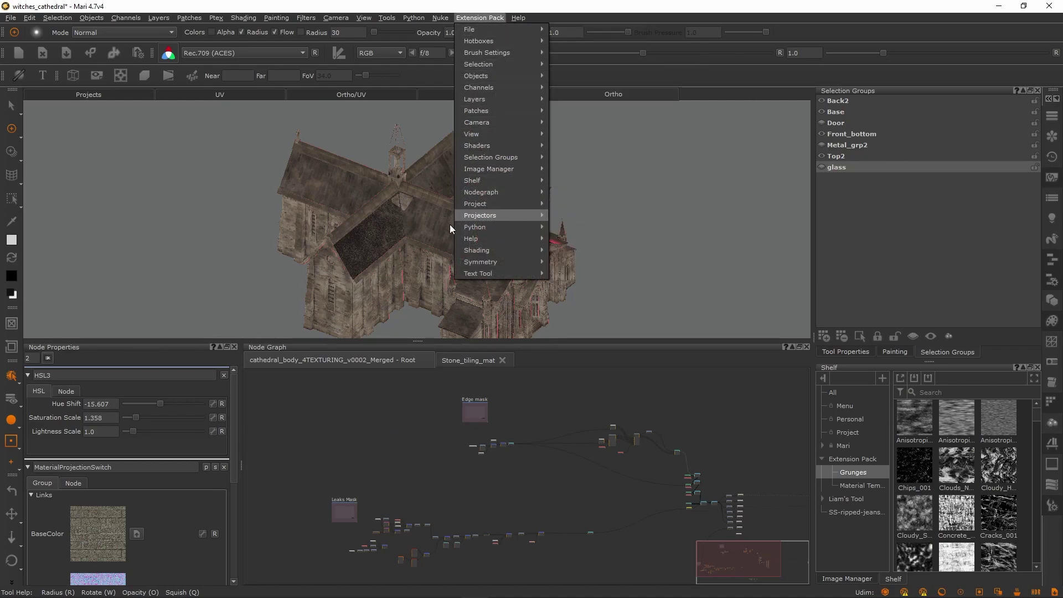
click(366, 446)
scroll(388, 457, up, 4)
right_click(366, 440)
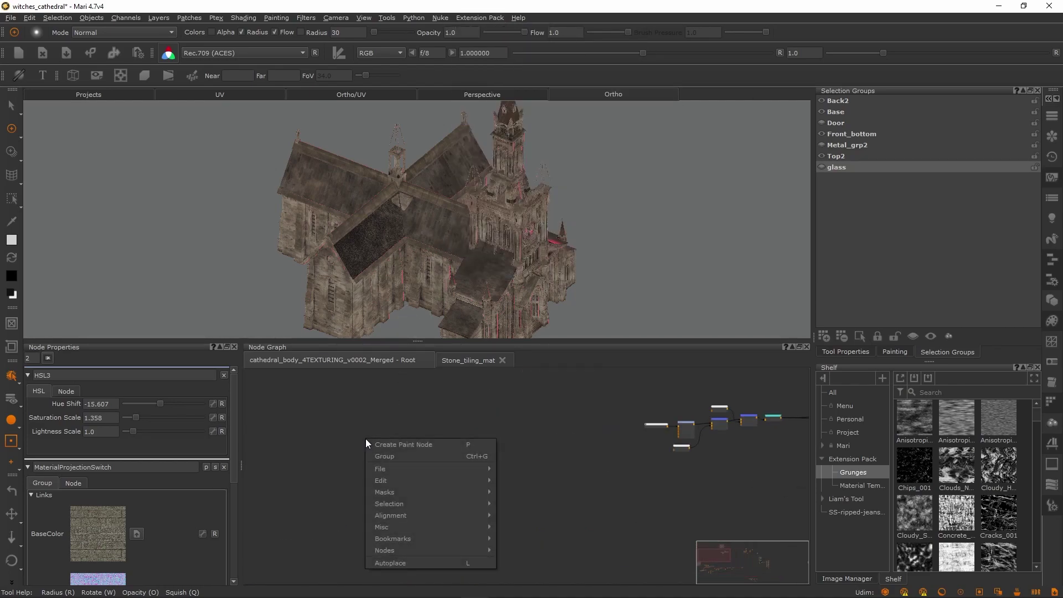
mouse_move(401, 517)
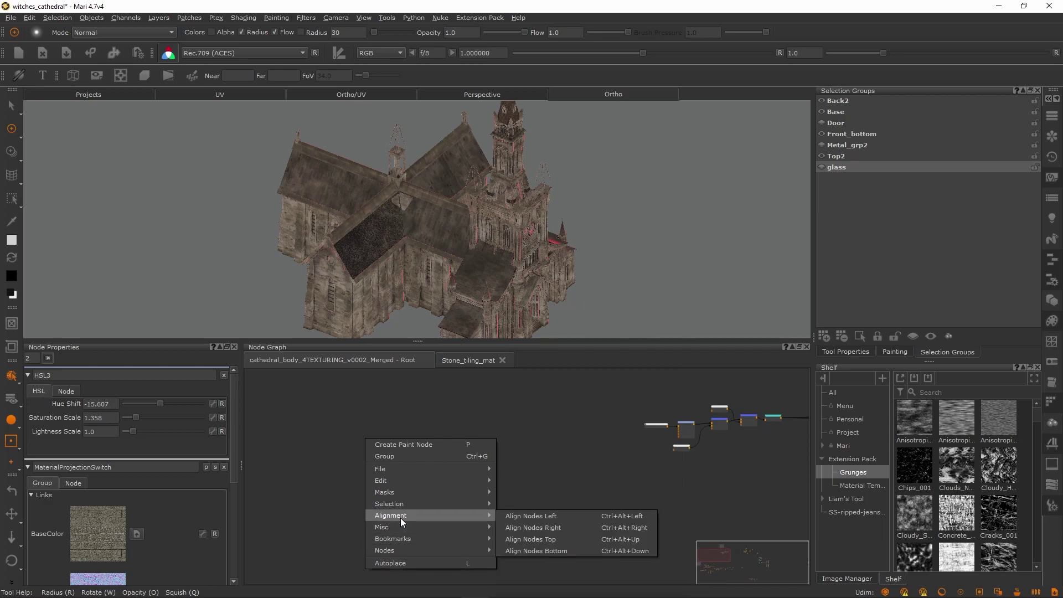
mouse_move(433, 547)
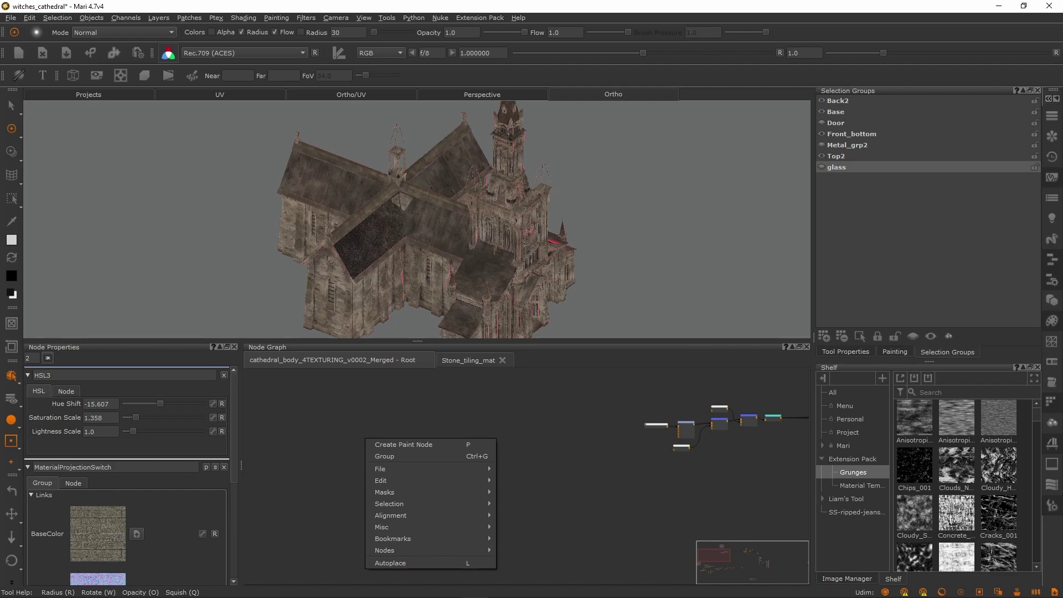
key(Escape)
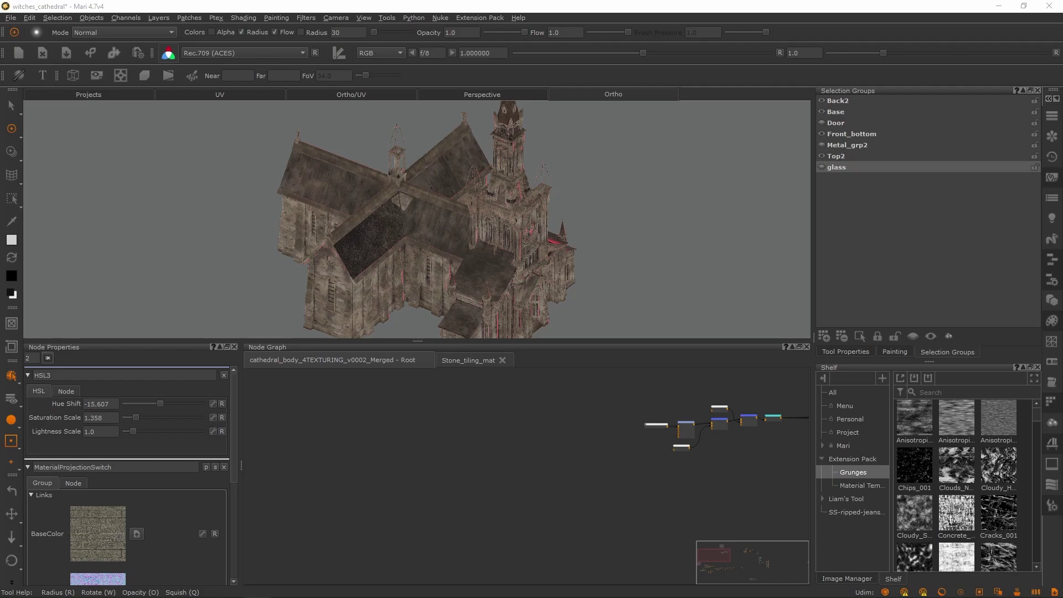
Toggle the radio nodes on the long link between the Leaks Mask branch and the merge nodes
middle_drag(775, 480, 492, 474)
scroll(564, 487, down, 6)
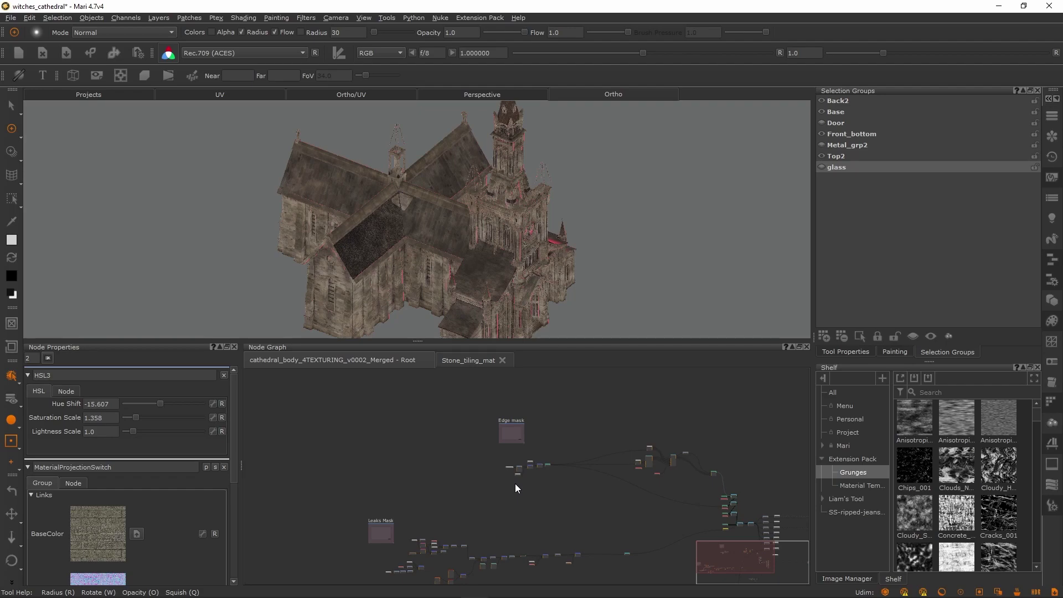
scroll(535, 471, up, 5)
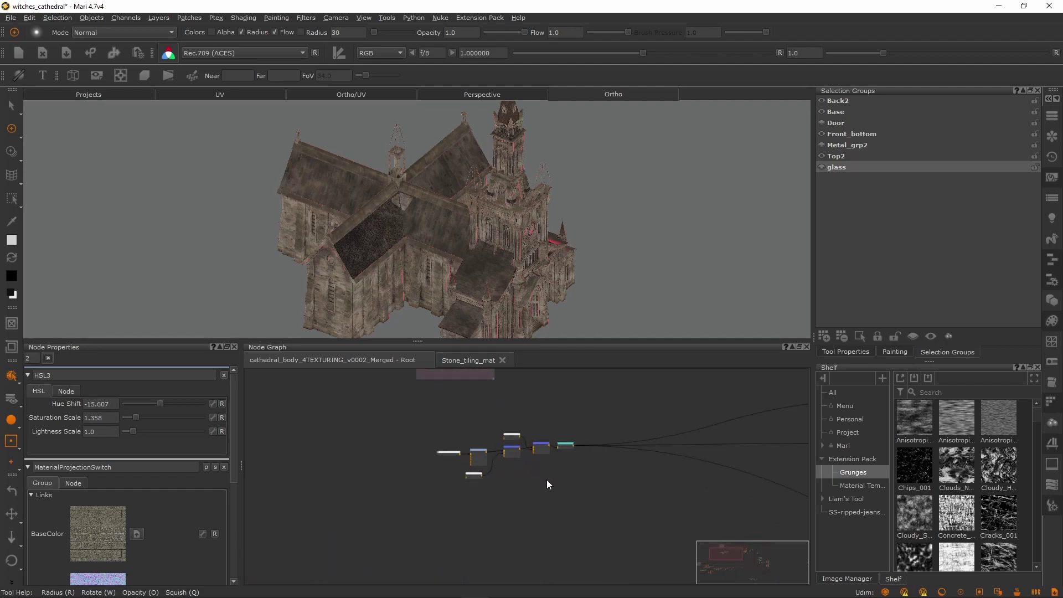
scroll(540, 513, down, 5)
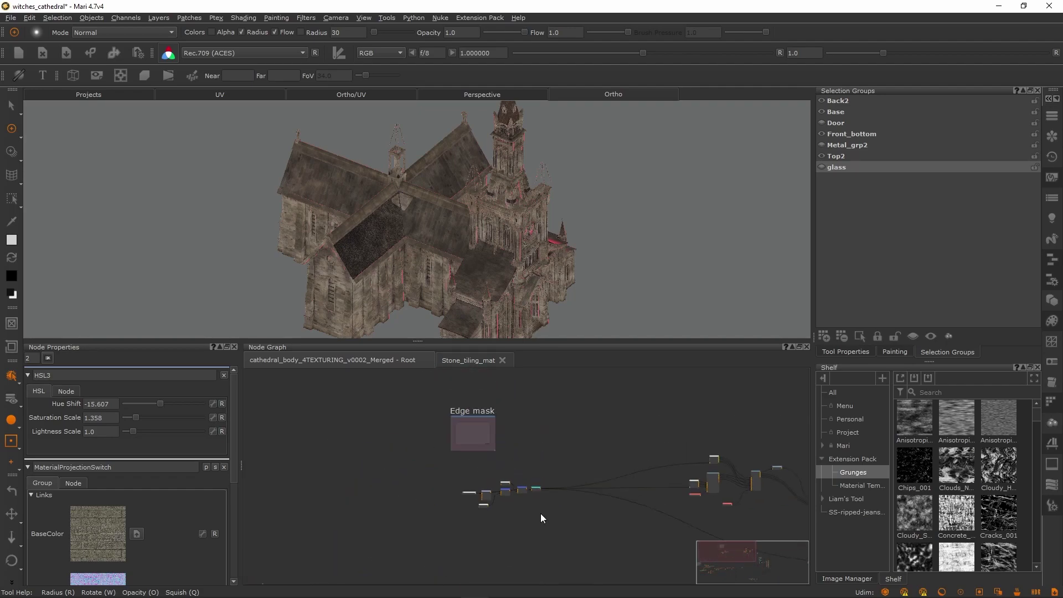
middle_drag(647, 471, 529, 560)
middle_drag(697, 507, 513, 515)
scroll(623, 537, up, 5)
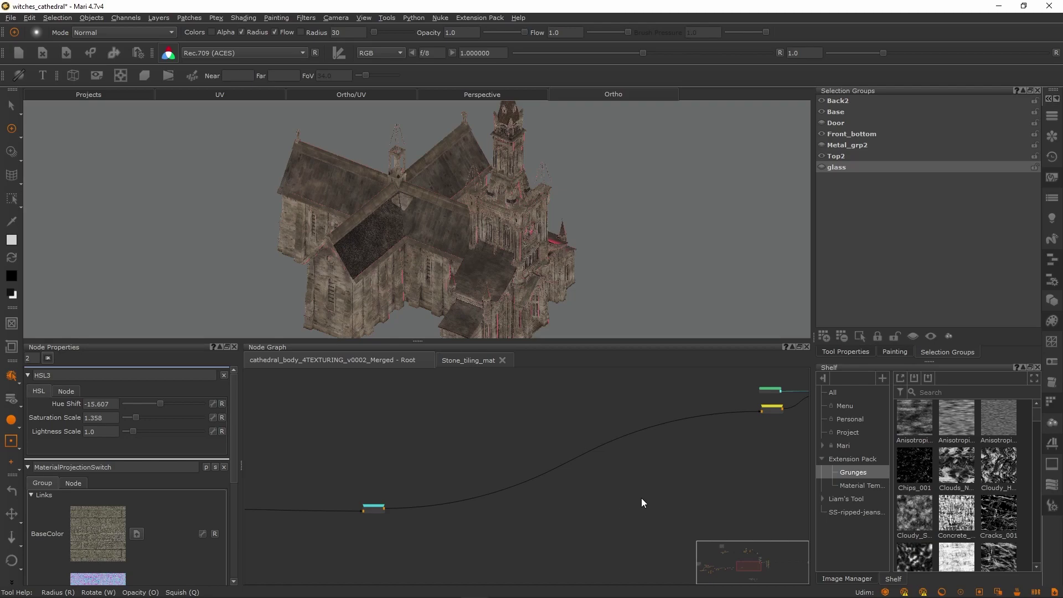
right_click(648, 481)
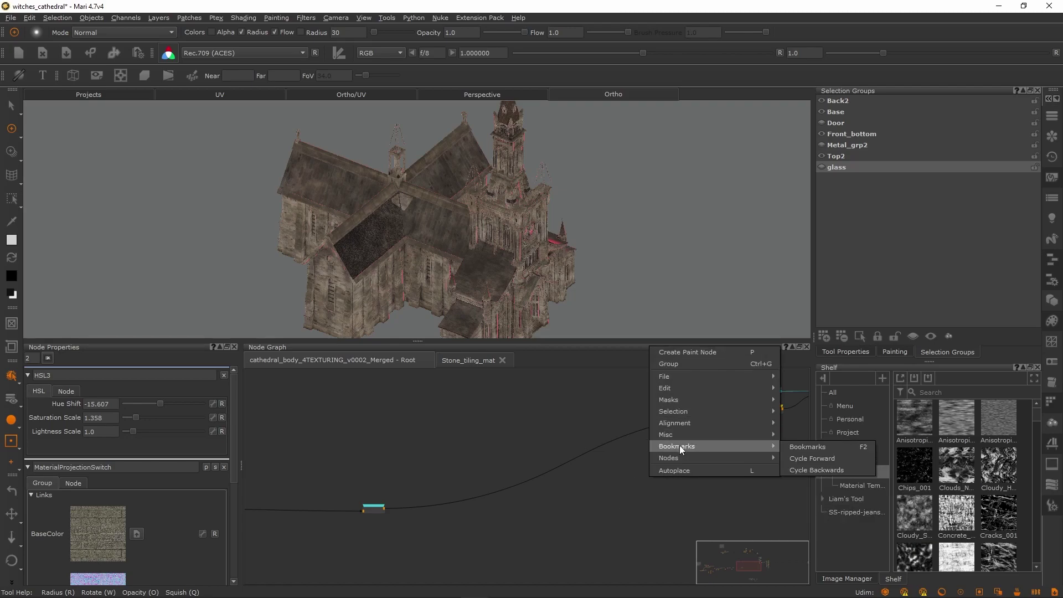
mouse_move(682, 414)
mouse_move(675, 436)
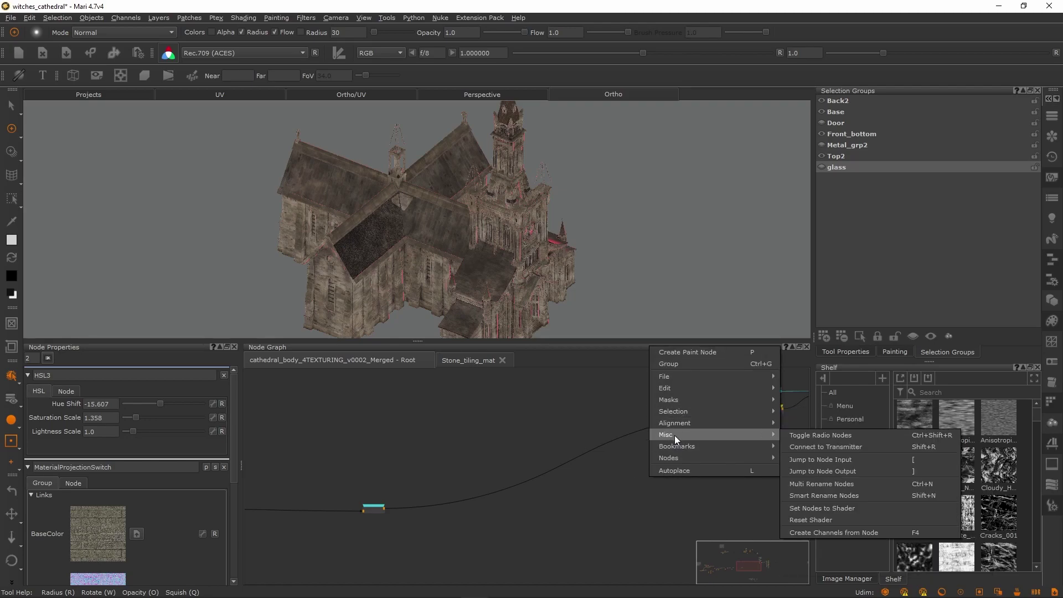
click(829, 436)
Look over the whole node network and examine the material nodes beside the Leaks Mask backdrop up close
scroll(706, 470, down, 5)
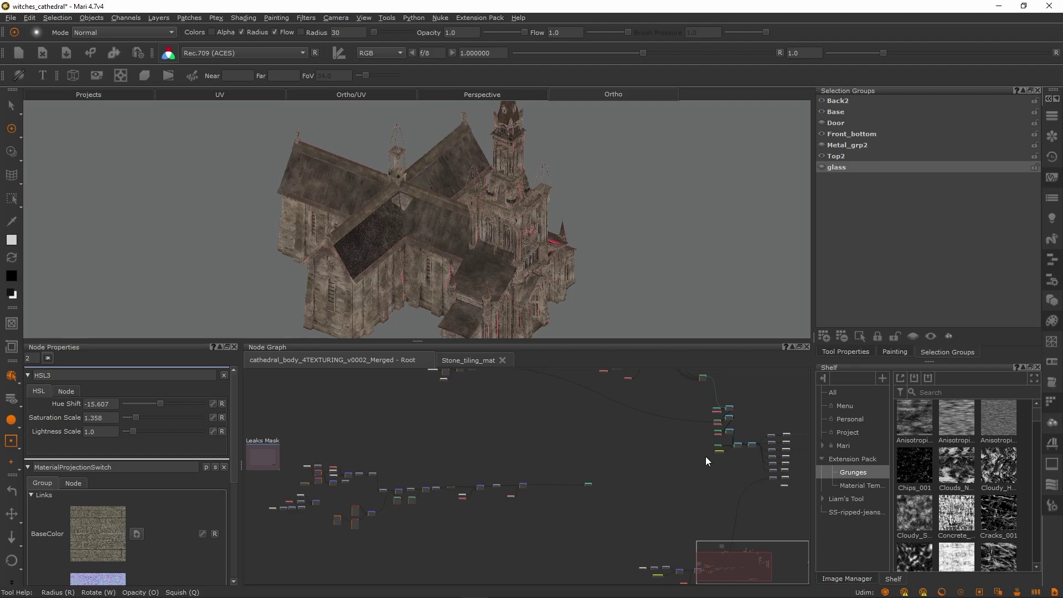
scroll(612, 472, down, 2)
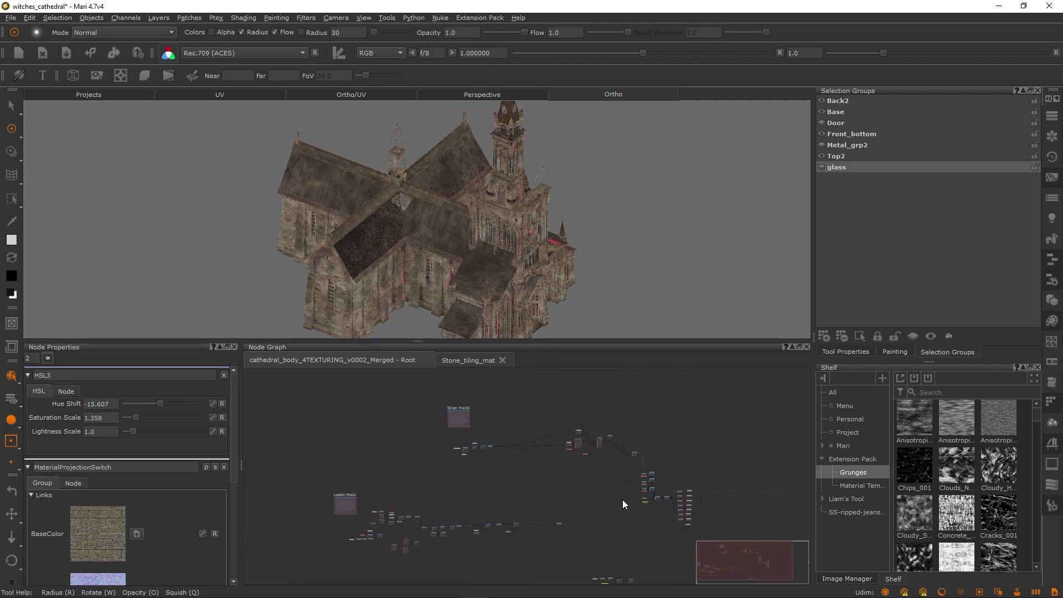
scroll(496, 494, up, 1)
middle_drag(559, 489, 575, 464)
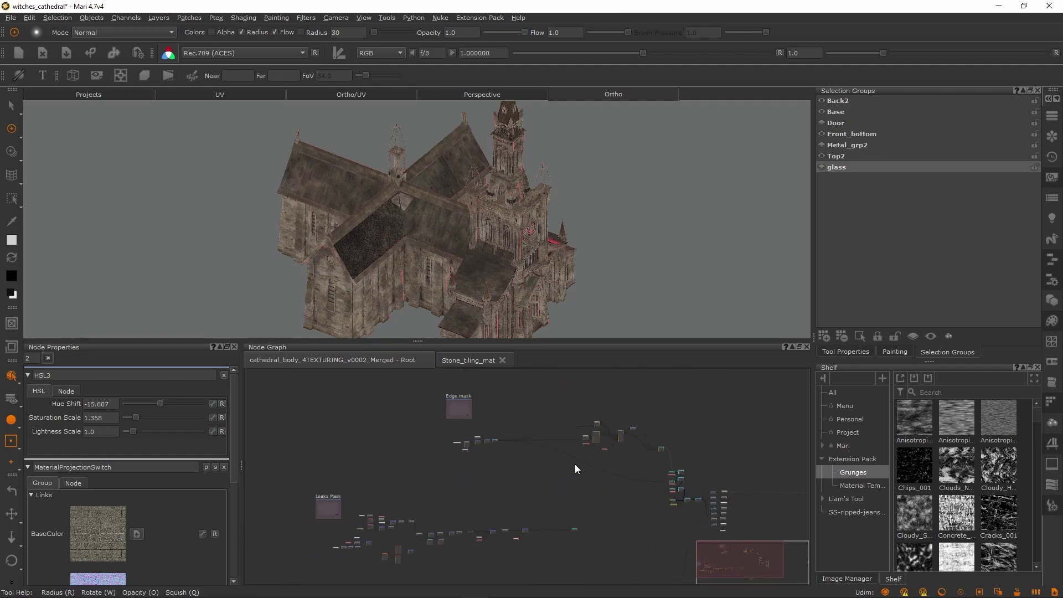
scroll(573, 467, down, 1)
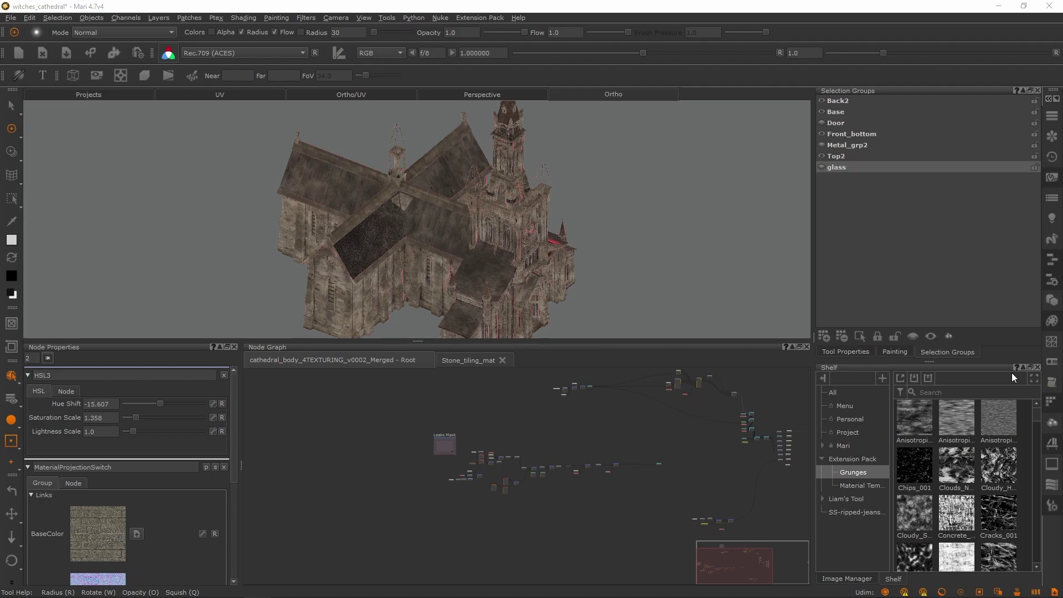
scroll(533, 483, up, 8)
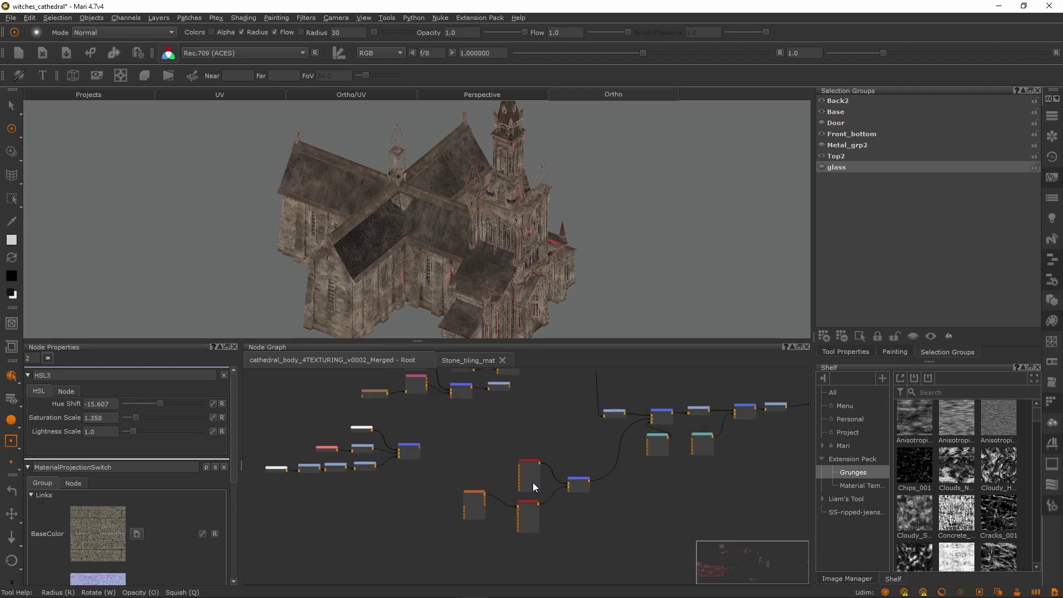
Inspect the properties of the Spotify node that feeds the Merge base and display its output on the cathedral
click(512, 445)
mouse_move(527, 454)
mouse_down()
mouse_move(496, 470)
mouse_move(520, 453)
mouse_move(523, 463)
mouse_up()
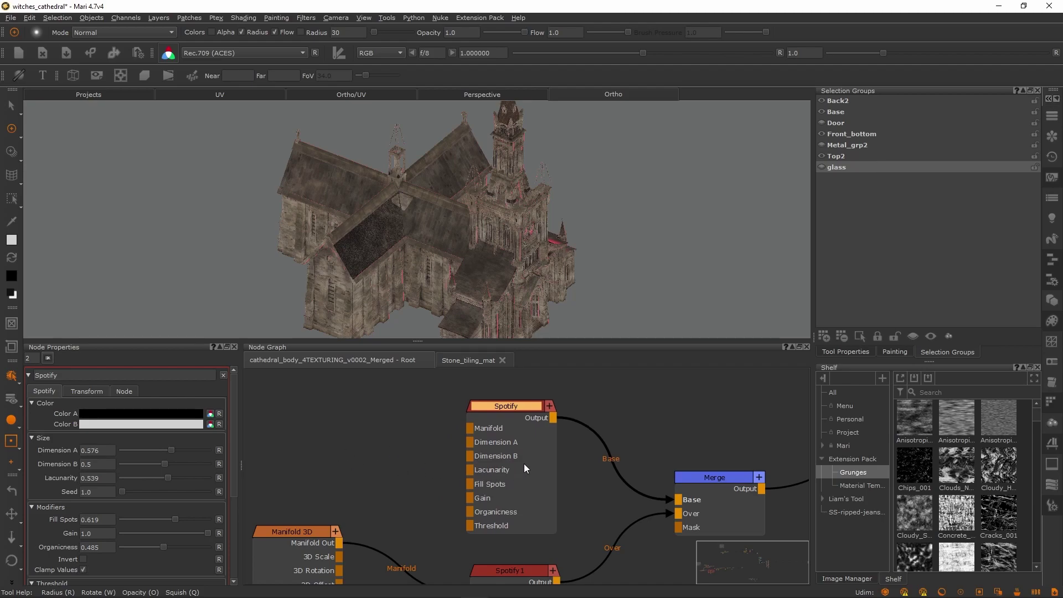
key(1)
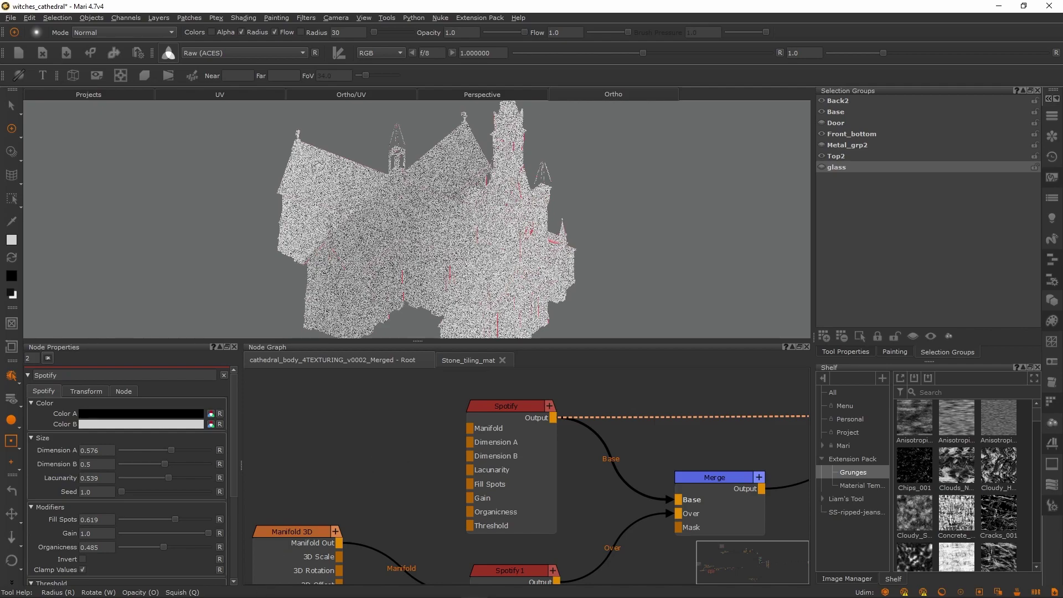
Switch to the MARI Extension Pack 5 page in Firefox, skim its features and licence types, and return to Mari
mouse_move(211, 595)
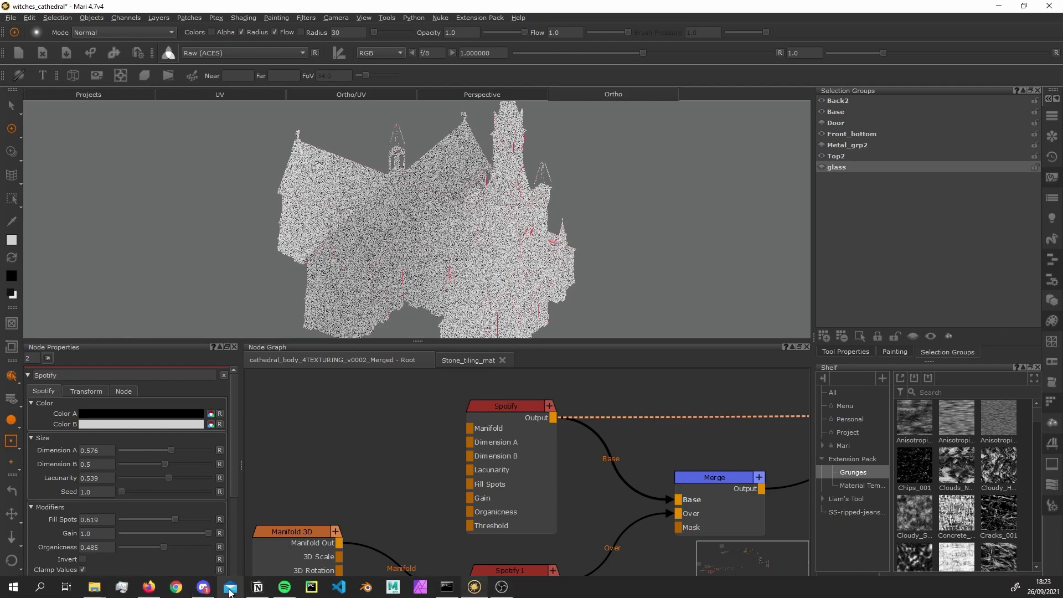
click(255, 592)
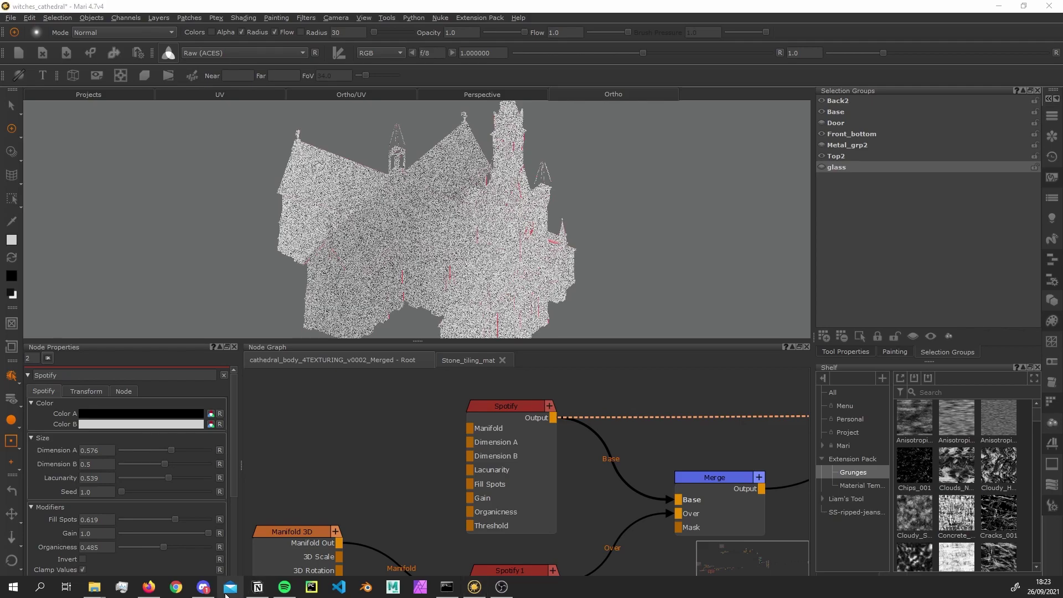
click(149, 590)
scroll(463, 395, down, 18)
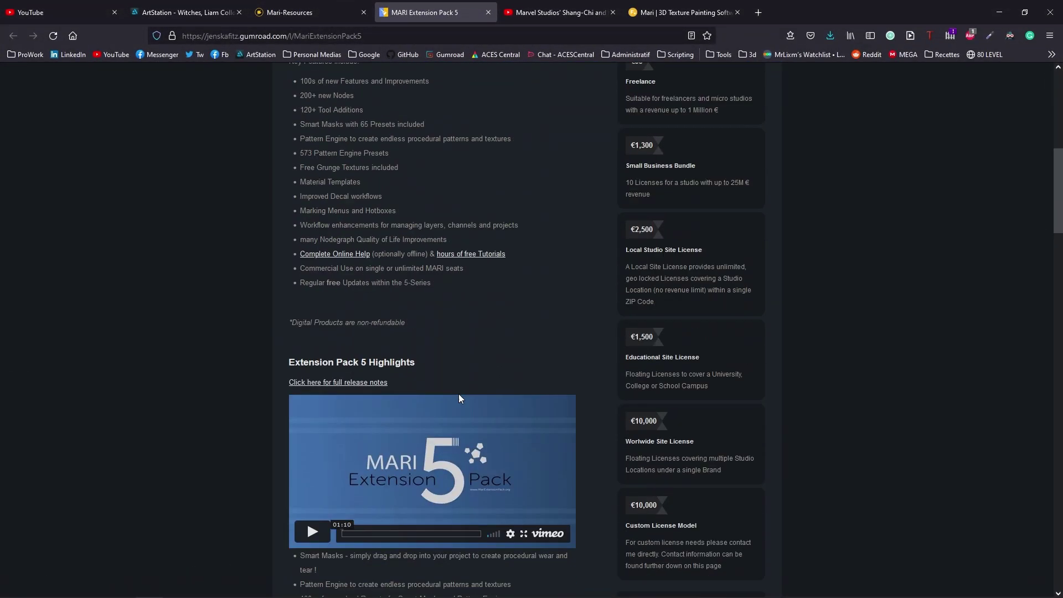
scroll(456, 397, down, 5)
scroll(467, 406, up, 20)
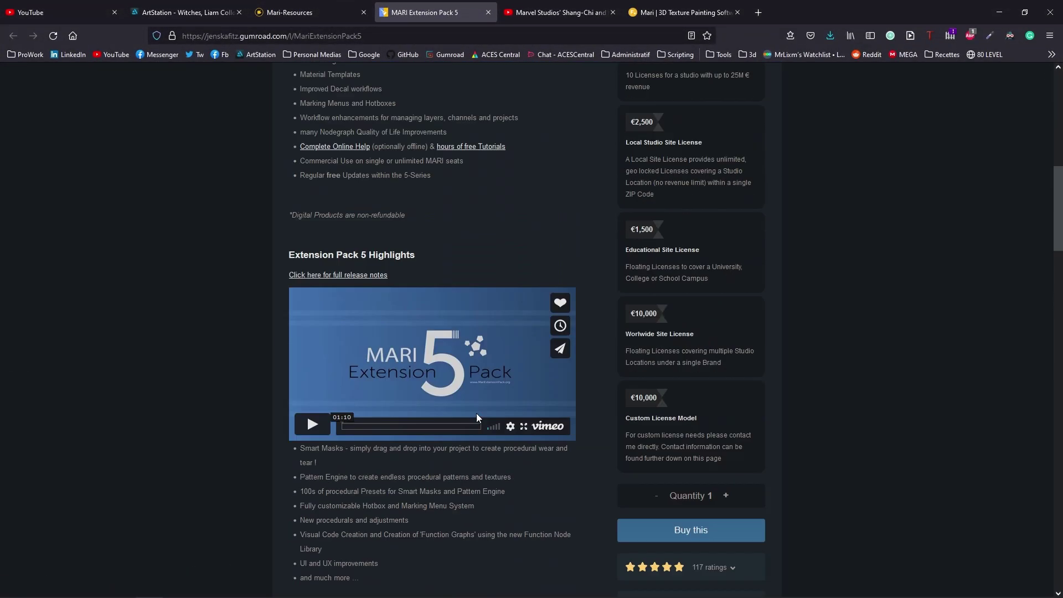
scroll(803, 145, up, 3)
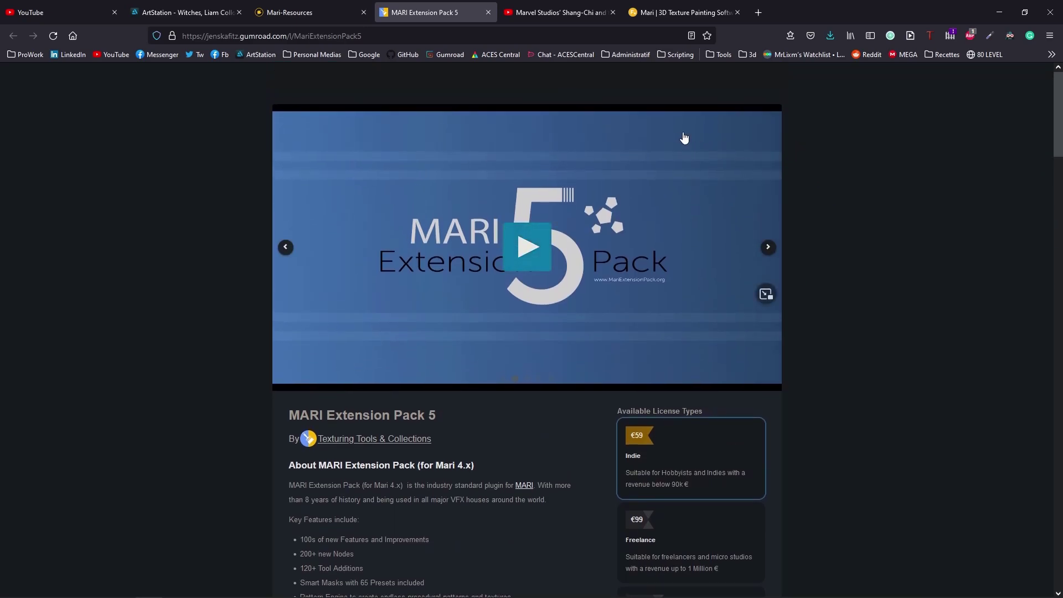
scroll(719, 123, down, 1)
scroll(738, 149, up, 1)
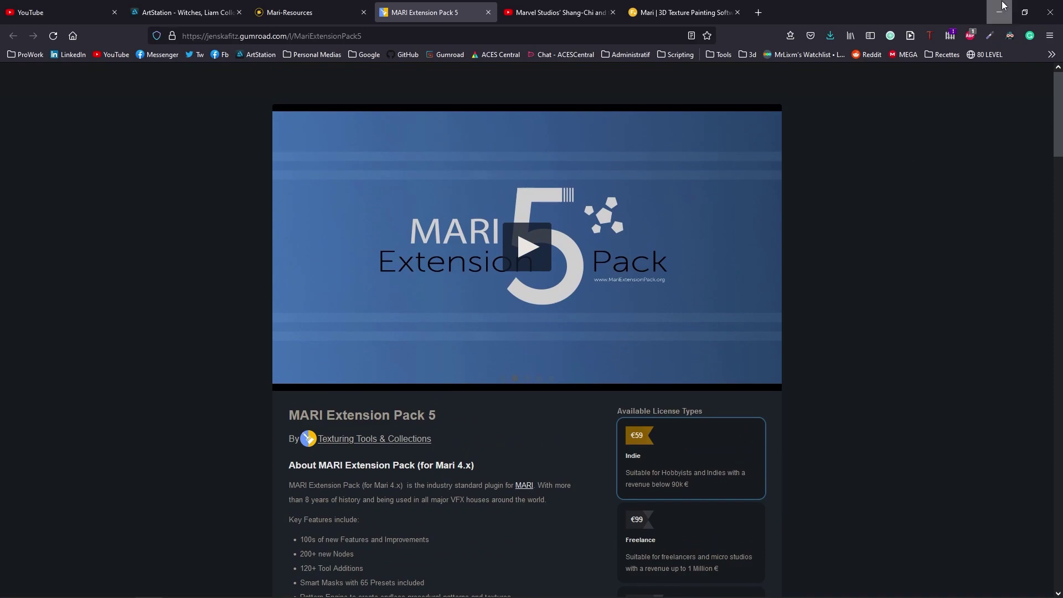
click(1007, 6)
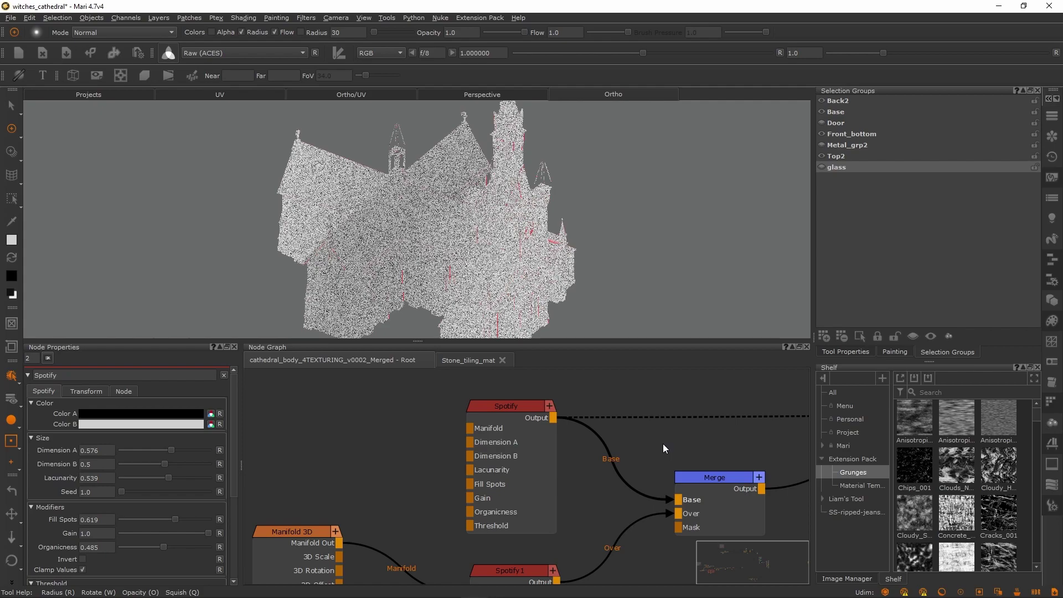
scroll(579, 415, down, 10)
middle_drag(581, 411, 564, 416)
scroll(554, 432, up, 8)
middle_drag(469, 450, 522, 472)
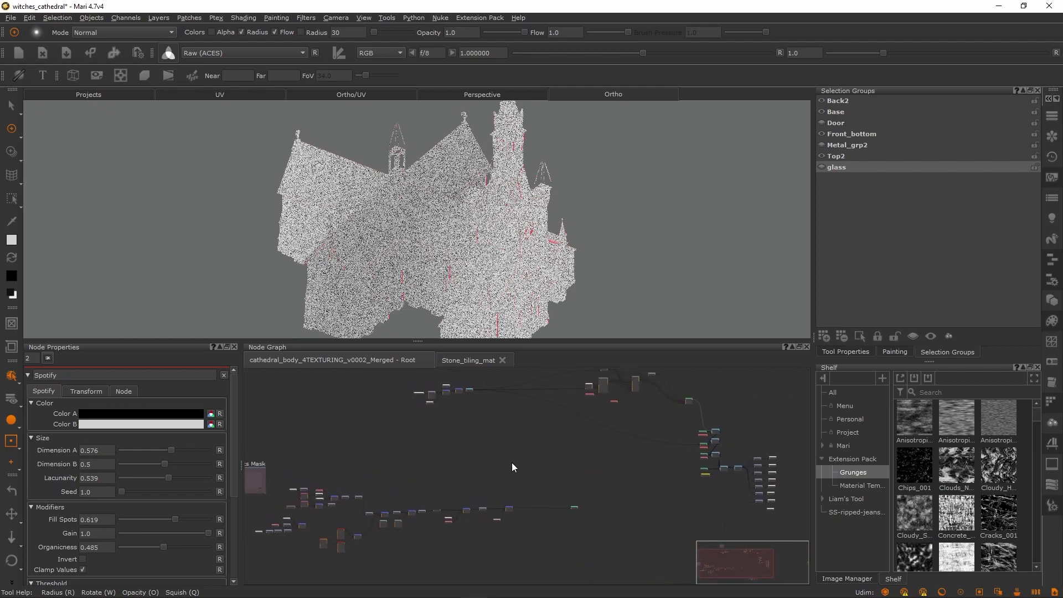
scroll(517, 482, up, 3)
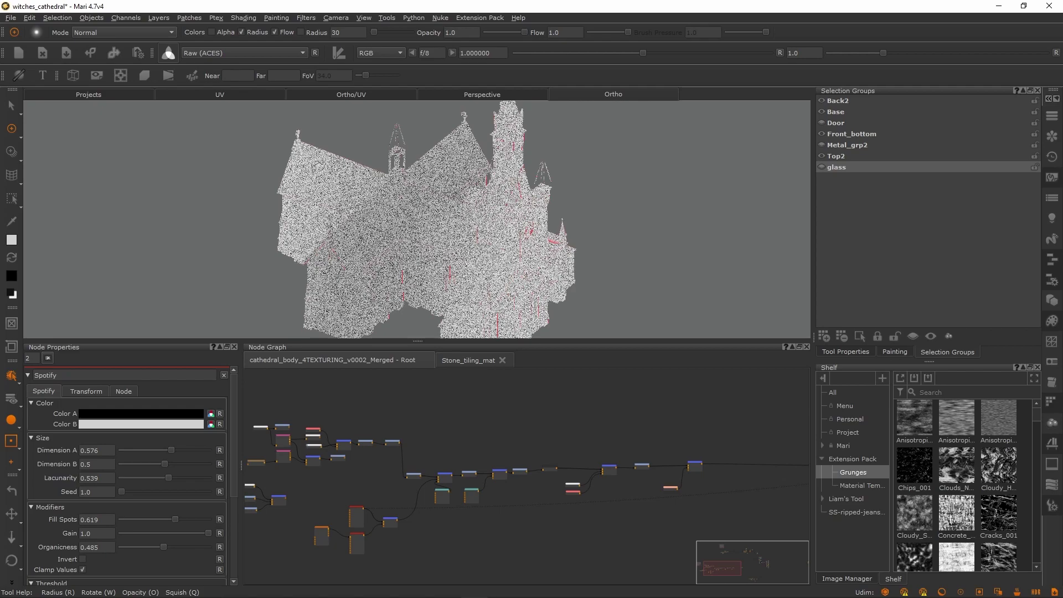
scroll(604, 418, down, 3)
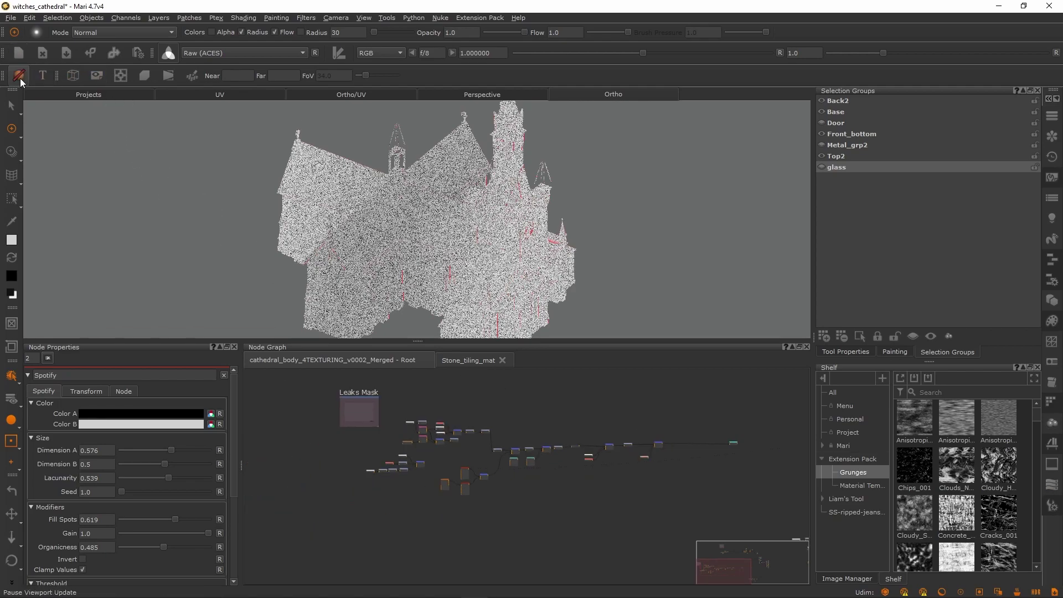
Close the witches_cathedral project and discard its unsaved changes
click(10, 18)
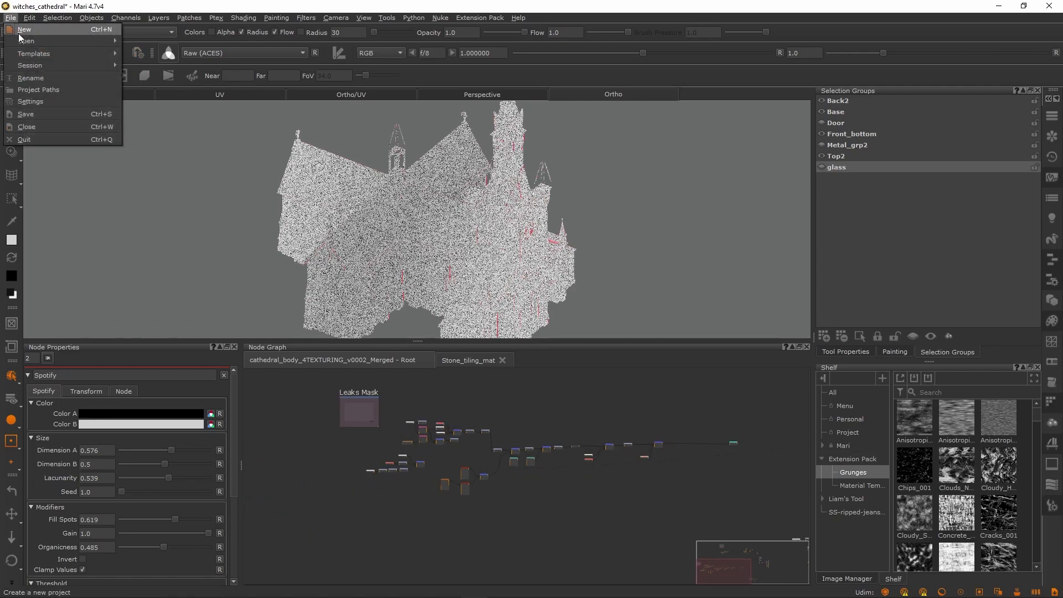
click(26, 127)
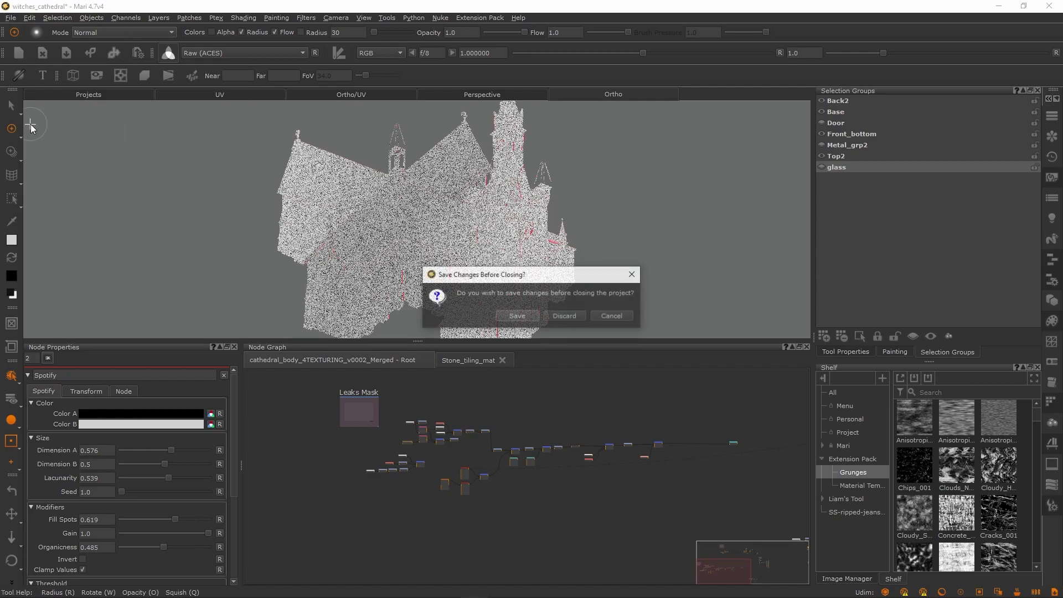
click(560, 316)
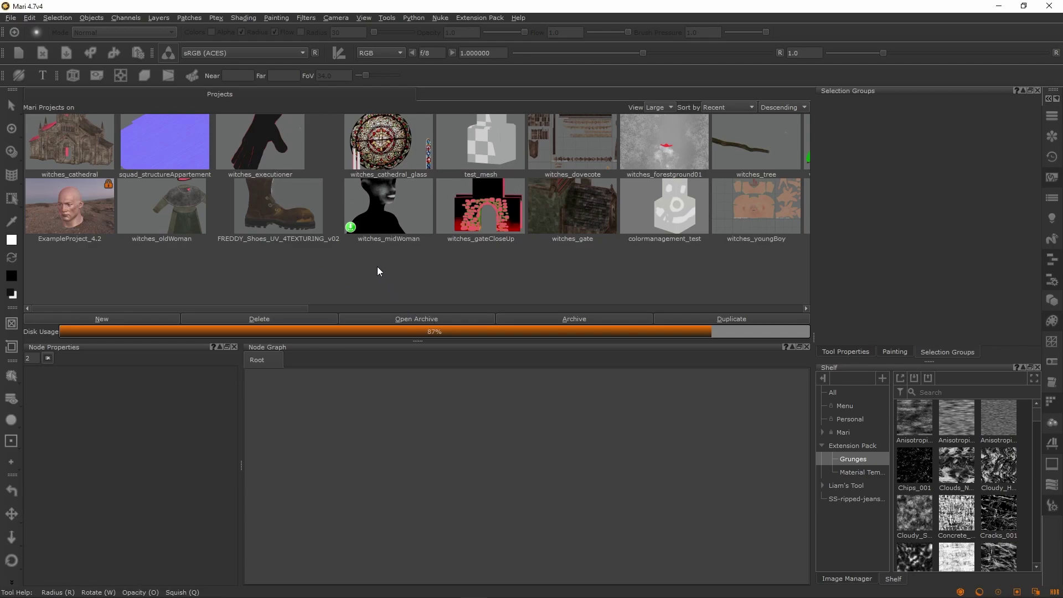
Start a new project named test_bucket with wheatBucket_FINAL.abc from G:\personal\cgi\masterclass_mari\projects\demoScene01\sources as its geometry
click(12, 21)
click(33, 30)
key(ctrl+n)
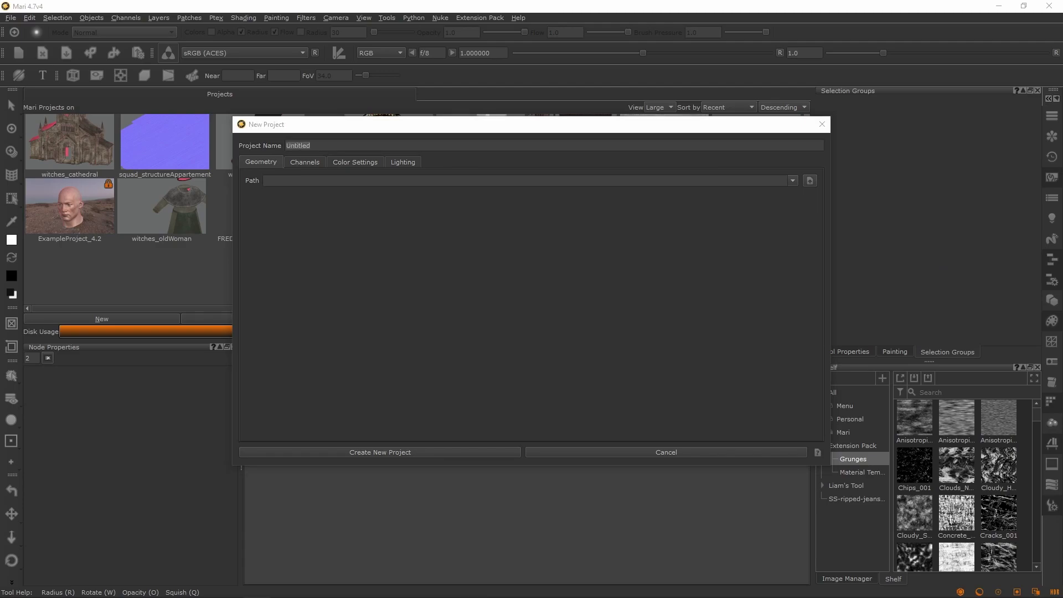
click(369, 182)
key(shift+Tab)
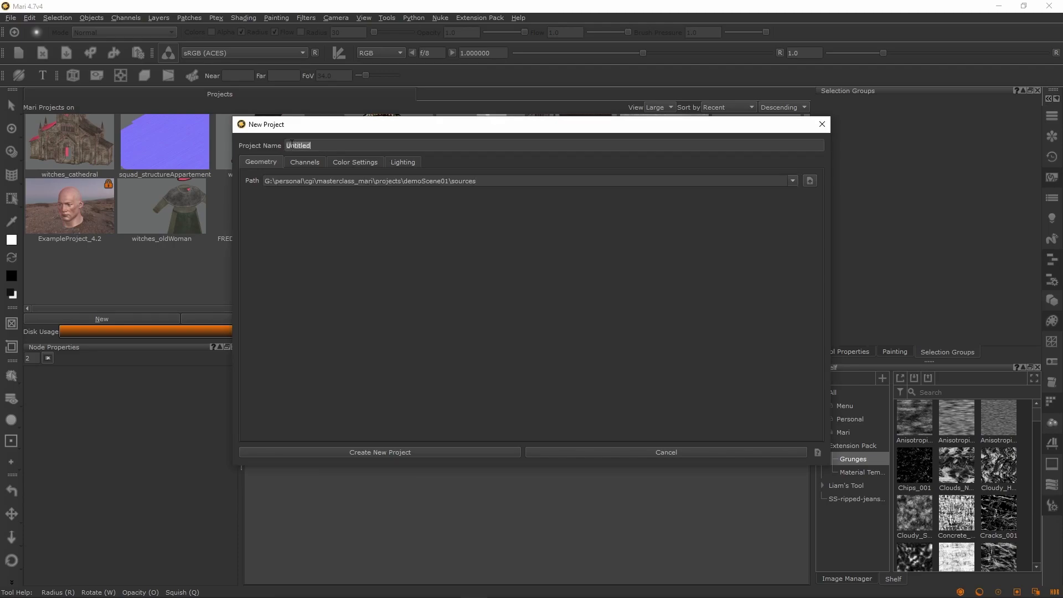
text(test_bucket)
click(810, 182)
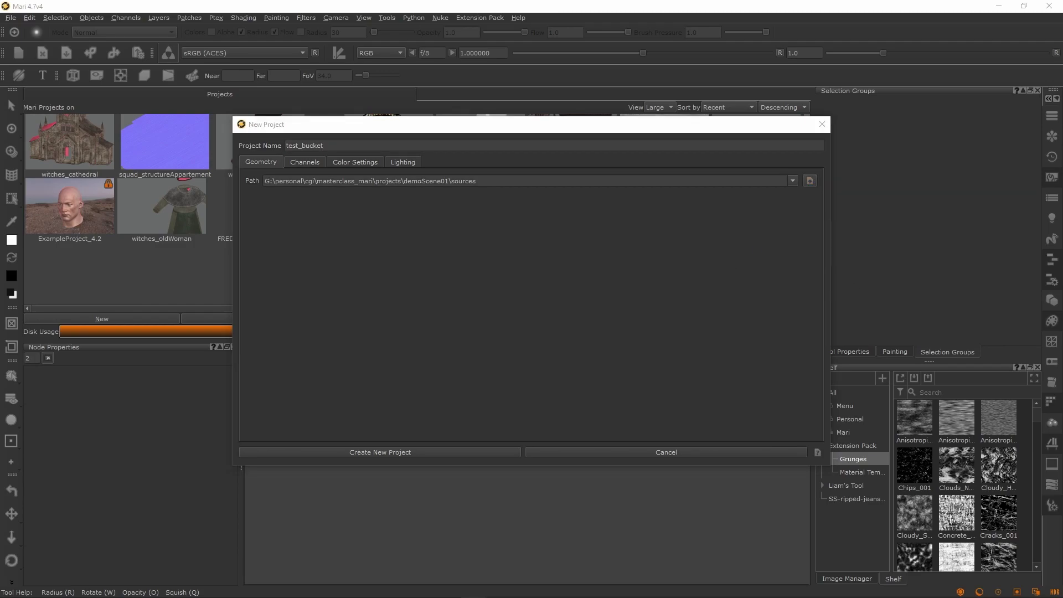
key(Return)
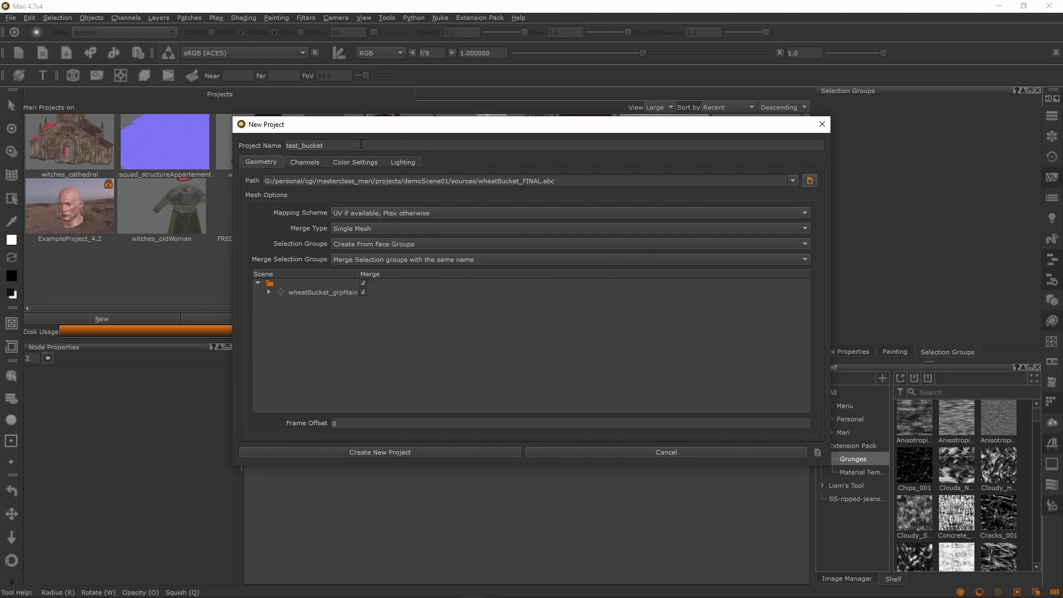
Set Selection Groups to Don't Create, keep the UV mapping scheme, and expand wheatBucket_grpMain and its low-resolution group
drag(367, 130, 402, 129)
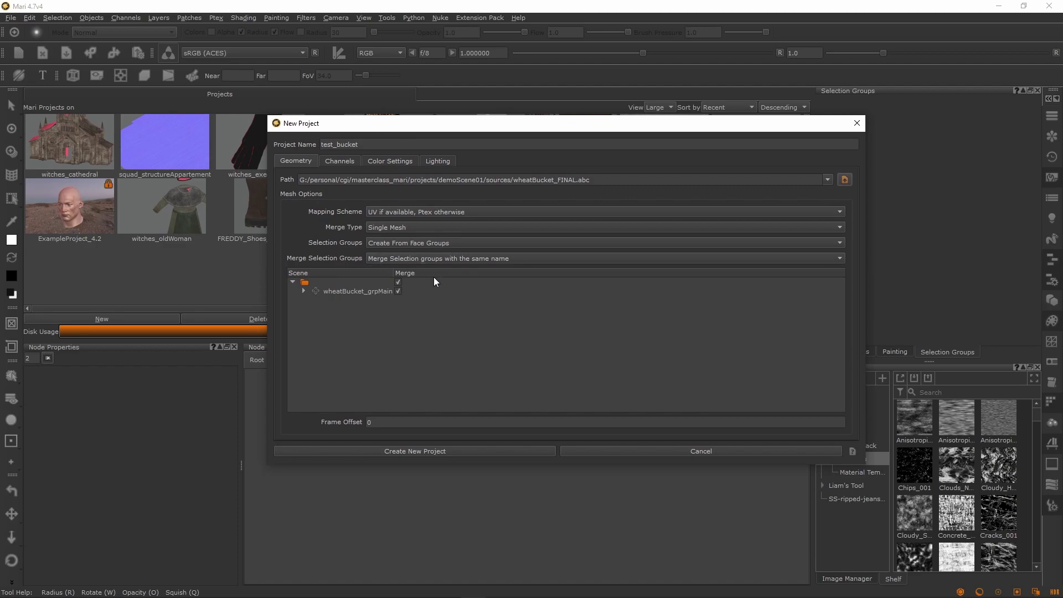
click(379, 244)
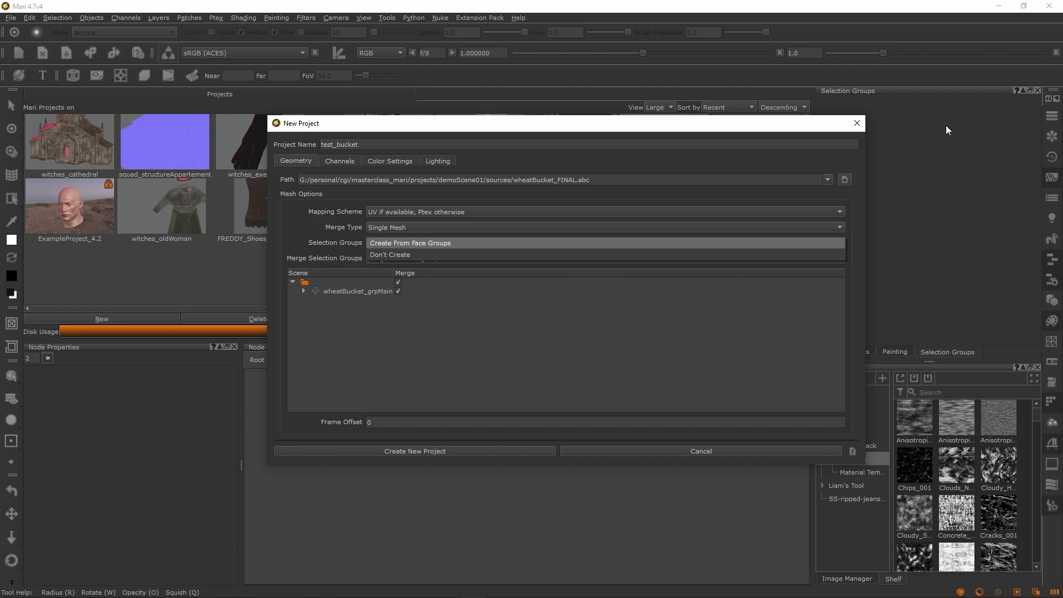
click(385, 255)
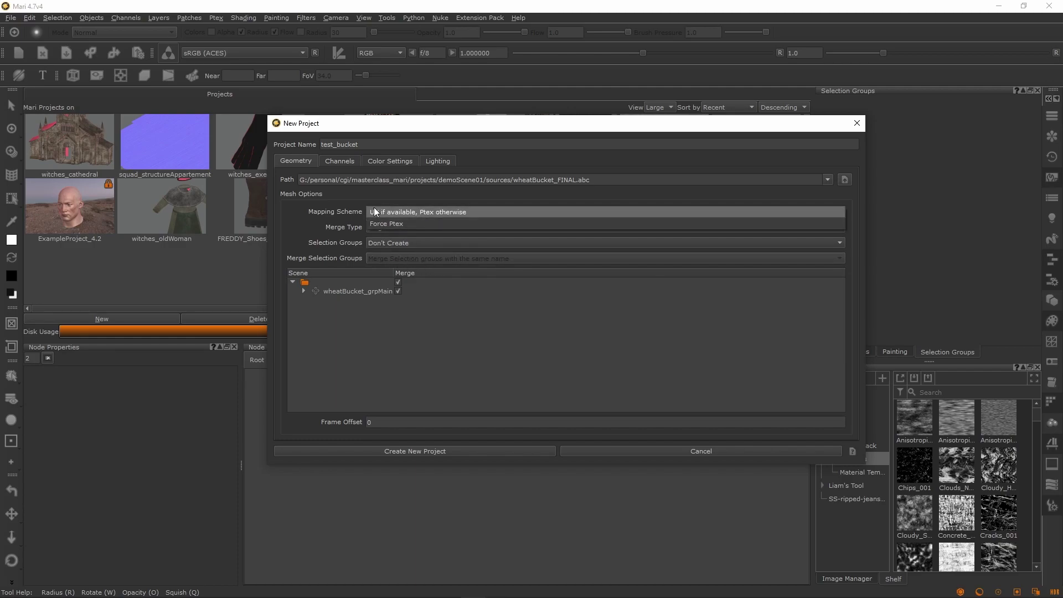
click(304, 292)
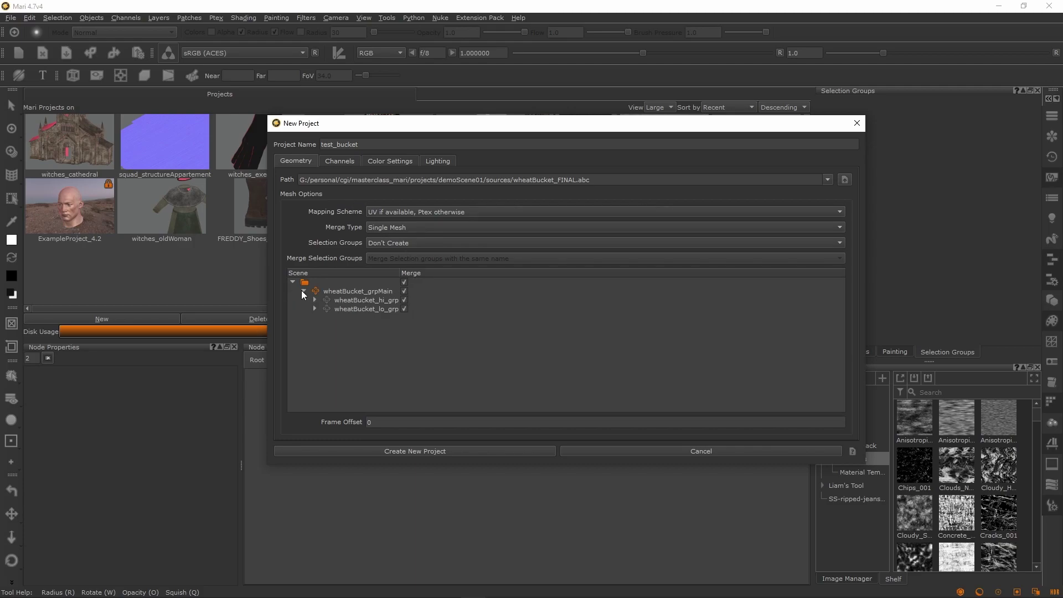
click(315, 309)
Examine the new project's channel list and the available channel categories
click(343, 164)
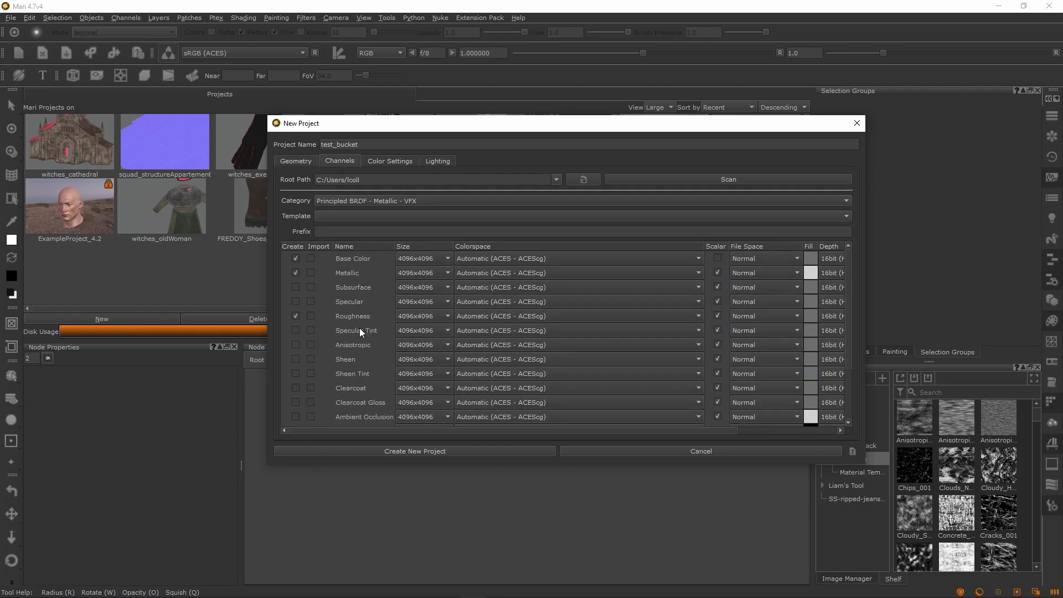
click(387, 202)
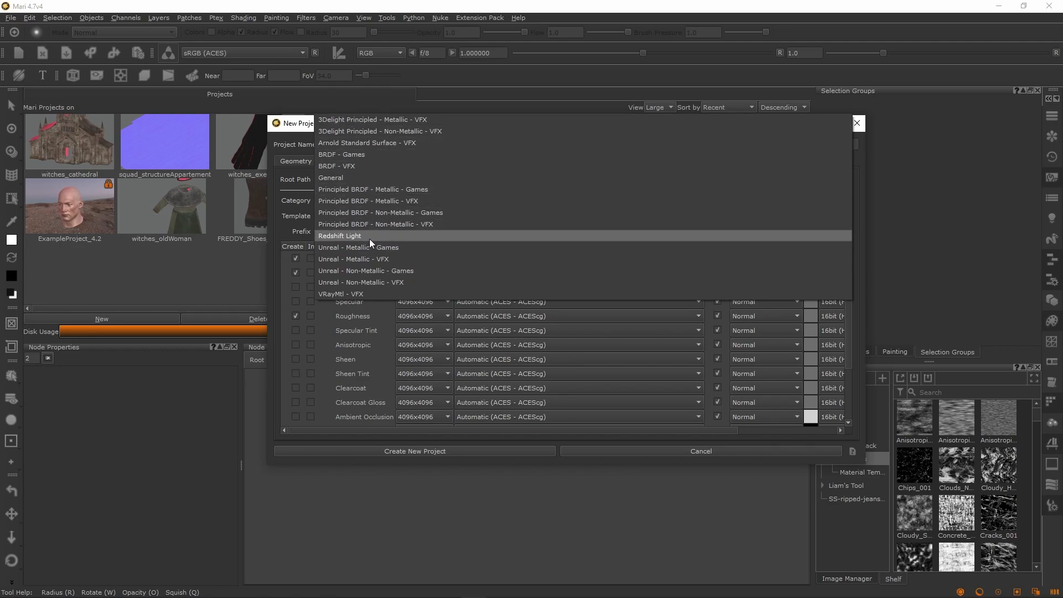
click(294, 127)
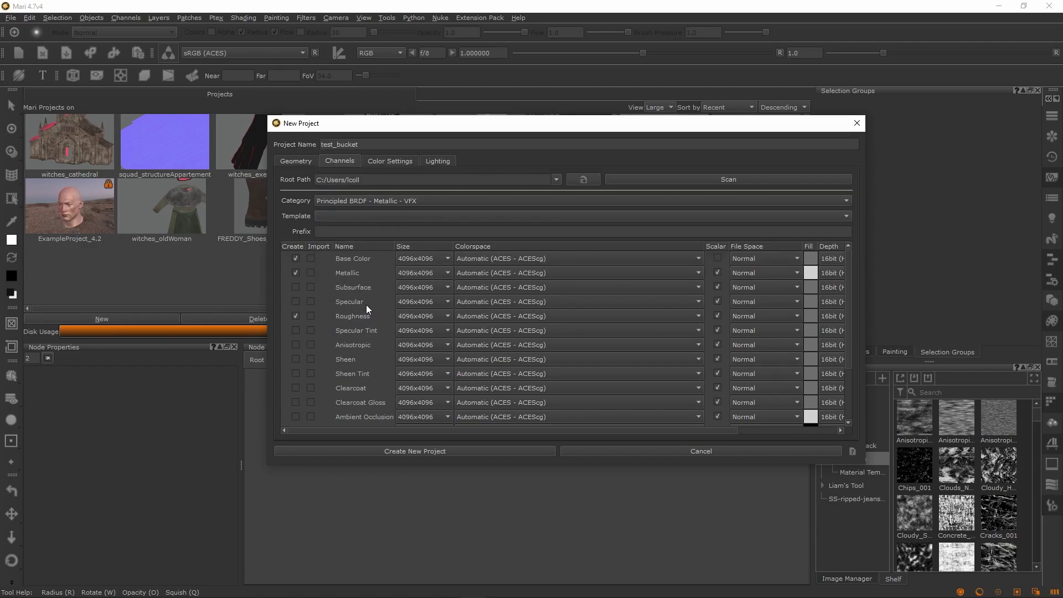
scroll(367, 305, down, 2)
scroll(342, 381, up, 2)
Set the channel category to Arnold Standard Surface - VFX and review its full list of channels
click(385, 201)
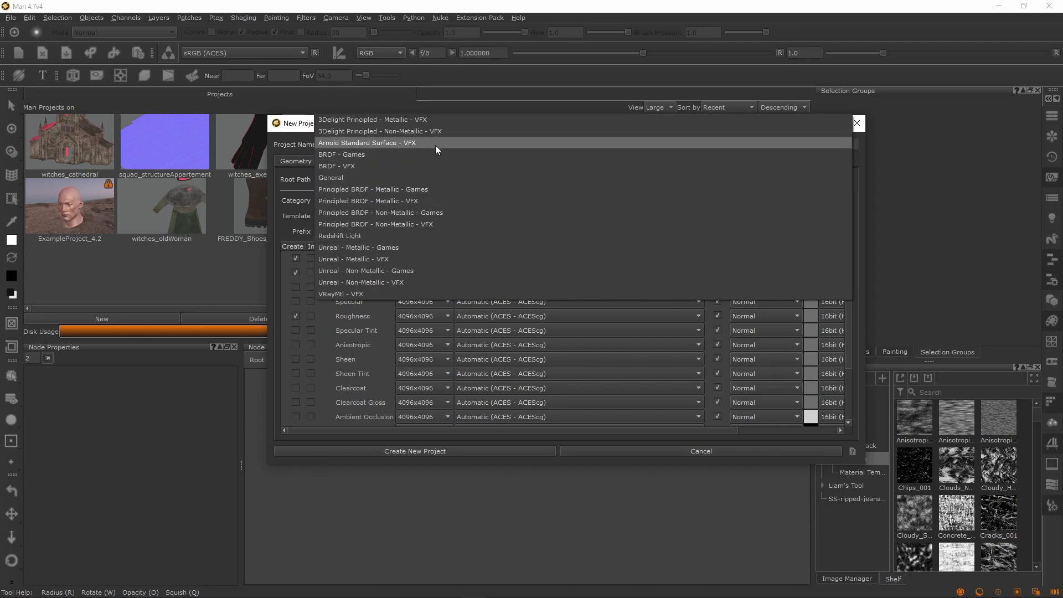
click(383, 201)
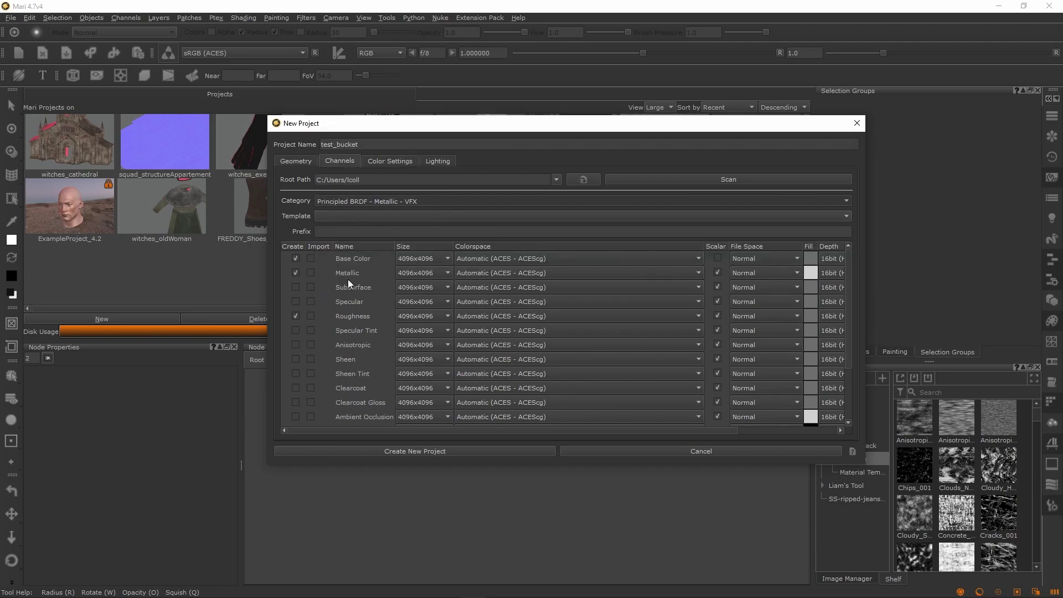
scroll(365, 289, down, 8)
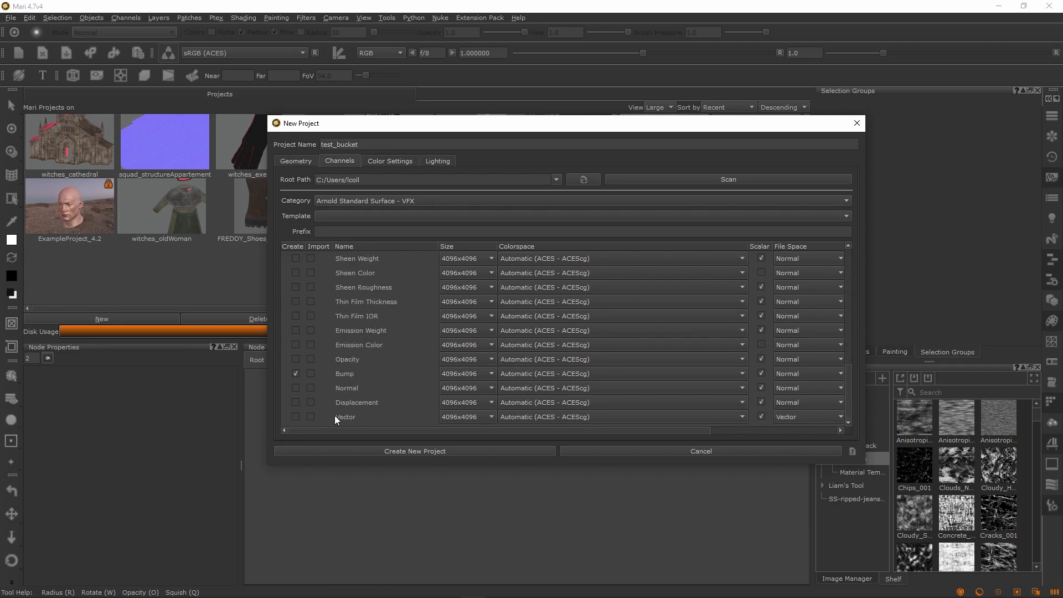
scroll(343, 415, up, 8)
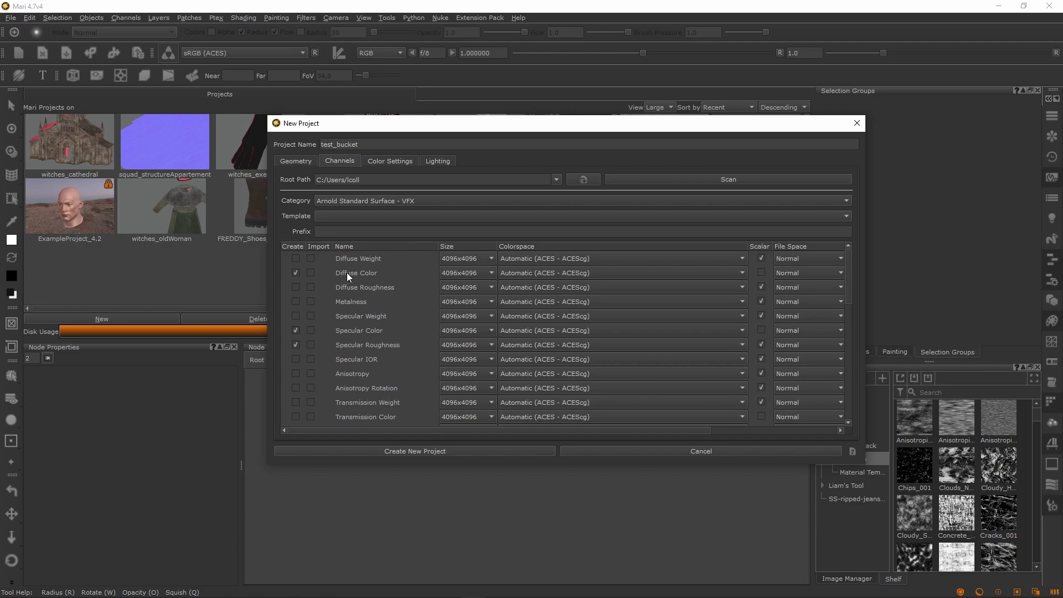
scroll(355, 311, down, 8)
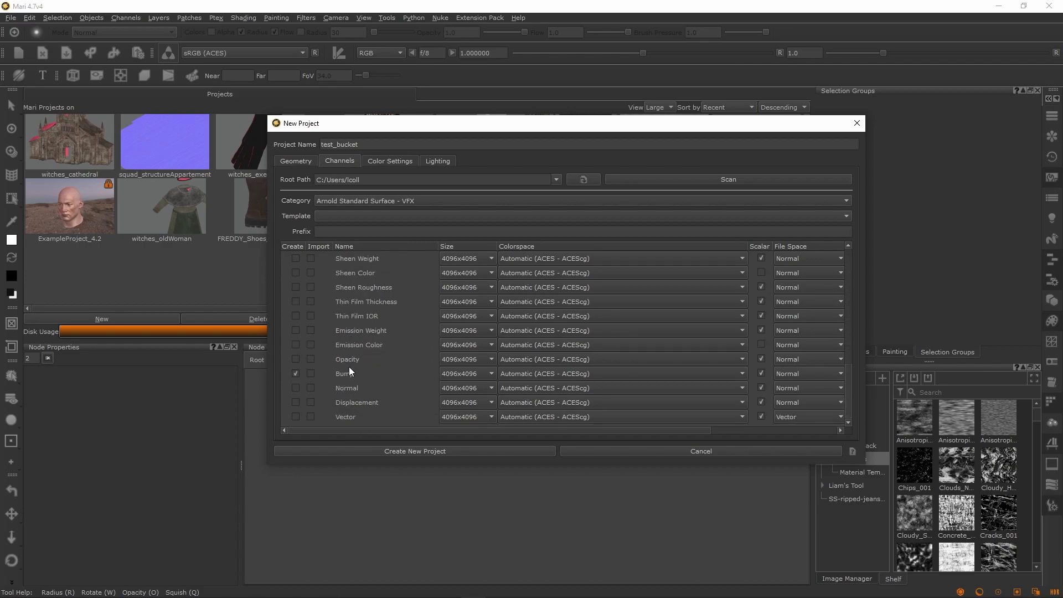
scroll(346, 414, up, 8)
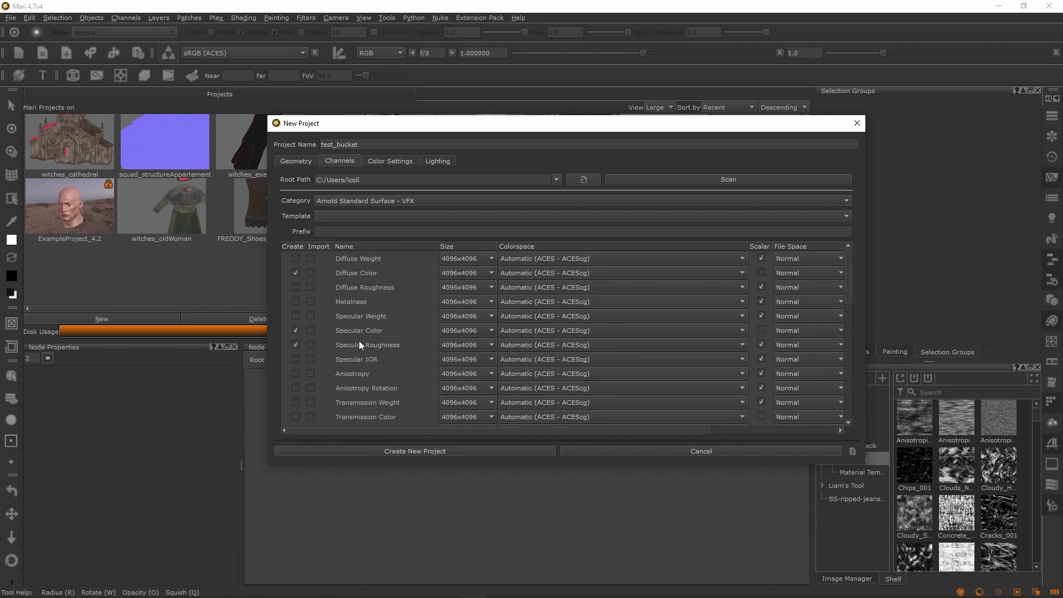
scroll(349, 316, down, 8)
scroll(351, 400, up, 8)
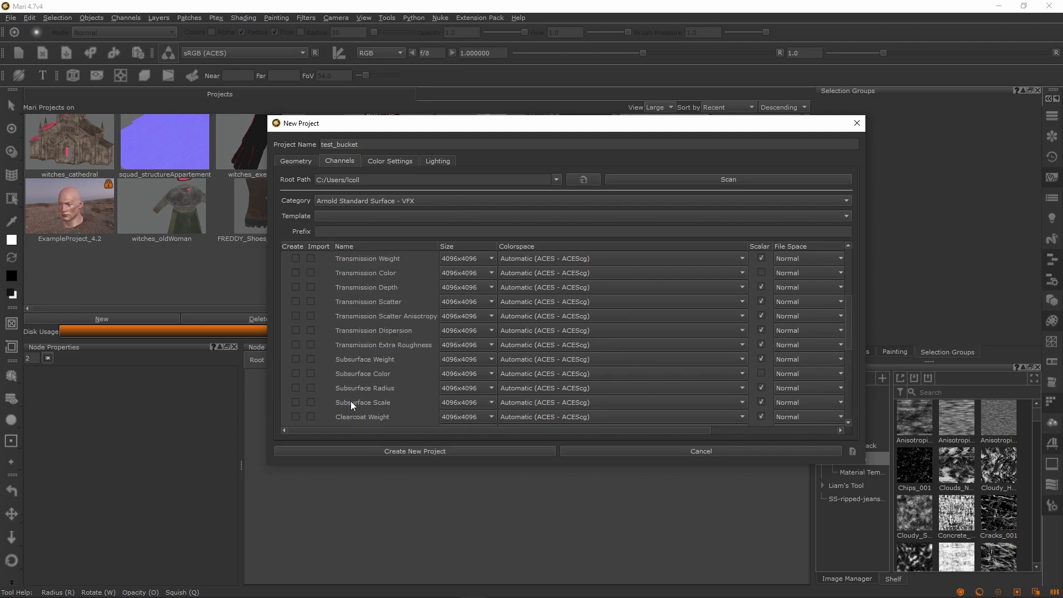
Return the channel category to Principled BRDF - Metallic - VFX and check its channel list
click(361, 201)
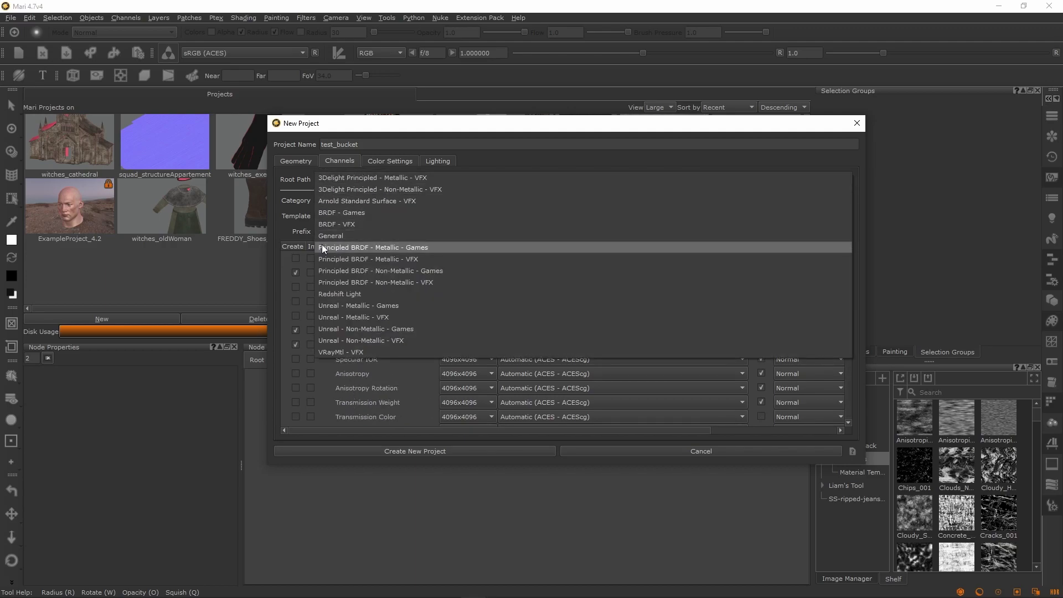
key(Escape)
scroll(359, 277, down, 2)
scroll(340, 403, up, 2)
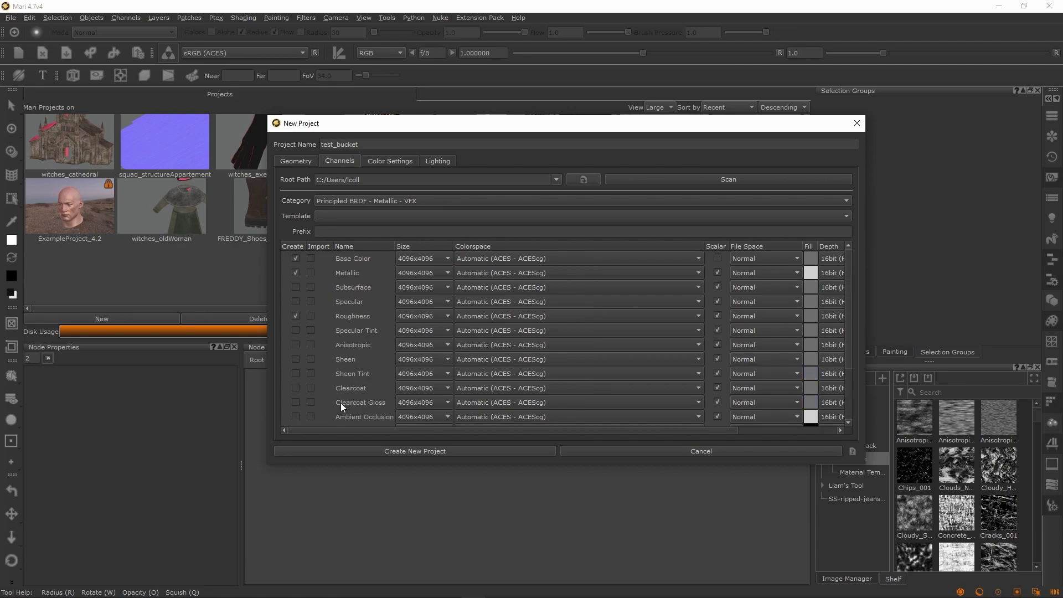
Set the channel category to Redshift Light and look through its full list of channels
click(350, 202)
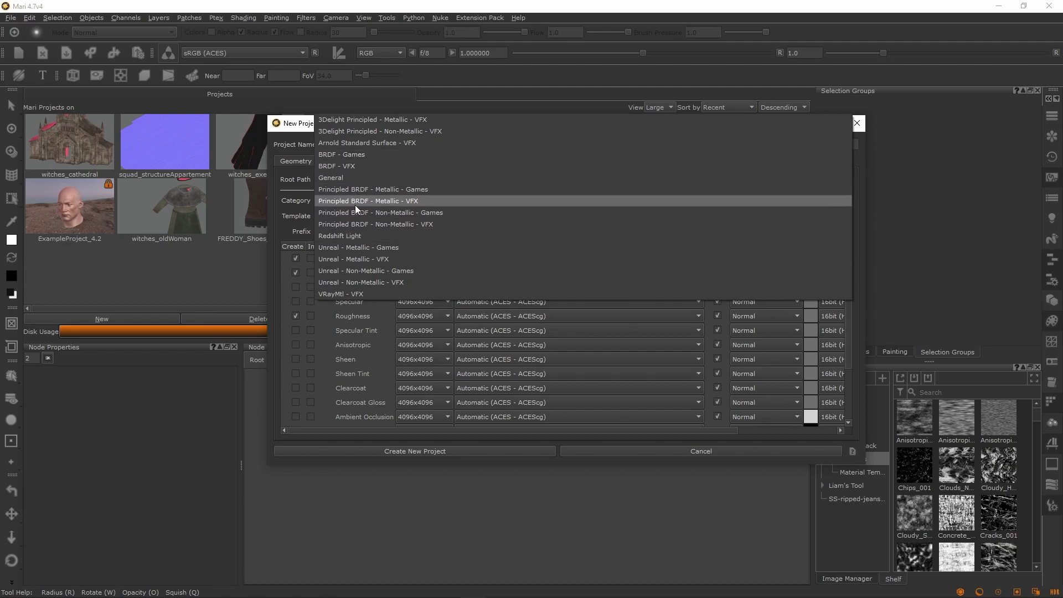
click(377, 236)
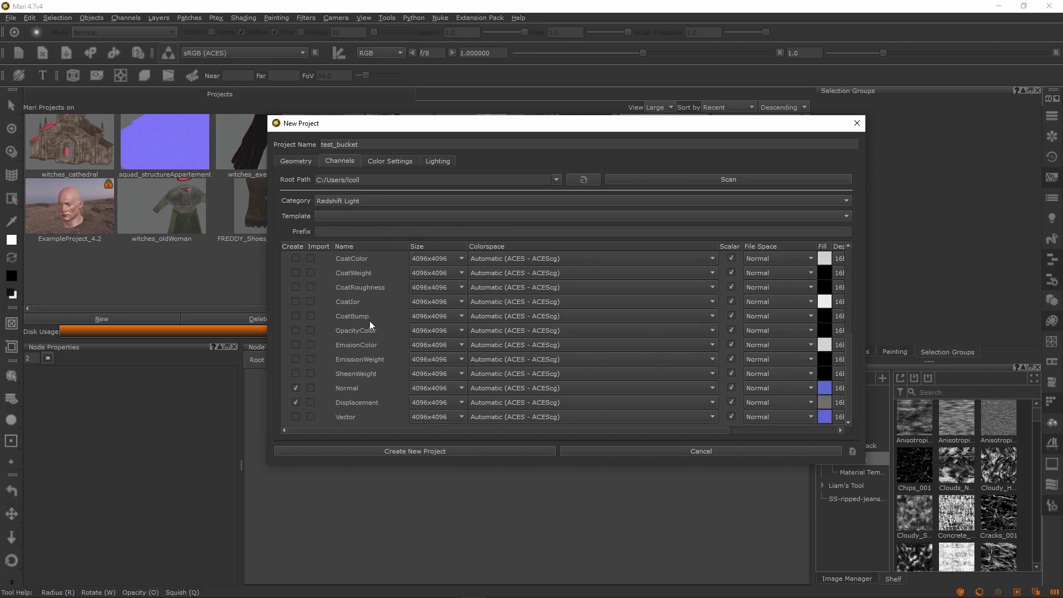
scroll(343, 321, down, 8)
scroll(360, 311, up, 8)
Switch the channel category back to Principled BRDF - Metallic - VFX
click(358, 199)
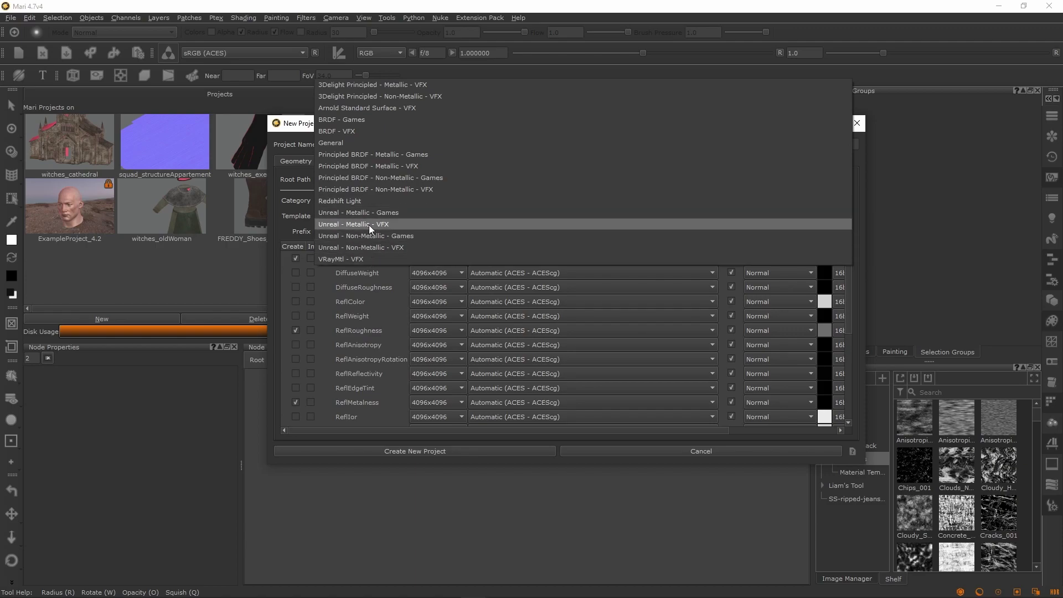
click(400, 169)
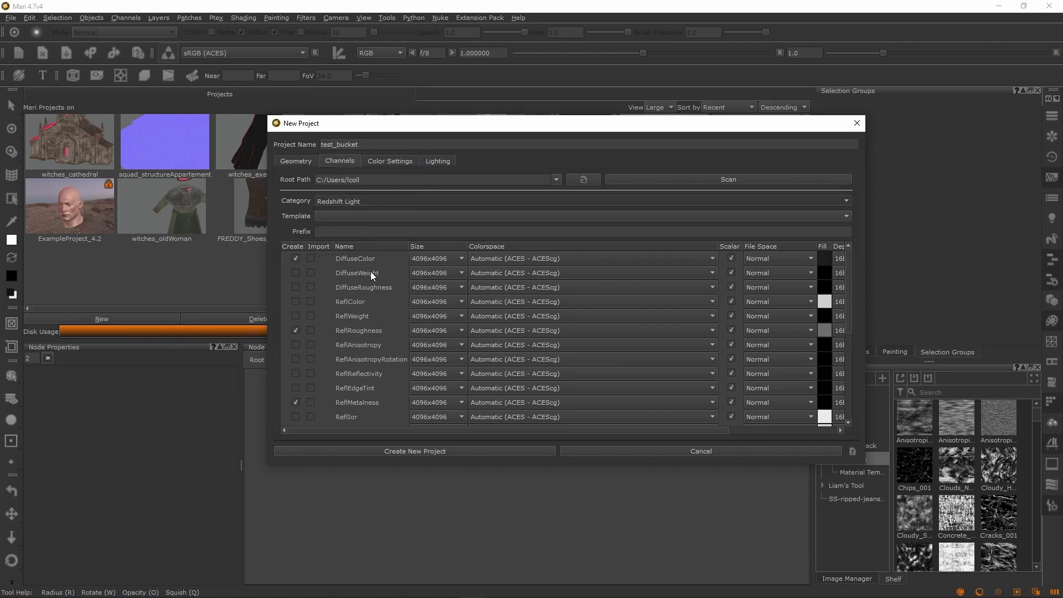
scroll(369, 276, down, 2)
scroll(364, 400, up, 1)
scroll(337, 321, up, 1)
Review the new project's color settings and lighting settings
click(398, 161)
click(442, 162)
click(405, 162)
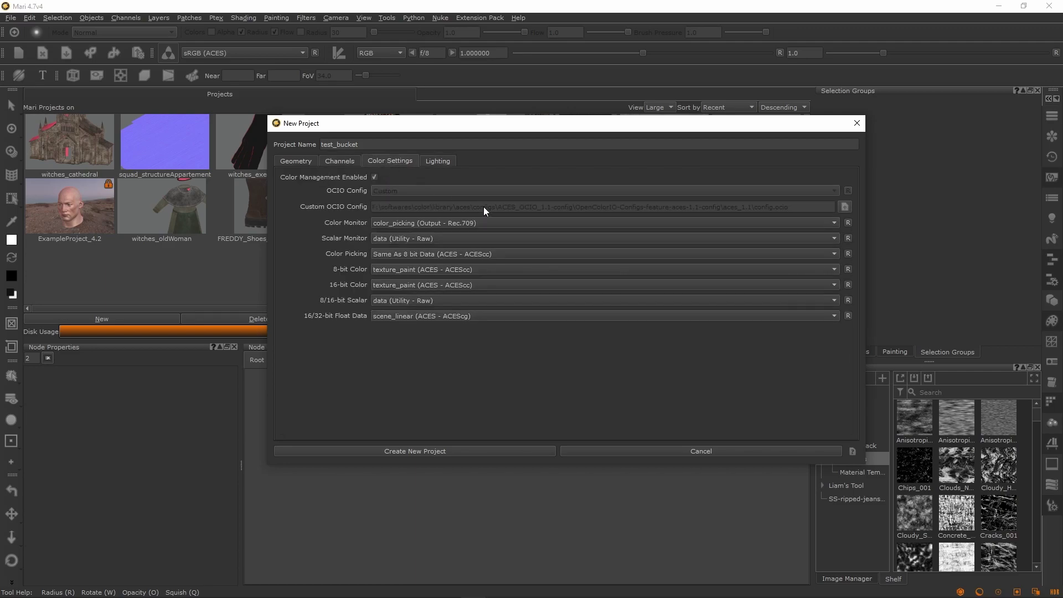
click(438, 161)
click(400, 161)
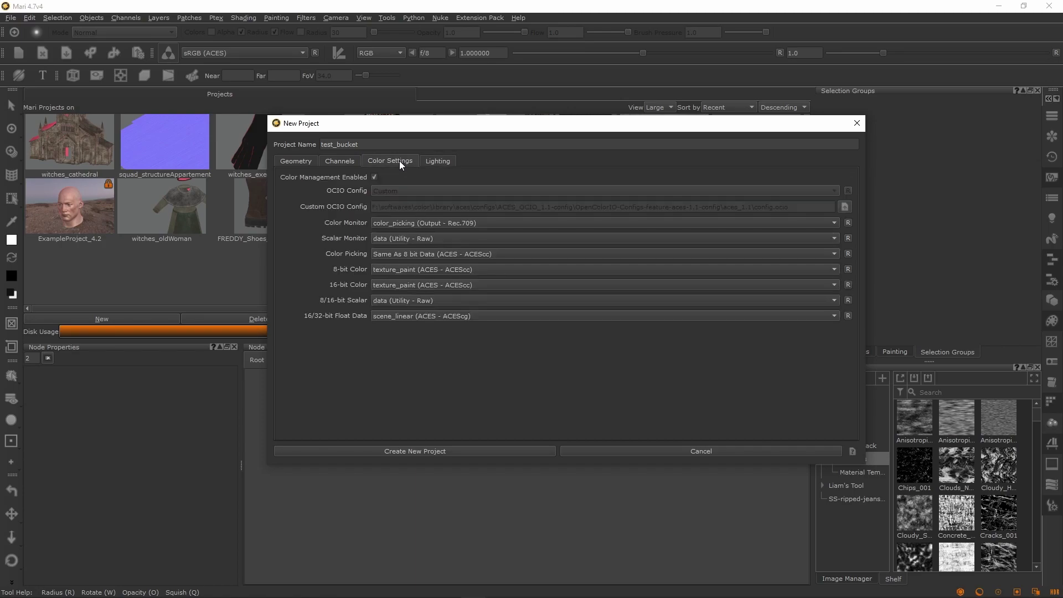
Turn color management off for the new project and enable it again
click(375, 177)
click(641, 322)
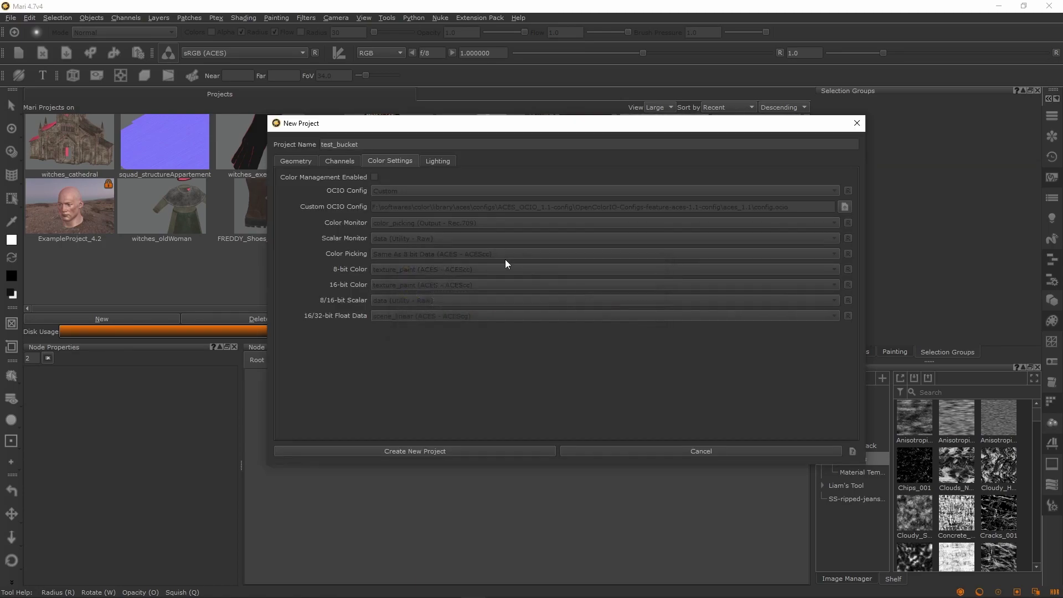
click(375, 178)
Check the lighting and geometry settings and create the test_bucket project
click(434, 161)
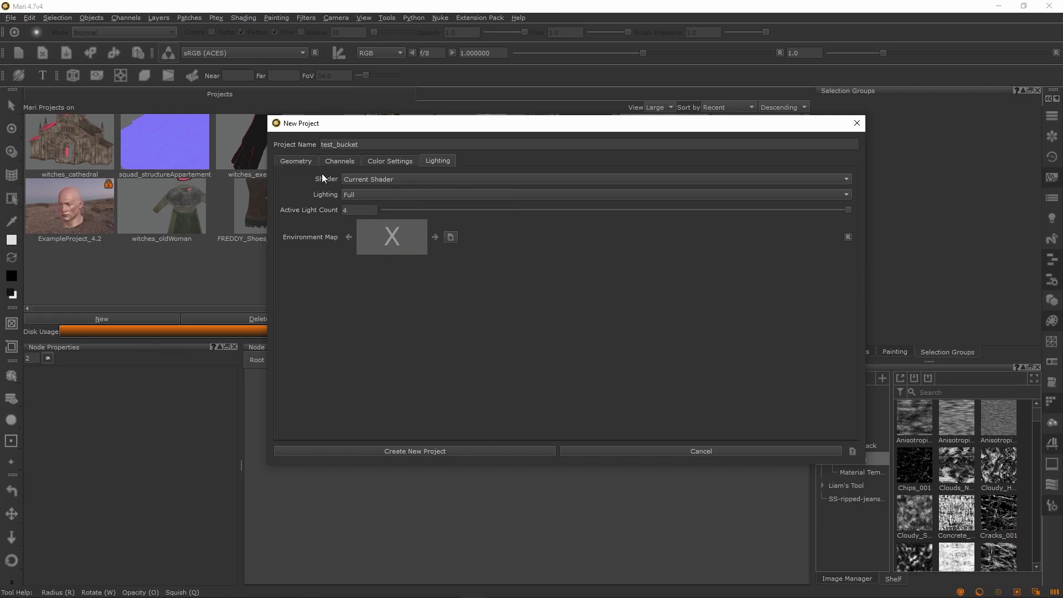
click(308, 162)
click(494, 453)
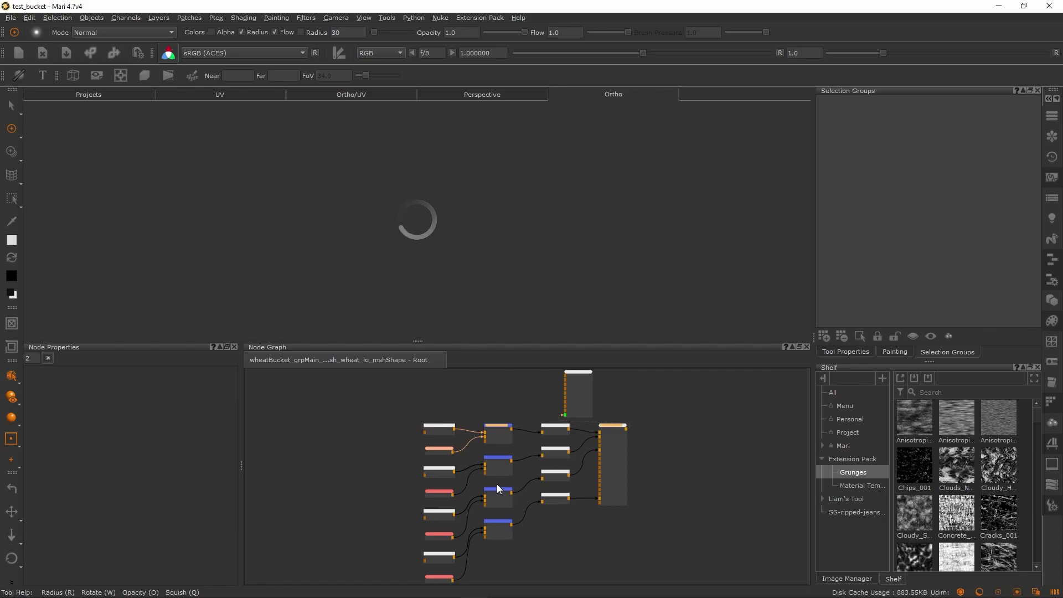
Examine the node network from the paint and base nodes through the channel nodes to the Principled BRDF shader
scroll(523, 478, up, 2)
scroll(524, 478, up, 2)
scroll(523, 477, down, 2)
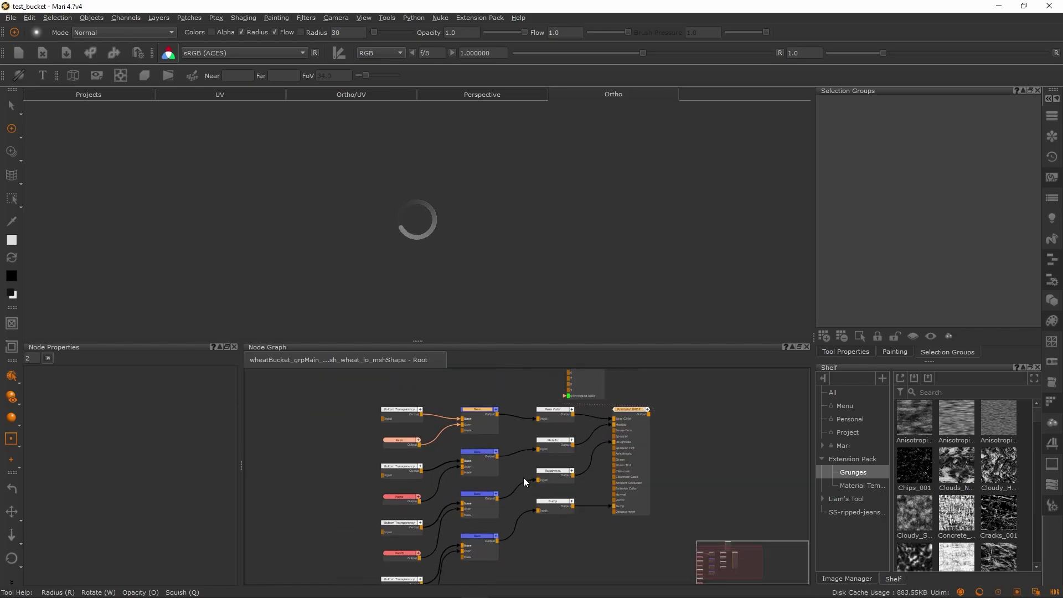
middle_drag(502, 449, 411, 517)
drag(499, 437, 681, 479)
click(623, 474)
middle_drag(373, 451, 554, 421)
scroll(463, 467, up, 3)
scroll(533, 471, down, 2)
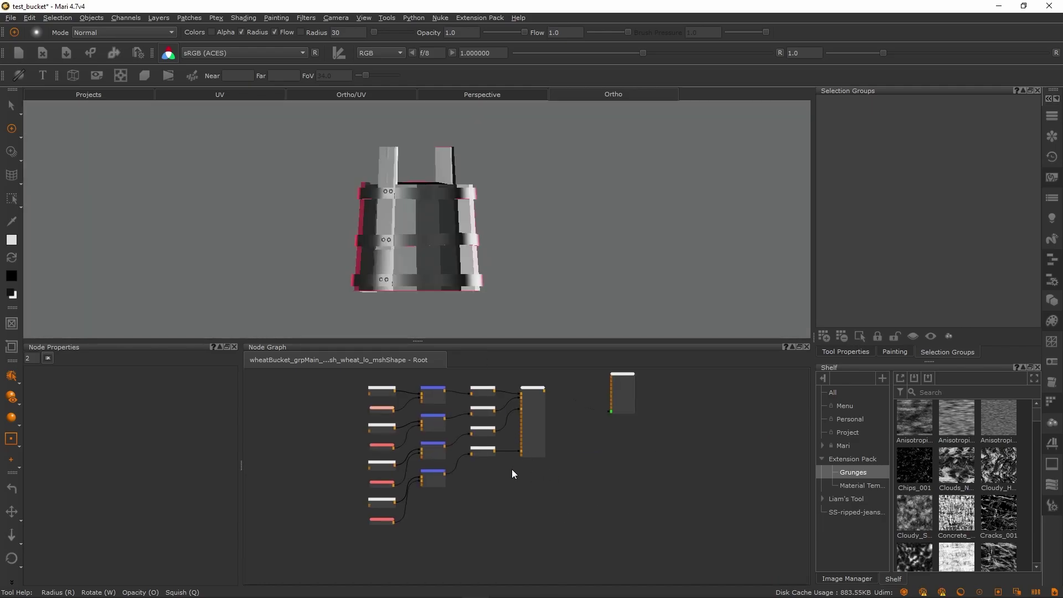
middle_drag(437, 454, 503, 499)
scroll(436, 457, up, 5)
middle_drag(585, 441, 658, 430)
scroll(658, 430, up, 1)
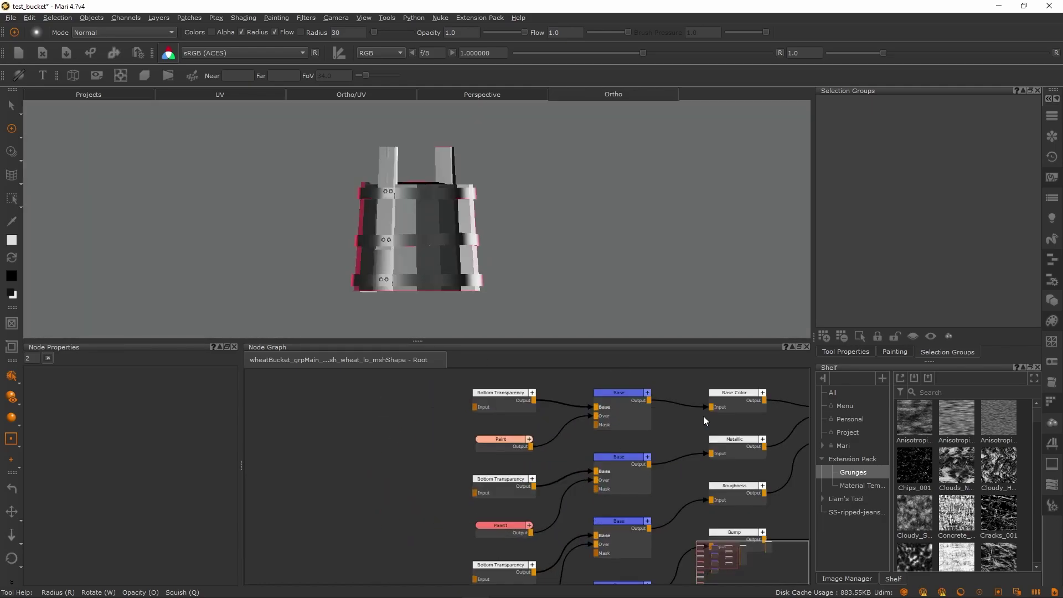
View the Base Color layer stack and select the shader's node network to compare the two
click(1052, 199)
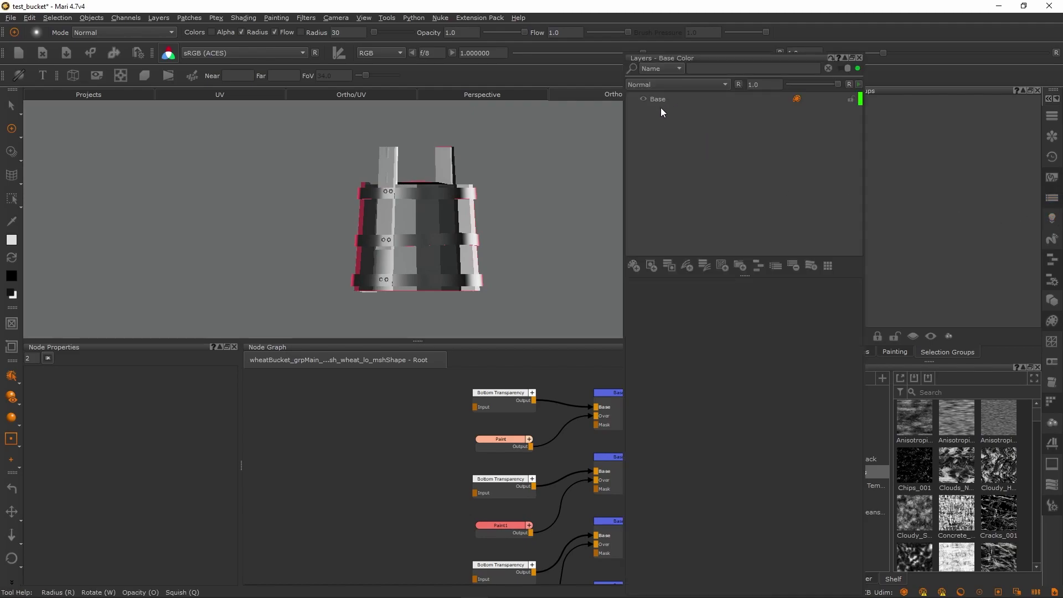
click(860, 57)
scroll(459, 426, down, 3)
drag(371, 383, 647, 533)
drag(376, 389, 699, 534)
click(1053, 198)
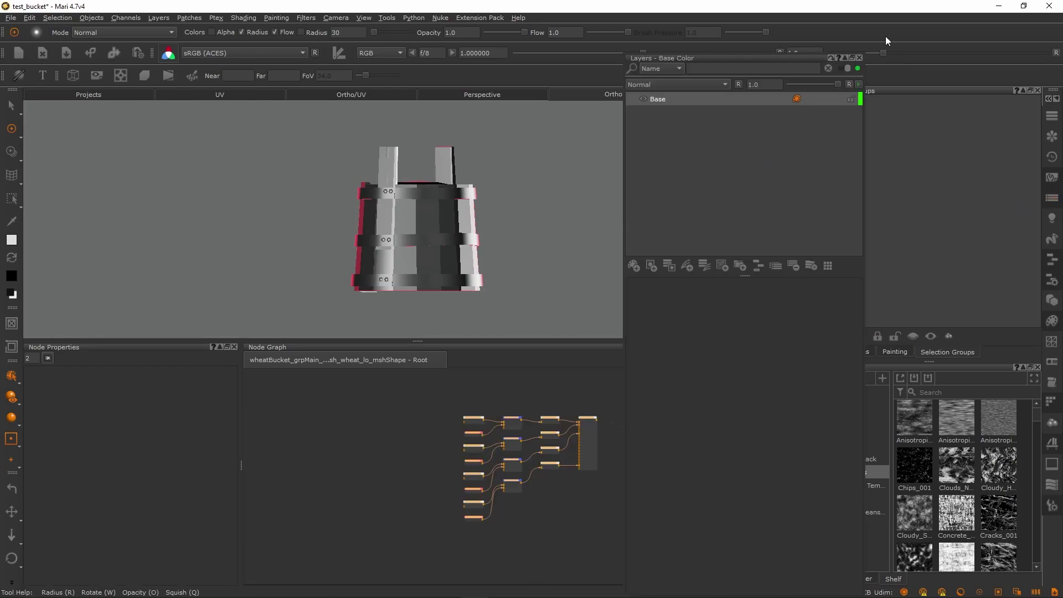
click(860, 58)
Compare the whole node graph with the Base Color layer stack once more and close the layer view
scroll(388, 454, down, 5)
drag(361, 411, 656, 549)
click(1051, 198)
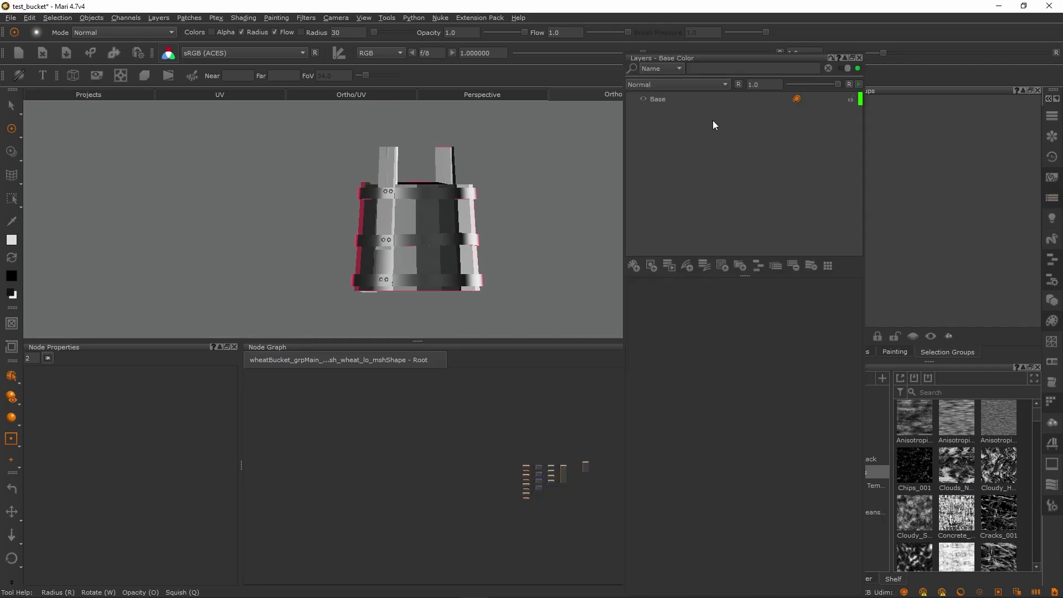
click(859, 57)
scroll(537, 518, up, 5)
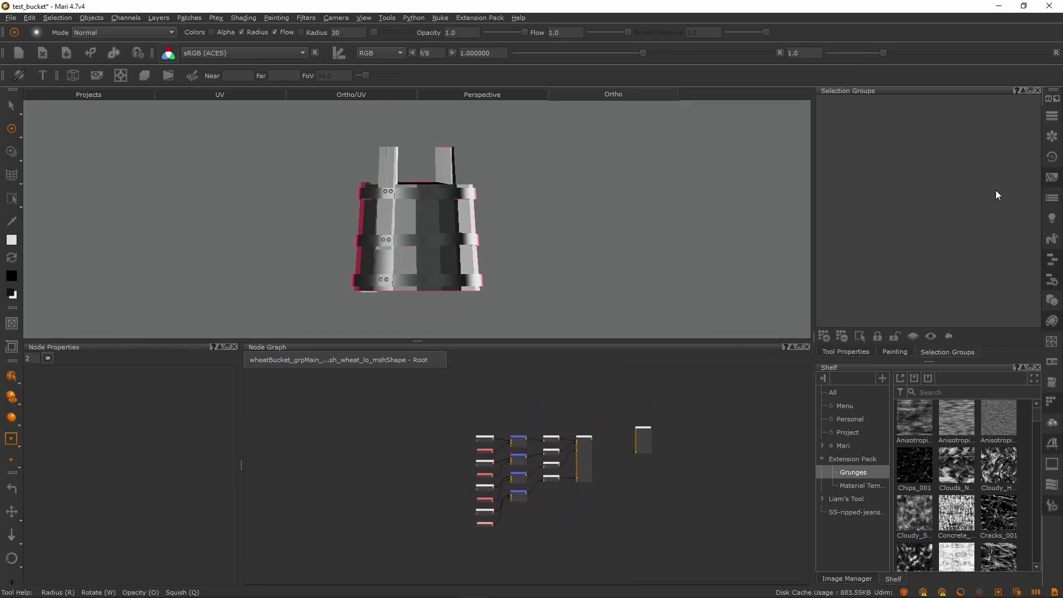
click(1053, 198)
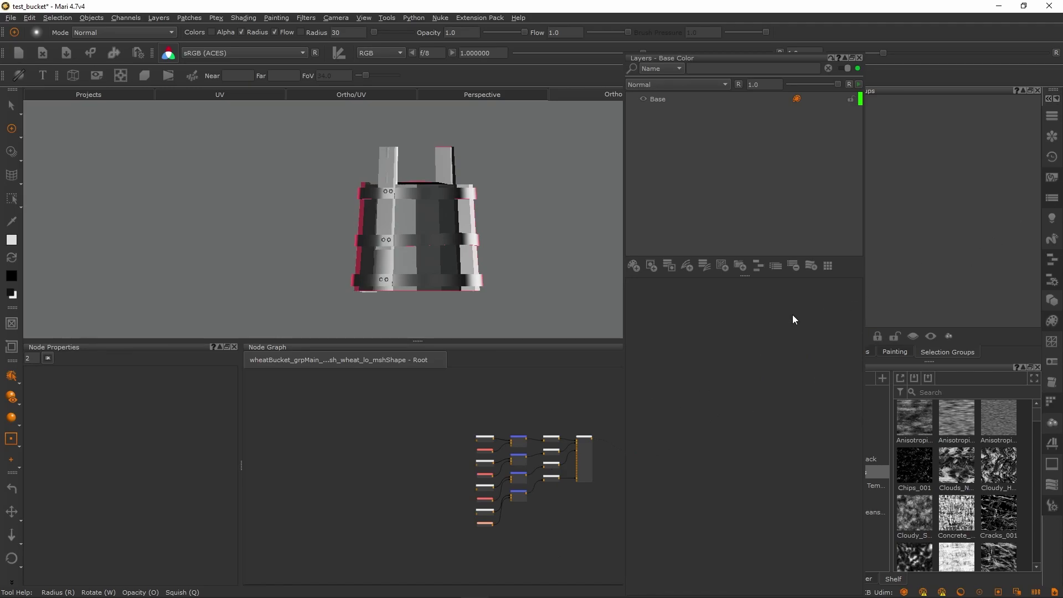
click(859, 58)
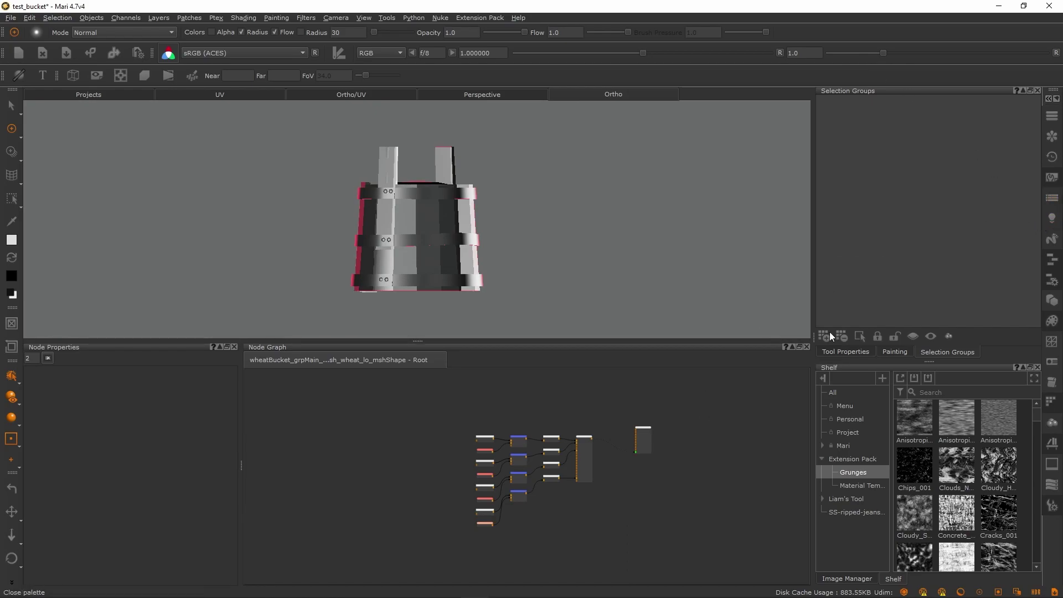
Inspect the bucket model's sides, lid and handles along with the node network feeding the Principled BRDF shader
alt+drag(648, 228, 515, 234)
alt+right_drag(515, 234, 535, 250)
alt+drag(535, 250, 475, 230)
alt+right_drag(476, 229, 557, 245)
scroll(616, 464, up, 3)
scroll(598, 472, up, 3)
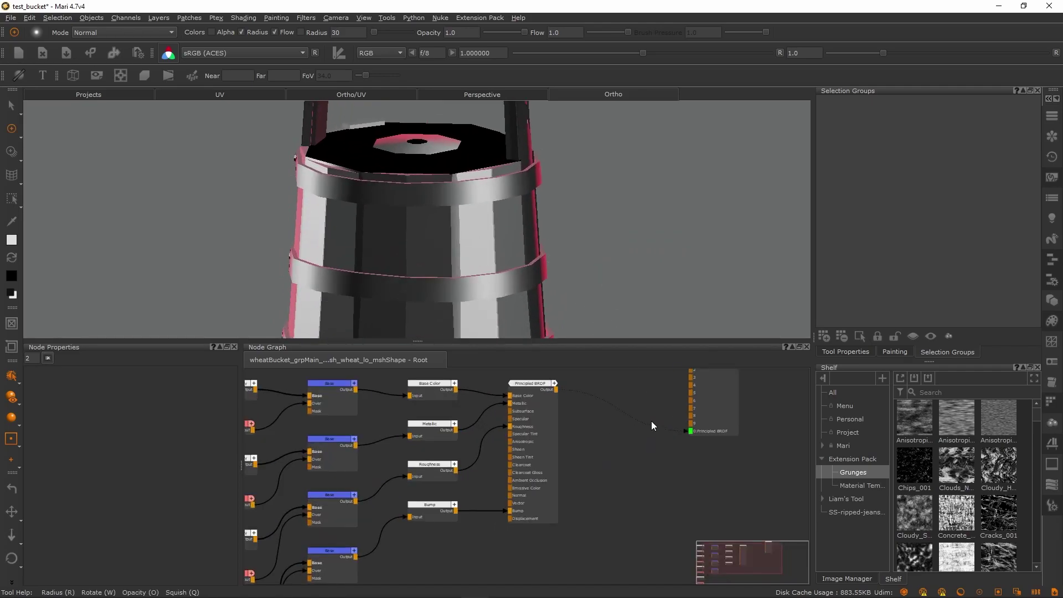
mouse_move(437, 271)
alt+mouse_down()
mouse_move(525, 283)
mouse_move(537, 225)
mouse_move(598, 264)
mouse_move(570, 200)
alt+mouse_up()
alt+right_drag(461, 233, 549, 238)
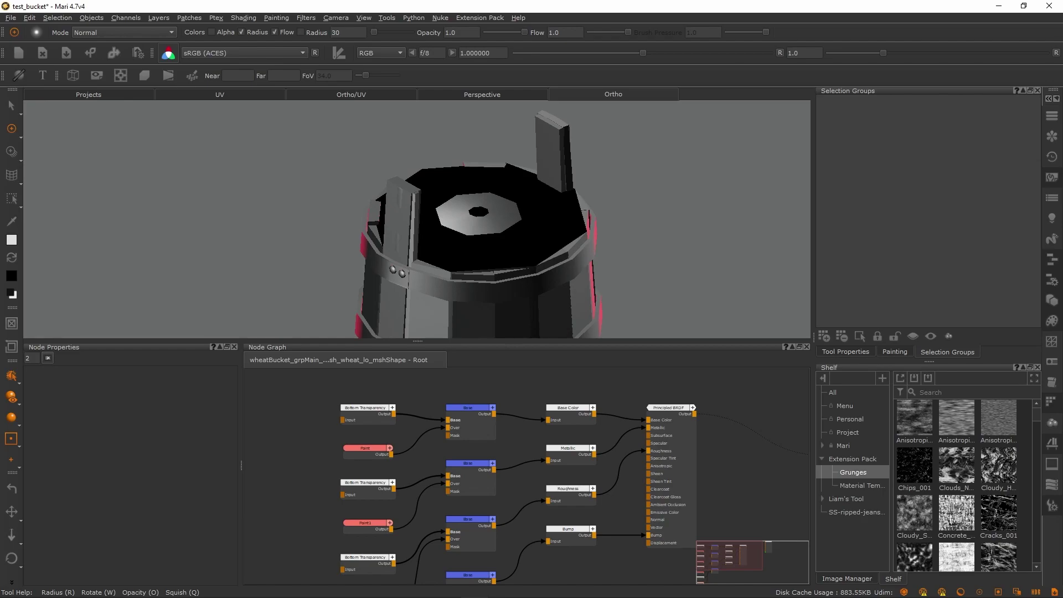
Show the names in the palette toolbar, float the Objects palette over the viewport and enlarge it
drag(1062, 152, 533, 139)
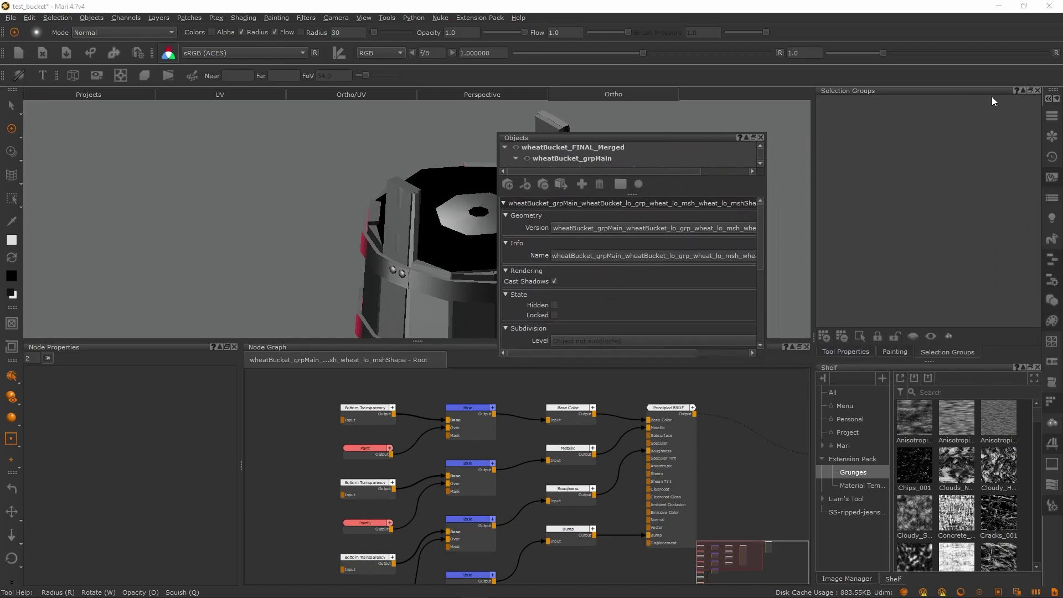
click(1049, 99)
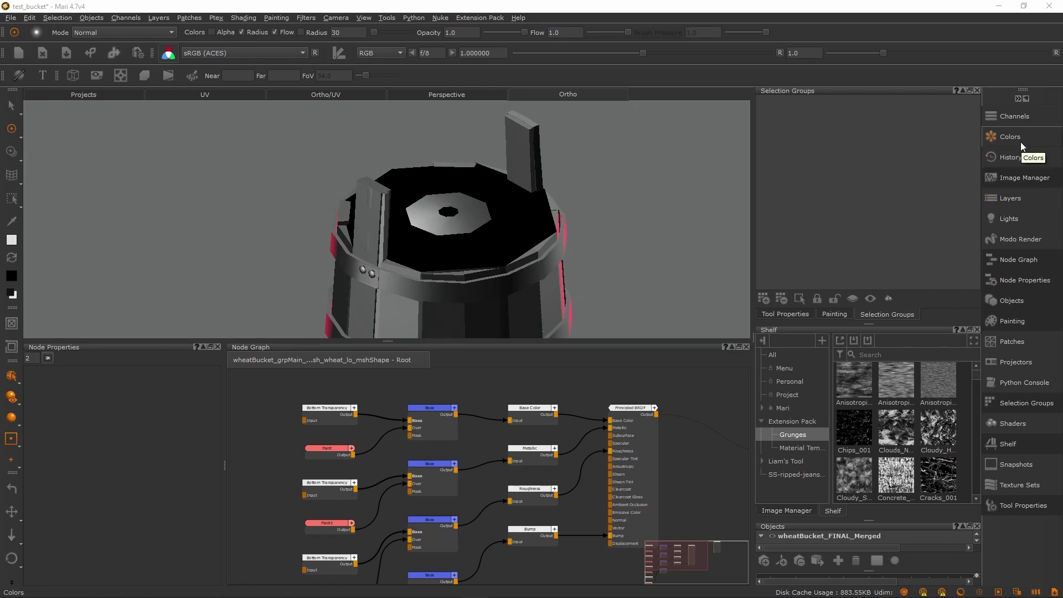
click(1019, 300)
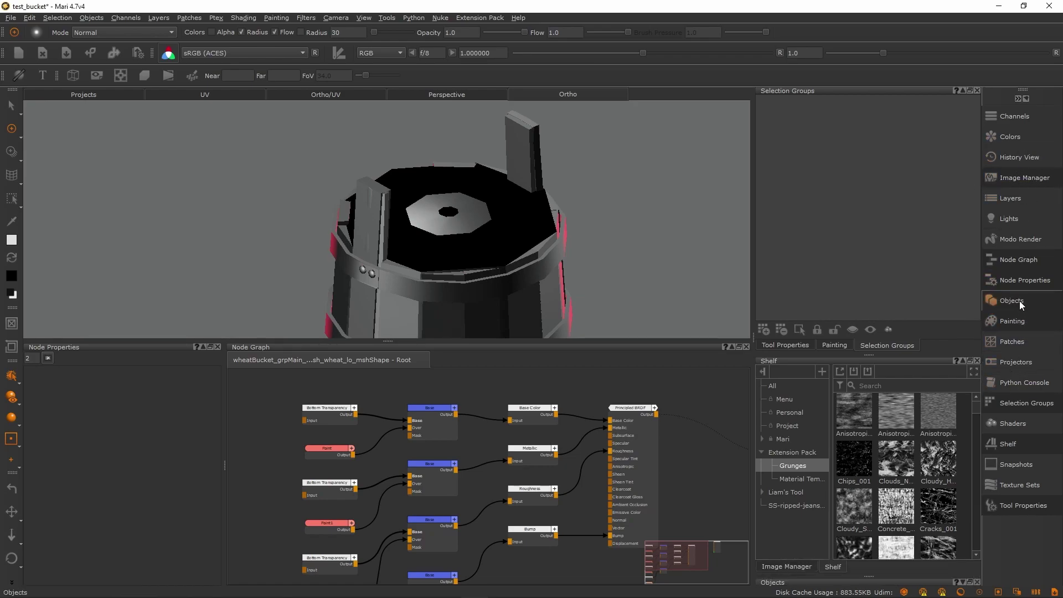
drag(805, 469, 497, 159)
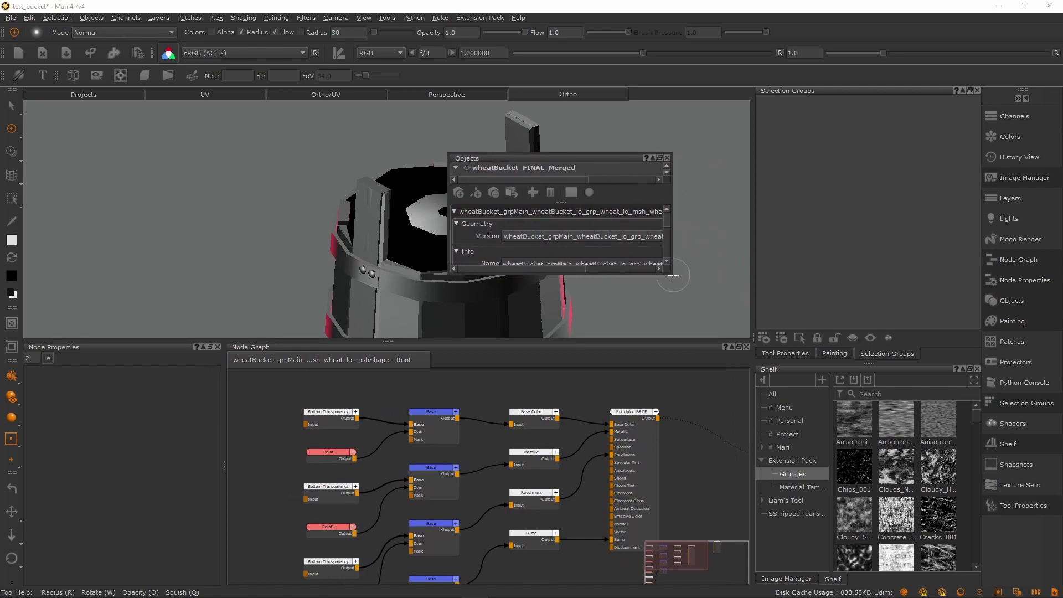
drag(672, 273, 763, 475)
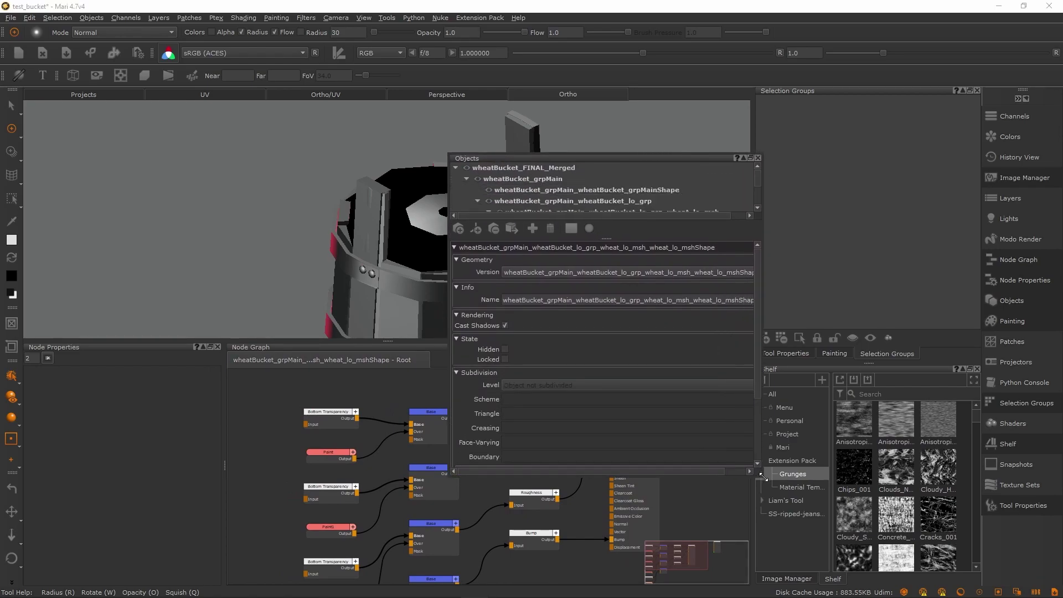
Select wheatBucket_grpMain in the object hierarchy, keep it expanded and collapse its low-resolution group
scroll(531, 192, down, 2)
scroll(556, 191, up, 3)
click(527, 179)
click(467, 178)
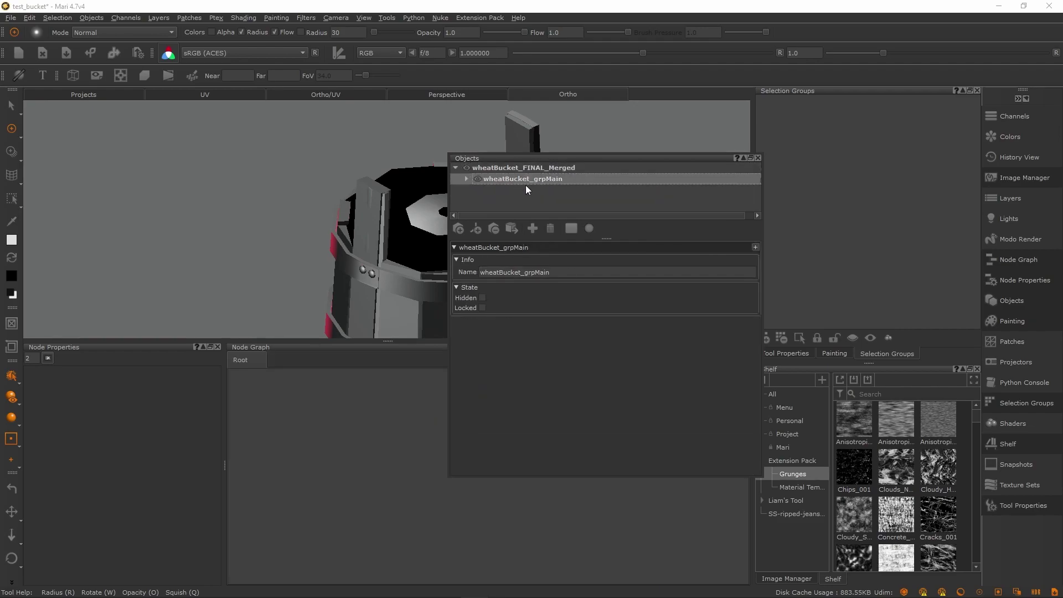
click(467, 179)
click(479, 200)
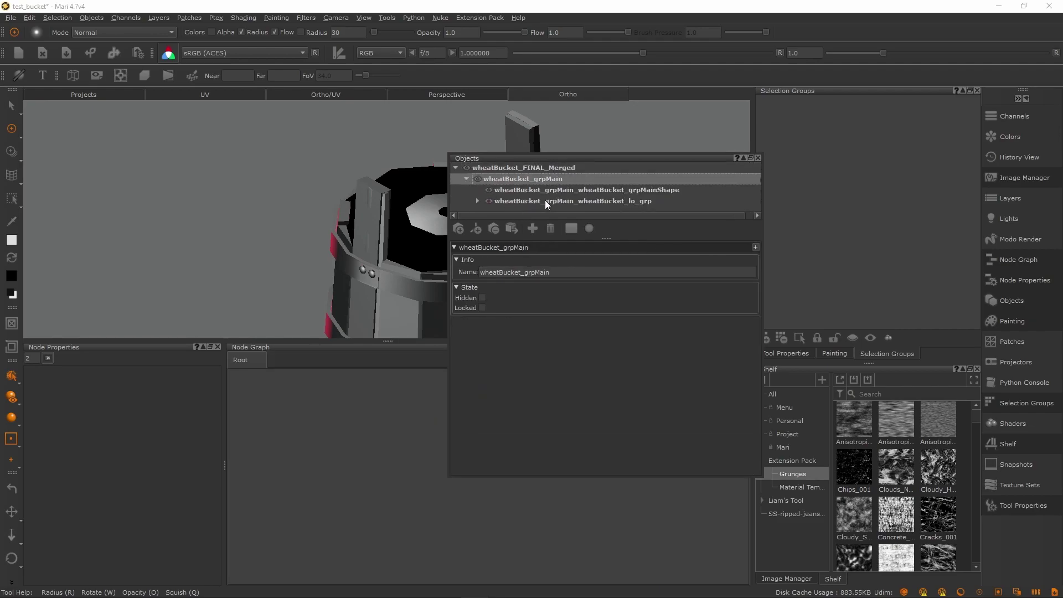
Hide the low-resolution group wheatBucket_grpMain_wheatBucket_lo_grp and select wheatBucket_grpMain_wheatBucket_grpMainShape
click(514, 201)
right_click(514, 200)
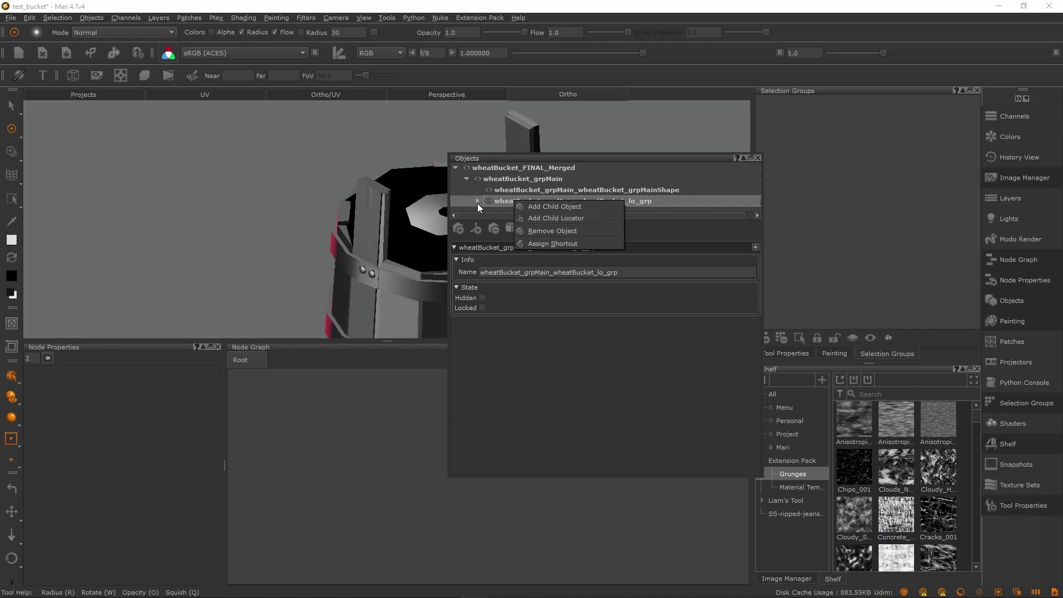
click(539, 198)
click(507, 188)
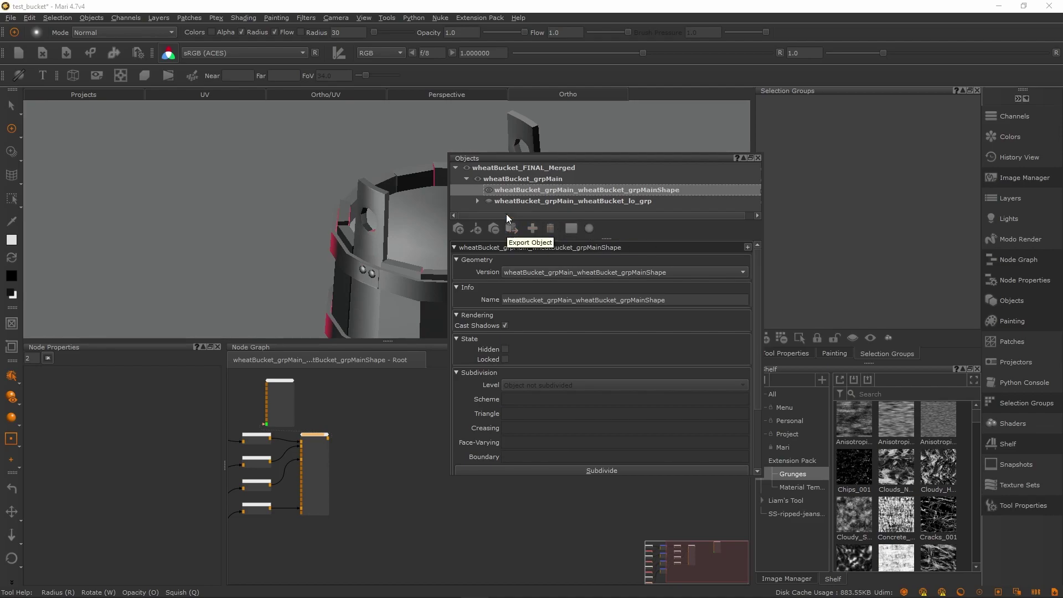
Look through the object commands available for wheatBucket_grpMain_wheatBucket_grpMainShape, including its Duplicate and Subdivision options
right_click(509, 197)
click(511, 191)
right_click(510, 191)
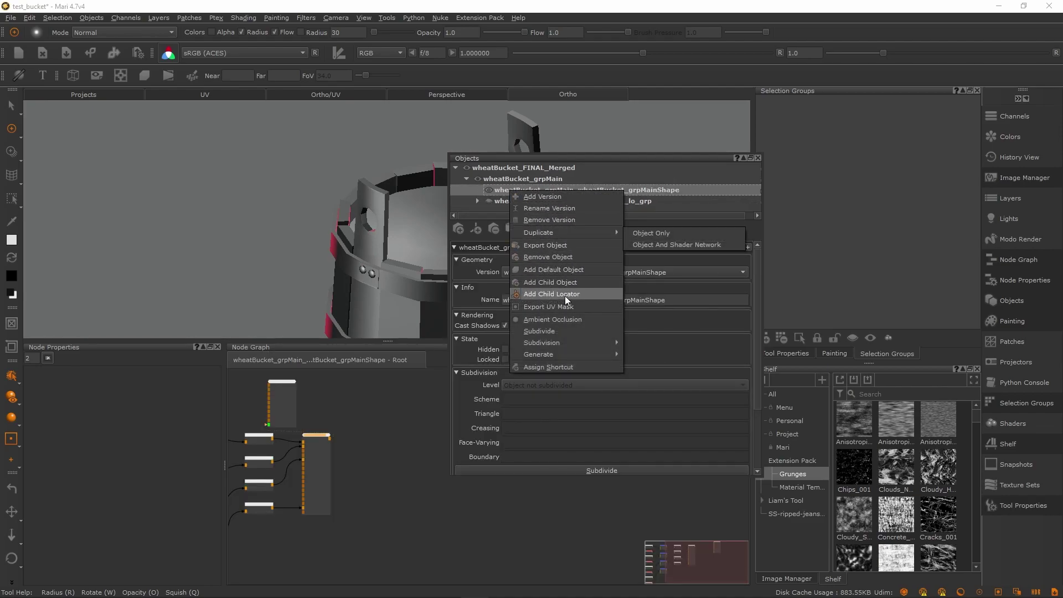
mouse_move(573, 344)
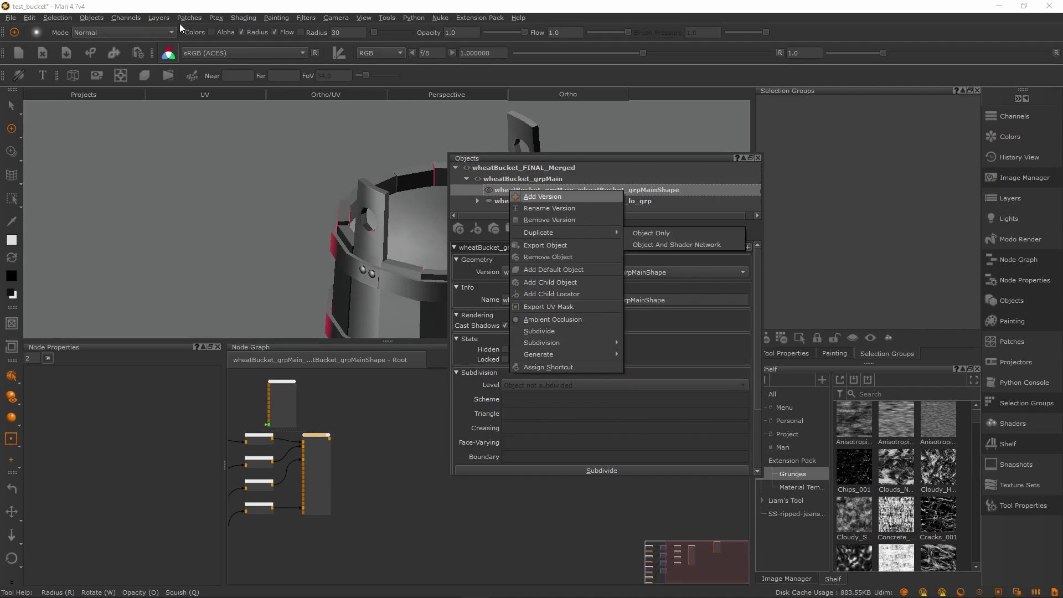
Review the Subdivide Geometry settings for the main shape, leave without subdividing and move the Objects palette off the bucket
click(95, 18)
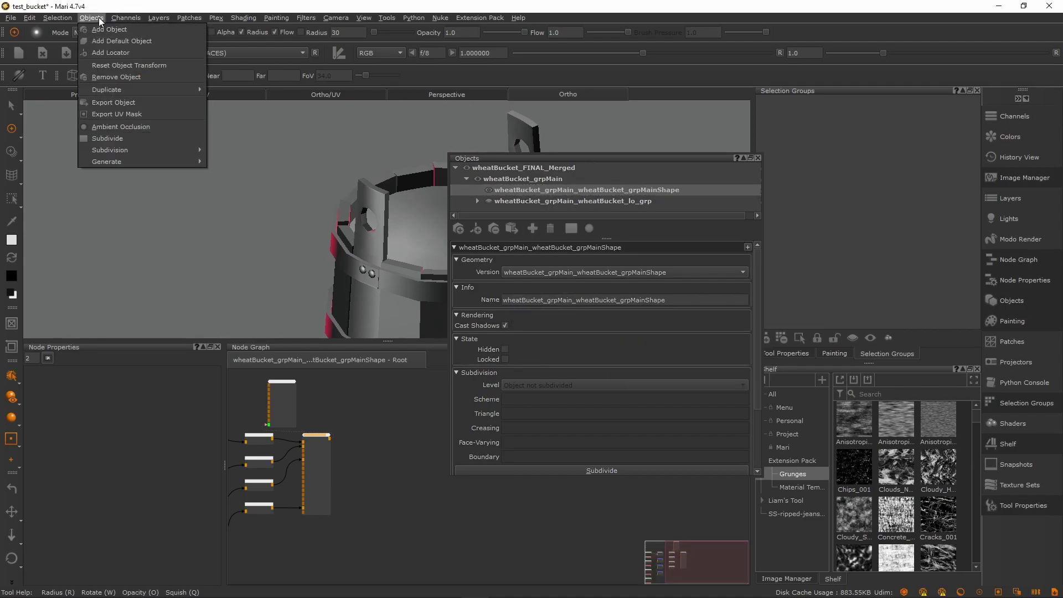
click(145, 138)
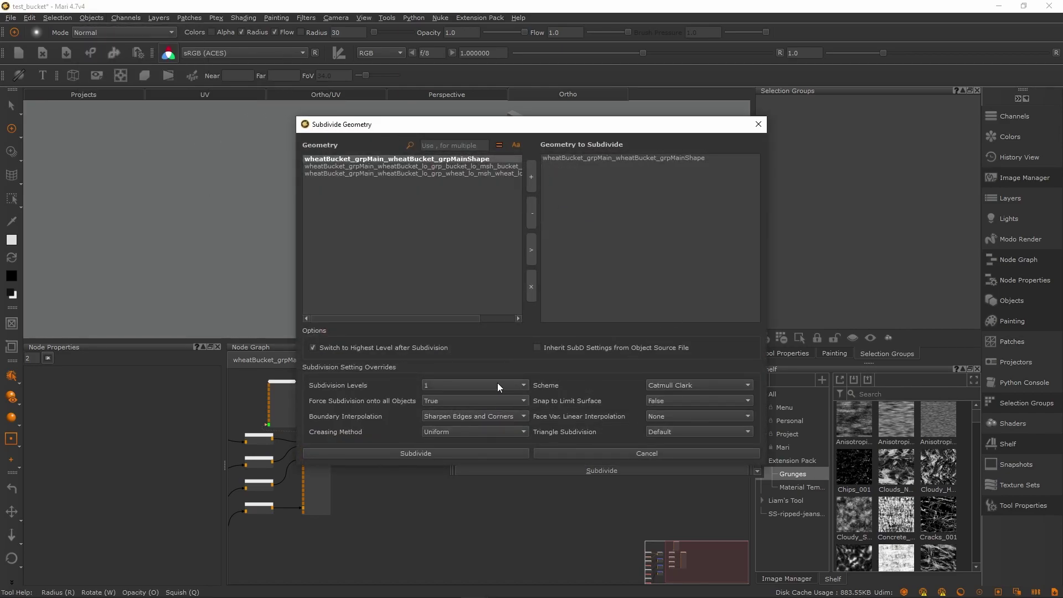
drag(400, 126, 360, 137)
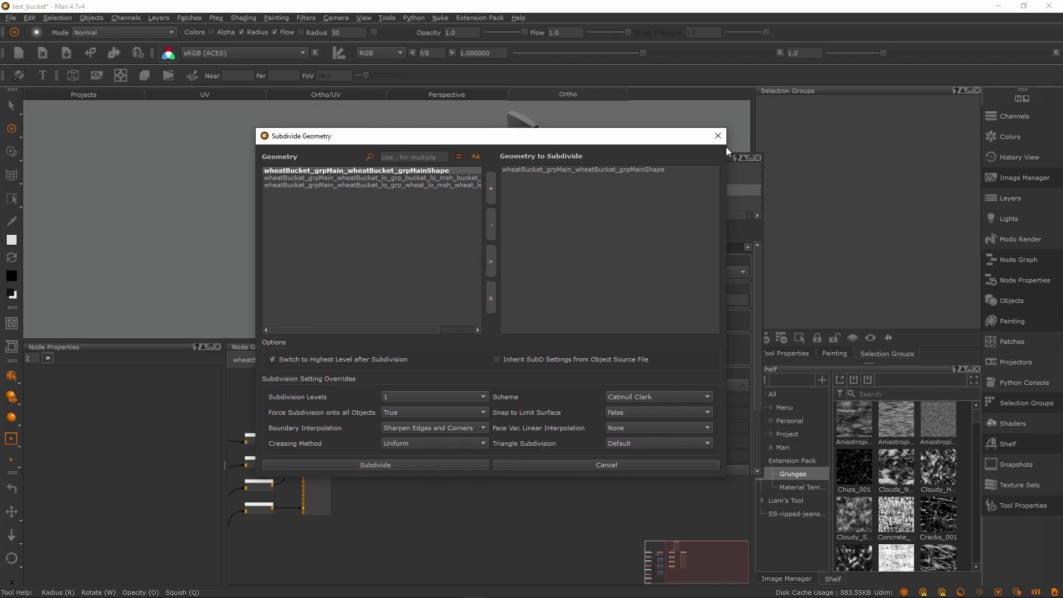
click(718, 136)
drag(513, 156, 623, 156)
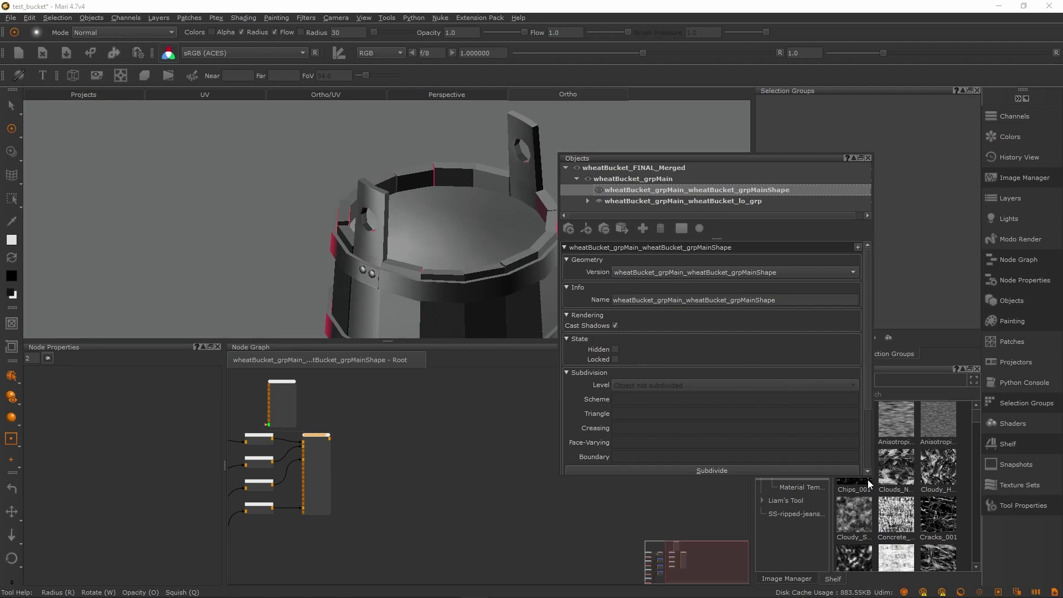
Enlarge the Objects palette and review the settings of wheatBucket_grpMain
drag(869, 483, 963, 559)
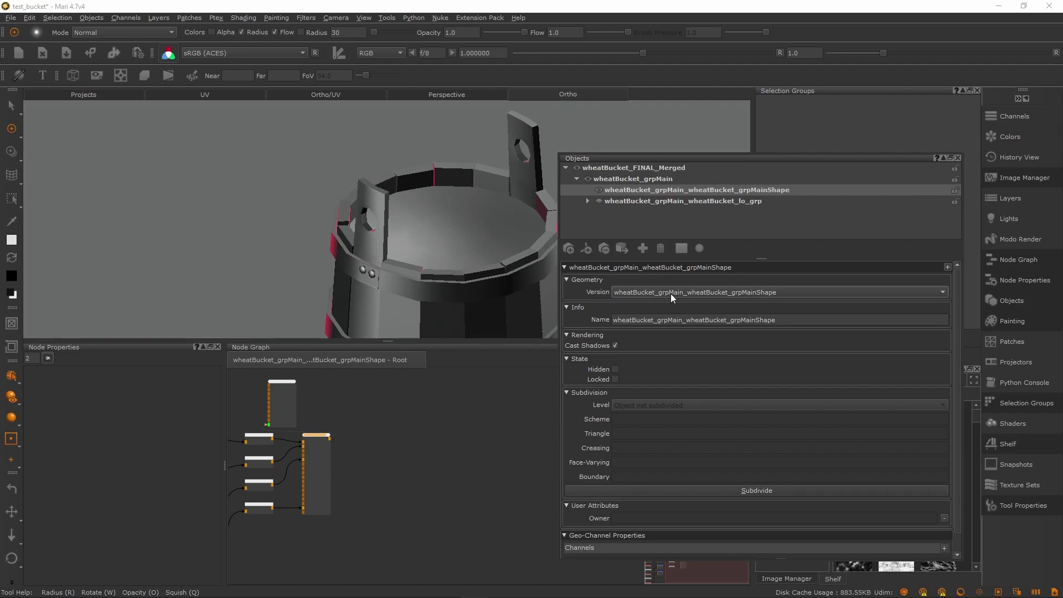
click(626, 178)
click(578, 179)
right_click(618, 178)
click(576, 179)
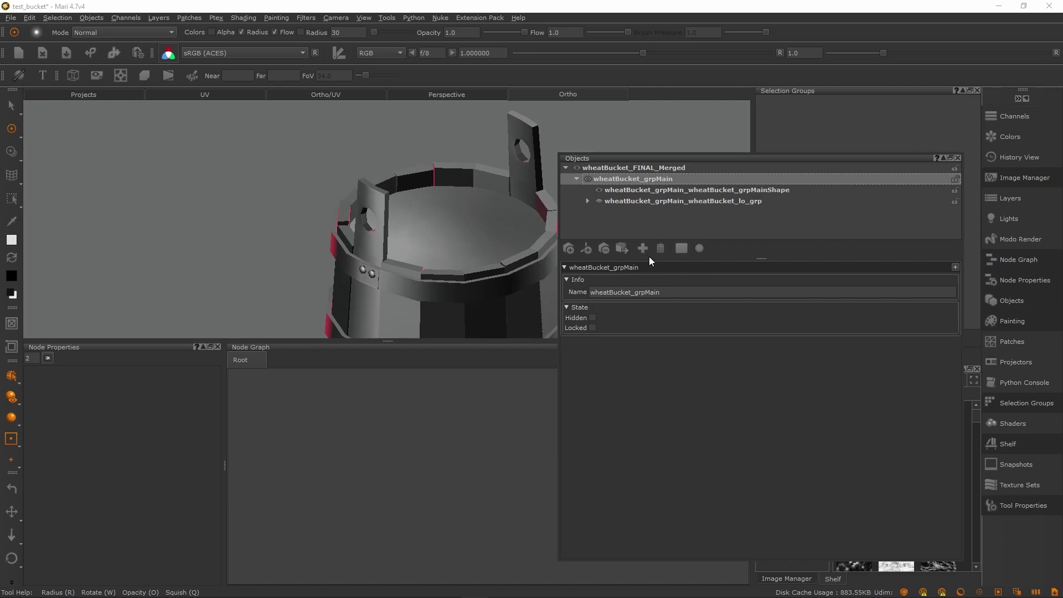
Examine the commands and properties of the top-level object wheatBucket_FINAL_Merged, collapsing its hierarchy
click(640, 169)
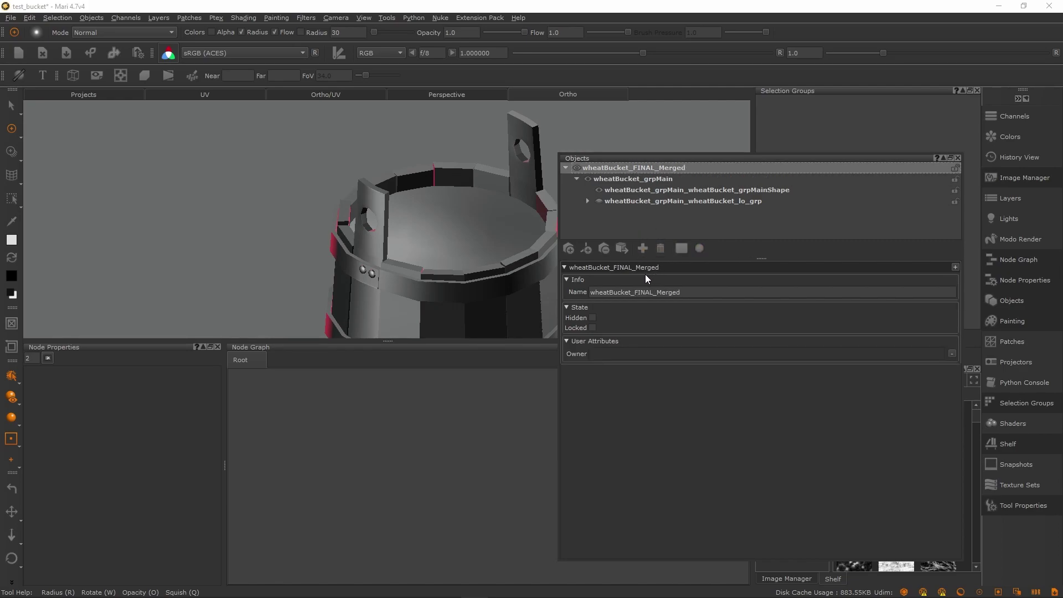
right_click(609, 169)
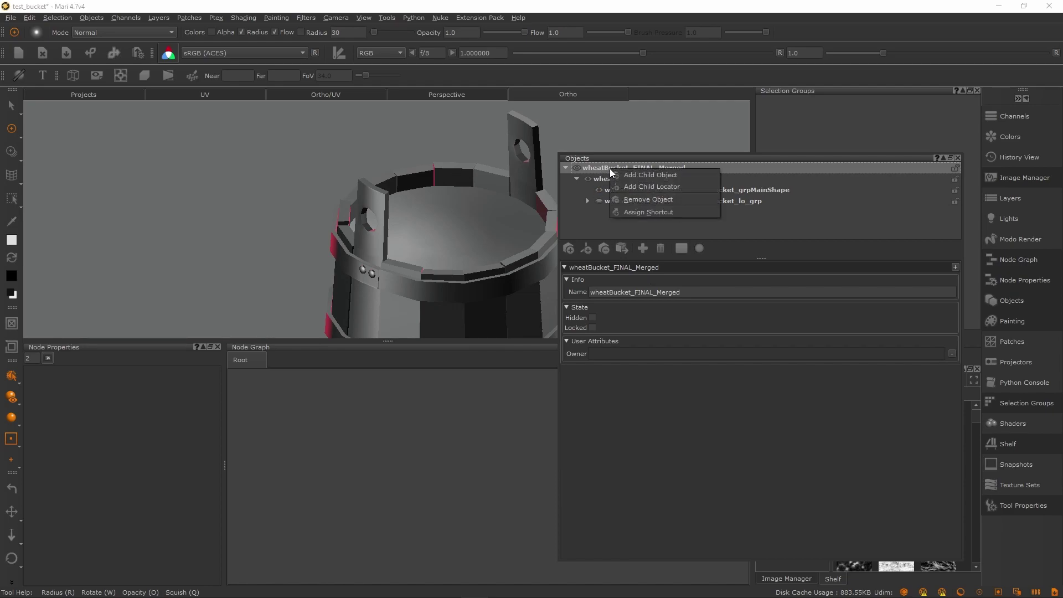
click(646, 248)
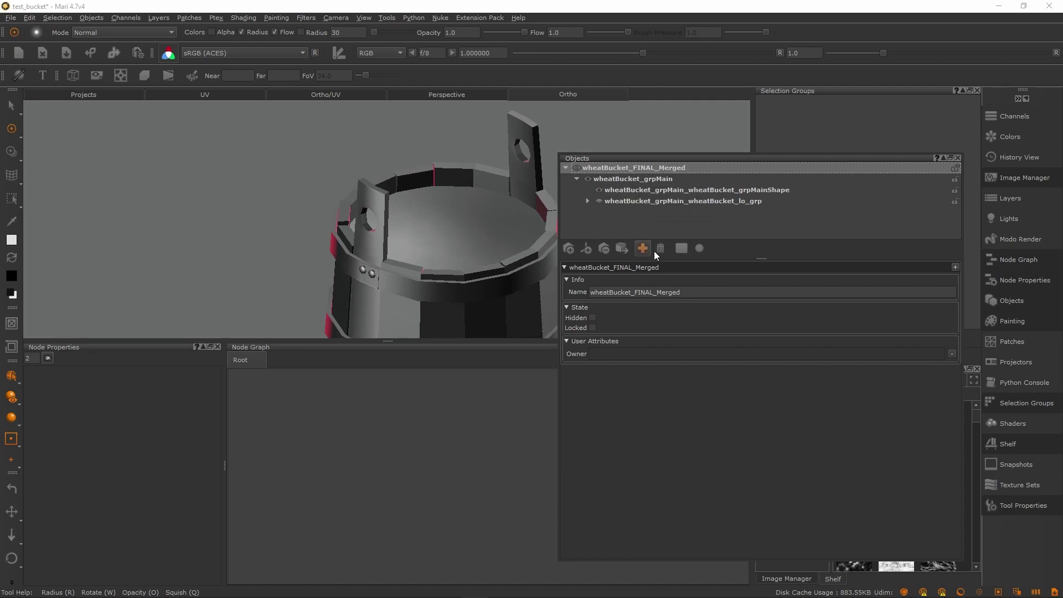
click(604, 268)
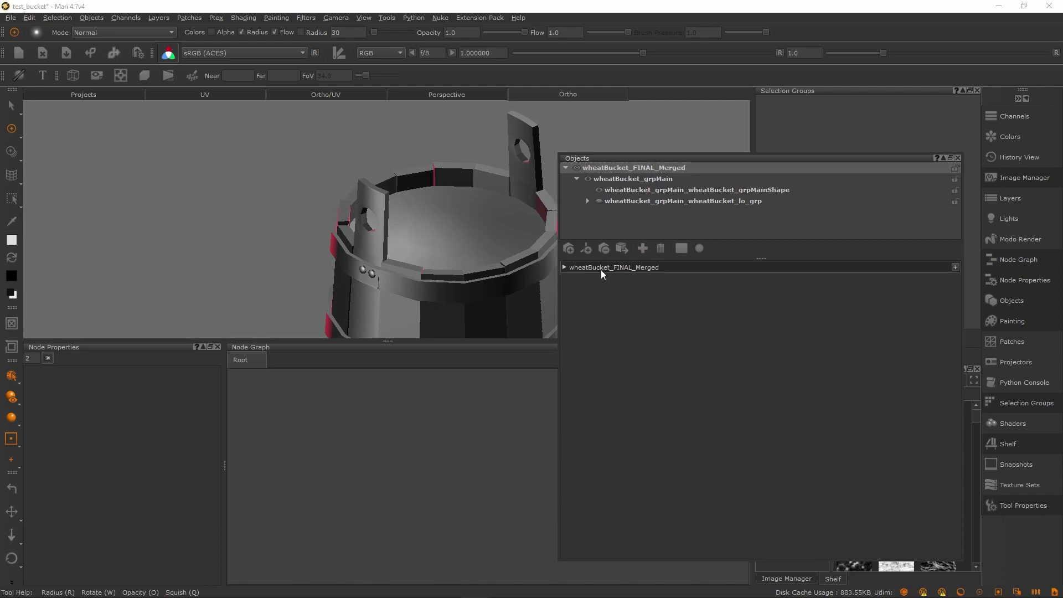
click(610, 178)
click(577, 178)
click(565, 168)
click(633, 171)
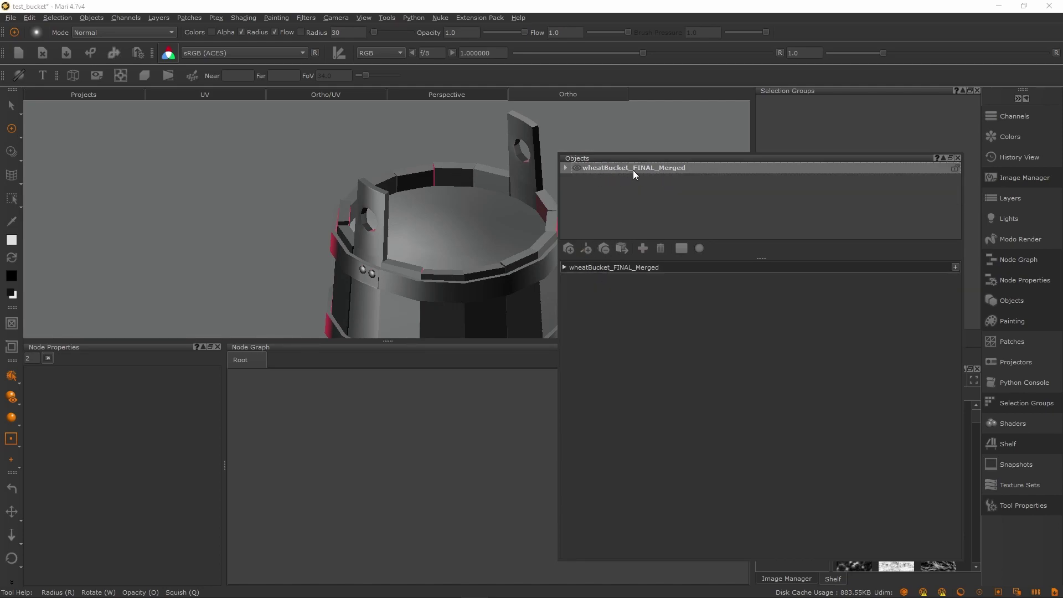
click(608, 267)
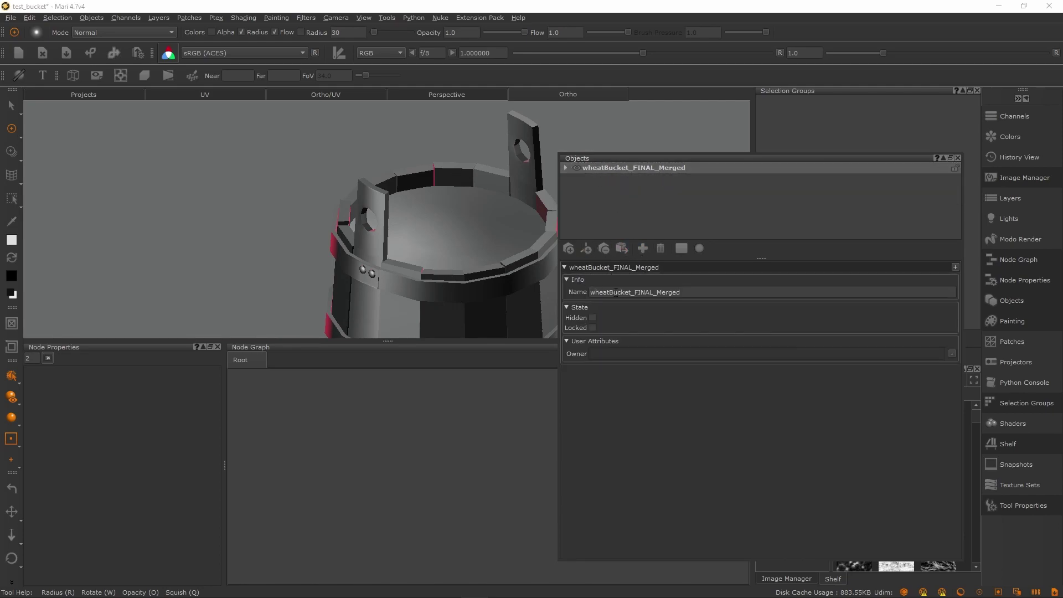
Expand wheatBucket_FINAL_Merged, select wheatBucket_grpMain and put the Objects palette away
click(565, 167)
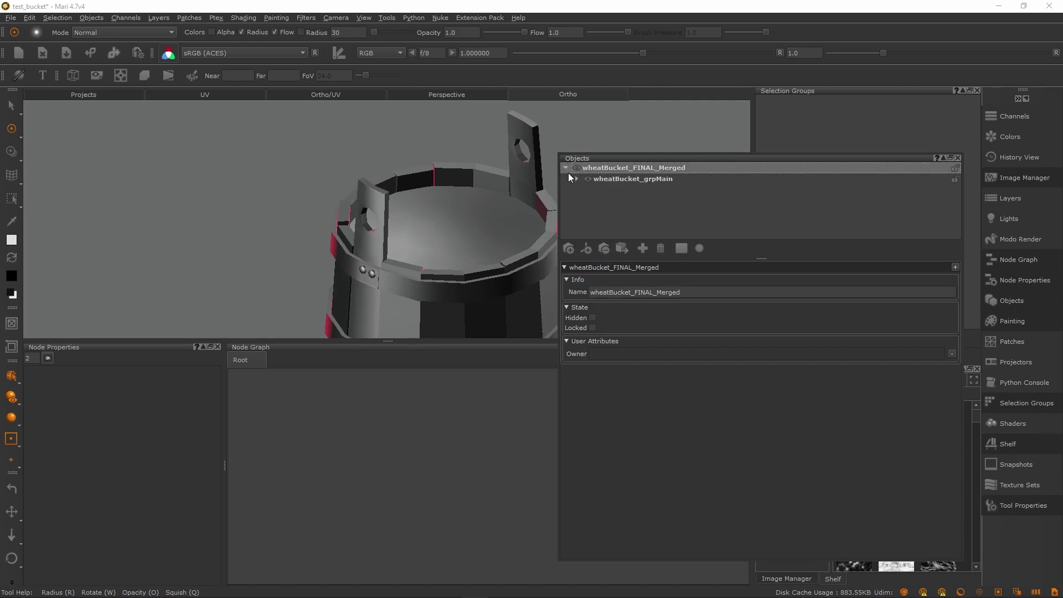
click(625, 179)
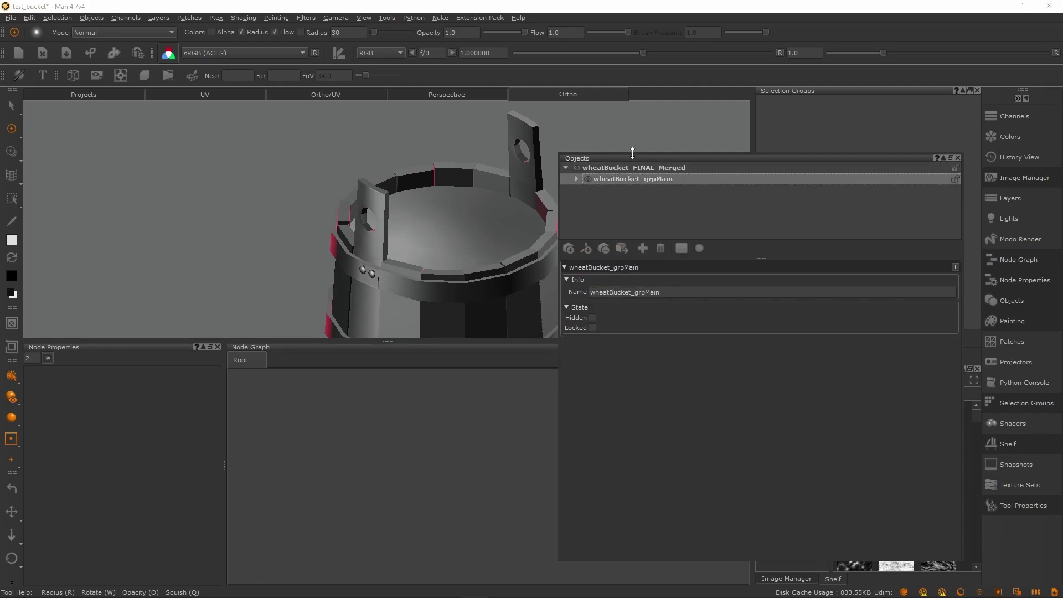
drag(623, 160, 658, 163)
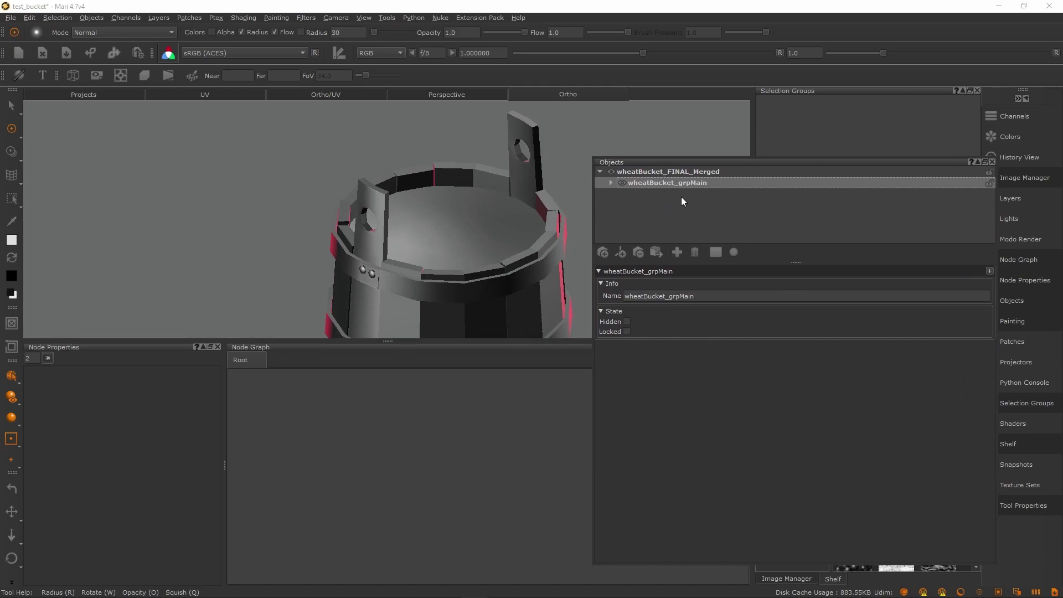
click(992, 162)
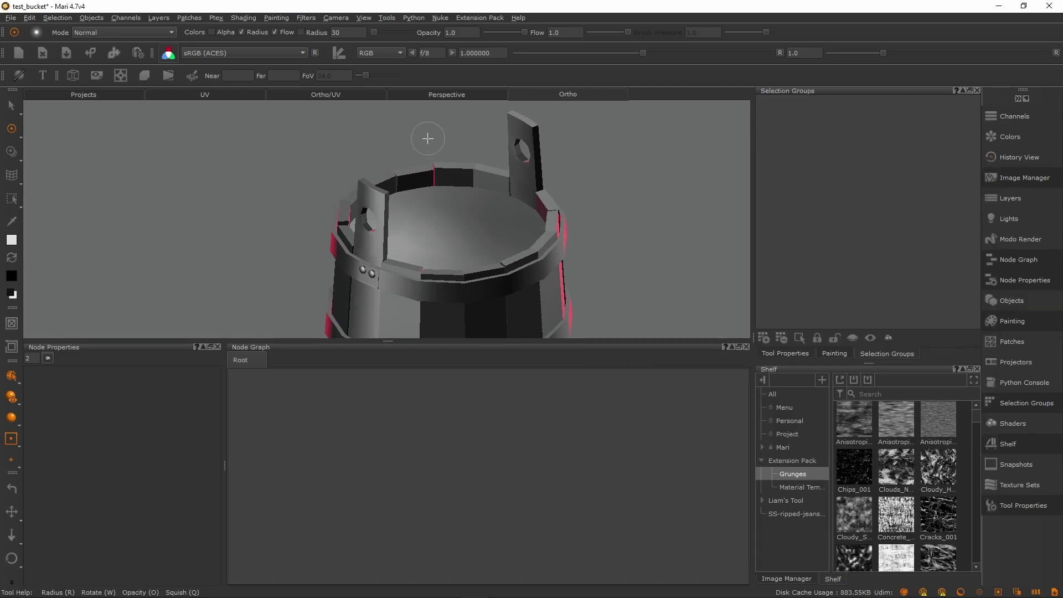
Show the project gallery and bring back the Objects palette with wheatBucket_grpMain_wheatBucket_grpMainShape selected
click(129, 93)
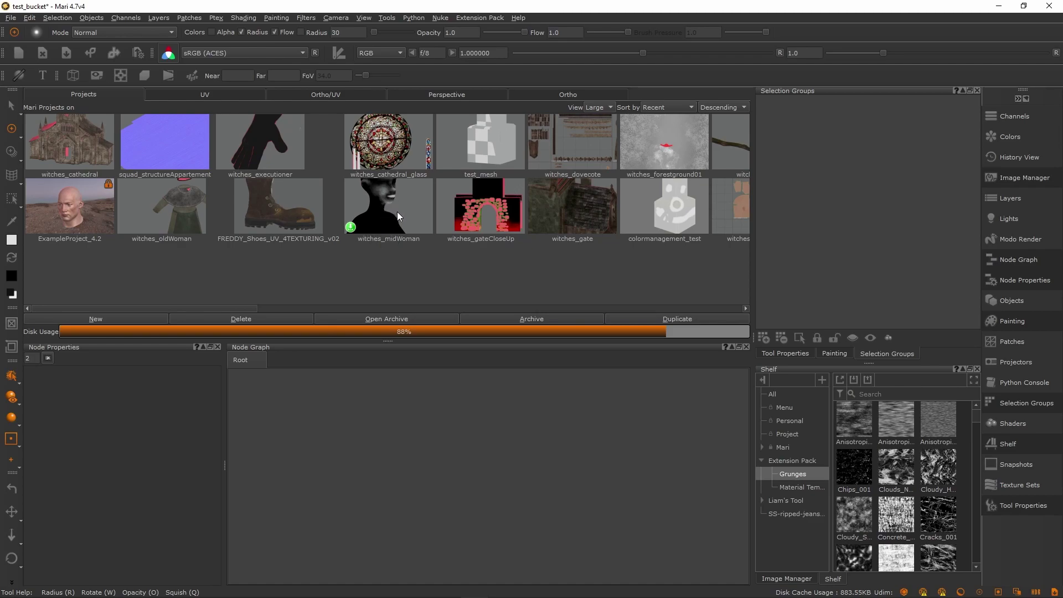
click(1012, 301)
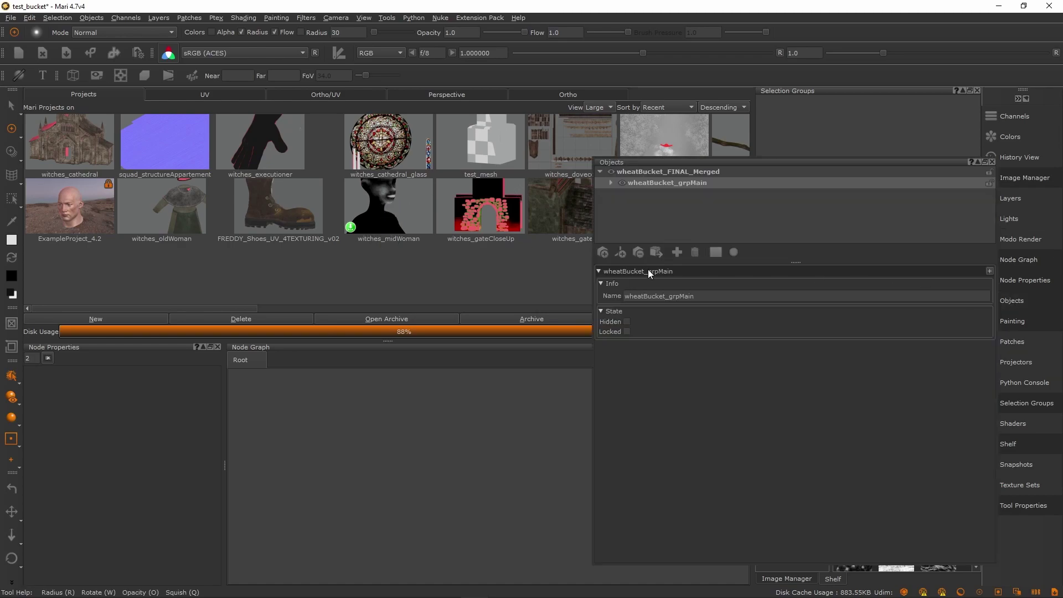
click(611, 184)
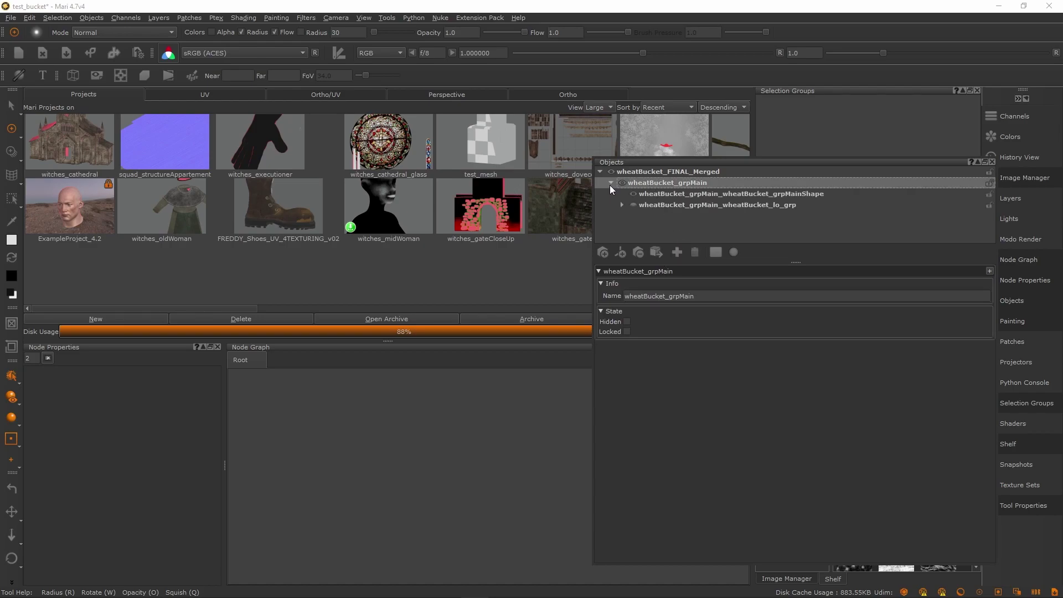
click(615, 269)
click(667, 194)
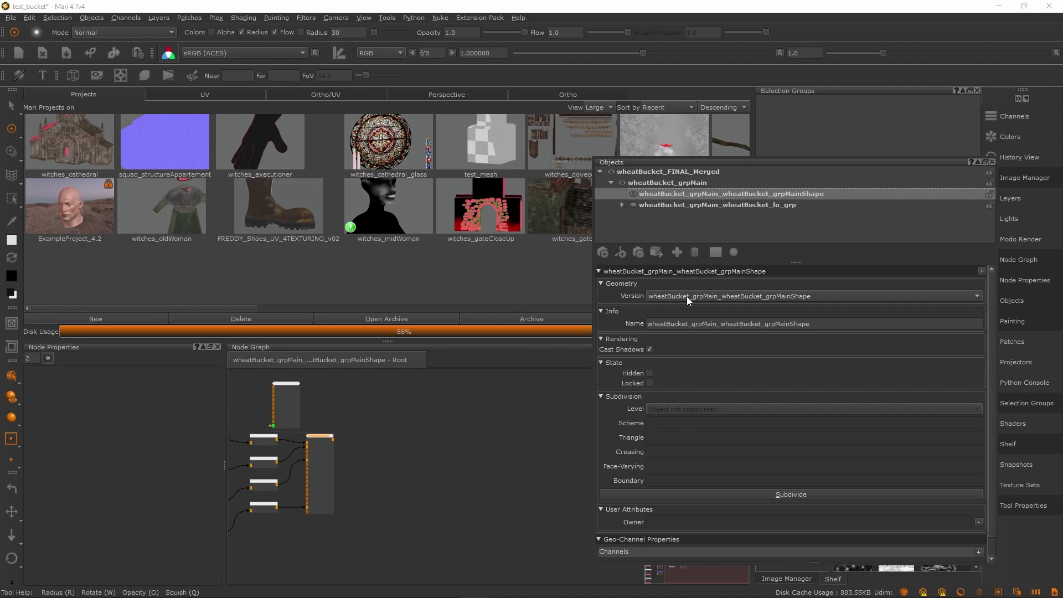
Compare the settings of wheatBucket_FINAL_Merged, wheatBucket_grpMain, its low-resolution group and the main shape, including the geometry version
click(686, 296)
click(746, 204)
click(680, 195)
click(664, 171)
click(666, 183)
click(659, 194)
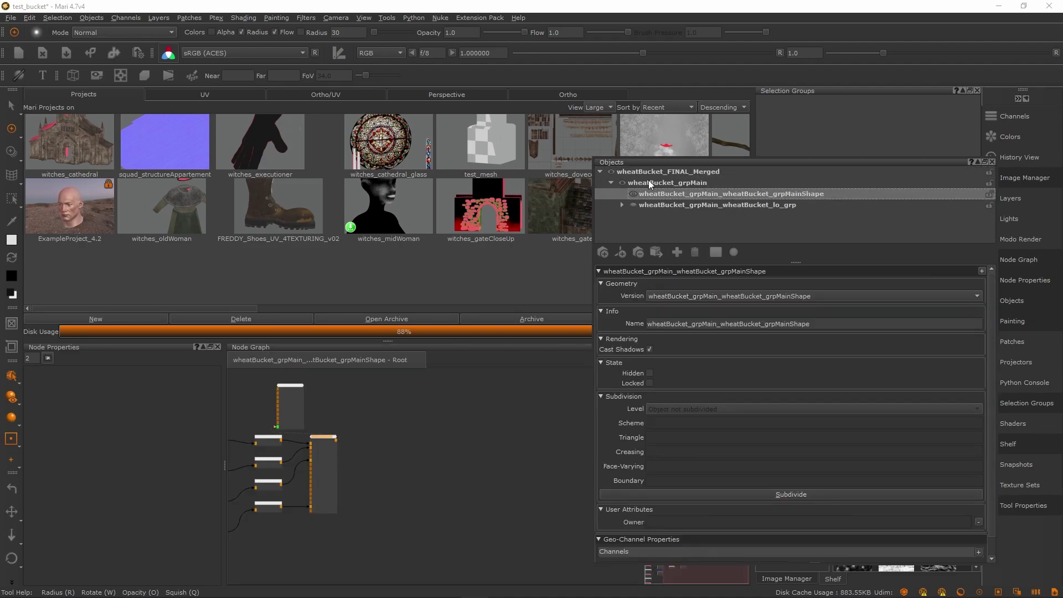
click(639, 172)
click(649, 182)
click(666, 203)
click(666, 195)
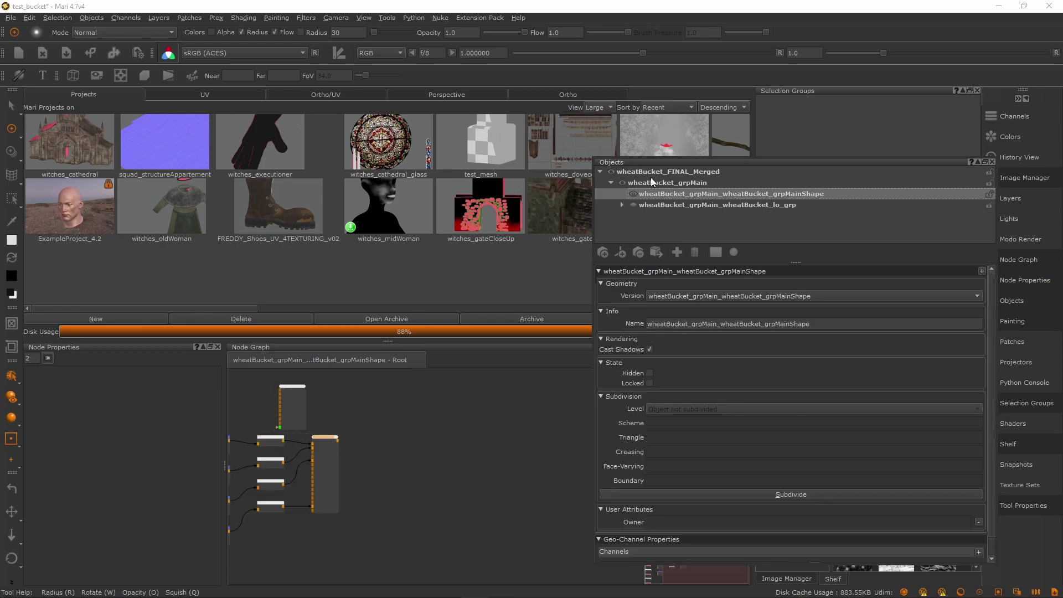
click(651, 172)
click(658, 194)
click(665, 205)
click(671, 194)
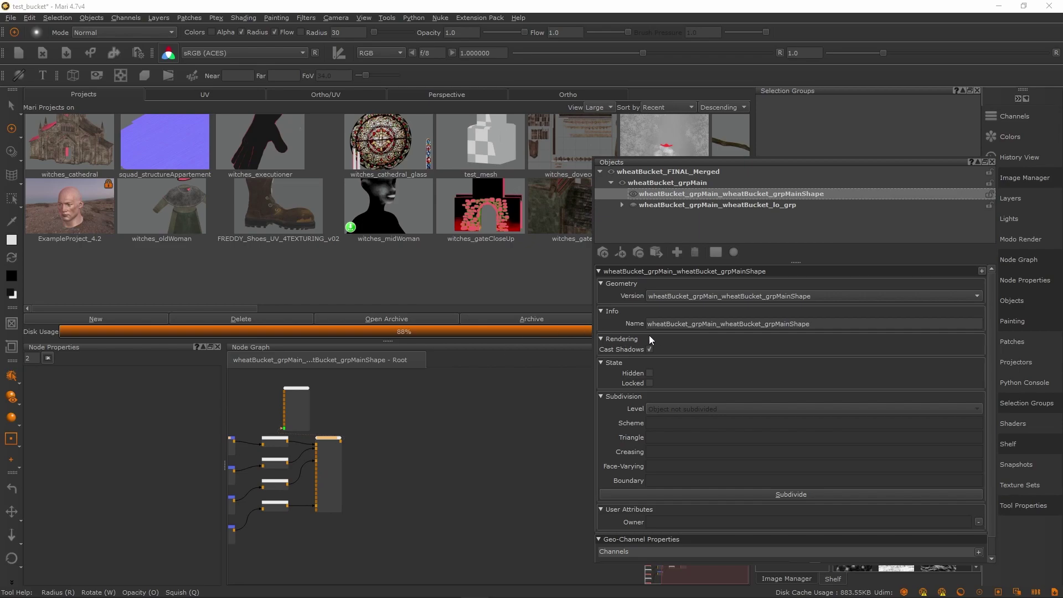
Subdivide the main shape at level 1 with the Catmull Clark scheme and show it in the Ortho view
scroll(651, 344, down, 1)
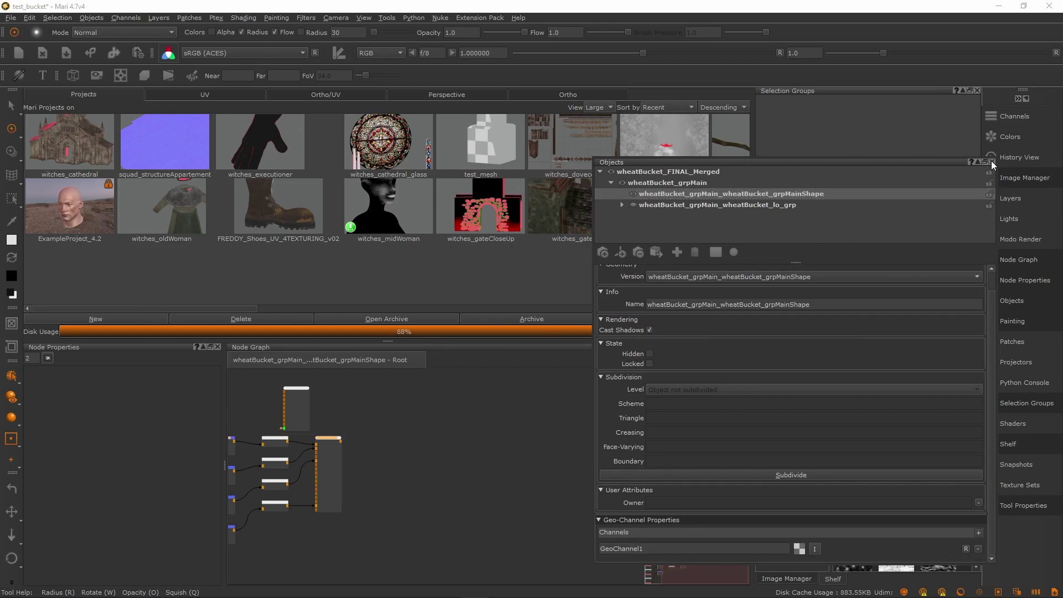
click(805, 475)
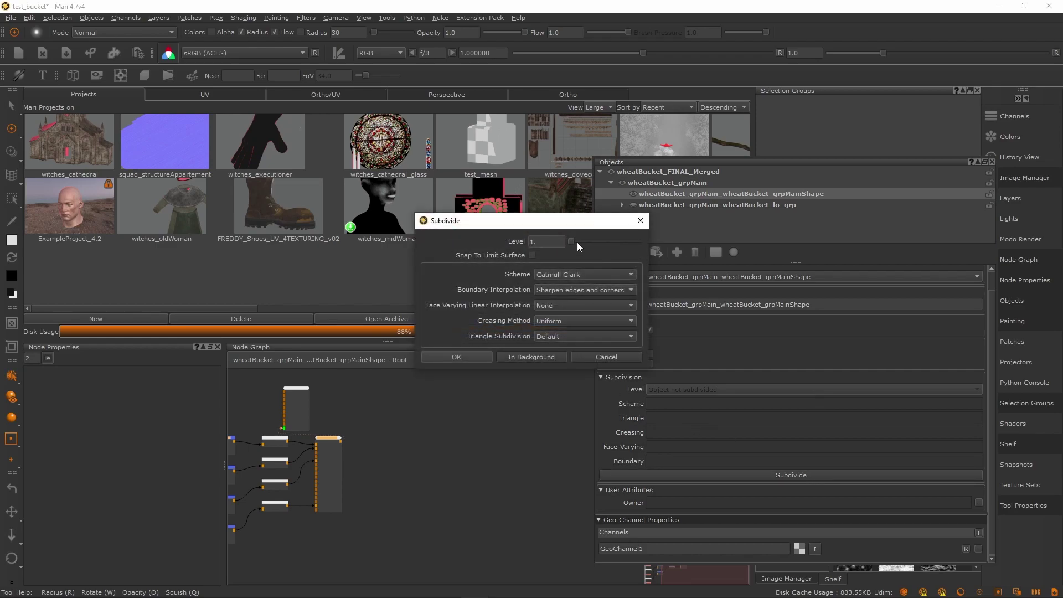
click(572, 243)
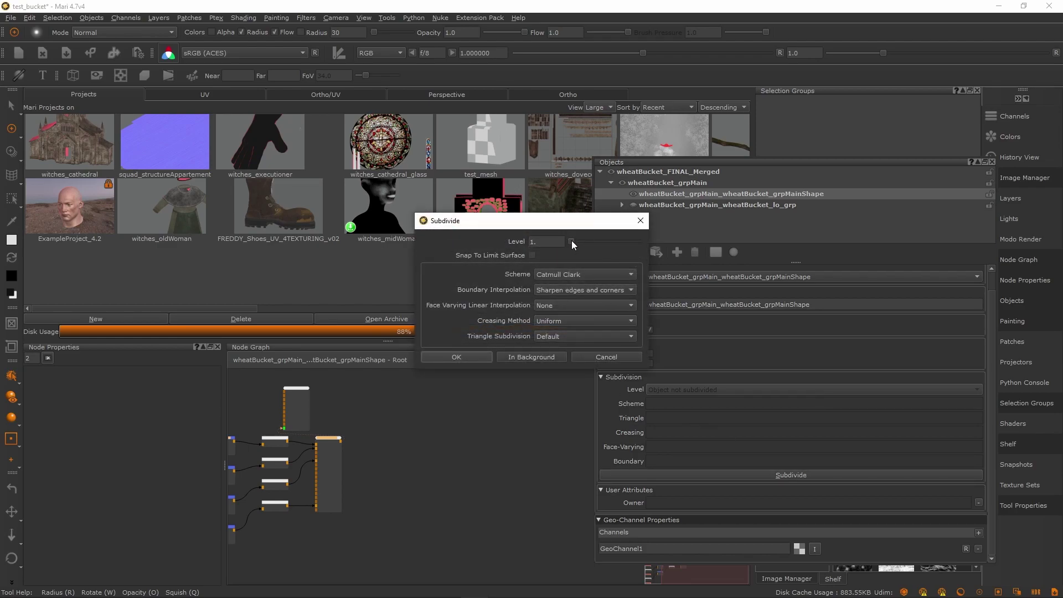
click(472, 358)
click(586, 93)
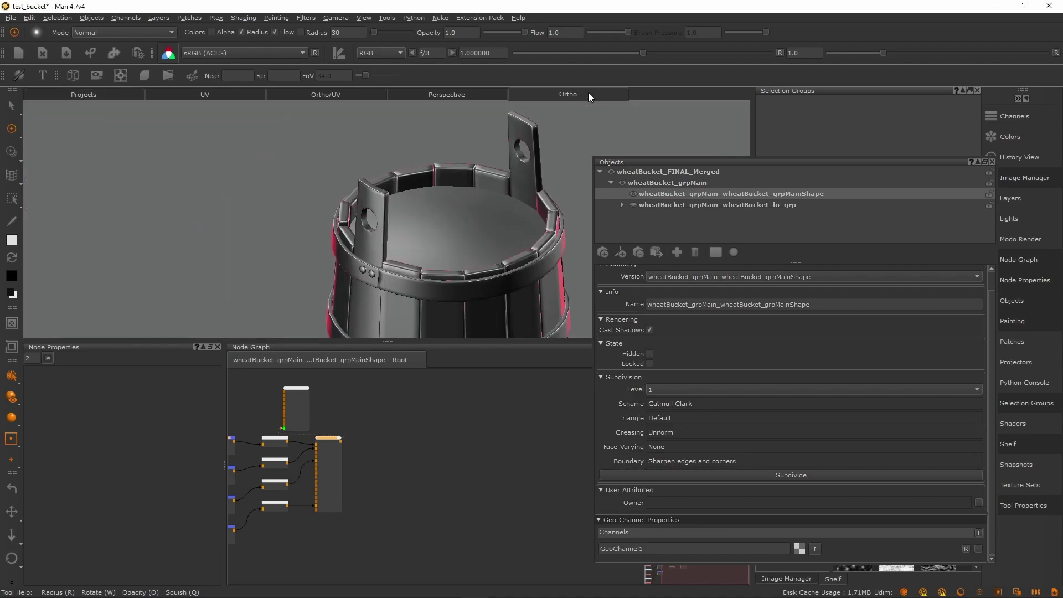
Switch the main shape's subdivision level to 0 and back to 1 to compare the bucket's smoothness
alt+middle_drag(489, 251, 440, 111)
alt+drag(470, 232, 423, 240)
scroll(467, 222, up, 3)
click(699, 386)
click(671, 380)
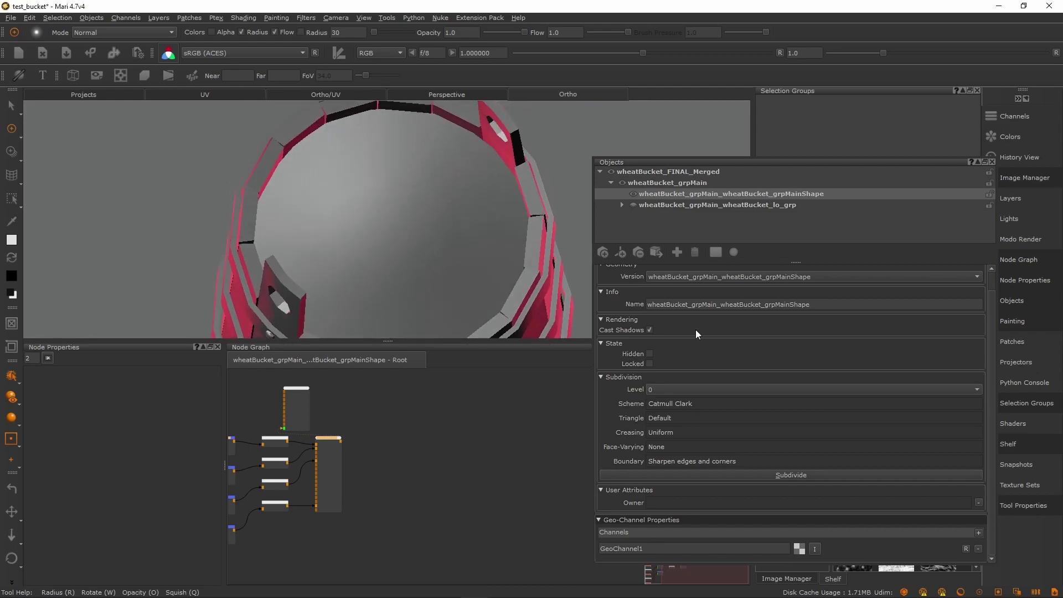
click(684, 390)
click(663, 400)
alt+drag(502, 288, 504, 242)
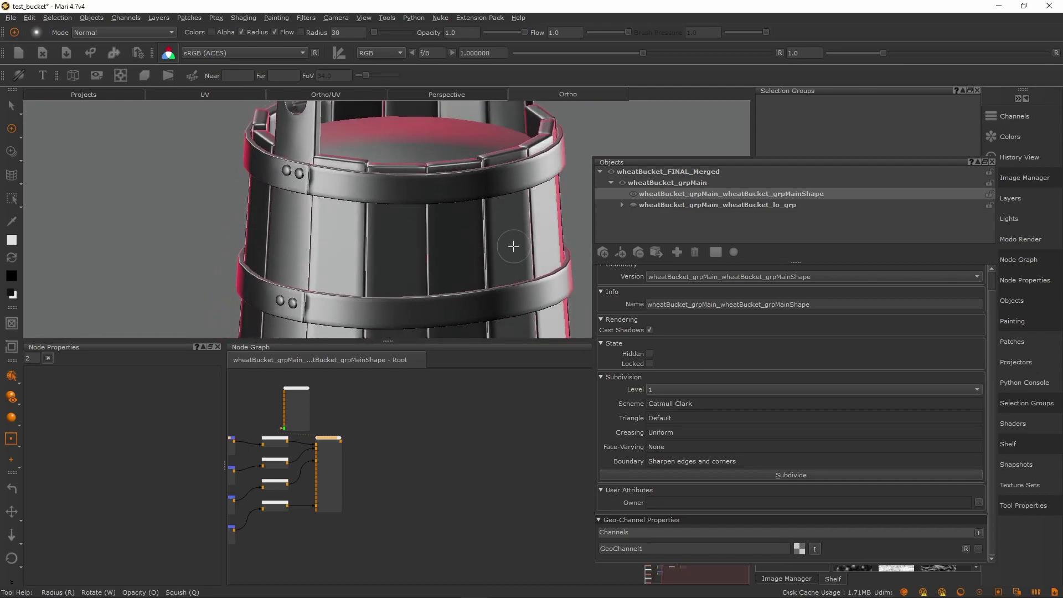
alt+right_drag(503, 242, 402, 297)
alt+drag(402, 296, 402, 238)
Hide wheatBucket_grpMain, show it again together with its low-resolution group, and close the Objects palette
click(622, 183)
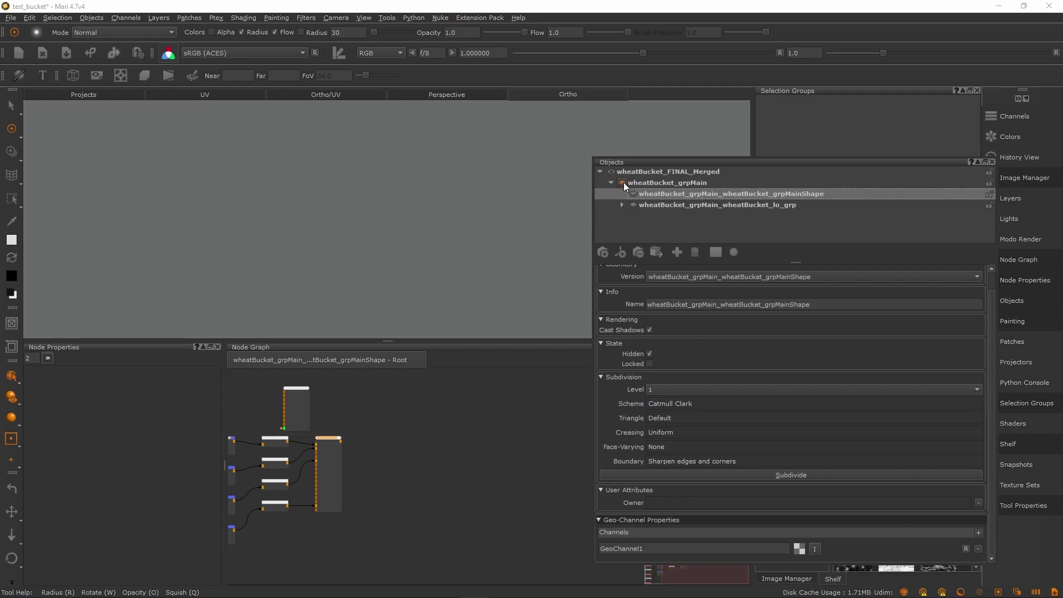
click(623, 183)
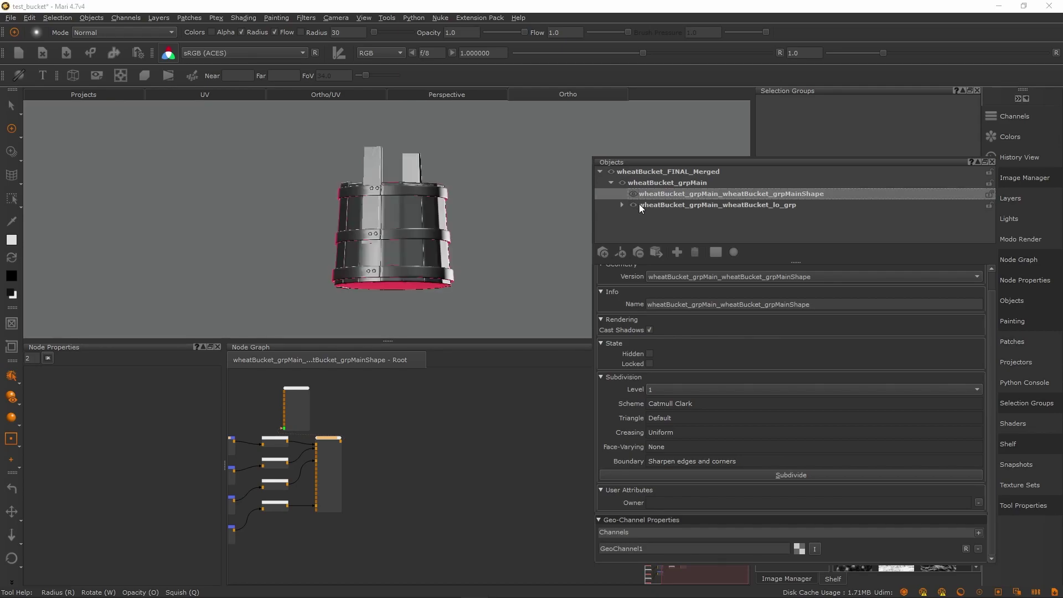
click(992, 163)
alt+drag(494, 176, 483, 228)
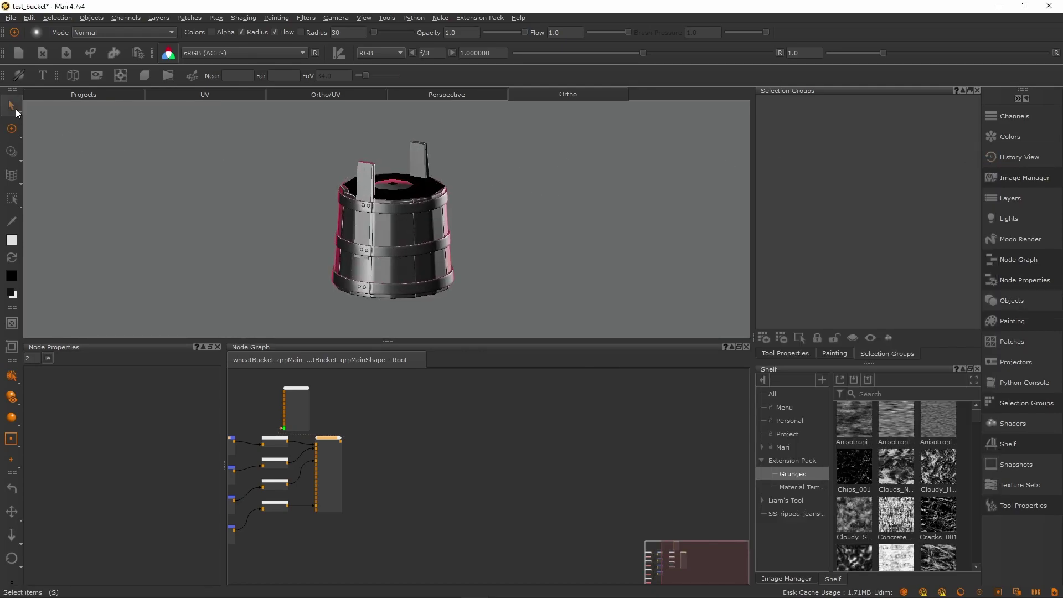
Activate the Select tool in Smart Selection Mode and pick the patch on the front of the bucket
click(13, 108)
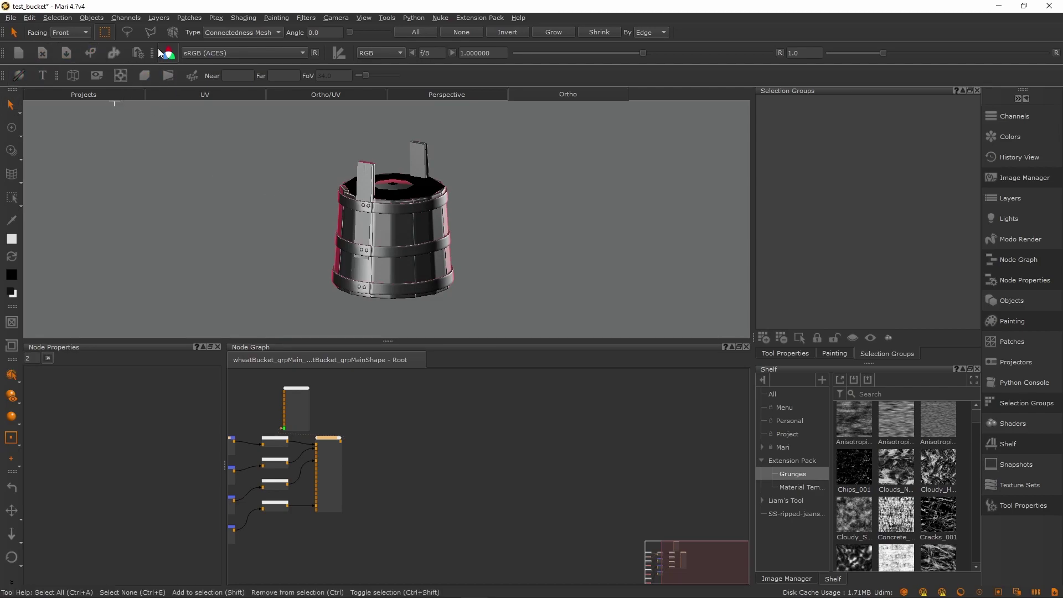
click(174, 33)
alt+middle_drag(263, 136, 259, 157)
alt+right_drag(89, 138, 176, 159)
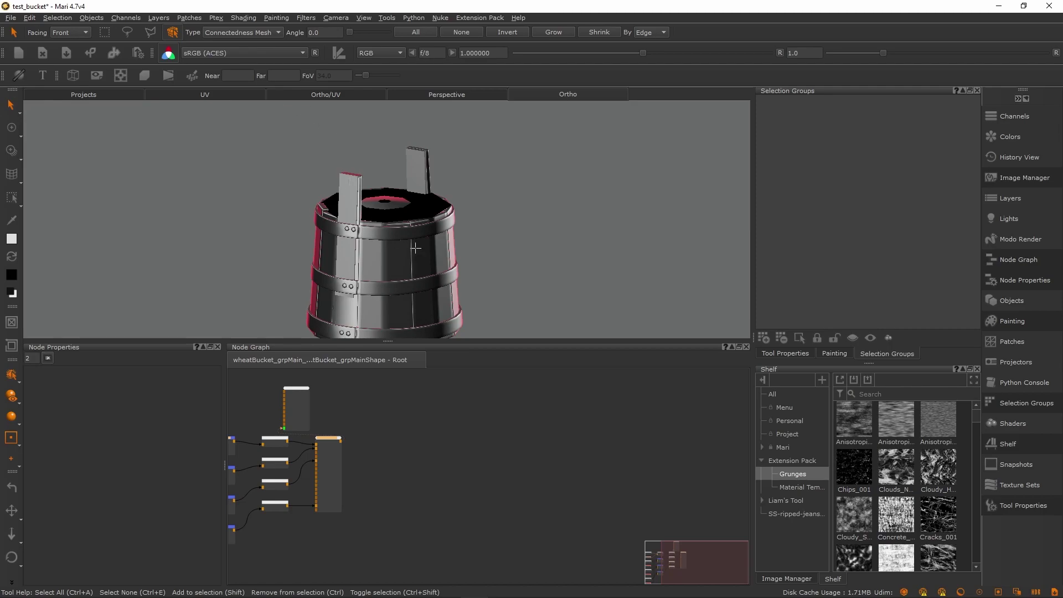
click(380, 260)
alt+drag(384, 213, 212, 203)
middle_drag(343, 232, 322, 159)
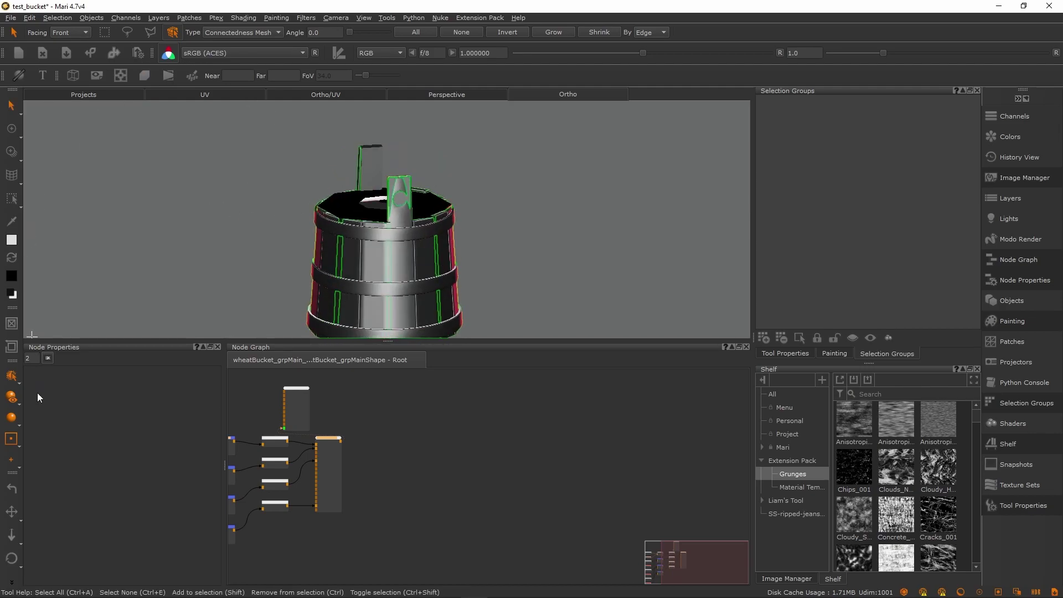
Switch to face selection, keep the Connectedness Mesh type and select two adjacent staves of the bucket
click(12, 377)
click(60, 397)
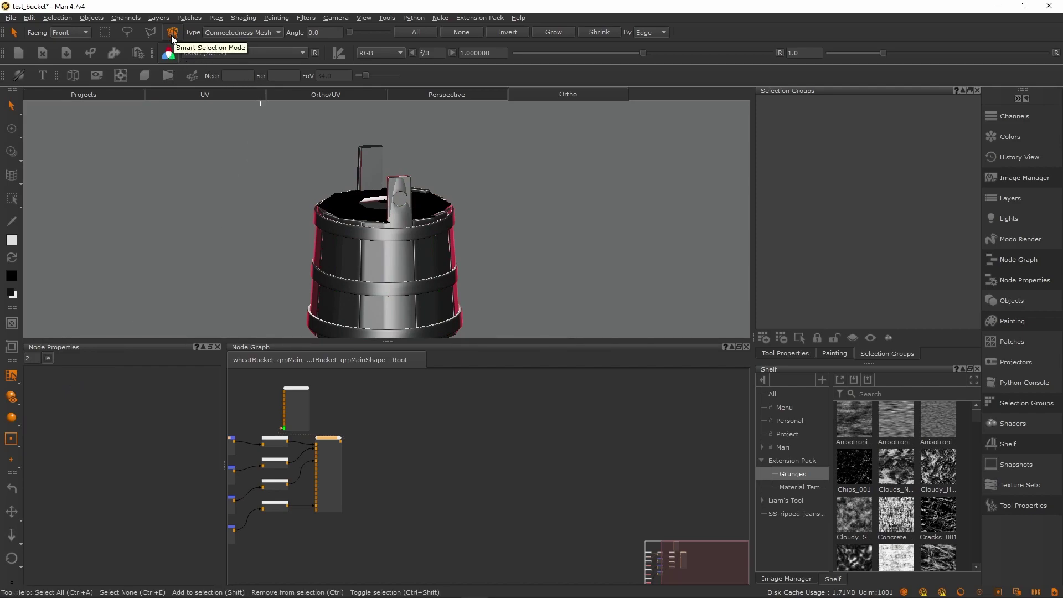
click(253, 33)
click(251, 33)
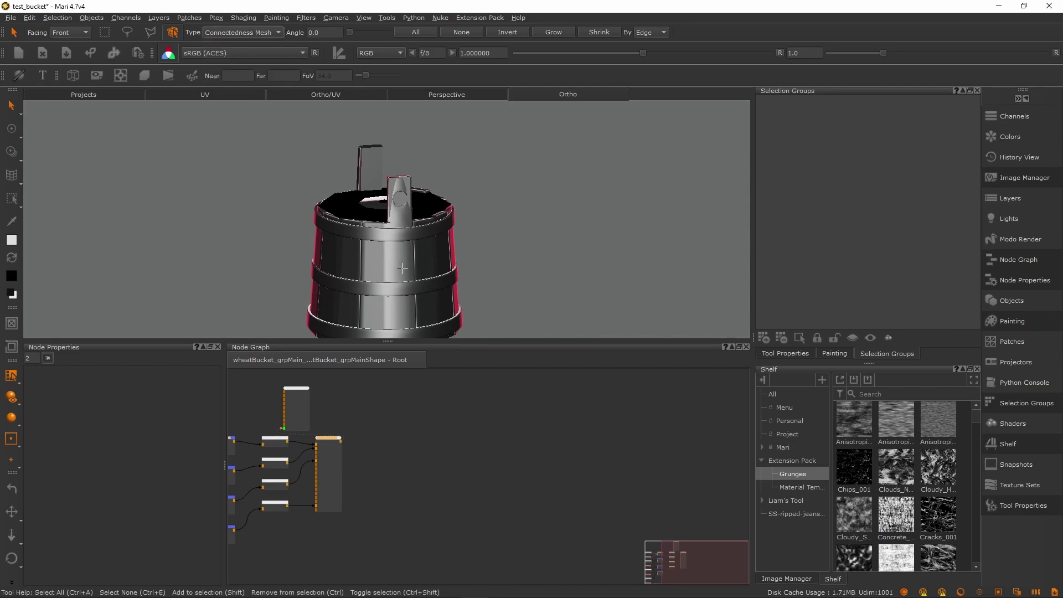
click(430, 259)
alt+drag(477, 232, 446, 257)
shift+click(453, 259)
alt+middle_drag(498, 247, 440, 240)
alt+drag(441, 240, 443, 259)
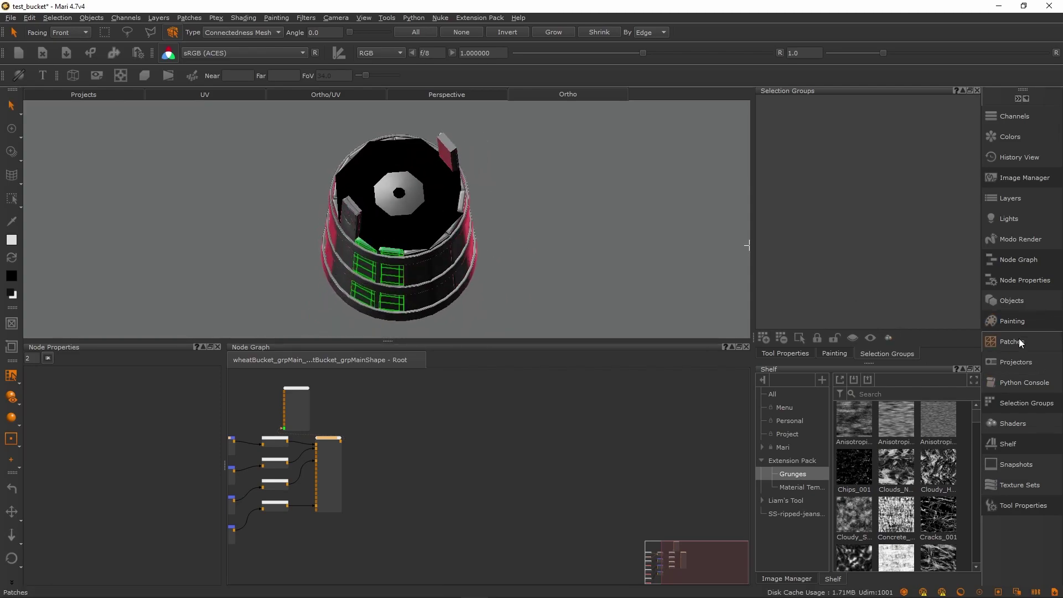
Set the main shape's subdivision level to 0 in the Objects palette and close the palette
click(1016, 301)
click(700, 391)
click(675, 377)
click(992, 161)
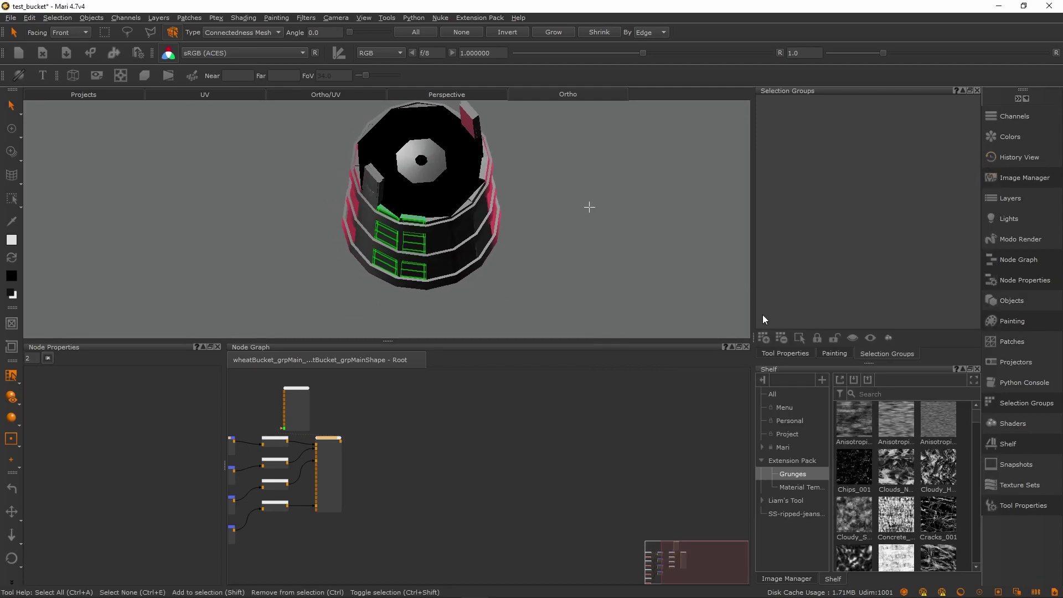
Create a selection group named planks from the selected bucket stave faces
click(764, 338)
click(762, 101)
middle_drag(497, 252, 712, 169)
Hide the wheatBucket_grpMain_wheatBucket_lo_grp object, close the Objects palette and clear the face selection
click(1004, 300)
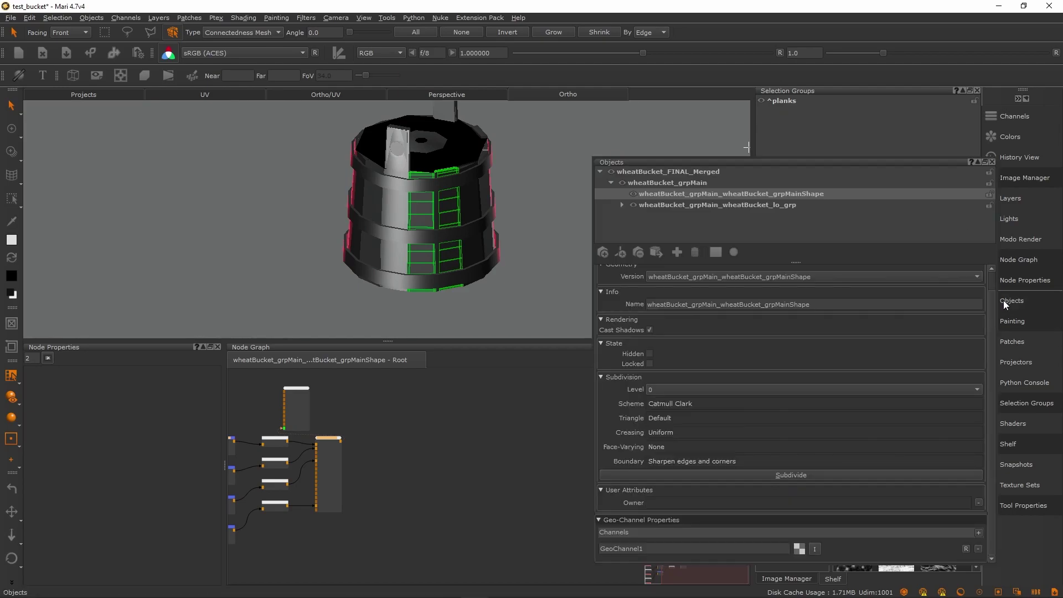
click(633, 204)
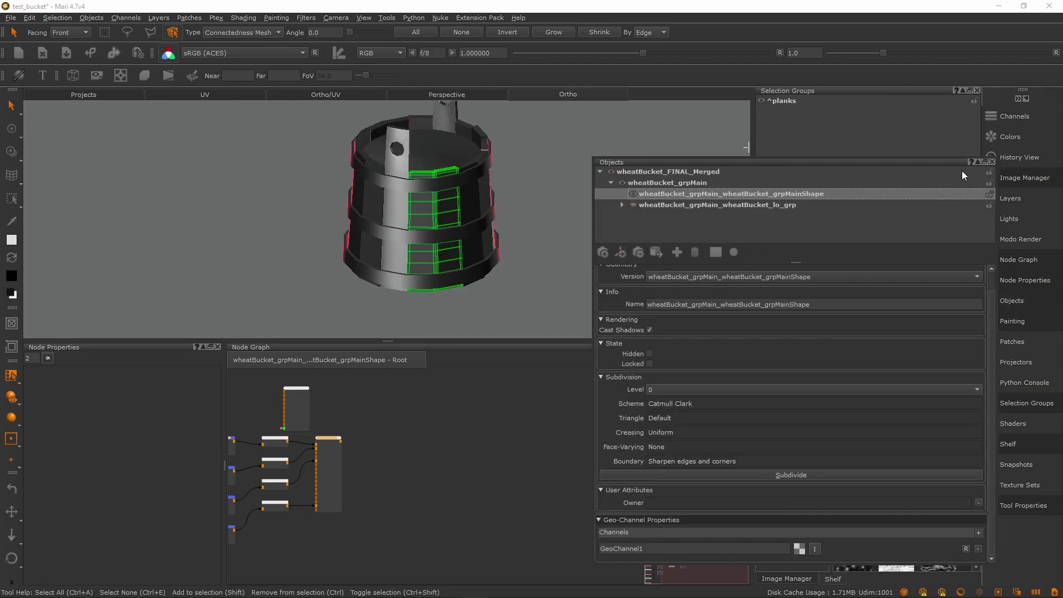
click(992, 162)
click(533, 190)
alt+drag(534, 190, 340, 239)
alt+right_drag(346, 200, 415, 205)
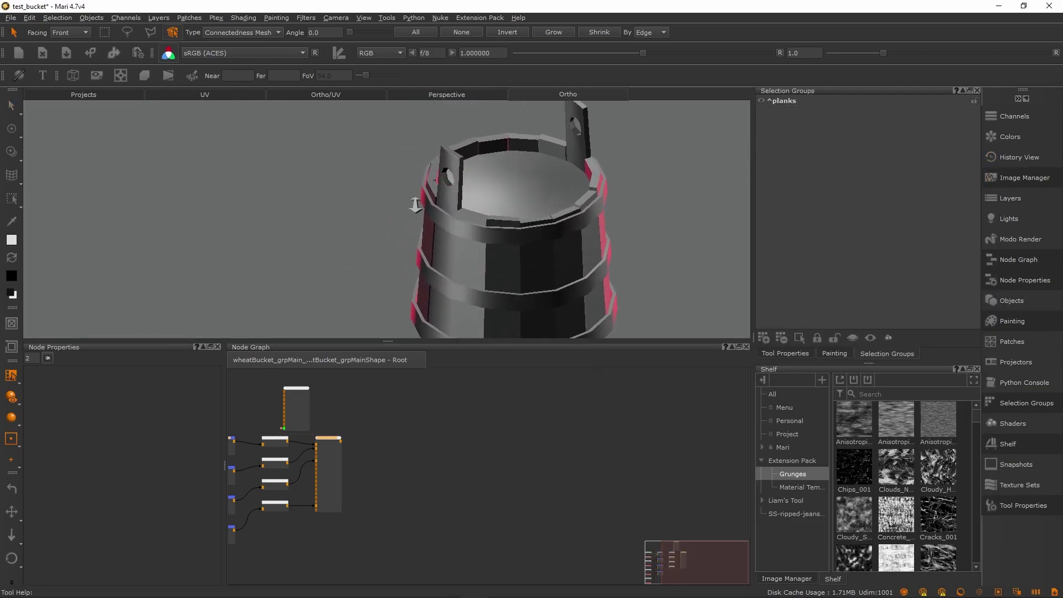
Examine the node network from the layer input nodes through the channels and Principled BRDF to the Viewer
scroll(331, 435, down, 1)
middle_drag(328, 429, 540, 415)
drag(515, 404, 624, 438)
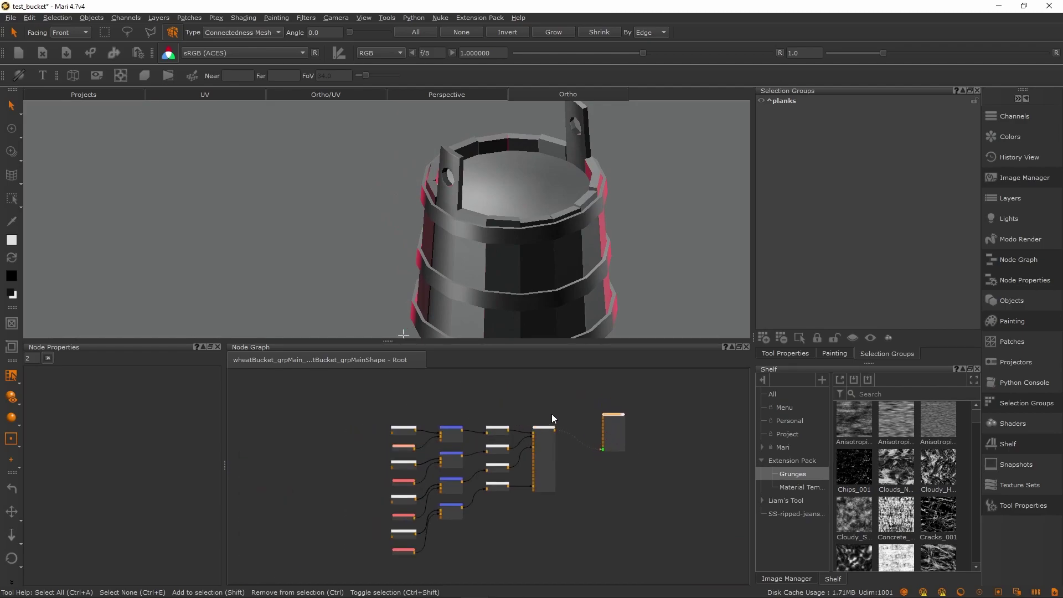
middle_drag(540, 328, 541, 227)
right_drag(541, 227, 540, 242)
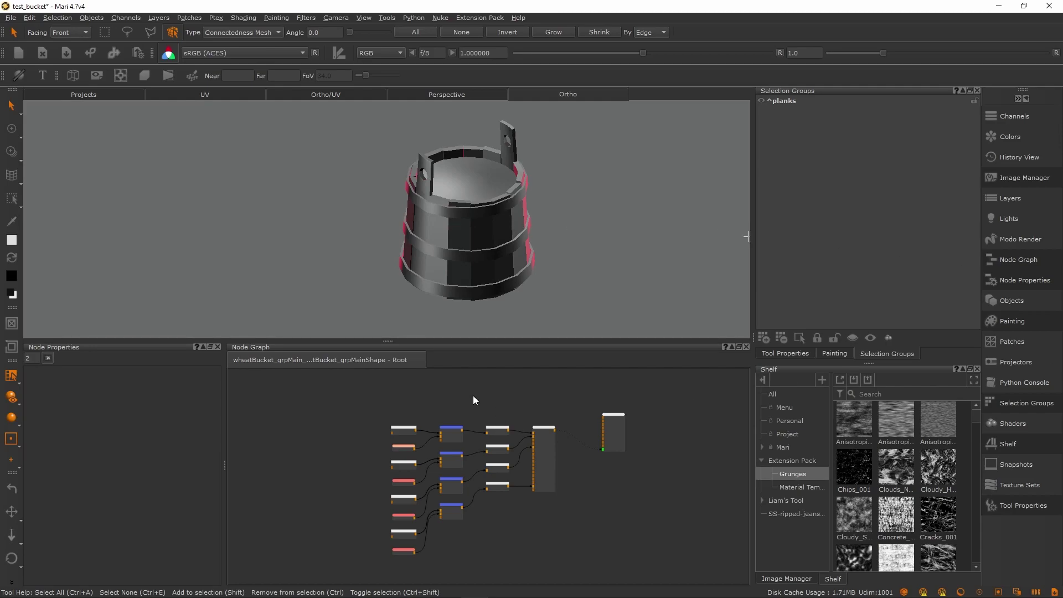
middle_drag(473, 396, 503, 400)
middle_drag(608, 479, 551, 527)
drag(650, 467, 648, 480)
scroll(648, 480, up, 4)
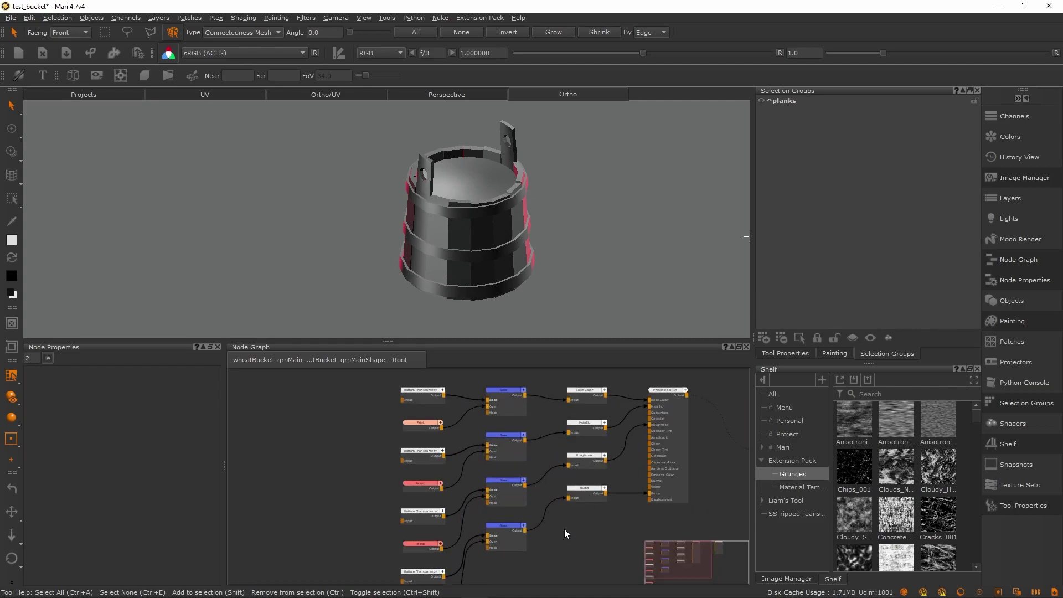
scroll(564, 527, down, 4)
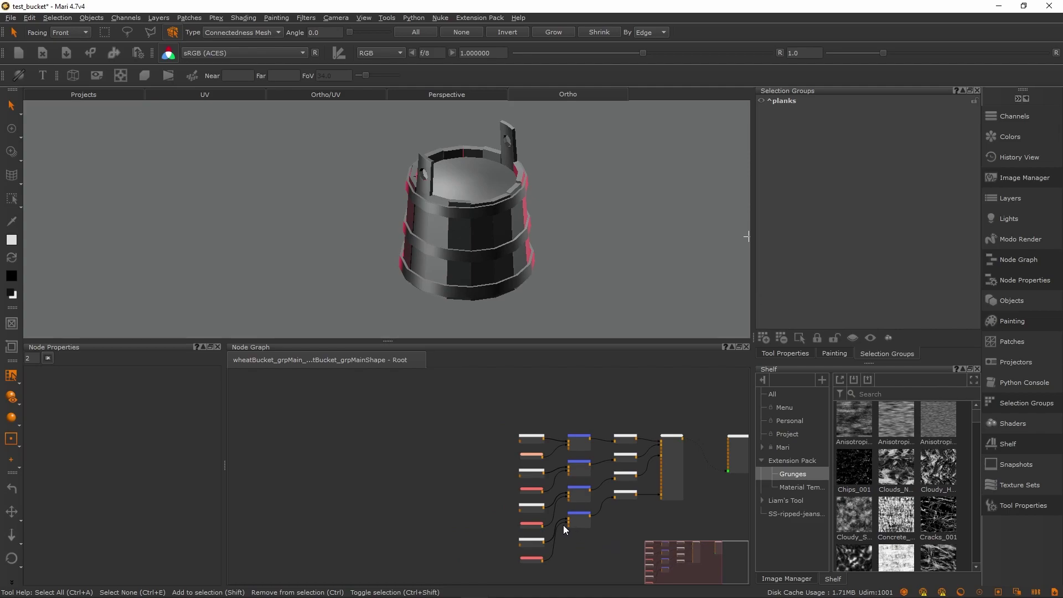
Delete all nodes feeding the Base Color, Metallic, Roughness and Bump channel nodes
middle_drag(572, 527, 524, 525)
drag(414, 407, 562, 586)
key(Delete)
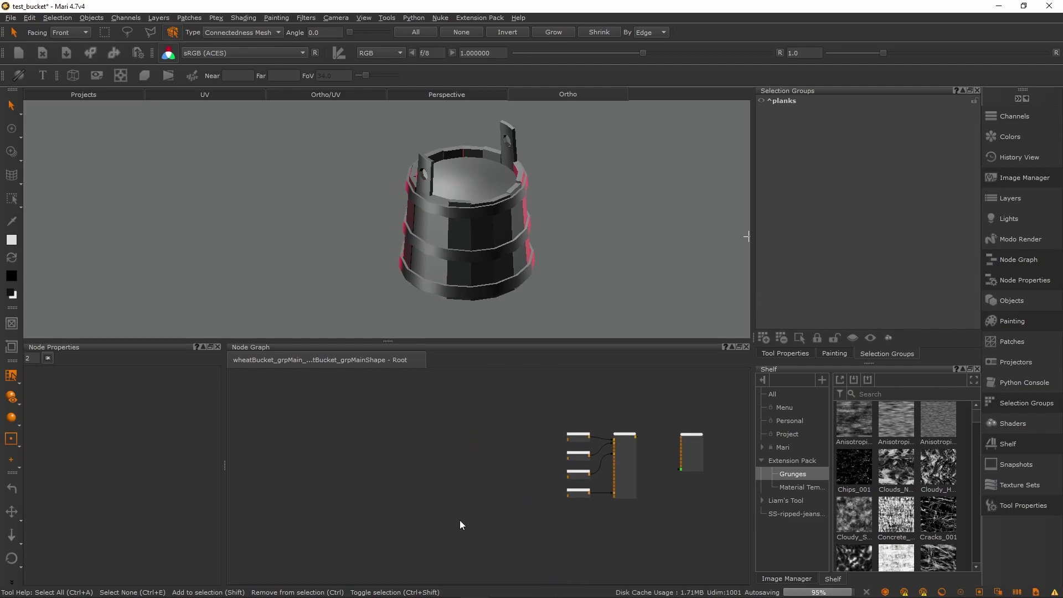
Move the Base Color node away from the Metallic node and open its node properties
middle_drag(667, 451, 564, 465)
scroll(564, 464, up, 4)
middle_drag(387, 464, 486, 452)
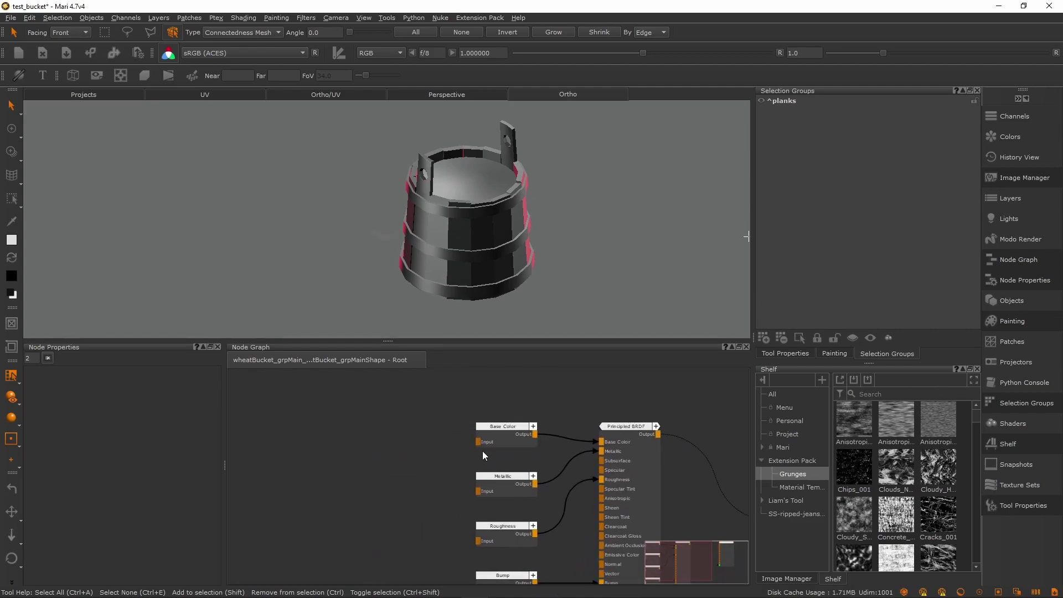
drag(505, 427, 490, 402)
middle_drag(496, 455, 486, 425)
middle_drag(480, 373, 470, 425)
drag(471, 425, 495, 433)
double_click(496, 430)
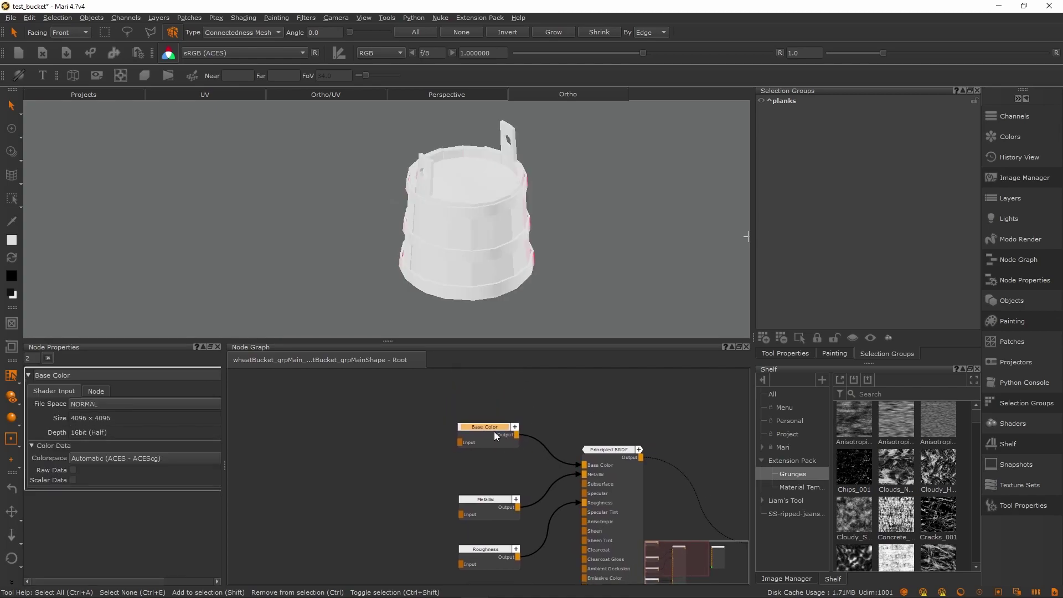
click(520, 388)
Spread the Base Color, Metallic, Roughness and Bump nodes farther apart, away from the Principled BRDF
scroll(448, 398, down, 3)
drag(465, 521, 450, 537)
drag(478, 491, 457, 502)
drag(477, 455, 454, 407)
drag(454, 462, 454, 455)
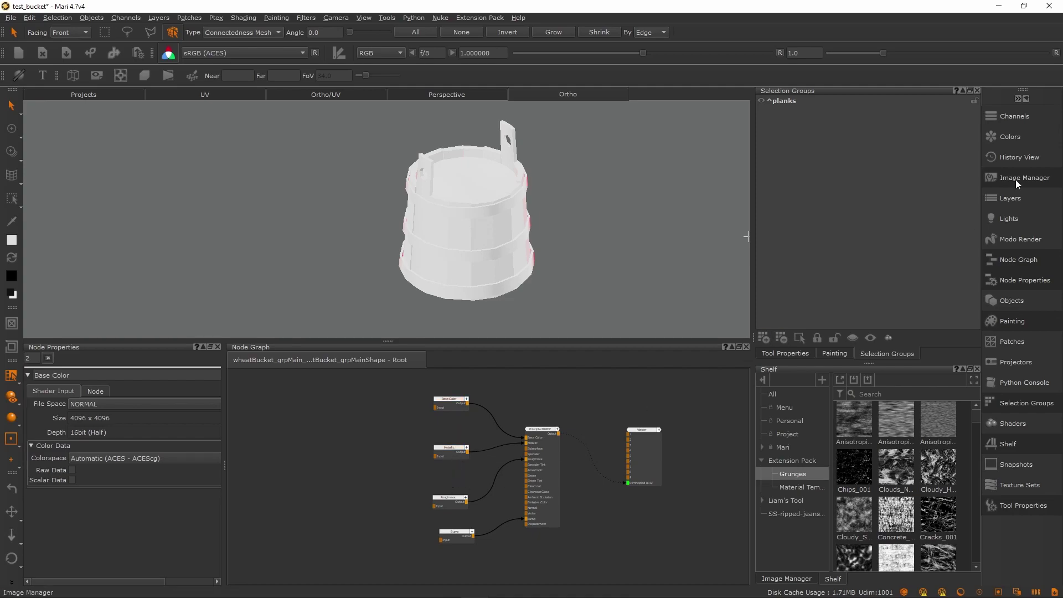
Open the Channels palette, move it over the viewport and enlarge it to show all channel settings
middle_drag(474, 410, 509, 440)
scroll(474, 436, up, 3)
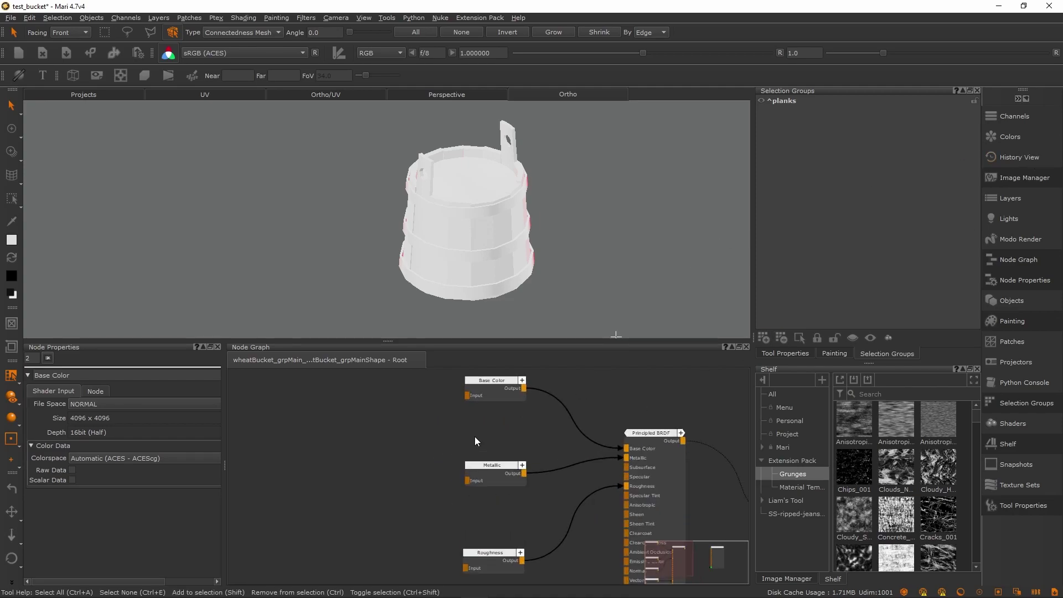
click(1014, 117)
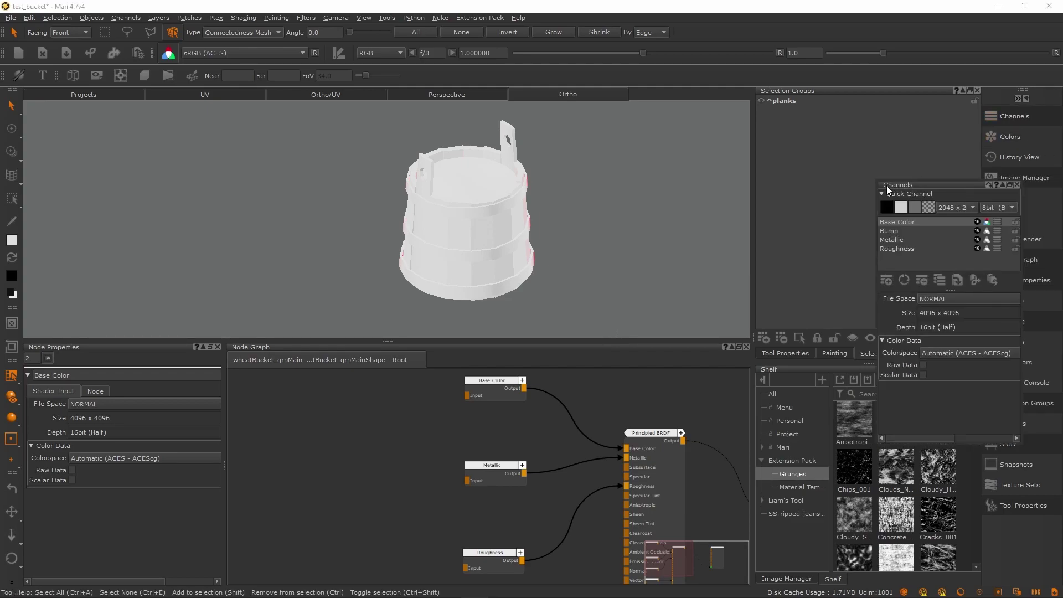
drag(975, 176, 721, 152)
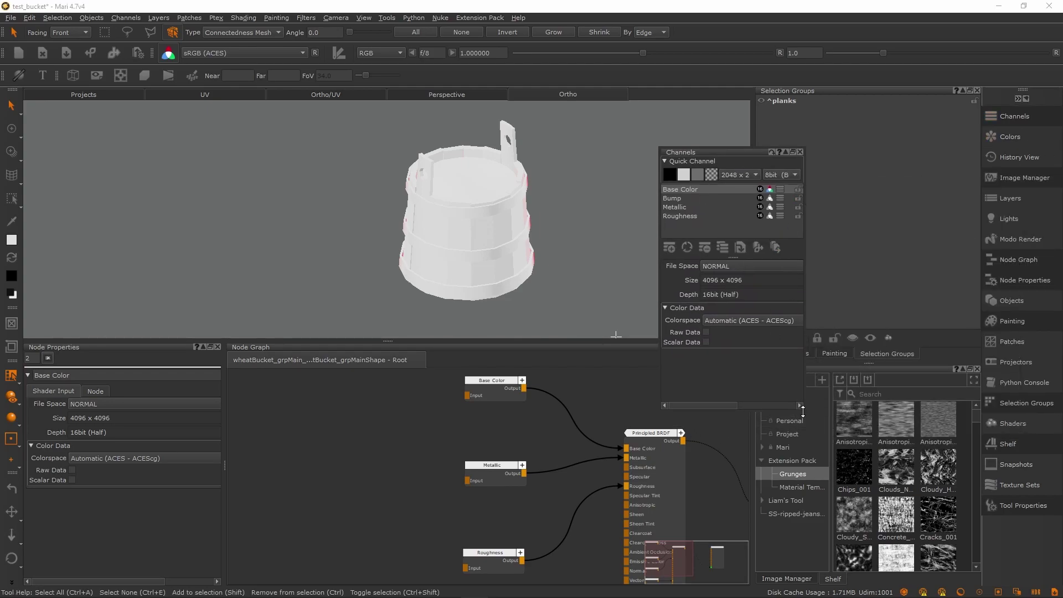
drag(803, 407, 945, 468)
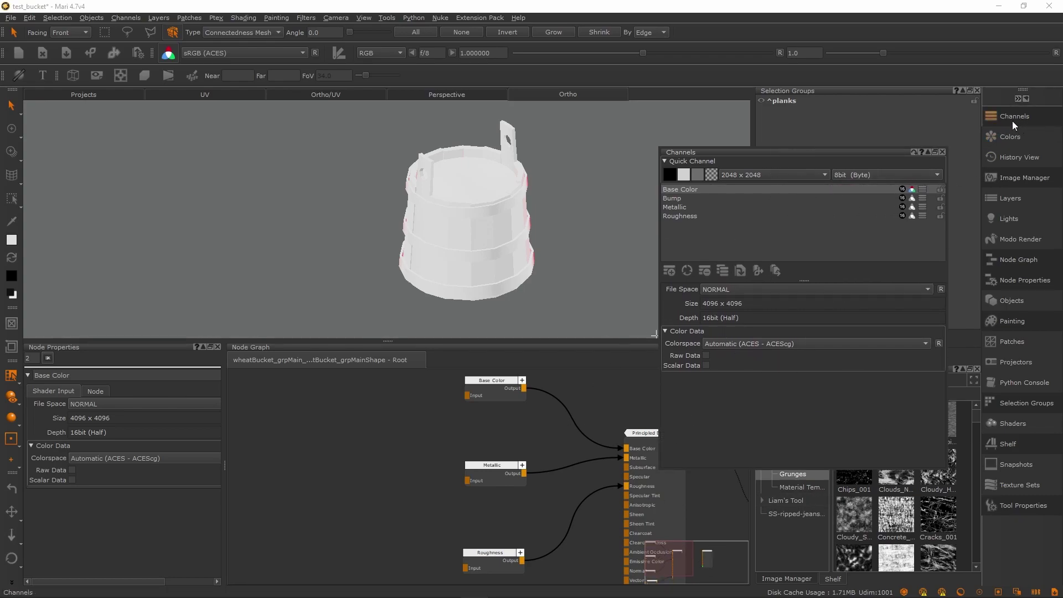
Add a channel named specular between the Base Color and Metallic nodes, with Scalar Data enabled, for all objects
drag(502, 385, 498, 412)
click(502, 476)
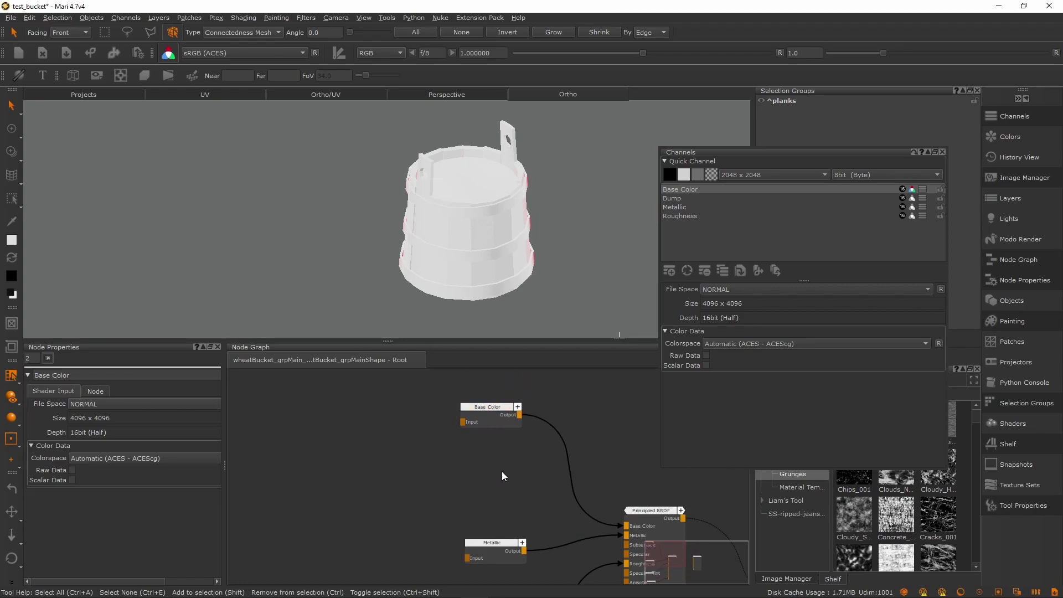
key(Tab)
text(chan)
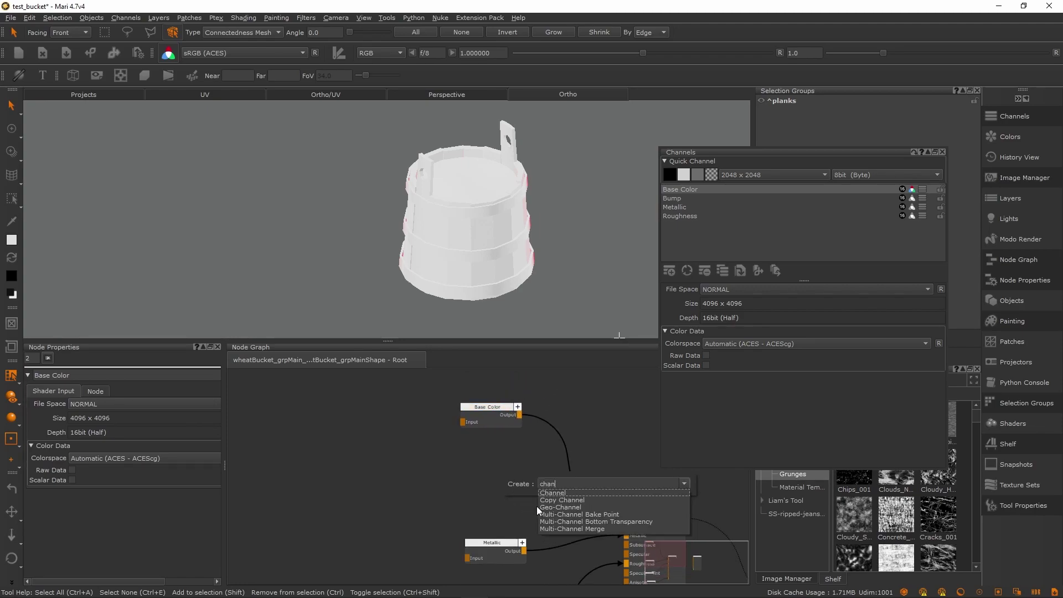
key(Return)
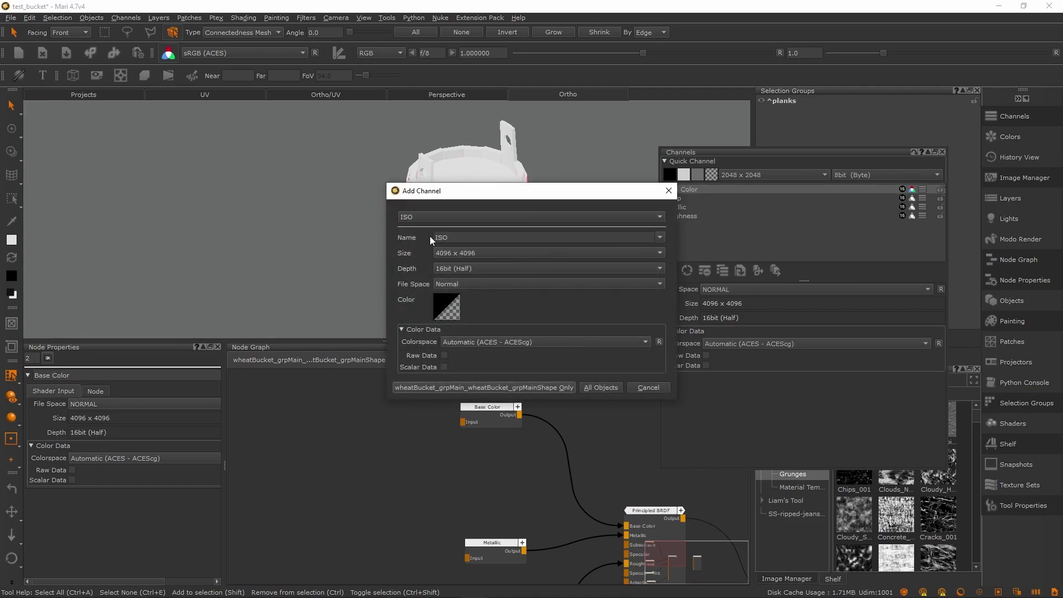
click(461, 238)
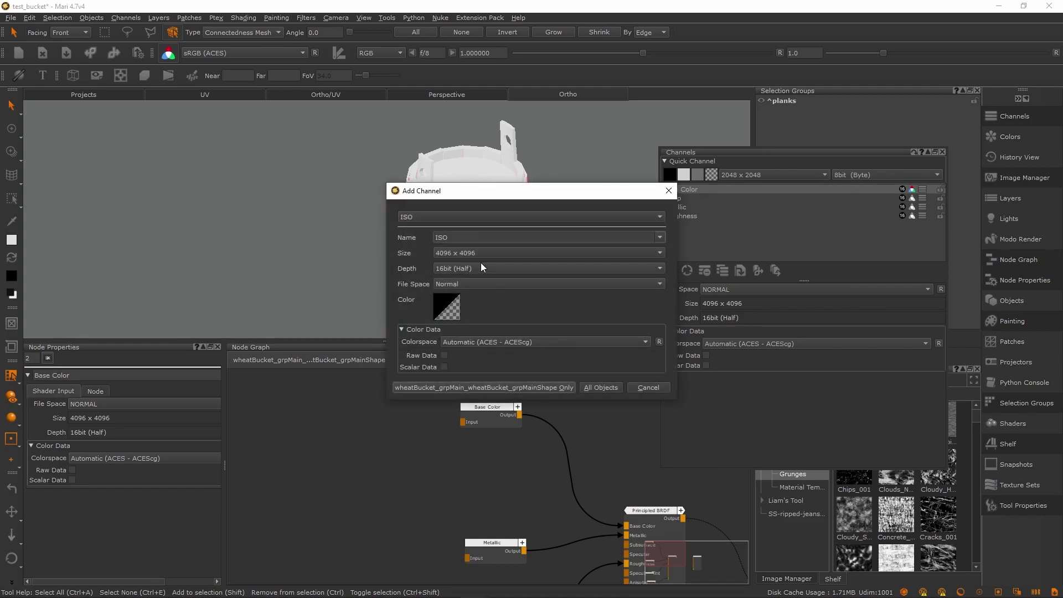
double_click(460, 237)
text(specular)
click(444, 366)
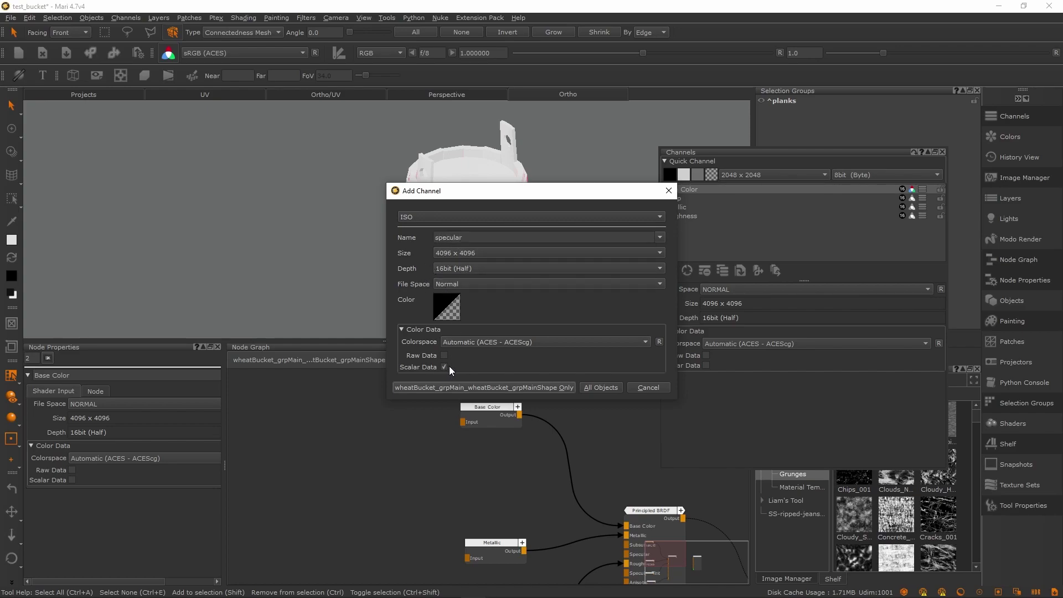
click(617, 388)
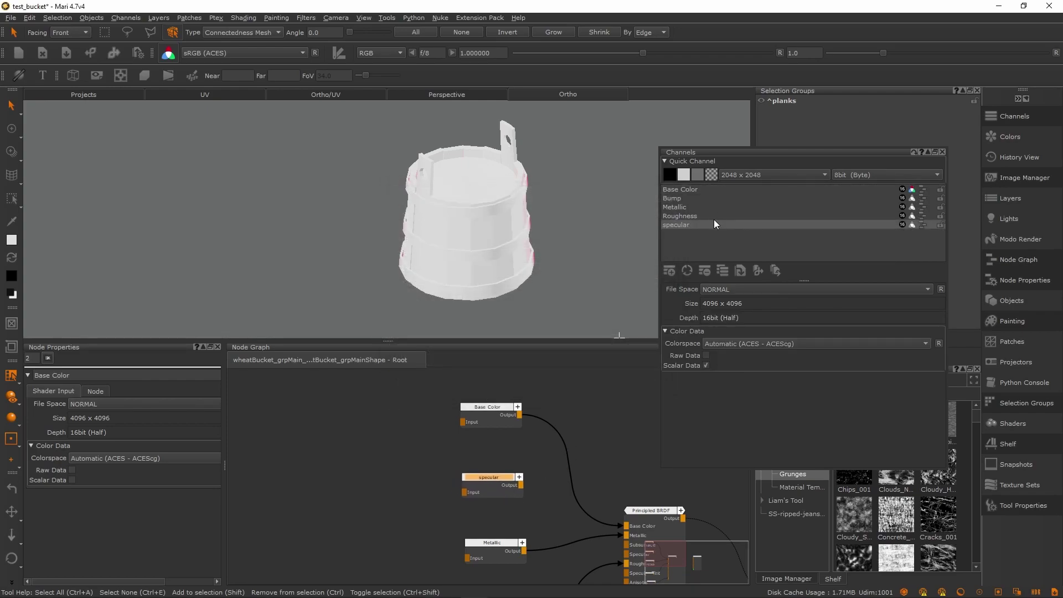
click(541, 514)
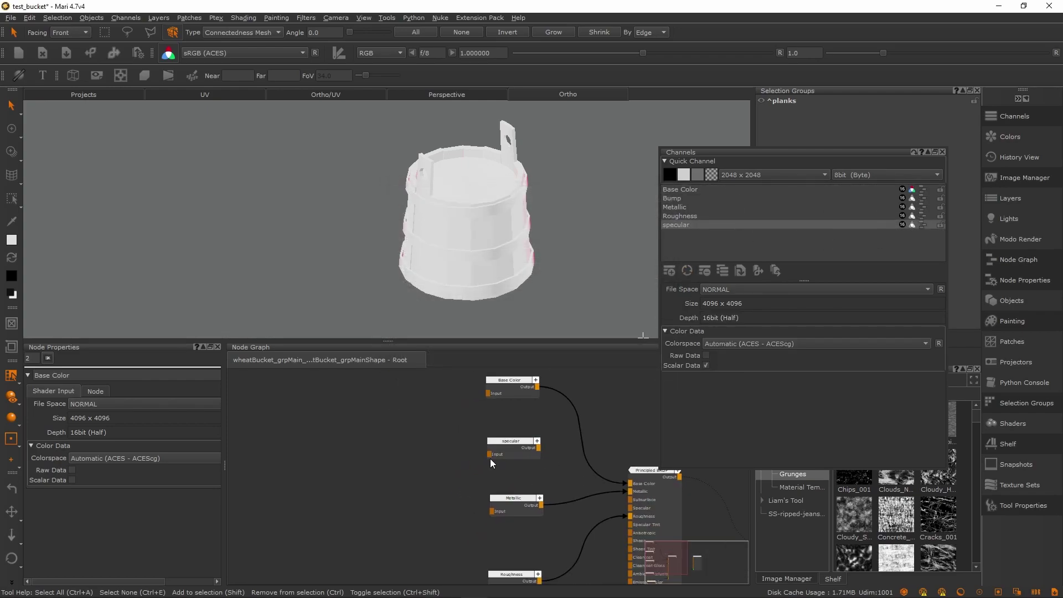
Open the Export Manager to review the channels listed for export, and close it without exporting
scroll(489, 463, down, 3)
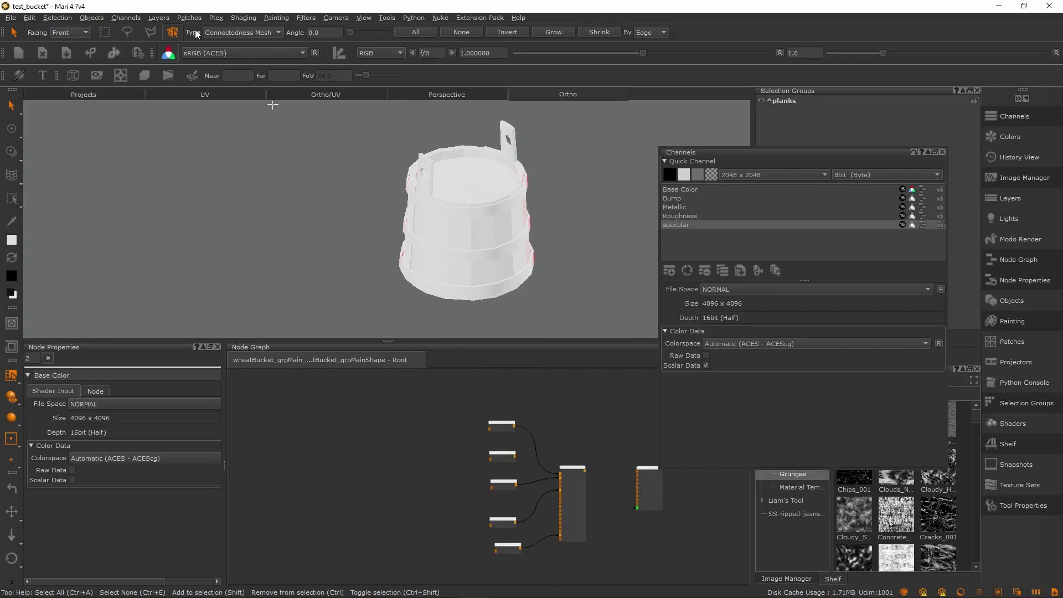
click(136, 53)
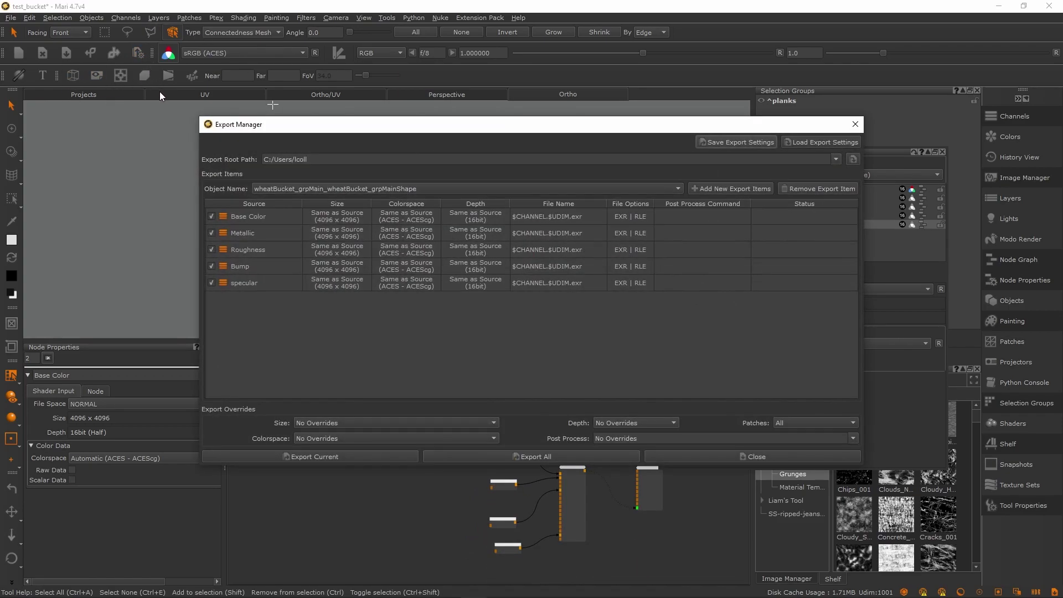
click(251, 215)
click(856, 124)
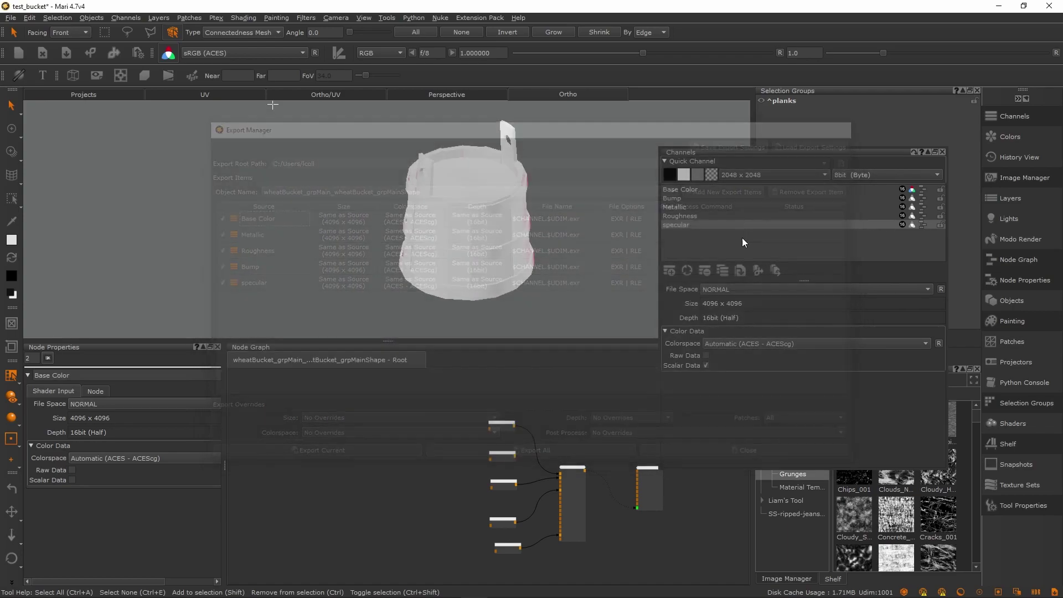
Close the Channels palette and bring the whole node network back into view
scroll(493, 513, down, 2)
middle_drag(394, 476, 493, 482)
drag(531, 410, 620, 587)
middle_drag(538, 502, 440, 510)
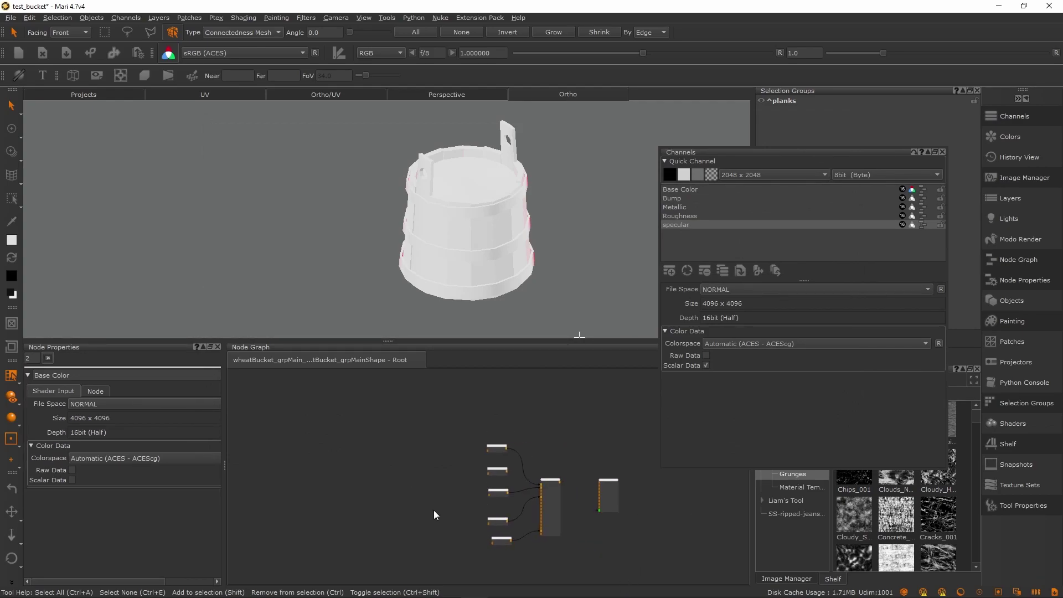
scroll(427, 510, up, 3)
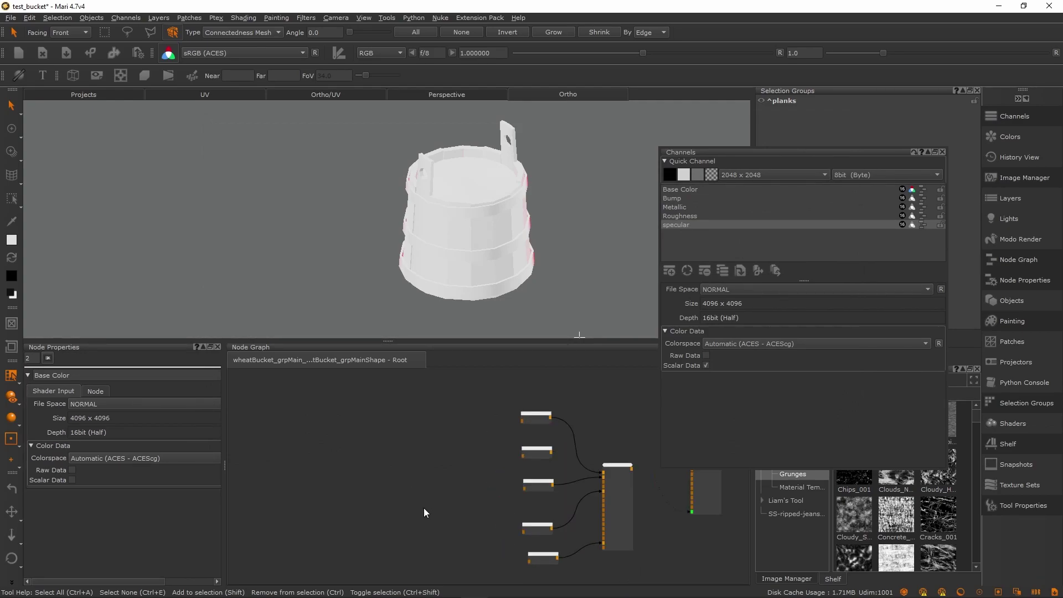
click(943, 152)
middle_drag(491, 448, 501, 452)
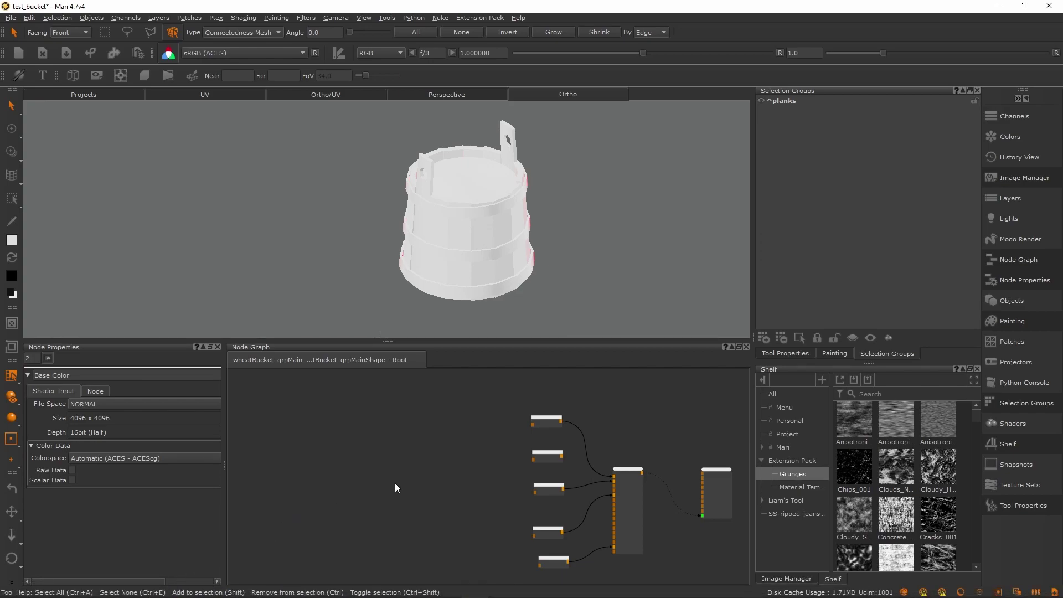
Begin creating a Material node in the empty area beside the channel nodes
scroll(383, 488, down, 5)
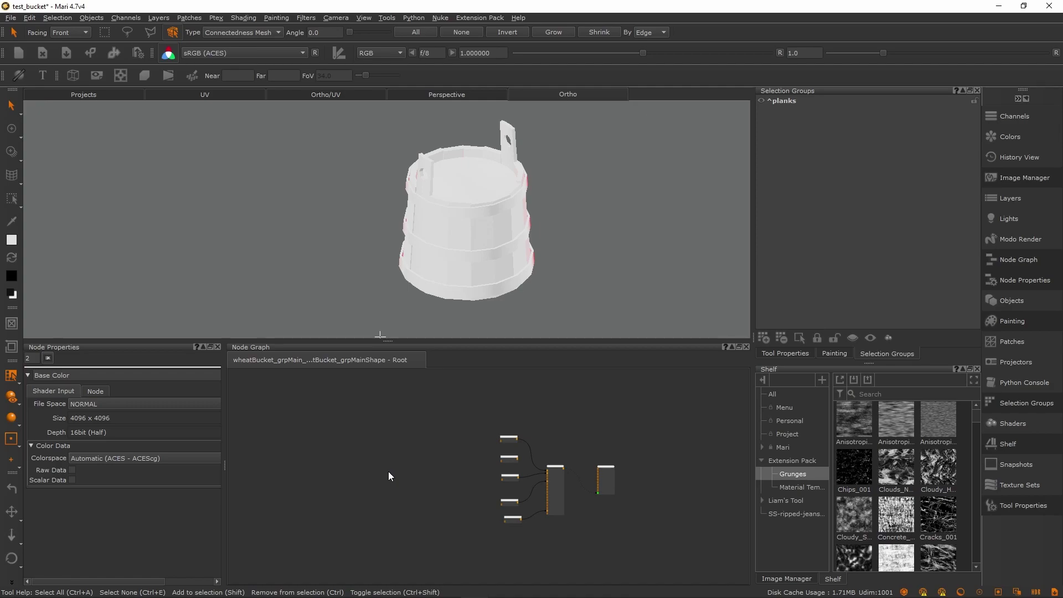
middle_drag(451, 460, 541, 486)
drag(577, 414, 638, 560)
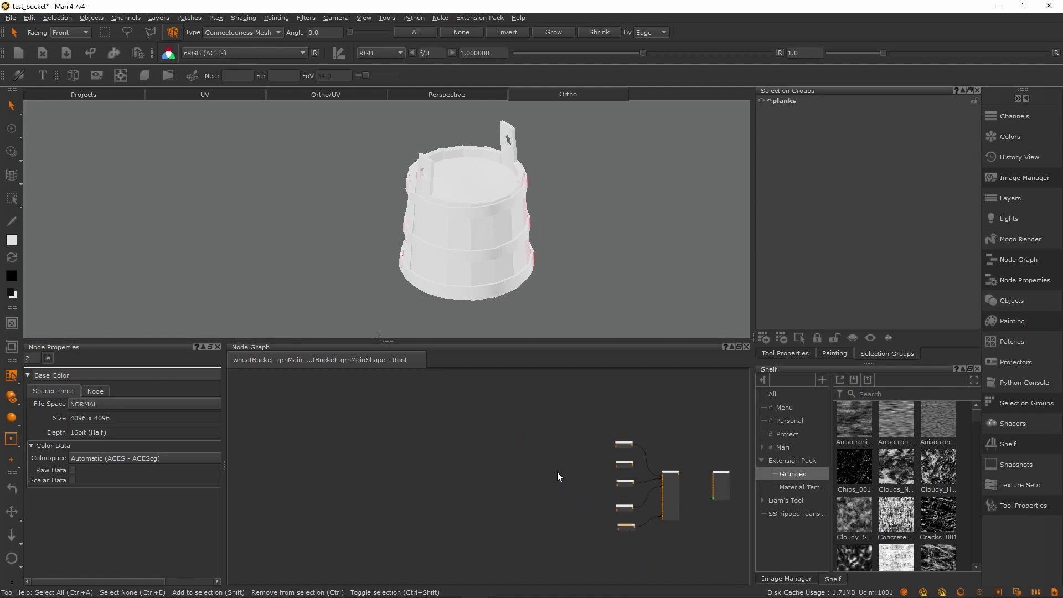
key(Tab)
text(material)
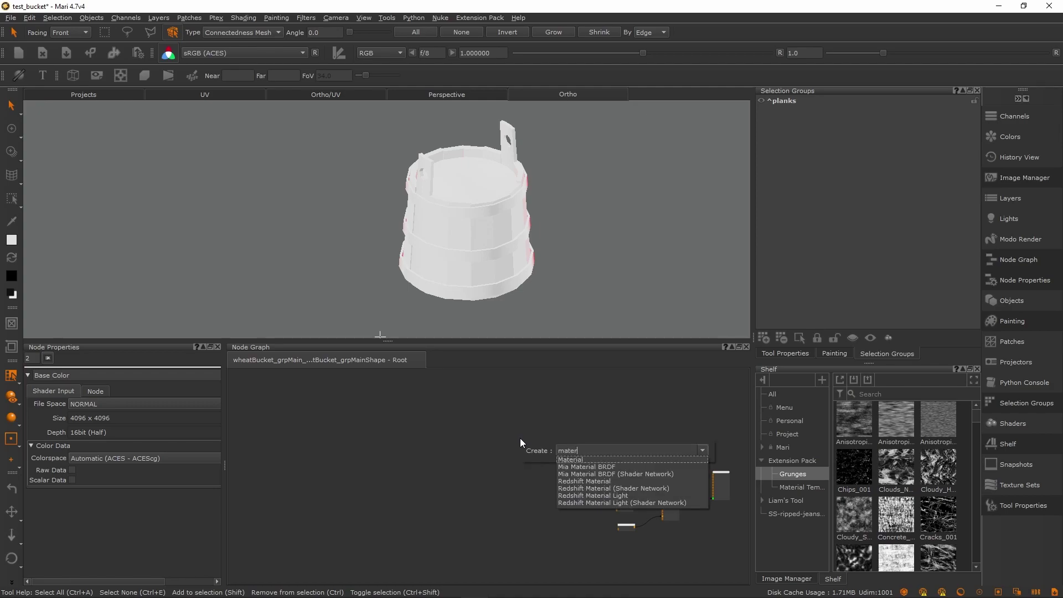
key(Down)
key(Return)
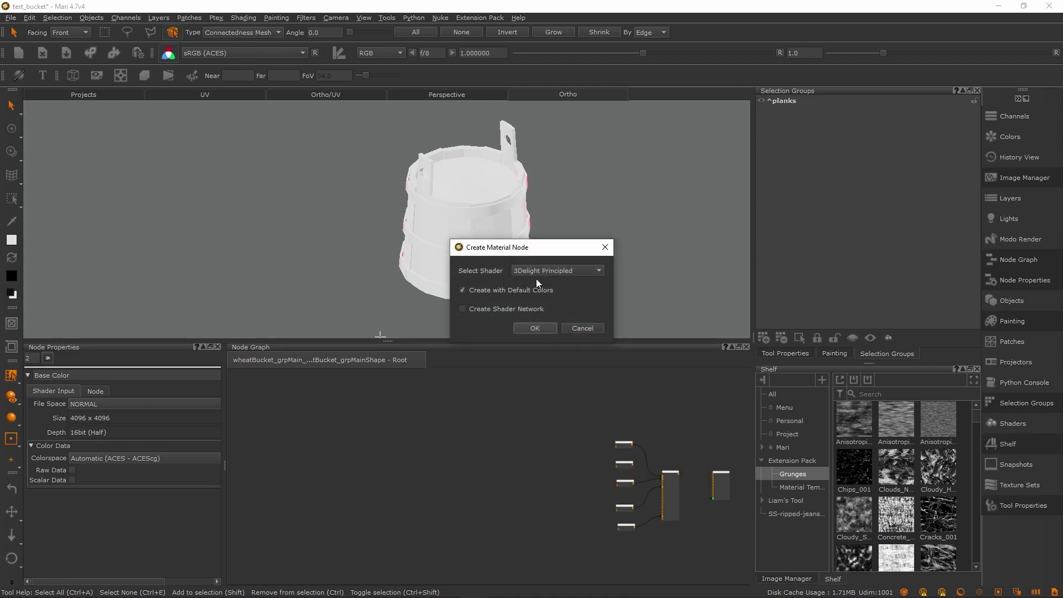
Review the shader types offered for the new Material node, and close the creation dialog without creating a node
click(545, 272)
click(551, 267)
drag(540, 252, 528, 304)
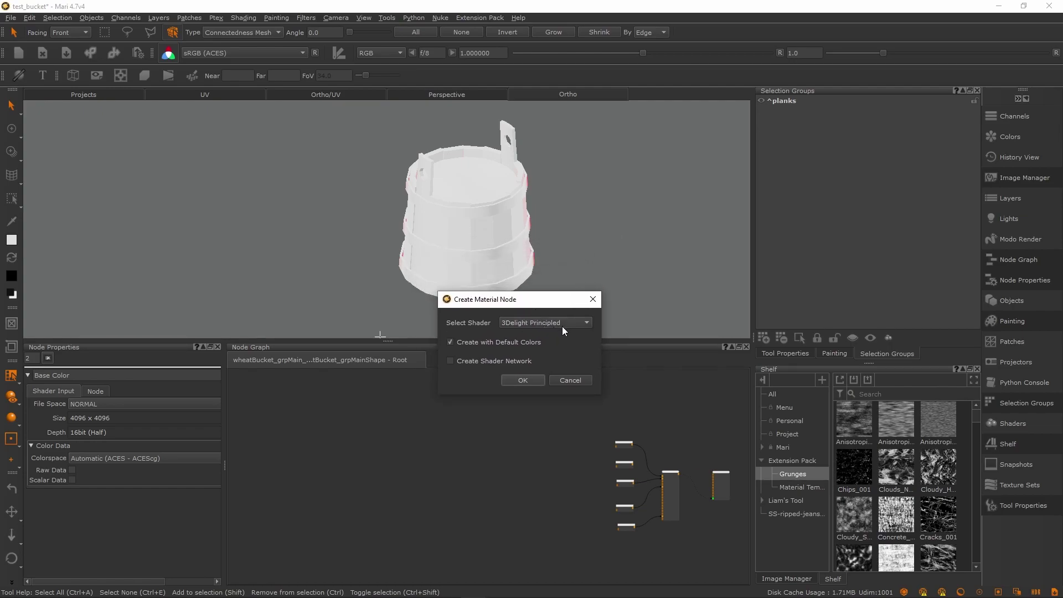
click(539, 323)
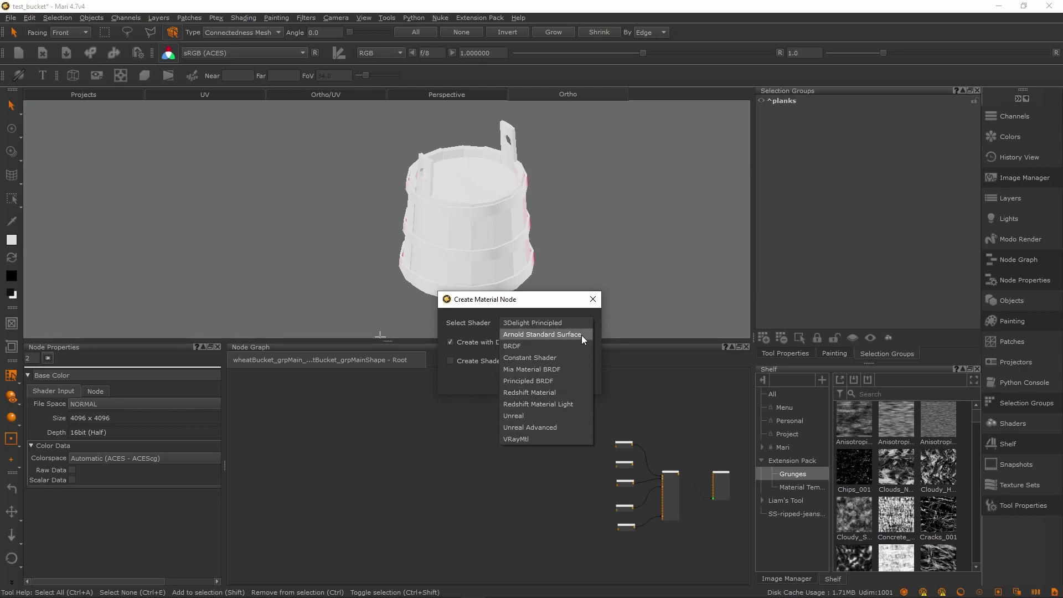
click(537, 320)
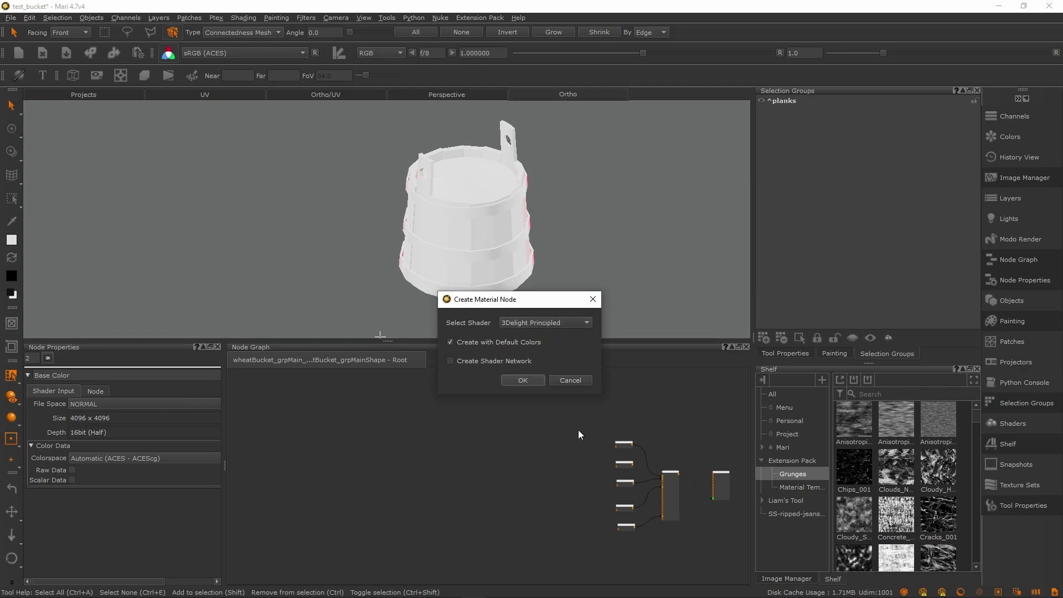
click(549, 321)
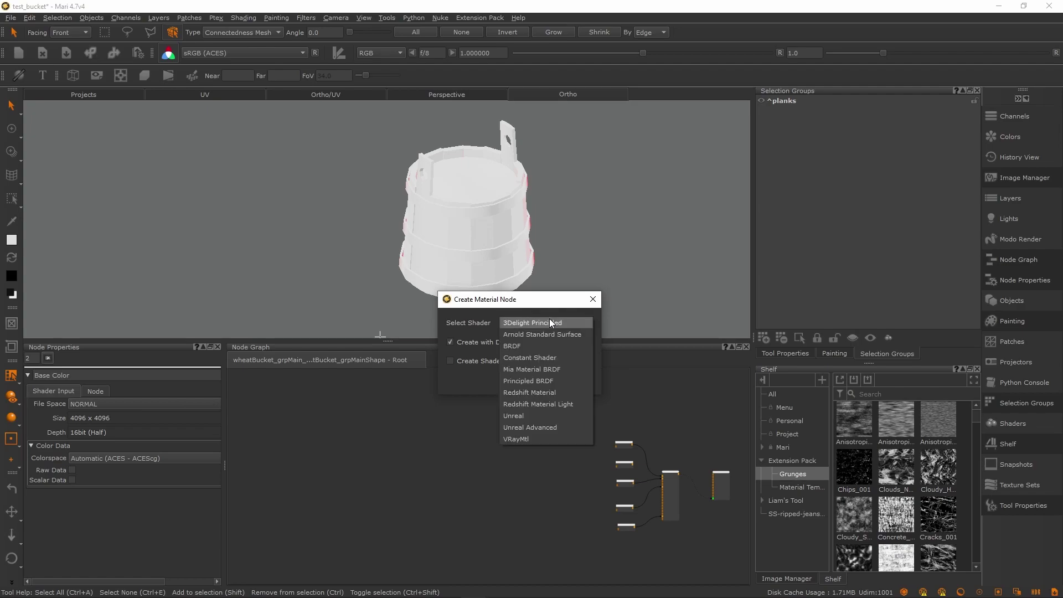
click(570, 322)
click(593, 299)
scroll(679, 493, up, 5)
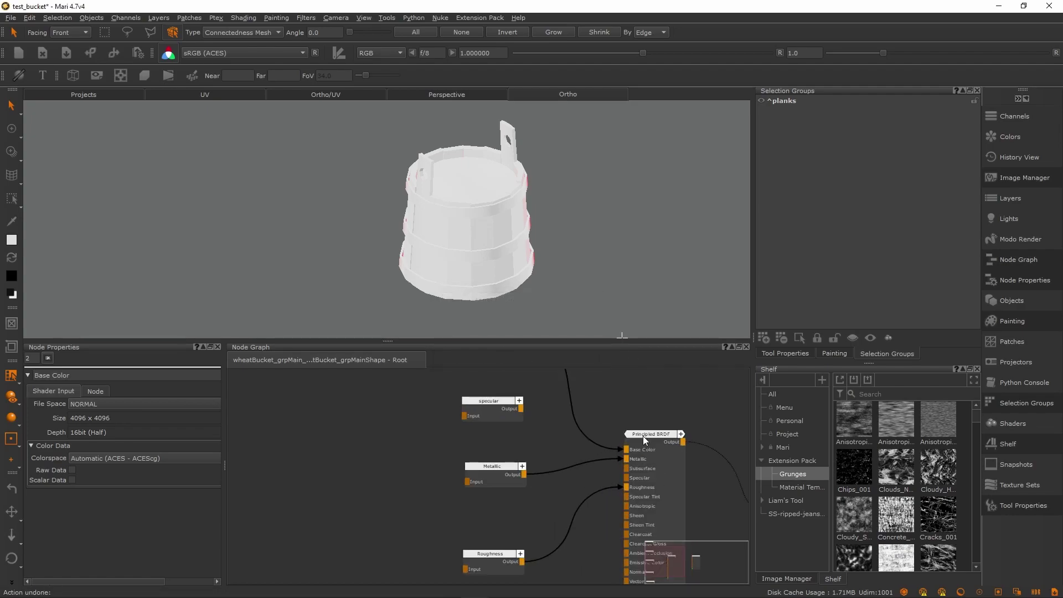
key(Tab)
text(mate)
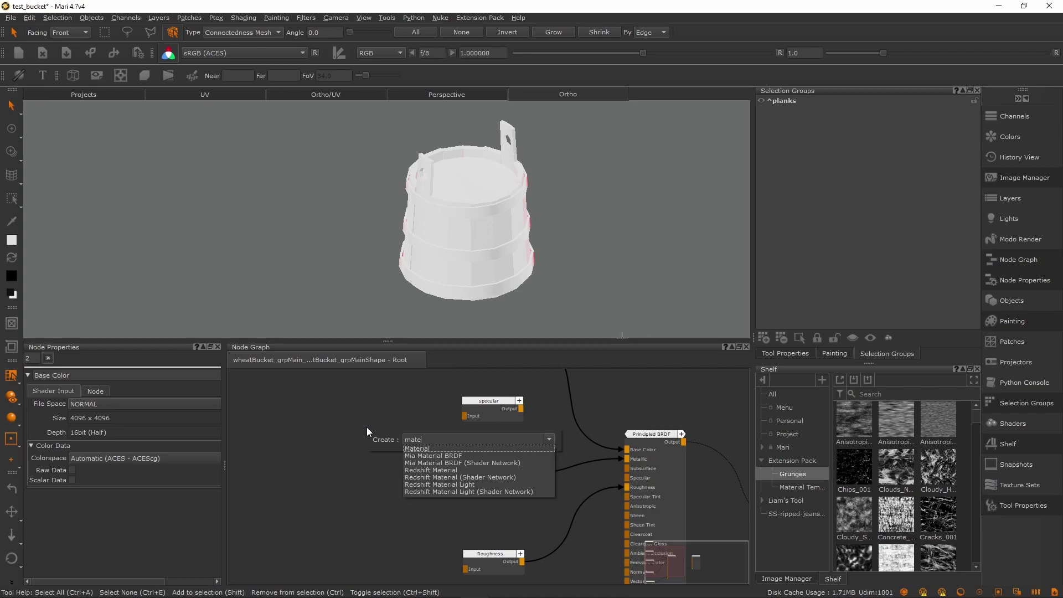
Move the Principled BRDF node slightly farther from the channel nodes, and reframe the bucket with both handles visible
drag(649, 496, 675, 509)
alt+drag(570, 258, 529, 254)
alt+right_drag(530, 255, 571, 244)
drag(687, 475, 704, 469)
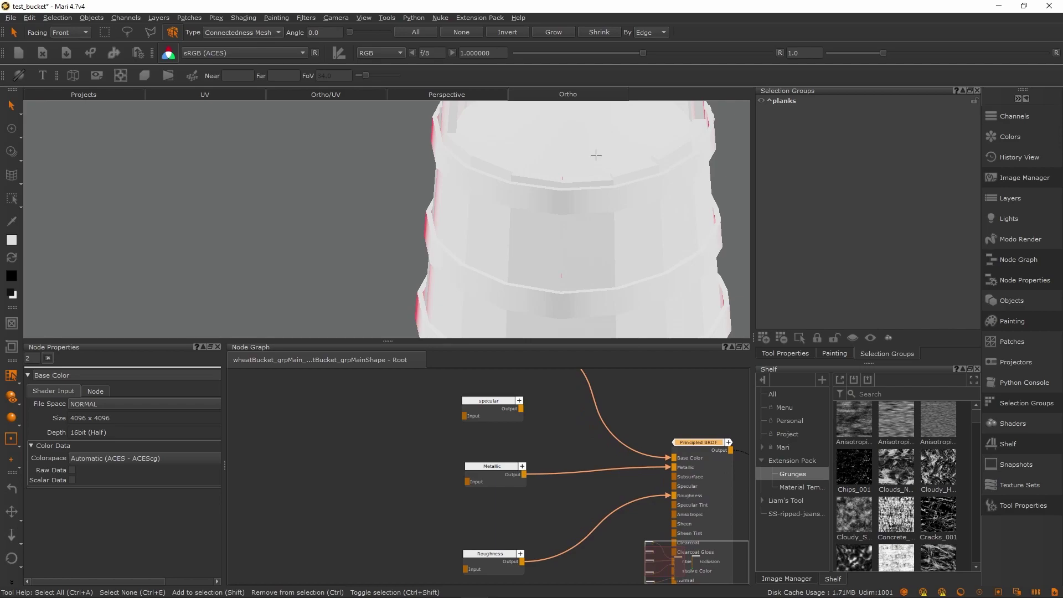
alt+right_drag(633, 240, 549, 226)
scroll(683, 510, down, 4)
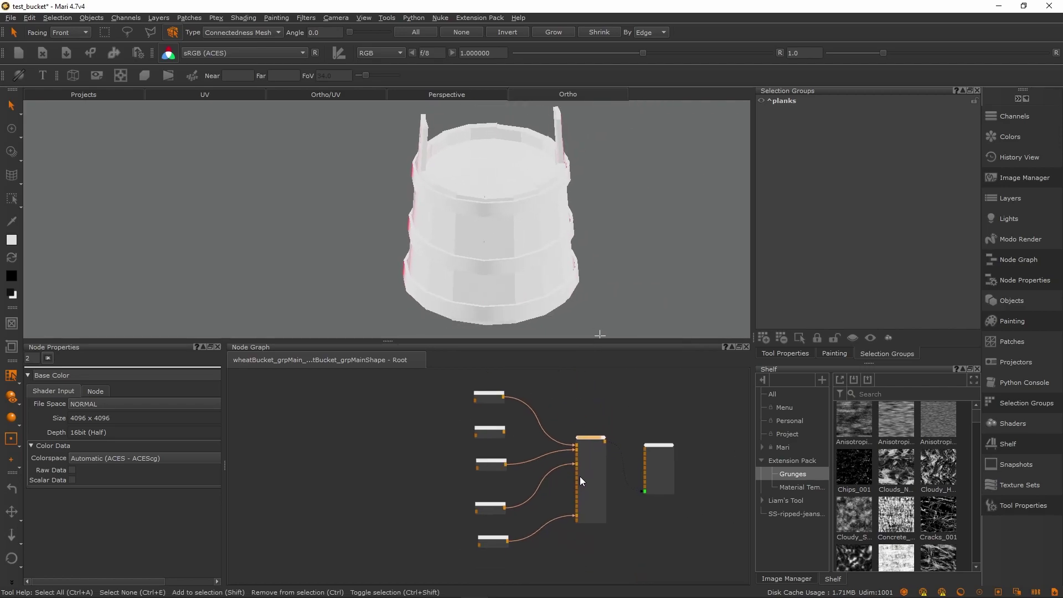
alt+drag(458, 246, 511, 245)
mouse_move(597, 473)
mouse_down()
mouse_move(588, 459)
mouse_move(572, 486)
mouse_move(603, 471)
mouse_up()
alt+middle_drag(570, 265, 573, 294)
click(369, 436)
alt+drag(554, 244, 518, 244)
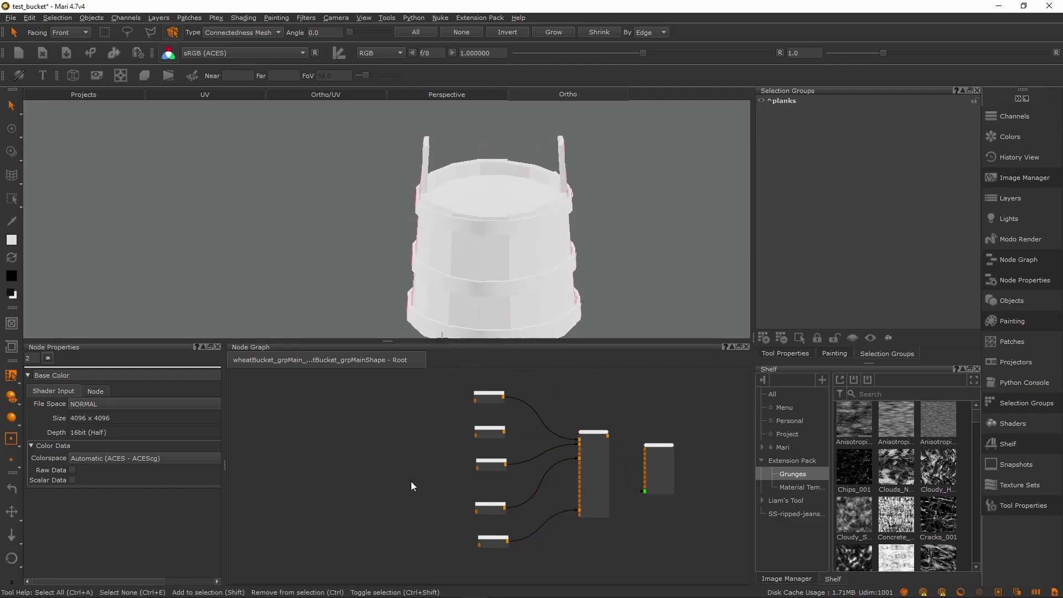
Create a Material node using the Principled BRDF shader in the empty area beside the channel nodes
key(Tab)
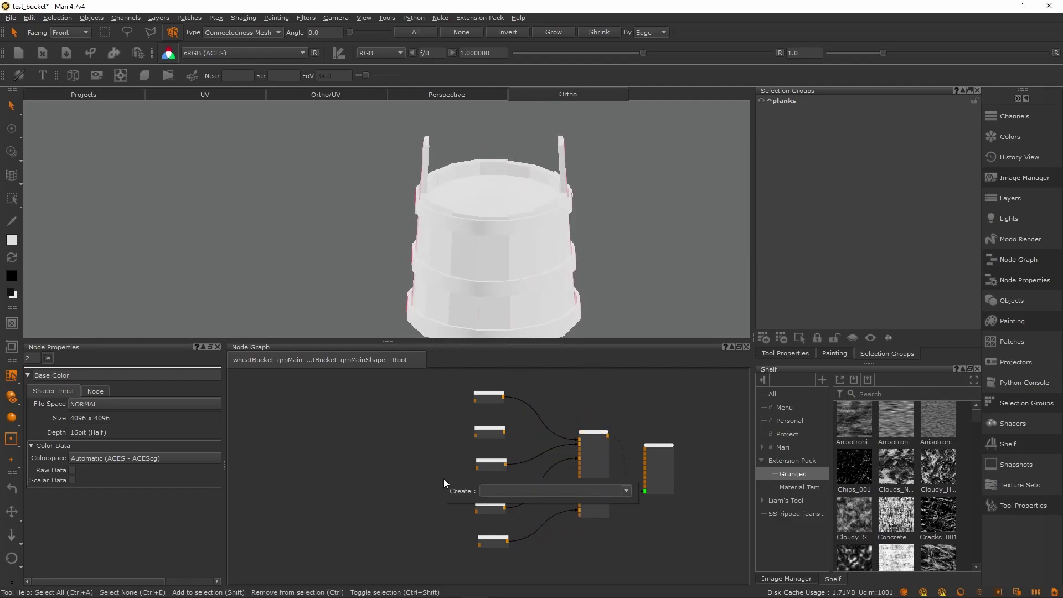
text(Material)
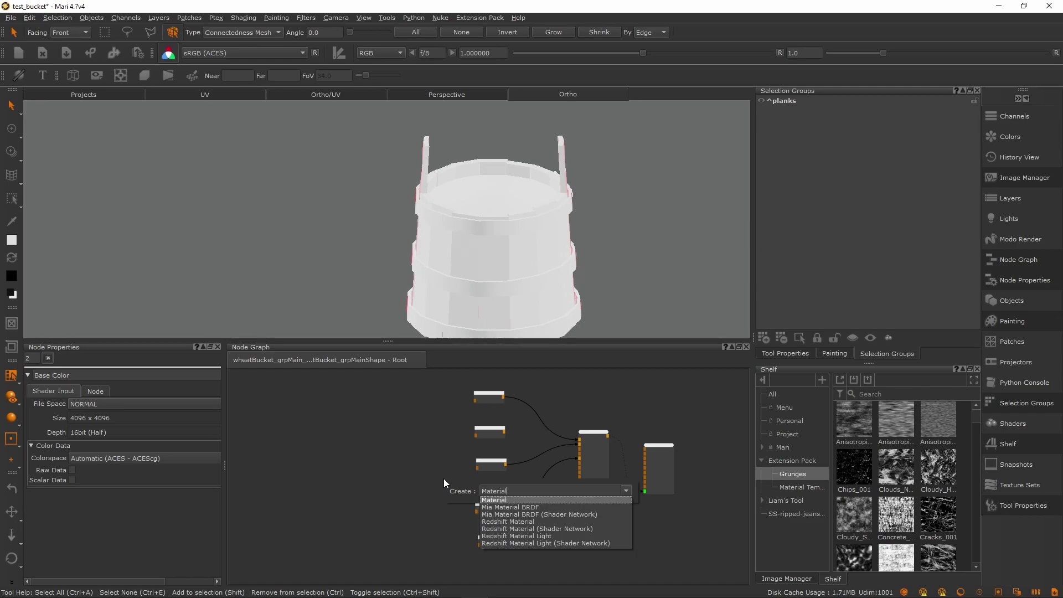
key(Return)
click(563, 269)
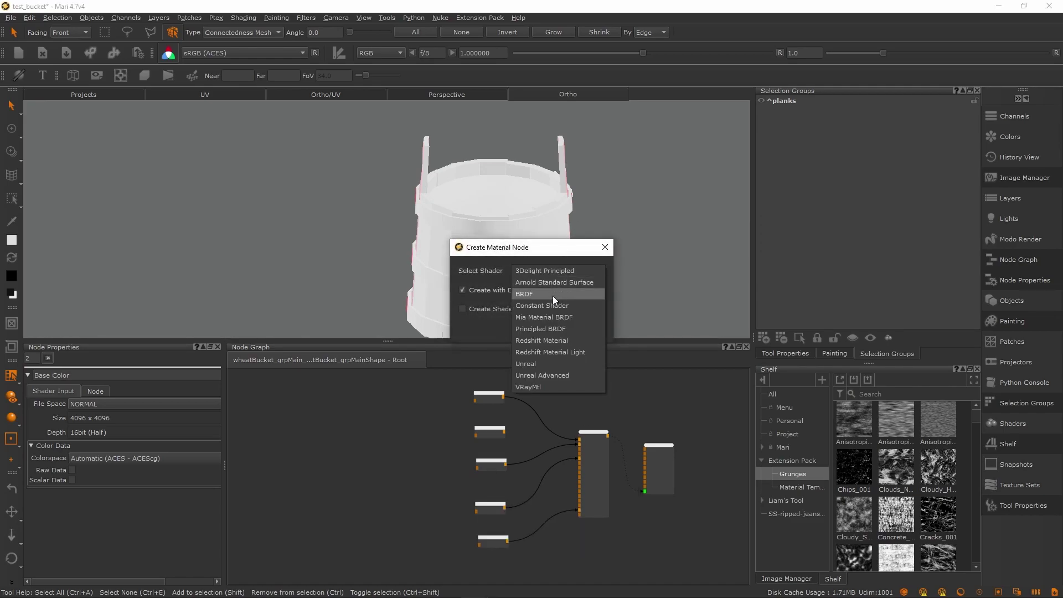
click(553, 328)
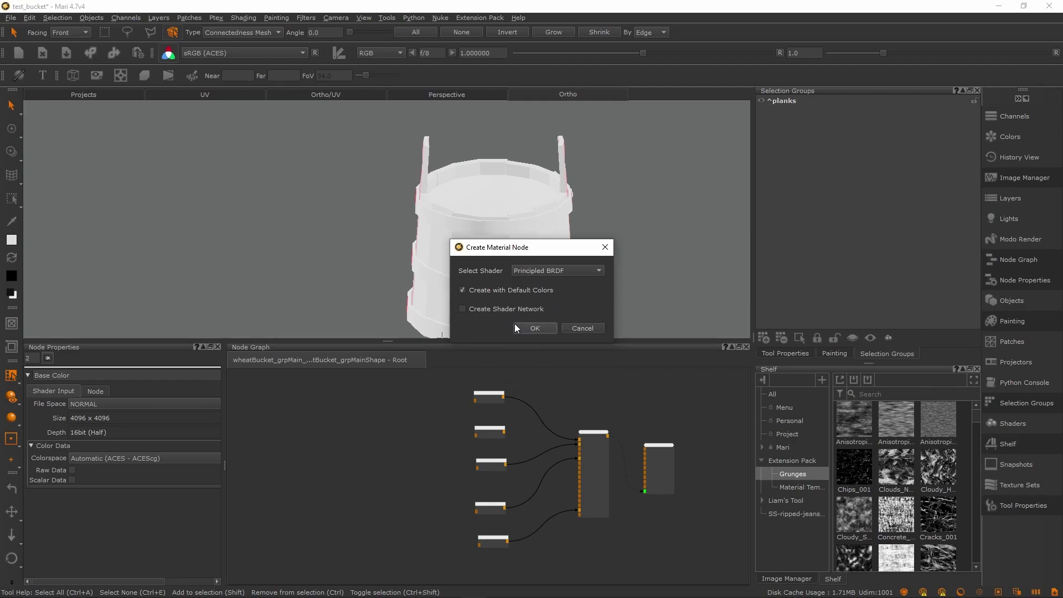
click(521, 327)
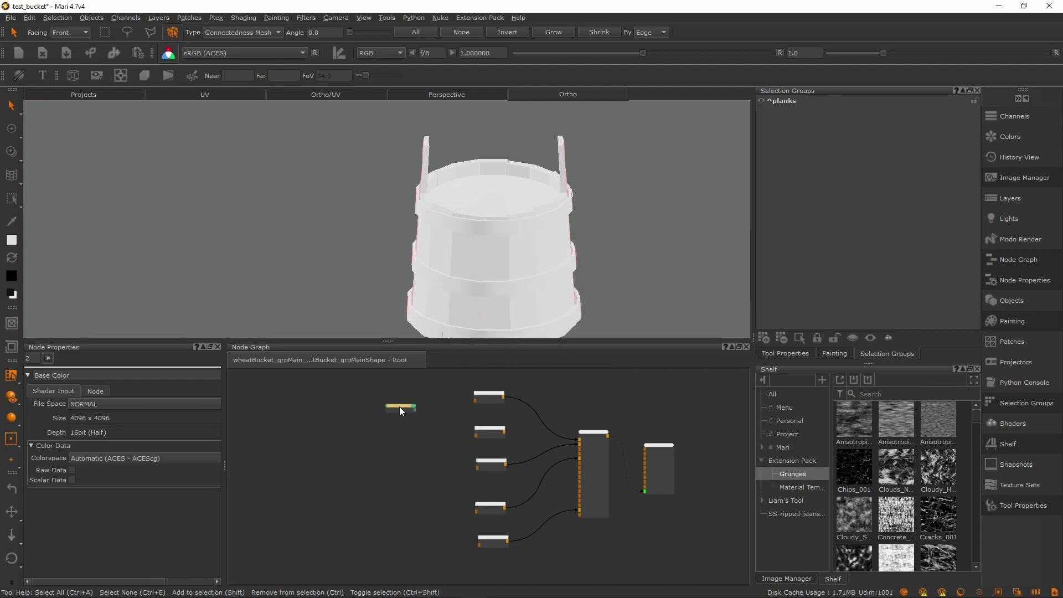
Reposition the new Material node slightly in the empty area and collapse it to its title bar
scroll(497, 471, up, 3)
click(465, 410)
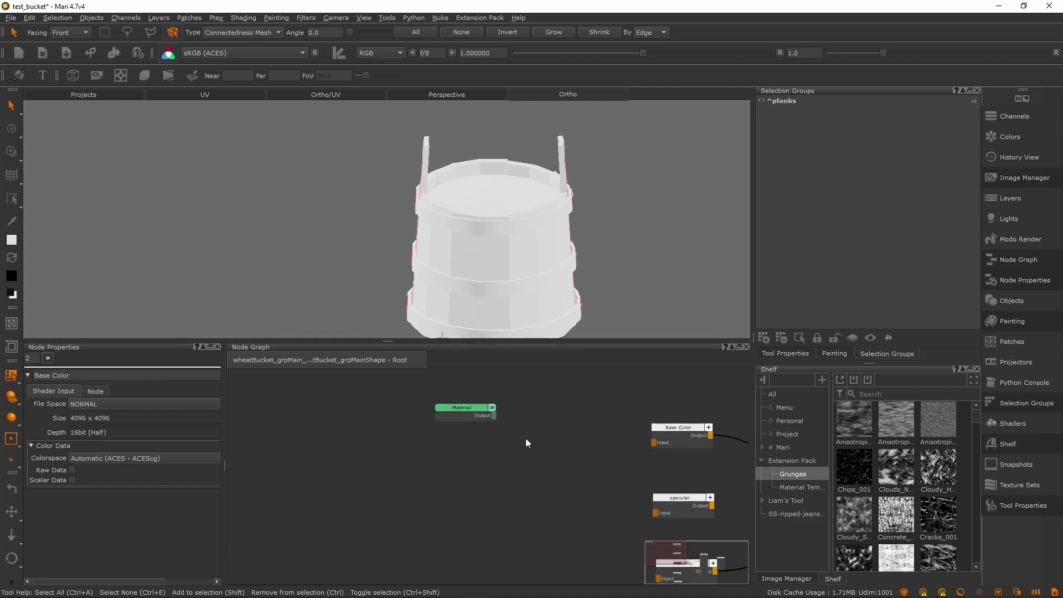
drag(503, 409, 543, 432)
click(504, 400)
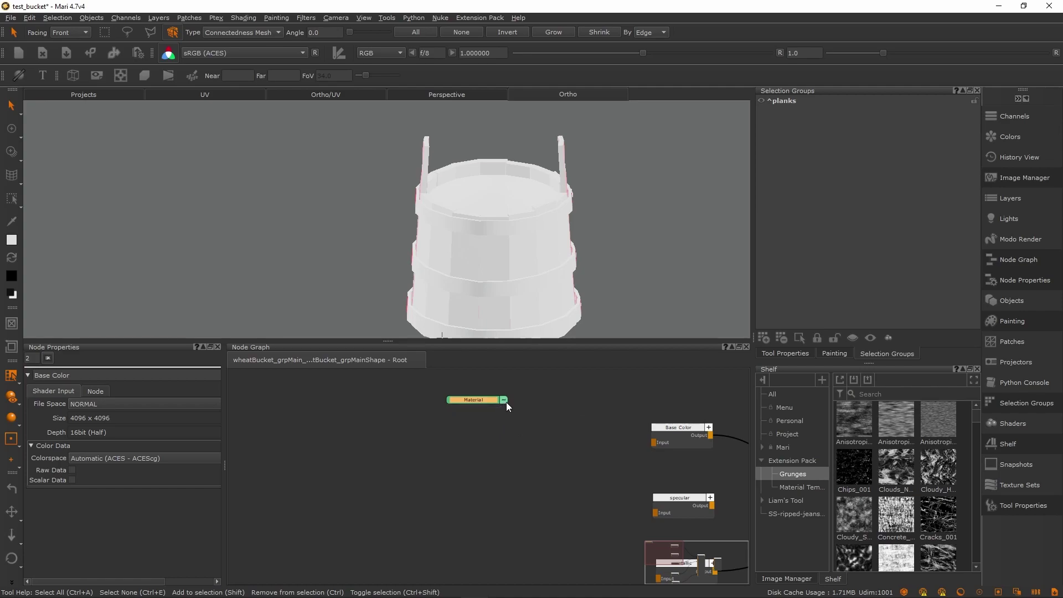
Expand the Material node to show its separate outputs and reposition it in the root node graph
click(505, 400)
scroll(487, 438, up, 3)
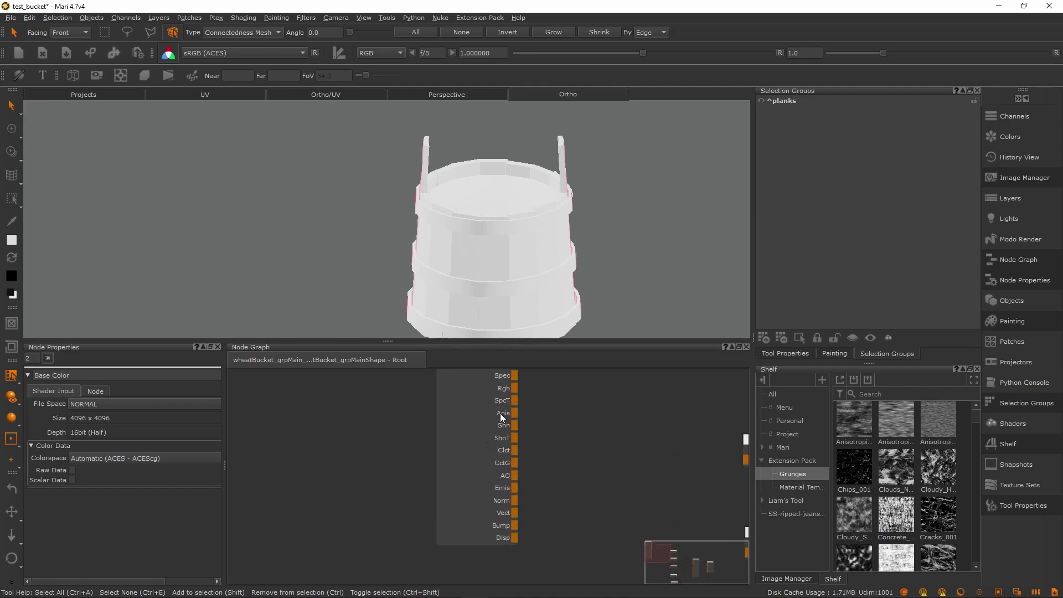
scroll(500, 423, down, 6)
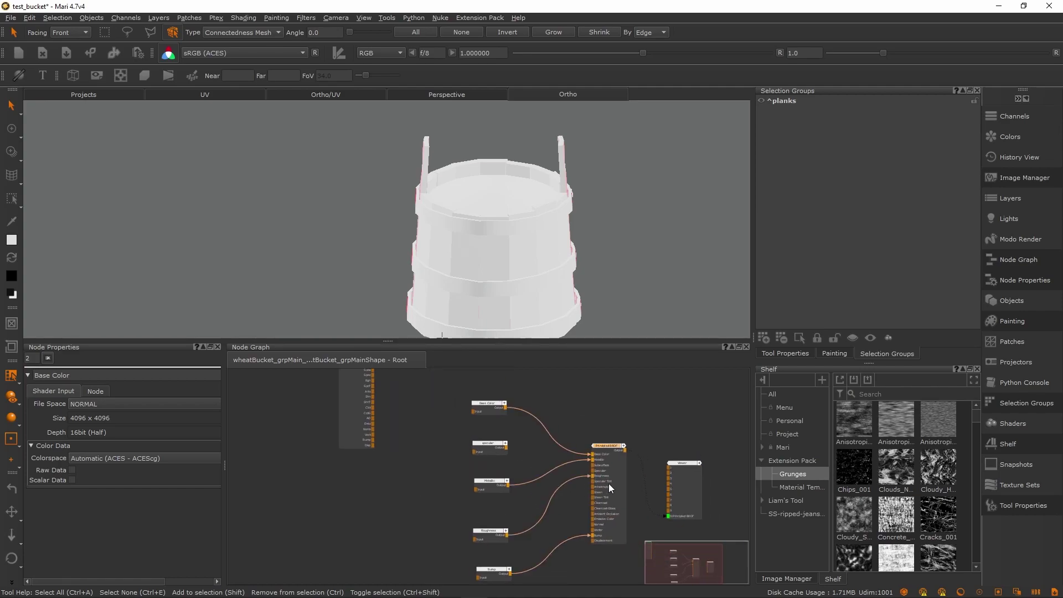
middle_drag(381, 371, 454, 447)
scroll(446, 443, up, 3)
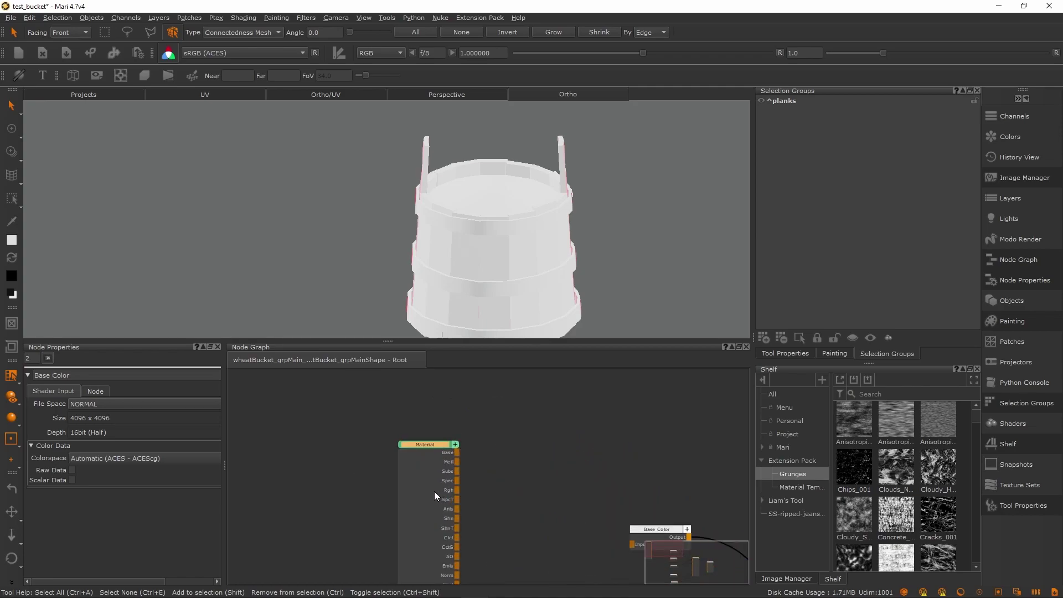
drag(434, 492, 422, 451)
middle_drag(491, 481, 533, 470)
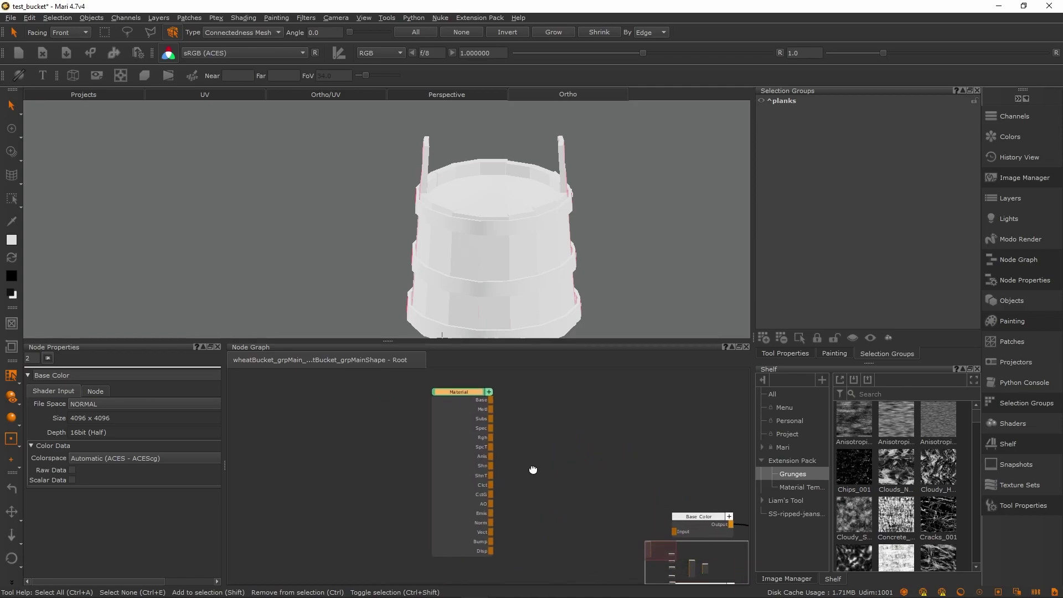
Create a second Material node with the Arnold Standard Surface shader and default colors, and expand its outputs
key(Tab)
text(mate)
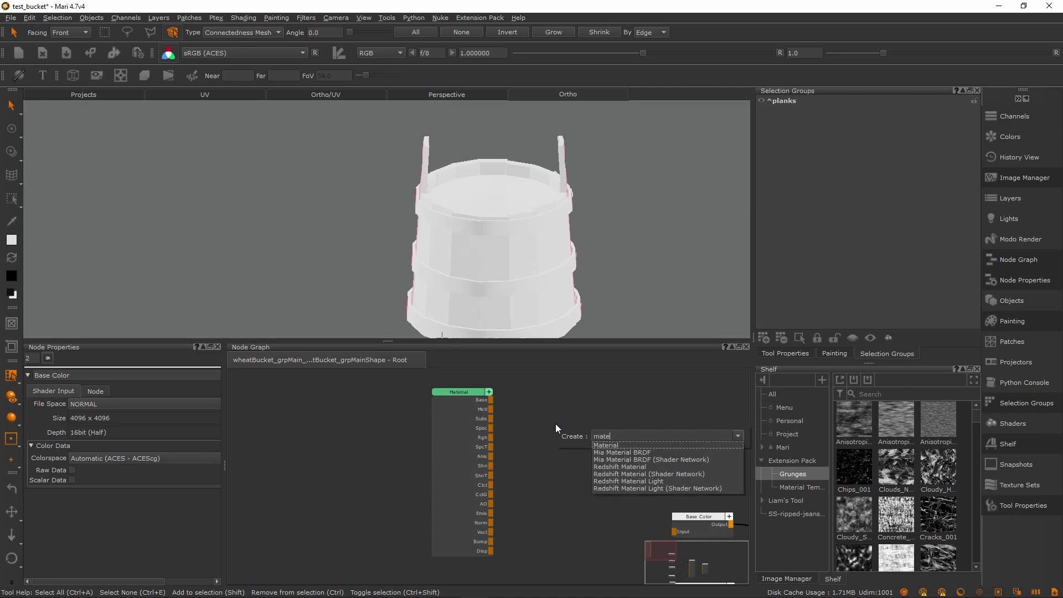
key(Return)
click(532, 270)
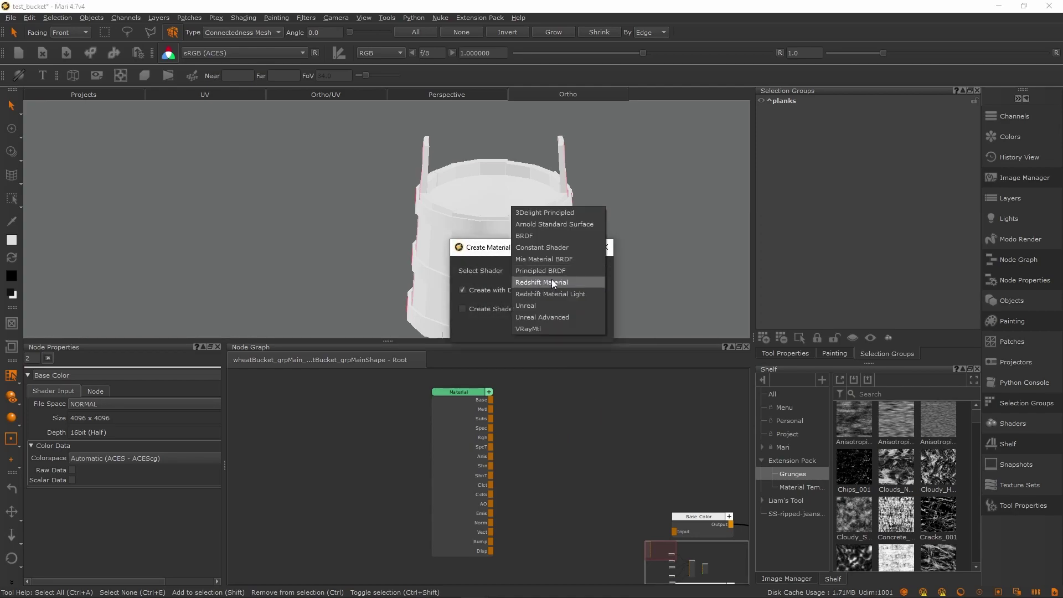
click(559, 224)
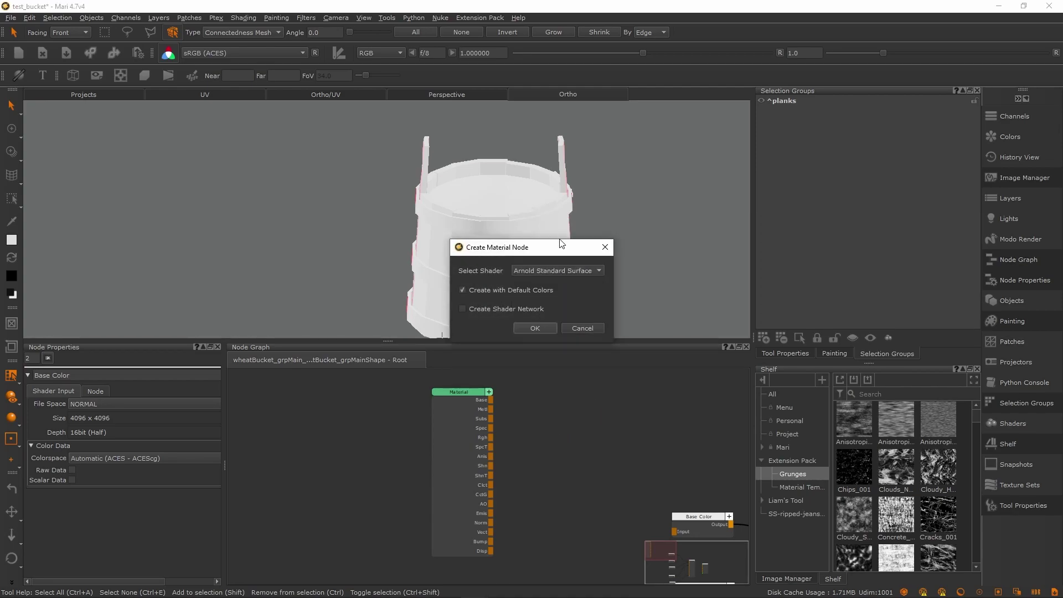
click(535, 329)
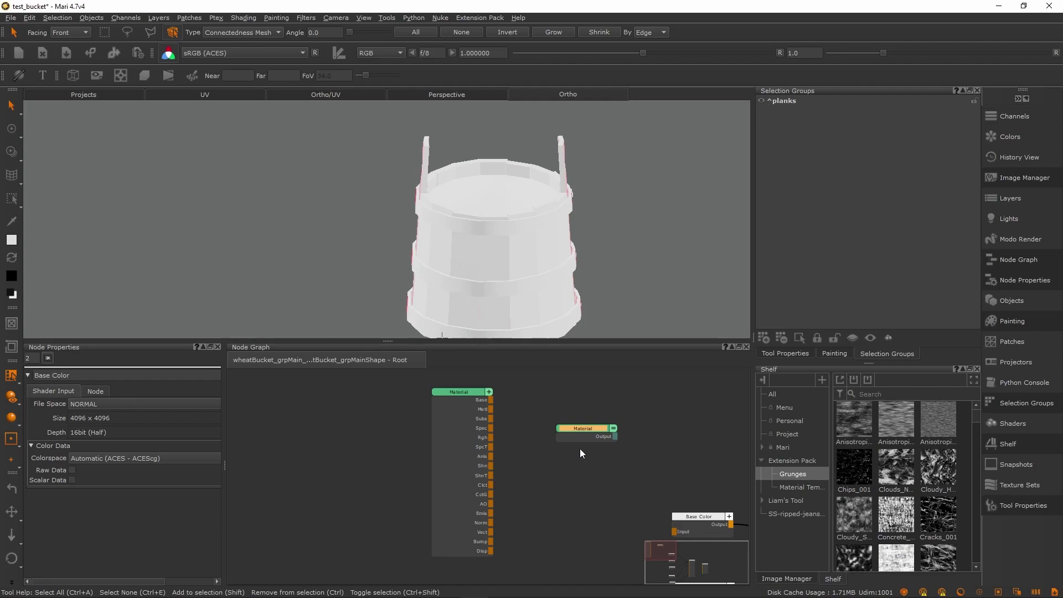
click(614, 428)
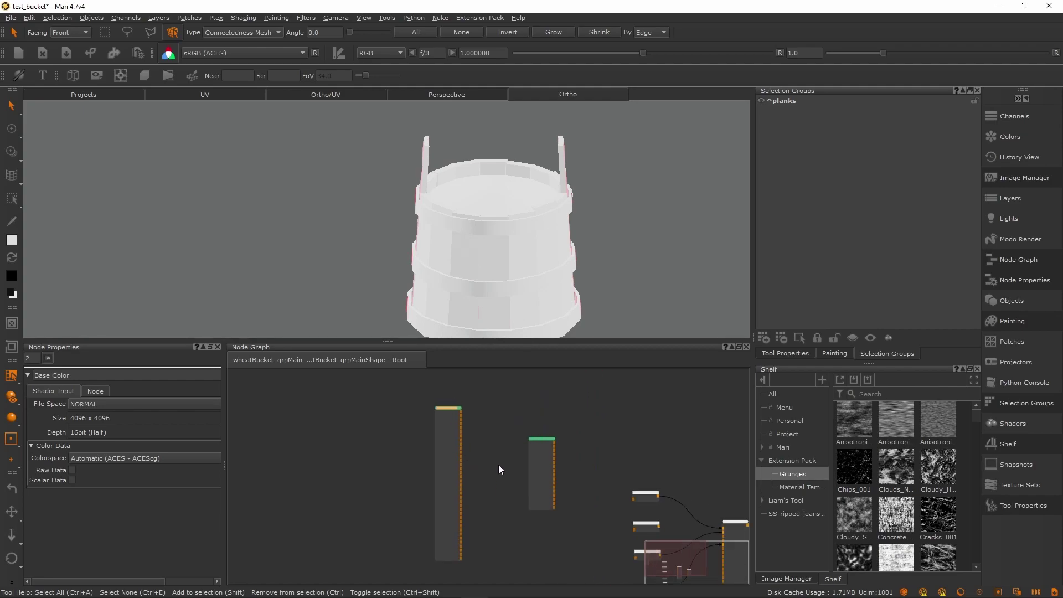
Open the internal graph of the shorter Material node and reposition that node in the root graph
click(579, 493)
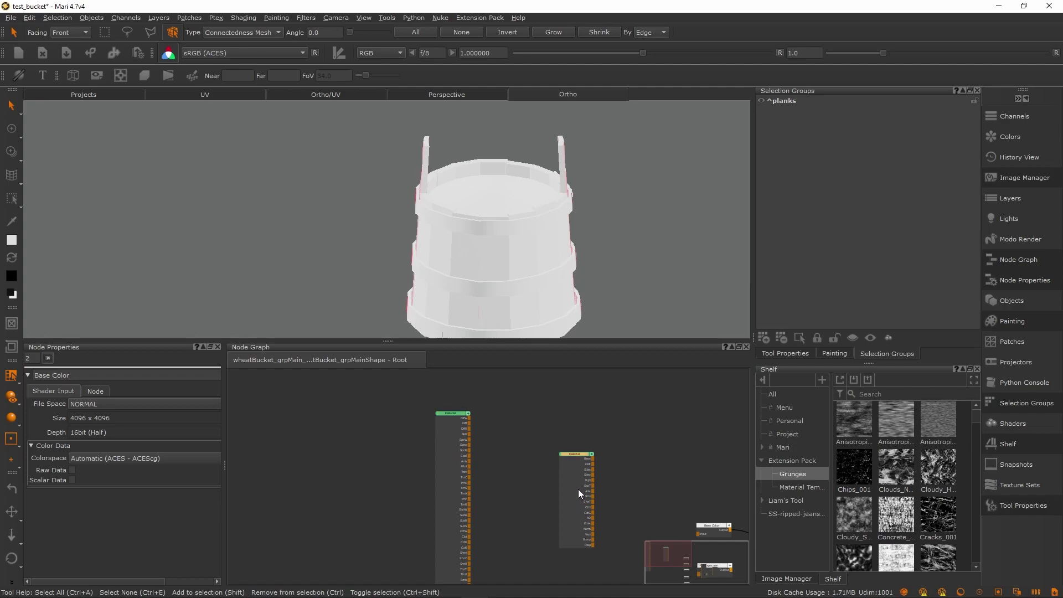
double_click(579, 489)
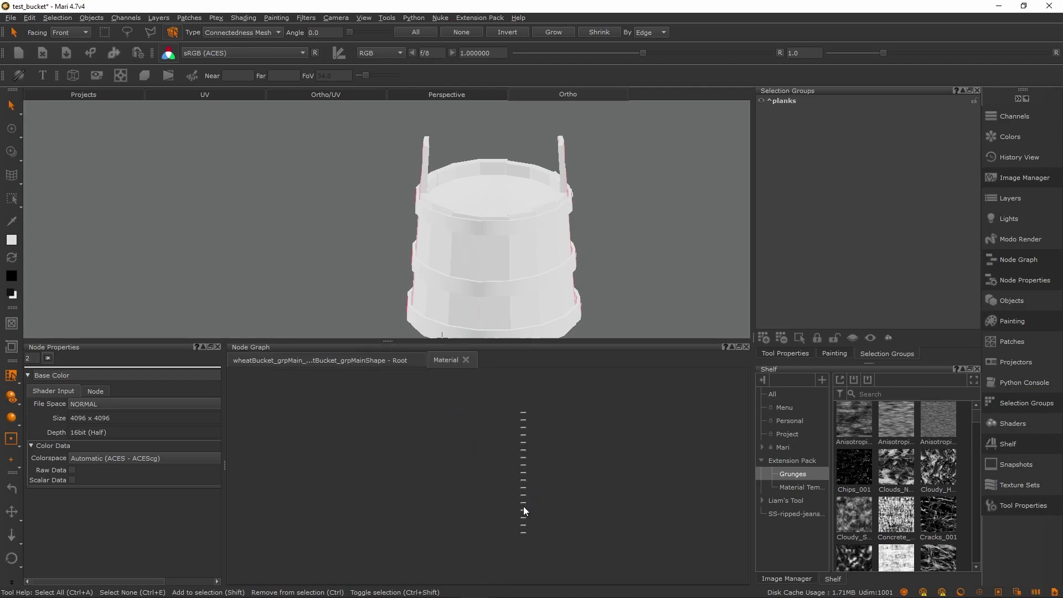
click(405, 362)
drag(564, 473, 556, 444)
double_click(556, 445)
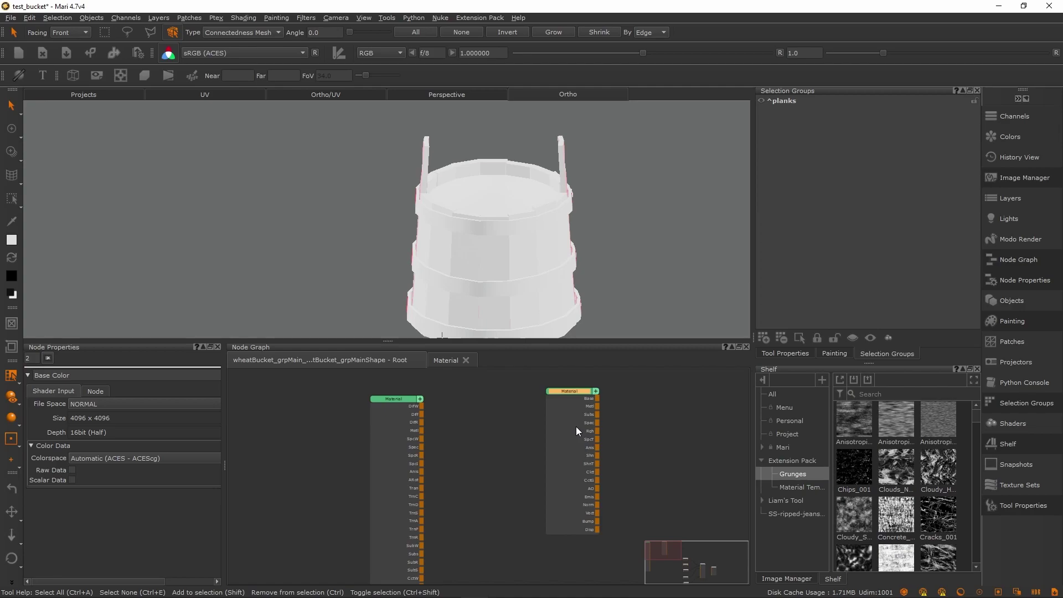
drag(571, 452, 579, 459)
Examine the output nodes inside the shorter Material, including Base, and compare them with its outputs in the root graph
click(447, 360)
scroll(542, 460, down, 3)
scroll(524, 471, up, 3)
scroll(540, 467, up, 7)
mouse_move(537, 485)
middle_down()
mouse_move(533, 504)
mouse_move(536, 478)
middle_up()
middle_drag(535, 379, 530, 487)
click(520, 514)
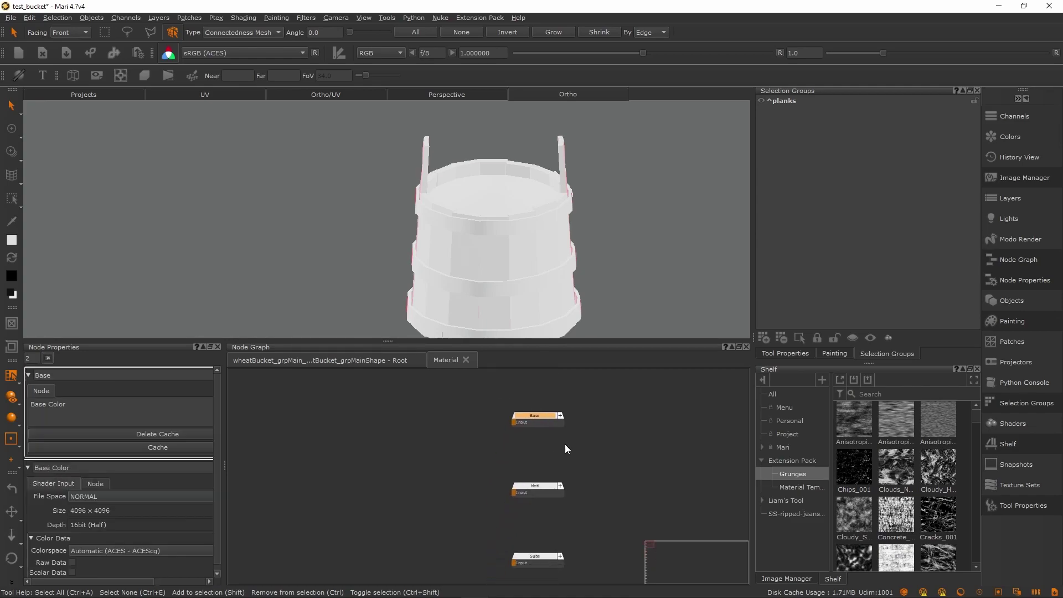
click(381, 359)
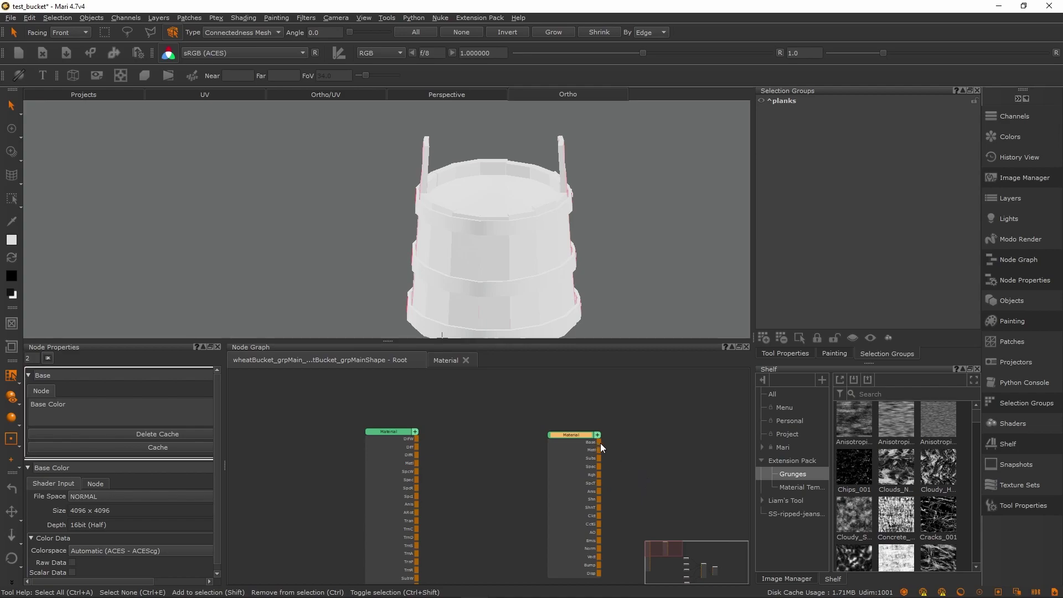
Add a Color node beside the Base output node inside the shorter Material's internal graph
click(446, 360)
click(422, 434)
key(q)
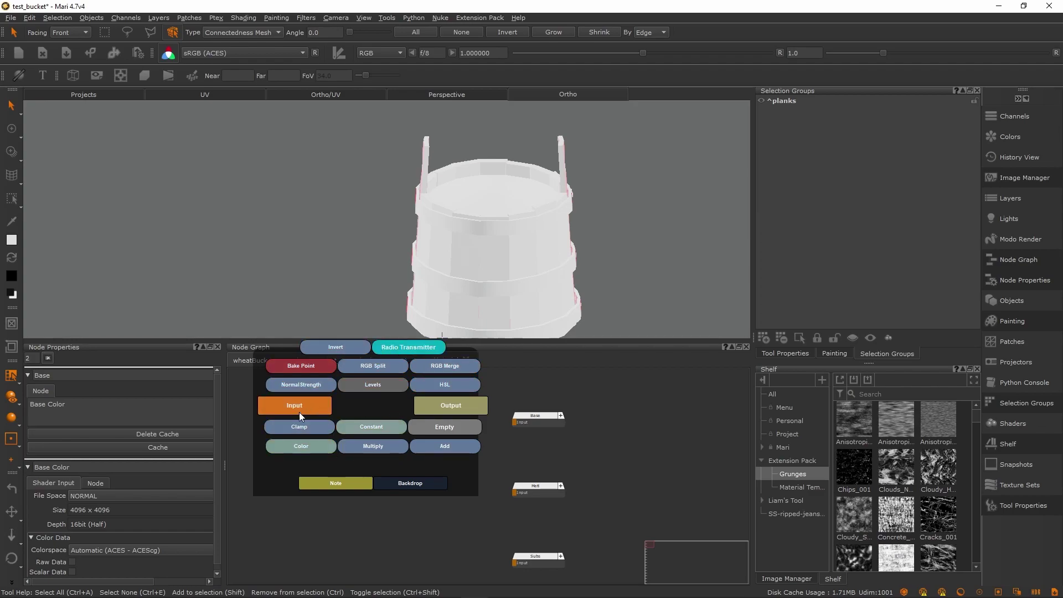
click(313, 448)
click(404, 448)
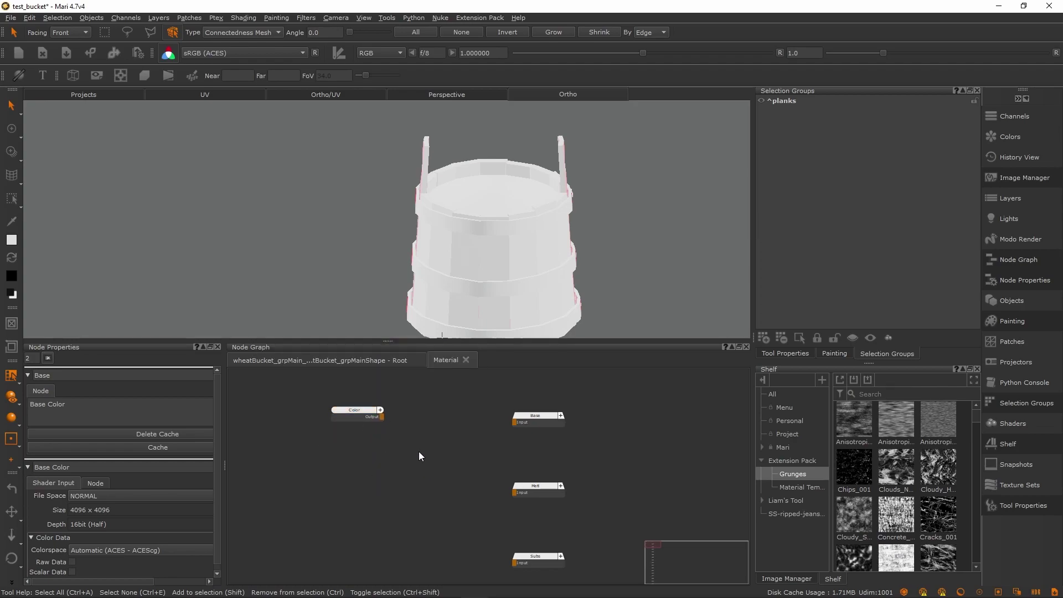
key(Tab)
text(color)
key(Down)
key(Return)
drag(443, 467, 354, 443)
Connect the Color node's output to the Base node's input and open the Color node's properties
click(365, 420)
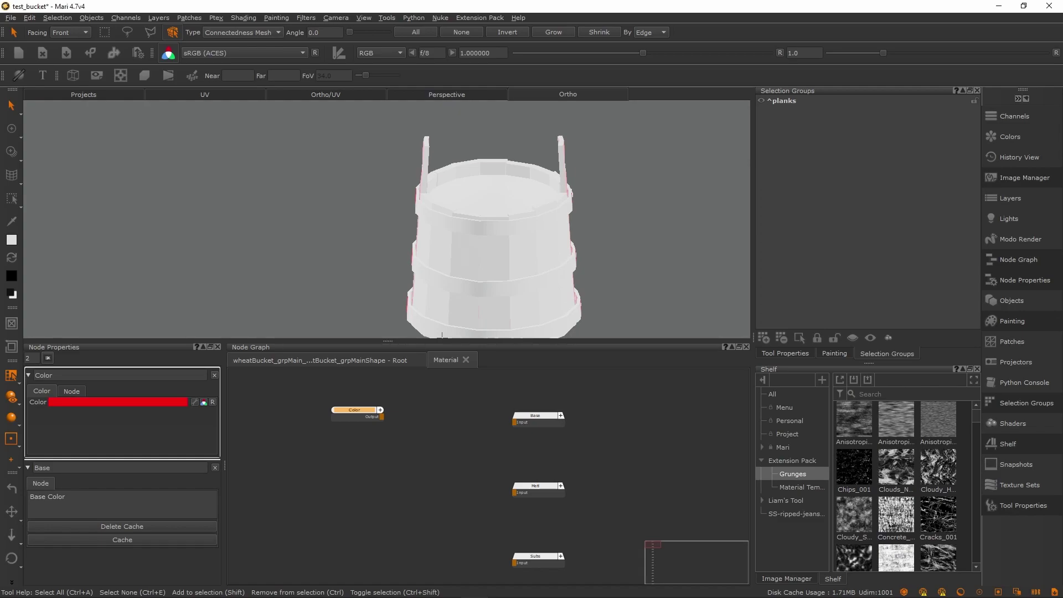
drag(384, 418, 521, 424)
drag(363, 410, 374, 413)
Collapse the shorter Material node in the root graph and connect its output to the Base Color channel
click(381, 363)
scroll(519, 463, down, 3)
middle_drag(608, 471, 500, 423)
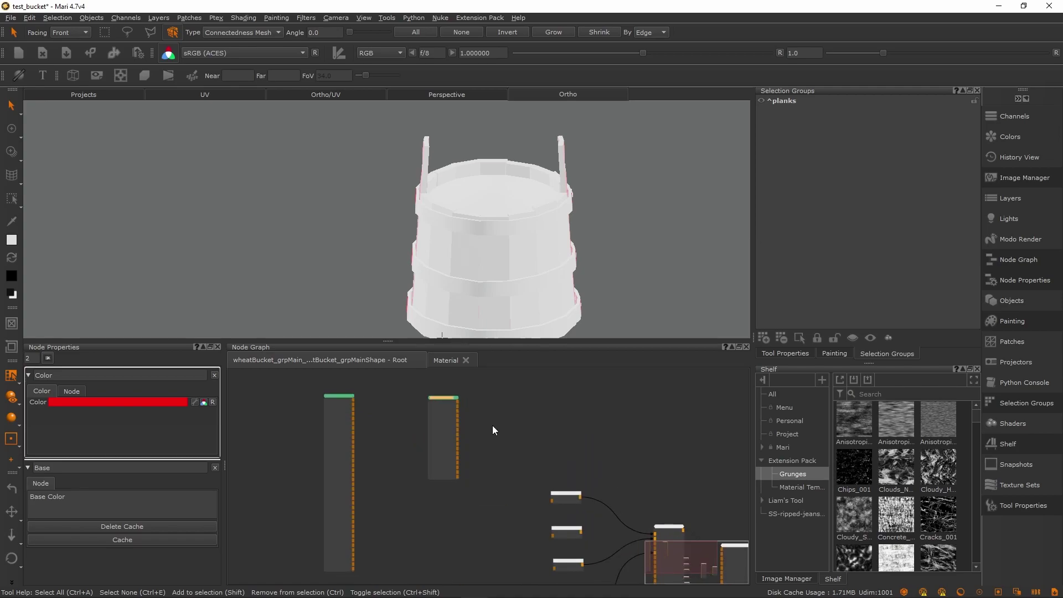
drag(448, 411, 457, 519)
scroll(456, 521, down, 5)
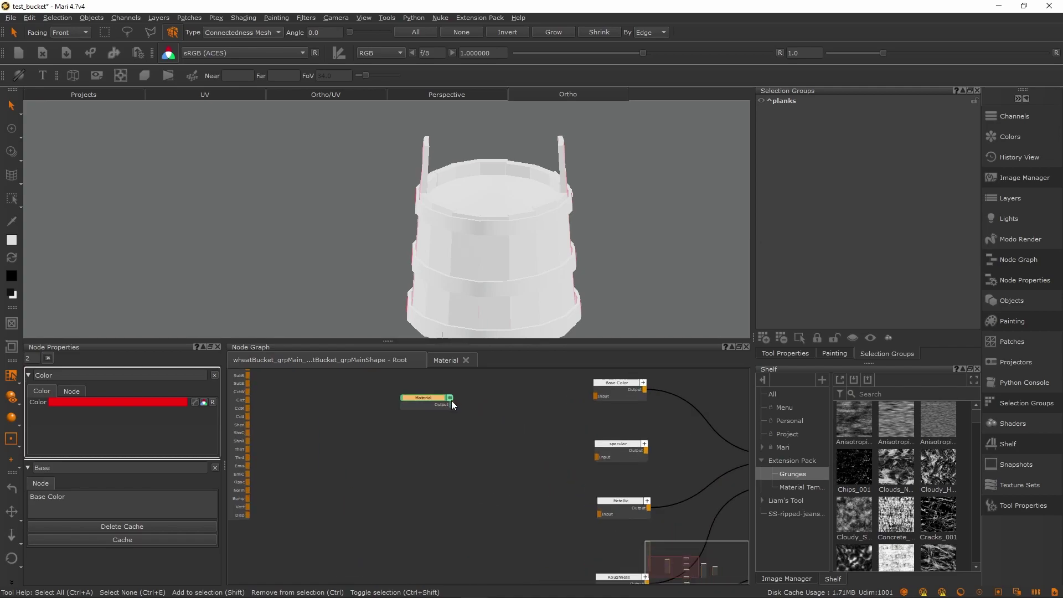
drag(473, 407, 596, 396)
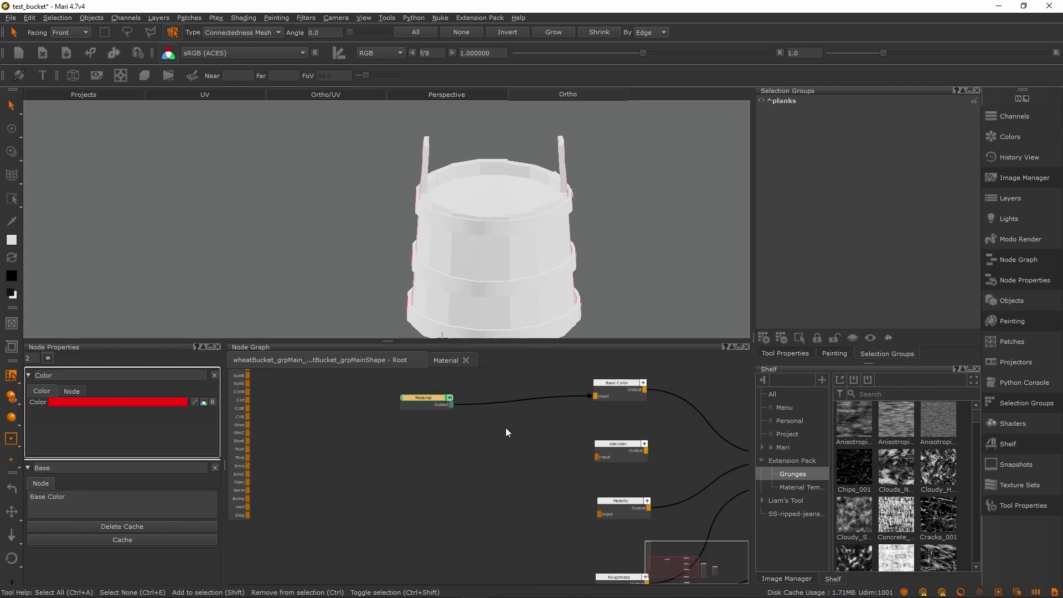
Try to connect the collapsed Material output to the specular channel, and remove that connection with the node expanded
click(450, 398)
click(449, 401)
drag(452, 407, 598, 457)
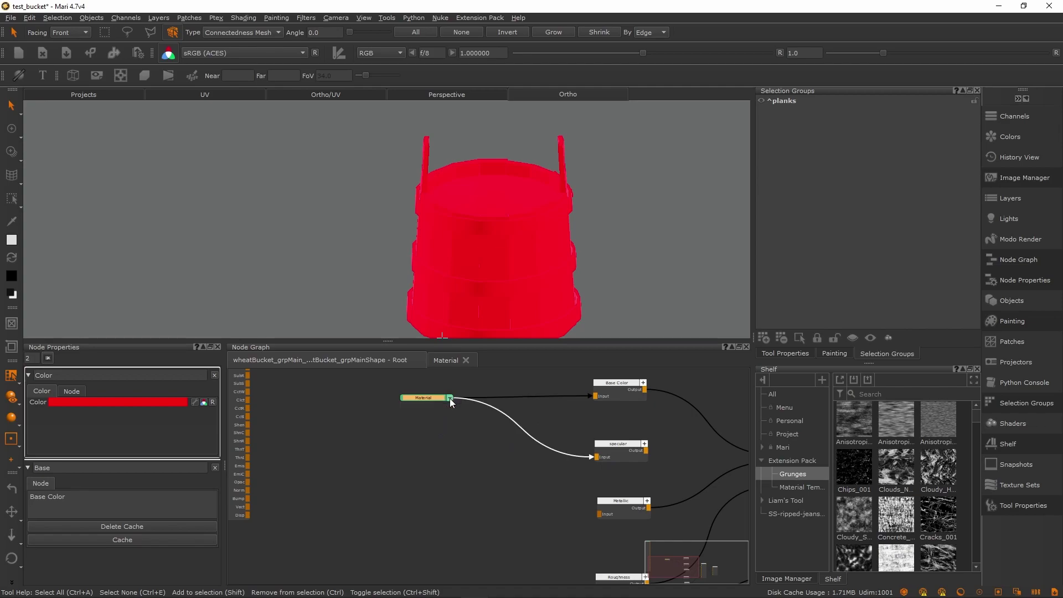
click(450, 397)
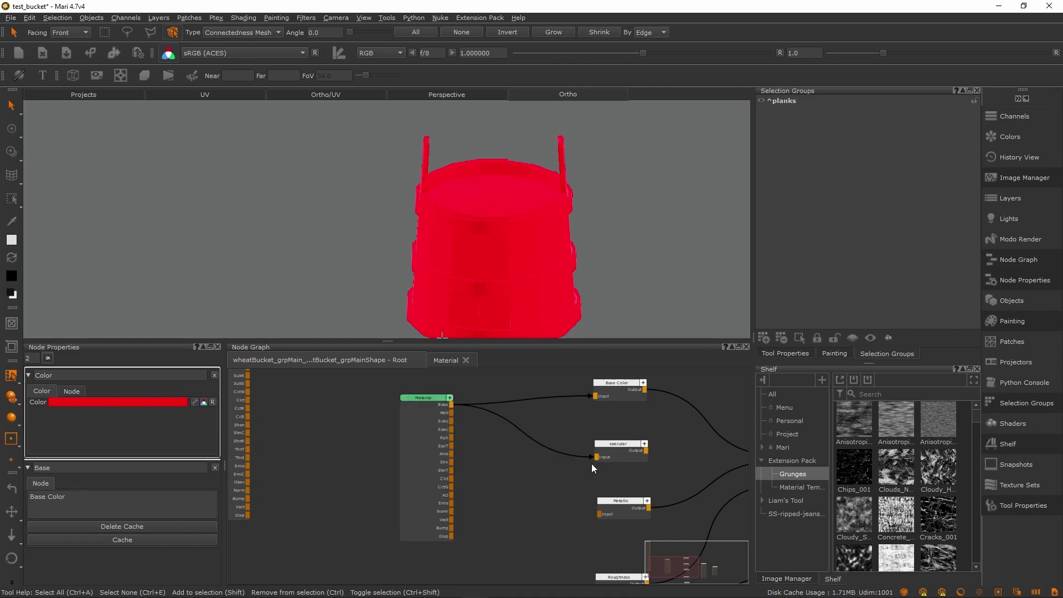
drag(590, 458, 565, 435)
Connect the Material's Spec output to the specular channel and its Metl output to the Metallic channel
mouse_move(579, 397)
mouse_down()
mouse_move(554, 396)
mouse_move(594, 396)
mouse_up()
drag(452, 429, 608, 454)
drag(598, 514, 451, 412)
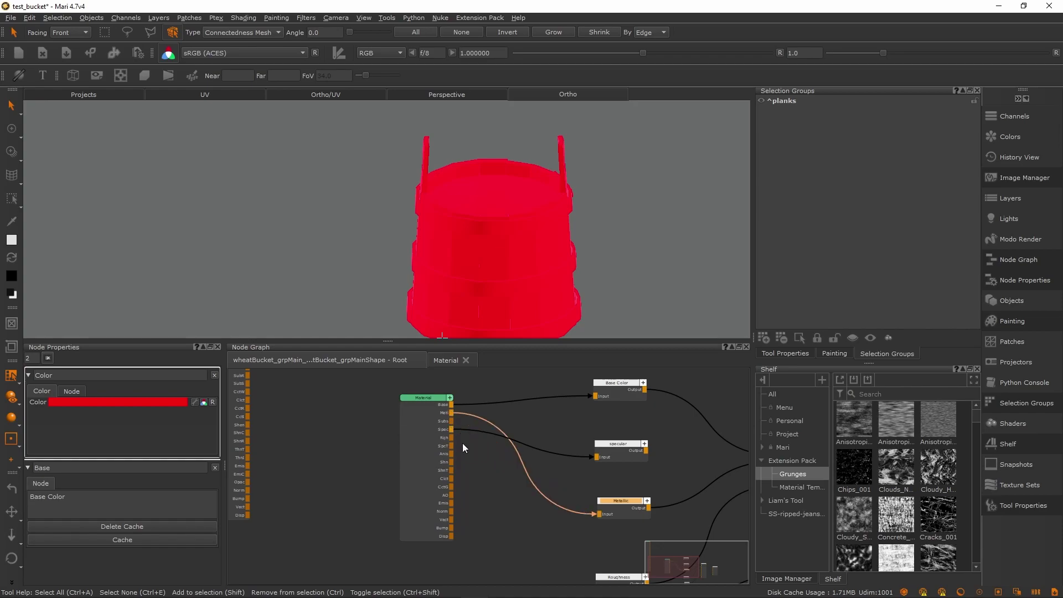
middle_drag(558, 568, 533, 476)
click(573, 498)
middle_drag(615, 382, 682, 505)
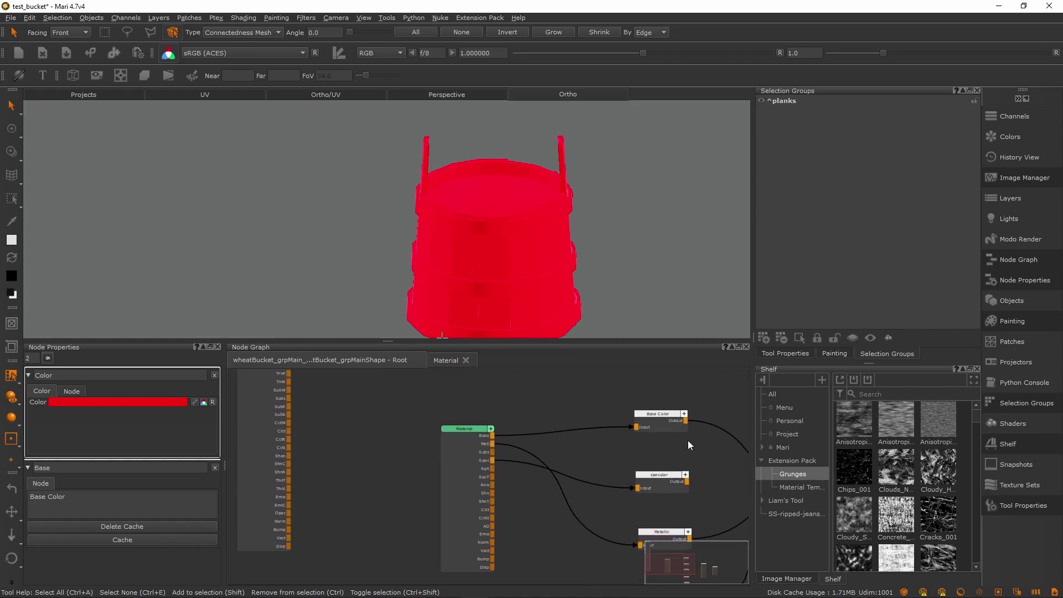
Collapse the connected Material node to a single output and reposition it in the root graph
click(491, 429)
drag(455, 425, 399, 399)
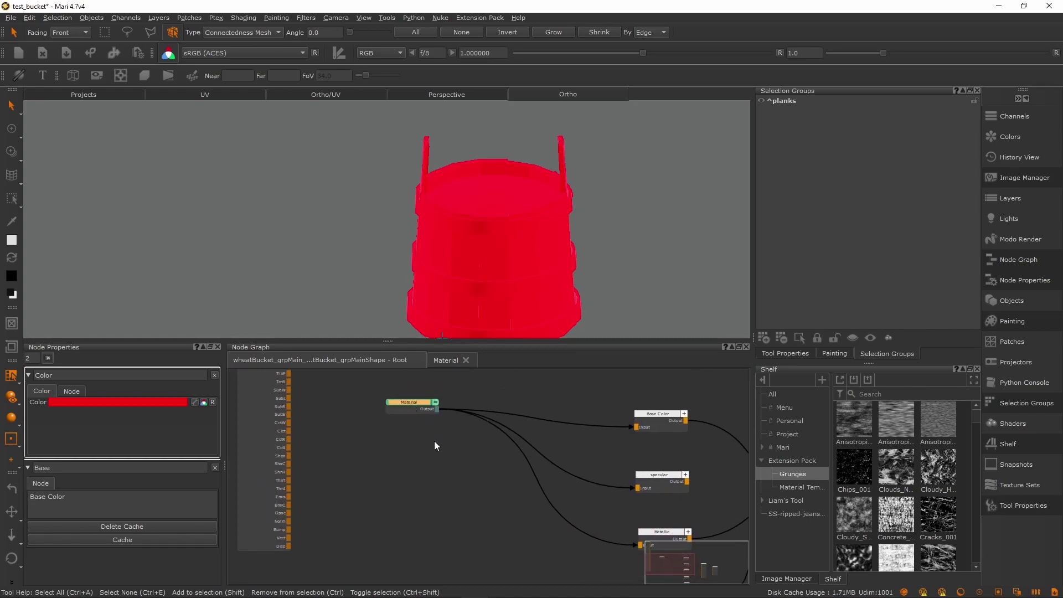
middle_drag(412, 427, 534, 474)
mouse_move(535, 452)
mouse_down()
mouse_move(466, 424)
mouse_move(533, 454)
mouse_up()
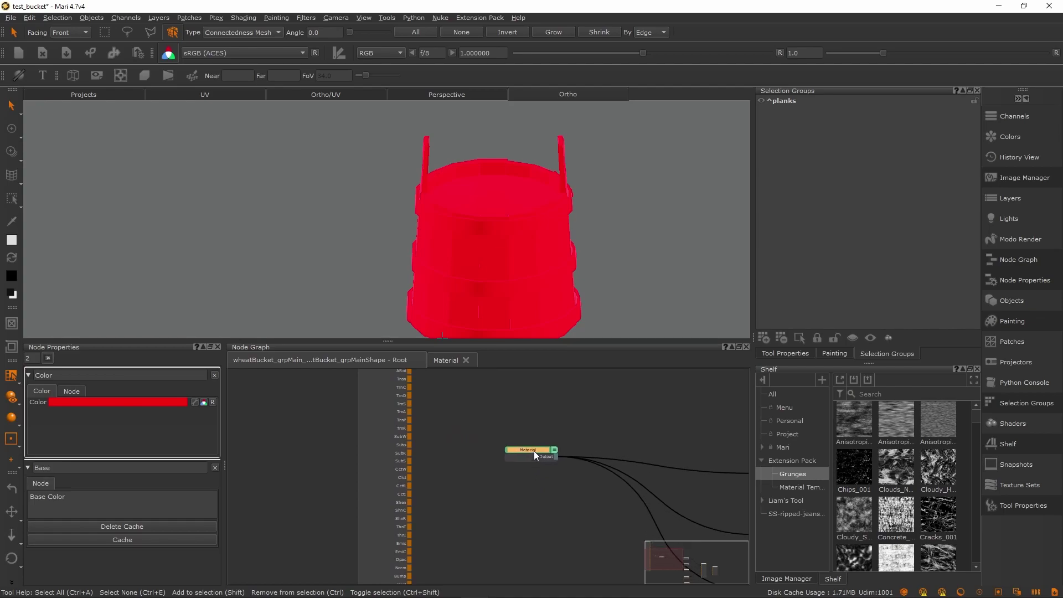
Inspect the color of the bucket model from several angles in the viewport
scroll(567, 275, down, 3)
alt+drag(568, 274, 442, 286)
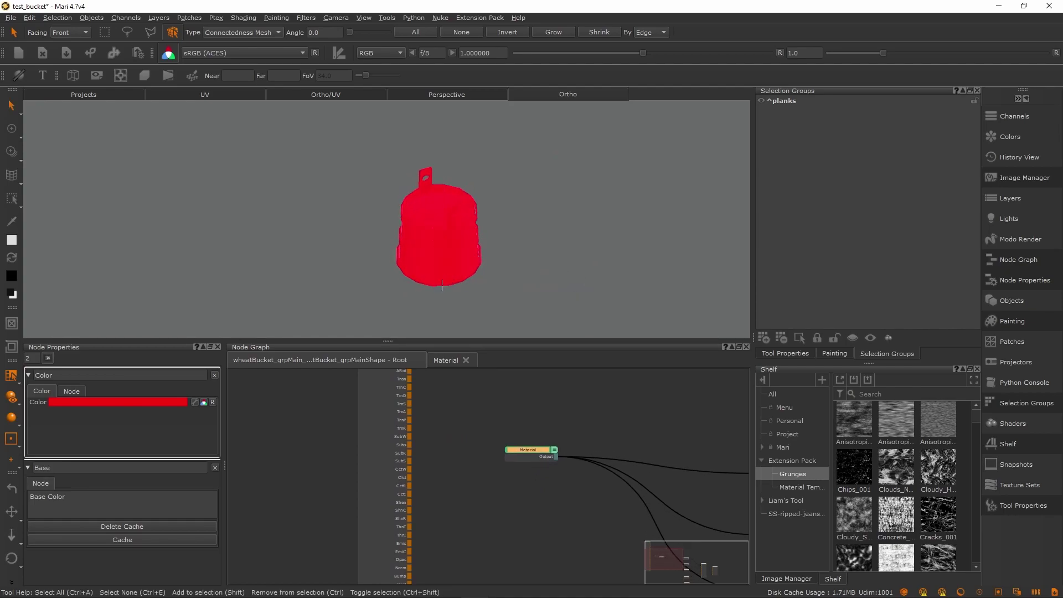
scroll(404, 238, up, 3)
alt+drag(557, 273, 553, 330)
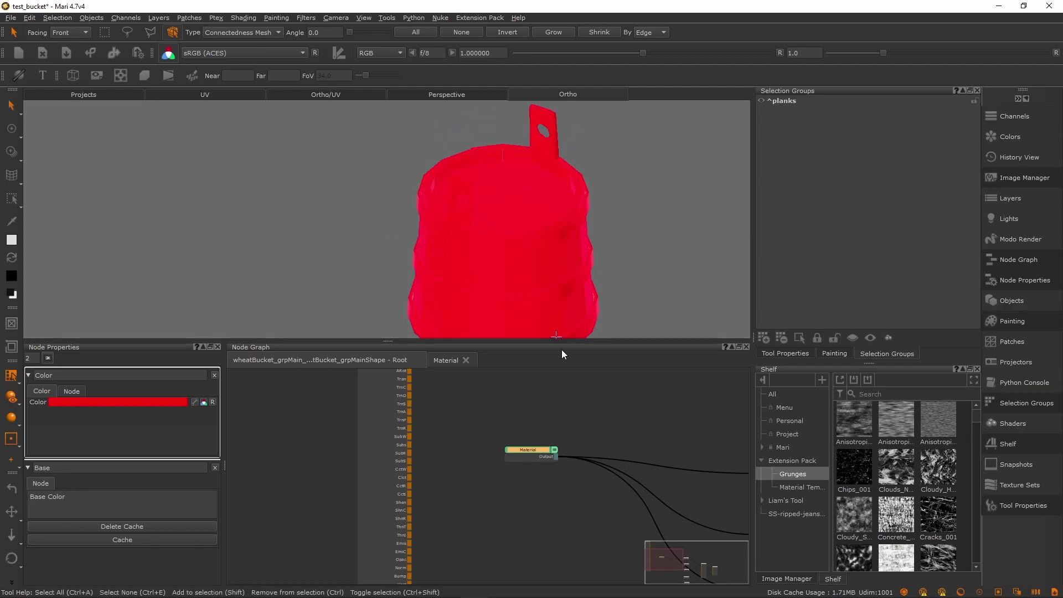
middle_drag(632, 284, 565, 257)
alt+drag(565, 257, 507, 283)
Disconnect the collapsed Material node from the Base Color, specular and Metallic channels
mouse_move(526, 451)
mouse_down()
mouse_move(474, 434)
mouse_move(530, 441)
mouse_up()
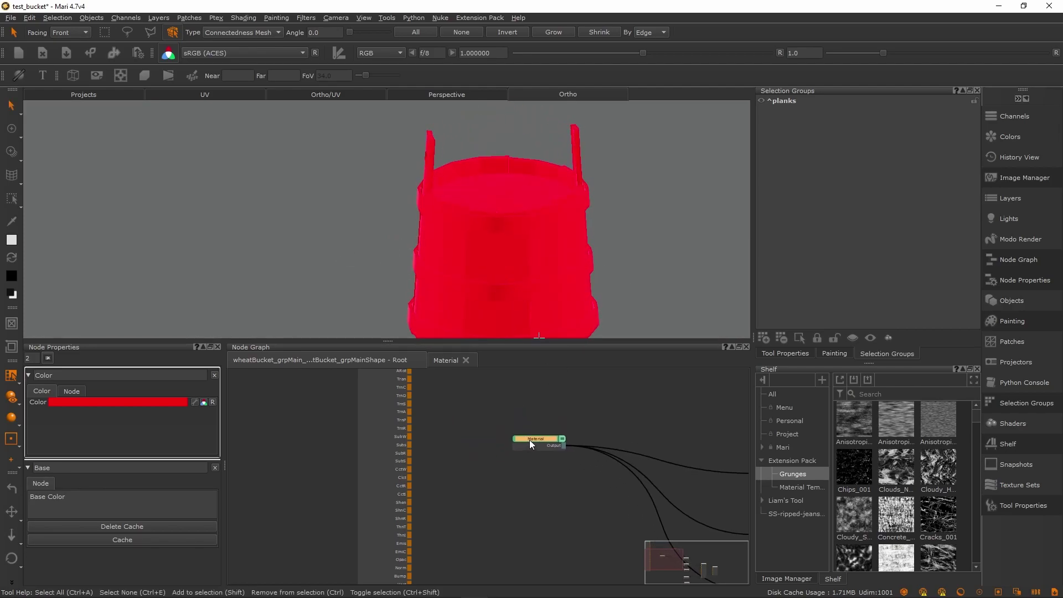
scroll(529, 440, down, 3)
scroll(530, 437, down, 3)
middle_drag(530, 408, 525, 428)
scroll(543, 467, up, 5)
drag(499, 438, 459, 432)
drag(662, 465, 588, 490)
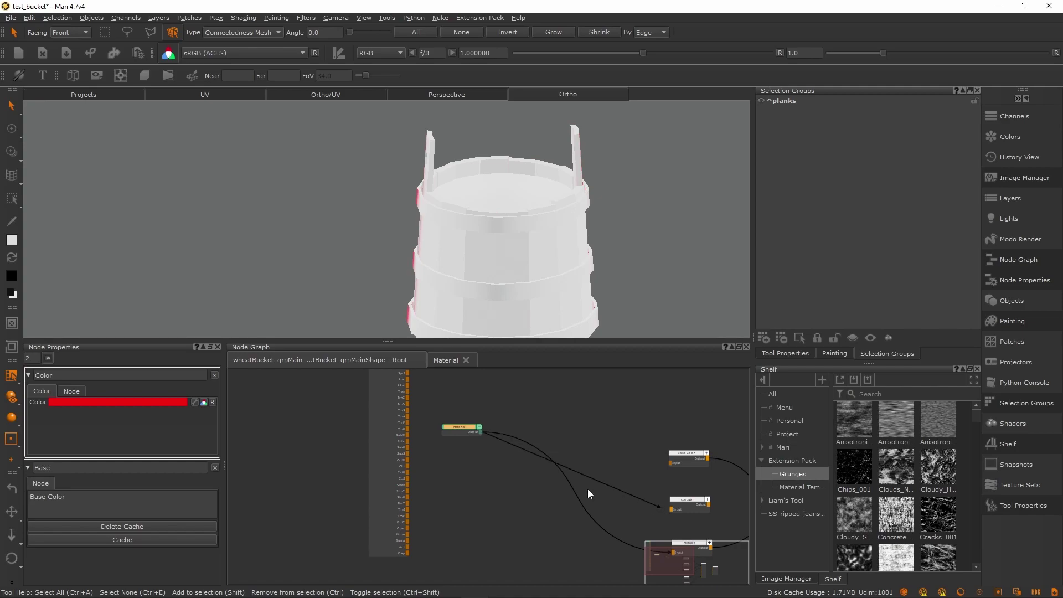
middle_drag(619, 489, 576, 417)
drag(627, 481, 546, 413)
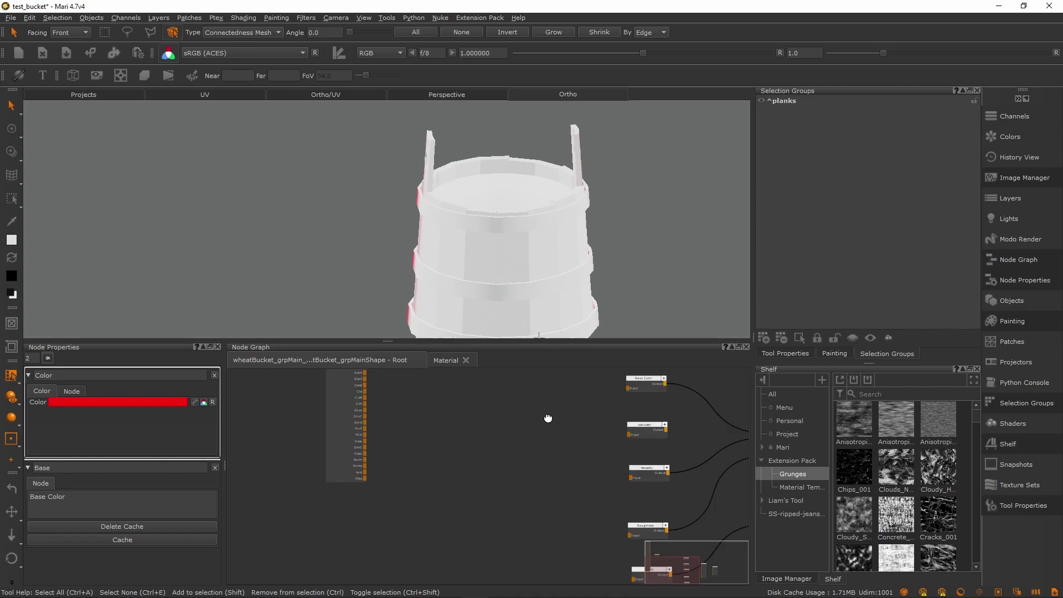
middle_drag(546, 413, 559, 479)
Add a Multi-Channel Merge node with the Principled BRDF shader model between the collapsed Material and the channel nodes
click(495, 447)
middle_drag(481, 427, 519, 455)
key(Tab)
text(multi)
key(Down)
key(Down)
key(Down)
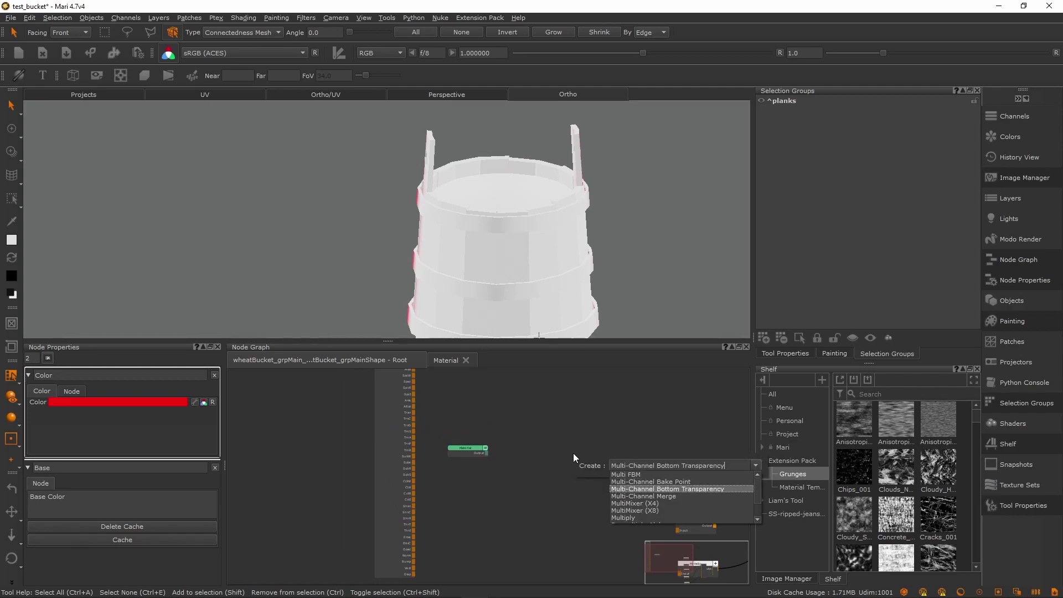
key(Down)
key(Return)
click(582, 288)
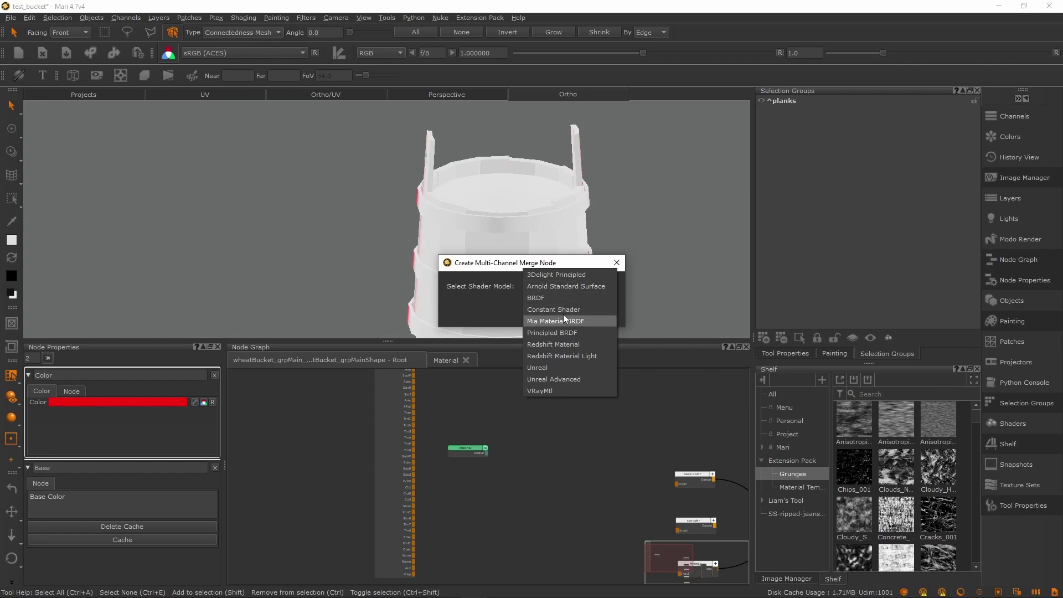
click(563, 334)
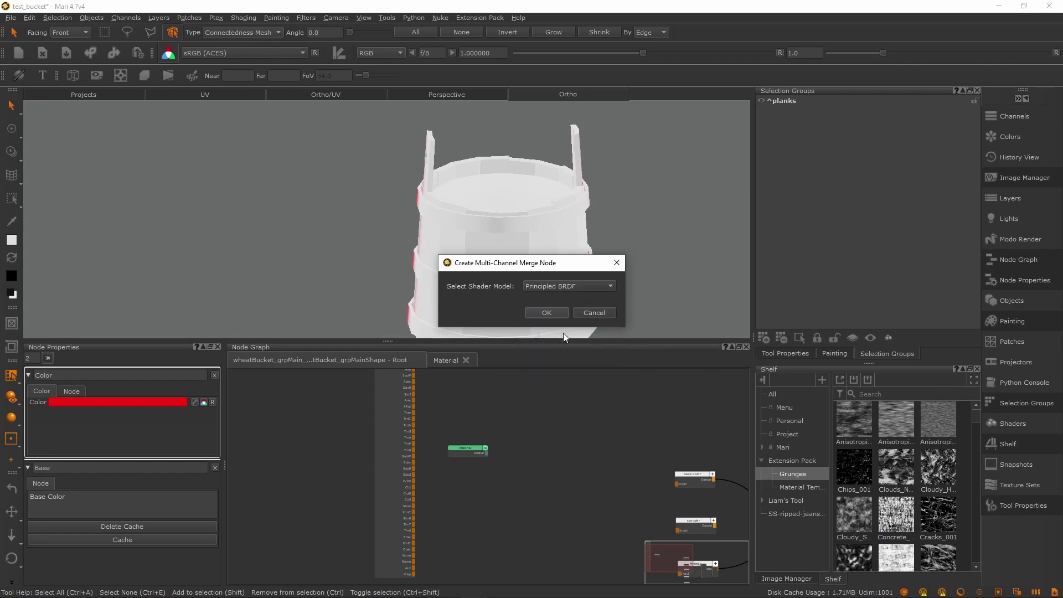
click(555, 312)
middle_drag(620, 478, 583, 460)
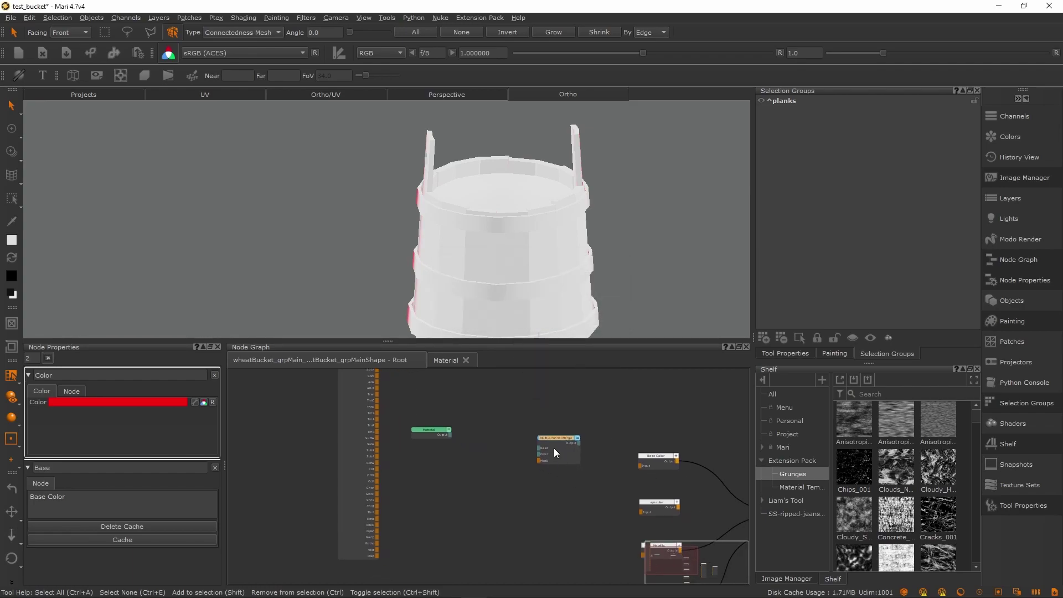
Connect the Multi-Channel Merge node's expanded outputs to the Base Color, specular and Metallic channel inputs, and collapse the node again
scroll(554, 488, up, 3)
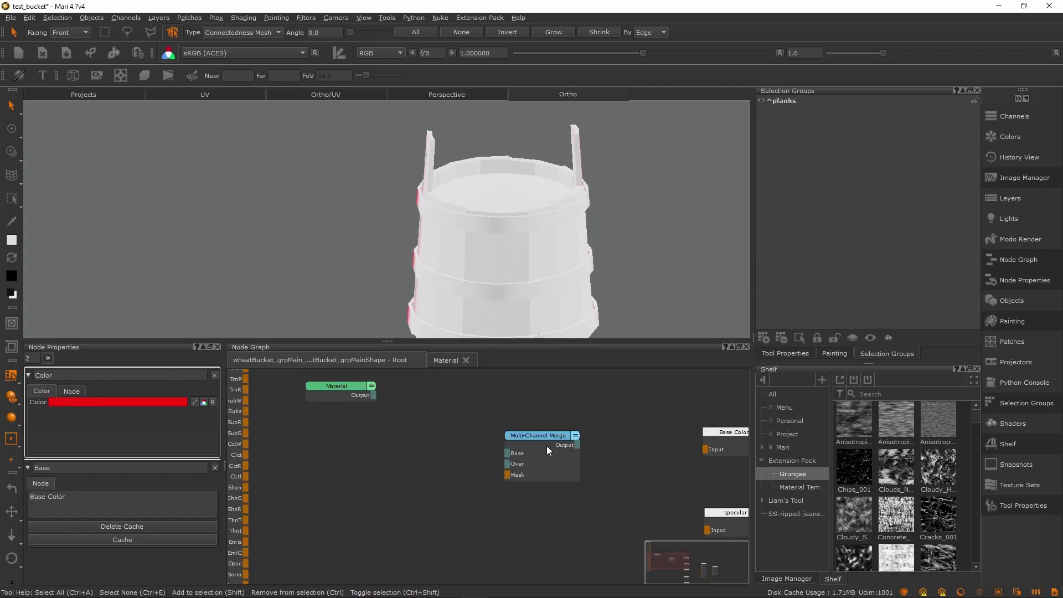
middle_drag(580, 450, 530, 446)
click(527, 432)
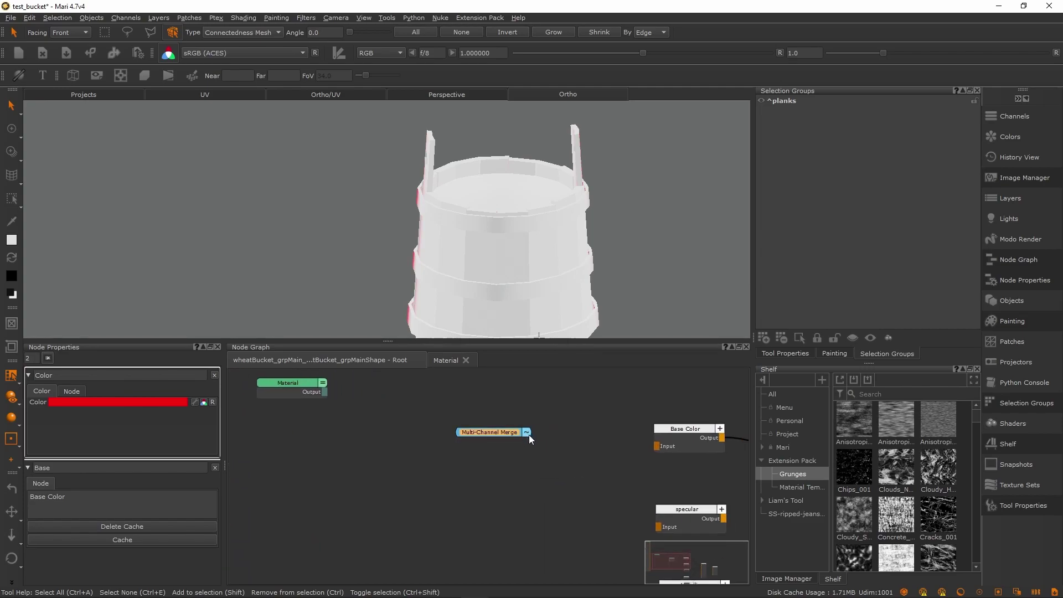
click(527, 433)
drag(529, 442, 657, 446)
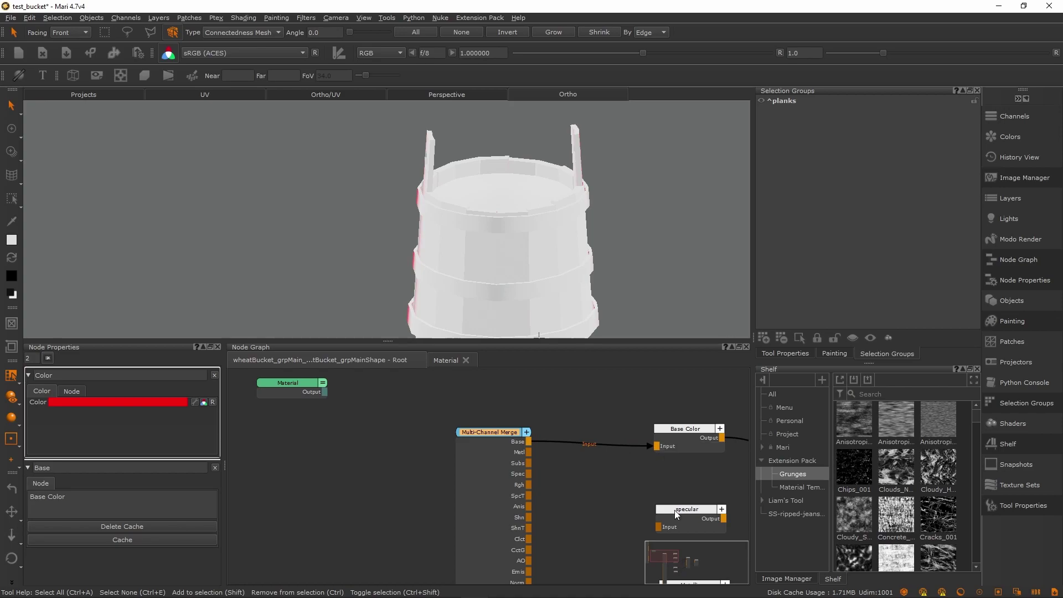
drag(660, 529, 529, 474)
middle_drag(588, 493, 562, 445)
drag(504, 404, 637, 554)
click(502, 385)
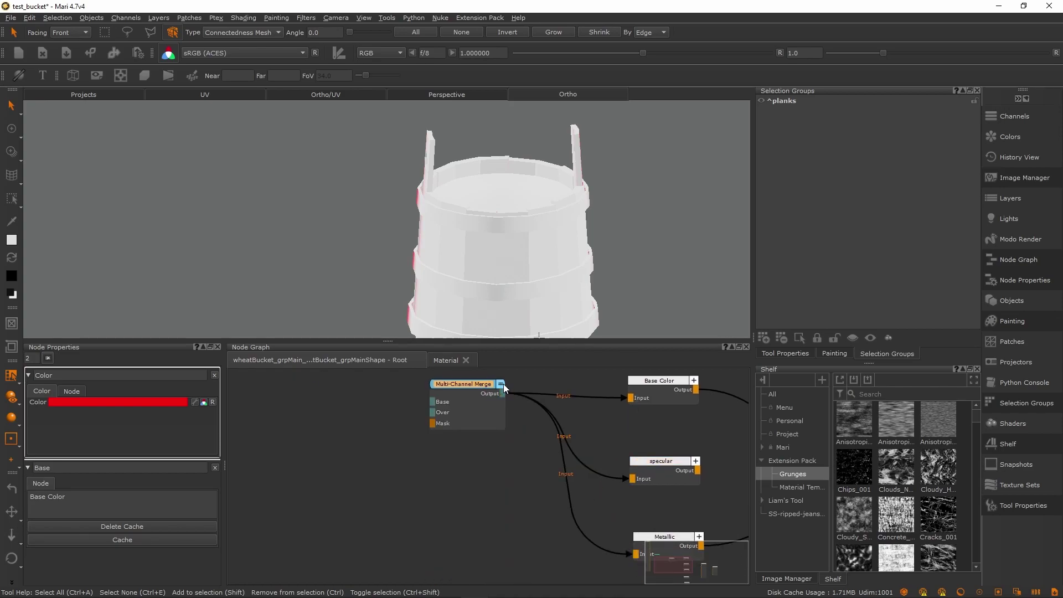
Connect the collapsed Material node's output to the Base input of the Multi-Channel Merge node
middle_drag(374, 402, 551, 506)
scroll(551, 506, down, 2)
drag(507, 460, 609, 504)
middle_drag(496, 501, 527, 526)
Compare the output channels of the unconnected Material node with those of the Material node feeding the merge
click(453, 440)
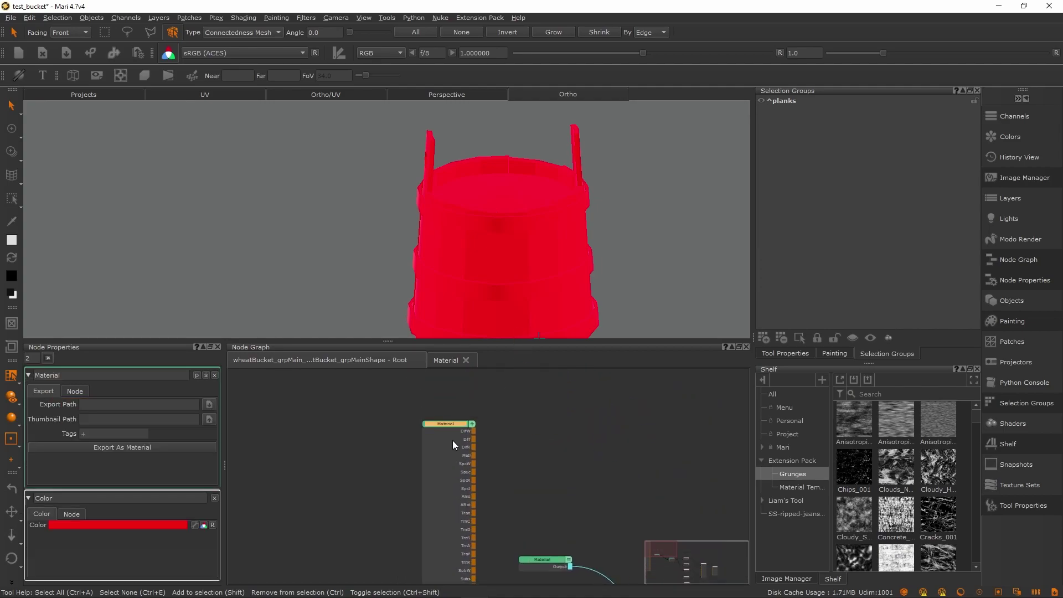
click(570, 560)
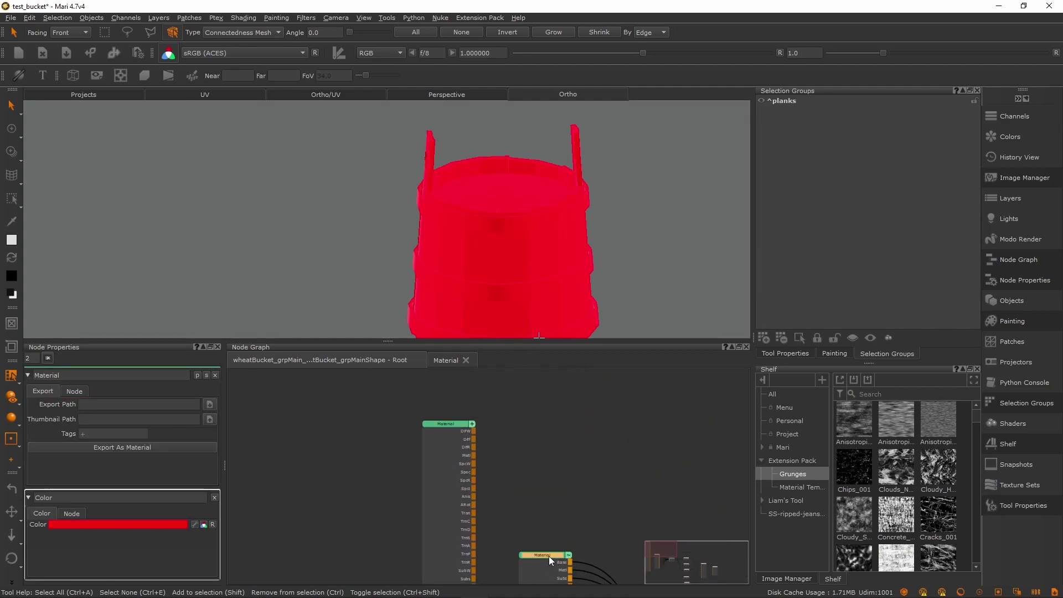
scroll(543, 450, down, 2)
scroll(498, 439, up, 5)
middle_drag(550, 449, 474, 519)
scroll(493, 484, down, 1)
click(519, 440)
middle_drag(497, 557, 558, 484)
Create a new Material node using the Principled BRDF shader with default colors
key(Tab)
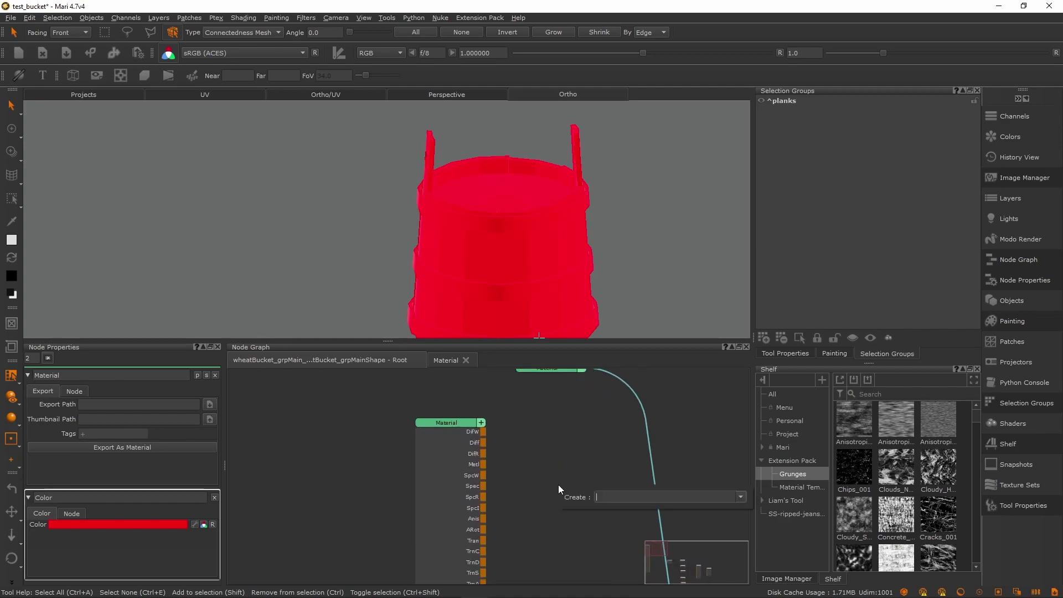
text(material)
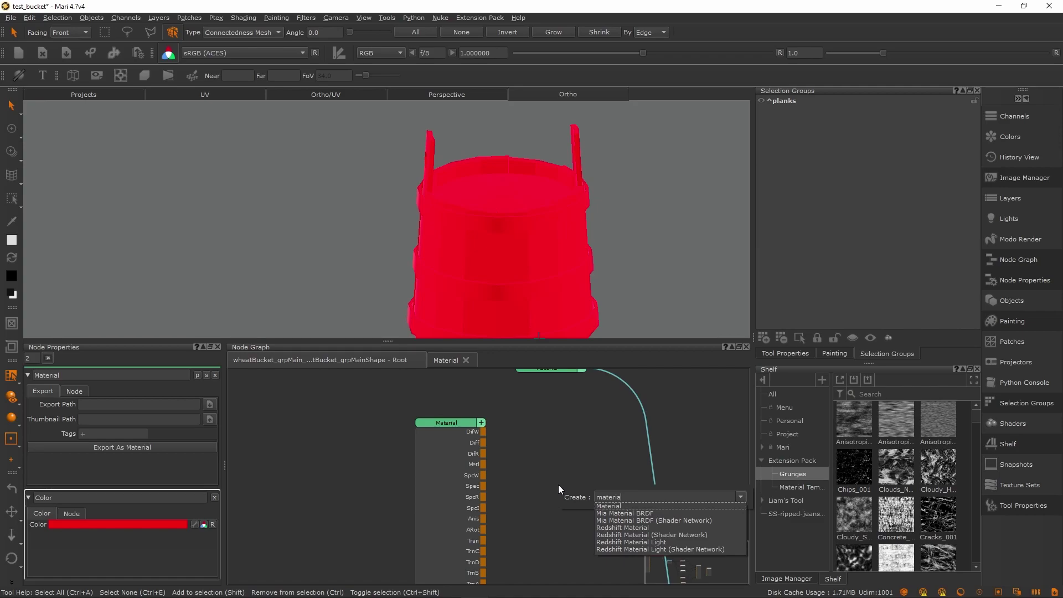
key(Down)
key(Return)
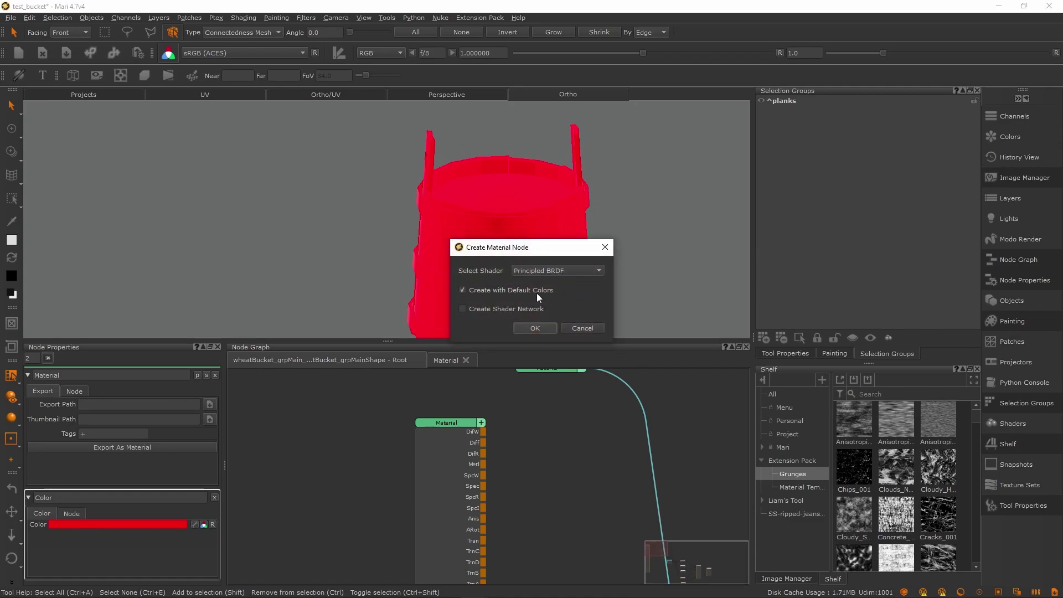
click(541, 326)
Move the new Material node beneath the connected one and link its output to the merge node's Over input
middle_drag(614, 512, 491, 407)
scroll(492, 407, down, 3)
drag(504, 401, 581, 520)
middle_drag(481, 391, 514, 481)
drag(518, 484, 485, 581)
middle_drag(499, 402, 516, 498)
drag(509, 389, 562, 438)
middle_drag(550, 417, 544, 497)
drag(548, 440, 553, 490)
middle_drag(521, 410, 534, 502)
Delete the unconnected, expanded Material node and align the new Material node closely below the first connected one
click(470, 459)
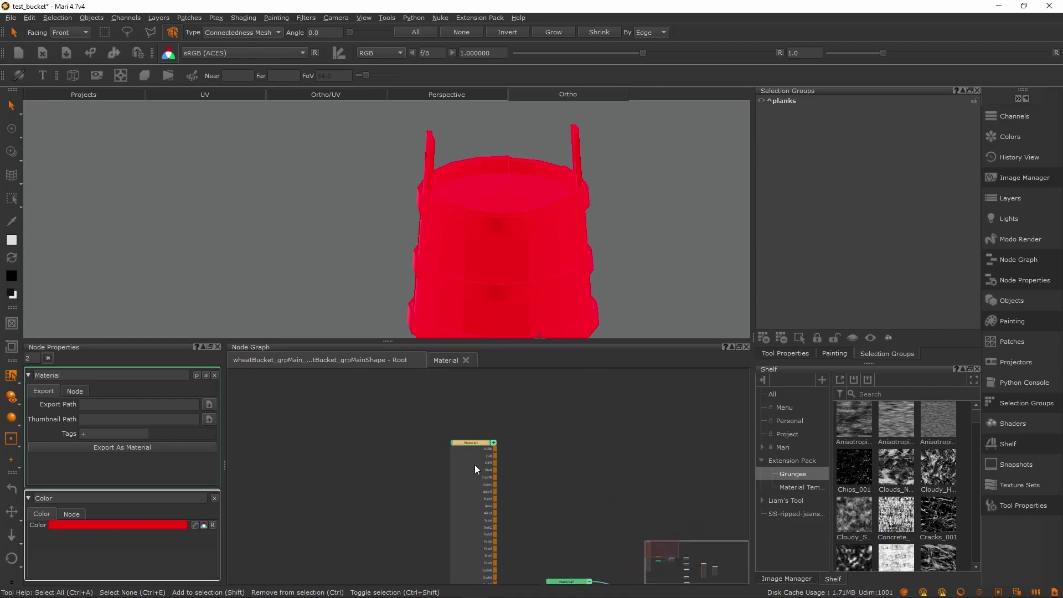
key(Delete)
middle_drag(637, 568, 503, 446)
scroll(480, 499, up, 3)
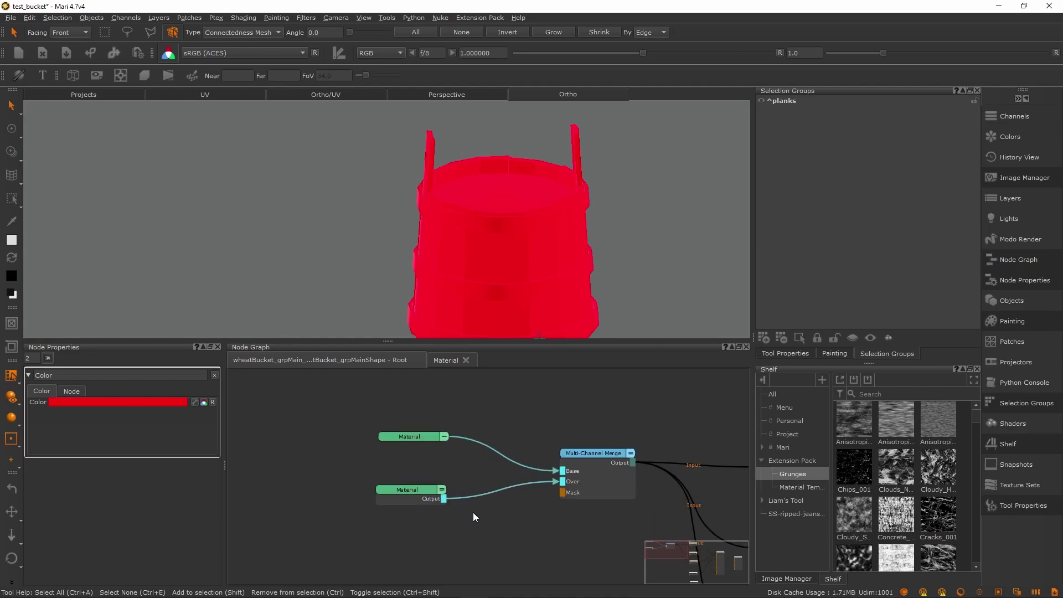
middle_drag(447, 506, 481, 509)
drag(464, 489, 465, 483)
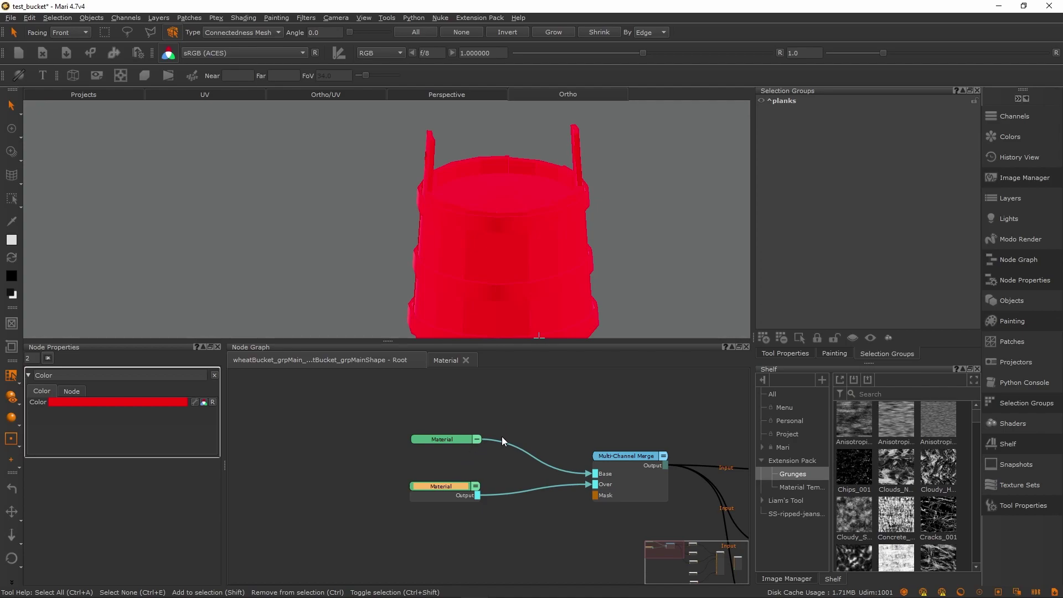
Disconnect the Multi-Channel Merge output from the Base Color channel node
scroll(612, 244, down, 3)
alt+drag(601, 245, 432, 226)
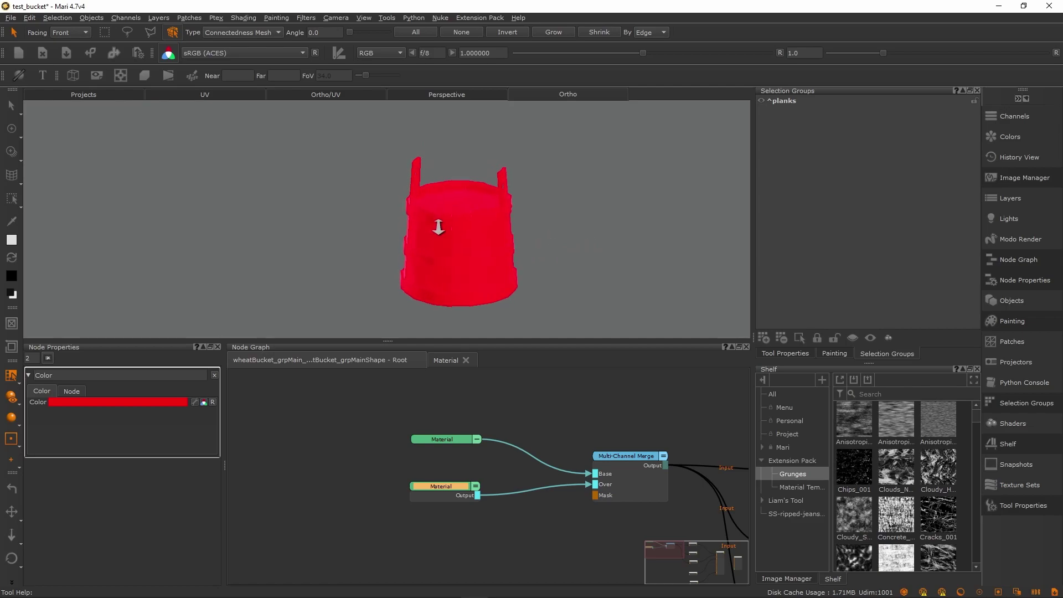
scroll(590, 265, up, 2)
middle_drag(655, 455, 338, 411)
scroll(360, 417, down, 2)
drag(441, 425, 444, 383)
View the bucket from other angles and select the Principled BRDF shader node to display its properties
alt+drag(566, 274, 493, 266)
alt+right_drag(493, 266, 548, 279)
alt+drag(548, 278, 619, 280)
alt+right_drag(644, 284, 624, 270)
middle_drag(515, 209, 553, 278)
scroll(666, 477, down, 2)
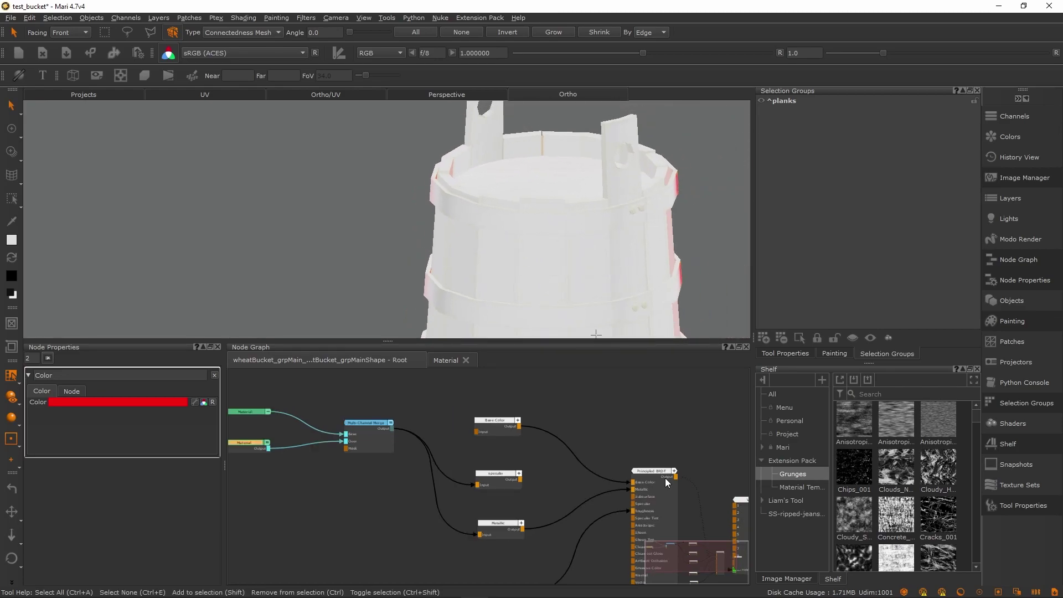
click(665, 478)
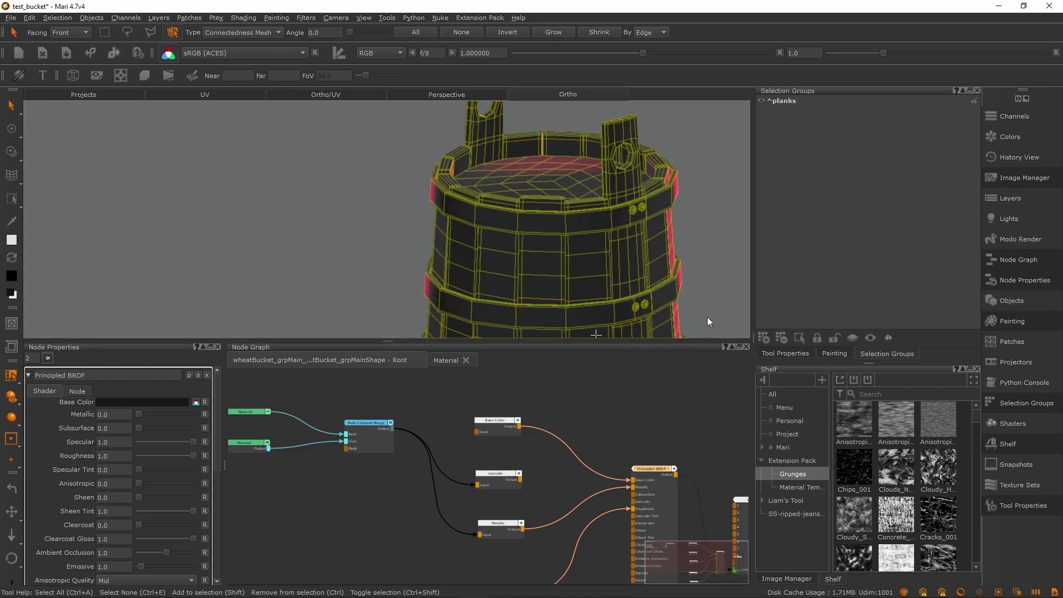
Examine the shading of the bucket's sides, rim and lid from many angles and distances in the viewport
alt+drag(595, 261, 667, 271)
alt+right_drag(667, 270, 575, 280)
alt+drag(575, 281, 499, 287)
alt+right_drag(499, 286, 503, 260)
alt+drag(503, 261, 612, 226)
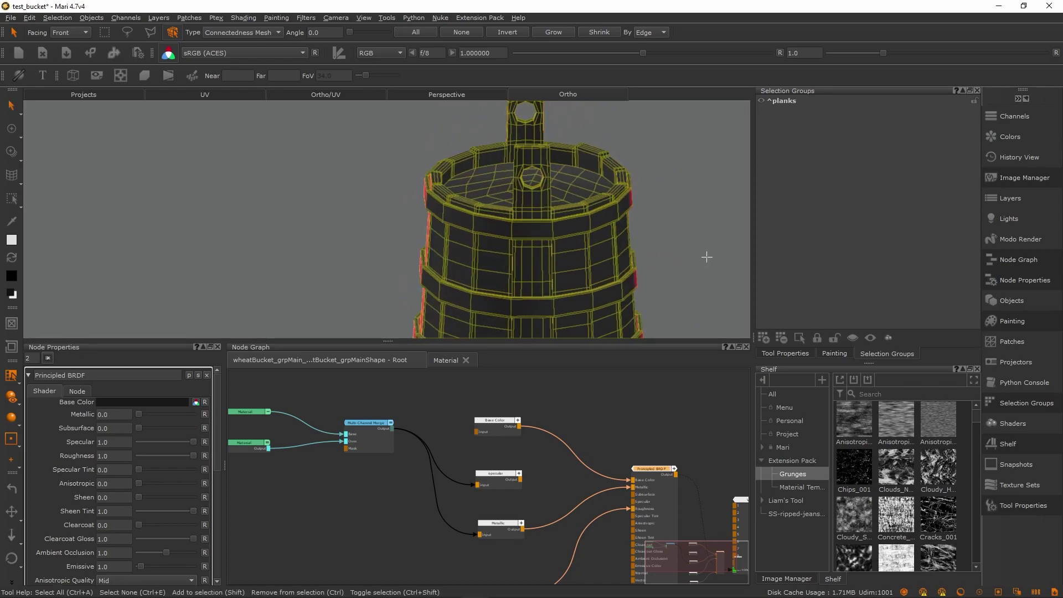
alt+right_drag(612, 226, 582, 215)
alt+middle_drag(631, 266, 564, 214)
alt+middle_drag(680, 227, 593, 324)
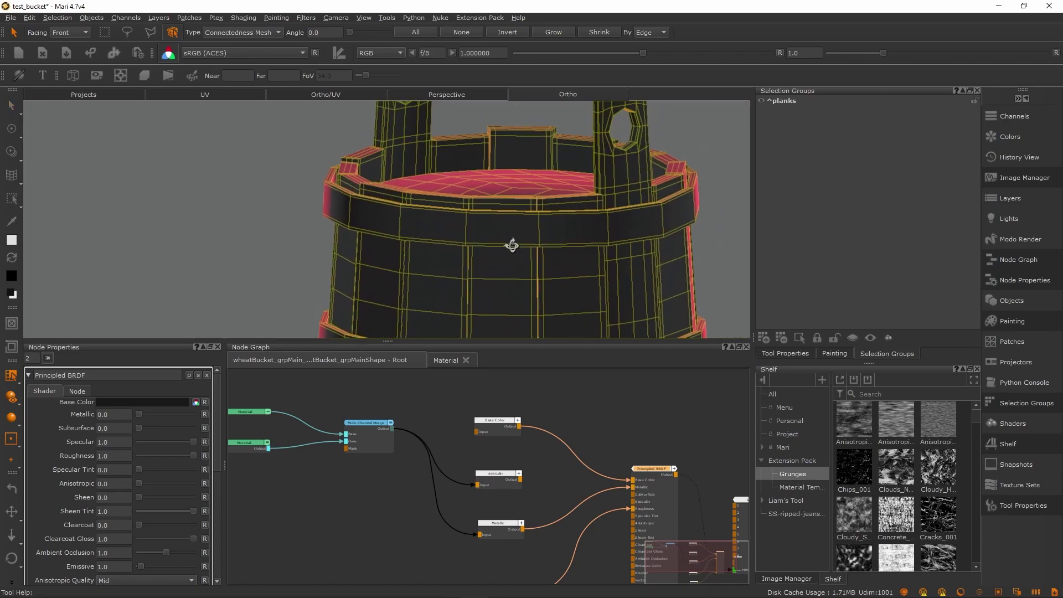
alt+drag(498, 242, 654, 254)
alt+drag(443, 266, 588, 283)
alt+right_drag(589, 267, 527, 265)
alt+drag(526, 265, 380, 237)
alt+right_drag(380, 238, 525, 226)
alt+middle_drag(525, 226, 584, 271)
alt+right_drag(584, 271, 540, 249)
alt+drag(539, 250, 540, 265)
alt+middle_drag(540, 265, 584, 254)
alt+right_drag(585, 253, 538, 250)
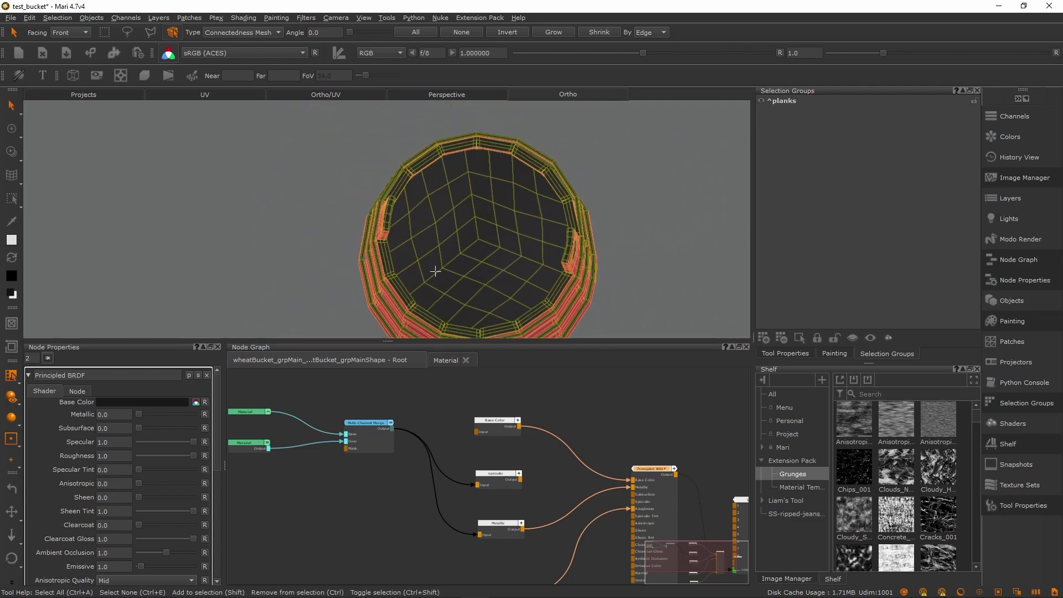
alt+drag(476, 222, 498, 235)
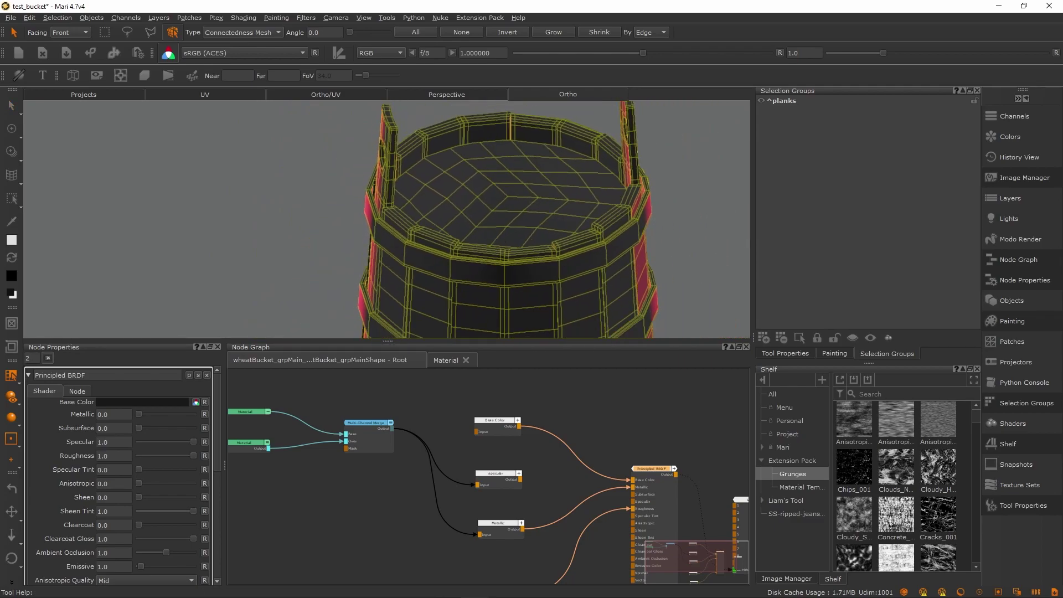
Create a third Material node with the Principled BRDF shader and place it below the other two
middle_drag(382, 439, 629, 430)
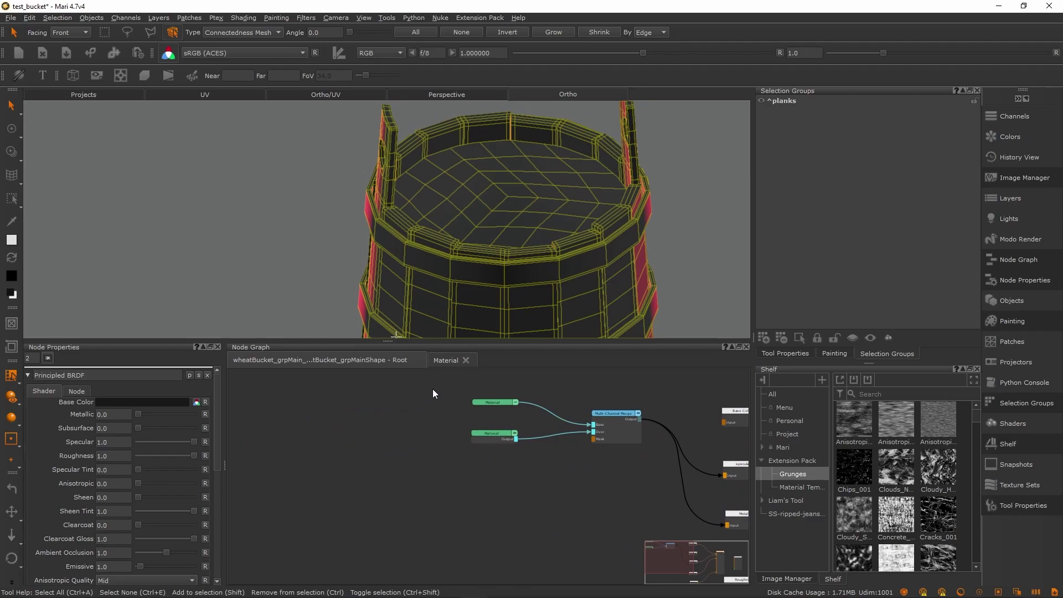
key(Tab)
text(mater)
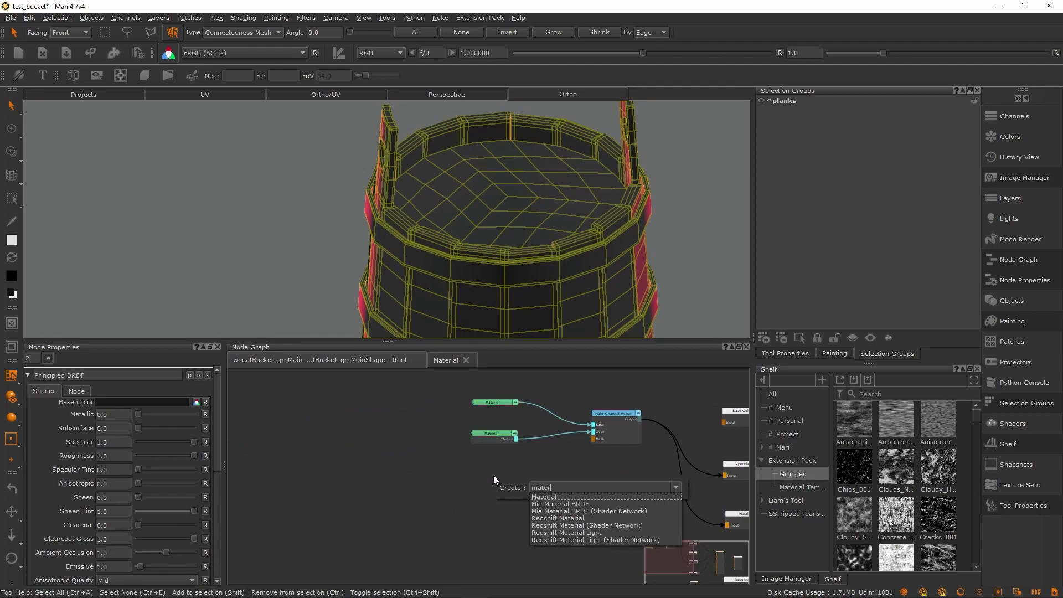
key(Return)
click(535, 328)
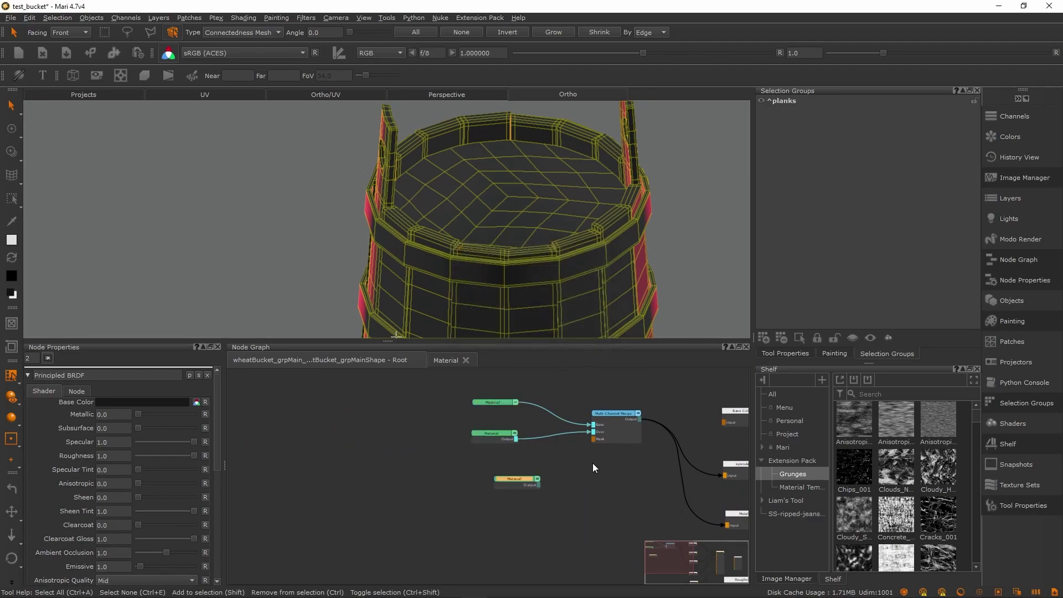
drag(518, 485, 496, 503)
middle_drag(544, 446, 563, 490)
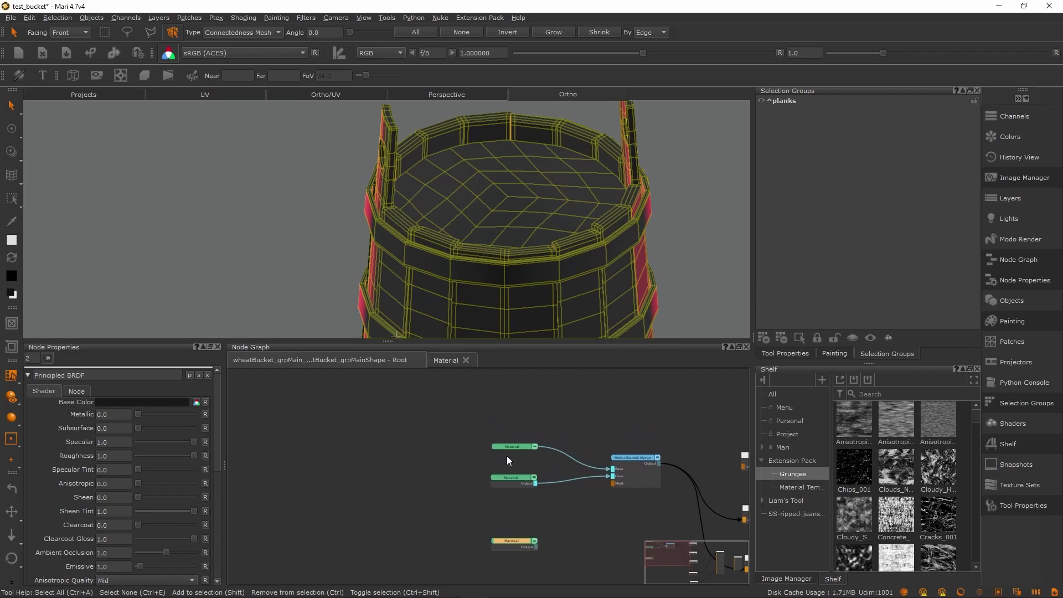
Move the first two Material nodes farther from the Multi-Channel Merge node and disconnect both from its inputs
drag(425, 415, 396, 445)
click(554, 444)
key(m)
drag(581, 461, 507, 455)
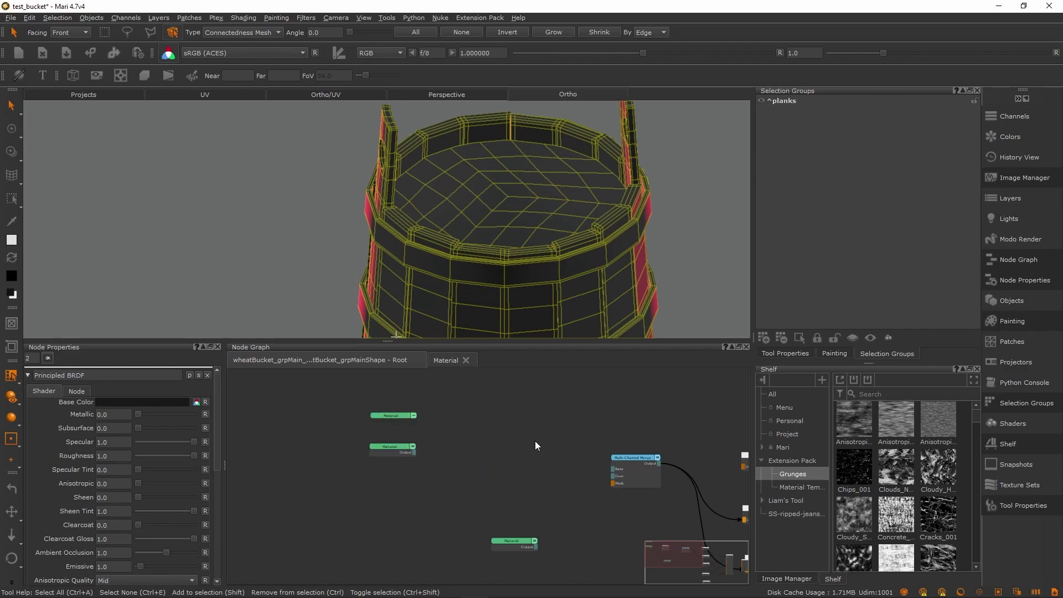
Add a second Multi-Channel Merge node with the Principled BRDF model and connect its output to the existing merge's Base input
key(Tab)
text(multi)
key(Down)
key(Down)
key(Down)
key(Return)
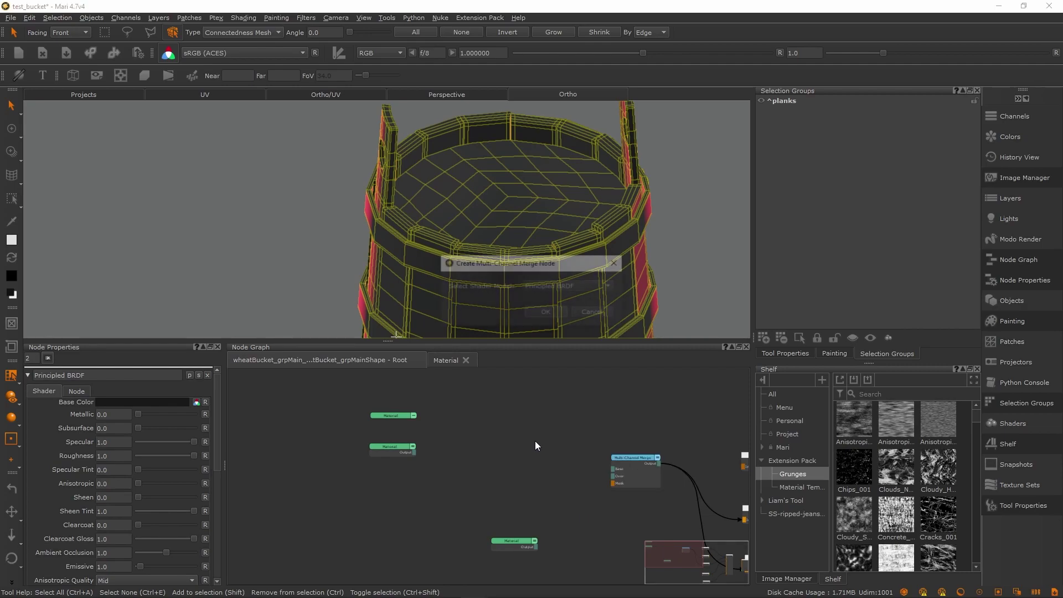
click(548, 312)
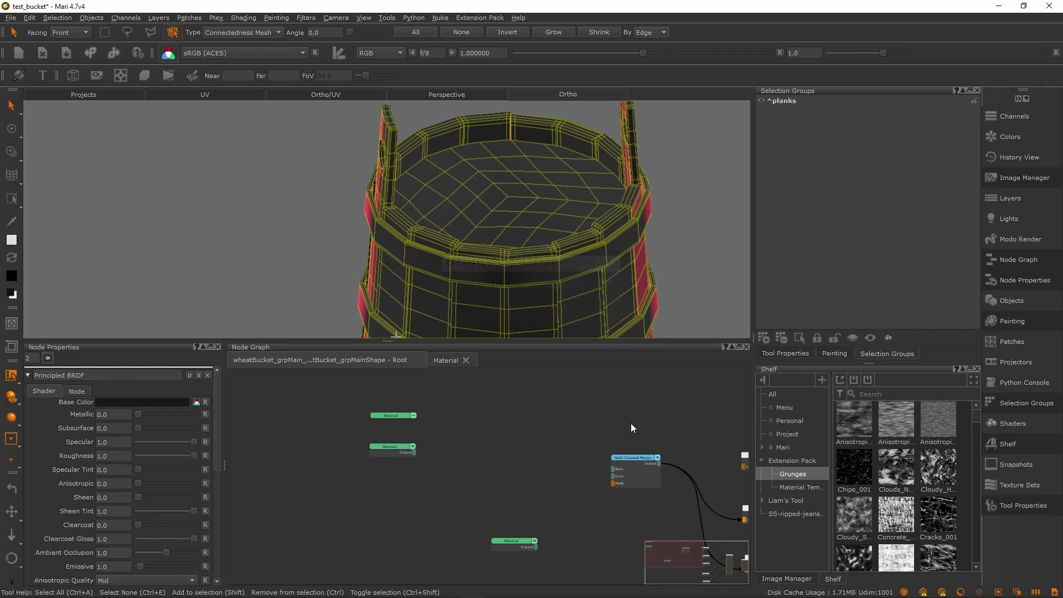
drag(561, 469, 616, 470)
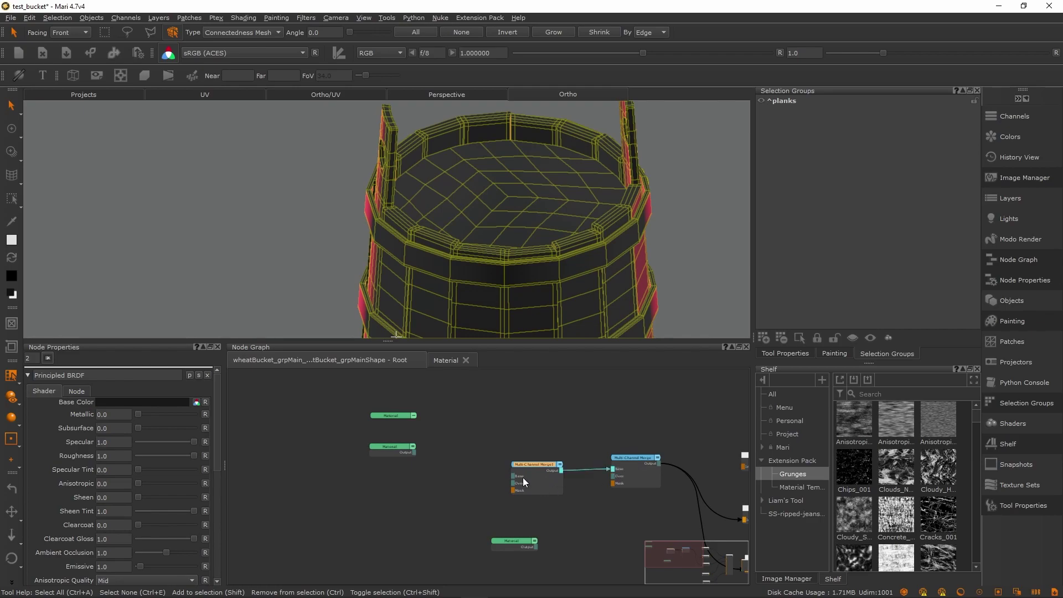
drag(523, 477, 539, 470)
Connect the first Material node to the new merge's Base input and the second Material node to its Over input
click(413, 416)
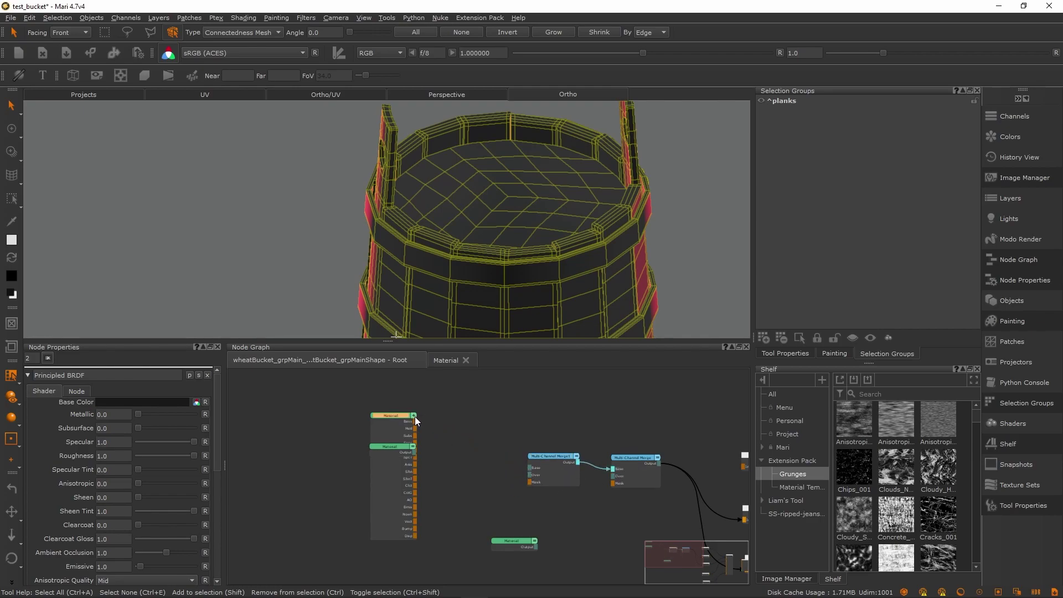
drag(415, 421, 547, 469)
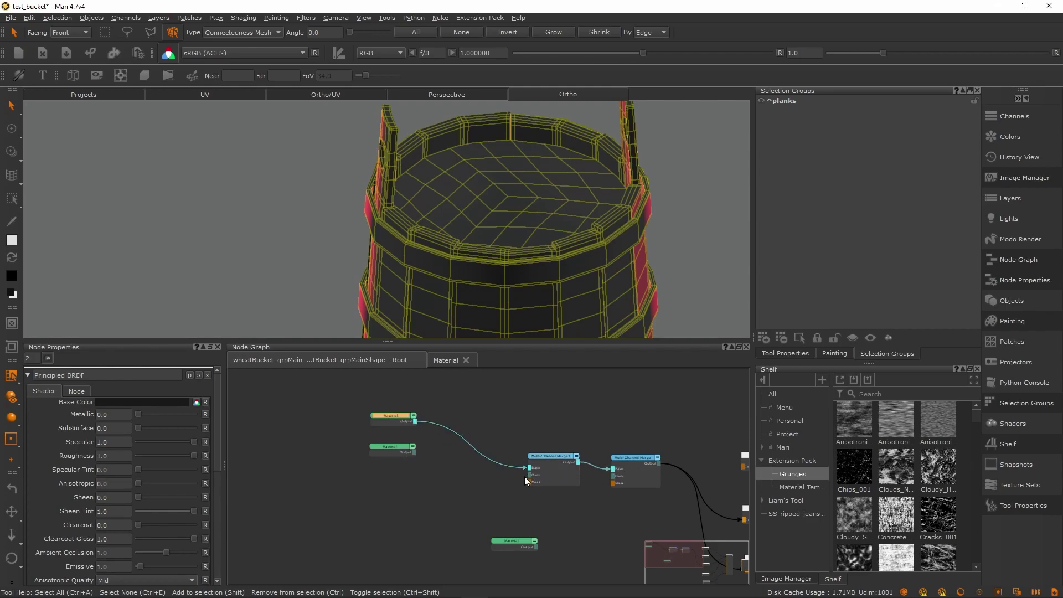
click(530, 477)
drag(416, 452, 489, 443)
Chain another Multi-Channel Merge node between the two merges, with the third Material node feeding its Over input
key(shift+m)
drag(544, 468, 437, 512)
drag(345, 407, 474, 466)
drag(482, 444, 563, 391)
click(443, 497)
drag(443, 497, 486, 451)
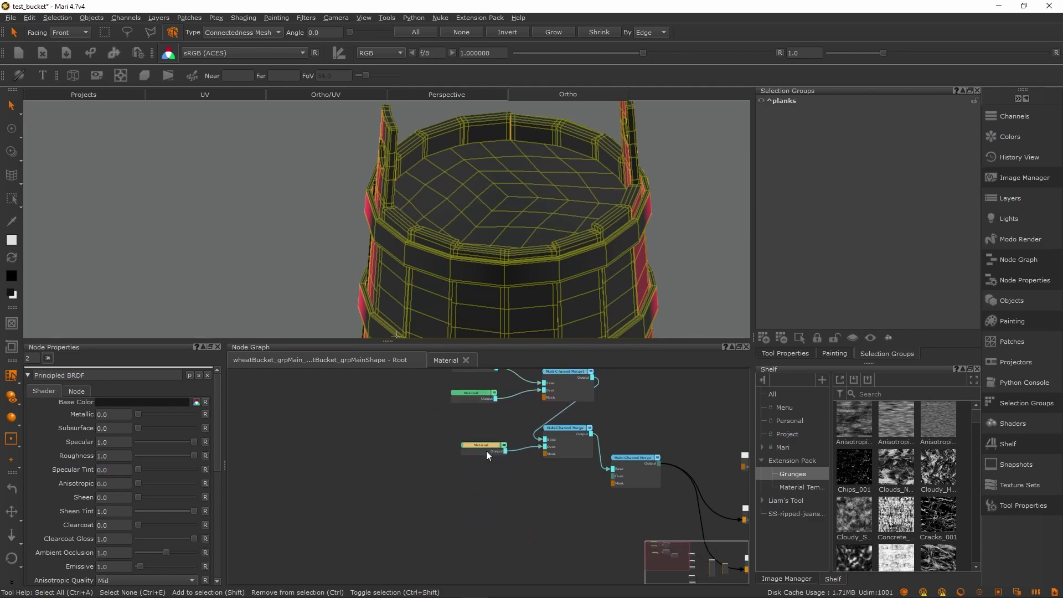
Rename the three Material nodes, from the lowest to the uppermost, as wood, metal and wheat
middle_drag(490, 417, 534, 534)
double_click(503, 515)
text(wood)
key(Return)
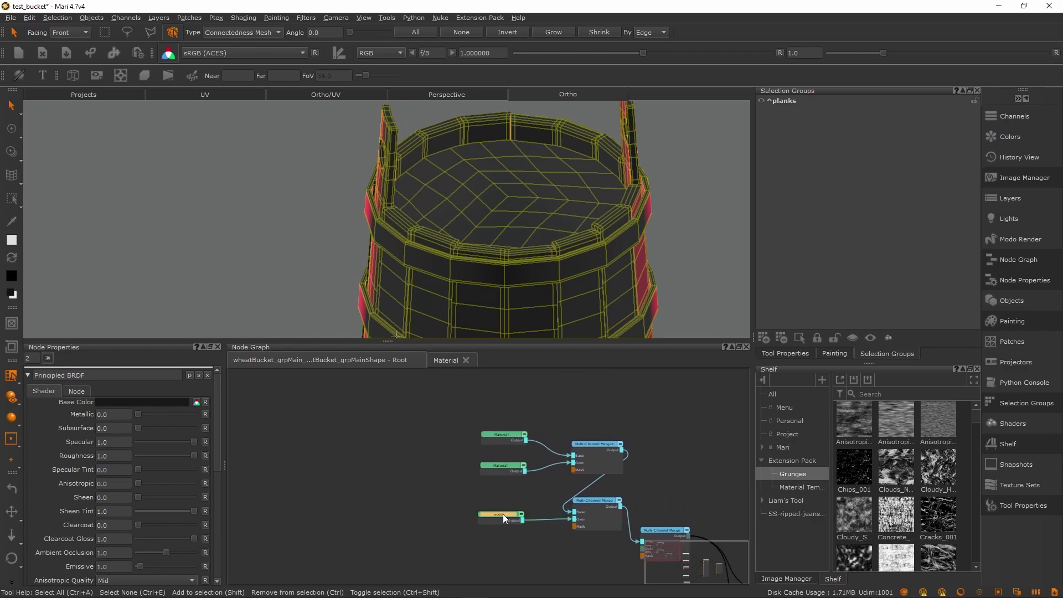
double_click(509, 470)
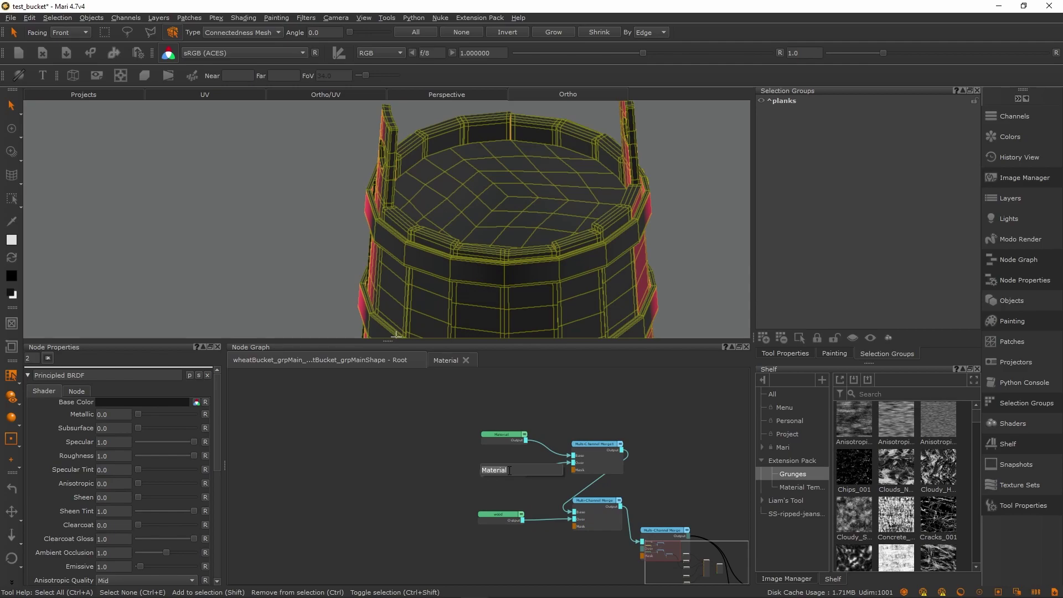
text(metal)
key(Return)
click(504, 433)
double_click(504, 434)
text(wheat)
key(Return)
Inside the wood material, set the Base color to dark brown with RGB values 0.35, 0.32 and 0.247
scroll(509, 493, up, 3)
double_click(499, 534)
scroll(493, 482, up, 5)
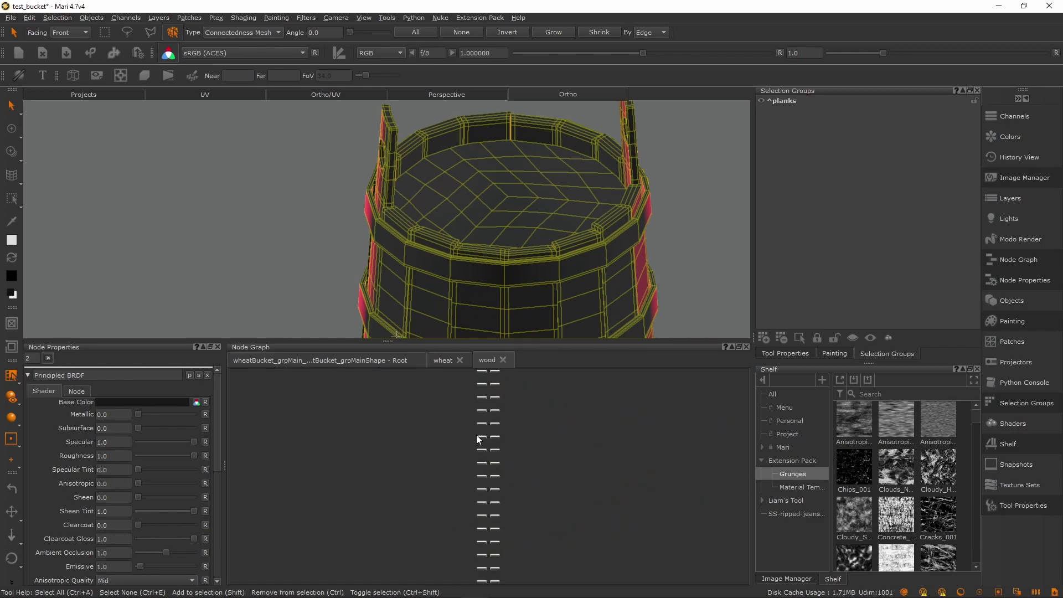
scroll(492, 483, up, 2)
click(459, 435)
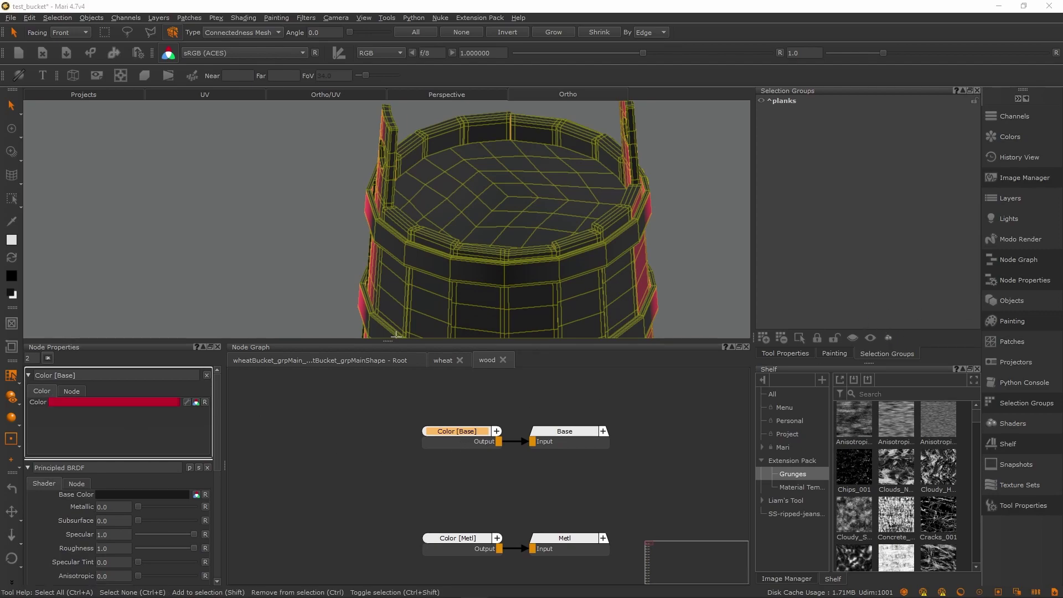
drag(1062, 199, 625, 195)
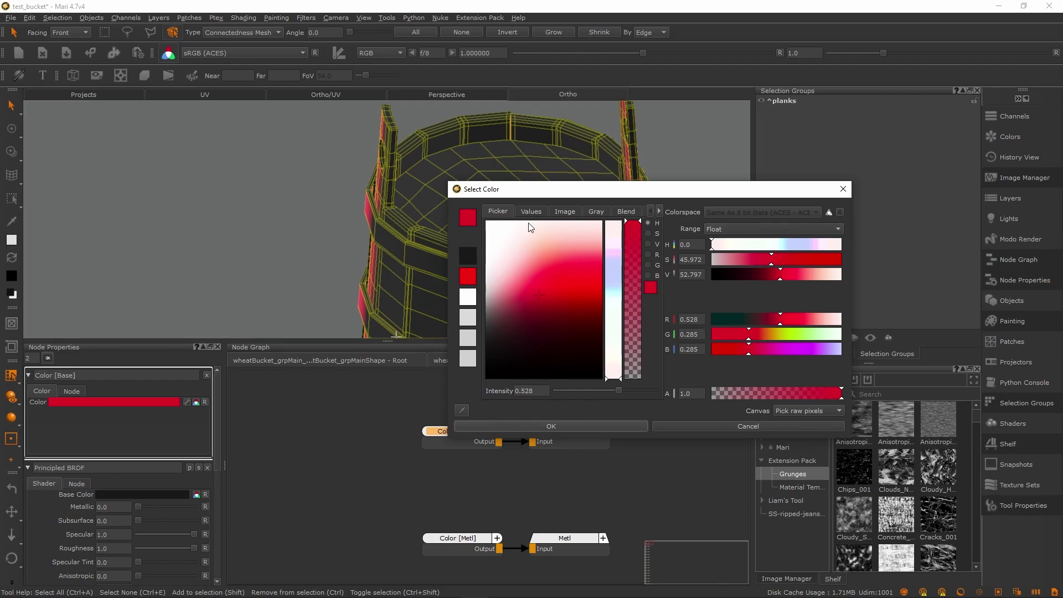
click(617, 311)
drag(619, 315, 619, 294)
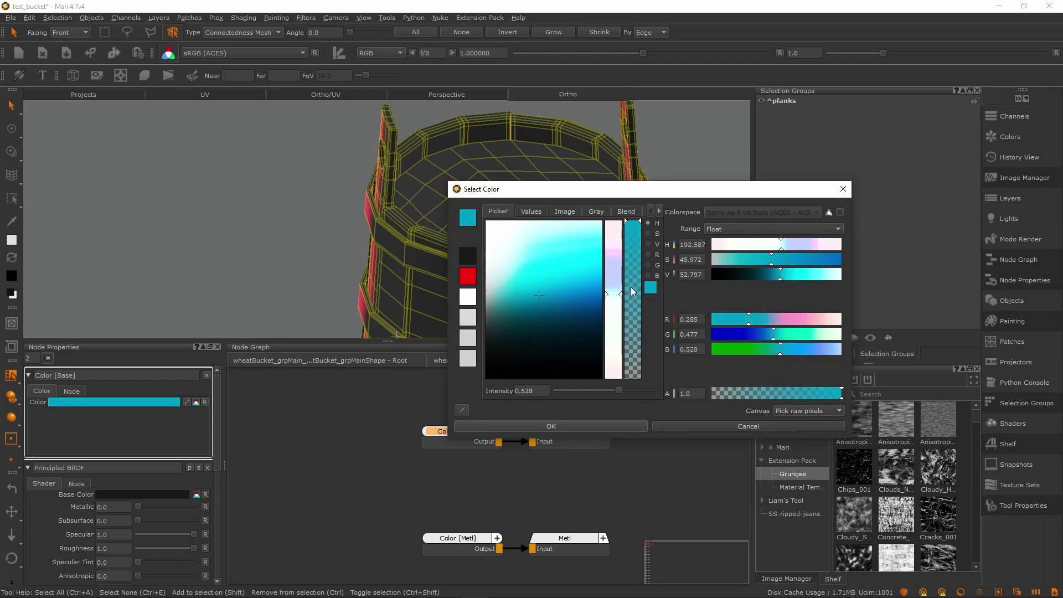
mouse_move(616, 309)
mouse_down()
mouse_move(616, 370)
mouse_move(616, 224)
mouse_up()
mouse_move(609, 335)
mouse_down()
mouse_move(609, 376)
mouse_move(610, 360)
mouse_up()
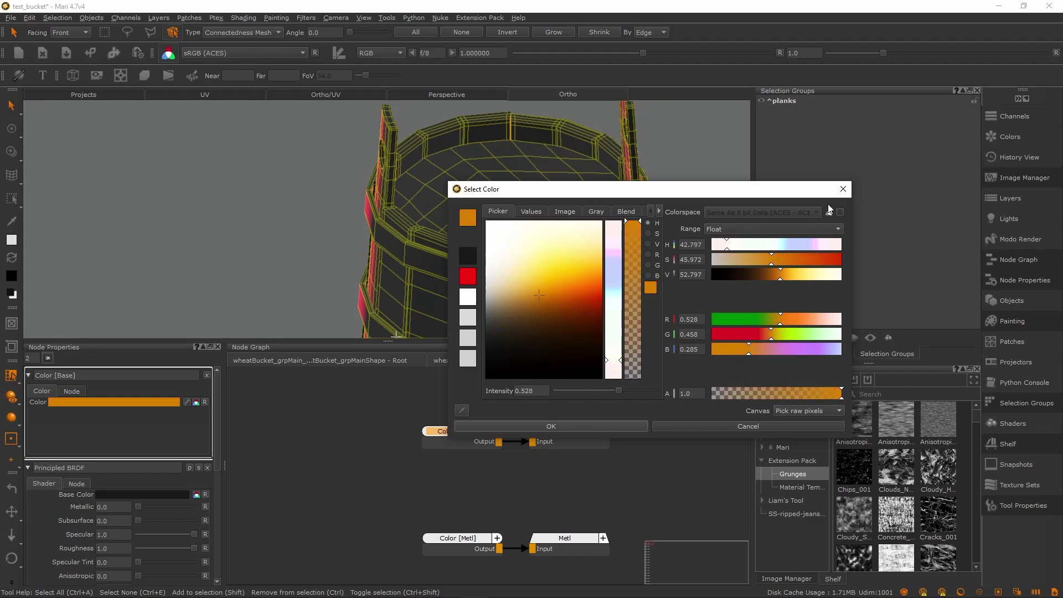
click(555, 293)
drag(555, 293, 520, 324)
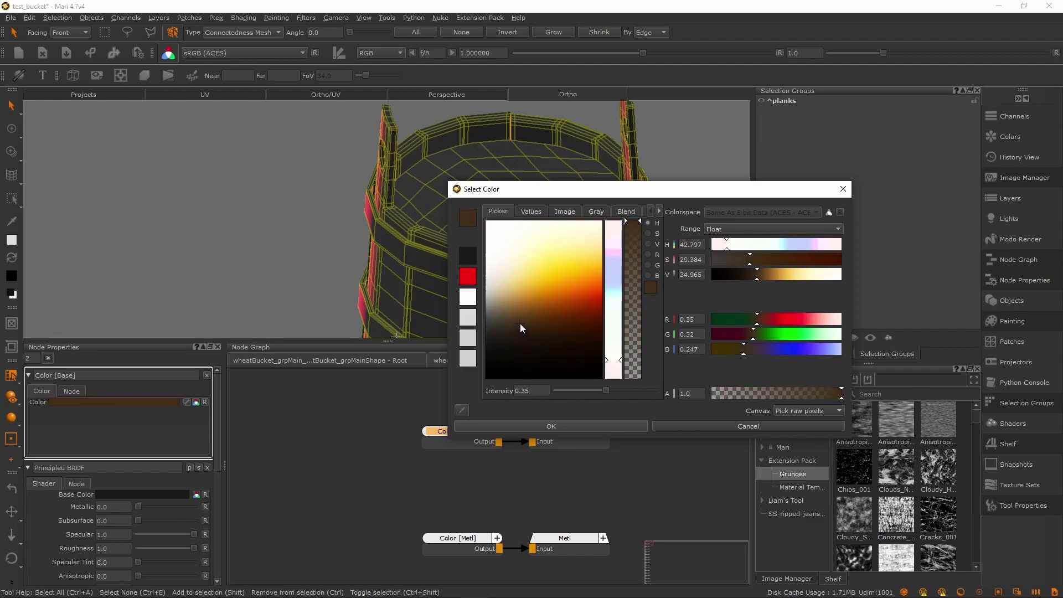
click(584, 427)
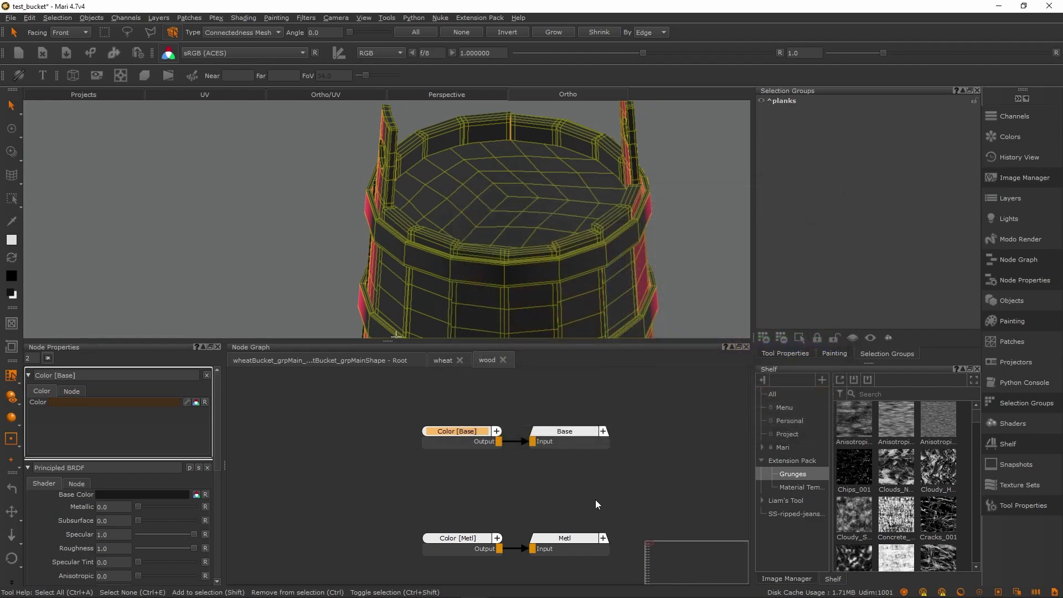
Back in the root graph, expand the final Multi-Channel Merge, connect its Base output to the Base Color node's input, and collapse it
click(341, 358)
scroll(597, 473, down, 2)
middle_drag(600, 471, 487, 453)
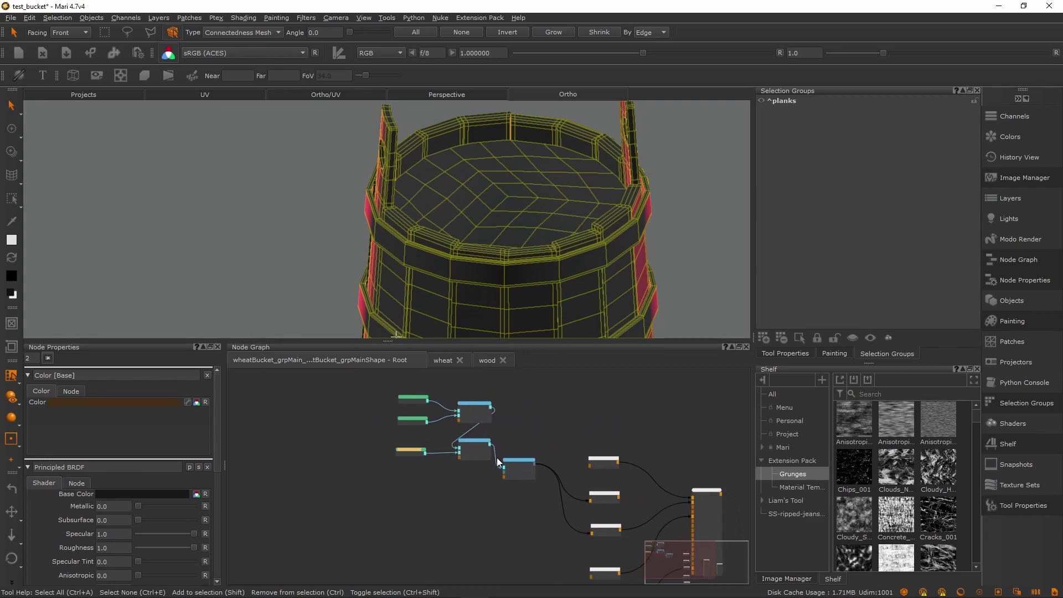
scroll(531, 472, up, 4)
click(515, 455)
click(514, 455)
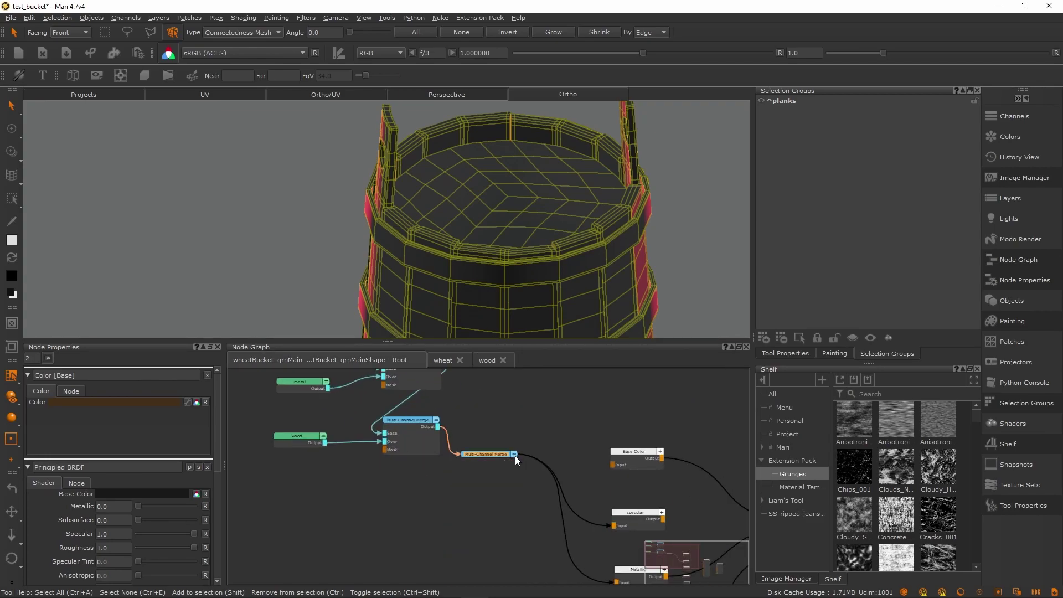
click(515, 454)
drag(516, 461, 613, 464)
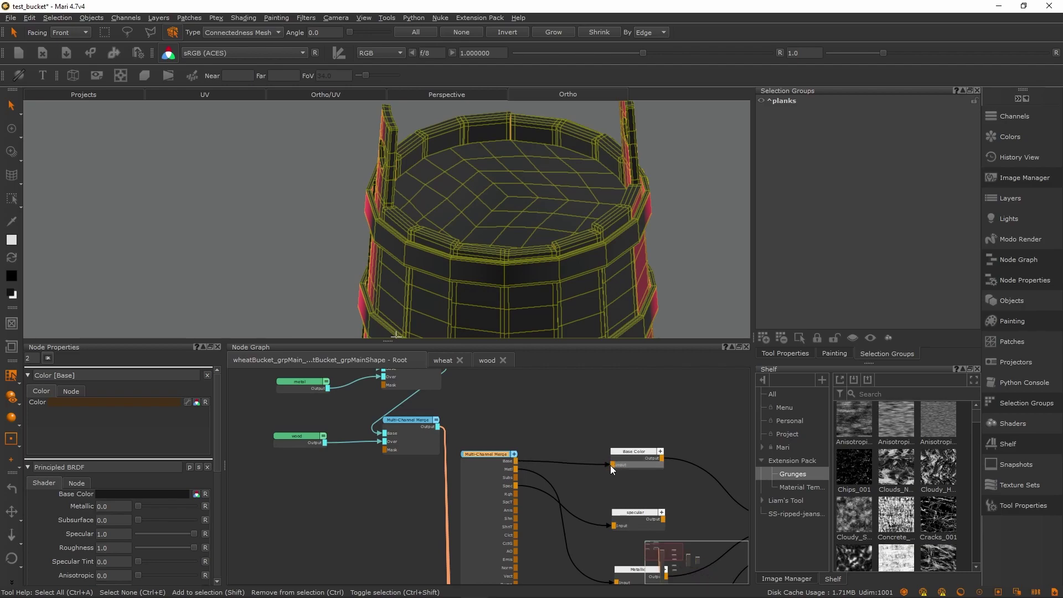
click(514, 454)
scroll(396, 335, down, 3)
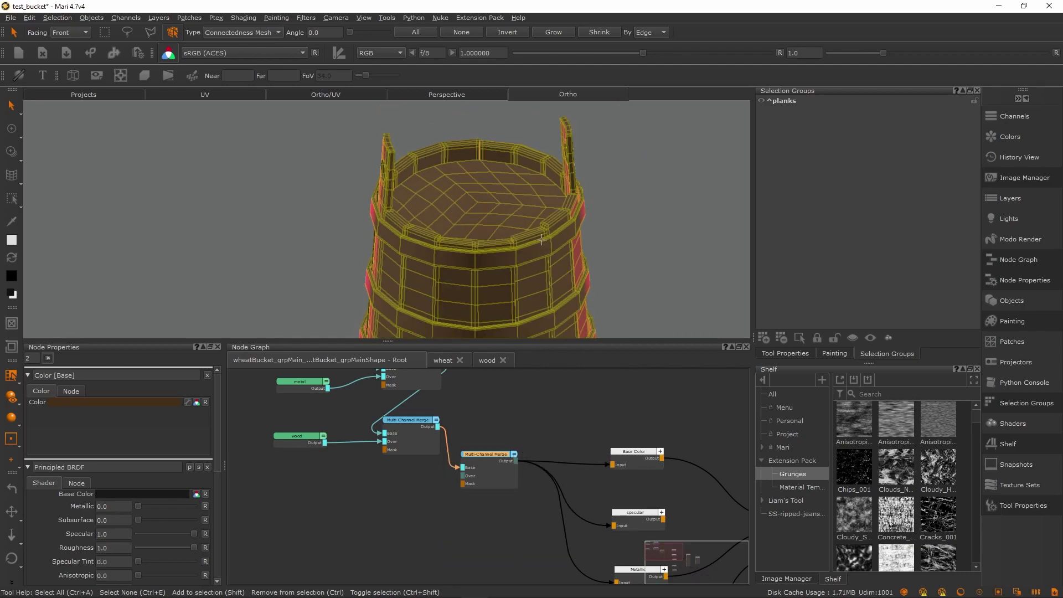
Rearrange the material and merge nodes into a left-to-right chain, with the wood material below the first merge
middle_drag(354, 413, 524, 465)
mouse_move(461, 486)
mouse_down()
mouse_move(463, 508)
mouse_move(458, 481)
mouse_up()
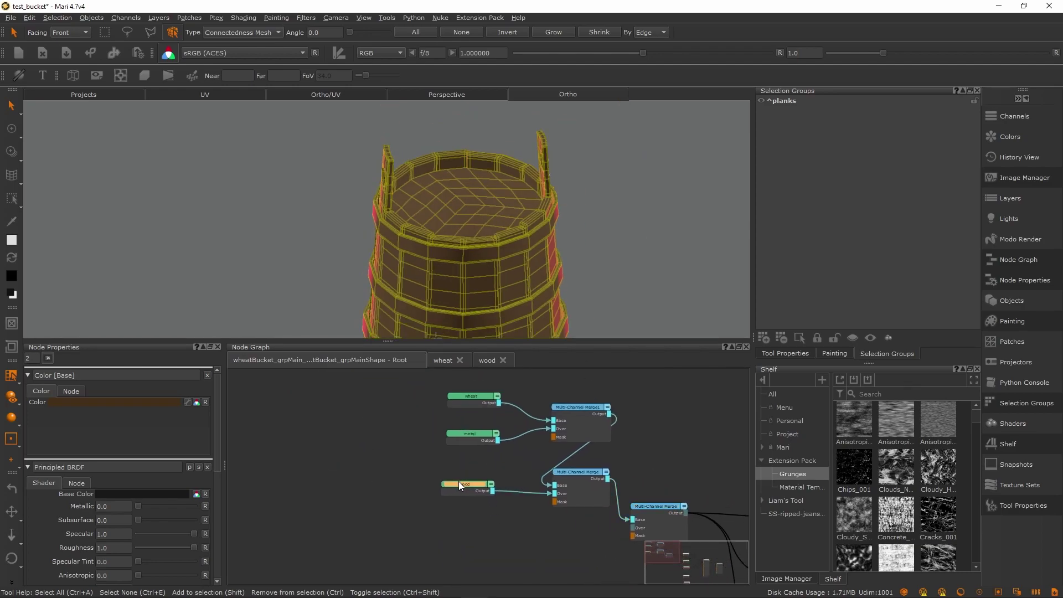
middle_drag(530, 433, 506, 499)
middle_drag(493, 443, 573, 425)
drag(417, 414, 639, 495)
drag(625, 477, 463, 470)
middle_drag(535, 530, 506, 498)
drag(505, 499, 462, 508)
drag(624, 502, 597, 434)
click(466, 514)
drag(466, 514, 451, 484)
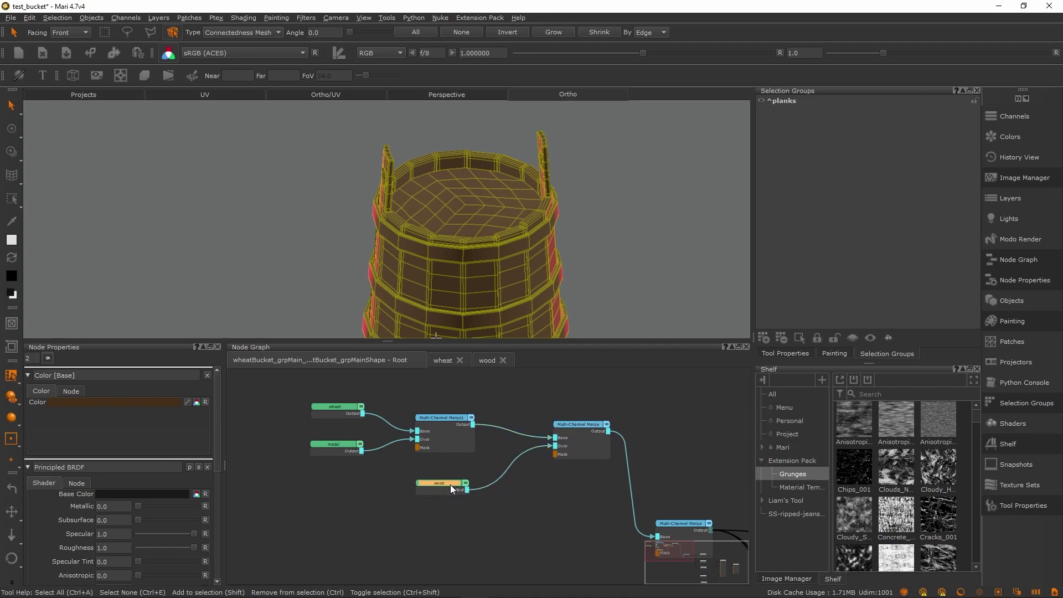
Add a 4096 x 4096, 16bit (Half) Paint node below the wood material, with Scalar Data enabled
alt+right_drag(562, 239, 595, 335)
middle_drag(449, 541, 537, 478)
click(505, 470)
key(p)
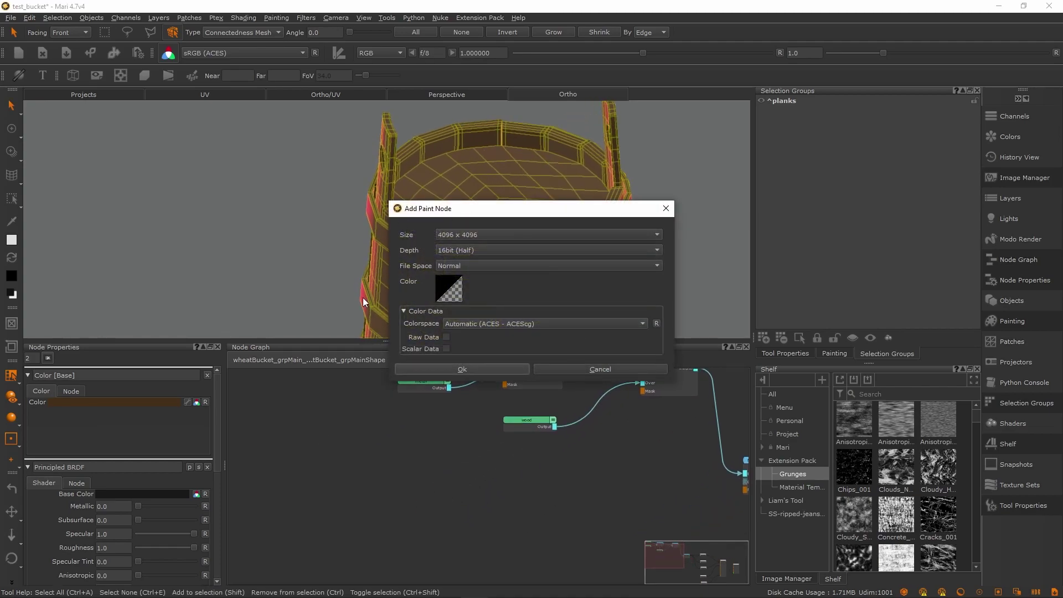
click(486, 369)
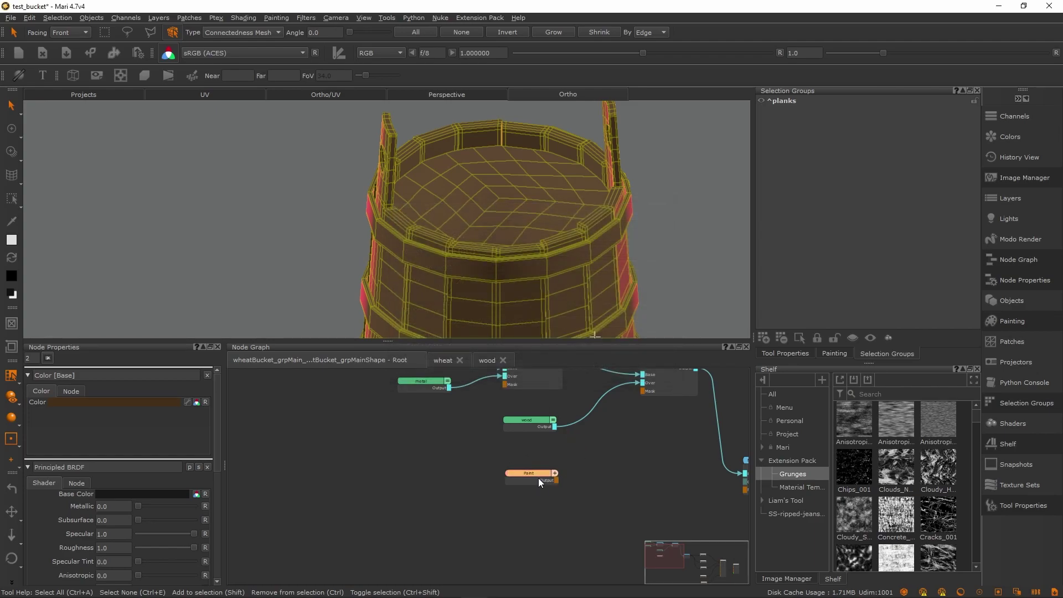
click(545, 453)
scroll(524, 467, down, 1)
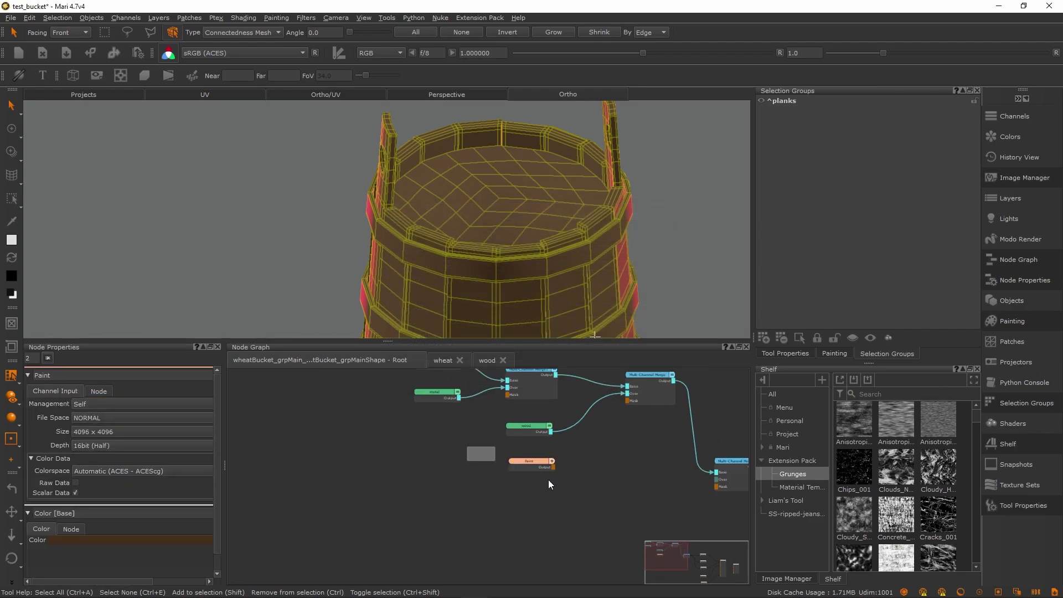
Connect the Paint node's output to the Mask input of the merge that receives the wood material
click(12, 130)
mouse_move(548, 260)
alt+right_down()
mouse_move(512, 242)
mouse_move(525, 267)
alt+right_up()
mouse_move(516, 464)
mouse_down()
mouse_move(409, 462)
mouse_move(534, 470)
mouse_up()
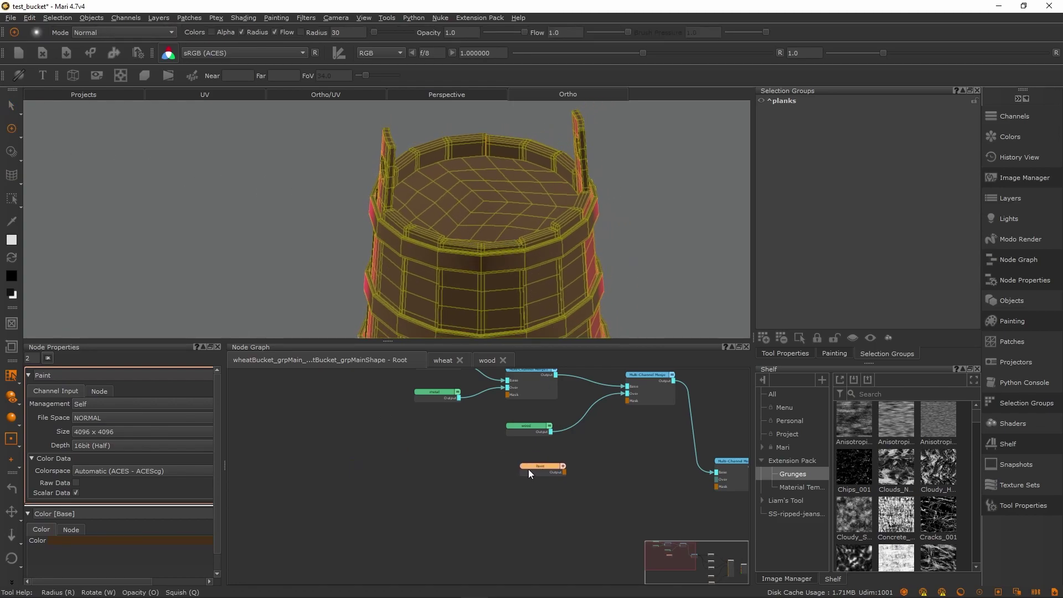
middle_drag(573, 457, 518, 474)
mouse_move(486, 489)
mouse_down()
mouse_move(519, 437)
mouse_move(523, 468)
mouse_move(490, 490)
mouse_move(587, 414)
mouse_move(571, 416)
mouse_up()
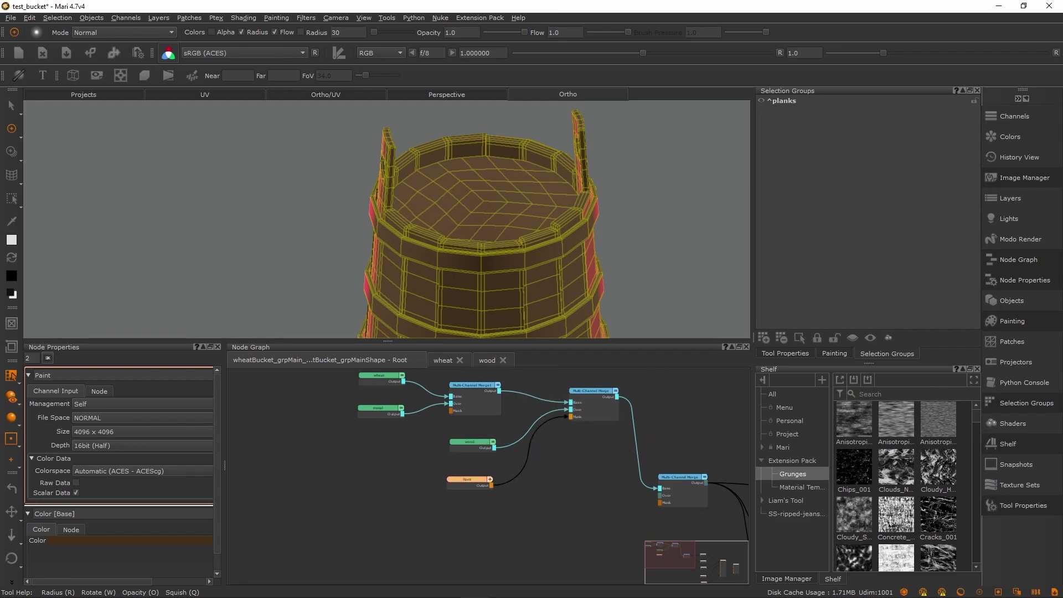
Select the geometry stored in the planks selection group on the bucket
click(12, 106)
click(780, 102)
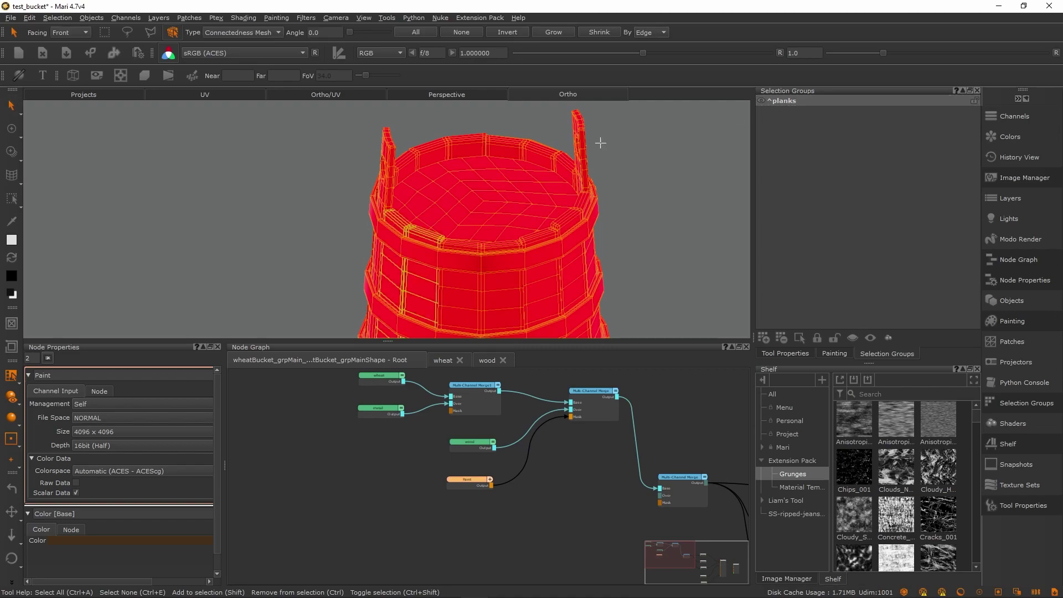
key(p)
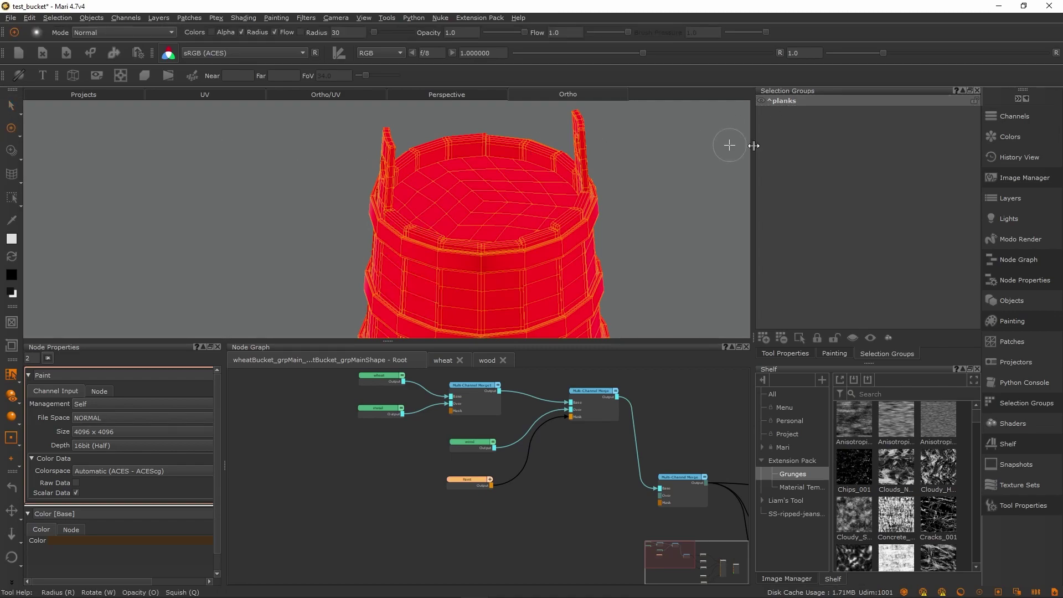
right_click(797, 103)
click(847, 109)
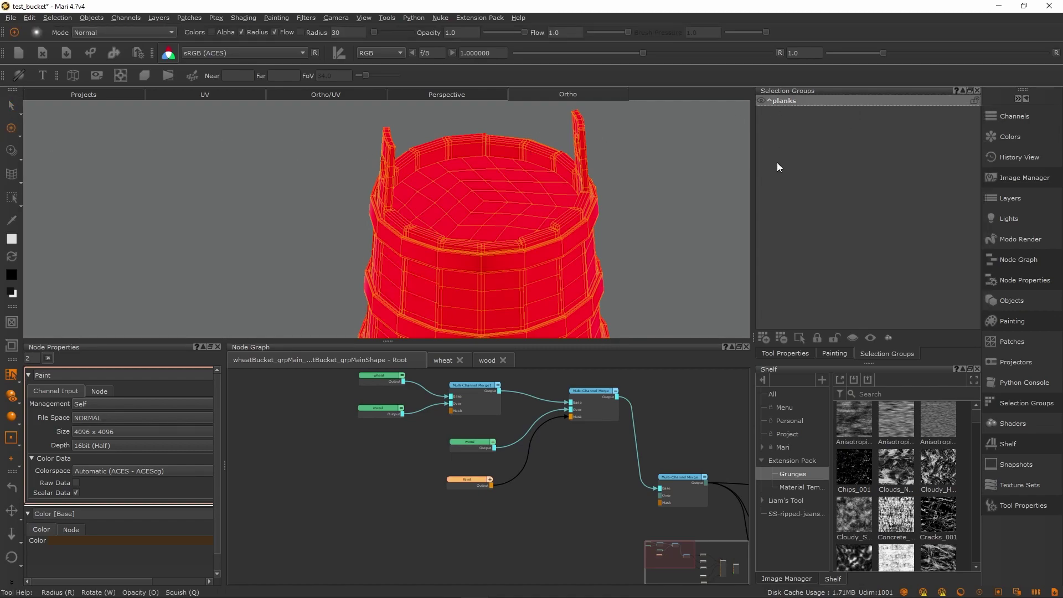
alt+right_drag(246, 144, 271, 178)
alt+drag(271, 179, 626, 190)
click(13, 107)
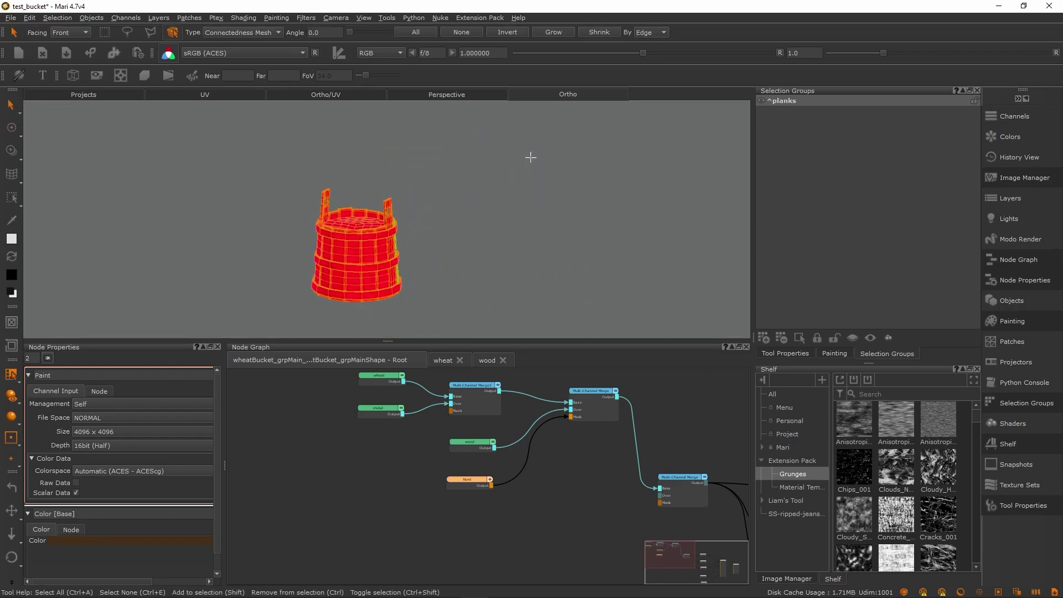
right_click(805, 105)
click(841, 108)
scroll(244, 221, up, 5)
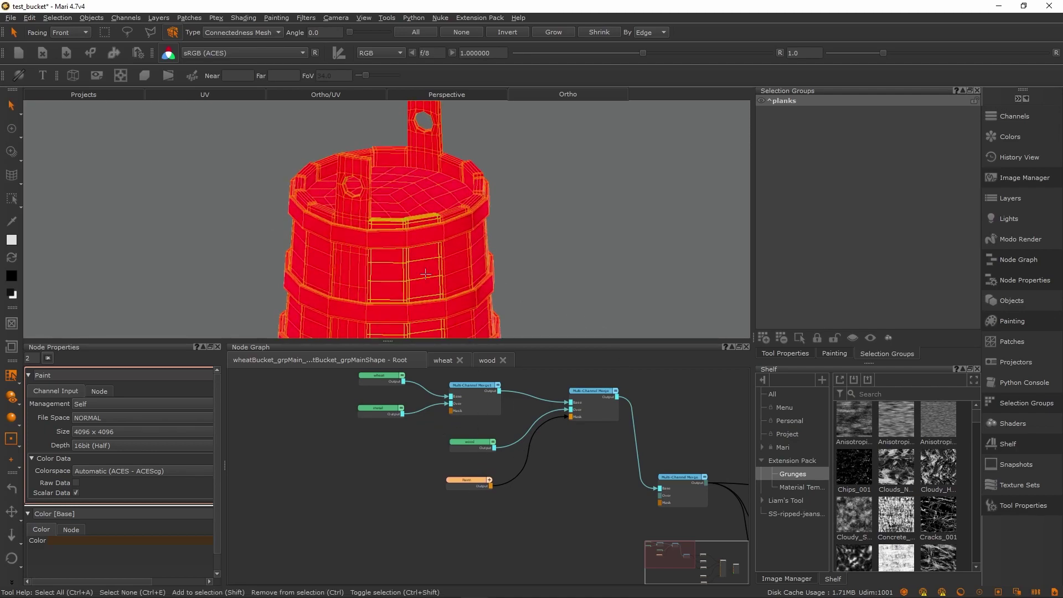
Fill the selected planks with white on the mask Paint node
right_click(423, 270)
mouse_move(461, 422)
click(583, 447)
click(545, 489)
Arrange the wheat and metal material nodes one above the other in front of the first merge
middle_drag(461, 432, 497, 481)
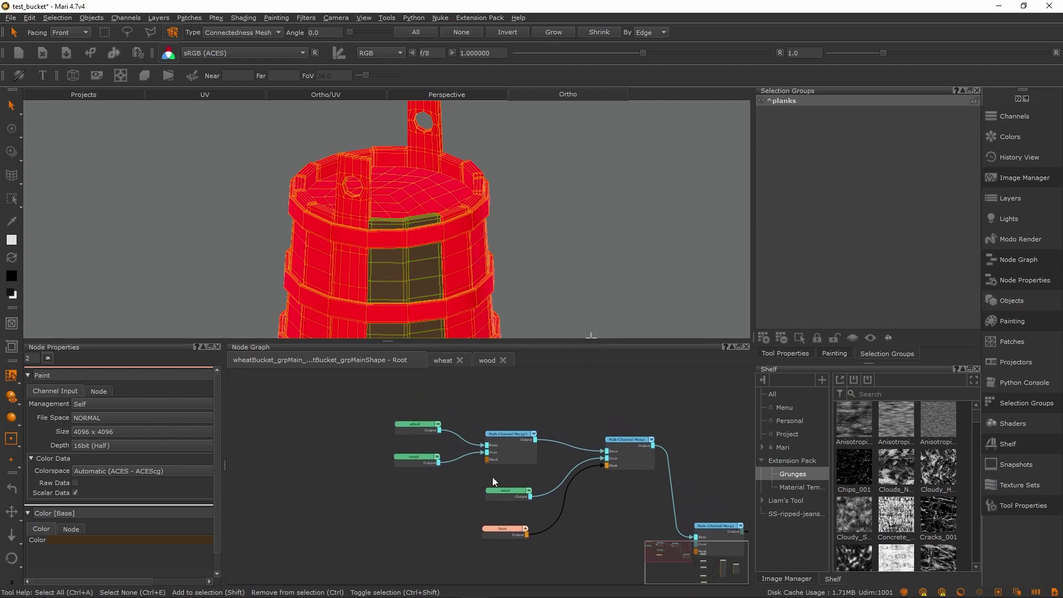
scroll(414, 429, up, 3)
double_click(425, 424)
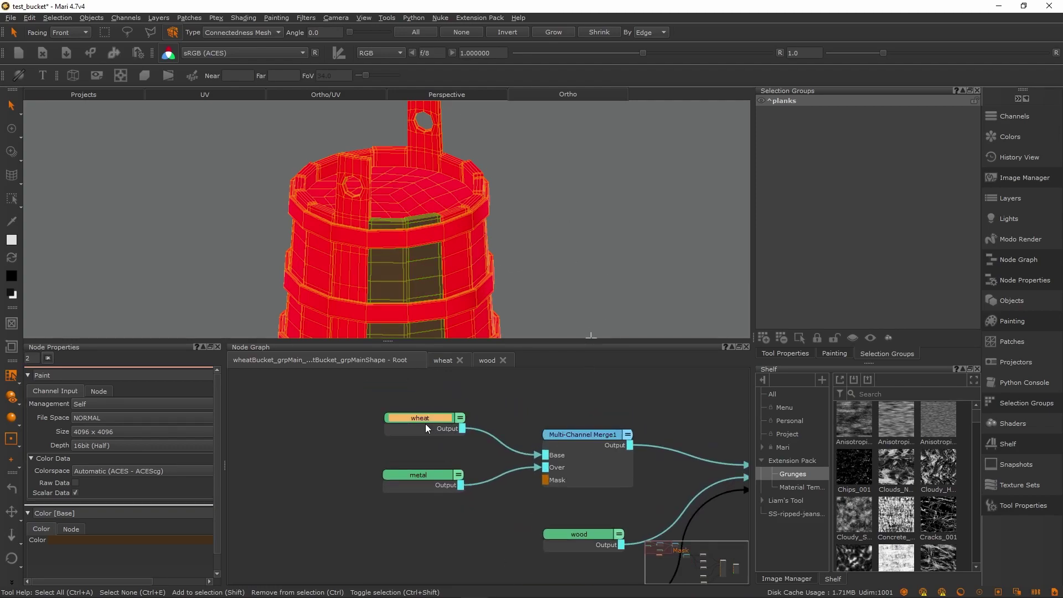
middle_drag(480, 406, 427, 457)
click(386, 364)
scroll(501, 455, down, 2)
click(332, 451)
drag(324, 442, 427, 484)
mouse_move(375, 460)
mouse_down()
mouse_move(385, 477)
mouse_move(375, 465)
mouse_up()
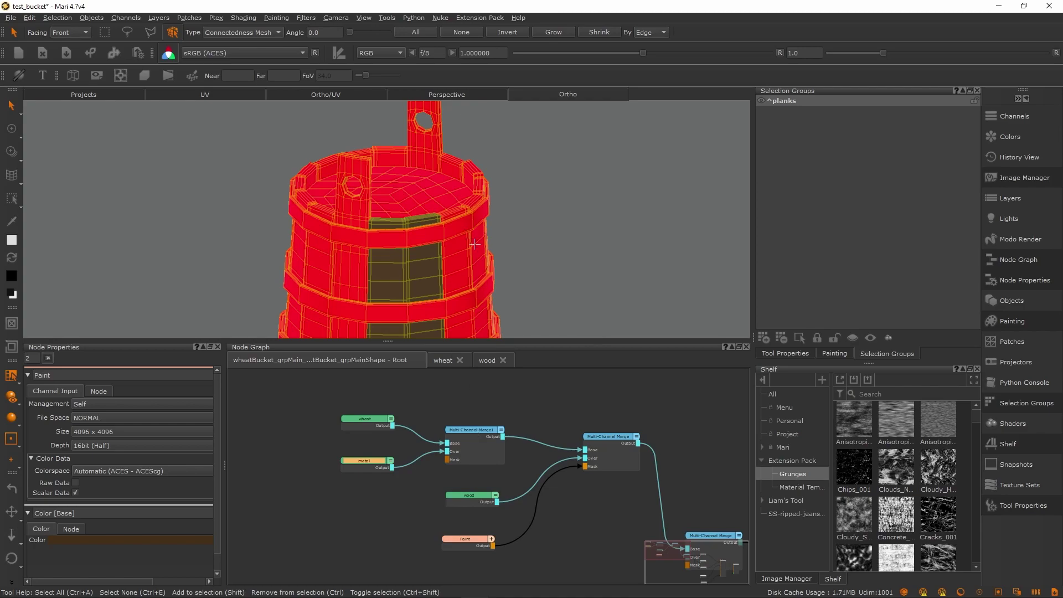
Move the two chained merge nodes, the wood material and the Paint node upward into a tidier layout
drag(481, 452, 460, 435)
drag(621, 450, 620, 418)
drag(480, 494, 475, 469)
drag(473, 548, 470, 504)
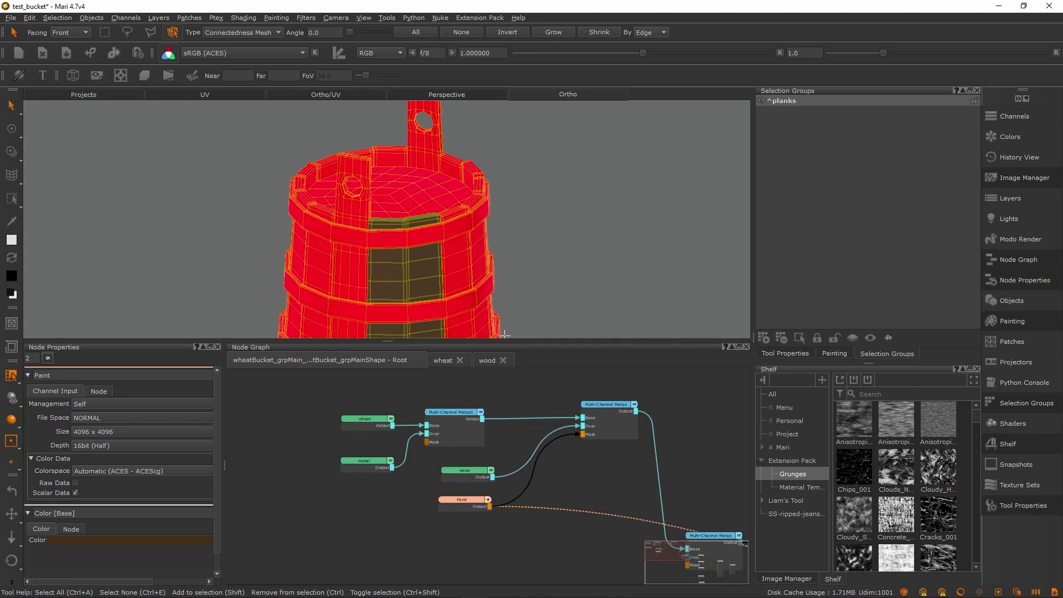
View the Paint node's output on the bucket and examine the filled mask areas from several angles
mouse_move(563, 292)
alt+right_down()
mouse_move(527, 258)
mouse_move(478, 282)
alt+right_up()
alt+middle_drag(478, 283, 530, 257)
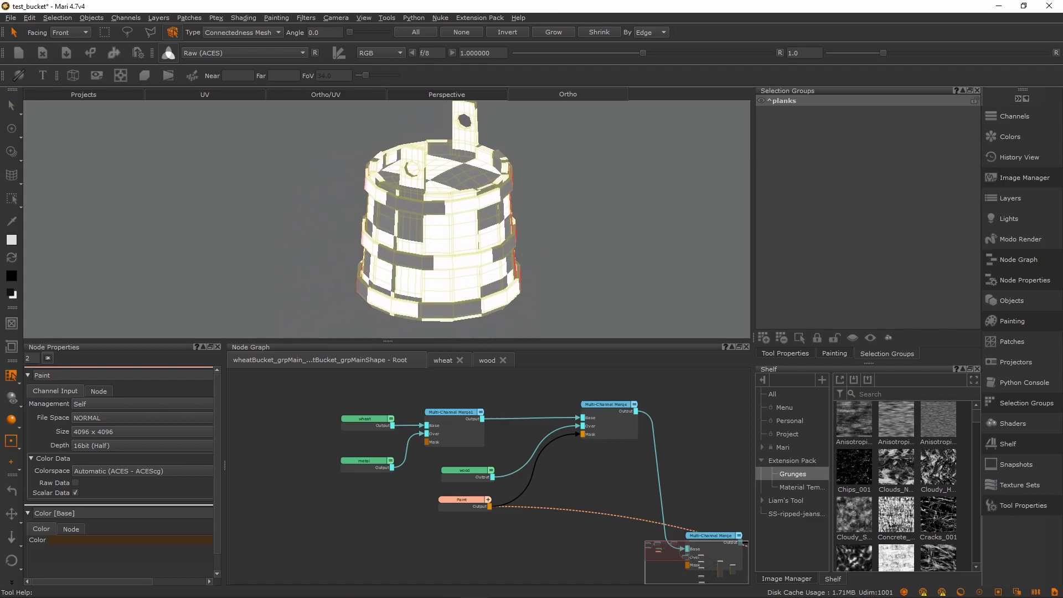
alt+right_drag(529, 256, 502, 272)
scroll(503, 272, down, 3)
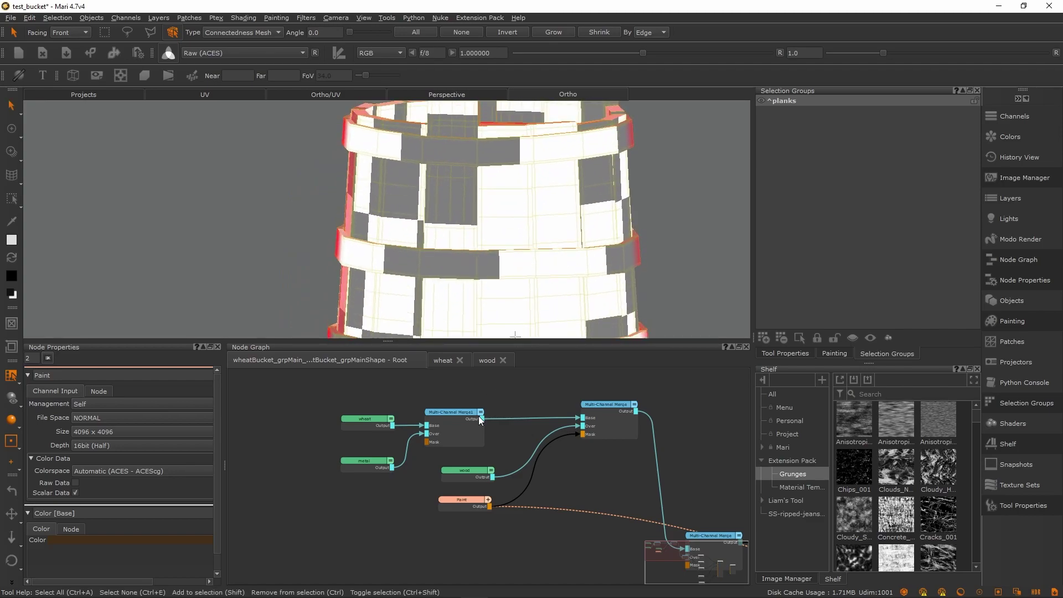
drag(456, 503, 445, 513)
mouse_move(570, 254)
middle_down()
mouse_move(525, 250)
mouse_move(603, 237)
mouse_move(553, 233)
mouse_move(544, 221)
mouse_move(565, 208)
mouse_move(582, 253)
mouse_move(560, 246)
middle_up()
alt+drag(560, 246, 501, 194)
Add a second 4096 x 4096, 16bit (Half) Paint node below the first, with solid black as its color
click(445, 548)
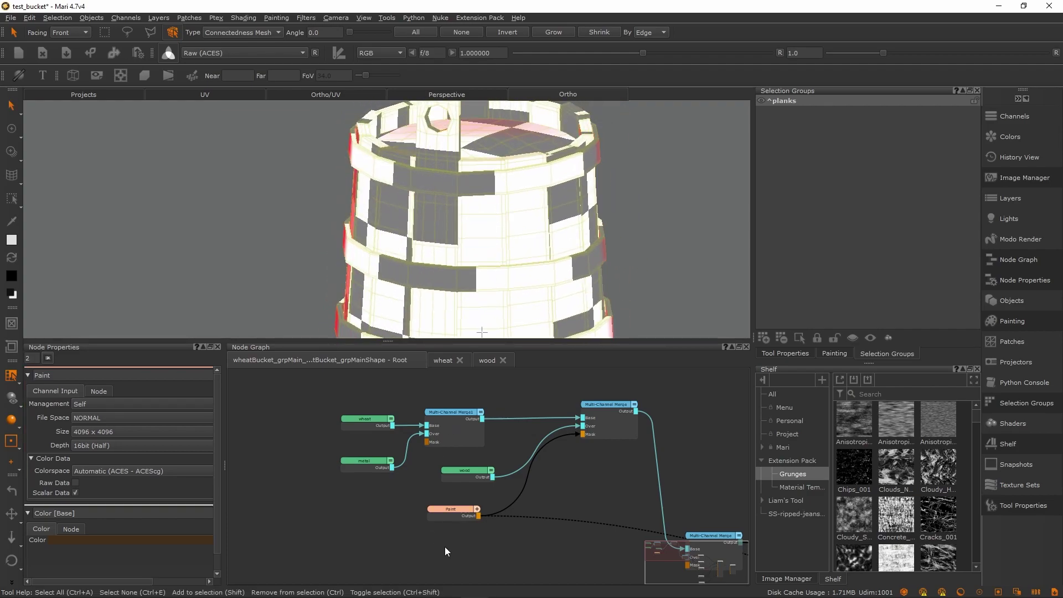
key(p)
click(448, 288)
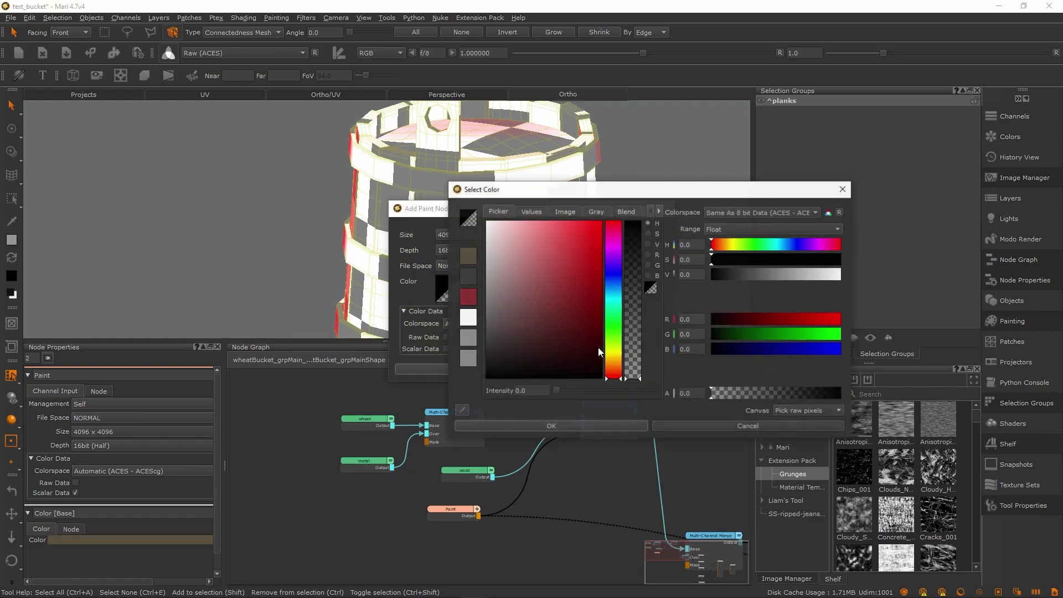
click(642, 429)
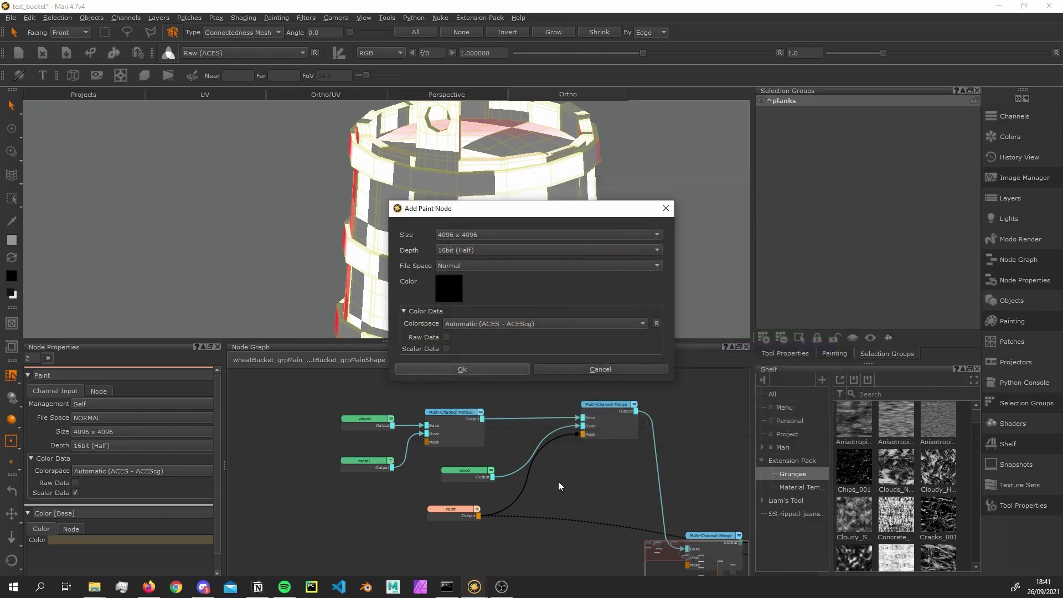
key(Return)
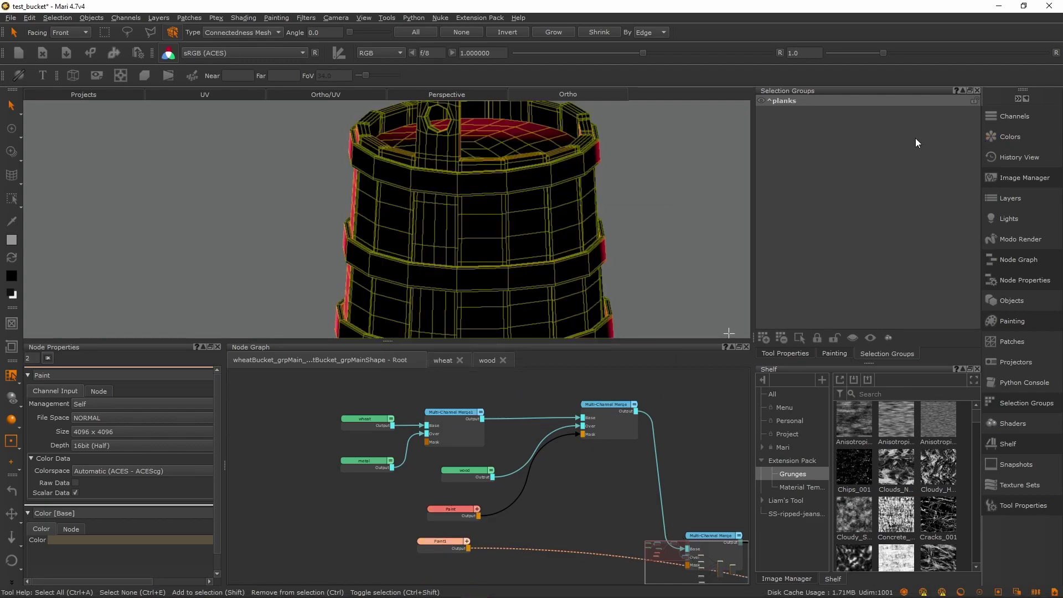
Line up the first Paint node directly above the new black Paint node
alt+right_drag(626, 211, 539, 232)
alt+drag(539, 231, 543, 288)
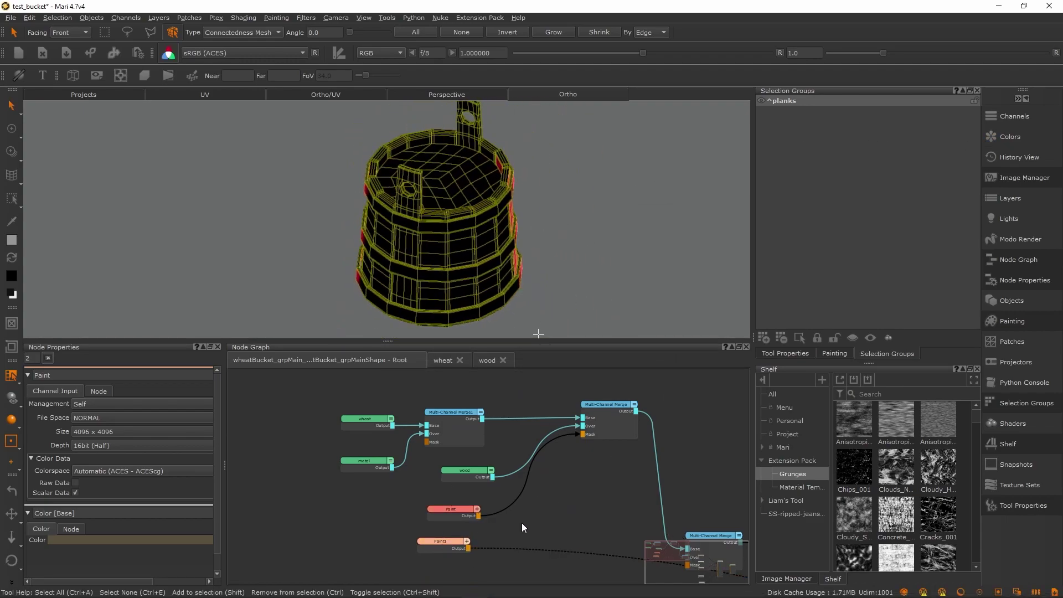
drag(444, 514, 433, 514)
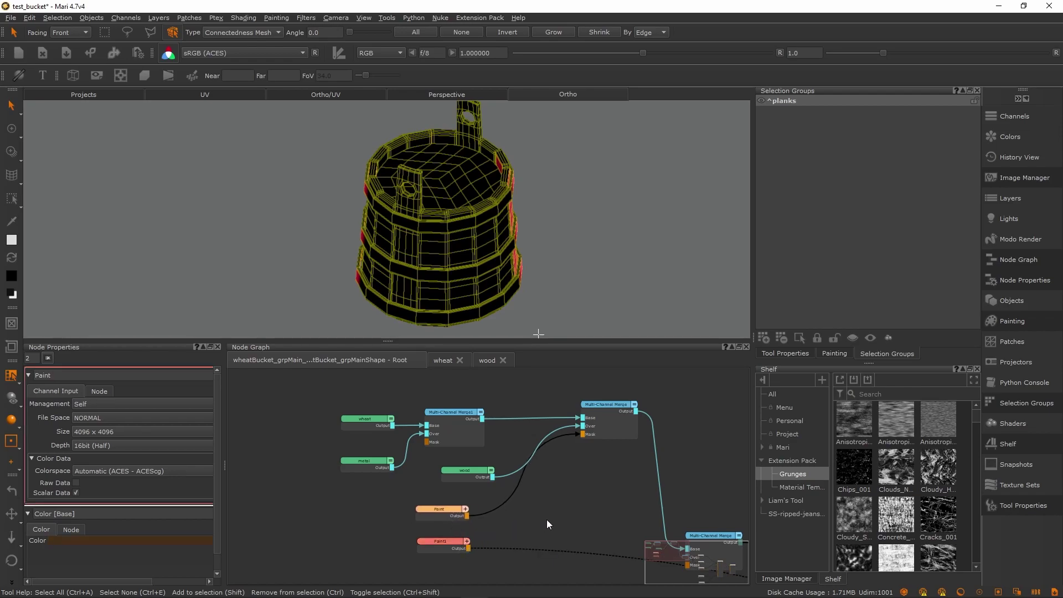
scroll(473, 522, down, 3)
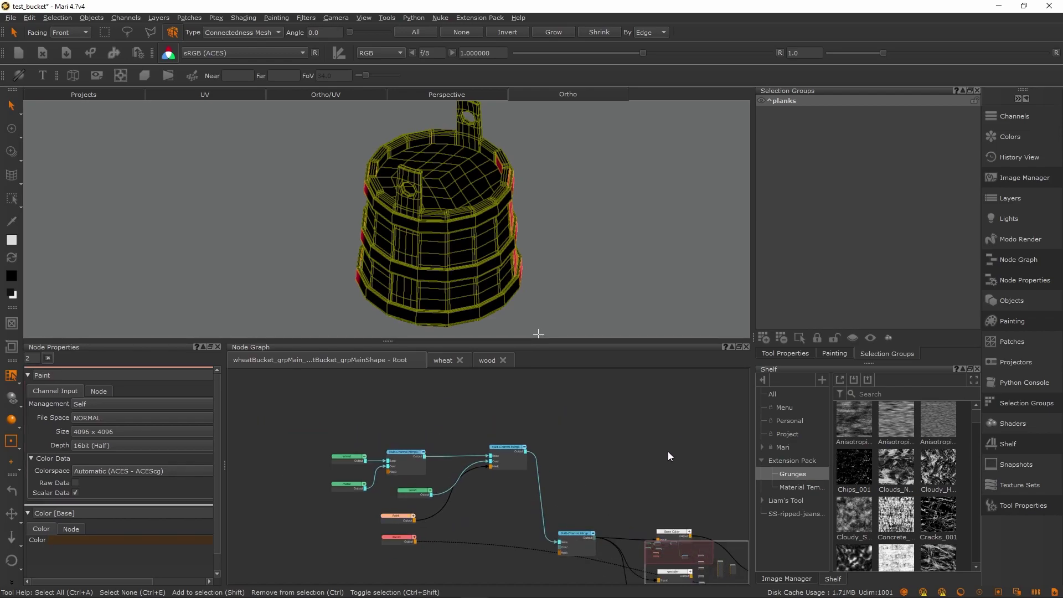
middle_drag(435, 504, 400, 414)
scroll(399, 415, down, 3)
scroll(399, 414, up, 3)
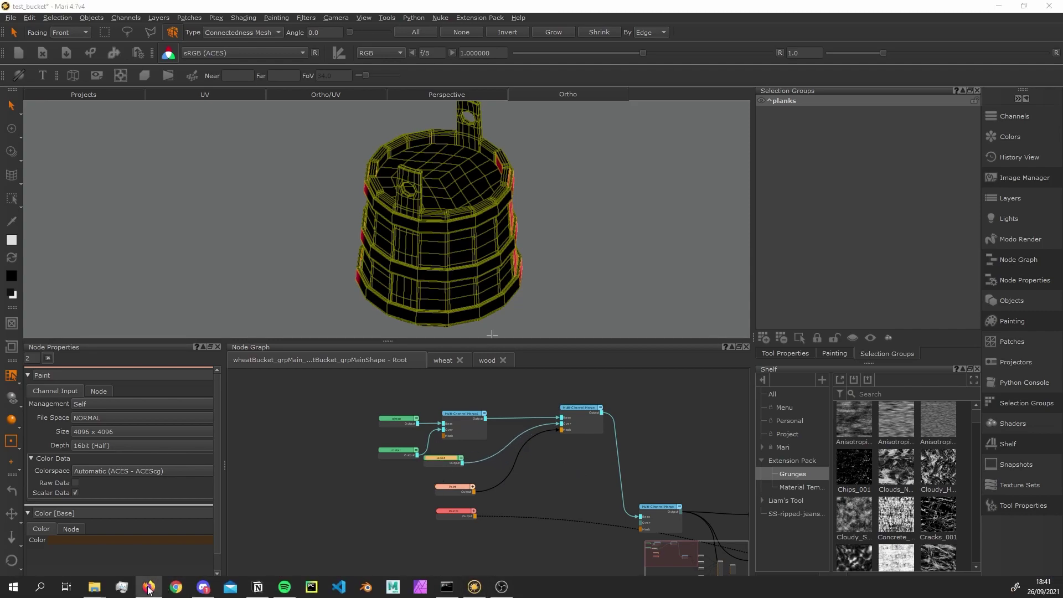
Switch to the browser's Mari-Resources page, open the second entry in the gallery, and return to Mari
click(148, 587)
click(289, 10)
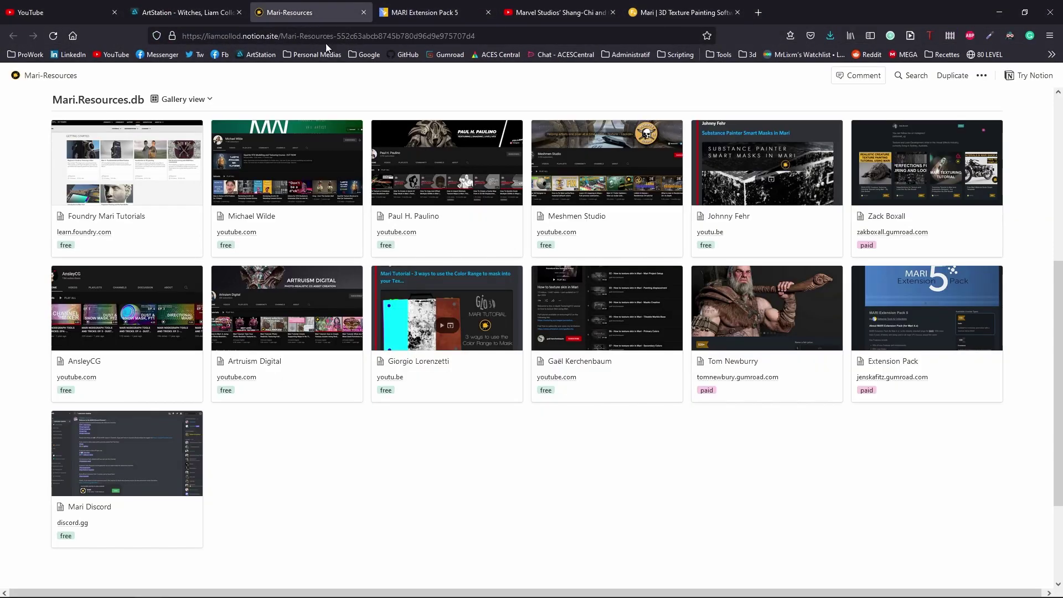
scroll(292, 347, up, 2)
click(263, 358)
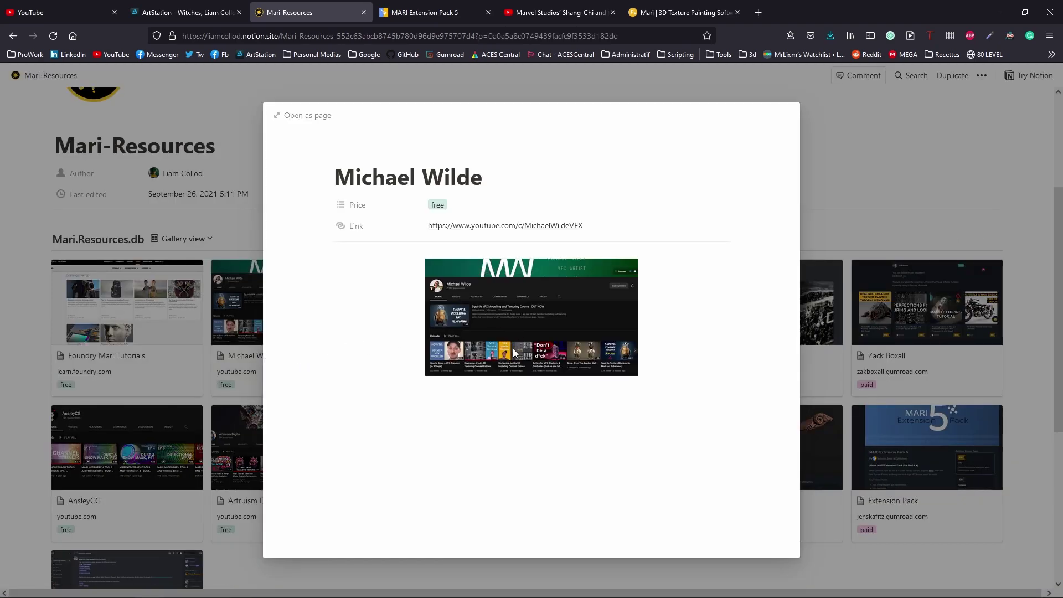
click(1008, 10)
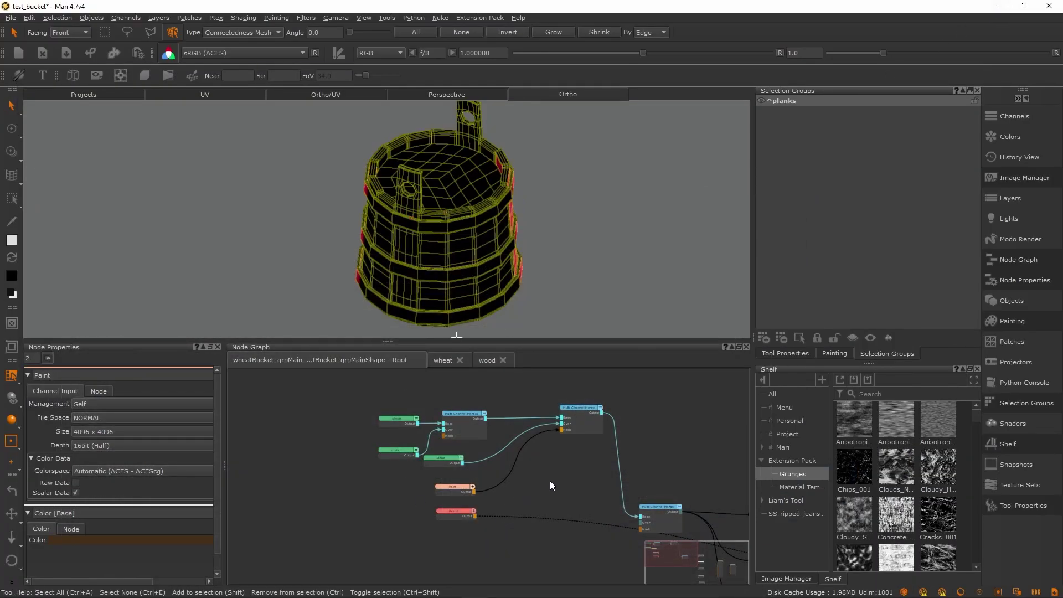
Examine the node network from the material groups and Paint masks through the merge nodes to the channel and shader nodes
scroll(550, 486, down, 2)
drag(361, 389, 636, 563)
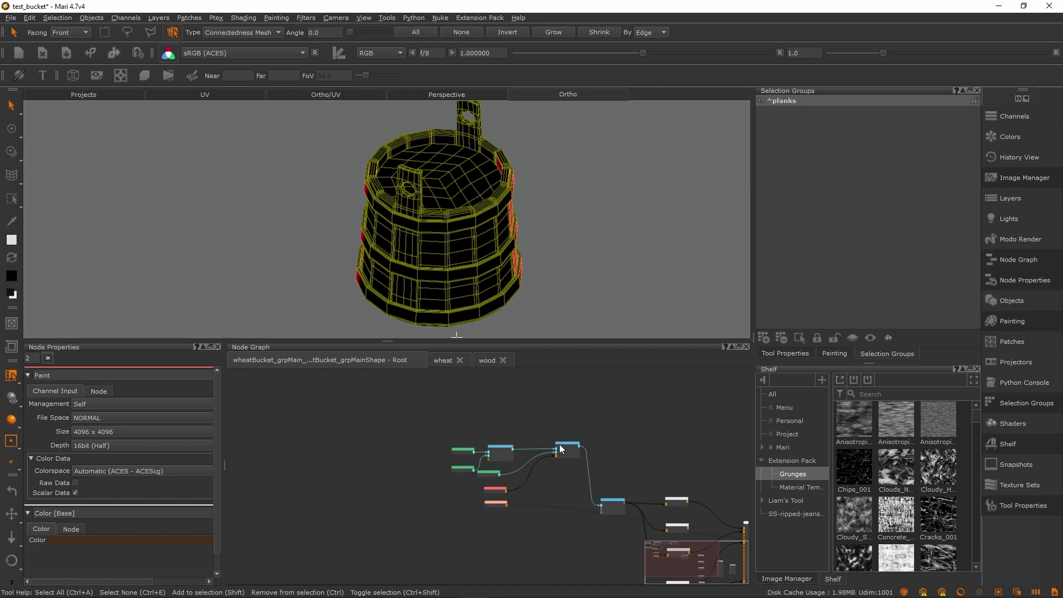
drag(359, 419, 635, 498)
scroll(521, 448, up, 3)
scroll(550, 456, down, 3)
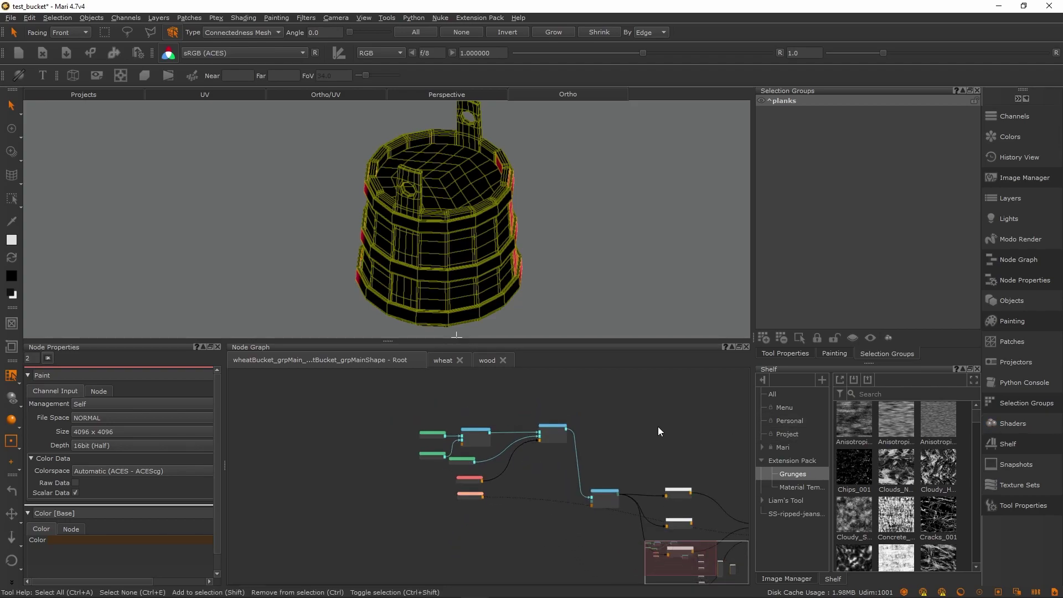
middle_drag(653, 418, 558, 370)
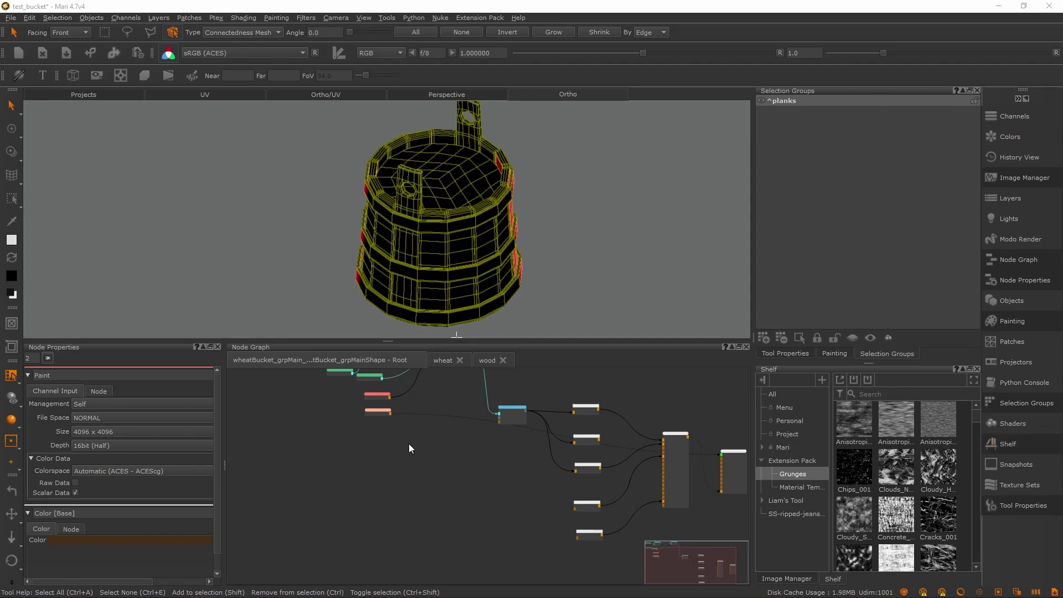
scroll(405, 468, down, 2)
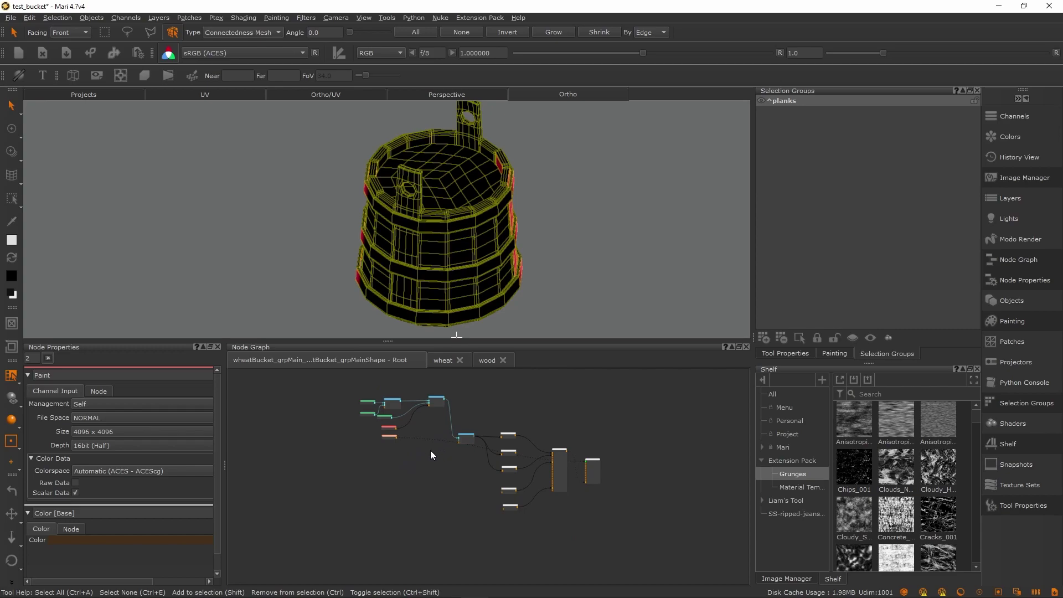
scroll(421, 443, up, 3)
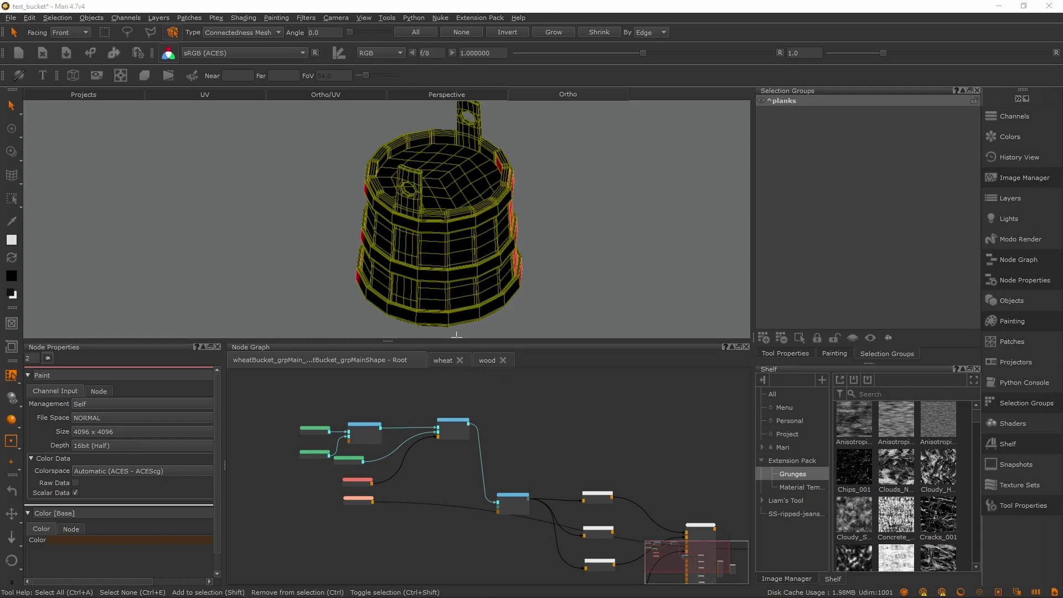
scroll(557, 424, down, 2)
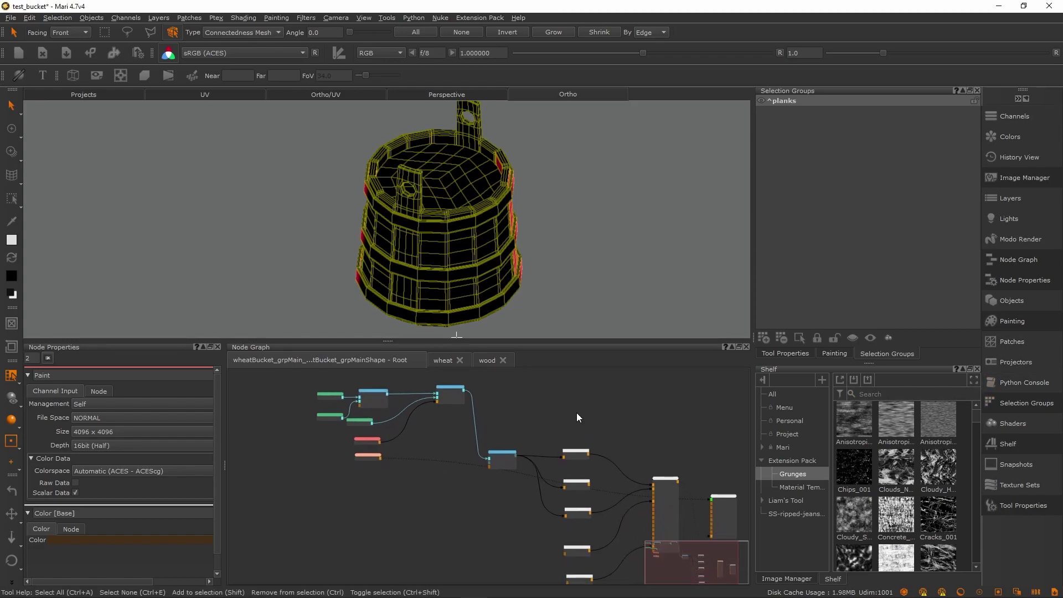
scroll(576, 414, down, 4)
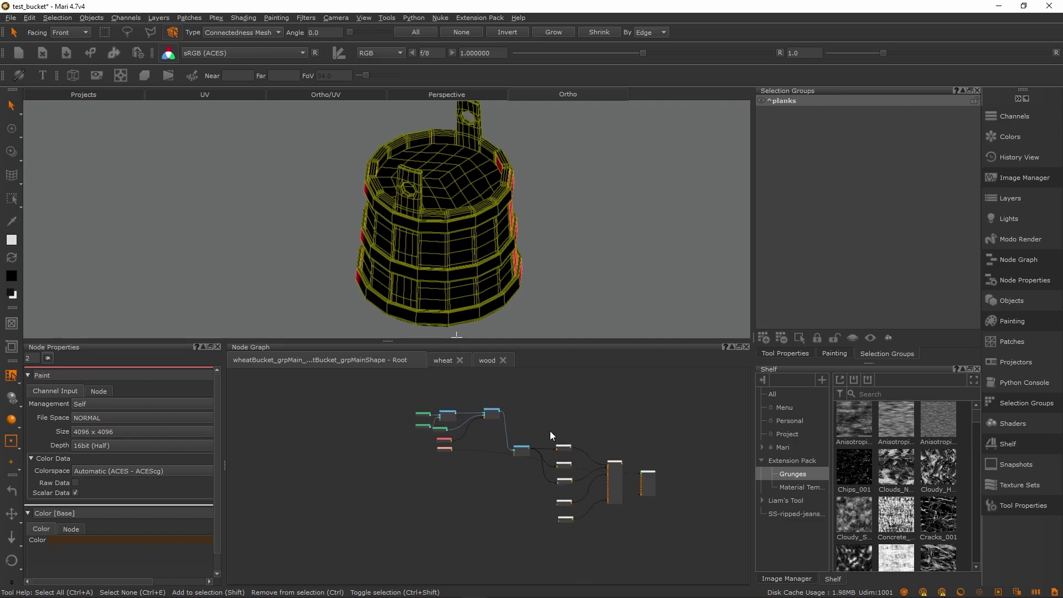
middle_drag(550, 431, 549, 437)
drag(333, 387, 582, 544)
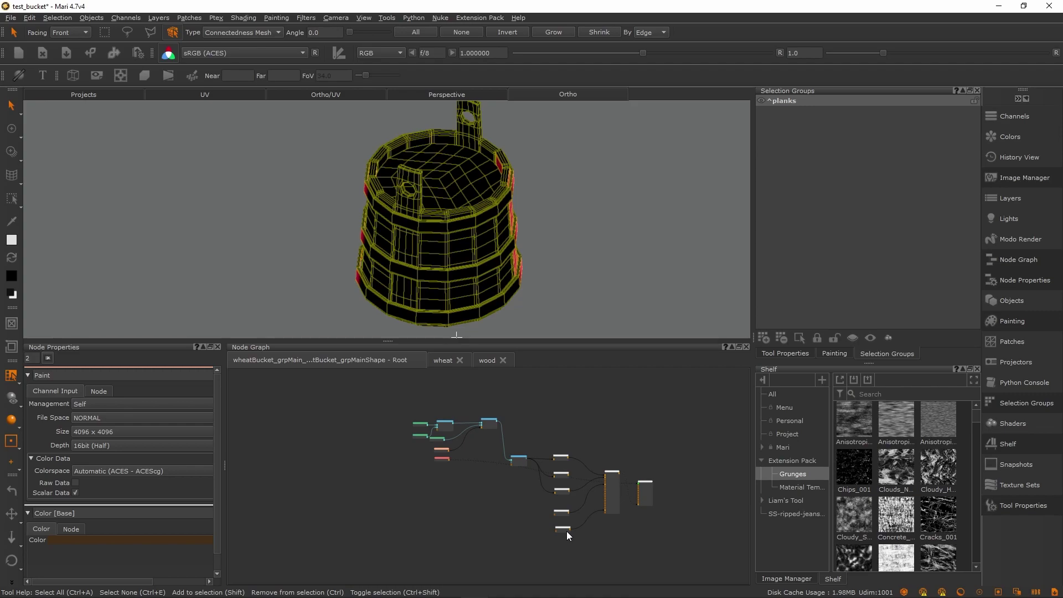
Move the merge node that combines wood with the other materials slightly closer to Multi-Channel Merge1
scroll(490, 464, up, 5)
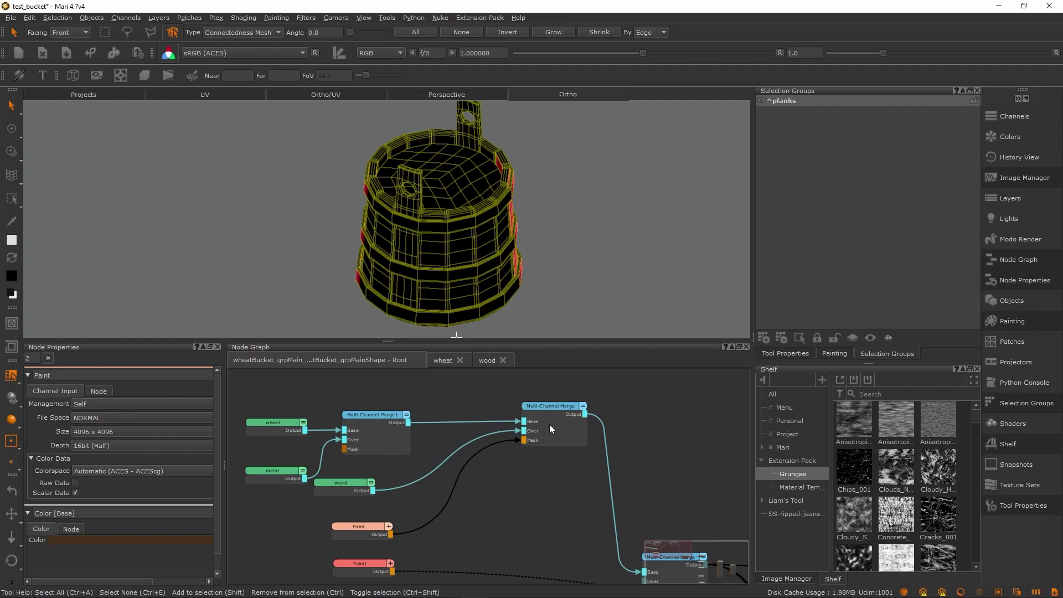
drag(549, 424, 520, 430)
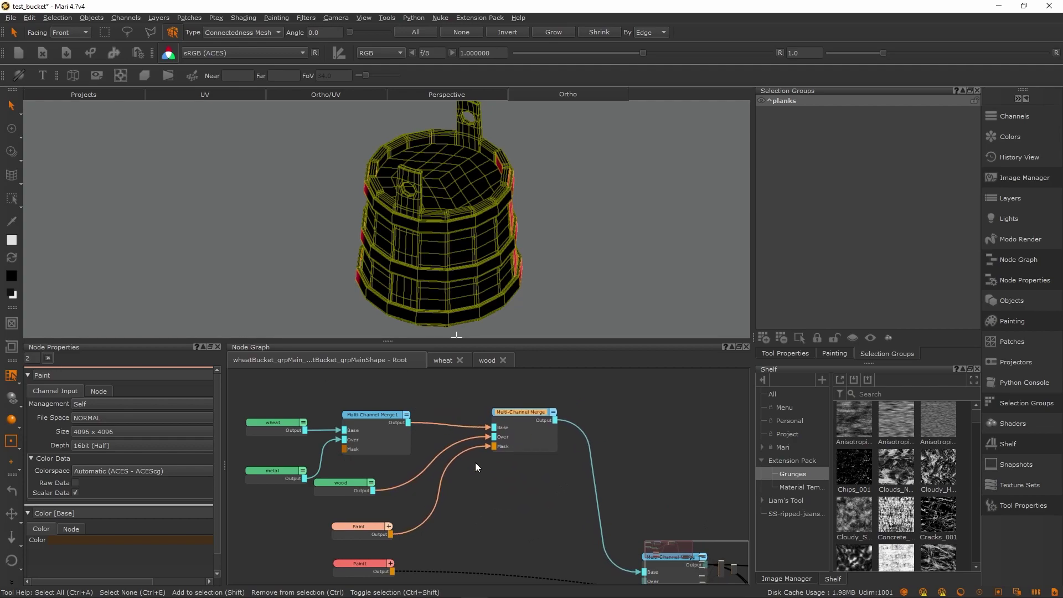
scroll(483, 459, down, 5)
click(361, 400)
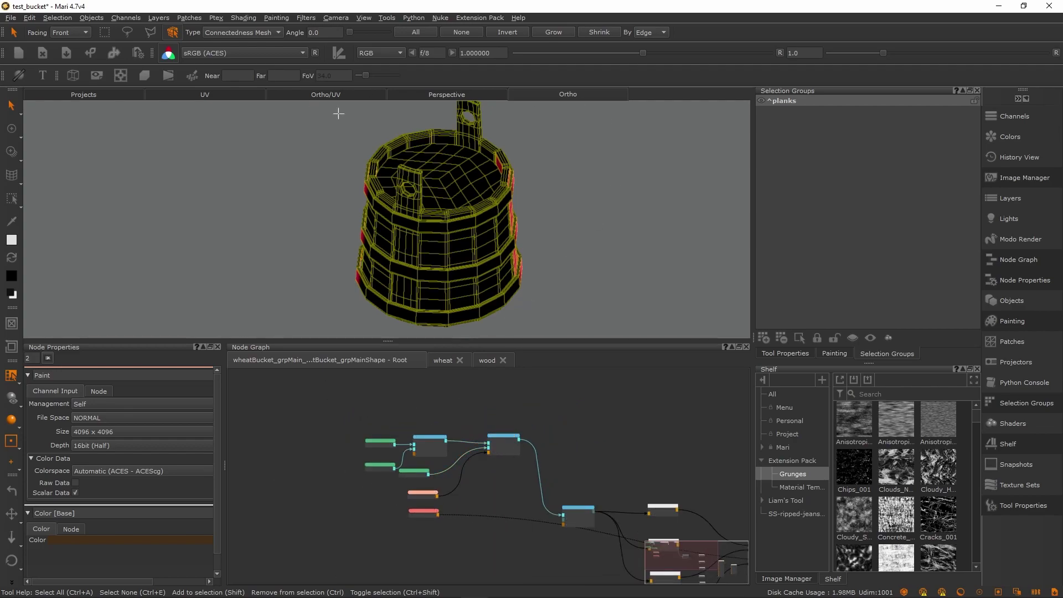
Open the witches_PROPS_v02(v4.7) project, discarding the current project's changes and remapping its OCIO config
click(84, 94)
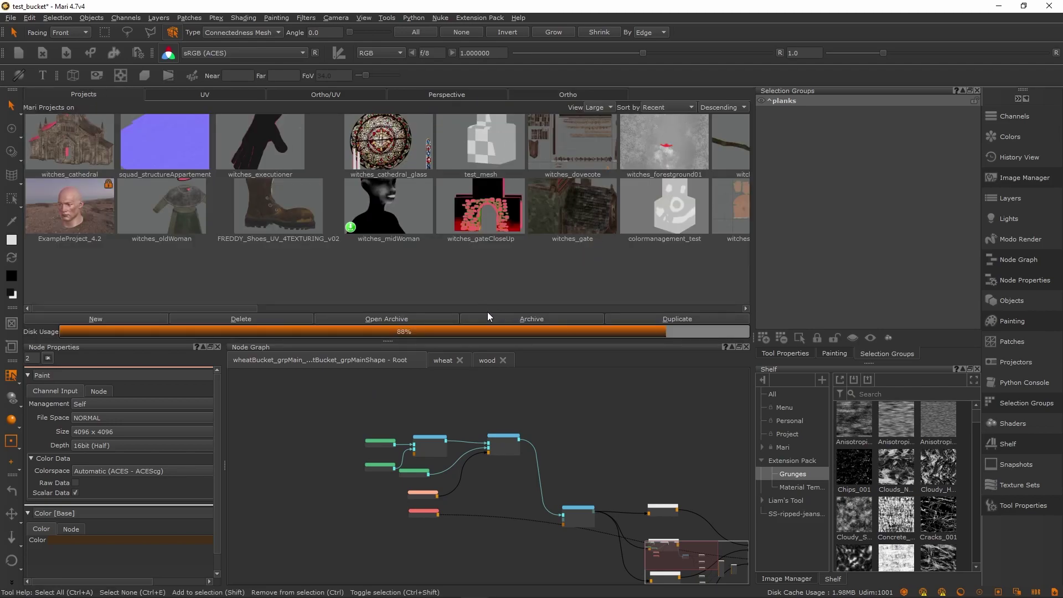
drag(248, 310, 460, 304)
right_click(398, 202)
click(431, 209)
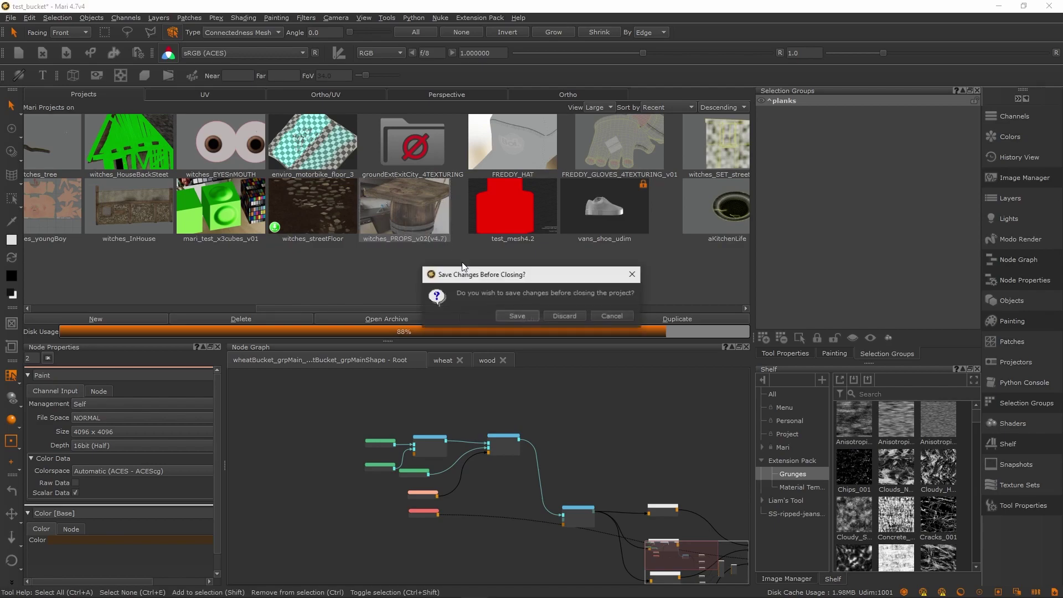
click(555, 314)
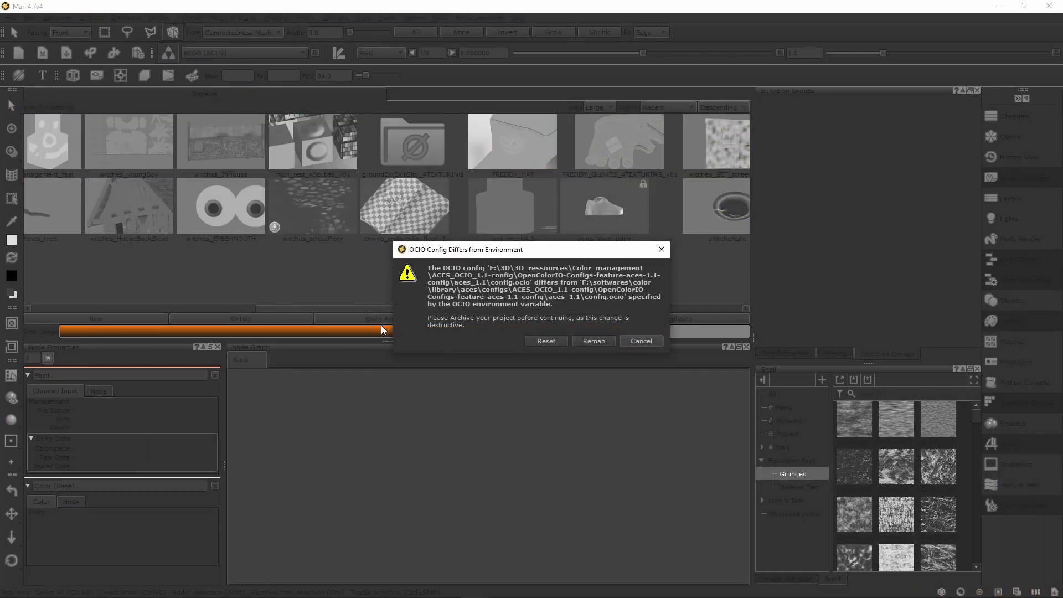
click(605, 342)
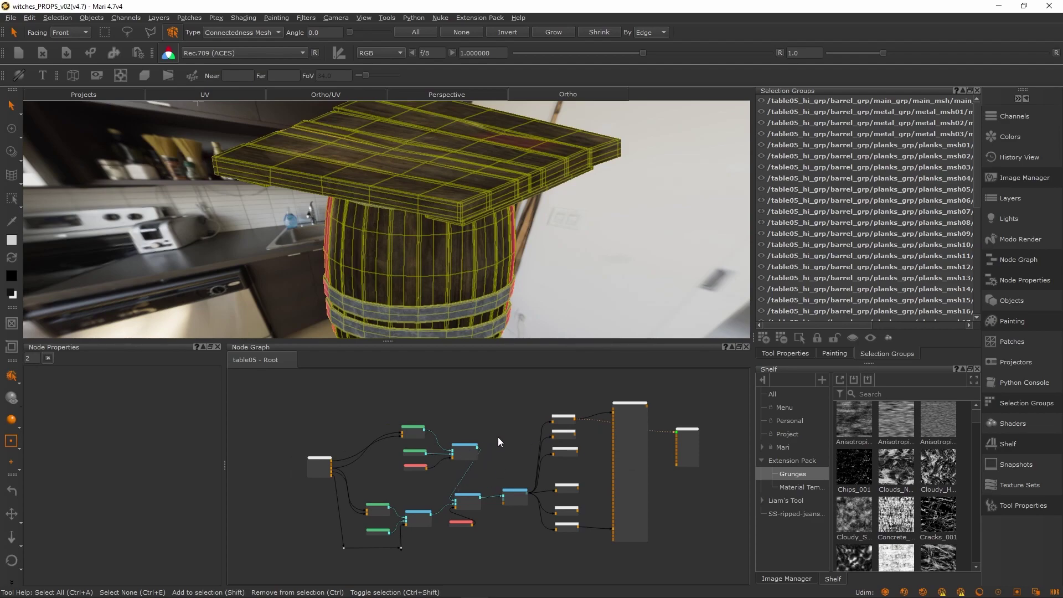
Examine the table05 node graph, including the Paint node that masks wheat_mat over wood_base_mat
scroll(420, 465, up, 3)
click(414, 473)
scroll(482, 500, down, 2)
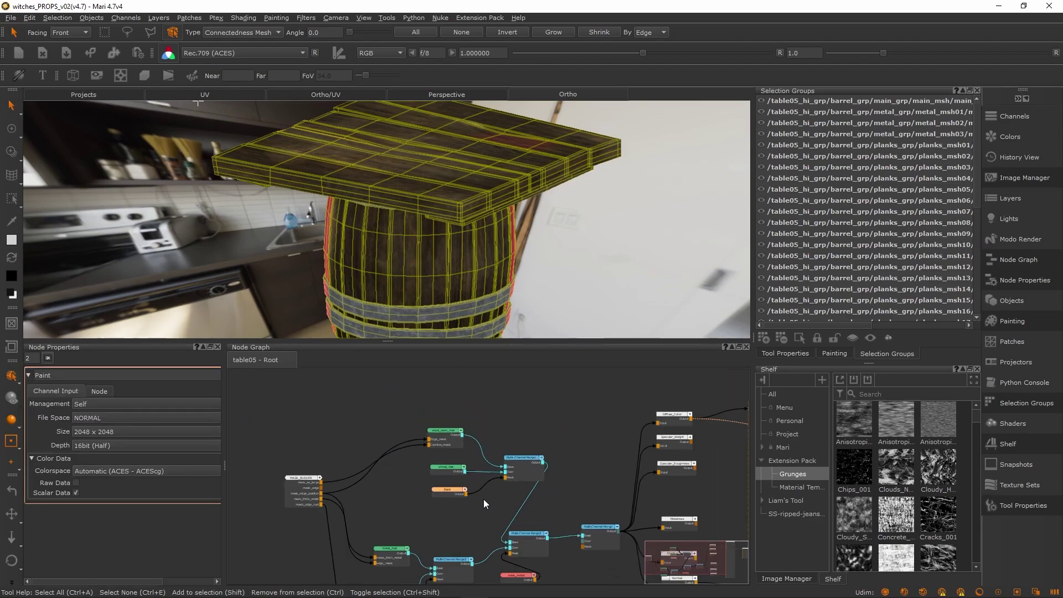
scroll(454, 488, up, 3)
scroll(454, 498, down, 3)
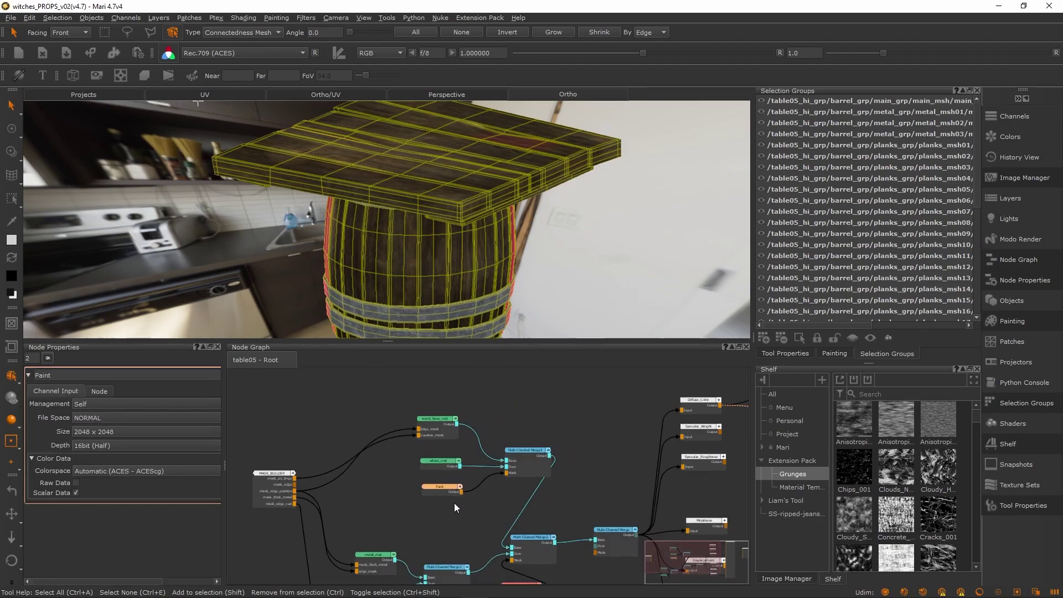
middle_drag(462, 481, 506, 478)
mouse_move(331, 405)
mouse_down()
mouse_move(438, 460)
mouse_move(338, 409)
mouse_up()
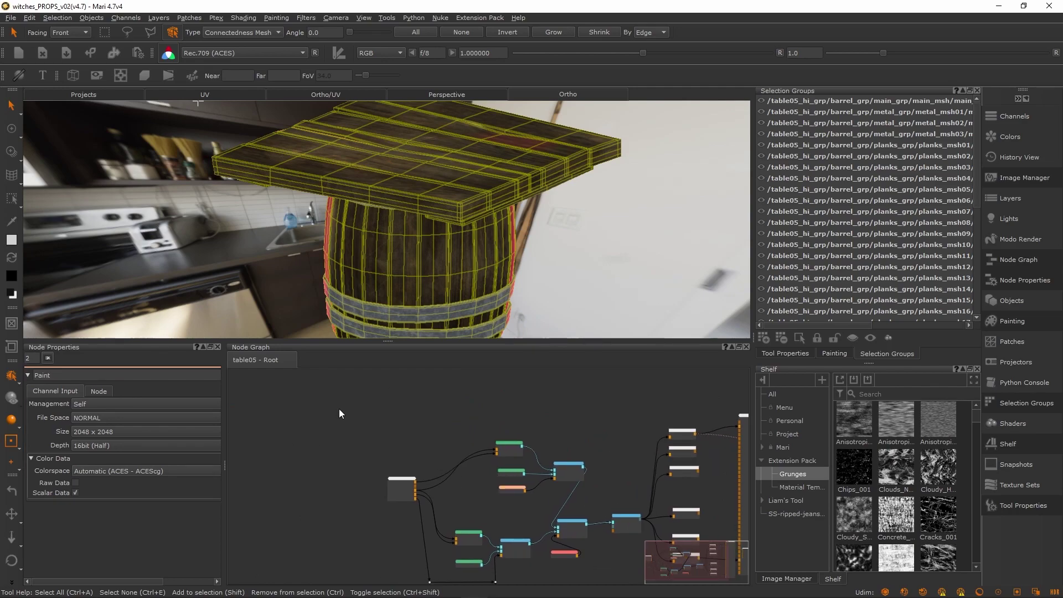
scroll(381, 416, up, 4)
scroll(474, 233, up, 1)
Examine the wooden tabletop's surface in the viewport from several angles and distances
alt+right_drag(473, 233, 489, 243)
alt+drag(504, 222, 444, 325)
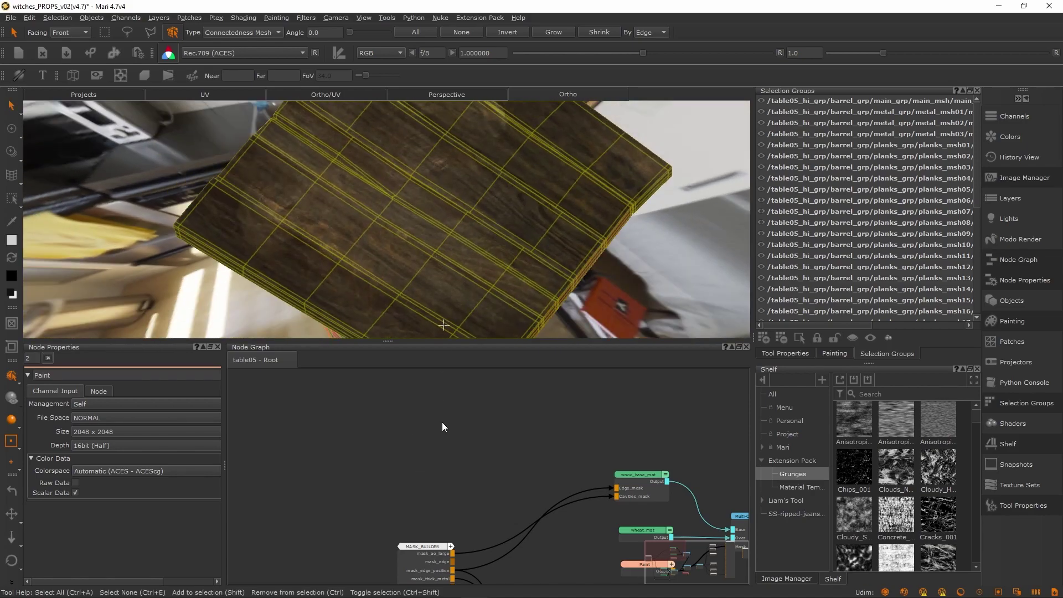
alt+drag(487, 237, 488, 166)
alt+right_drag(546, 288, 539, 252)
alt+right_drag(511, 216, 508, 273)
alt+drag(512, 177, 520, 256)
alt+right_drag(482, 277, 505, 244)
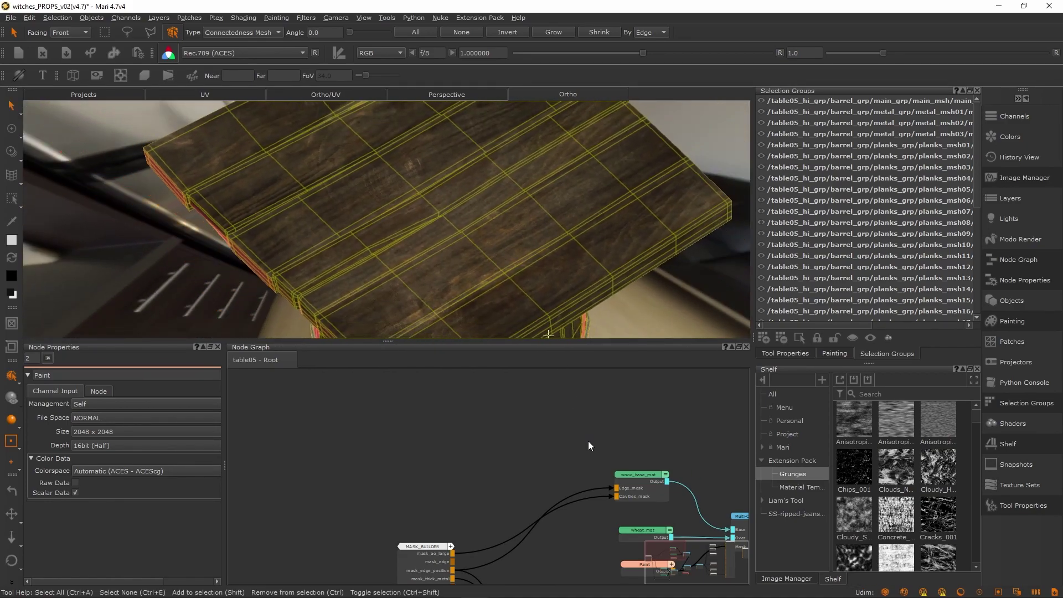
Compare the material merges in the graph with the barrel's wood planks and metal bands seen from below
scroll(588, 443, down, 5)
middle_drag(652, 494, 502, 427)
scroll(475, 423, up, 3)
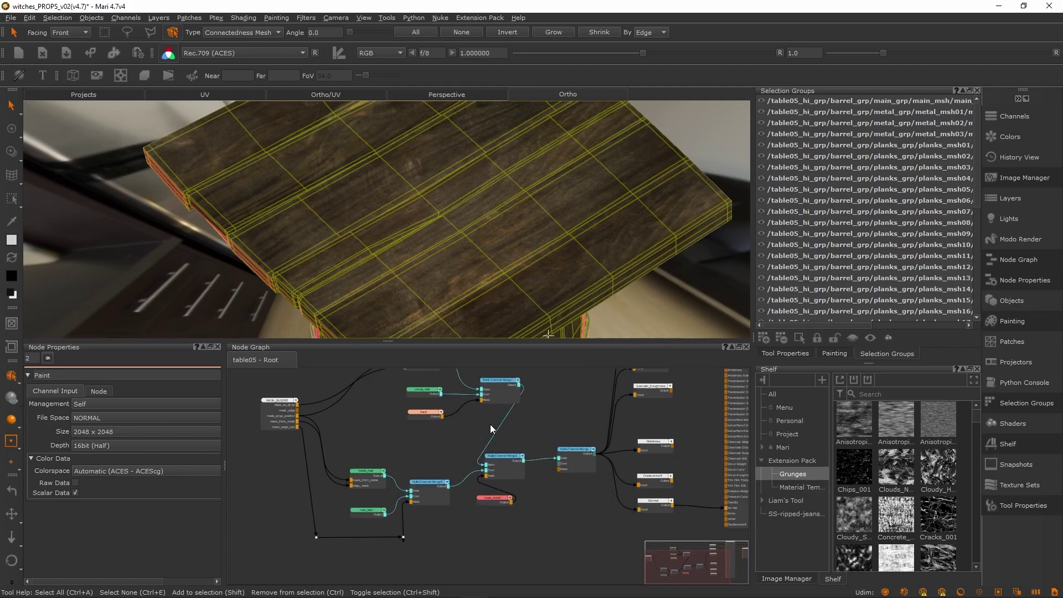
mouse_move(537, 266)
alt+mouse_down()
mouse_move(551, 225)
mouse_move(548, 255)
alt+mouse_up()
alt+right_drag(548, 255, 529, 277)
alt+drag(540, 269, 557, 235)
alt+right_drag(557, 234, 517, 289)
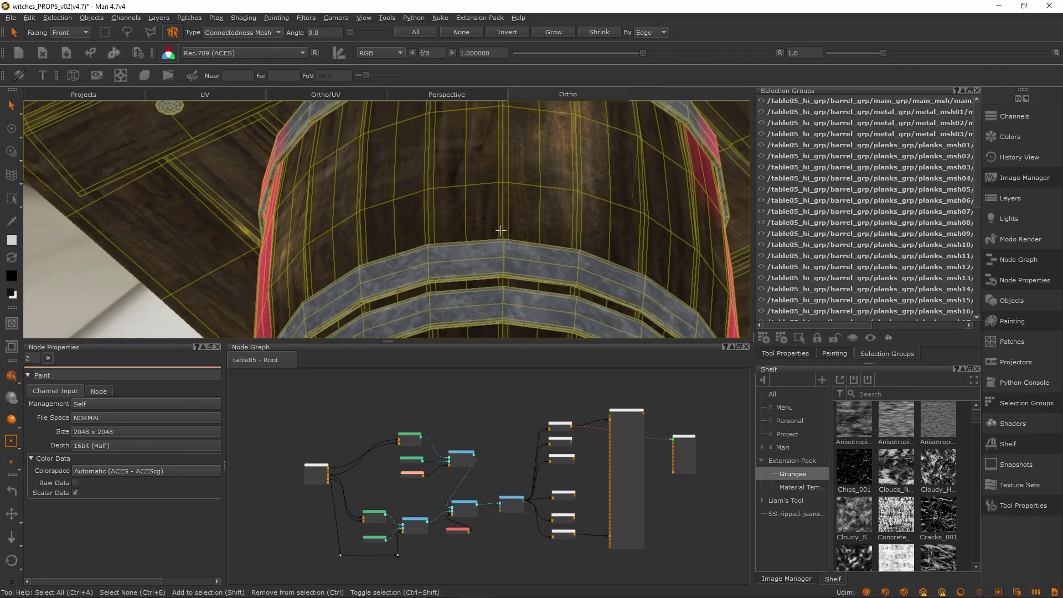
Select the wood_base_mat group node and look at its mask inputs and properties
scroll(563, 221, down, 3)
scroll(423, 496, up, 6)
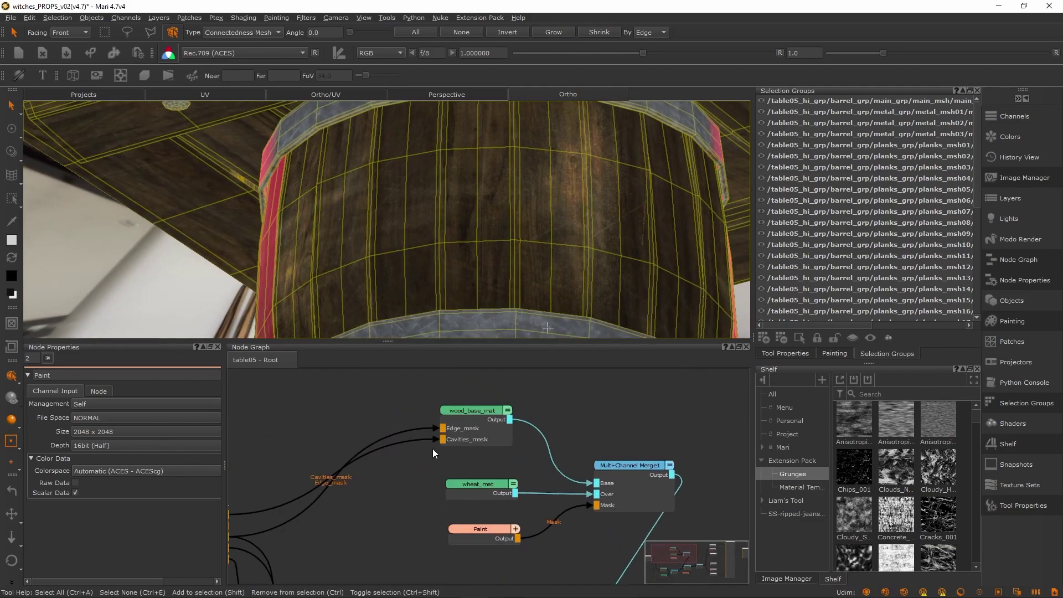
click(489, 447)
scroll(609, 241, down, 5)
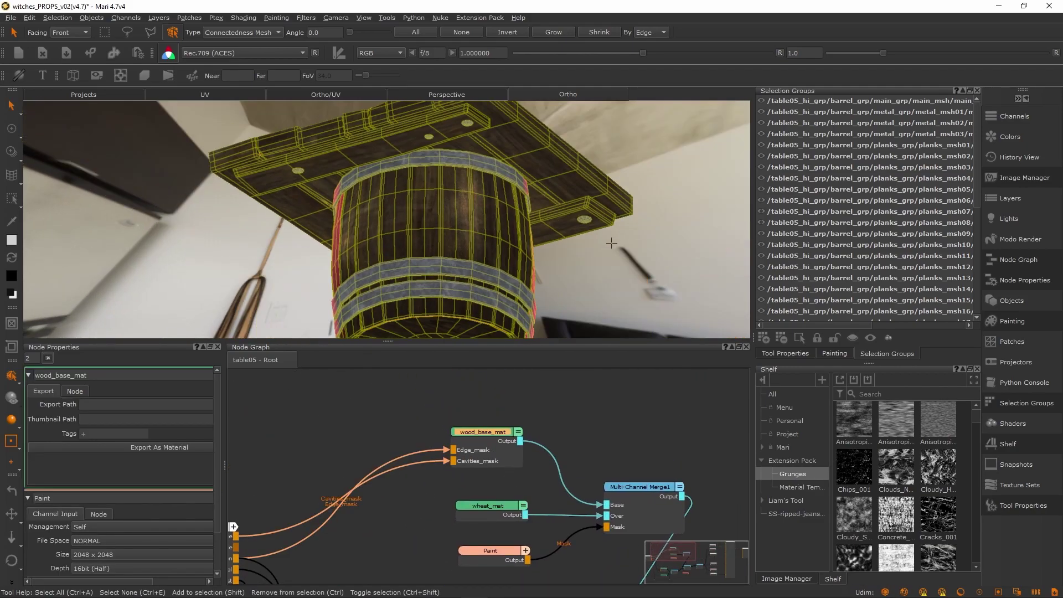
Check the project's object list, close it, and view the table from its top down to its underside
scroll(609, 242, down, 3)
alt+drag(609, 242, 642, 243)
click(1023, 302)
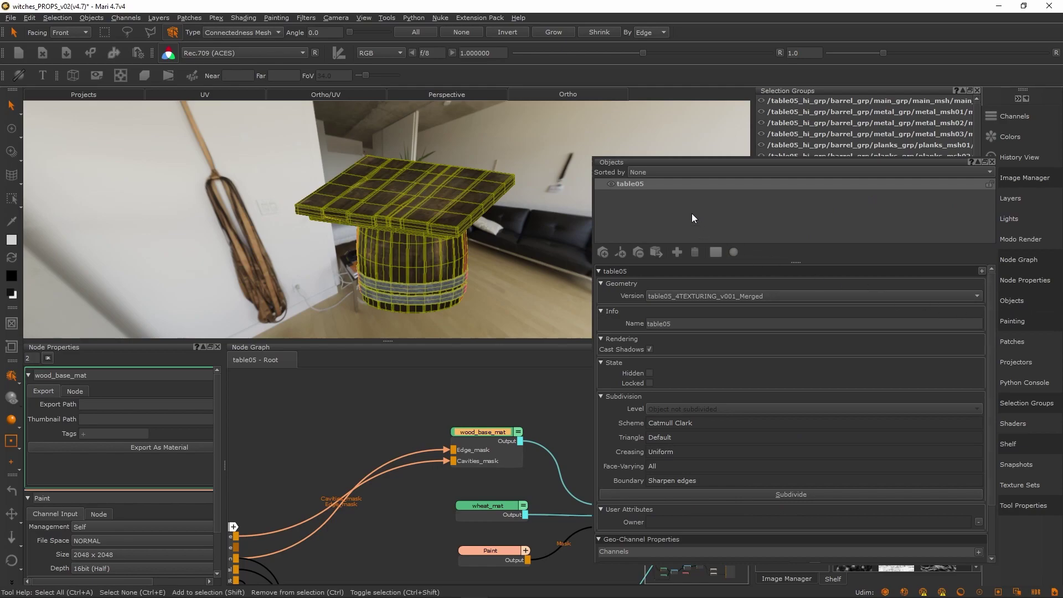
click(992, 162)
scroll(468, 220, up, 5)
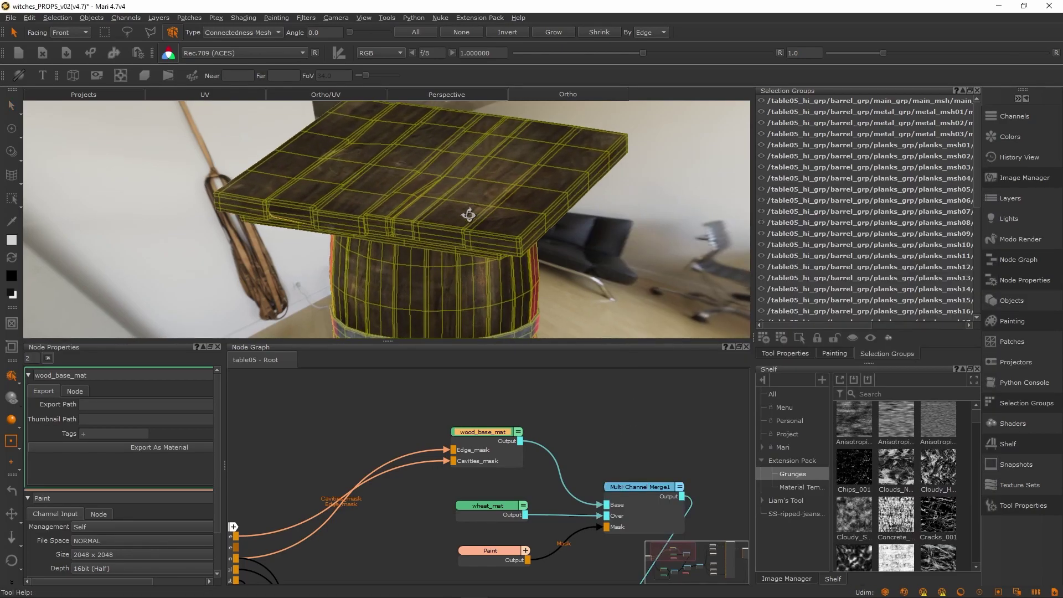
alt+drag(467, 221, 520, 166)
Open the wheat_mat group node and return to the table05 root graph
scroll(503, 450, down, 3)
scroll(504, 463, up, 4)
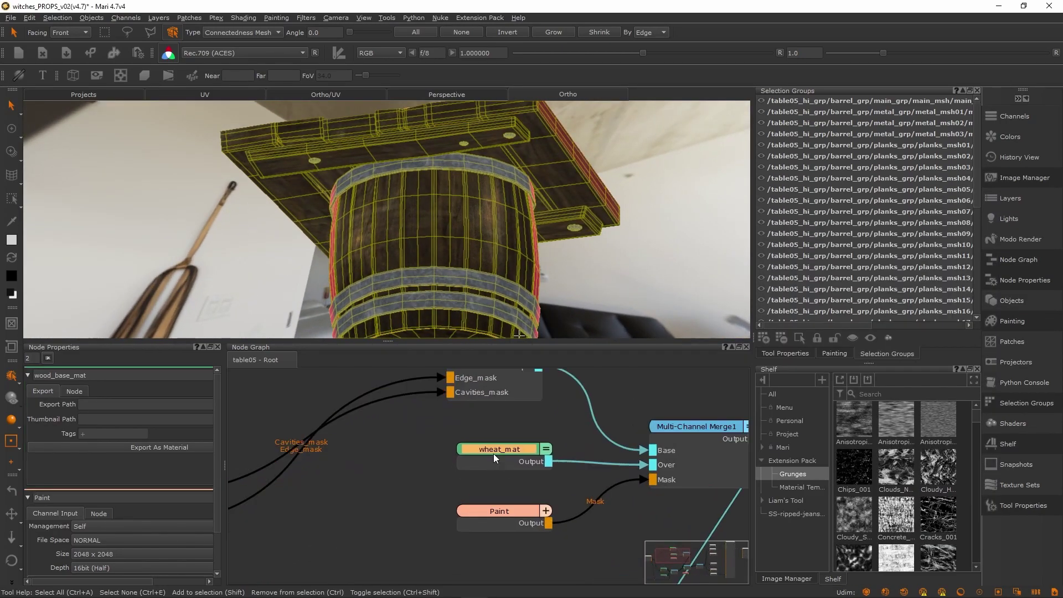
double_click(493, 453)
click(274, 363)
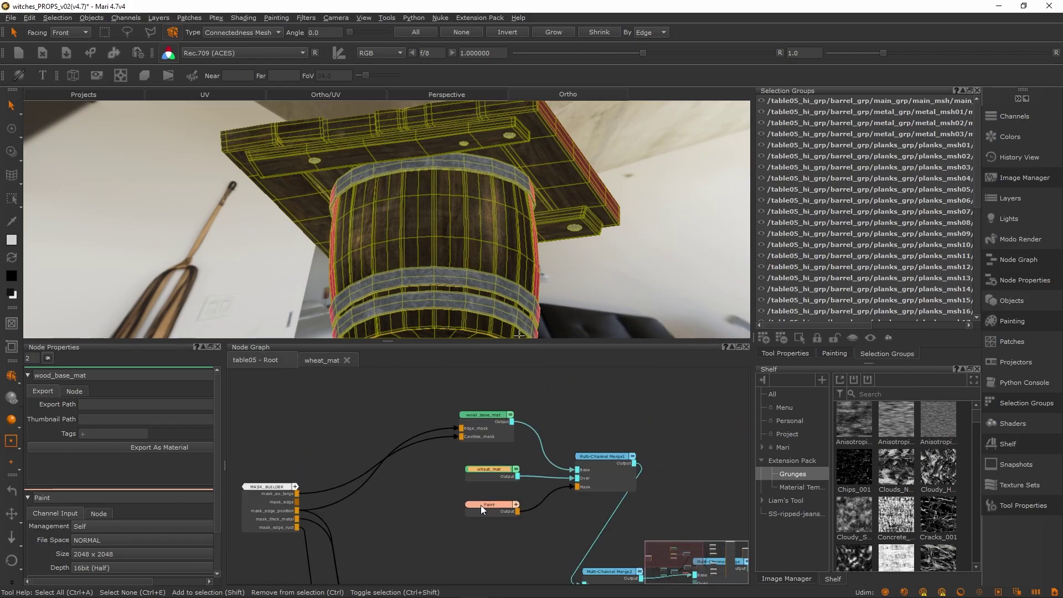
Shift metal_mat and the material node below it slightly away from their merge node, and view the tabletop from above
mouse_move(389, 461)
mouse_down()
mouse_move(380, 446)
mouse_move(380, 456)
mouse_up()
drag(387, 513, 382, 506)
alt+right_drag(488, 283, 528, 261)
alt+drag(528, 260, 572, 302)
alt+right_drag(572, 301, 549, 336)
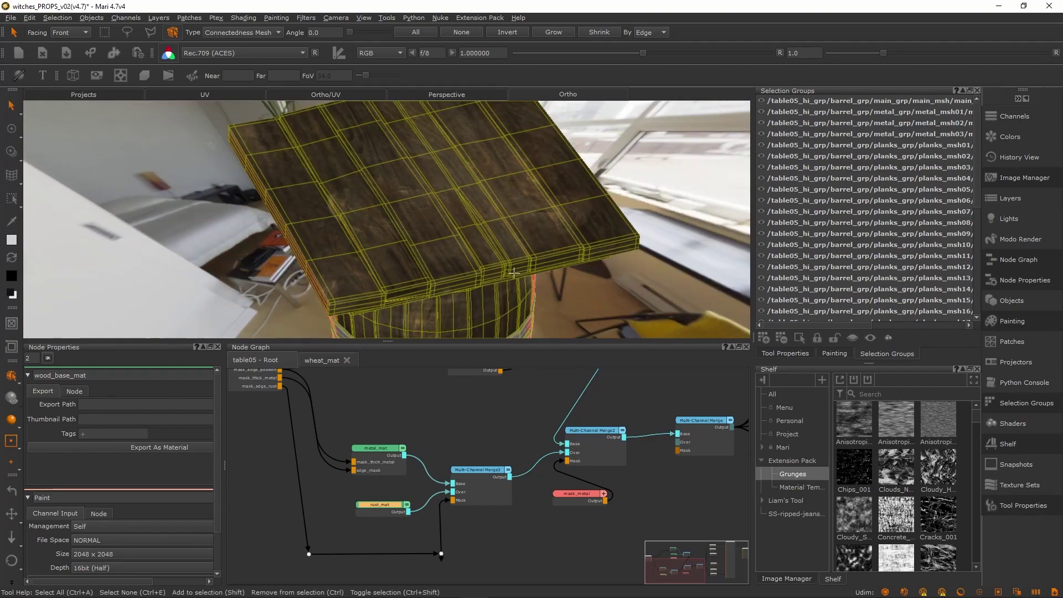
Move the mask_metal Paint node below the merge node that combines the metal materials
scroll(563, 467, down, 4)
middle_drag(547, 479, 553, 493)
drag(579, 496, 470, 553)
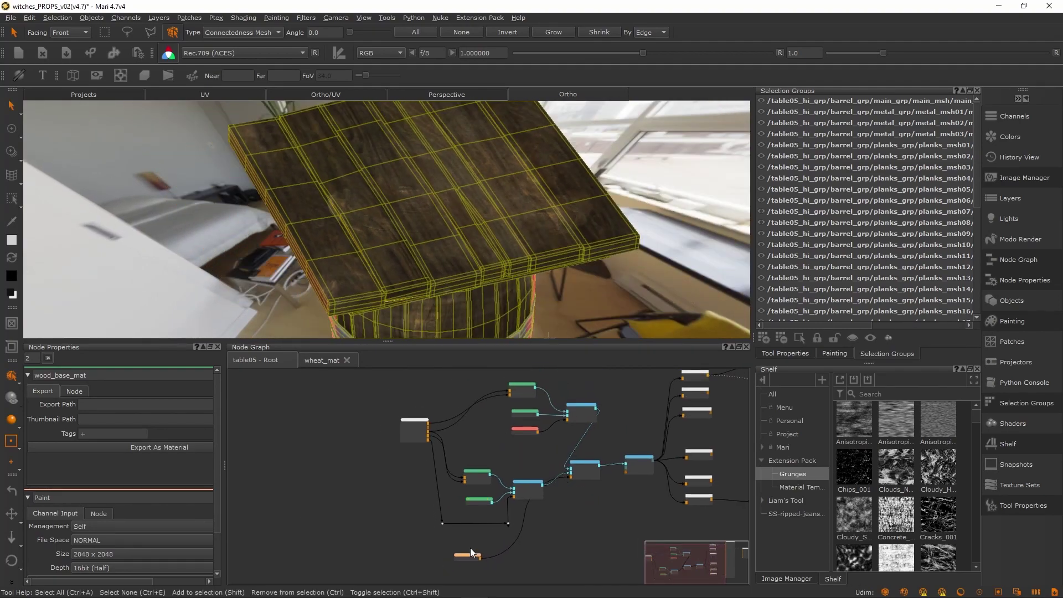
Open the MASK_BUILDER group node from the table05 root graph, shifting it slightly
scroll(437, 436, up, 3)
scroll(481, 446, up, 3)
middle_drag(458, 440, 631, 498)
drag(487, 443, 437, 452)
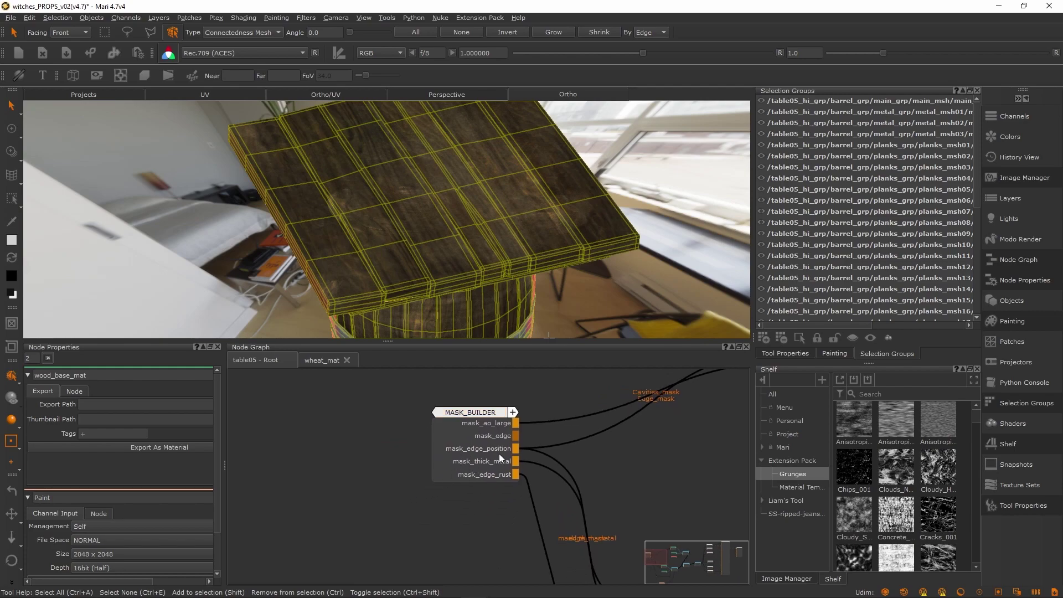
double_click(464, 448)
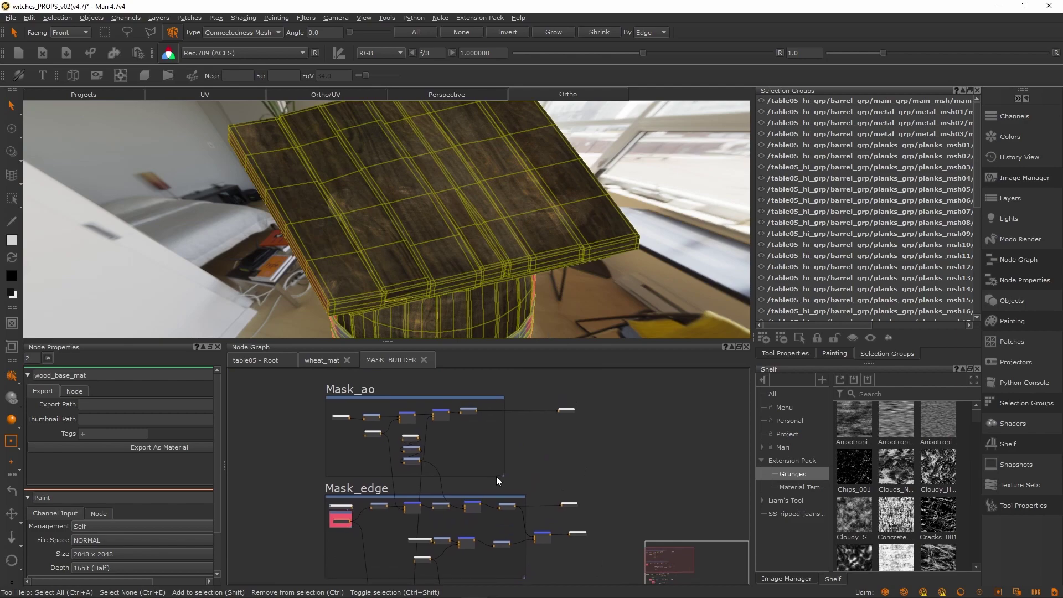
Show the properties of the Geo-Channel (AO) node at the start of the Mask_ao section, nudging the node slightly
scroll(377, 425, up, 5)
middle_drag(296, 441, 451, 474)
scroll(432, 444, up, 4)
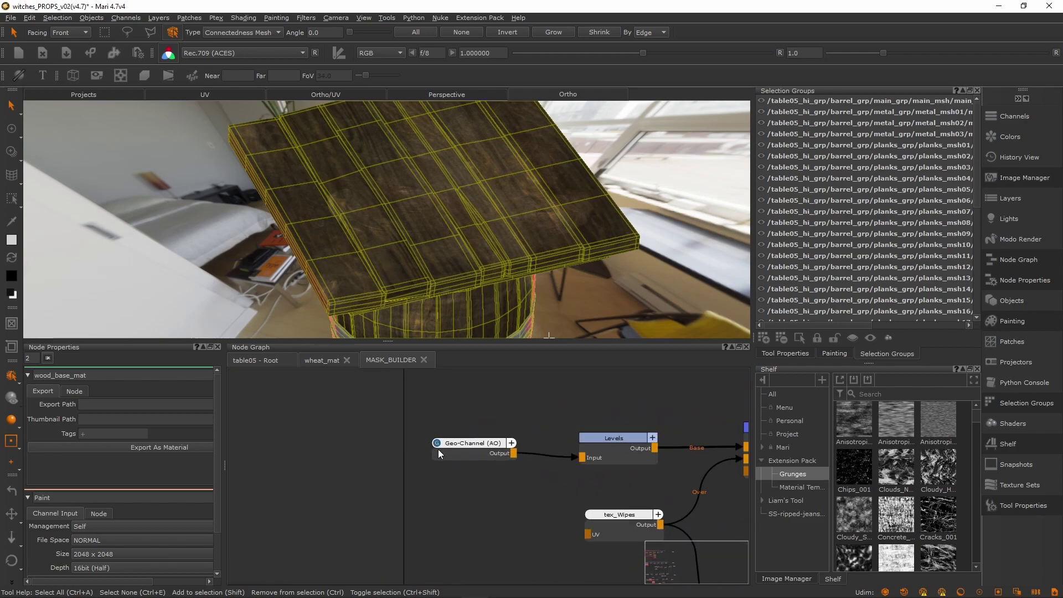
drag(469, 447, 466, 450)
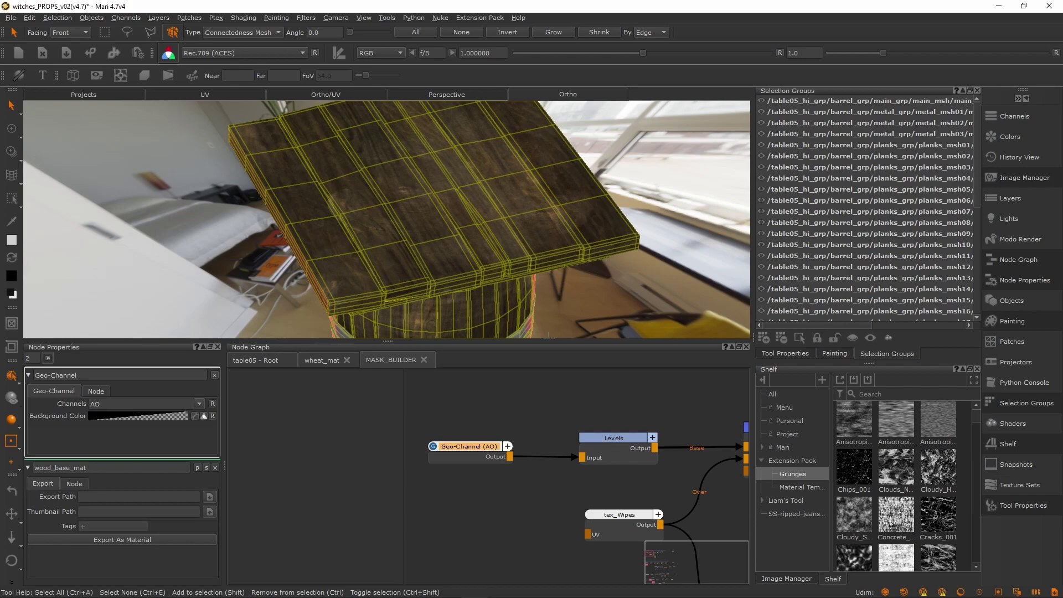
drag(470, 452, 471, 450)
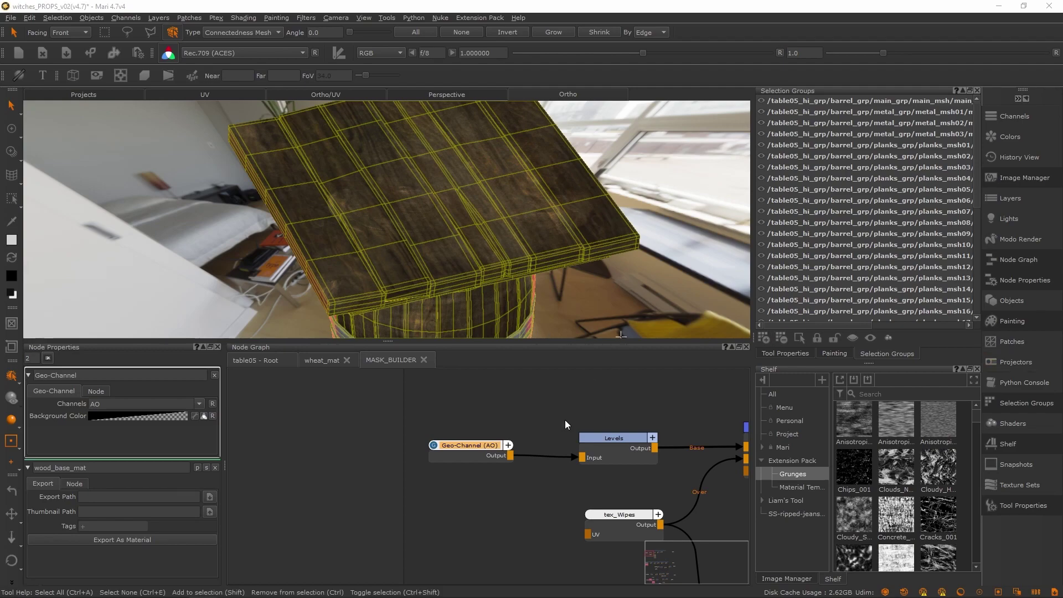
View the output of the last Levels node in the Mask_ao section on the table, from its top to its underside
scroll(530, 421, down, 9)
middle_drag(534, 452, 470, 452)
scroll(470, 452, up, 2)
scroll(470, 452, up, 3)
key(v)
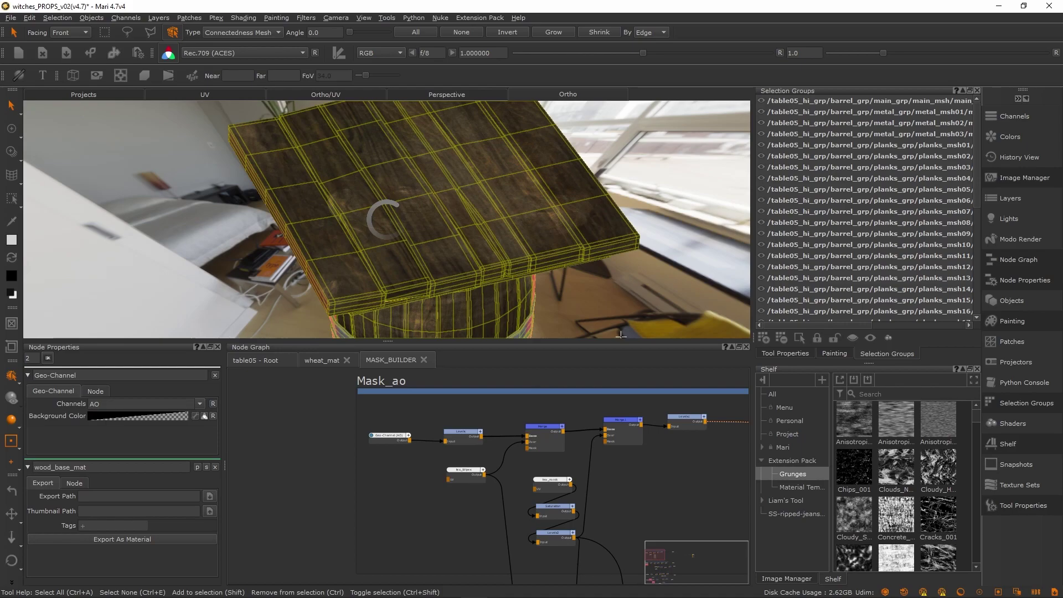
alt+drag(520, 275, 455, 205)
alt+right_drag(455, 205, 477, 248)
alt+drag(477, 248, 570, 228)
alt+drag(665, 276, 518, 257)
Toggle the viewport colour management, view the Geo-Channel (AO) node's output on the table, and inspect the underside and barrel
click(168, 53)
alt+right_drag(432, 249, 365, 227)
click(167, 53)
alt+drag(361, 242, 373, 221)
scroll(447, 446, down, 4)
scroll(443, 446, up, 4)
click(404, 415)
key(v)
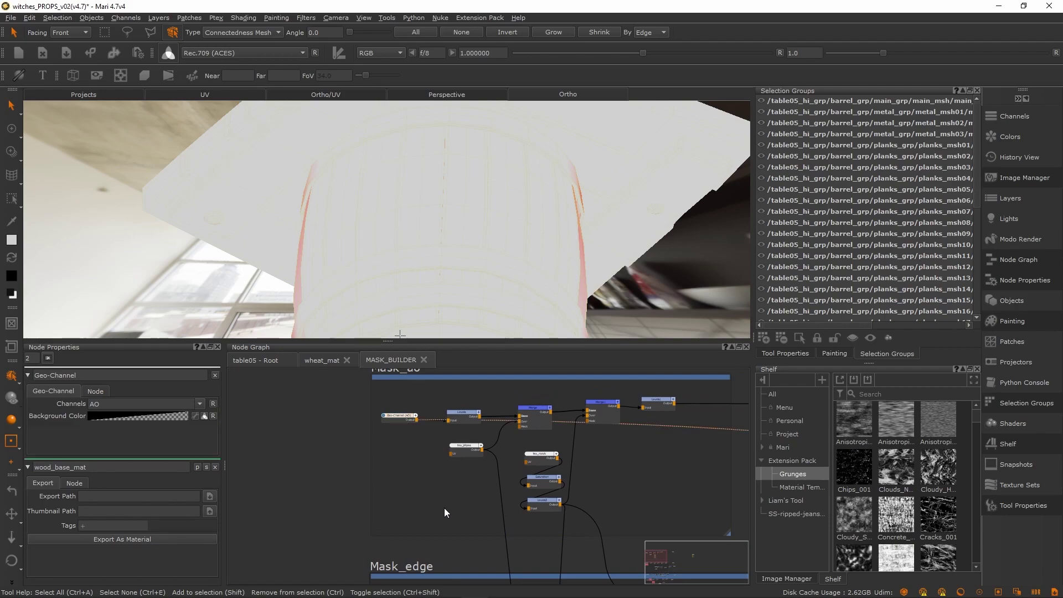
alt+right_drag(504, 185, 509, 207)
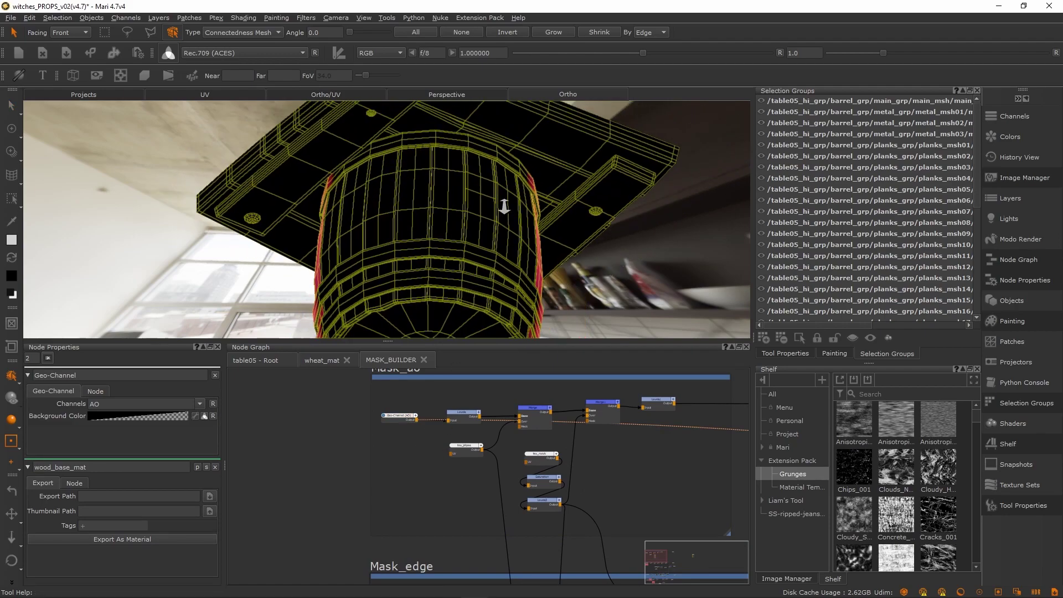
alt+drag(508, 206, 494, 249)
View the output of the final Levels node in the upper Mask_edge row and inspect it closely on the table and barrel
middle_drag(511, 566, 489, 421)
middle_drag(645, 474, 487, 441)
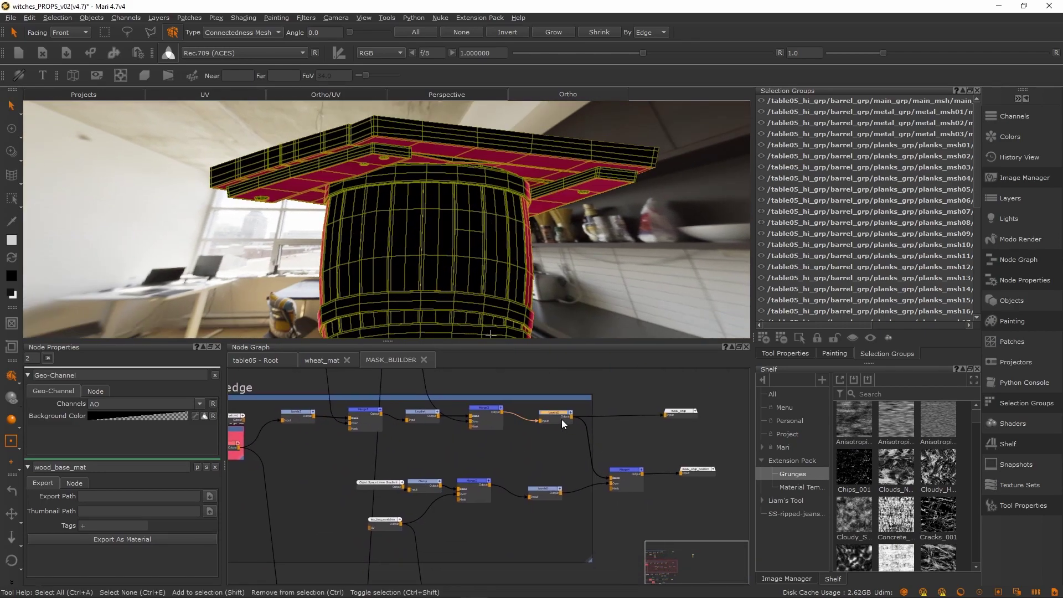
key(v)
alt+drag(463, 171, 366, 173)
alt+right_drag(367, 173, 425, 228)
alt+drag(410, 230, 390, 224)
alt+right_drag(391, 225, 432, 255)
mouse_move(432, 255)
alt+middle_down()
mouse_move(422, 247)
mouse_move(447, 240)
alt+middle_up()
alt+right_drag(476, 294, 443, 271)
alt+drag(443, 272, 517, 254)
Hide the selection wireframe and examine the edge mask on the barrel planks and the underside
key(ctrl+e)
alt+right_drag(582, 239, 489, 240)
alt+drag(489, 240, 487, 188)
alt+right_drag(487, 188, 529, 271)
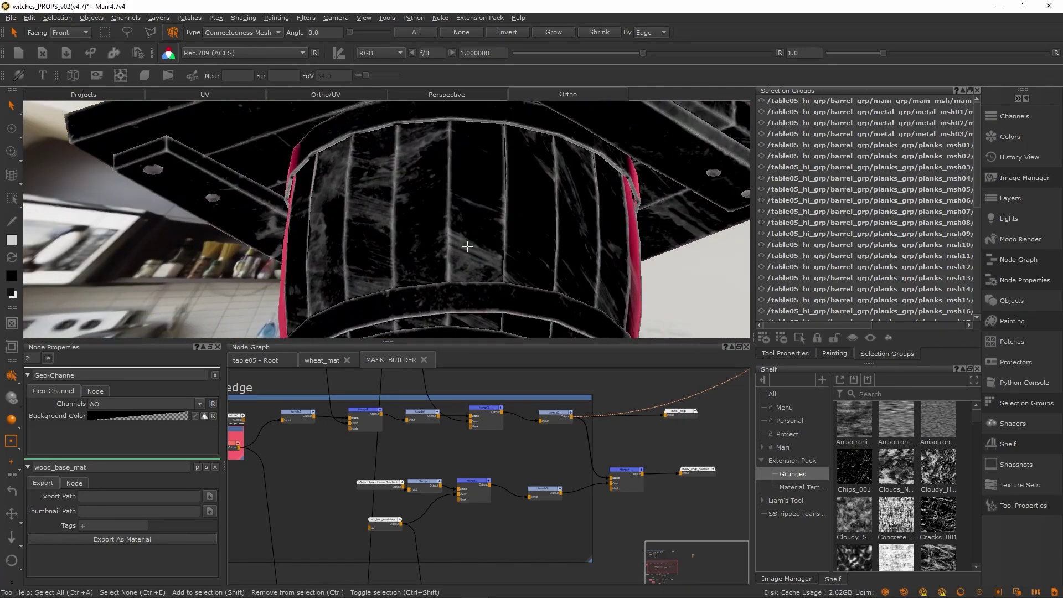
alt+drag(529, 272, 520, 249)
alt+right_drag(520, 249, 493, 252)
Show the properties of the Geo-Channel1 (Curvature) node in the Mask_edge section and shift it slightly above Backdrop2
middle_drag(324, 456, 510, 455)
scroll(391, 450, up, 5)
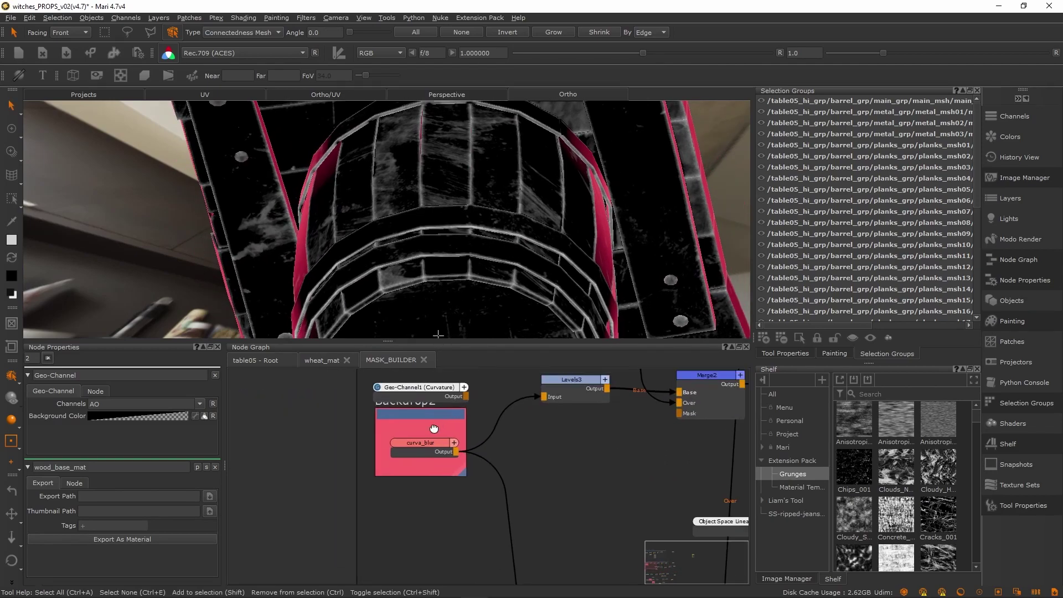
middle_drag(444, 422, 414, 460)
click(404, 414)
drag(408, 420, 391, 408)
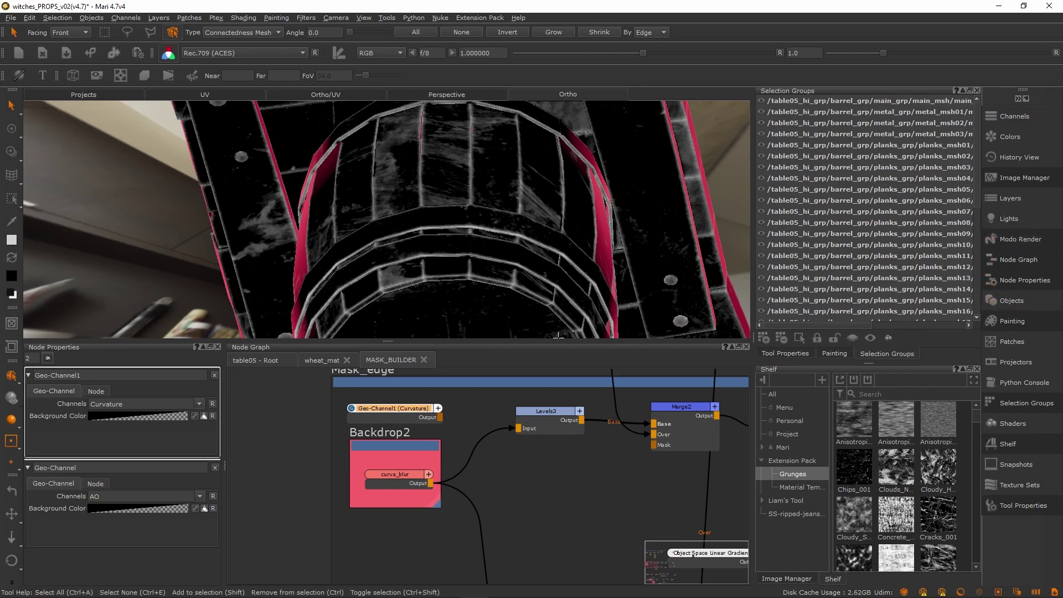
Open and enlarge the Modo Render palette, check the available bake presets and the render settings, and close it
drag(557, 209, 533, 182)
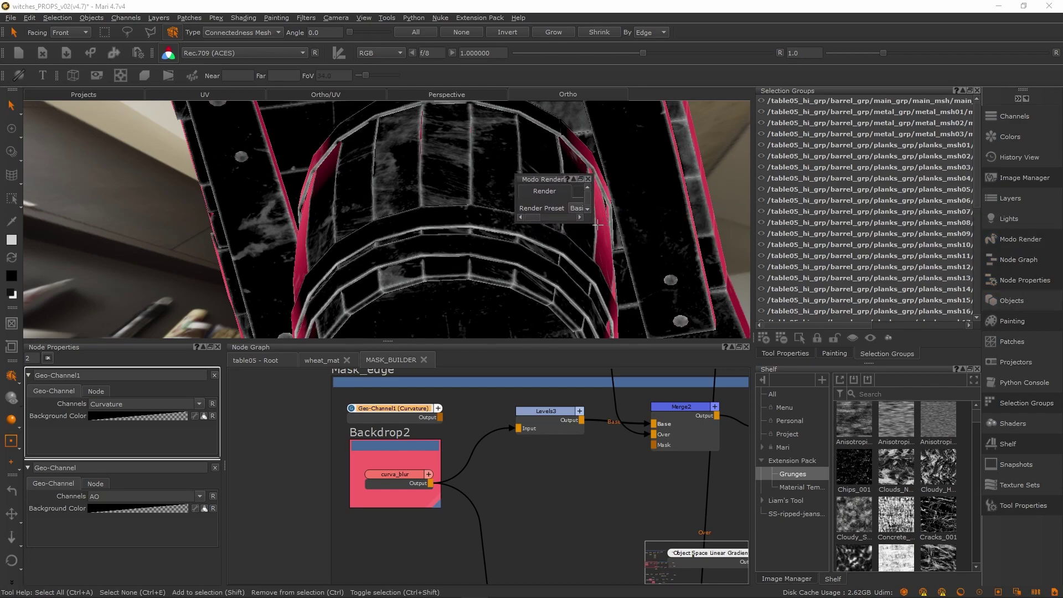
drag(592, 223, 839, 328)
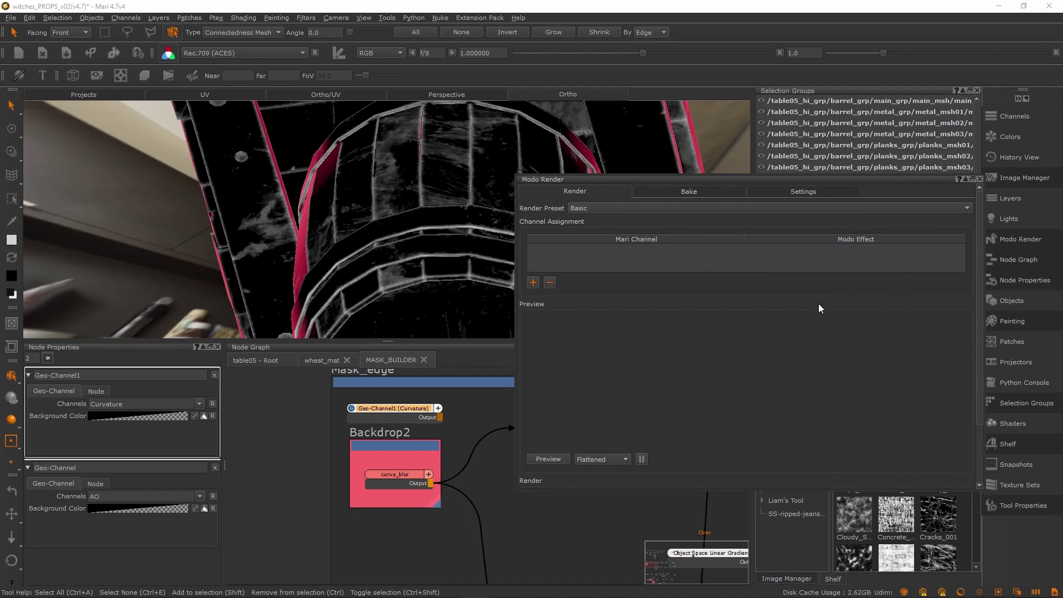
click(702, 191)
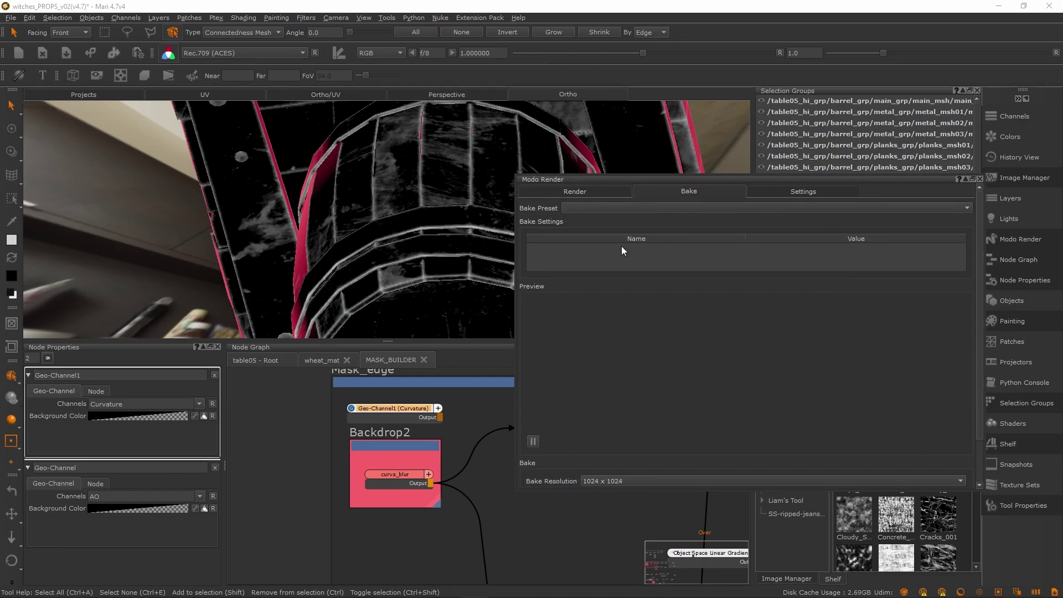
click(735, 212)
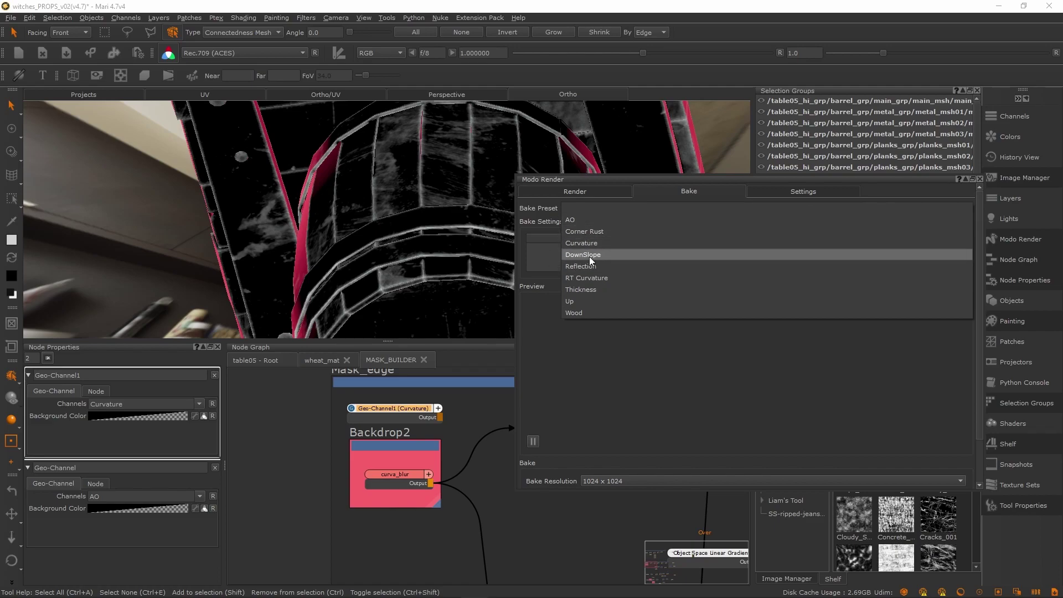
click(690, 188)
click(596, 194)
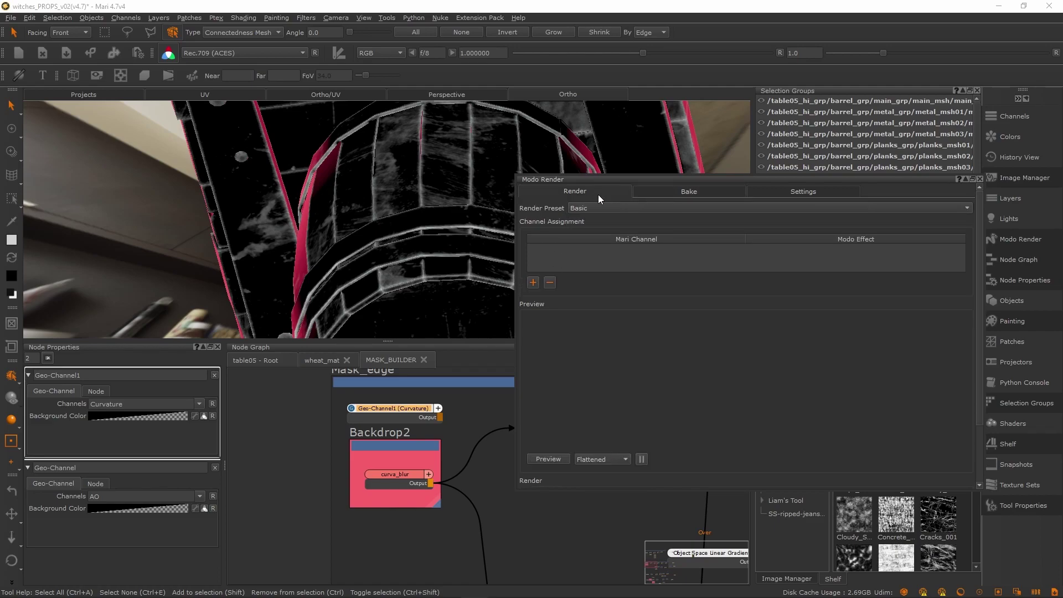
click(680, 193)
click(980, 179)
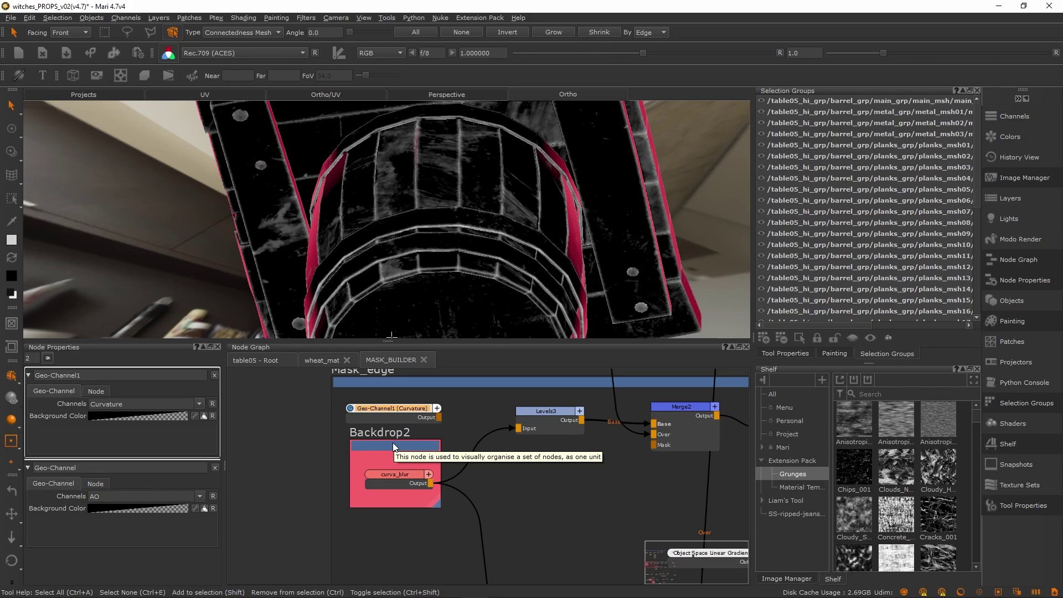
View the edge mask on the tabletop and open the table05 object's settings at its Geo-Channel Properties
scroll(541, 478, down, 1)
scroll(538, 474, down, 1)
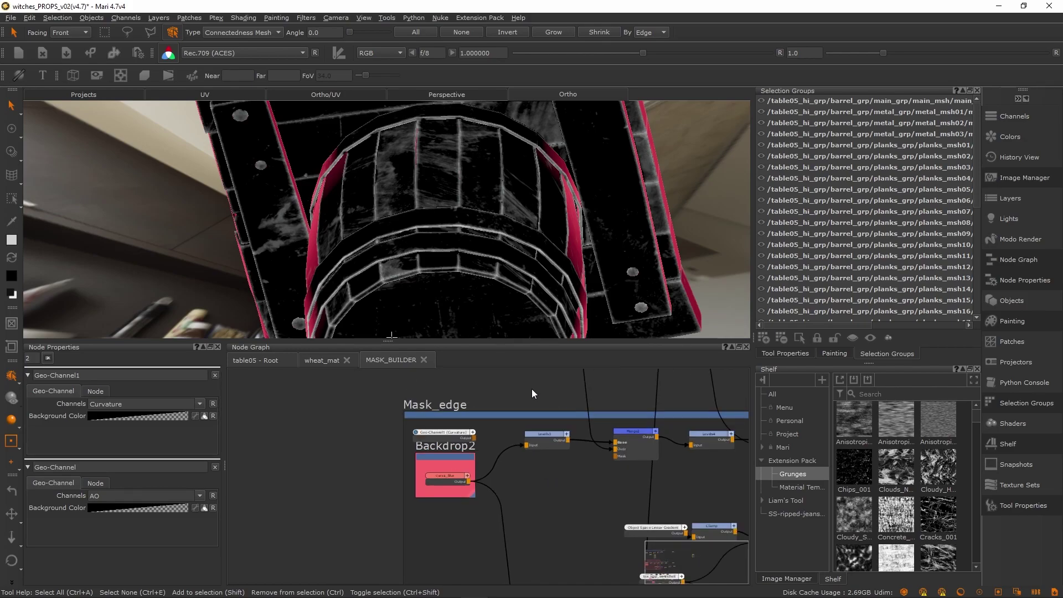
scroll(605, 277, down, 2)
middle_drag(477, 220, 532, 229)
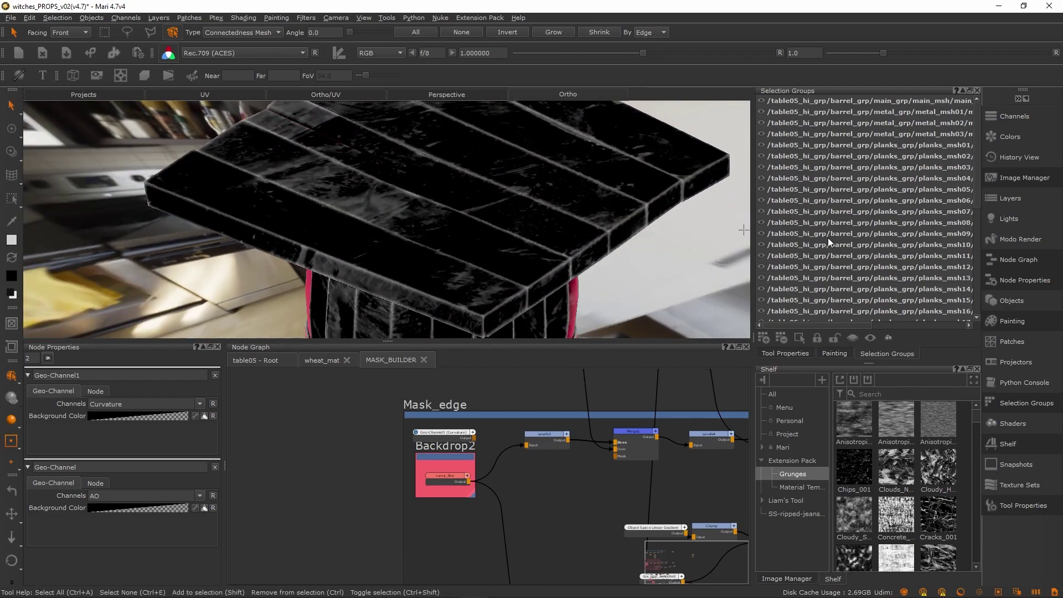
click(1012, 302)
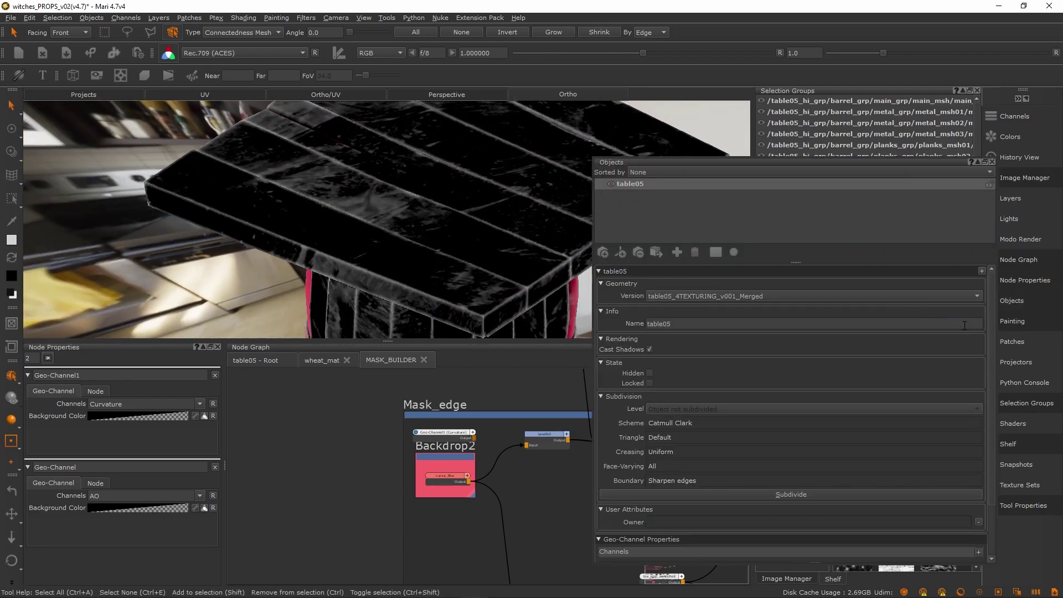
scroll(965, 327, down, 2)
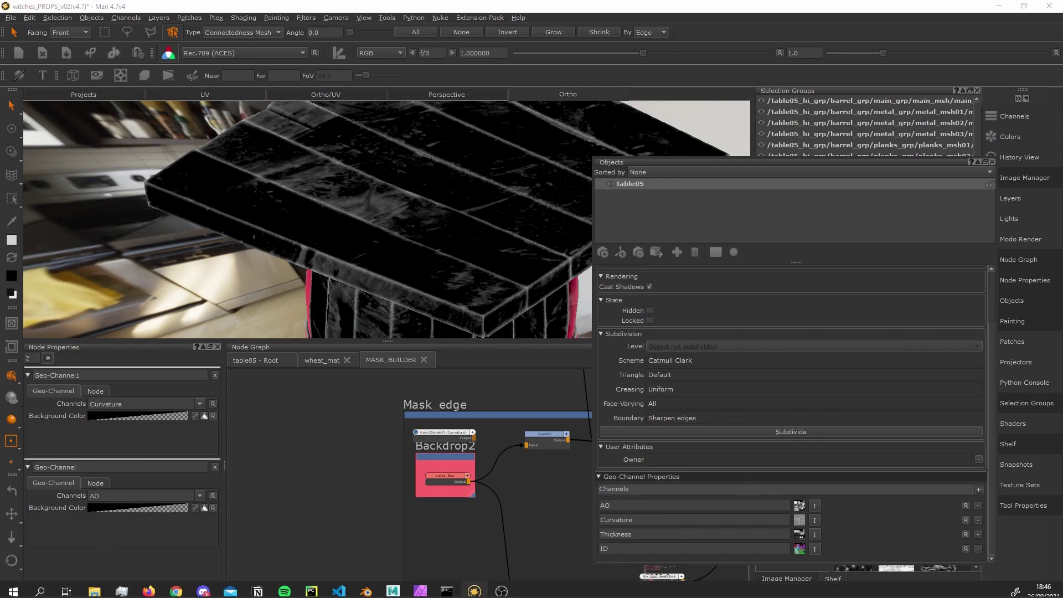
Switch to the browser, close the open entry on the Mari-Resources page, and return to Mari
click(149, 588)
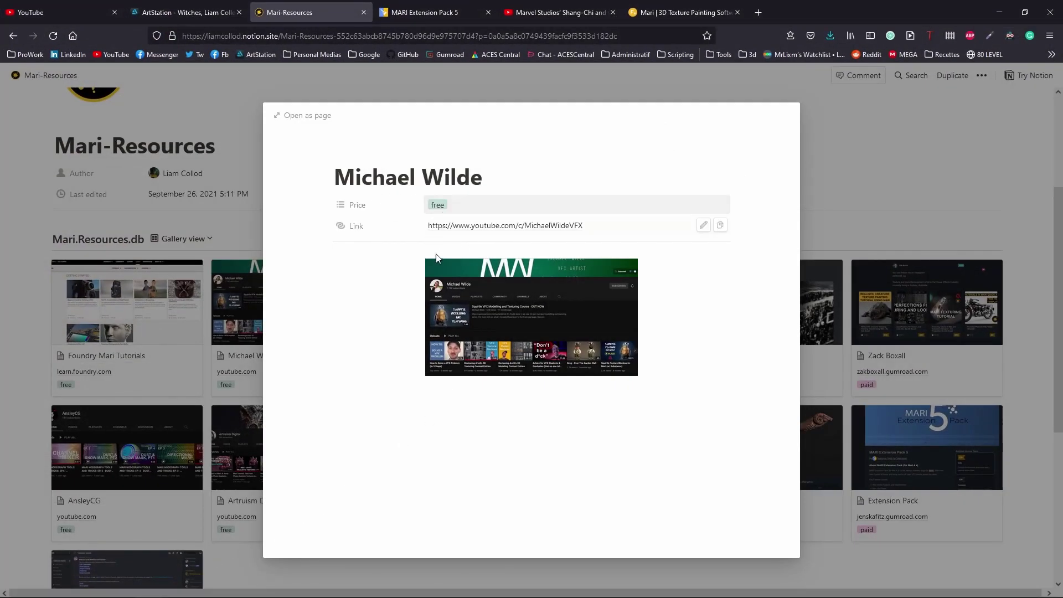
click(894, 221)
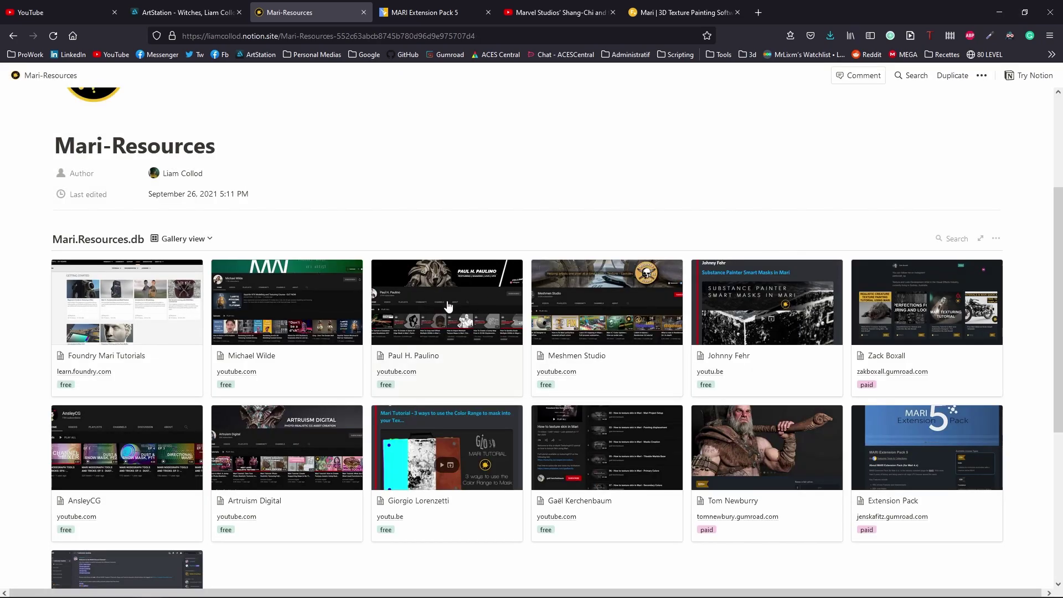
click(1000, 12)
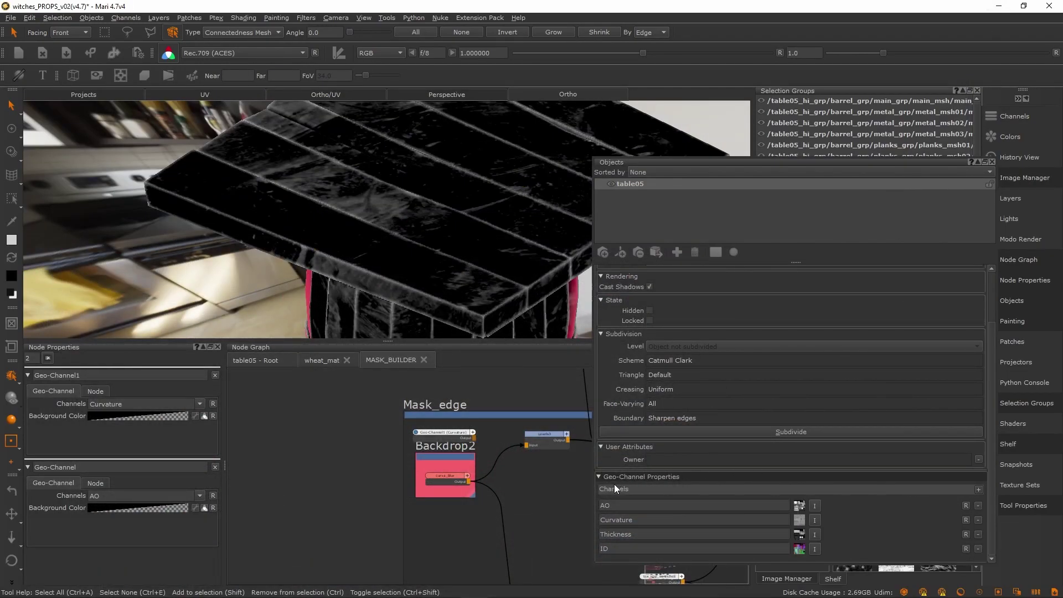
Look through the table05 object's settings and its list of Geo-Channels, including Thickness
scroll(637, 477, up, 3)
scroll(626, 428, up, 2)
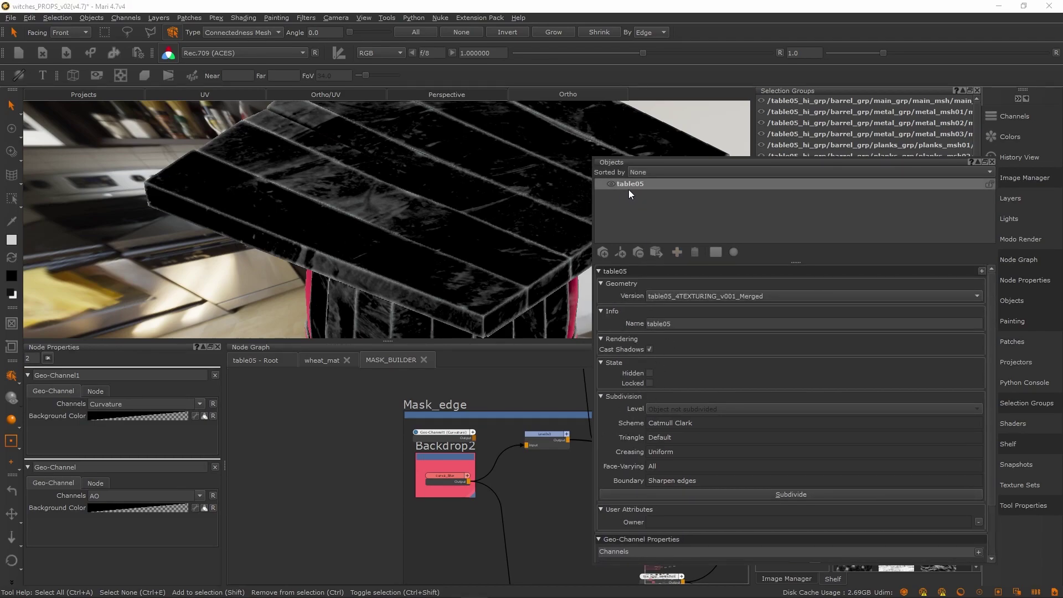
scroll(647, 414, down, 4)
scroll(653, 361, up, 4)
scroll(618, 387, down, 3)
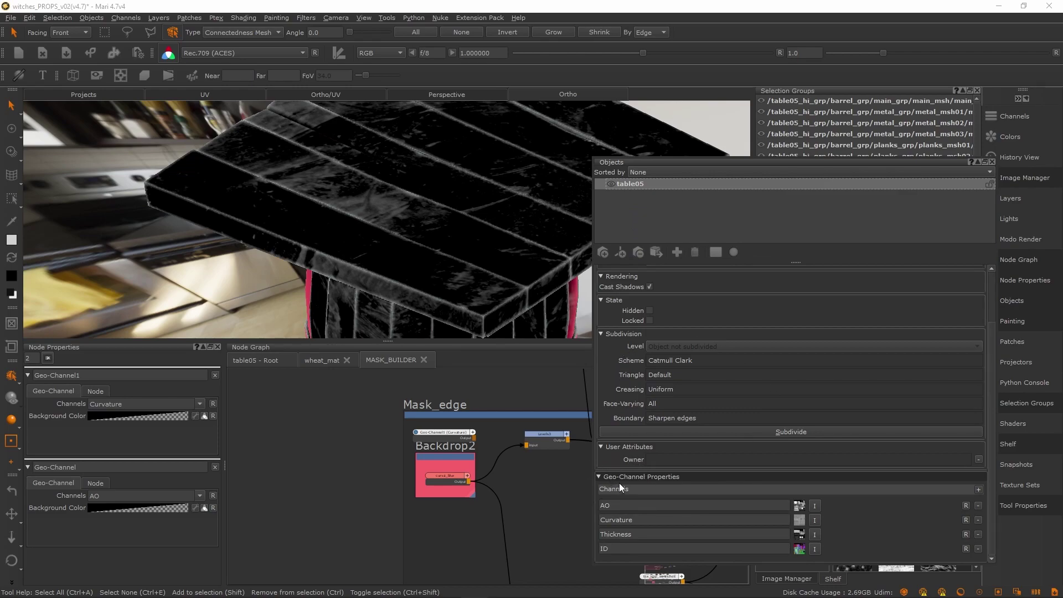
click(648, 533)
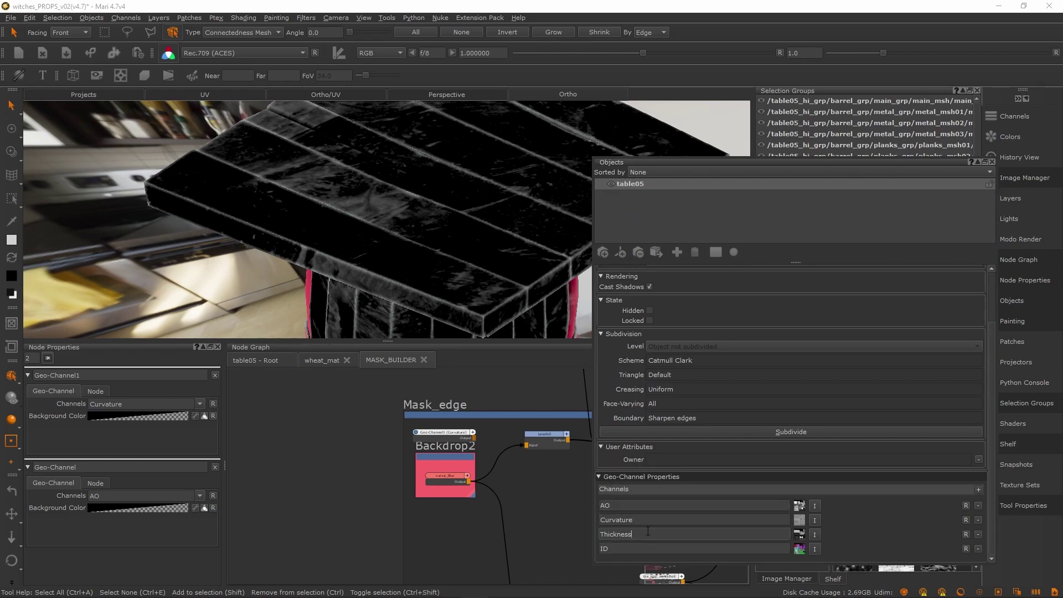
Add a new Geo-Channel to table05, check its image-sequence import options without importing, and close the object settings
click(978, 489)
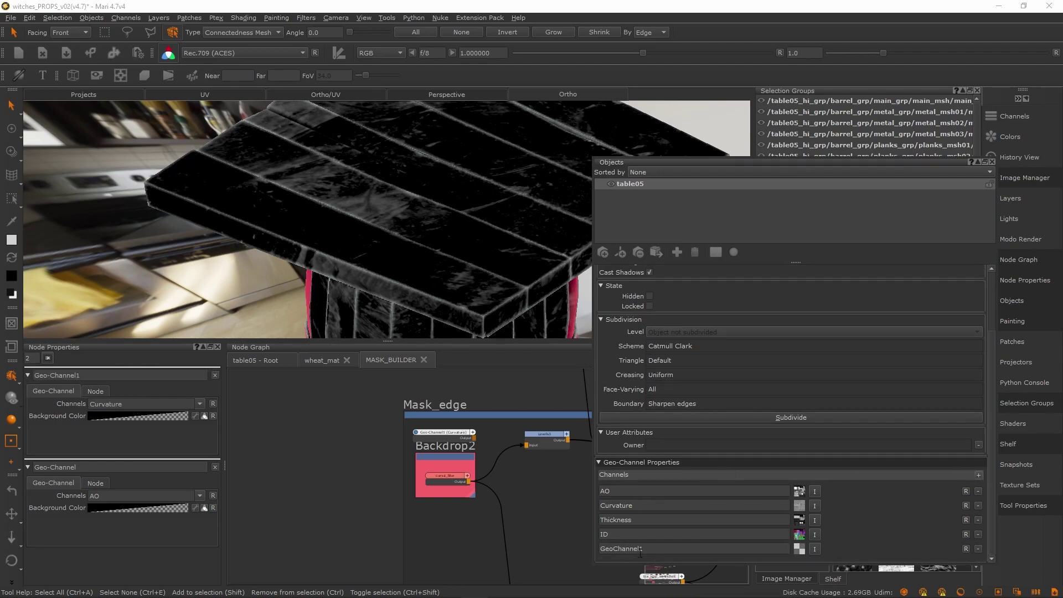
click(815, 552)
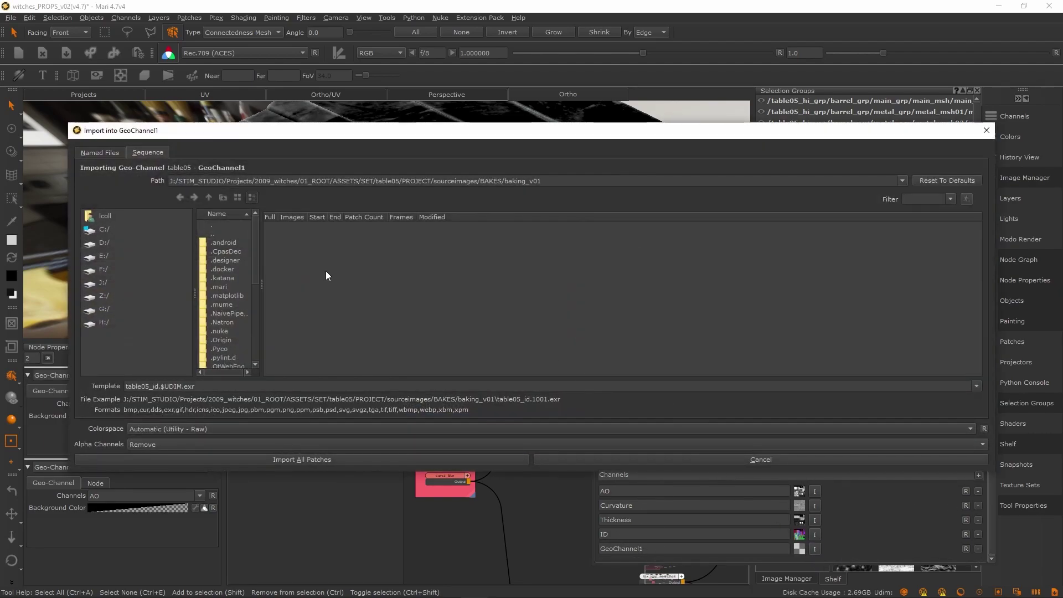
click(987, 130)
click(993, 162)
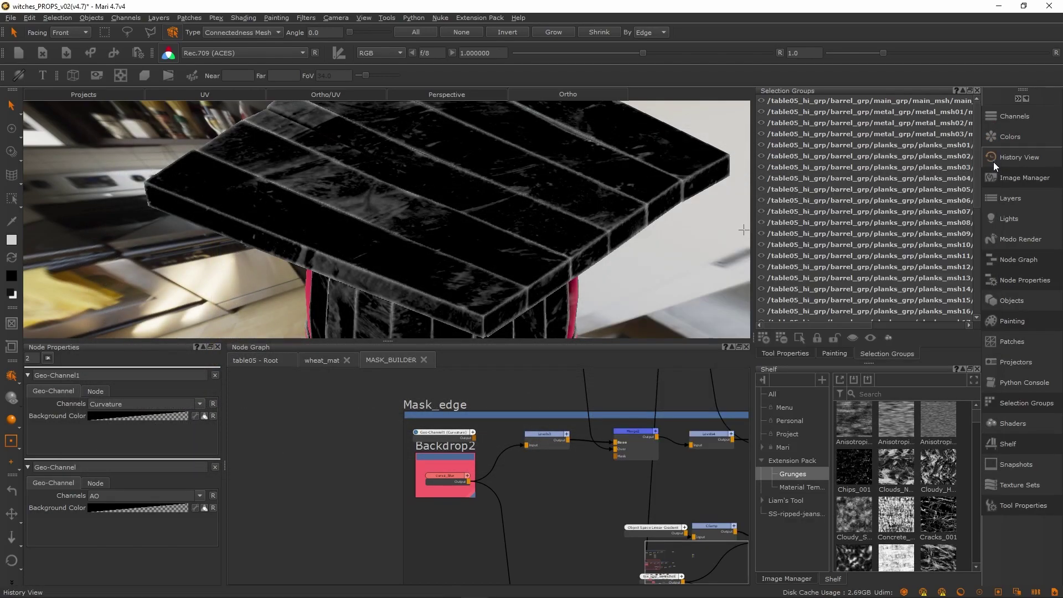
Add a Geo-Channel node in empty space beside the Mask_edge section and show its properties
scroll(415, 473, down, 5)
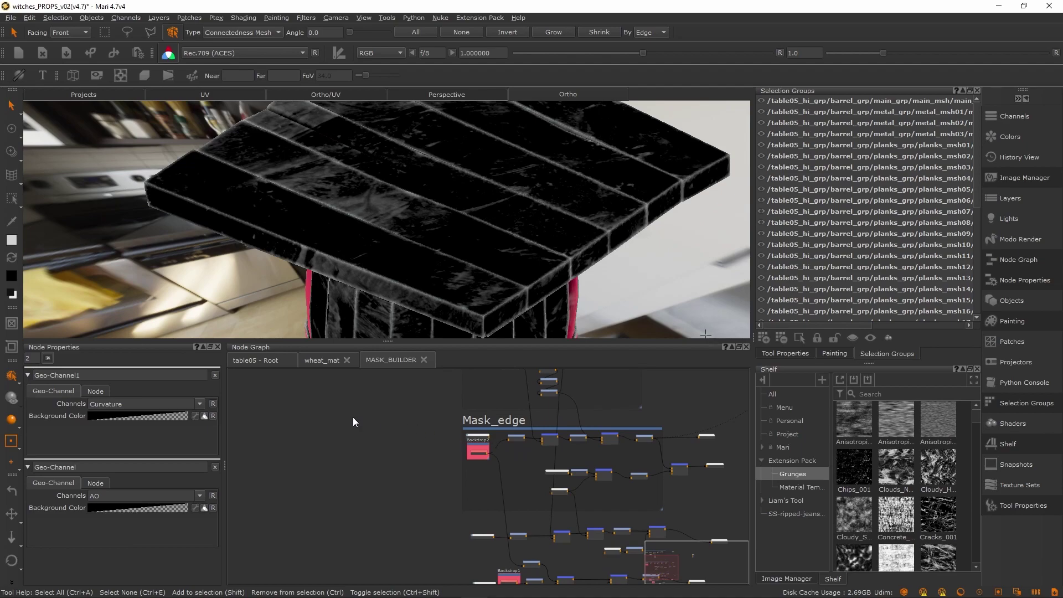
key(Tab)
text(geo)
key(Down)
key(Return)
scroll(375, 426, up, 5)
drag(336, 407, 406, 473)
double_click(407, 473)
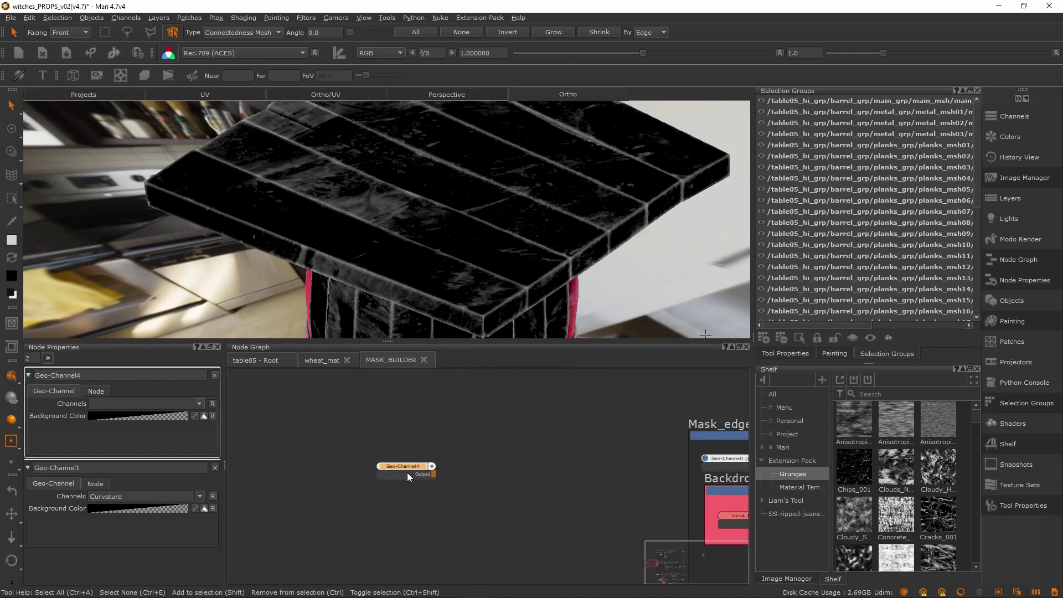
Set the new Geo-Channel node to Curvature, view it on the table, and check the table05 object's Geo-Channel list
click(198, 403)
click(118, 429)
key(v)
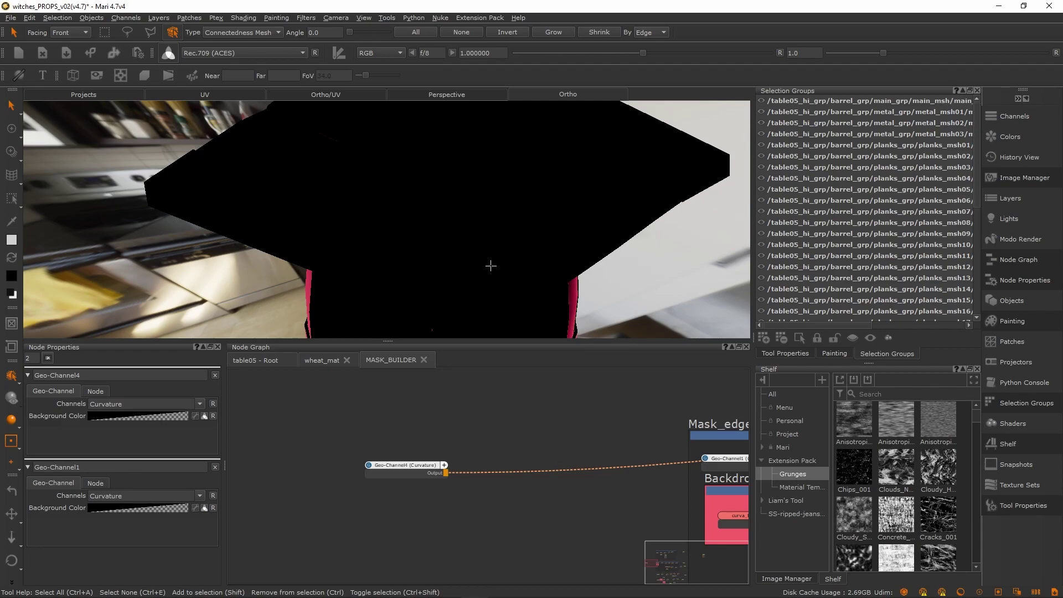
scroll(464, 268, down, 5)
click(198, 404)
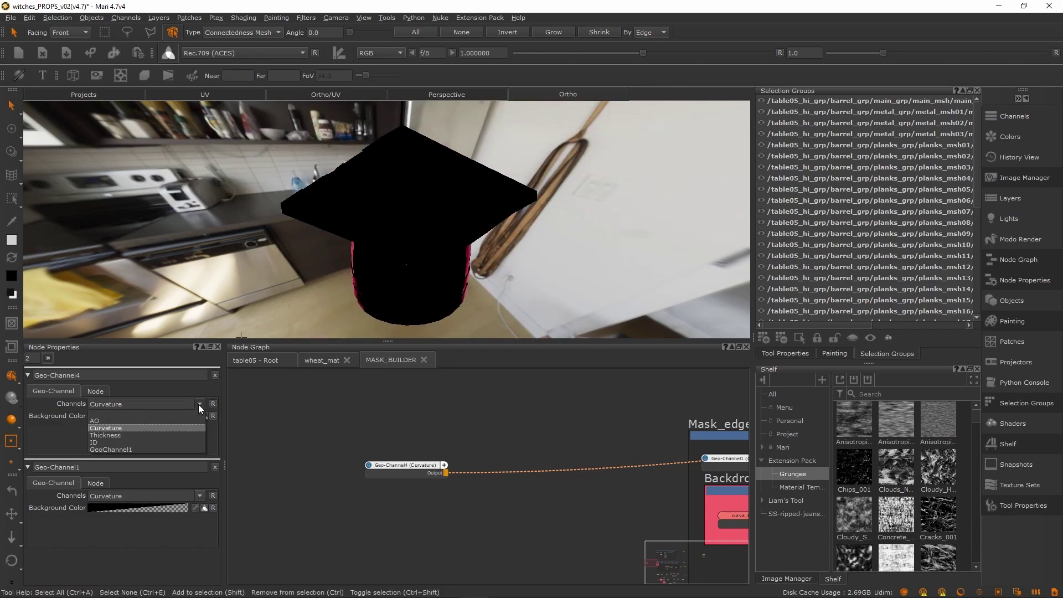
click(1018, 302)
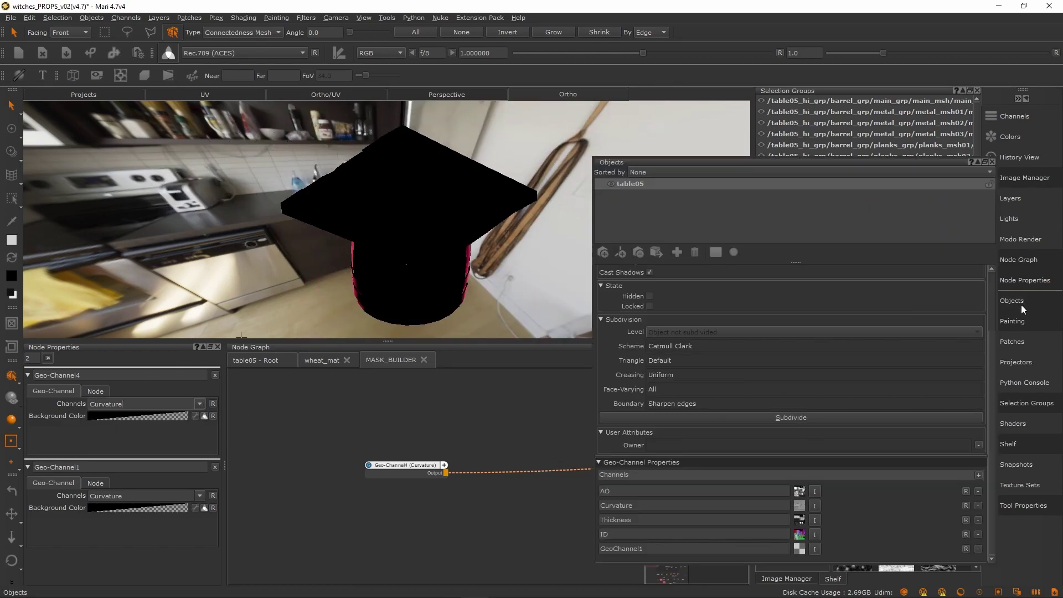
click(992, 163)
Set the new Geo-Channel node's channel to Thickness and reposition the node slightly
drag(370, 467, 365, 465)
click(201, 407)
click(129, 434)
click(195, 404)
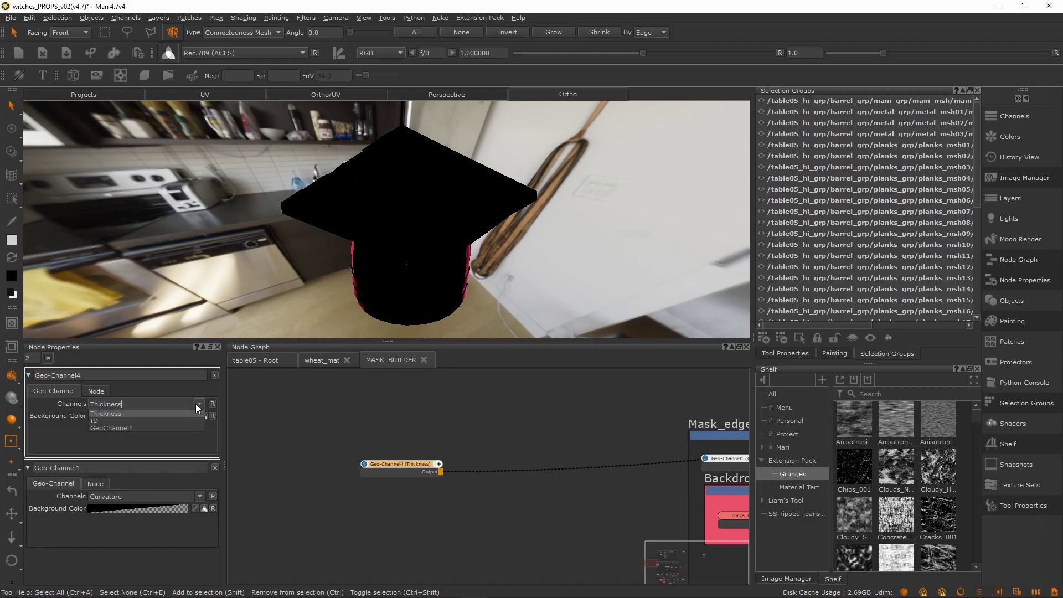
click(396, 473)
drag(397, 467, 401, 464)
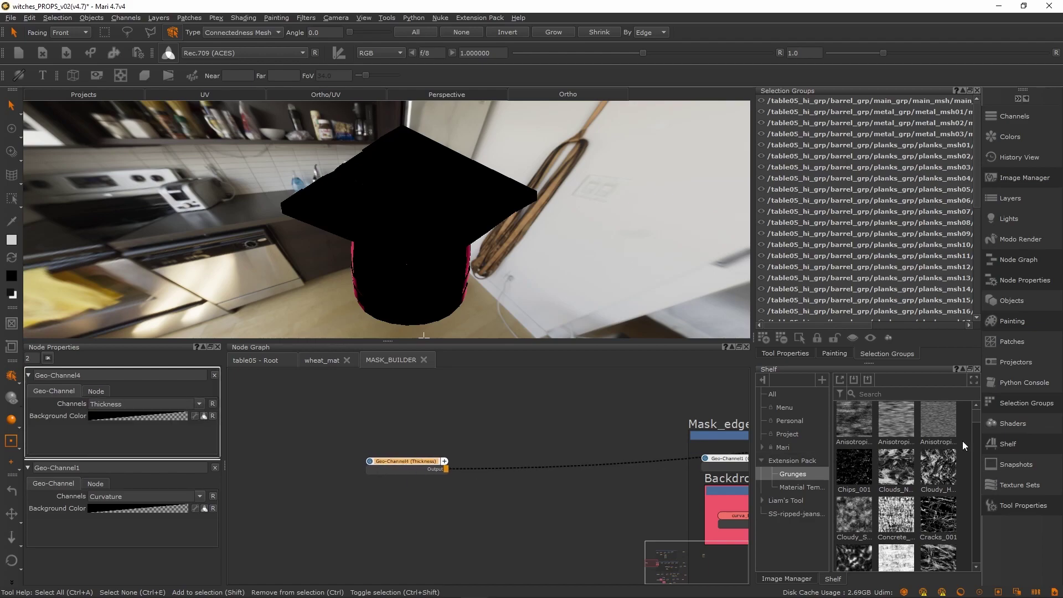
View the Mask_edge section's Curvature Geo-Channel node and the curva_blur node in turn on the table
scroll(552, 473, down, 3)
middle_drag(549, 473, 485, 461)
scroll(619, 456, up, 3)
click(620, 451)
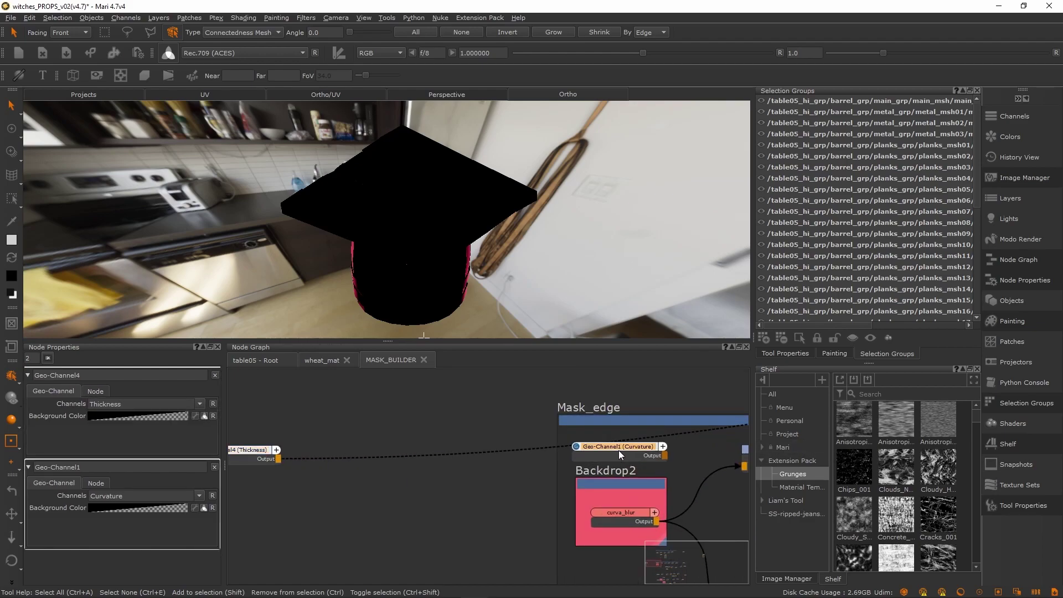
key(v)
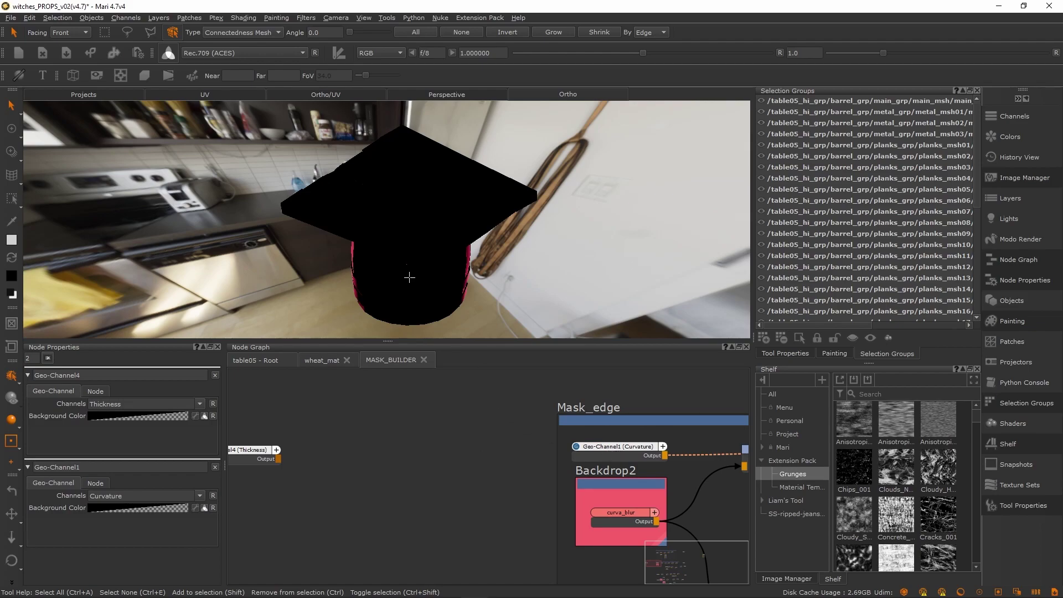
scroll(544, 470, down, 4)
key(1)
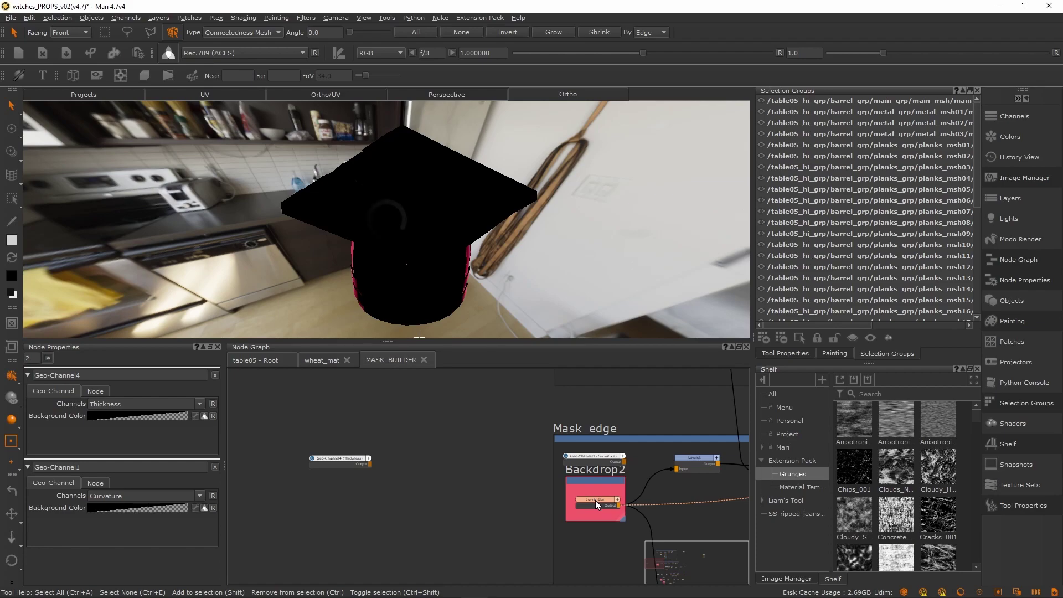
alt+drag(356, 248, 401, 235)
alt+right_drag(401, 234, 513, 380)
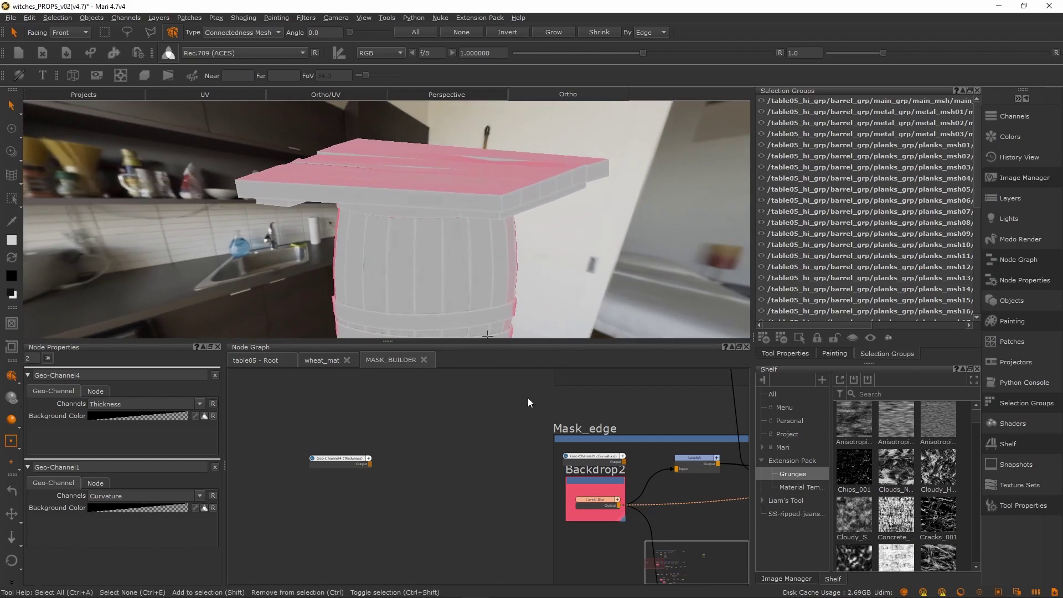
alt+drag(433, 250, 532, 247)
View the Thickness Geo-Channel node on the table, then select the Curvature node in the Mask_edge section
click(338, 459)
key(1)
drag(365, 455, 381, 450)
middle_drag(533, 486, 518, 492)
click(565, 466)
Return to the table05 root graph and open the contents of the wood_base_mat group
click(271, 361)
scroll(457, 433, down, 4)
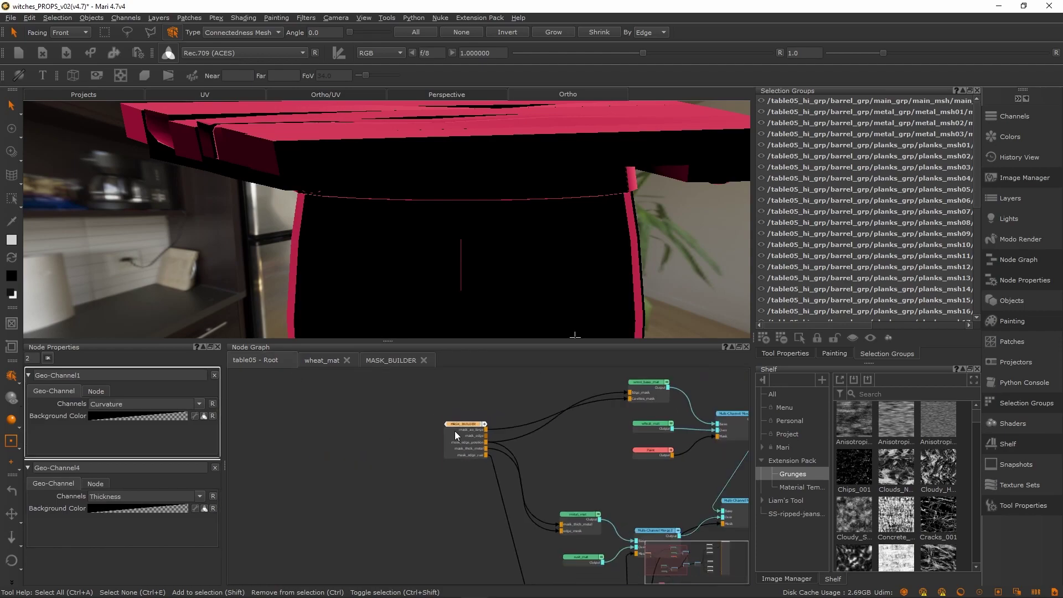
middle_drag(552, 436, 523, 451)
scroll(523, 451, up, 4)
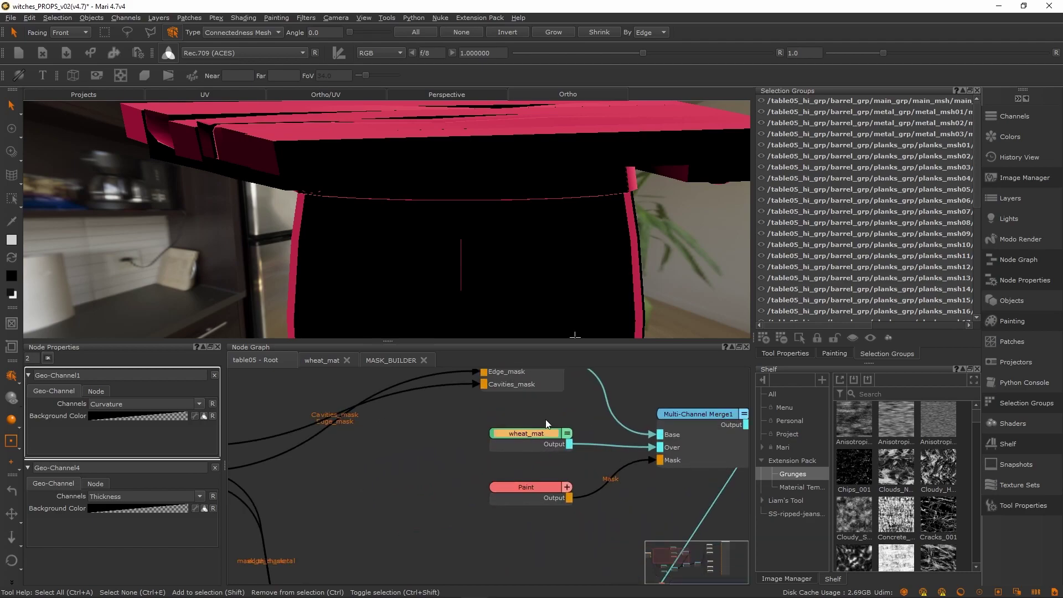
middle_drag(537, 377, 517, 422)
double_click(517, 422)
scroll(440, 466, up, 8)
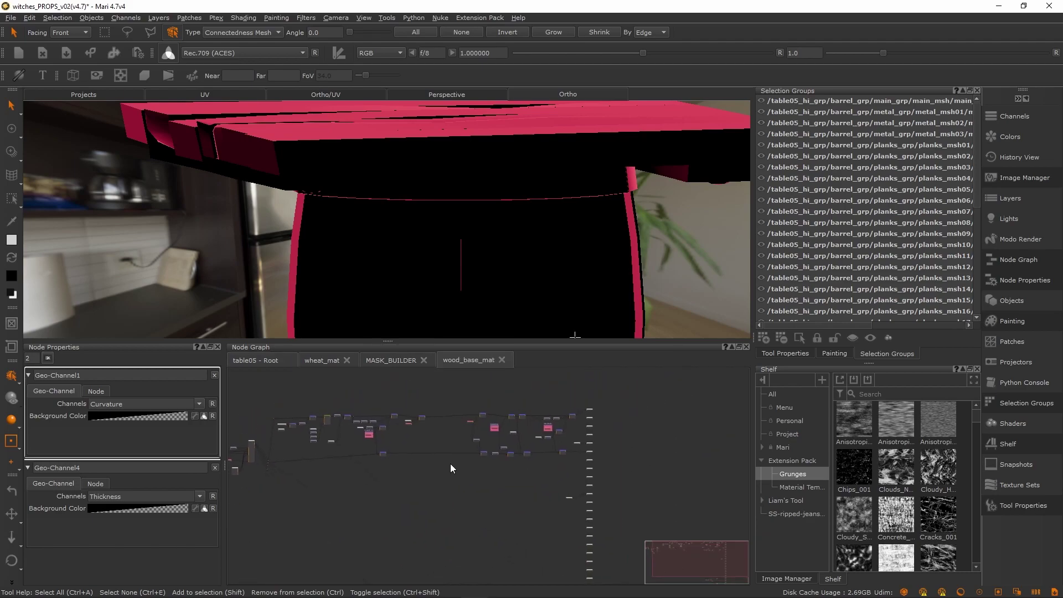
Add a Geo-Channel node inside wood_base_mat and set its channel to Curvature
key(Tab)
text(geo)
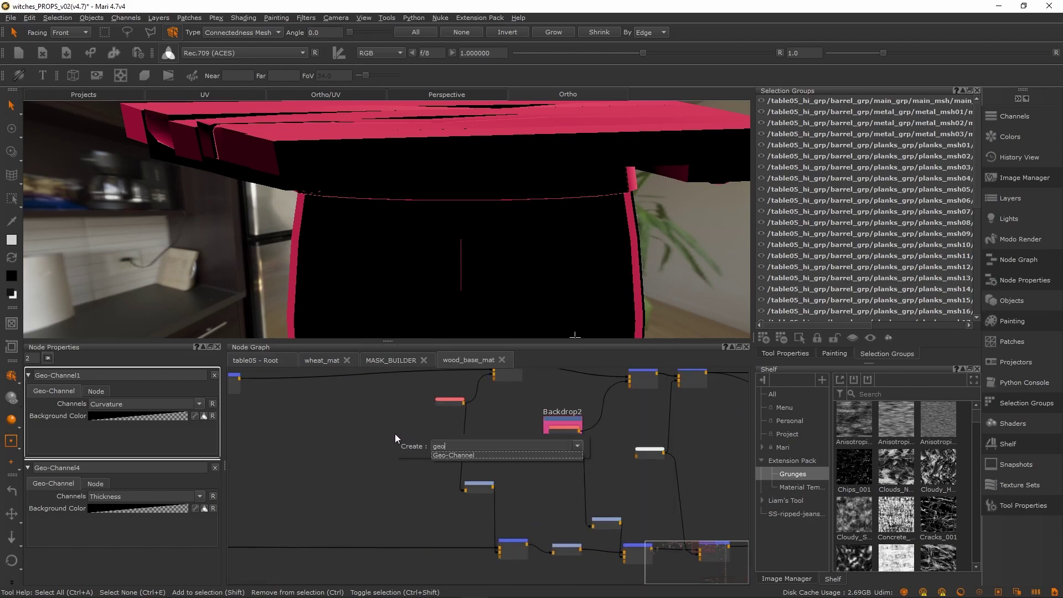
key(Down)
key(Return)
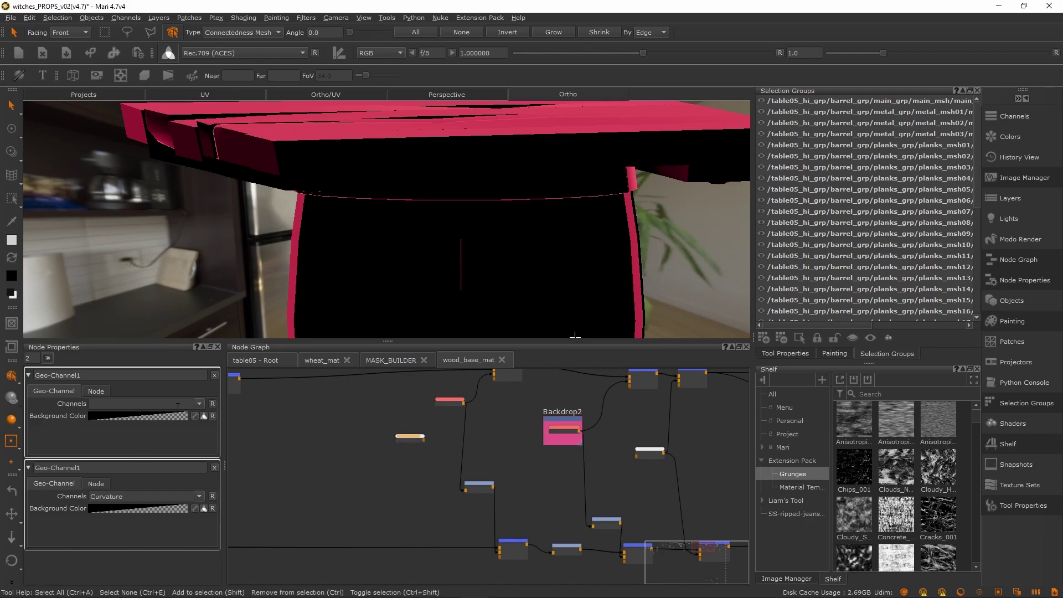
click(196, 405)
click(105, 429)
click(379, 451)
middle_drag(412, 434, 384, 454)
Inspect the added Curvature Geo-Channel node in wood_base_mat and delete it
scroll(393, 453, up, 5)
drag(438, 484, 581, 420)
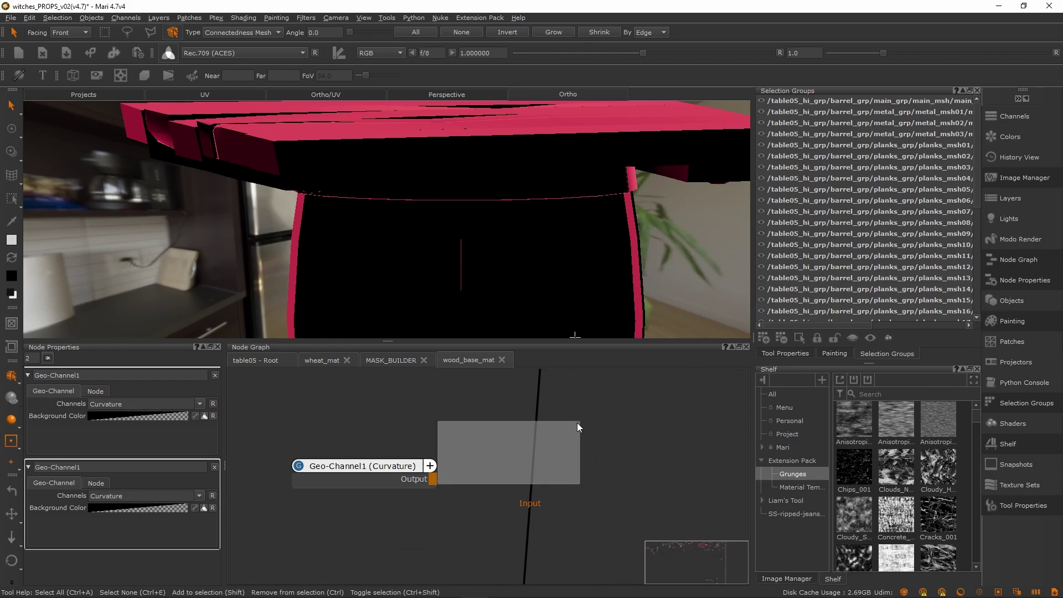
click(436, 478)
scroll(416, 469, down, 4)
scroll(417, 469, down, 2)
scroll(428, 474, up, 2)
drag(345, 446, 474, 489)
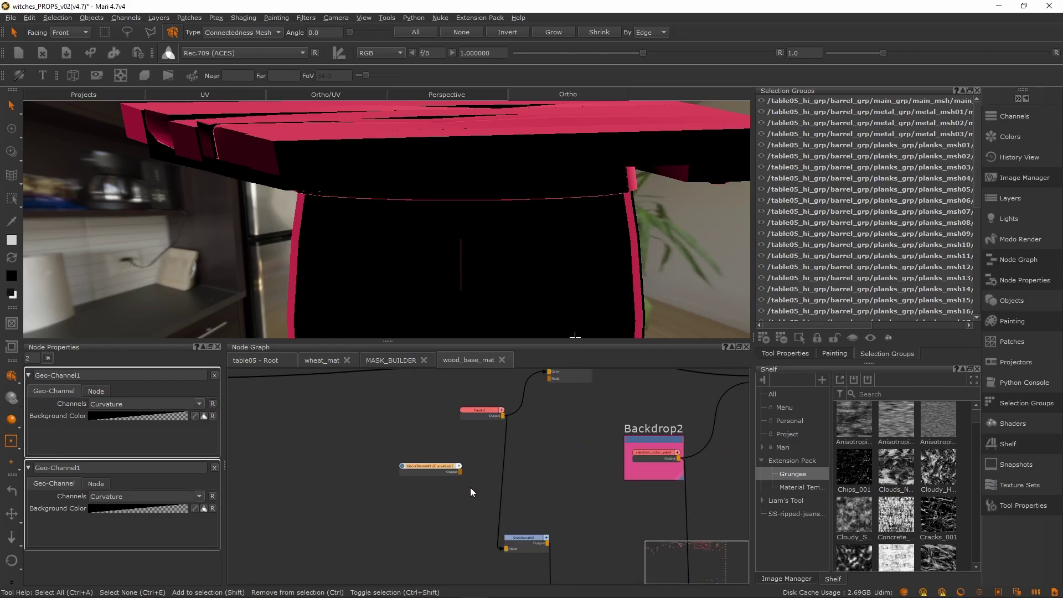
key(Delete)
Check the sequence import options of table05's Curvature Geo-Channel without importing, try to undo the last change, and close the object settings
click(1012, 301)
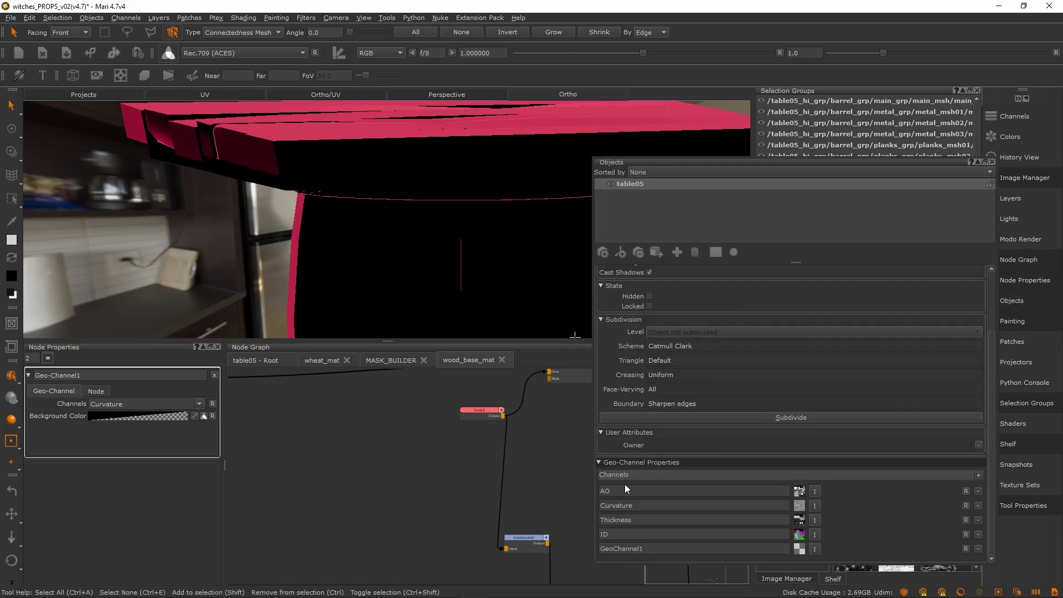
click(815, 506)
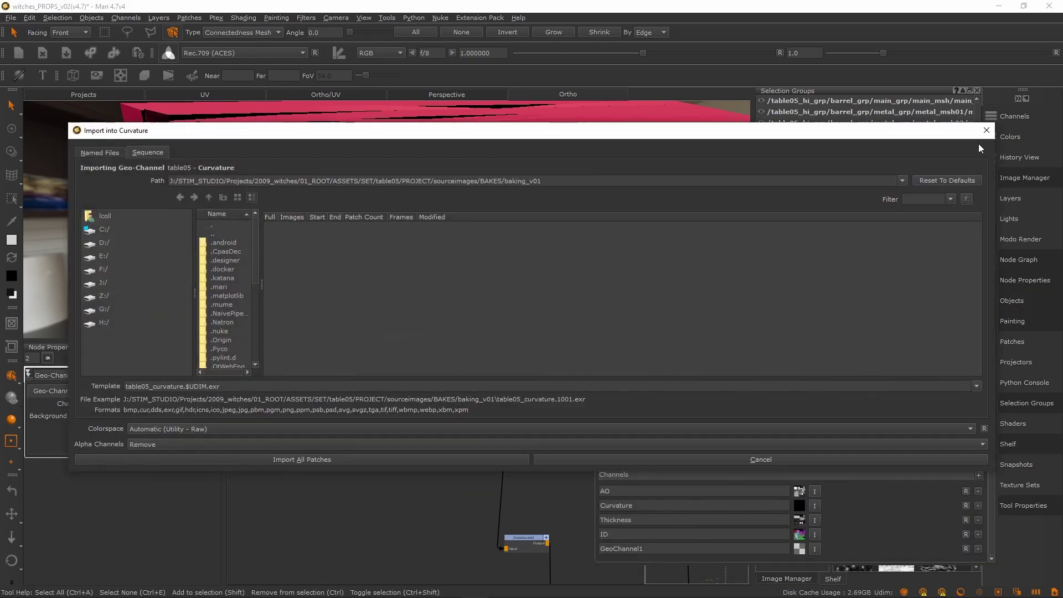
click(987, 130)
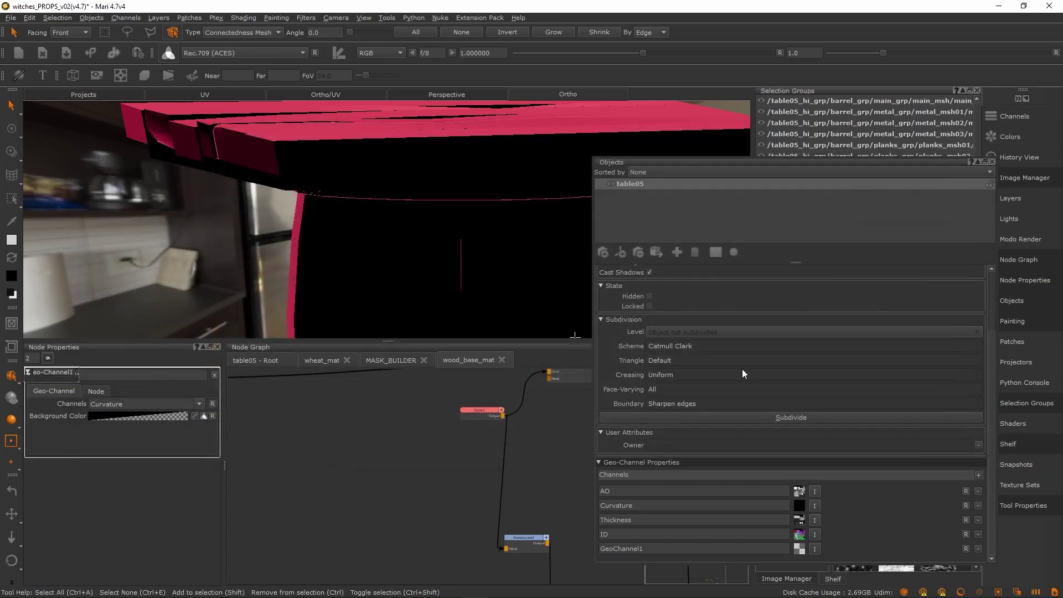
key(ctrl+z)
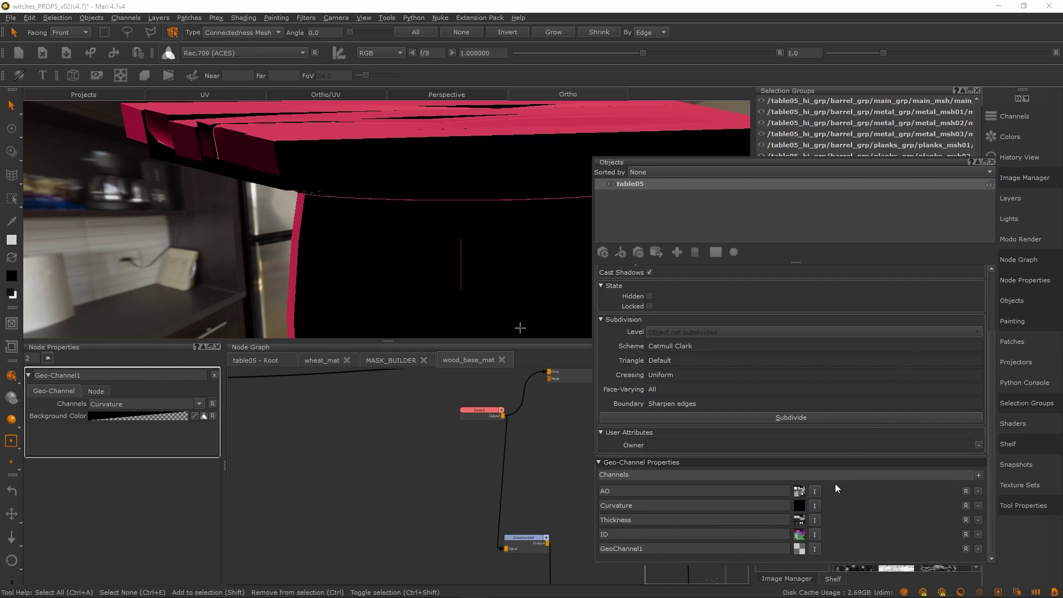
click(992, 162)
Return to the table05 root graph, look through the Modo Render bake presets without choosing one, and close Modo Render
click(255, 359)
scroll(492, 543, down, 3)
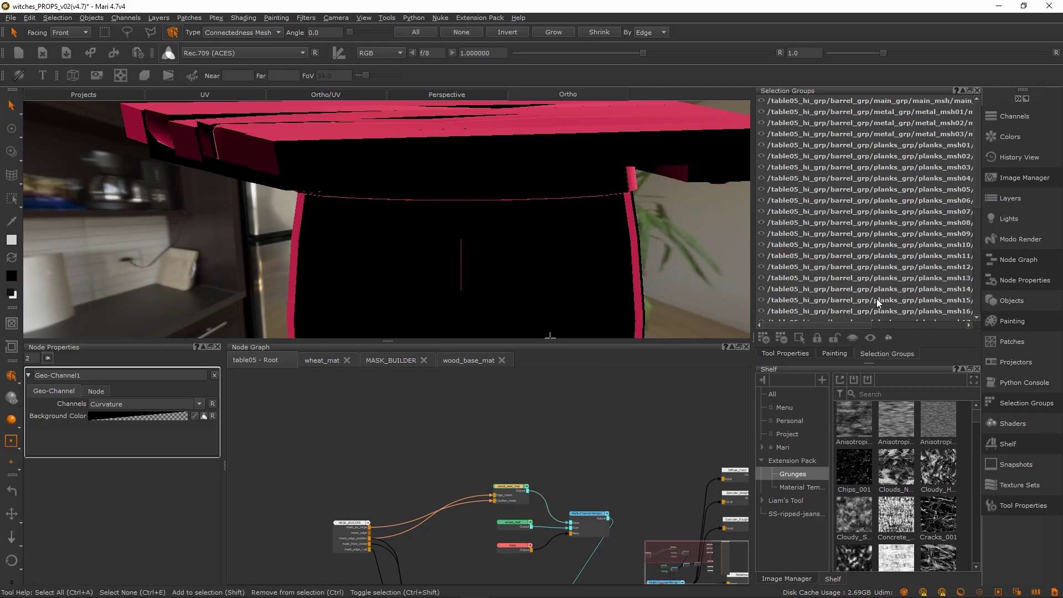
click(1029, 241)
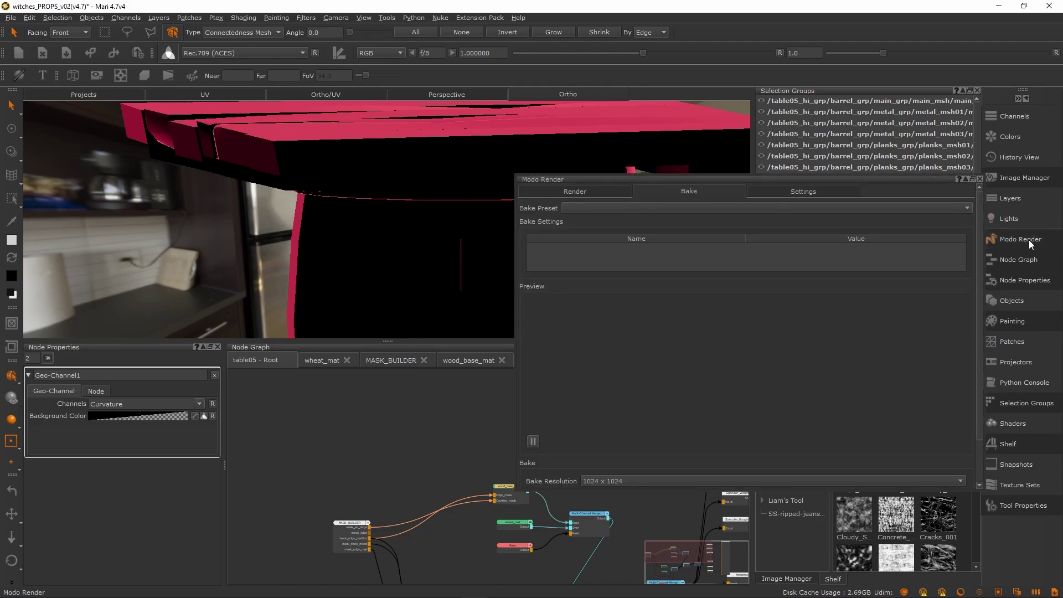
click(1029, 241)
click(1029, 240)
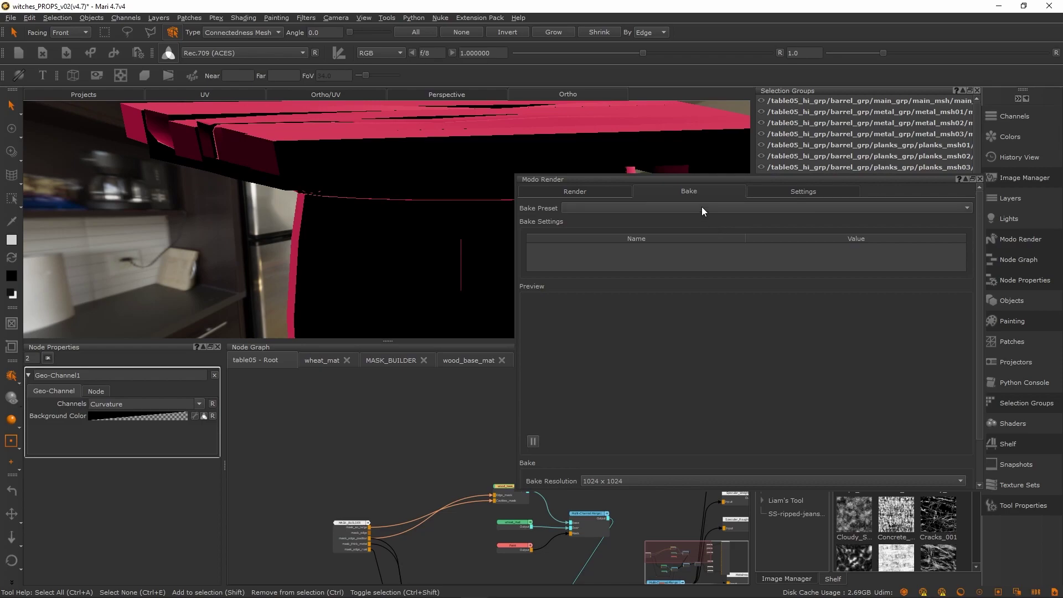
click(701, 209)
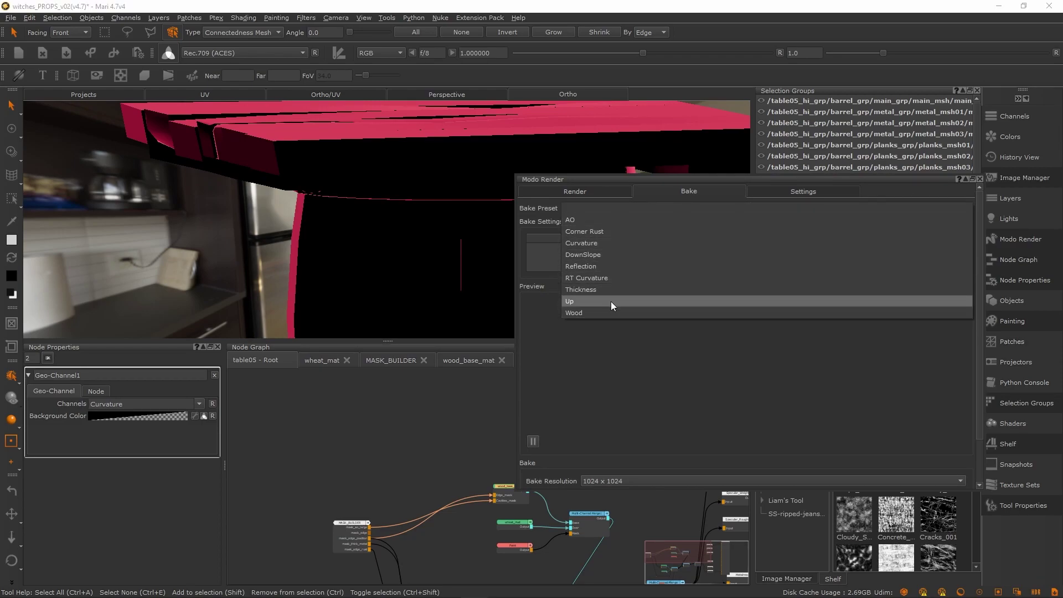
click(698, 194)
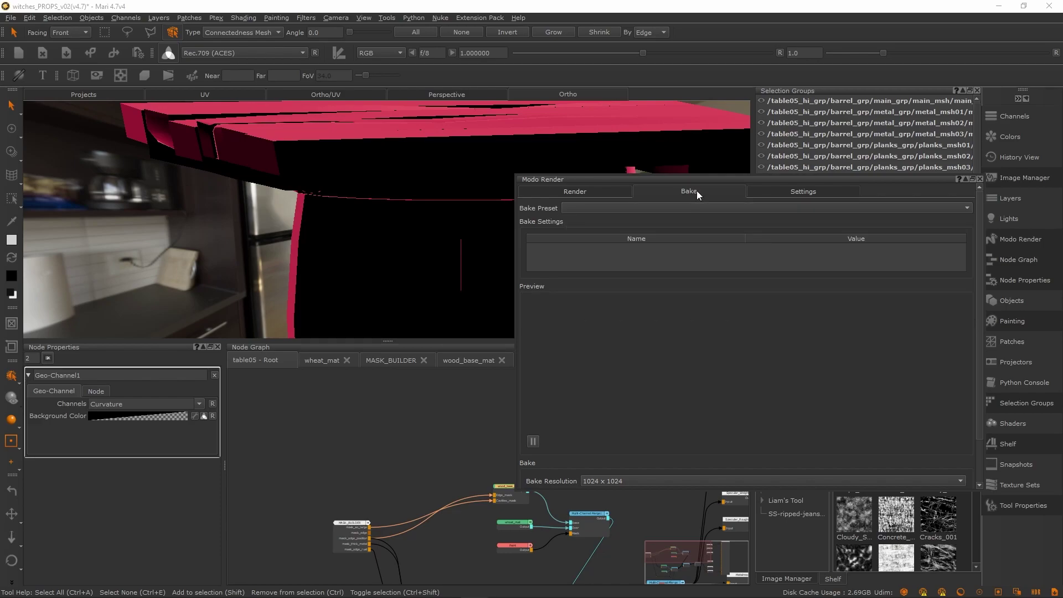
click(979, 181)
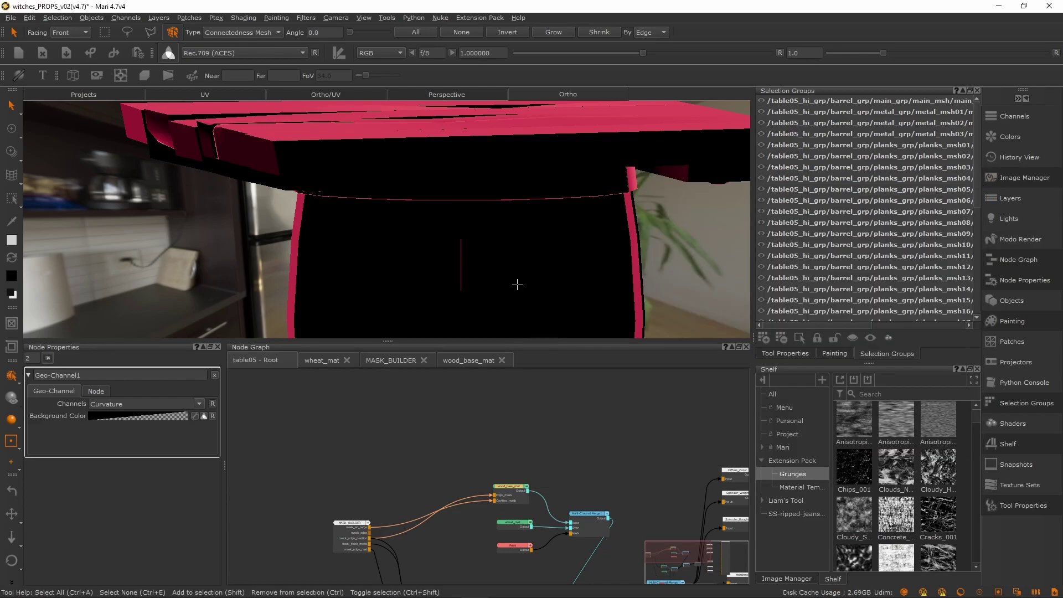
Examine the overall table05 root graph, from MASK_BUILDER through the material groups and Multi-Channel Merges to the output channels
scroll(530, 425, down, 3)
scroll(480, 445, up, 5)
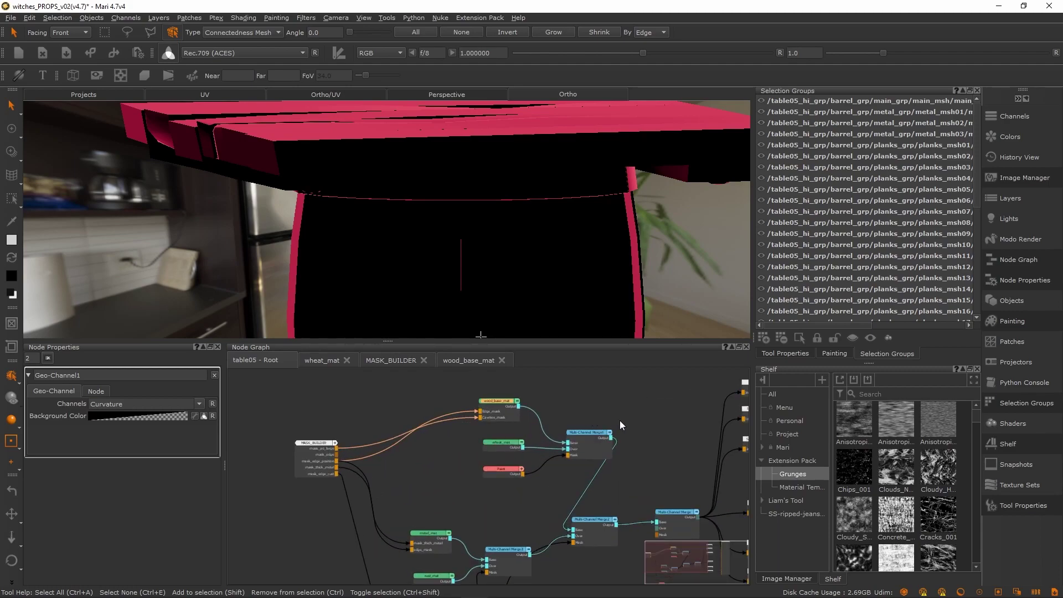
scroll(609, 473, down, 2)
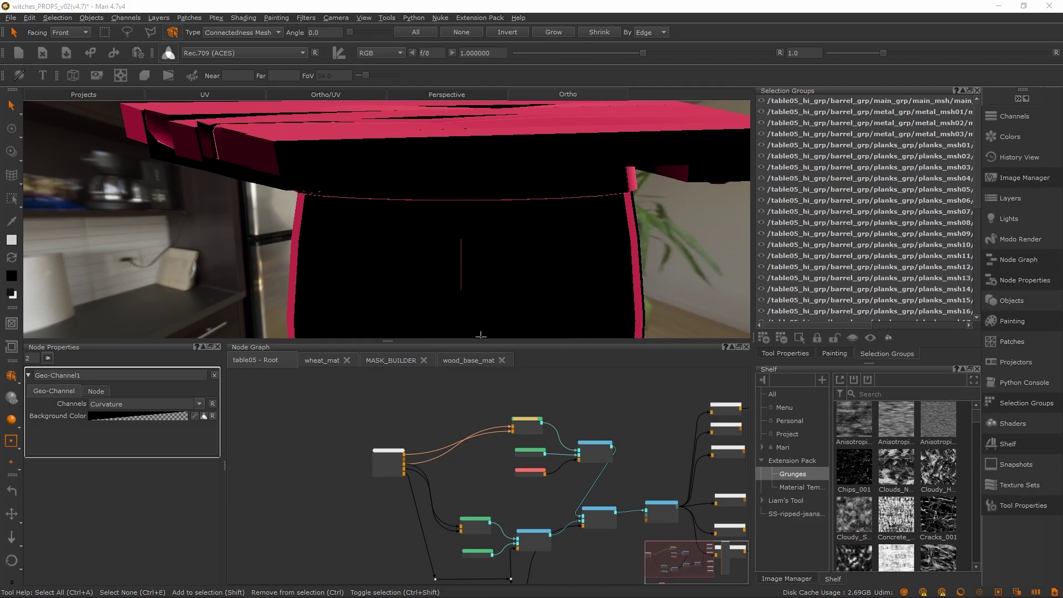
click(376, 416)
scroll(547, 456, down, 2)
middle_drag(624, 464, 518, 453)
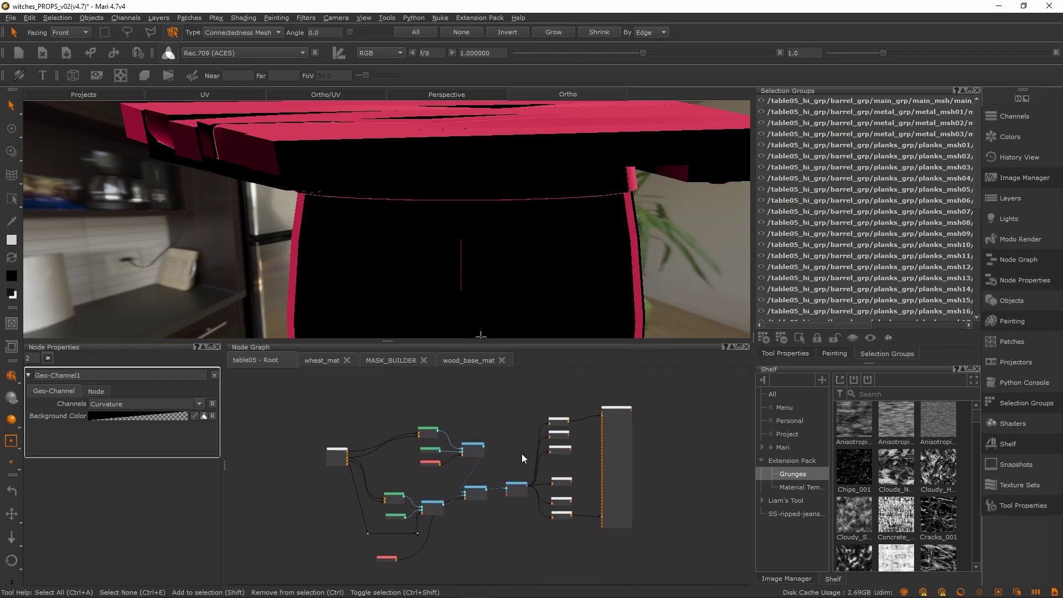
mouse_move(521, 593)
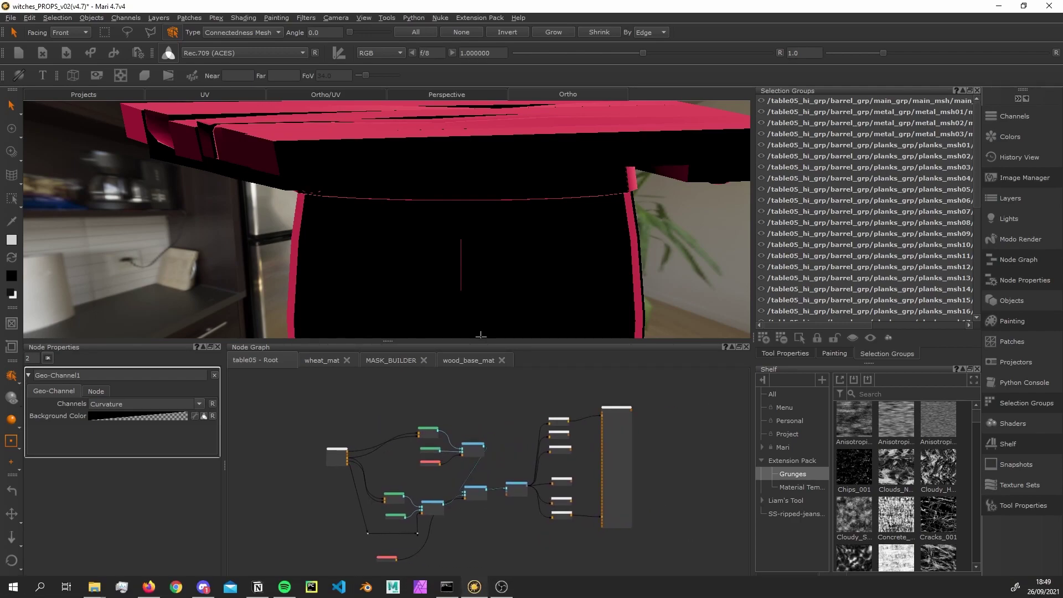
scroll(547, 518, up, 5)
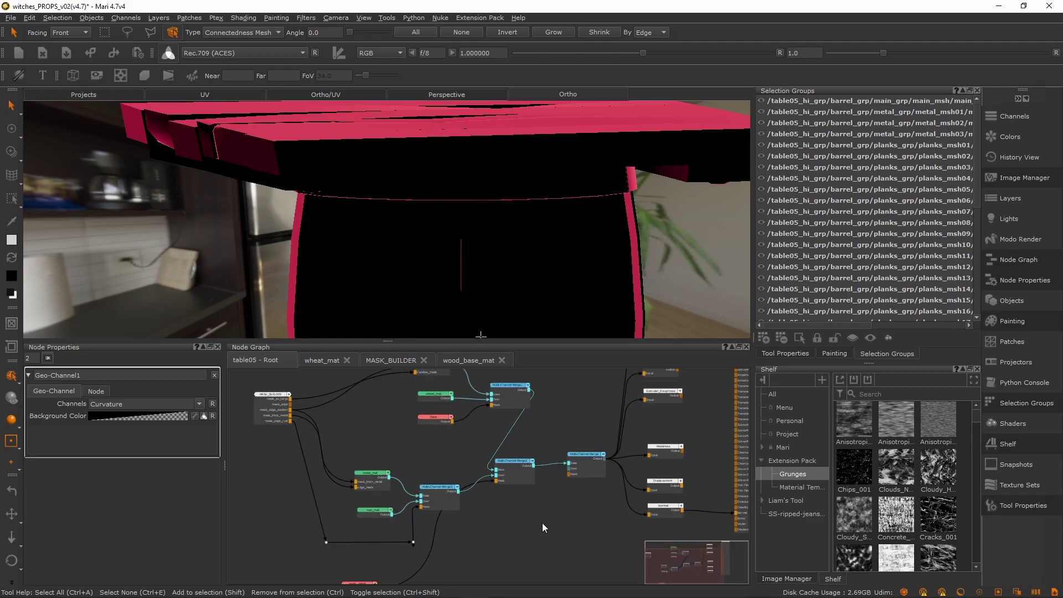
scroll(543, 523, down, 5)
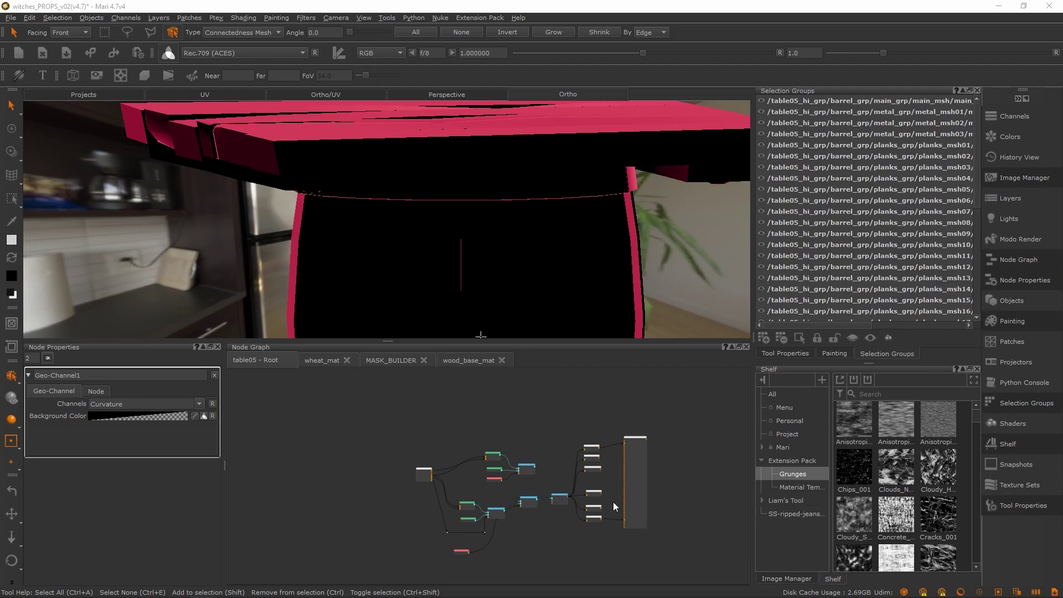
click(399, 426)
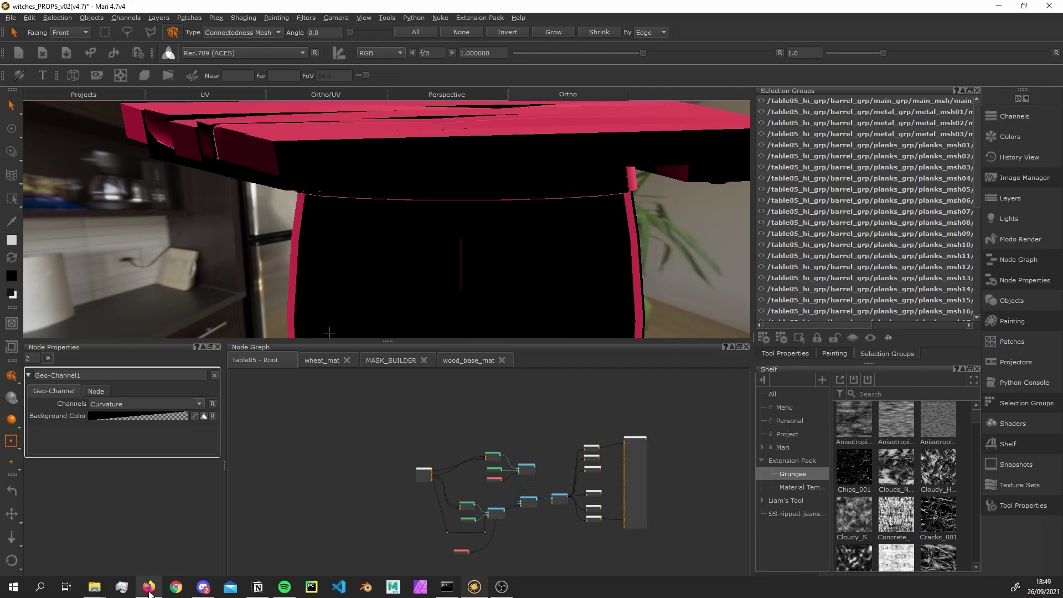
Switch to the browser and look through the Mari-Resources gallery of tutorials and tools
click(149, 588)
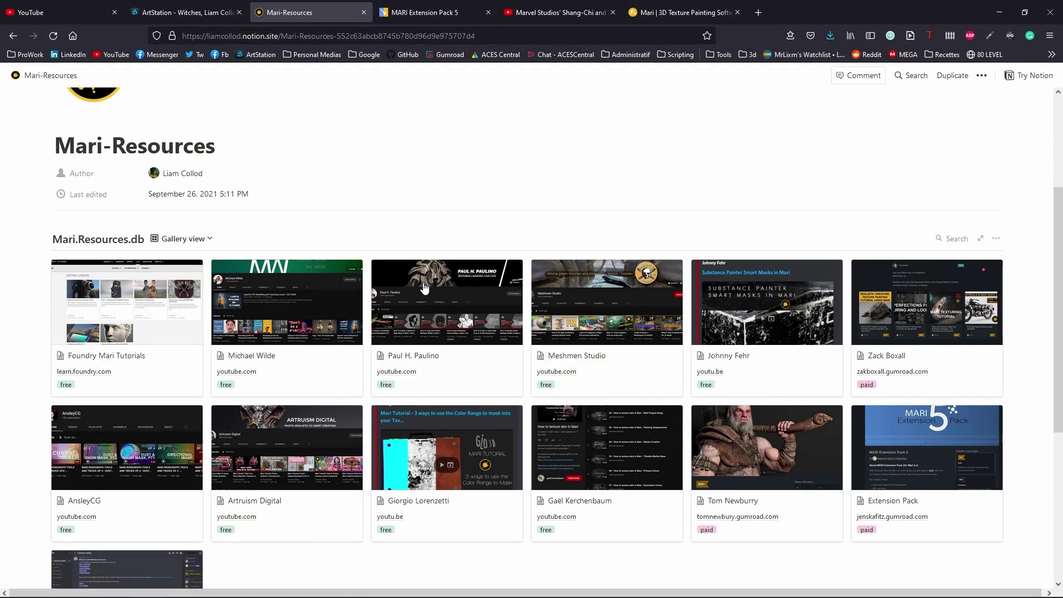
scroll(554, 382, down, 4)
scroll(530, 377, up, 3)
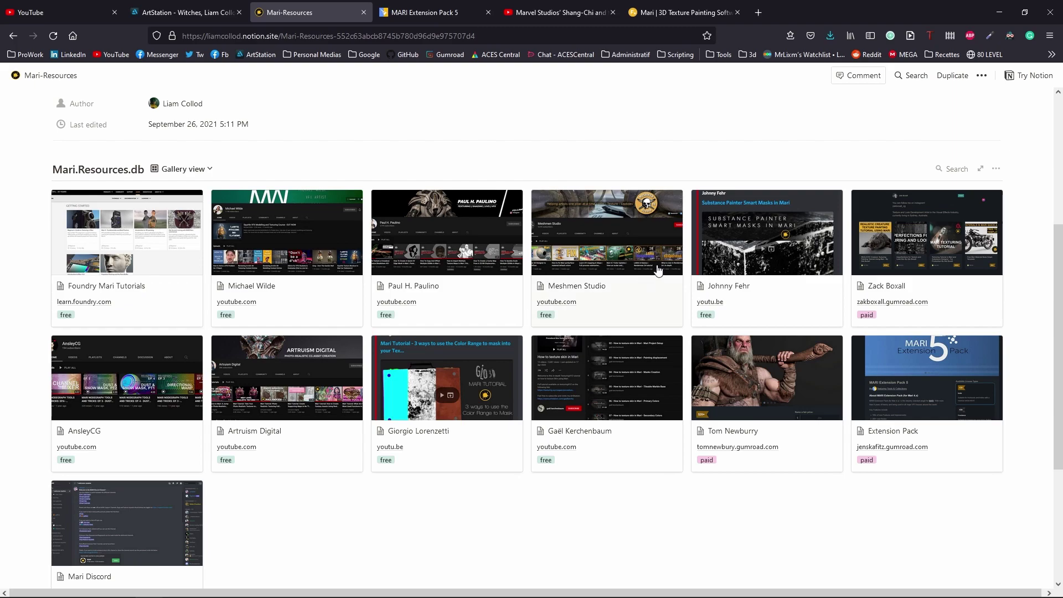
Switch back to Mari and examine the complete table05 root graph, from MASK_BUILDER to the output channels
click(1000, 12)
scroll(527, 240, down, 3)
alt+drag(543, 207, 425, 216)
alt+right_drag(425, 216, 487, 238)
alt+drag(488, 238, 543, 245)
middle_drag(580, 240, 614, 254)
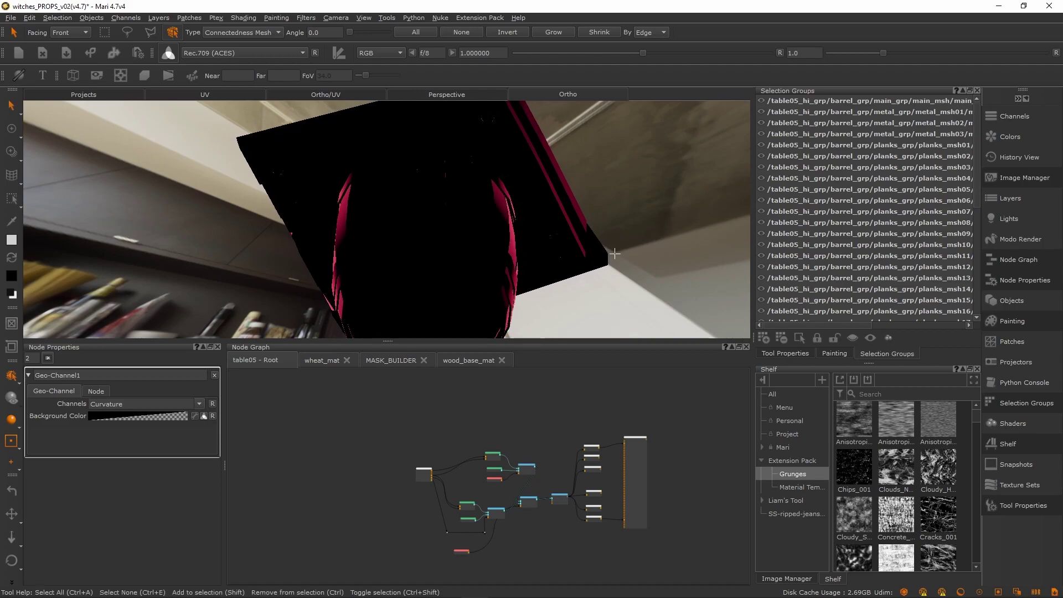
drag(350, 399, 606, 558)
drag(359, 415, 600, 574)
scroll(516, 474, up, 3)
middle_drag(593, 509, 617, 463)
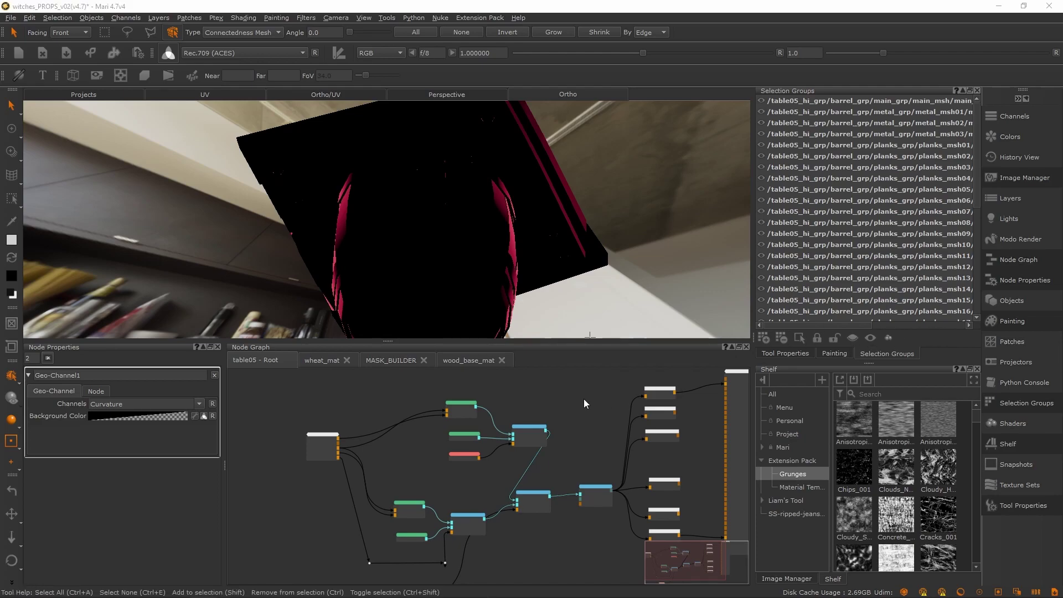
click(570, 408)
scroll(568, 411, down, 3)
middle_drag(567, 412, 555, 448)
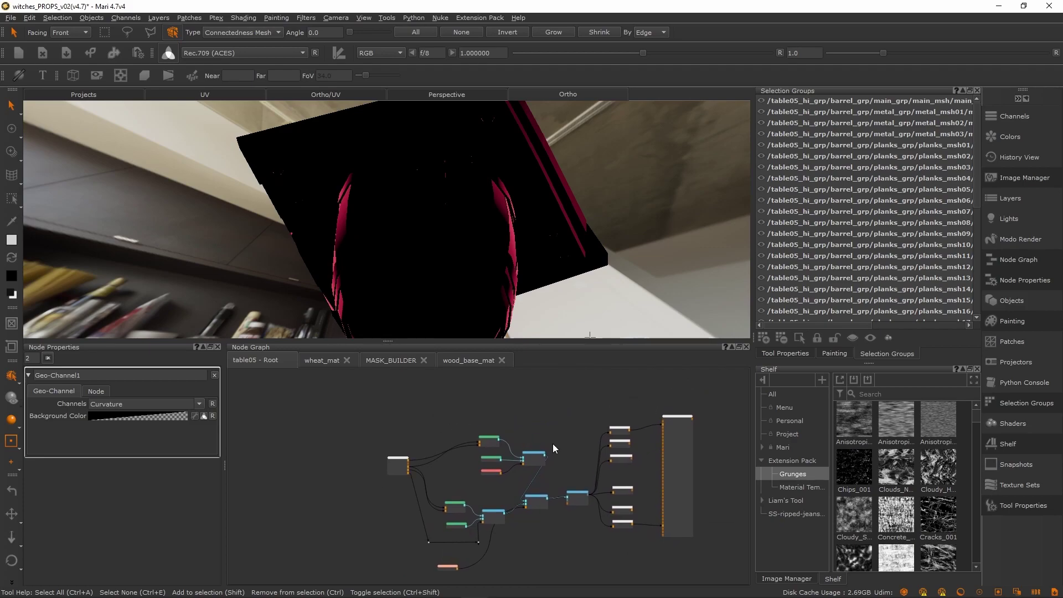
Add a black 4096 x 4096, 16bit (Half) Paint node with Scalar Data enabled above wood_base_mat in the table05 root graph
scroll(467, 446, up, 3)
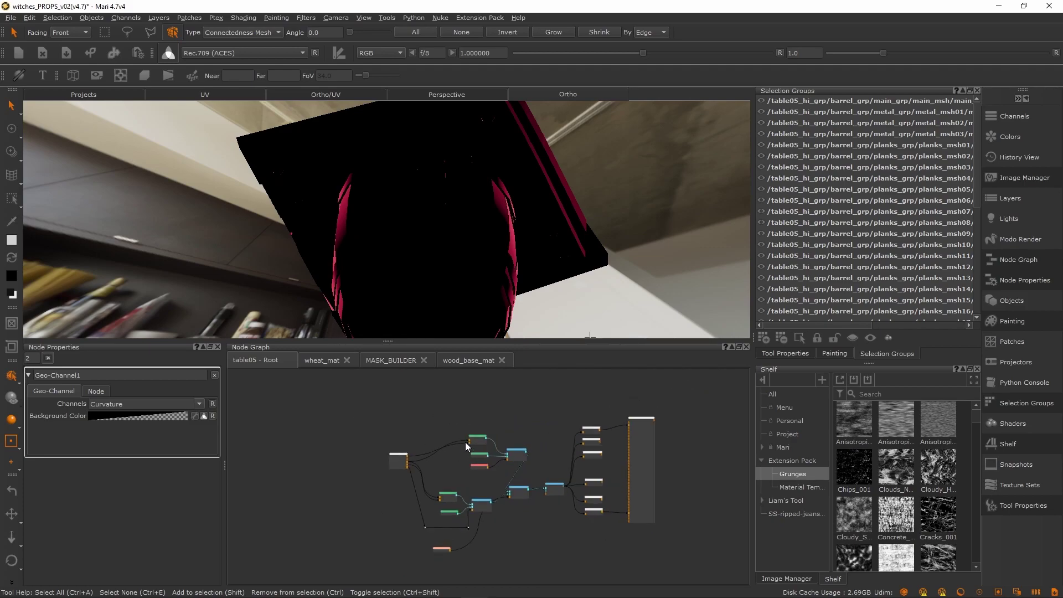
key(p)
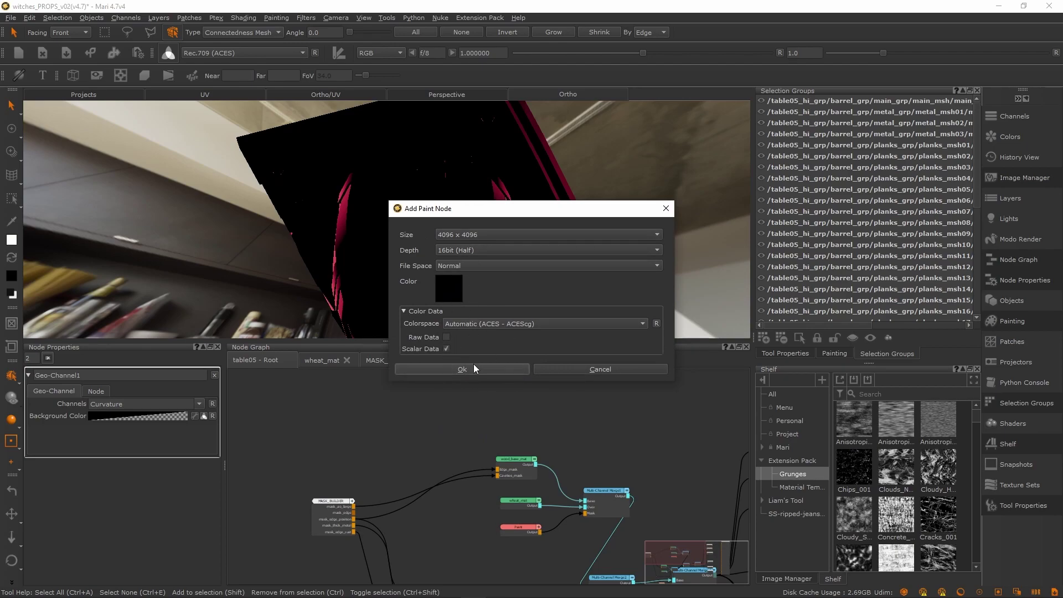
click(484, 236)
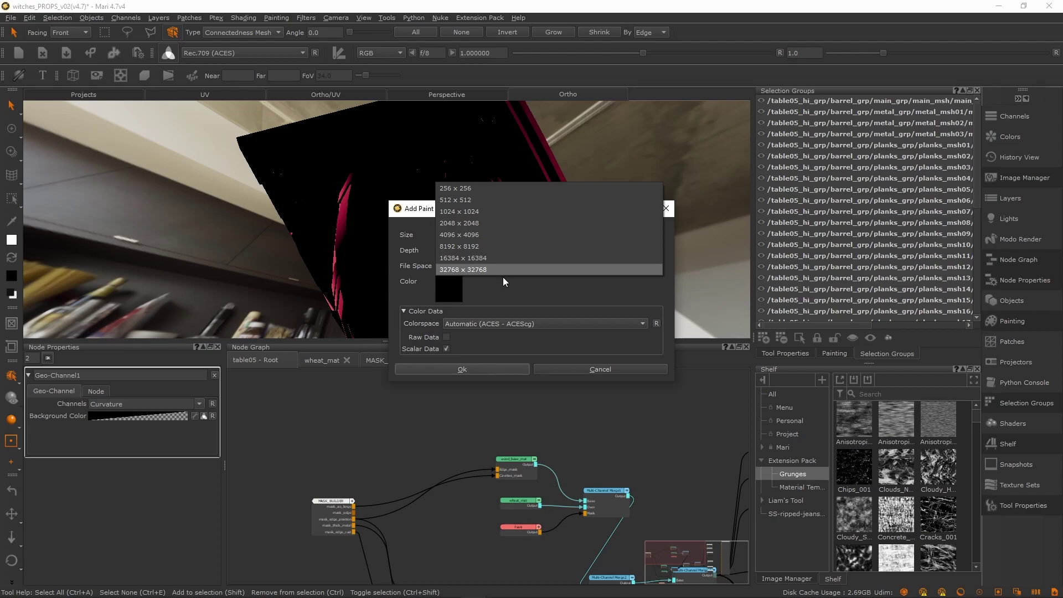
click(403, 254)
click(462, 369)
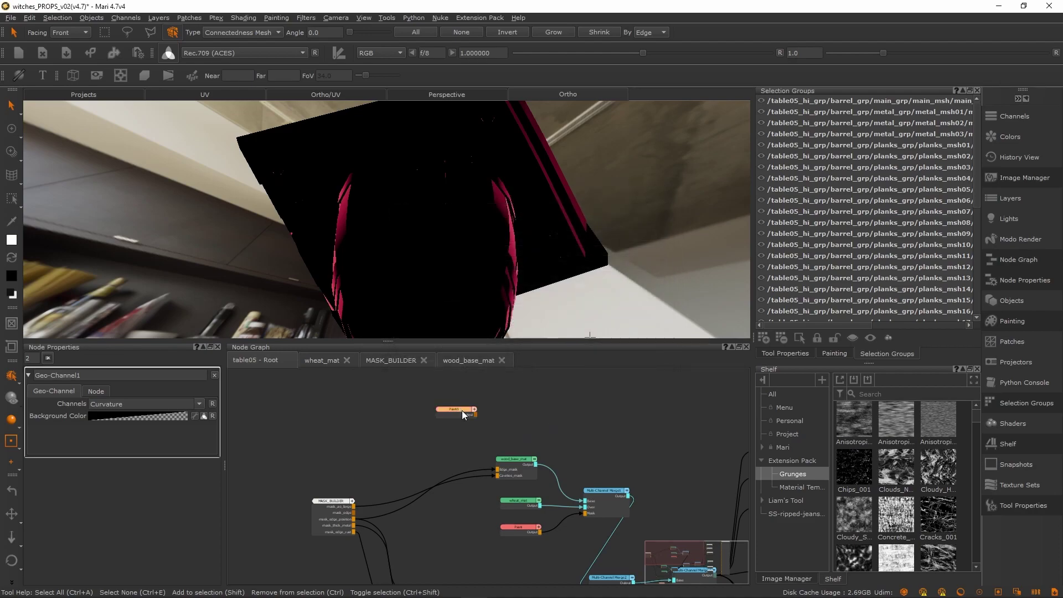
Display the new Paint node's output in the viewer and select that node above wood_base_mat
middle_drag(510, 397, 501, 451)
key(v)
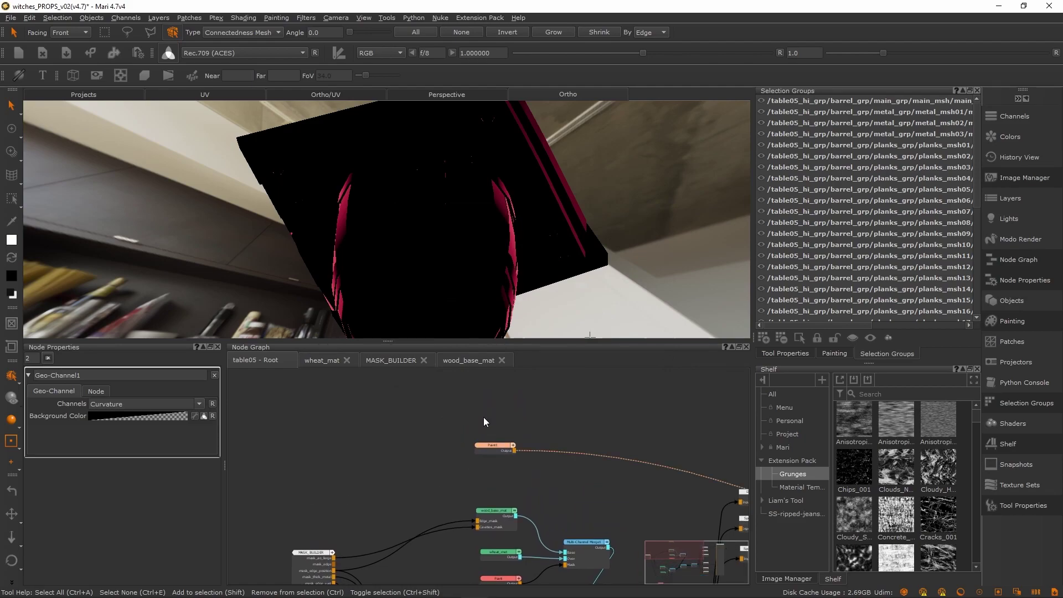
click(491, 446)
middle_drag(483, 231, 393, 275)
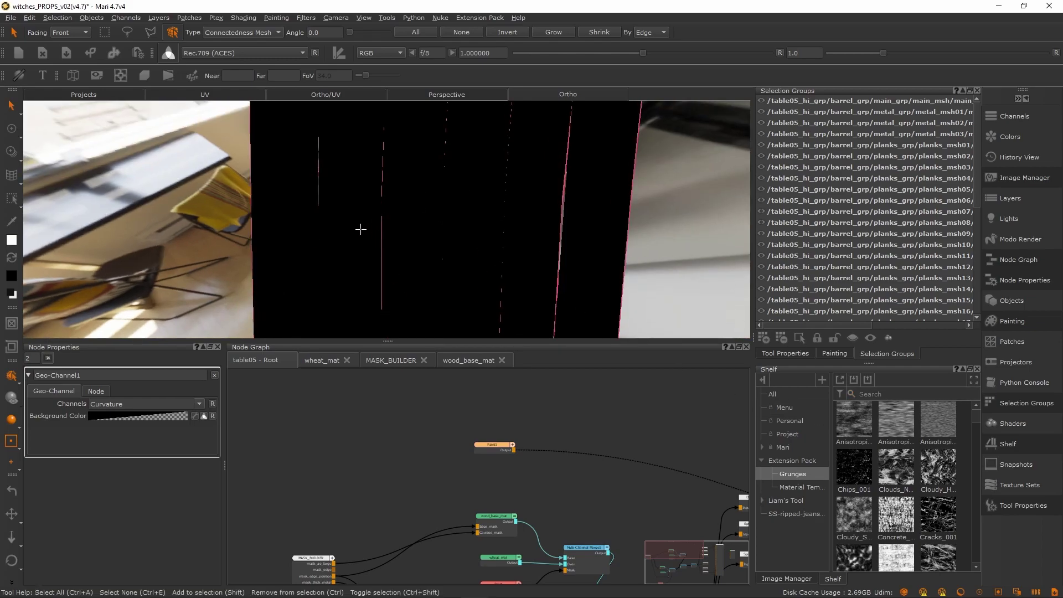
middle_drag(360, 228, 501, 208)
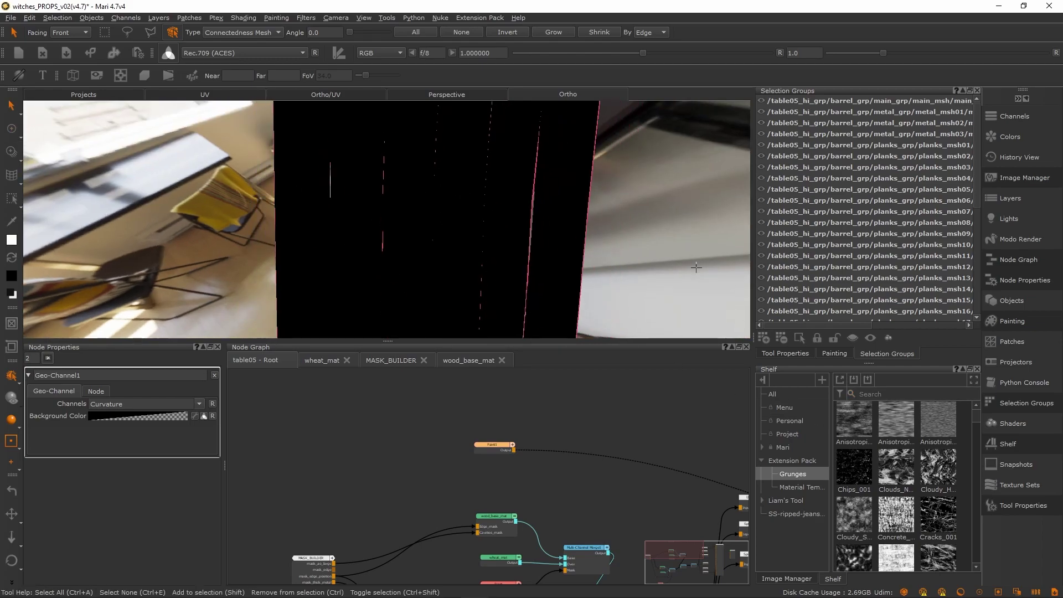
Browse the Extension Pack's Grunges on the shelf and check the project images in the Image Manager
scroll(868, 466, down, 5)
scroll(872, 532, up, 5)
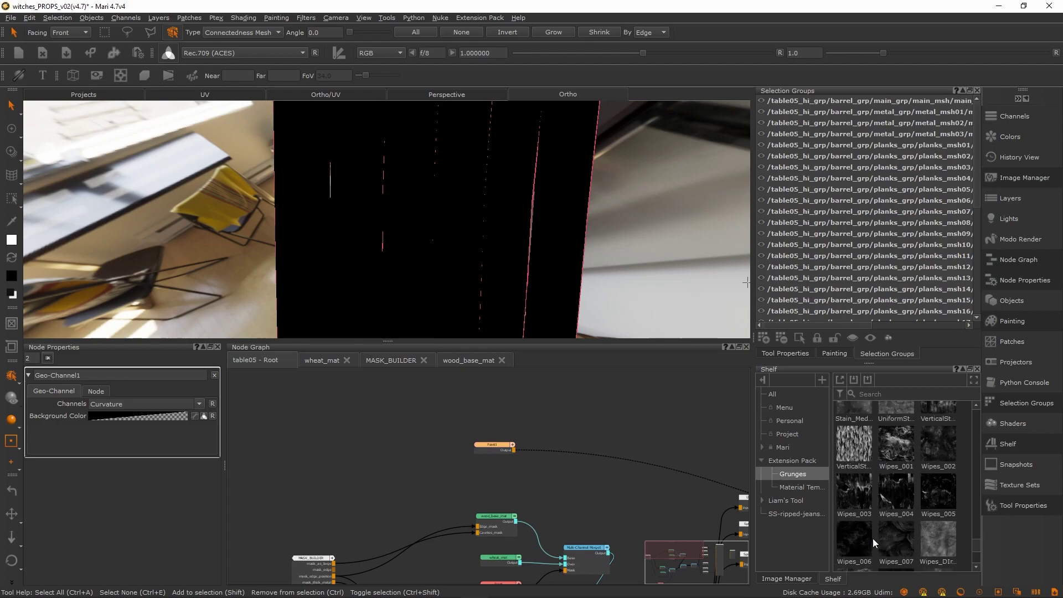
scroll(873, 525, down, 10)
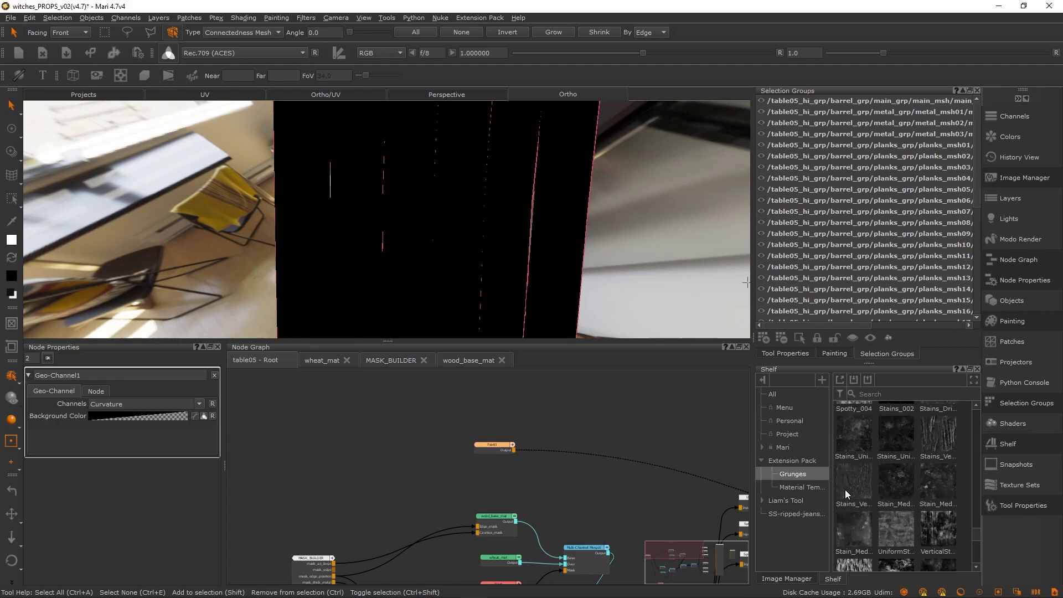
click(795, 579)
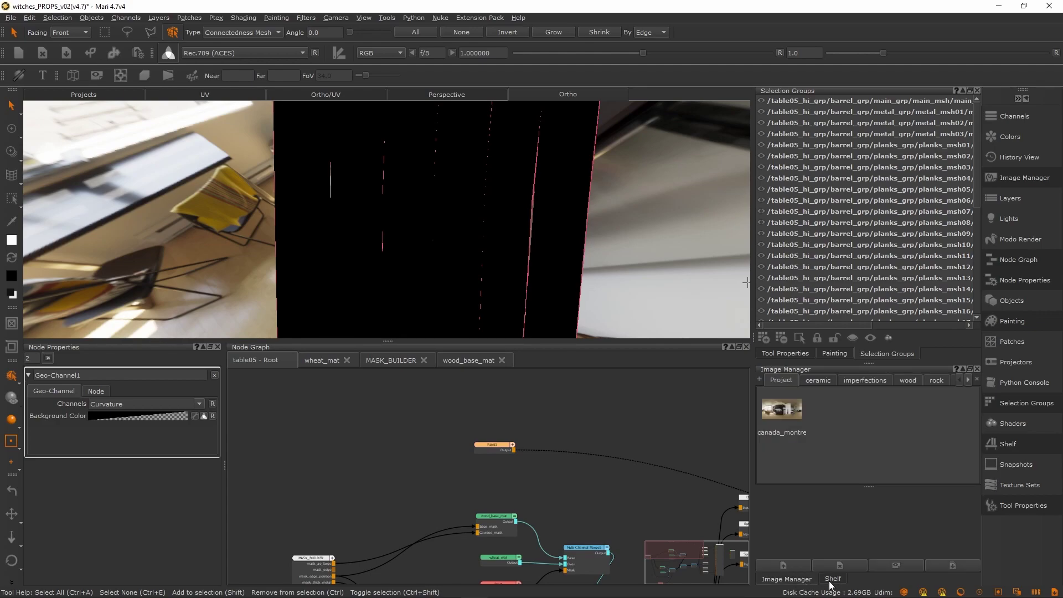
click(832, 579)
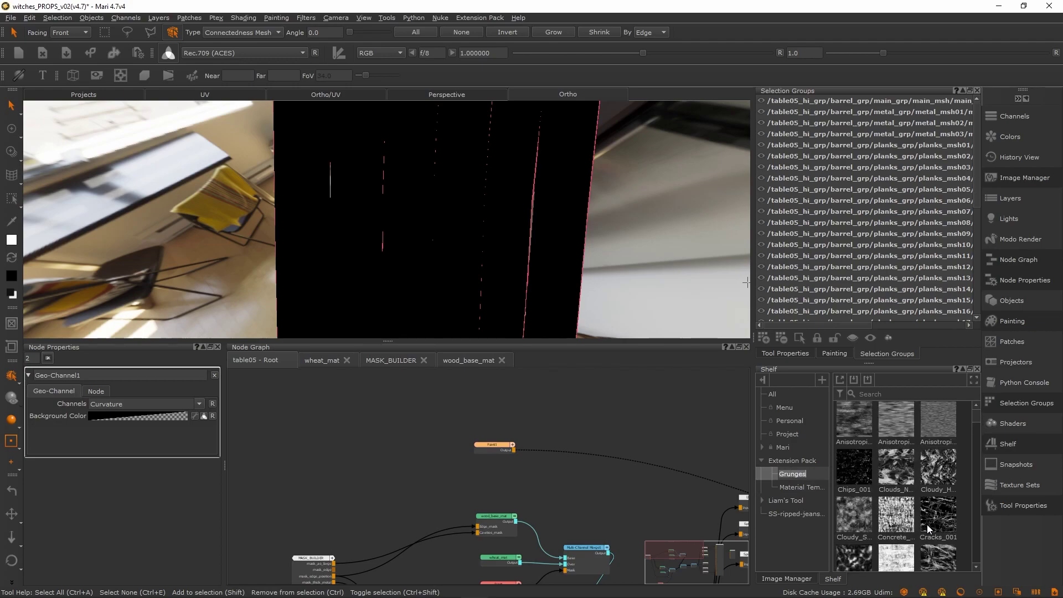
Browse the Image Manager's ceramic, imperfections and wood collections, enlarging the thumbnail area to examine the imperfections images
click(801, 578)
click(823, 381)
click(859, 381)
scroll(842, 431, down, 5)
scroll(909, 432, up, 5)
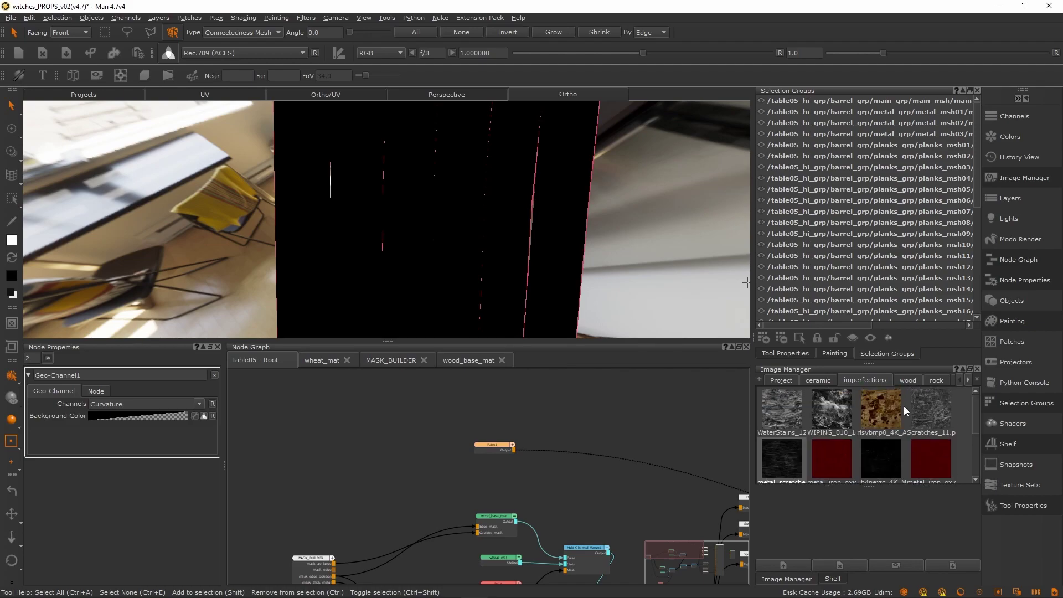
click(911, 382)
click(878, 381)
scroll(875, 433, down, 5)
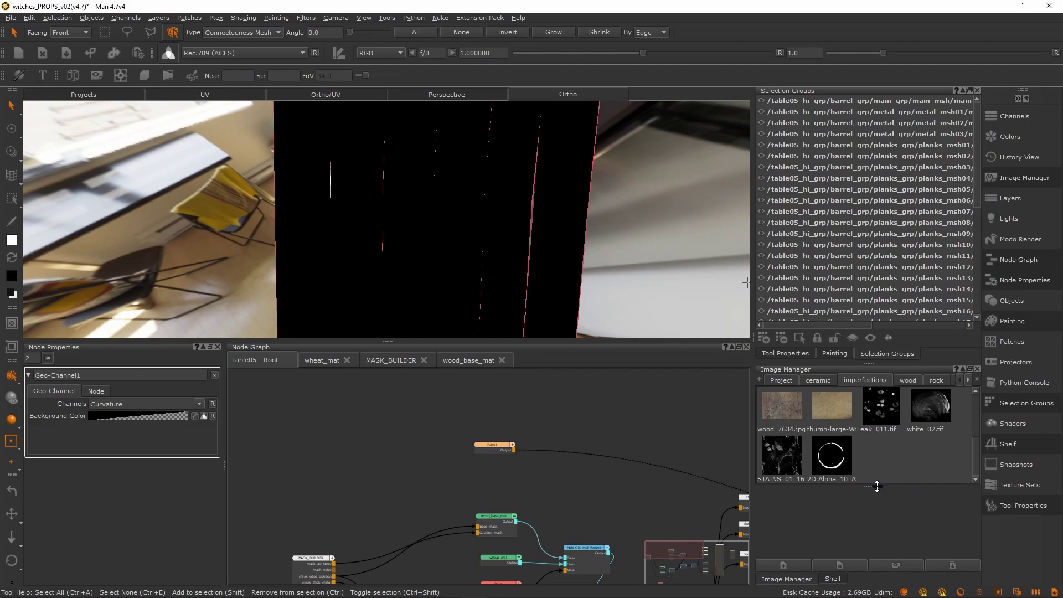
drag(877, 486, 872, 517)
scroll(886, 504, up, 3)
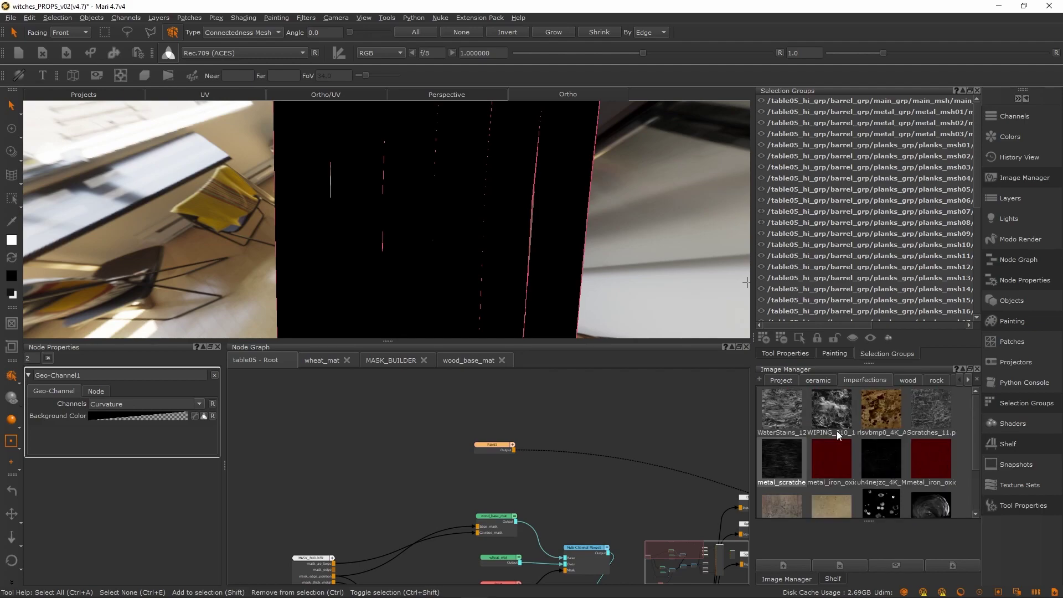
click(906, 380)
click(879, 381)
scroll(893, 484, down, 2)
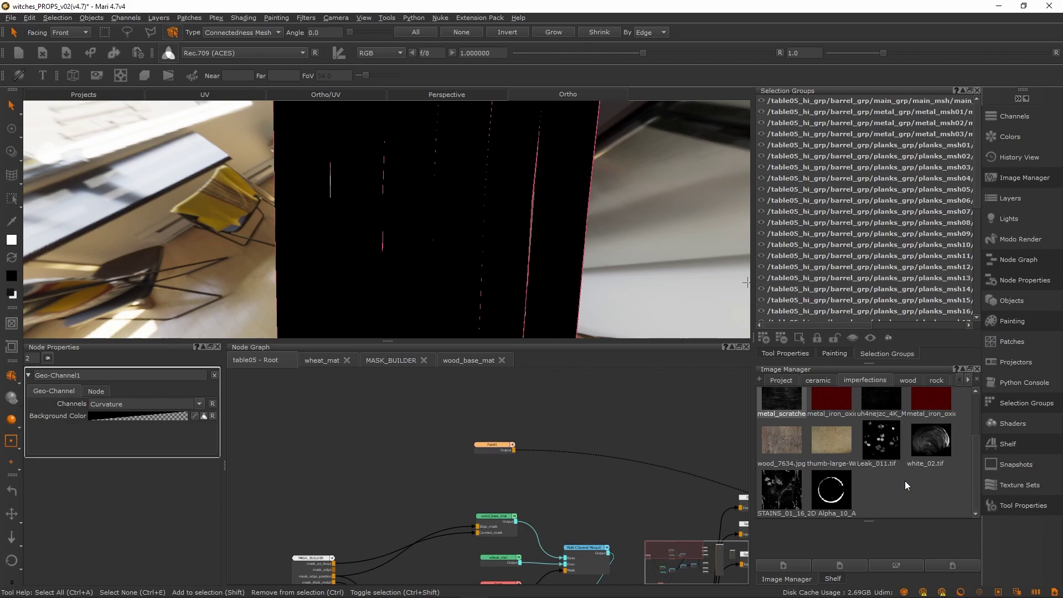
scroll(902, 481, up, 2)
scroll(885, 463, down, 2)
Load white_02.tif for Paint Through, scale it down, set the brush radius to 126, and paint rotated copies on the tabletop
mouse_move(939, 452)
mouse_down()
mouse_move(629, 361)
mouse_move(701, 361)
mouse_move(447, 162)
mouse_move(452, 190)
mouse_up()
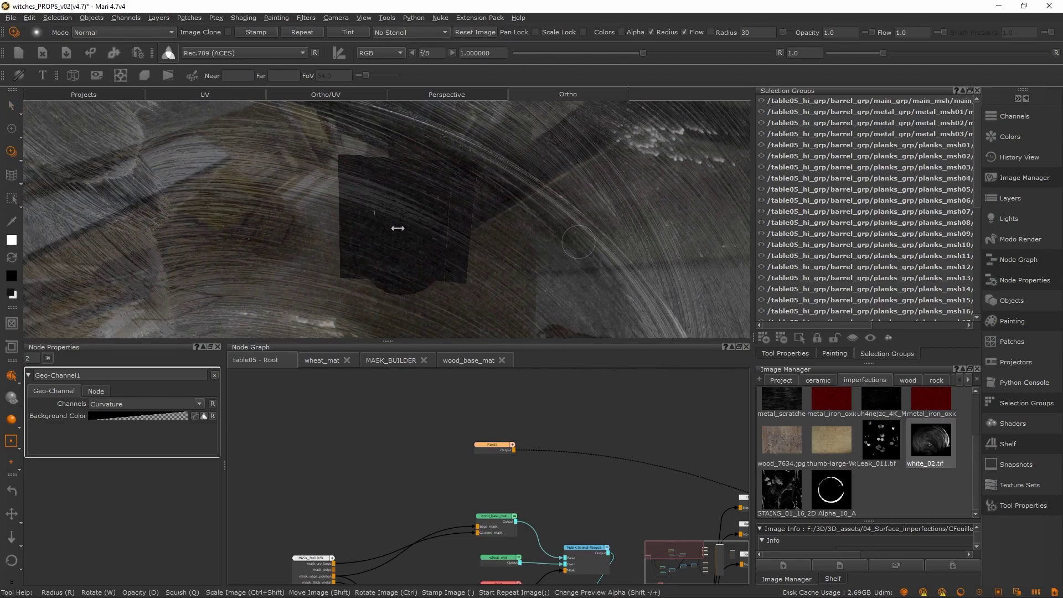
ctrl+shift+drag(434, 237, 407, 237)
alt+right_drag(407, 237, 470, 237)
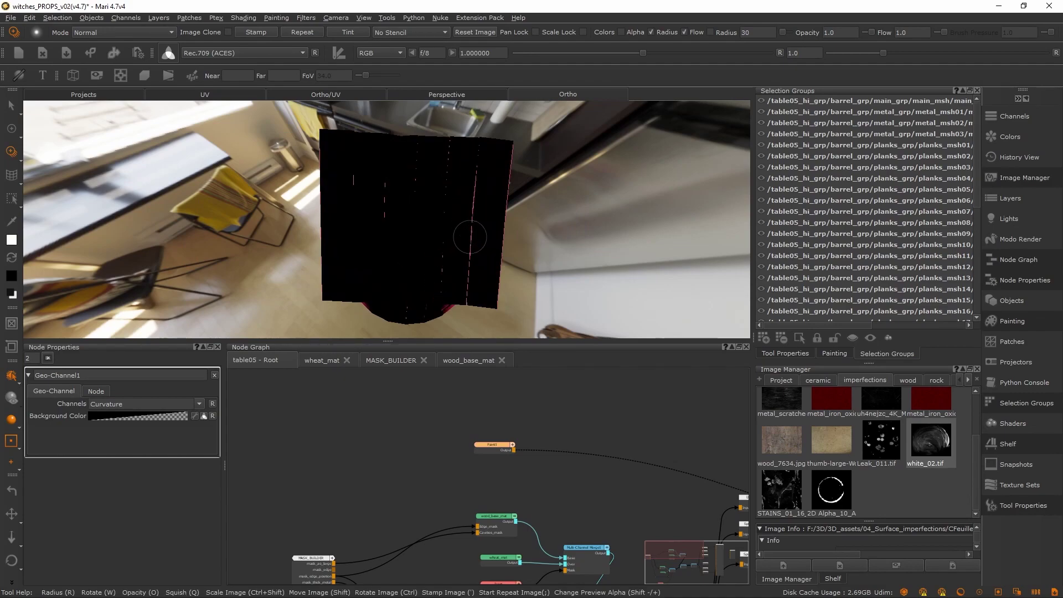
alt+drag(470, 237, 461, 254)
key(r)
mouse_move(380, 218)
mouse_down()
mouse_move(434, 217)
mouse_move(390, 219)
mouse_move(375, 244)
mouse_move(399, 241)
mouse_move(404, 264)
mouse_move(467, 252)
mouse_move(423, 249)
mouse_move(469, 180)
mouse_up()
mouse_move(483, 208)
ctrl+mouse_down()
mouse_move(449, 208)
mouse_move(469, 212)
ctrl+mouse_up()
key(ctrl+z)
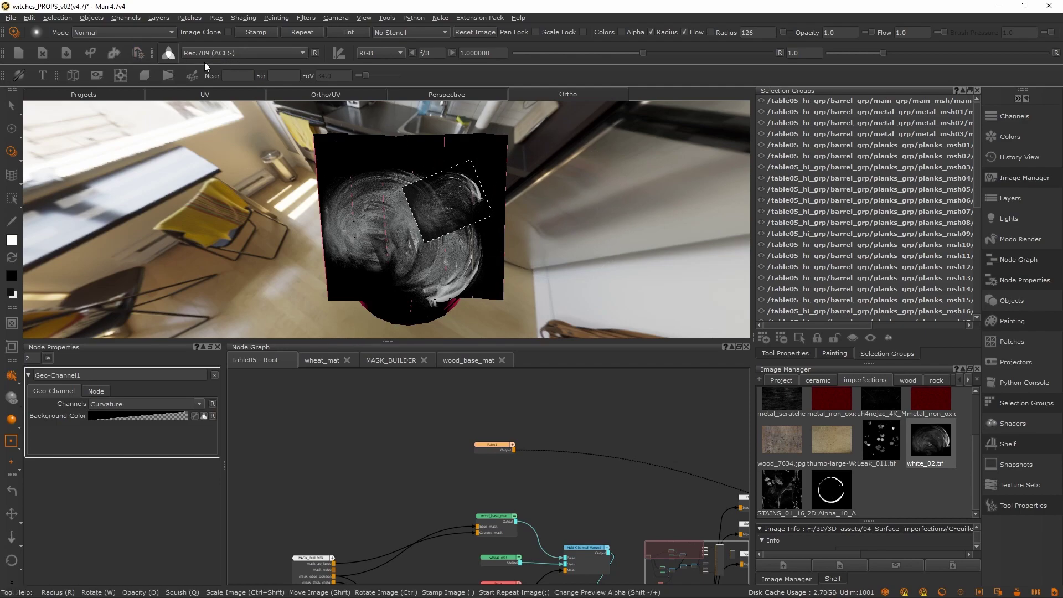
Try the Add paint mode by painting white_02.tif over the existing smears on the tabletop
click(141, 34)
mouse_move(141, 68)
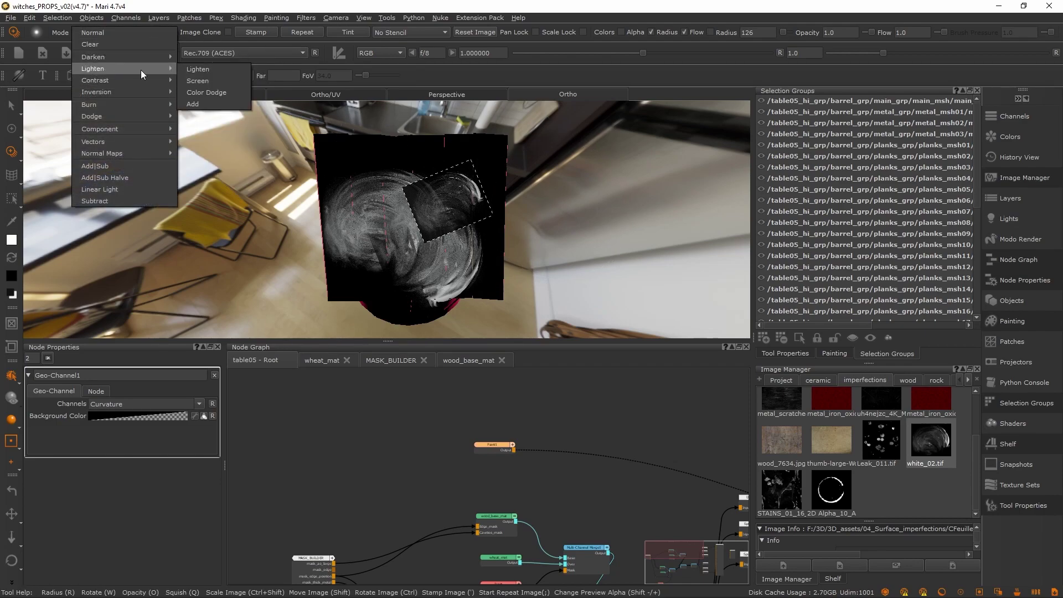
click(195, 104)
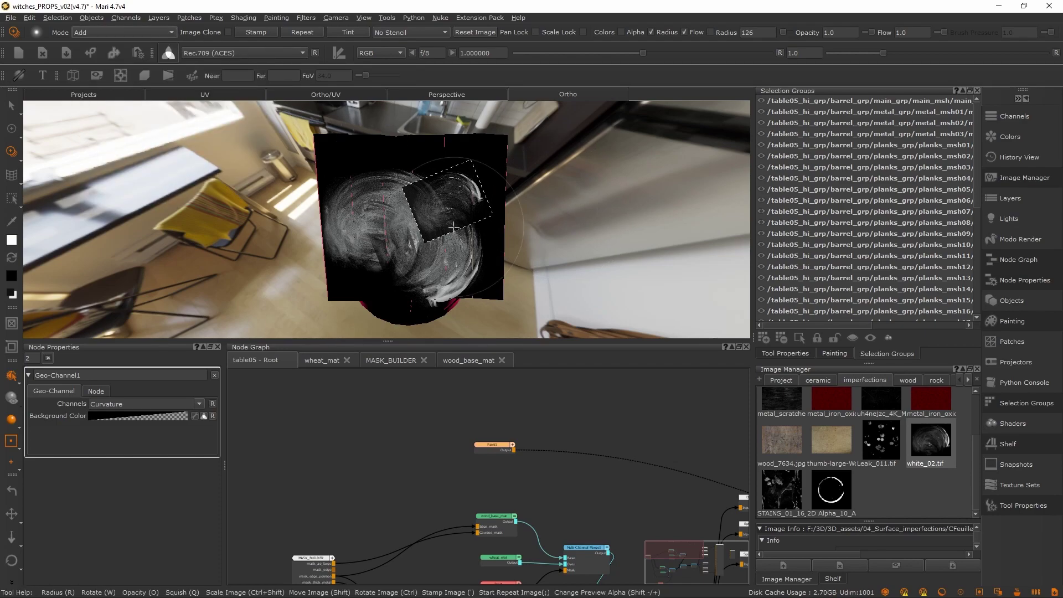
click(450, 198)
key(ctrl+z)
key(ctrl+shift+z)
Set the paint mode to Lighten, paint white_02.tif over the overlapping smears, and move the image clear of the table
click(154, 34)
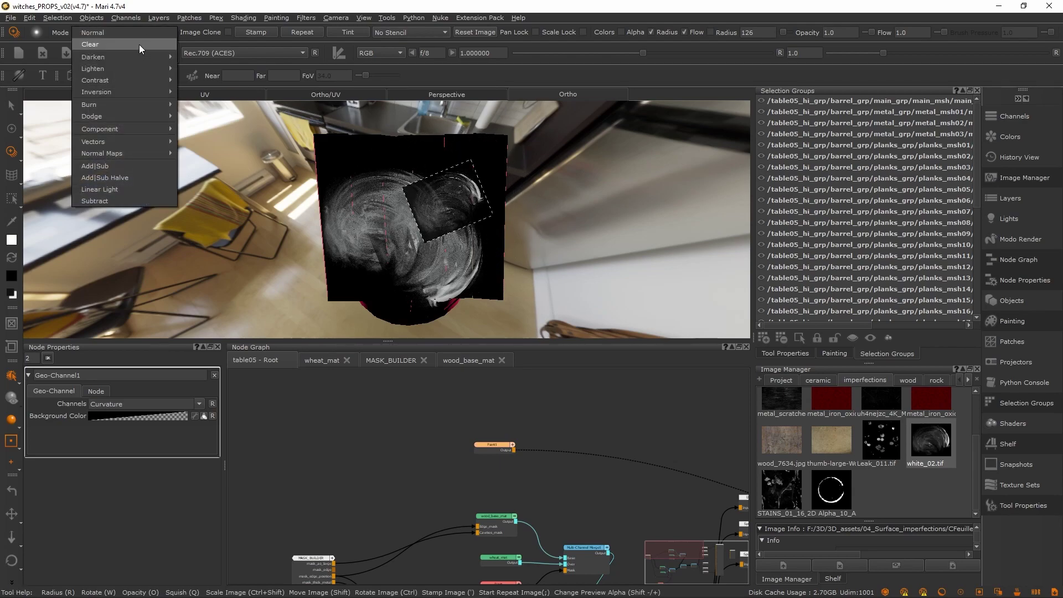
mouse_move(118, 68)
click(203, 70)
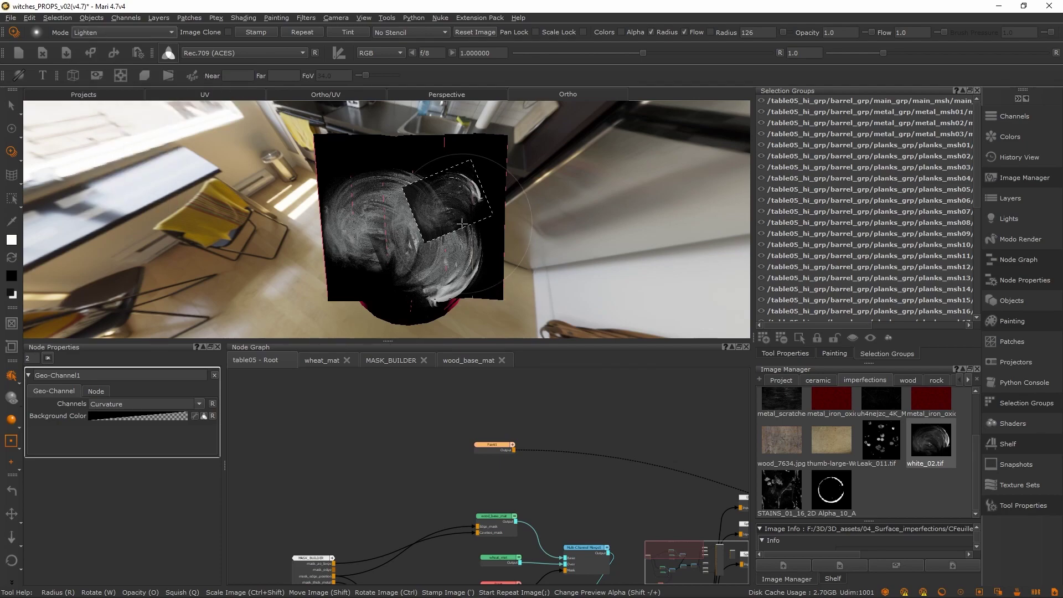
mouse_move(450, 193)
shift+mouse_down()
mouse_move(411, 201)
mouse_move(380, 226)
mouse_move(401, 254)
mouse_move(430, 239)
mouse_move(390, 228)
mouse_move(393, 247)
mouse_move(418, 201)
mouse_move(419, 166)
mouse_move(499, 181)
mouse_move(652, 174)
shift+mouse_up()
Inspect the projected smears on the tabletop and barrel from several angles
alt+drag(445, 209, 363, 201)
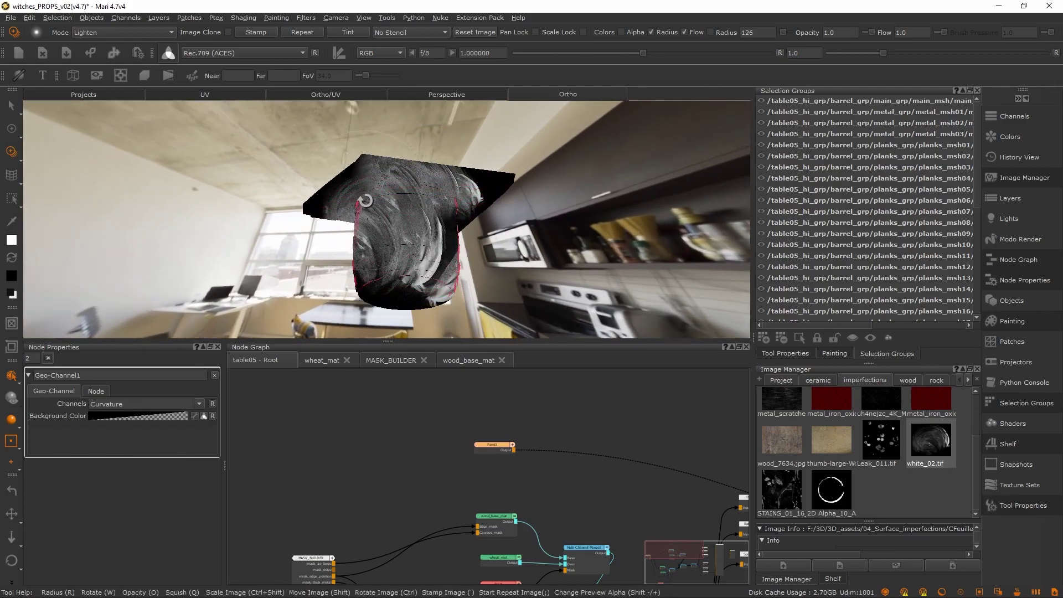
mouse_move(440, 234)
alt+mouse_down()
mouse_move(431, 218)
mouse_move(441, 216)
mouse_move(263, 211)
mouse_move(546, 221)
mouse_move(433, 230)
mouse_move(508, 225)
mouse_move(398, 213)
mouse_move(439, 166)
mouse_move(480, 189)
mouse_move(380, 252)
mouse_move(425, 228)
mouse_move(401, 225)
alt+mouse_up()
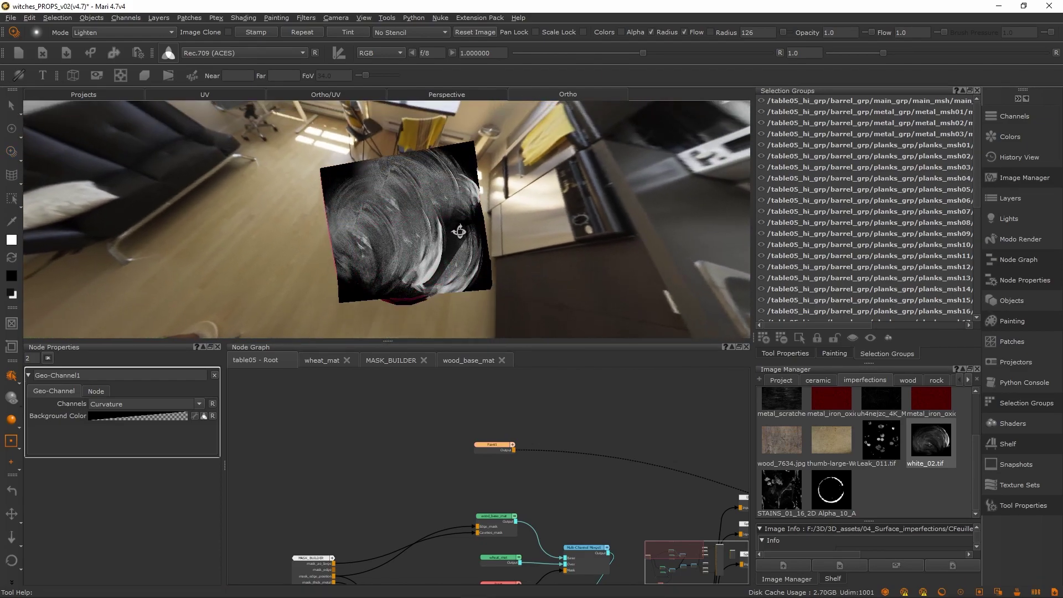
mouse_move(513, 208)
alt+mouse_down()
mouse_move(416, 234)
mouse_move(484, 230)
mouse_move(463, 226)
mouse_move(508, 268)
mouse_move(444, 220)
mouse_move(515, 228)
mouse_move(482, 183)
mouse_move(498, 172)
mouse_move(435, 227)
mouse_move(450, 266)
mouse_move(443, 243)
mouse_move(462, 259)
mouse_move(481, 239)
mouse_move(525, 233)
mouse_move(529, 220)
mouse_move(483, 215)
mouse_move(492, 217)
mouse_move(490, 205)
alt+mouse_up()
Undo the recent orbits and zooms back to the top view with the smears still unprojected in the paint buffer
key(ctrl+z)
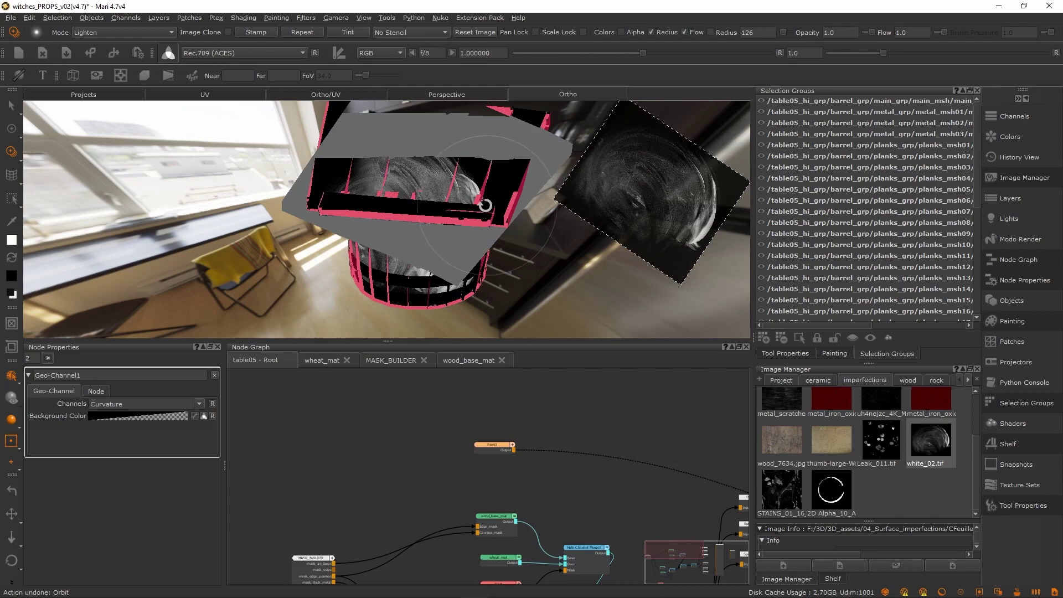
mouse_move(444, 240)
alt+mouse_down()
mouse_move(473, 220)
mouse_move(494, 226)
mouse_move(484, 247)
mouse_move(368, 239)
alt+mouse_up()
key(ctrl+z)
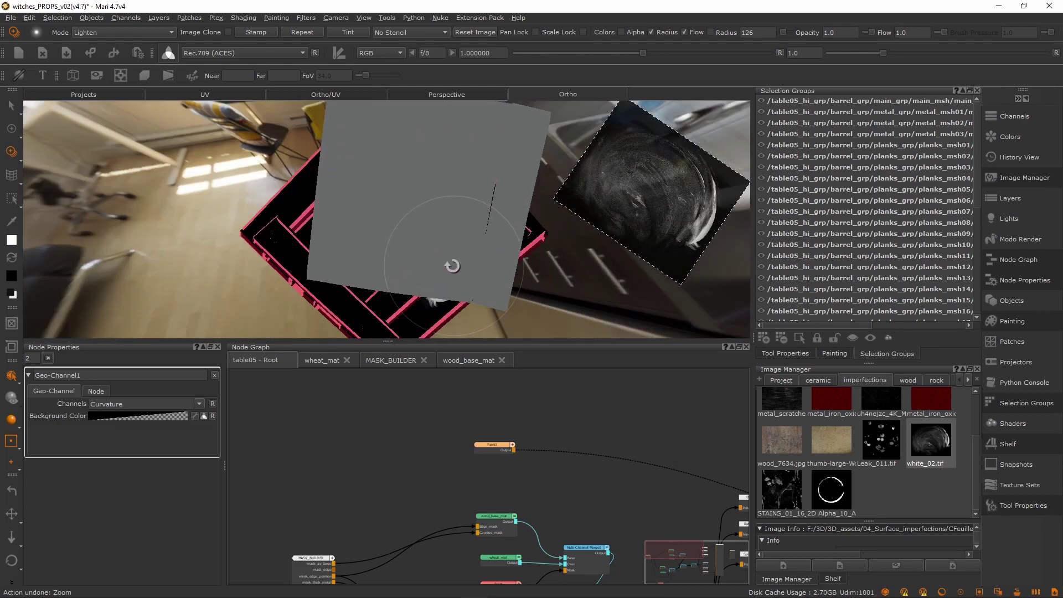
key(ctrl+z)
key(ctrl+z)
key(ctrl+z)
key(ctrl+z)
key(ctrl+z)
key(ctrl+z)
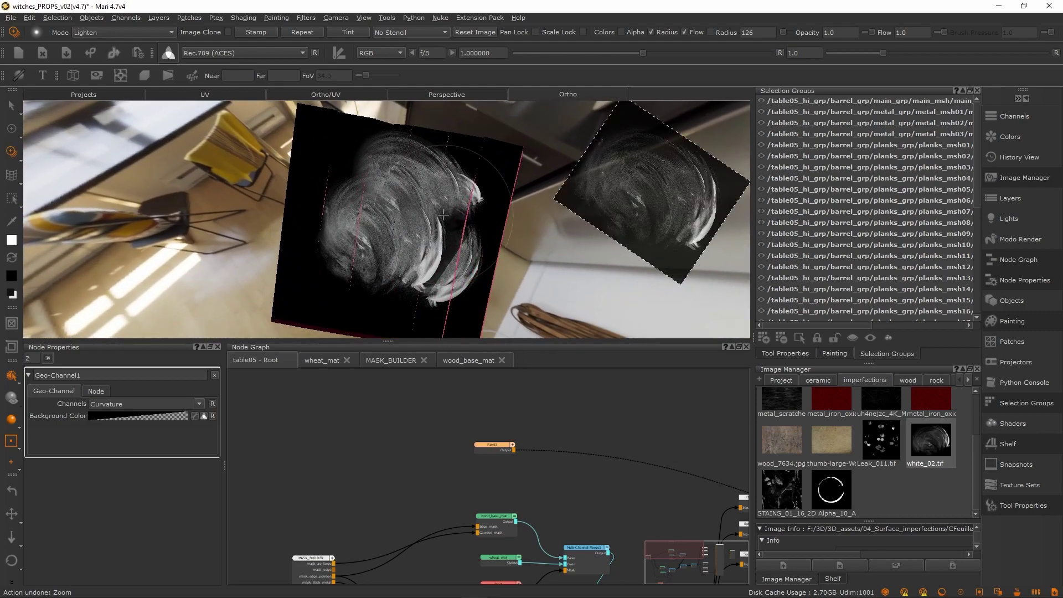
alt+middle_drag(416, 249, 459, 243)
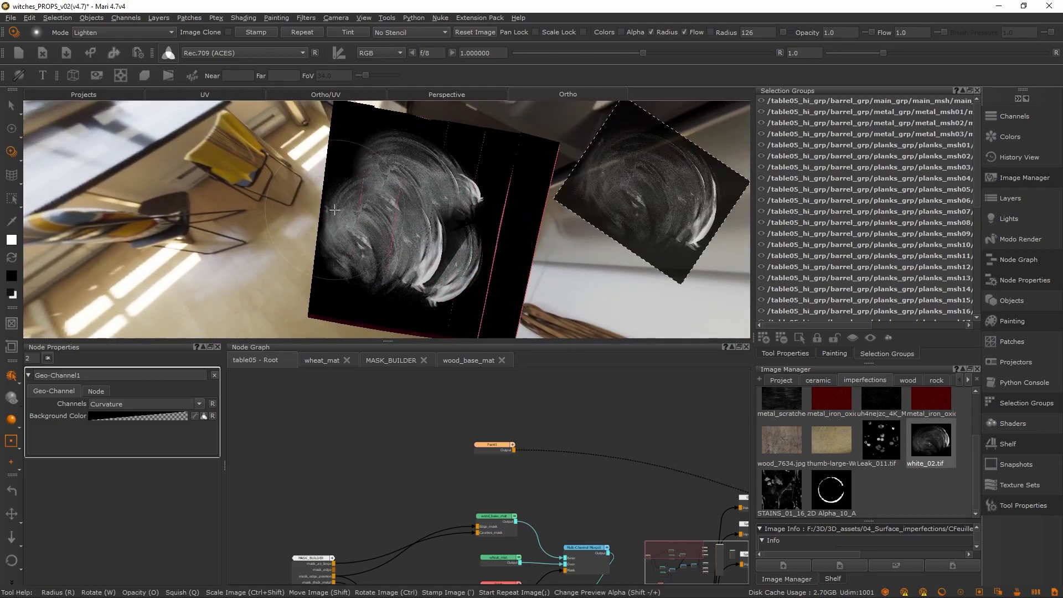
Warp the buffered smears with a finer grid covering the tabletop, pulling several grid points outward to spread the strokes
click(14, 175)
shift+drag(255, 123, 578, 332)
click(94, 32)
drag(382, 165, 221, 141)
drag(449, 164, 526, 116)
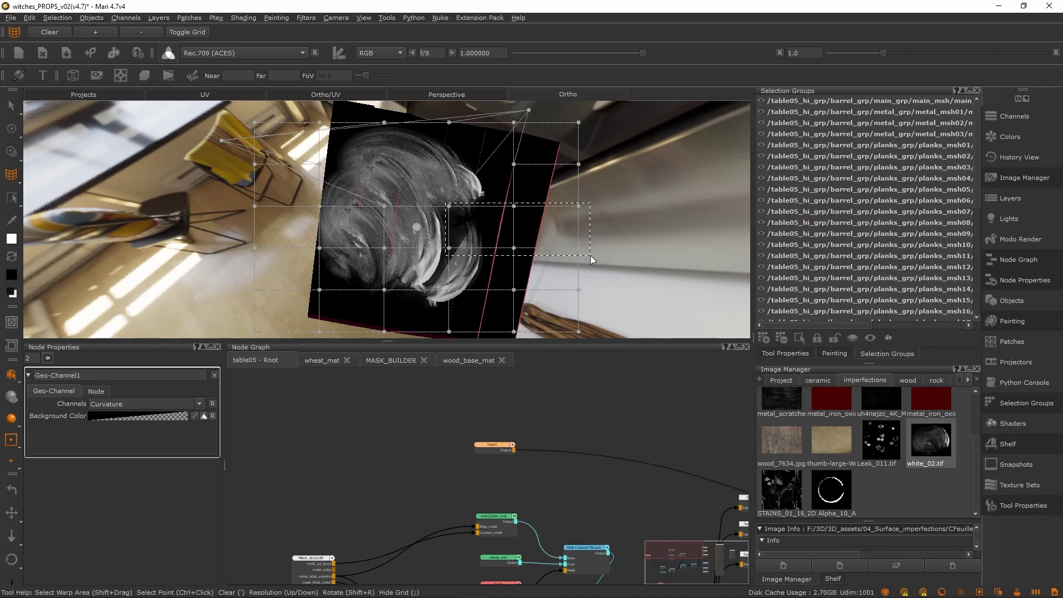
drag(451, 207, 571, 224)
mouse_move(384, 206)
mouse_down()
mouse_move(325, 245)
mouse_move(325, 296)
mouse_up()
mouse_move(385, 248)
mouse_down()
mouse_move(380, 283)
mouse_move(396, 334)
mouse_up()
Project the warped smears onto the tabletop and inspect the result up close
alt+drag(502, 281, 488, 255)
key(p)
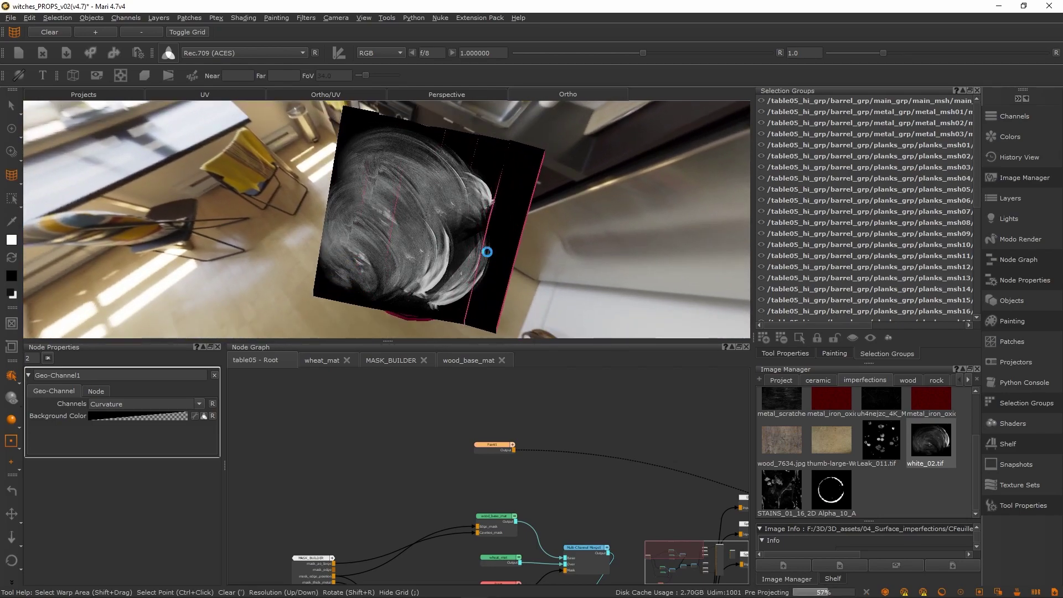
alt+right_drag(488, 252, 468, 250)
mouse_move(467, 250)
alt+mouse_down()
mouse_move(489, 205)
mouse_move(471, 249)
alt+mouse_up()
alt+right_drag(471, 249, 493, 255)
alt+drag(493, 255, 487, 258)
alt+right_drag(487, 259, 468, 256)
mouse_move(468, 256)
alt+mouse_down()
mouse_move(418, 209)
mouse_move(463, 250)
mouse_move(431, 278)
alt+mouse_up()
Switch from the Warp tool to the Clone Stamp tool with the current paint target as its source
click(19, 173)
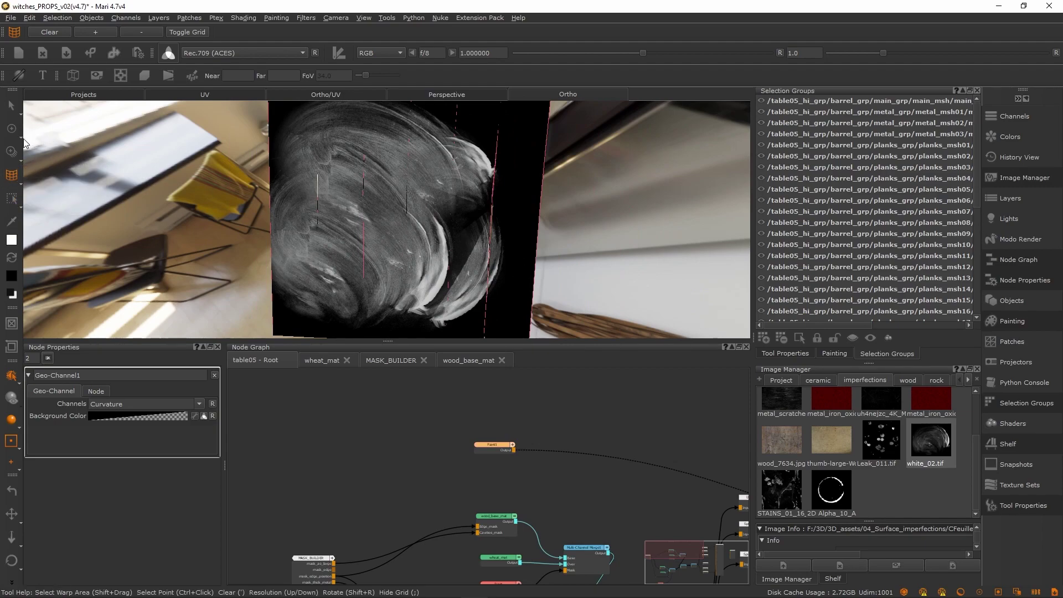
click(11, 155)
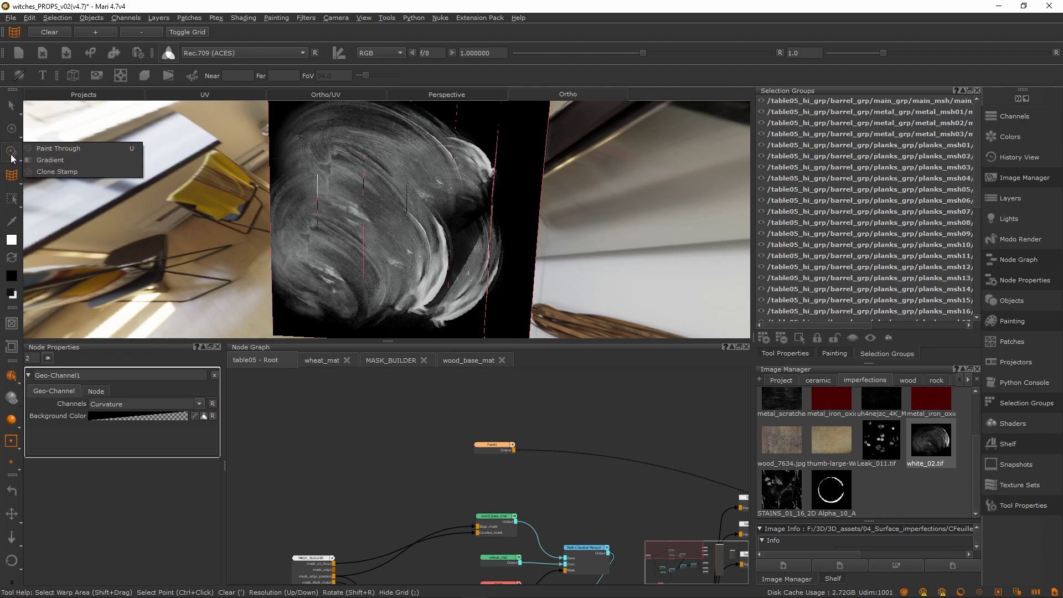
click(10, 155)
click(10, 155)
click(50, 172)
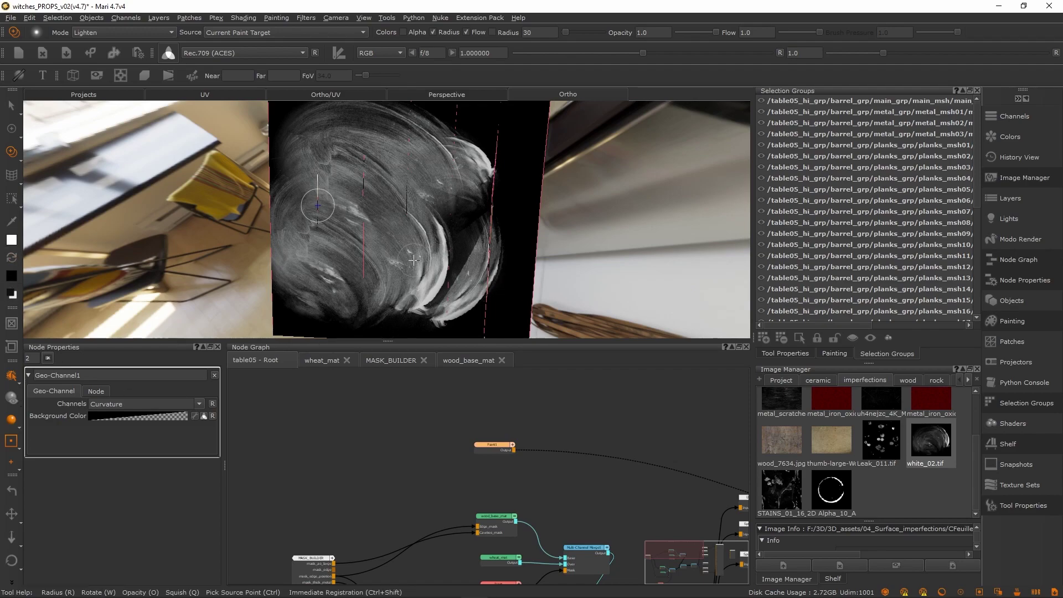
Examine the complete table05 node network from the mask builder through to the viewer
scroll(390, 252, down, 3)
scroll(391, 256, up, 3)
scroll(477, 501, down, 4)
middle_drag(546, 526, 523, 449)
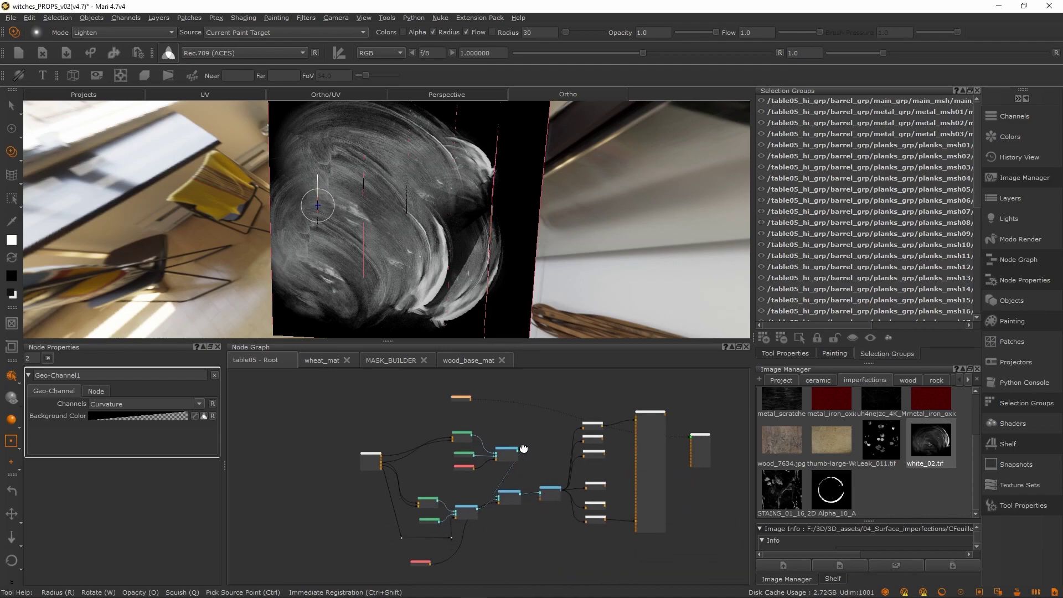
scroll(521, 469, down, 2)
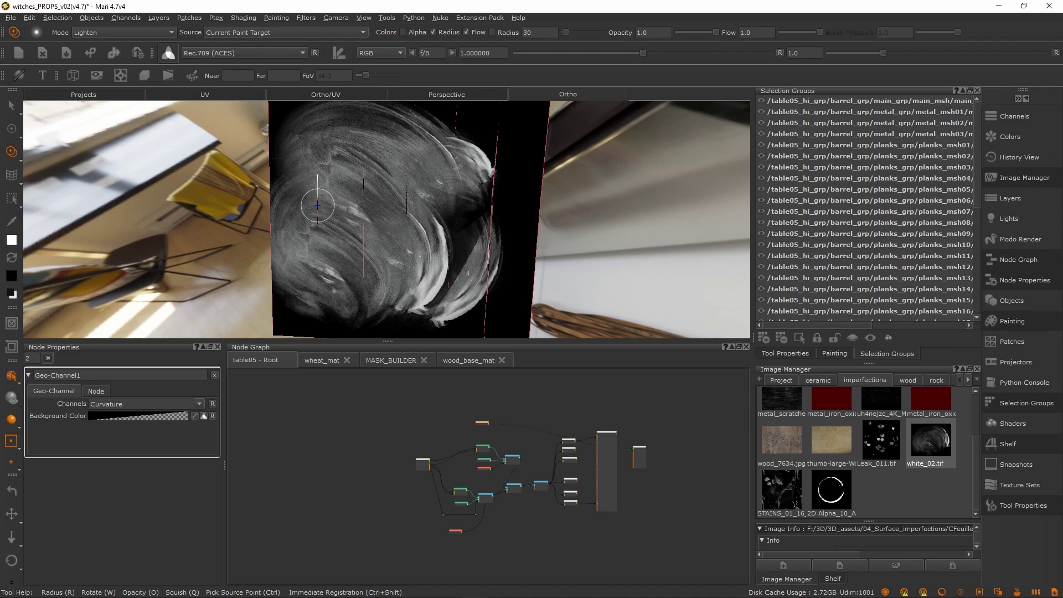
scroll(570, 382, down, 1)
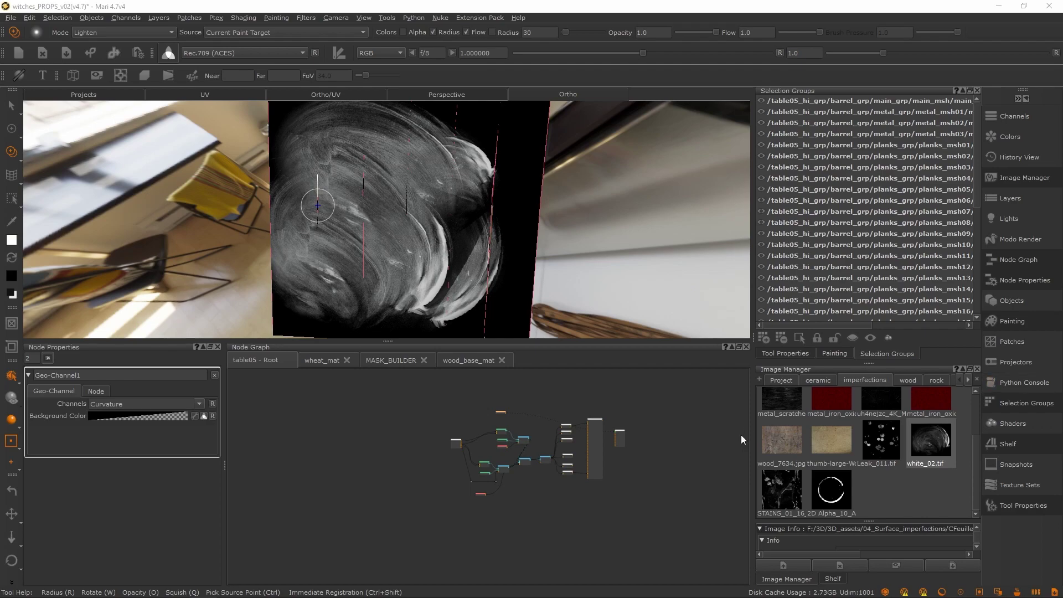
Switch to the browser, browse the renders on the ArtStation Witches project page, and return to Mari
click(149, 587)
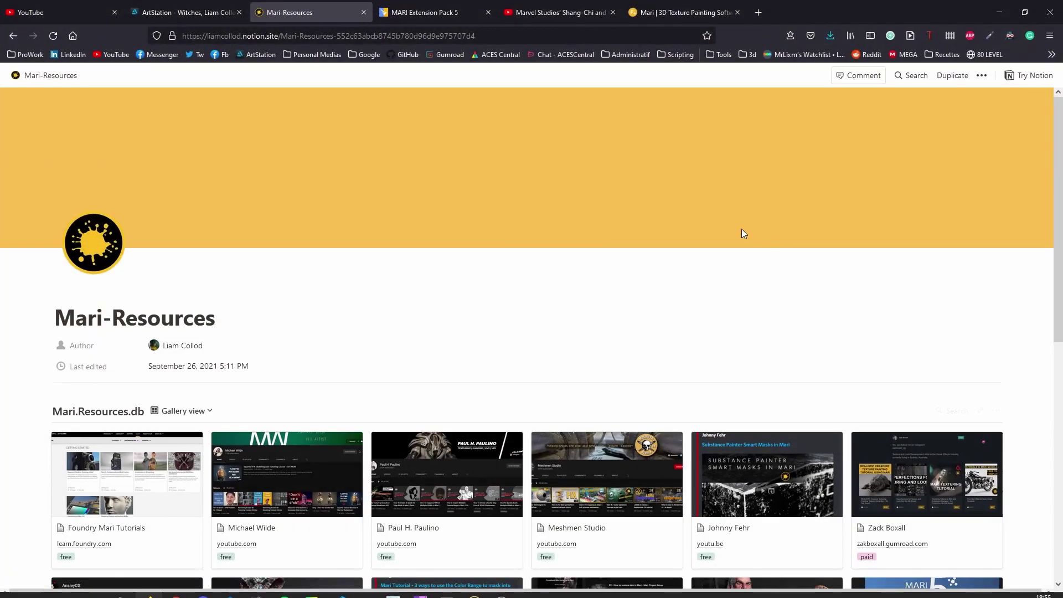
click(183, 13)
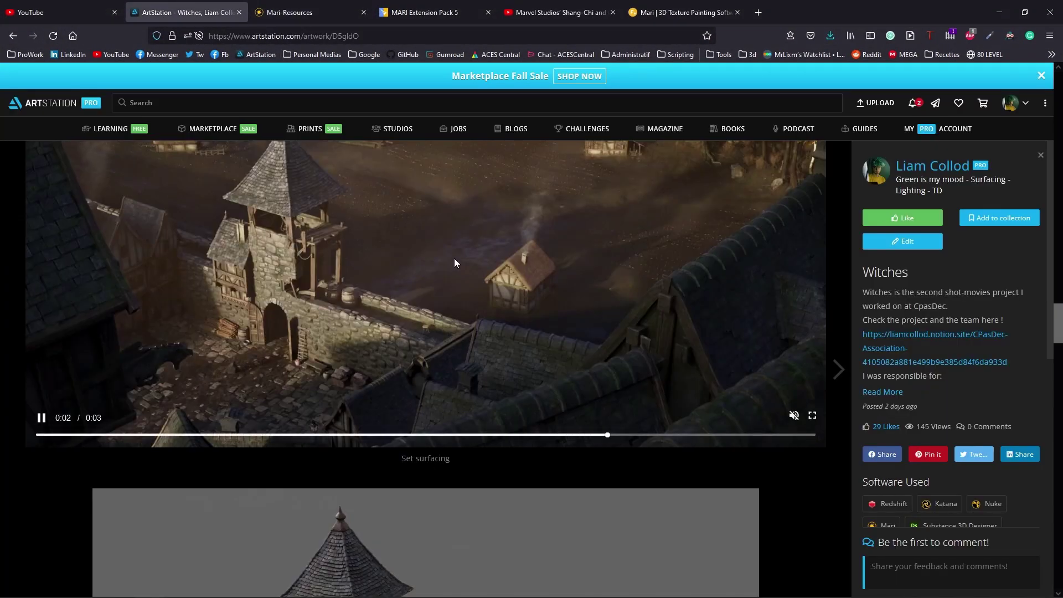
scroll(501, 276, up, 10)
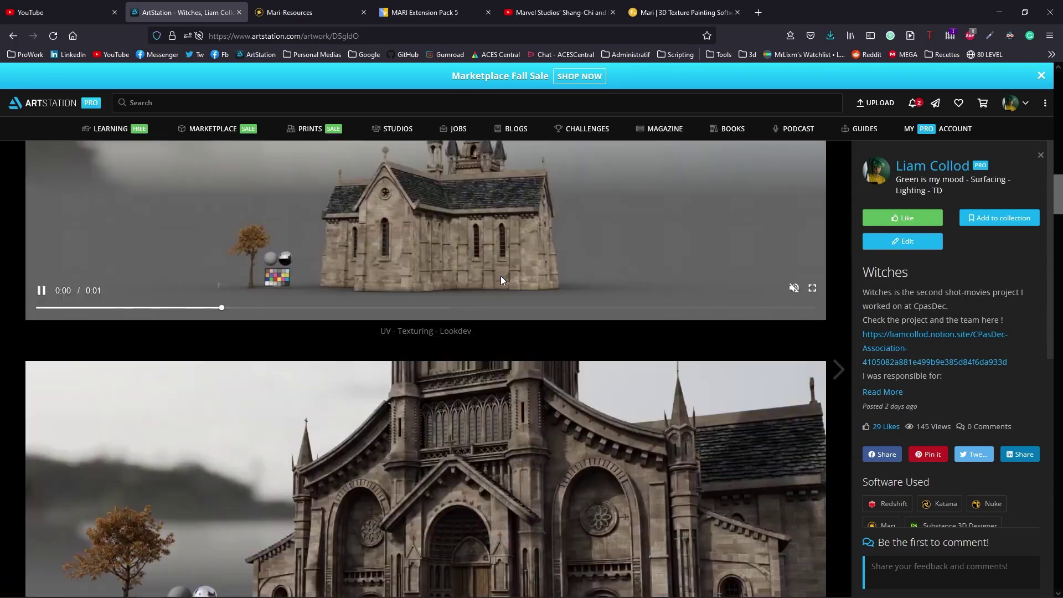
scroll(505, 299, down, 6)
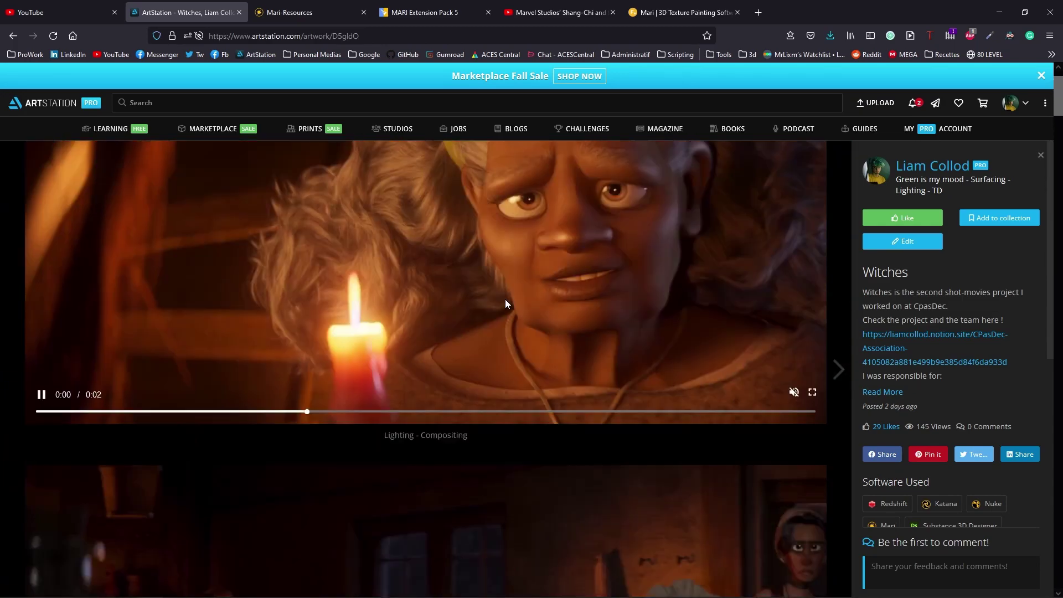
scroll(506, 295, down, 6)
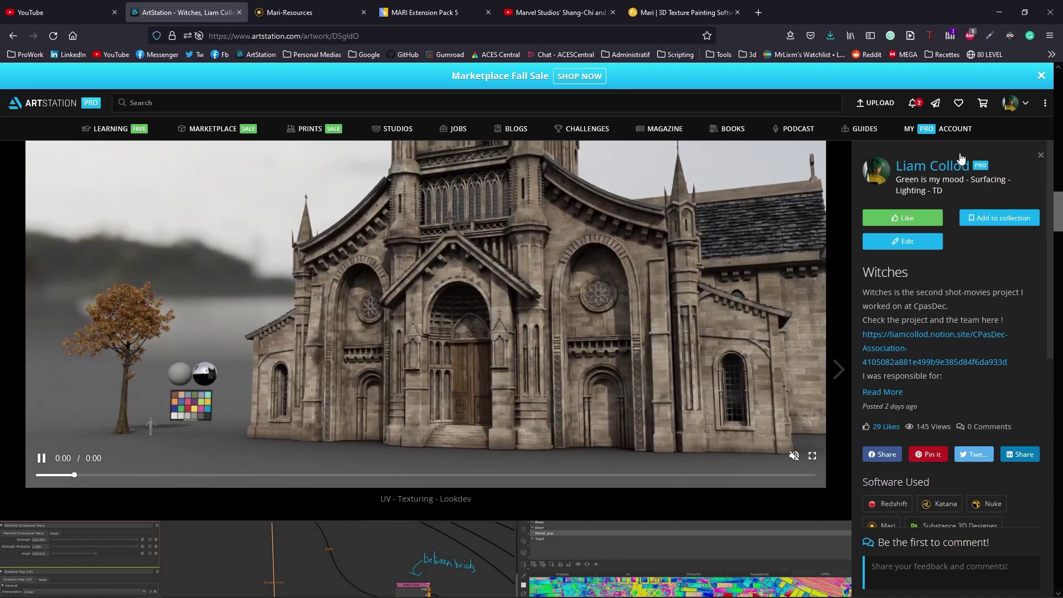
scroll(933, 224, down, 2)
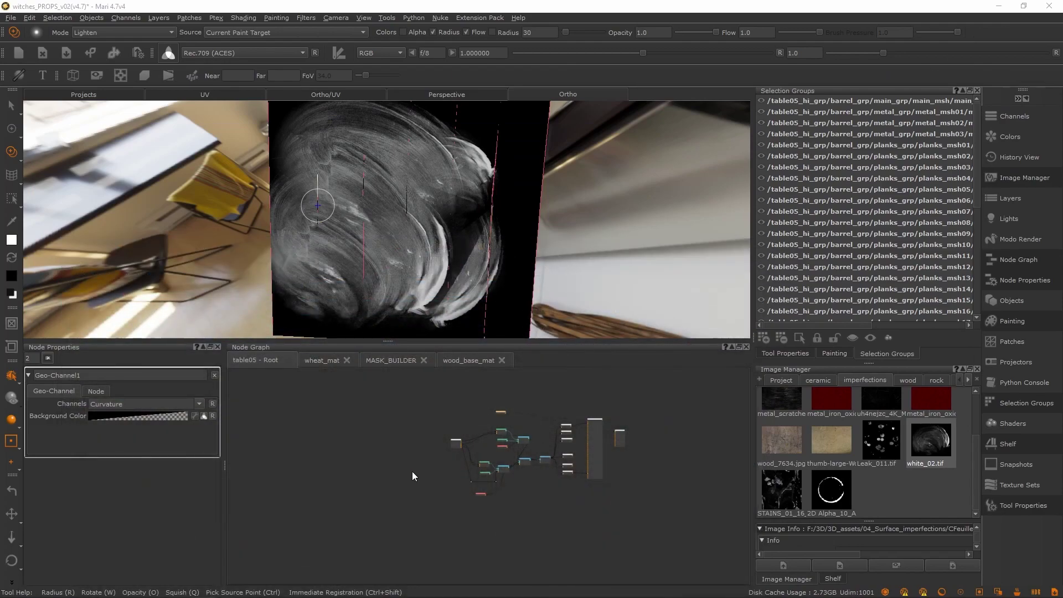
Reposition the shader and Viewer nodes at the output end of the graph and look over the material nodes
scroll(565, 446, up, 4)
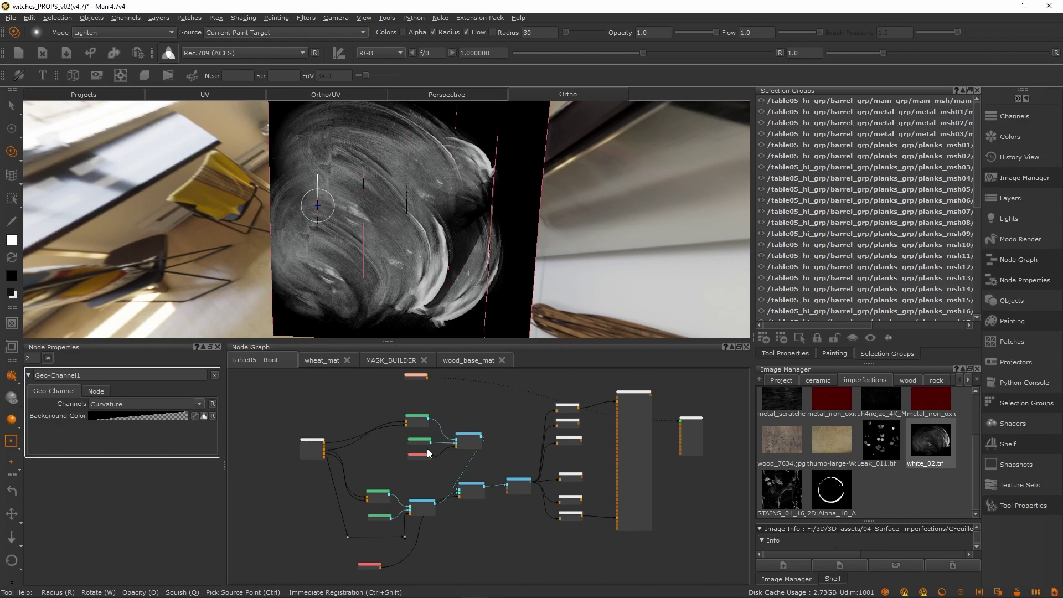
drag(637, 445, 718, 412)
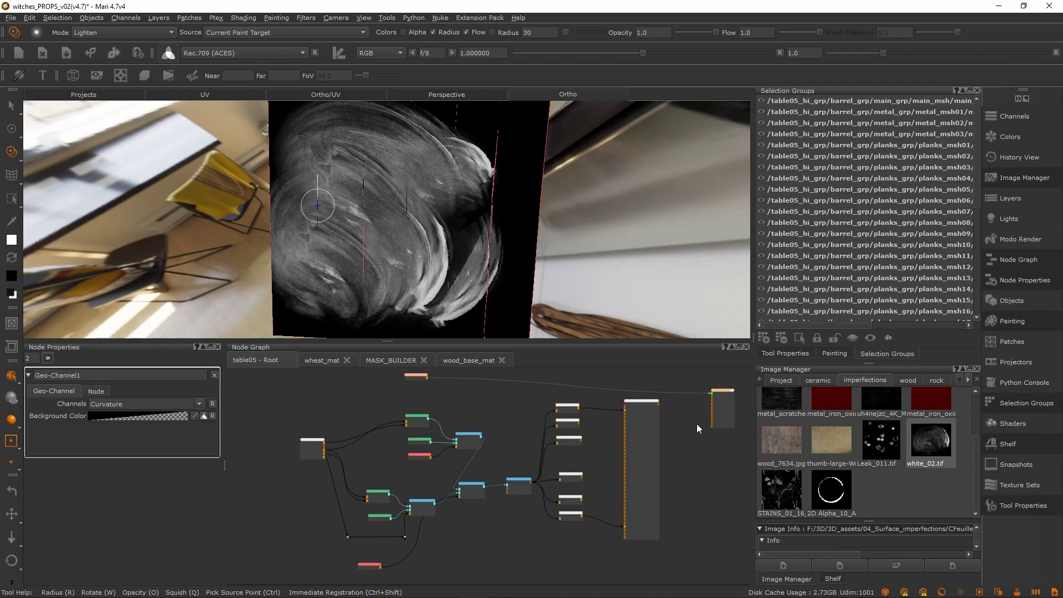
alt+right_drag(427, 231, 487, 225)
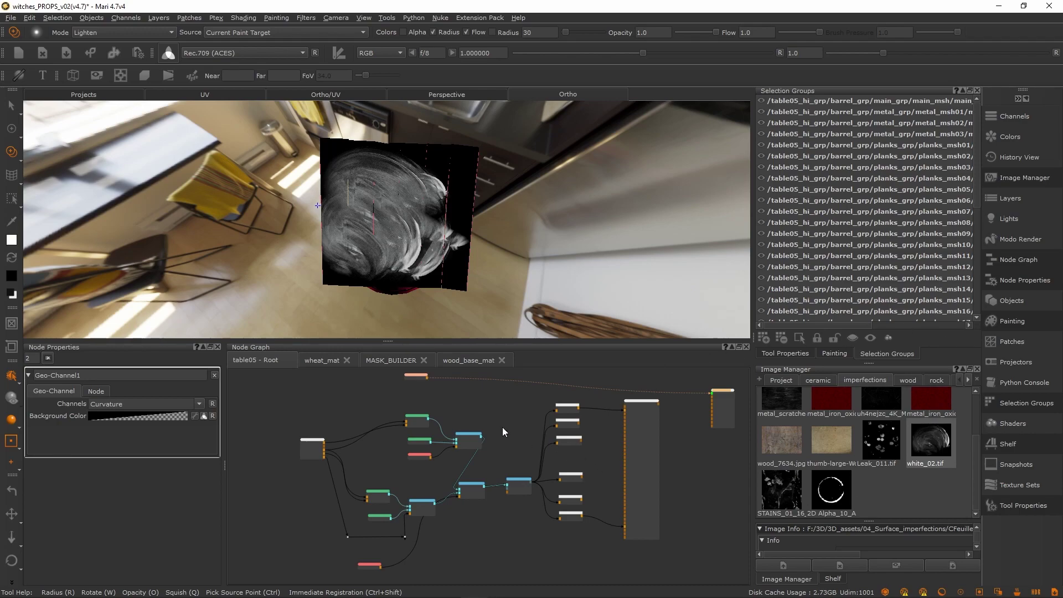
middle_drag(514, 432, 601, 437)
drag(319, 391, 600, 502)
click(614, 439)
drag(305, 382, 607, 471)
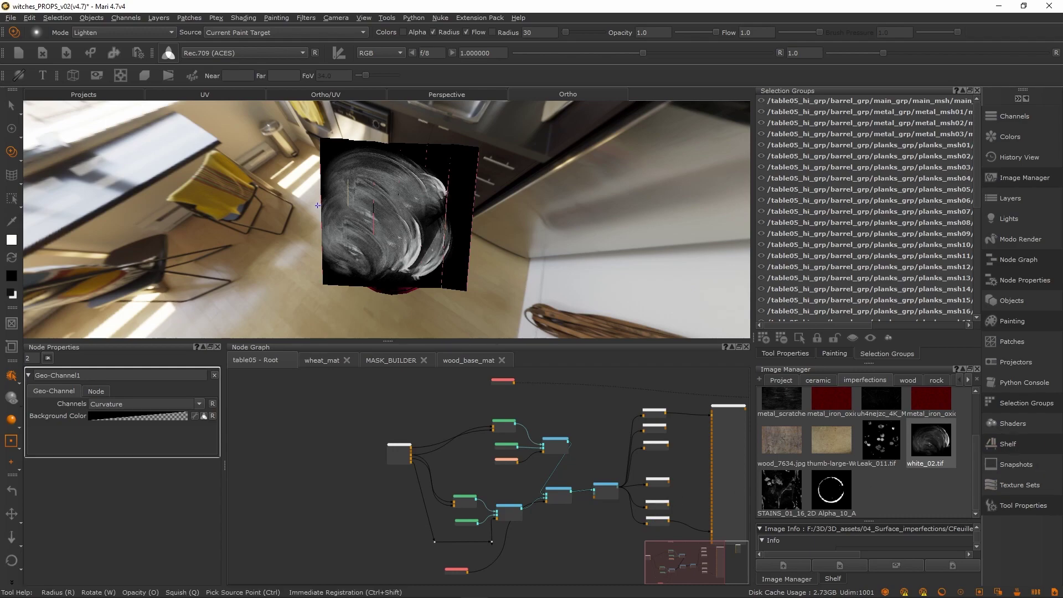
Switch to the browser, look through the MightyBake home page, and return to Mari
key(alt+Tab)
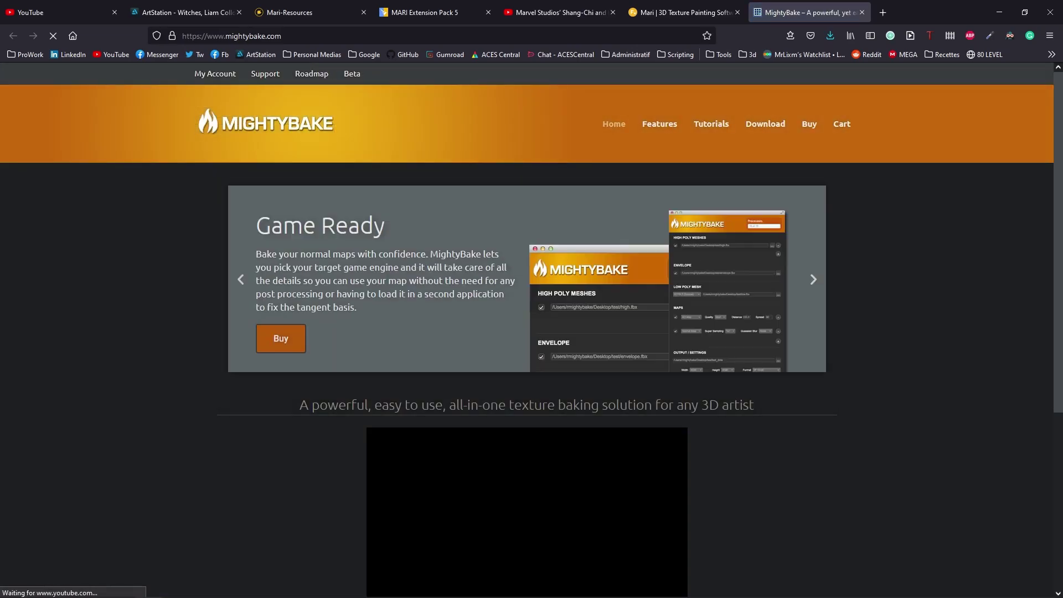
scroll(706, 307, down, 5)
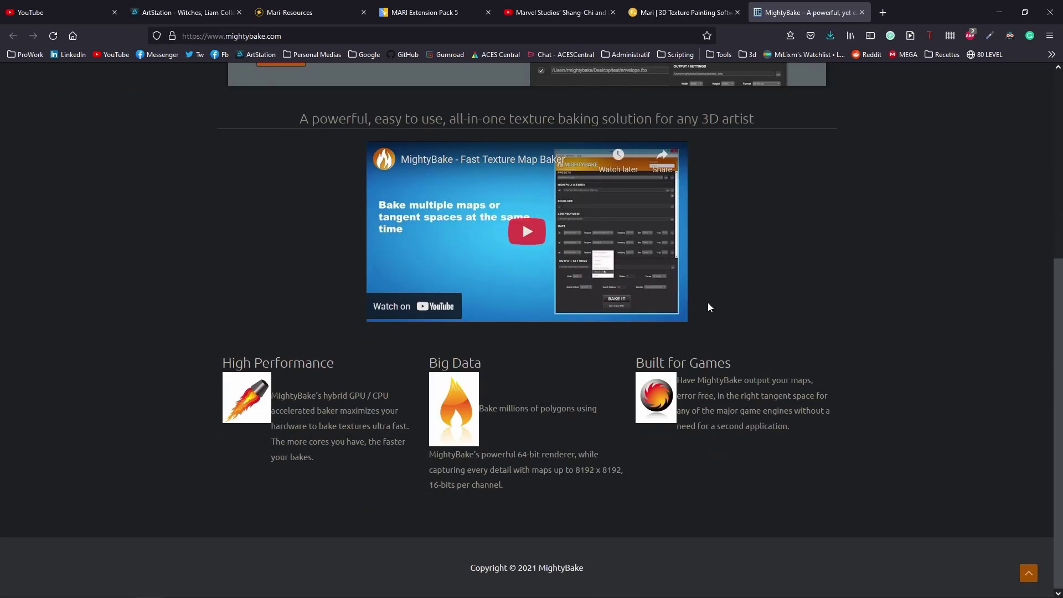
scroll(708, 307, up, 5)
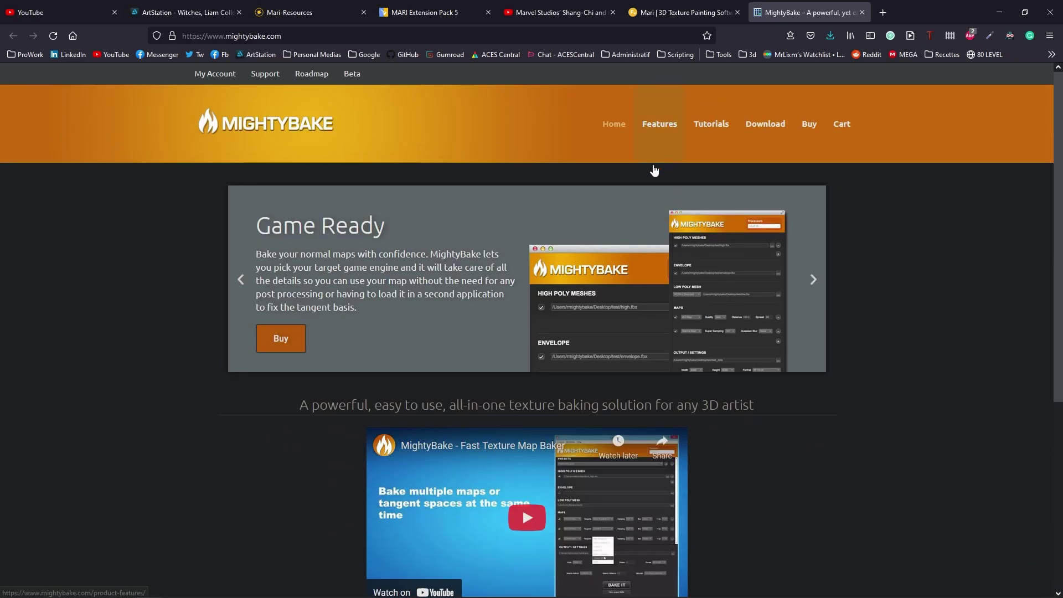
scroll(517, 252, down, 5)
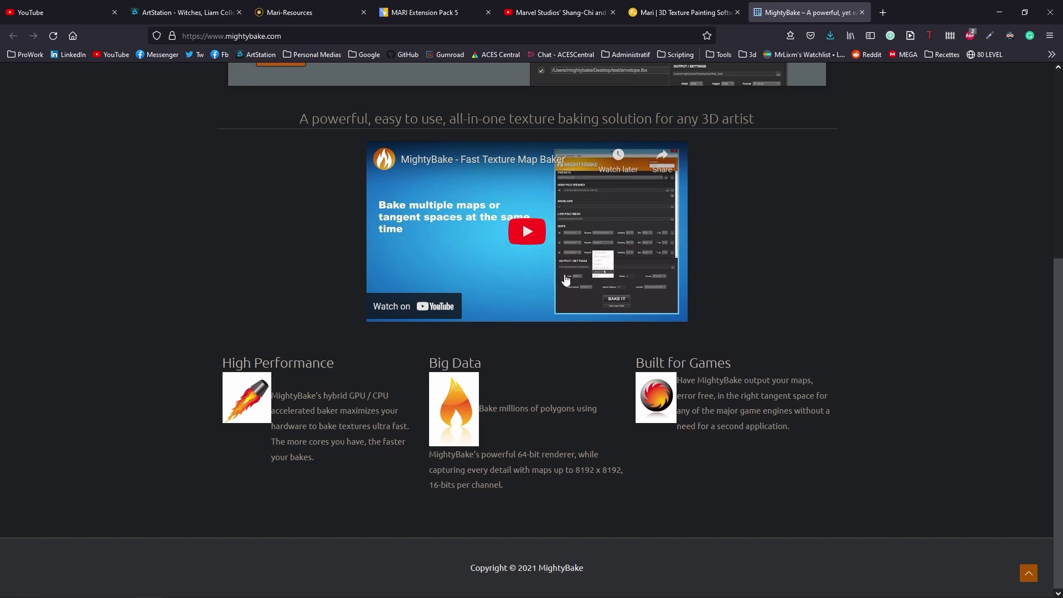
scroll(566, 277, up, 5)
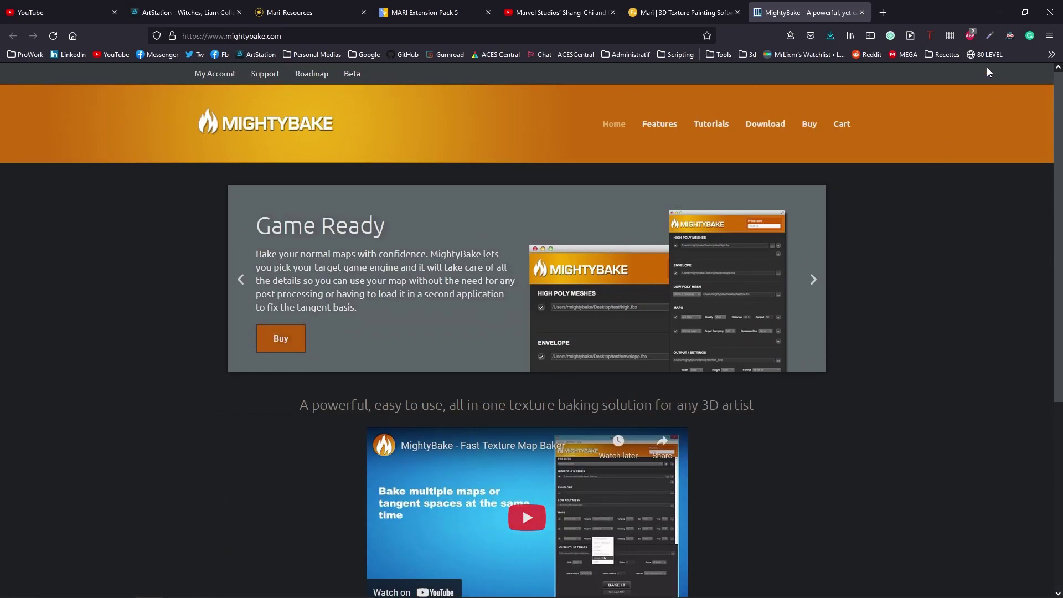
click(1001, 11)
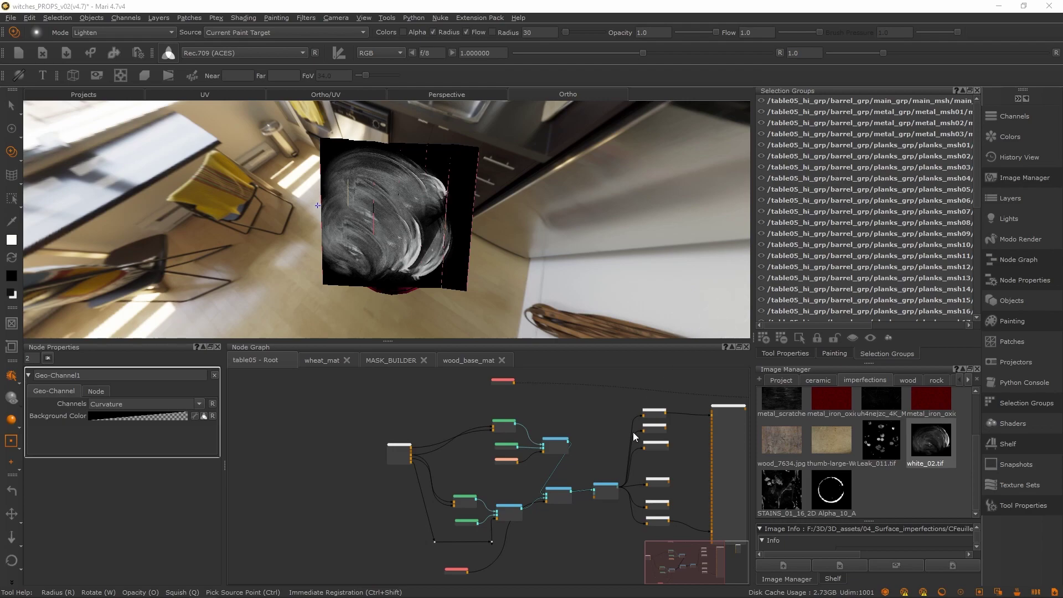
Orbit to a side view of the table and display the Arnold Standard Surface shader in the viewer
scroll(667, 422, up, 3)
scroll(661, 435, down, 3)
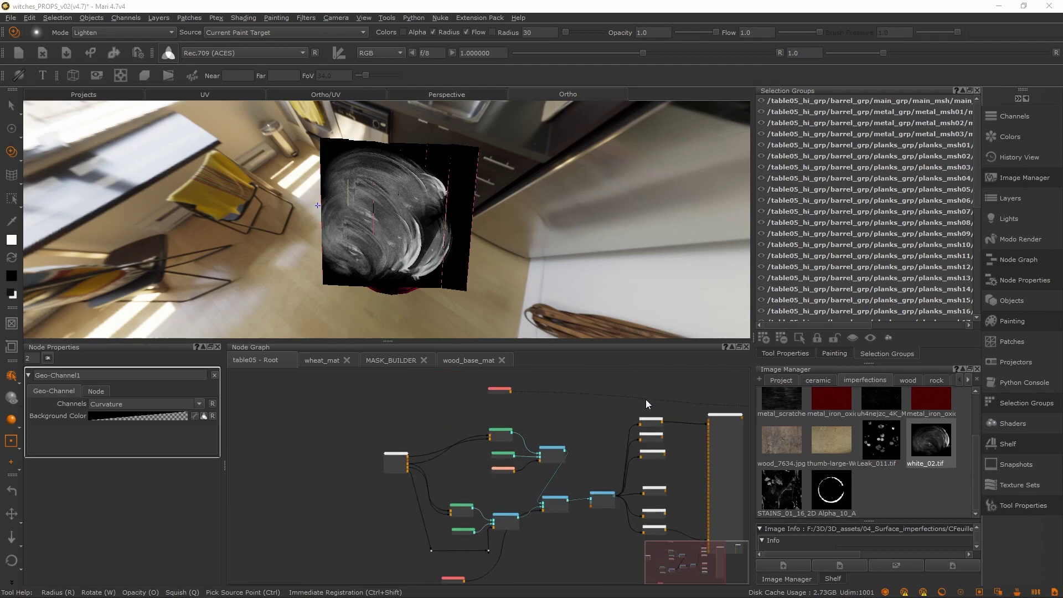
scroll(662, 432, up, 3)
middle_drag(696, 451, 578, 431)
scroll(667, 435, down, 4)
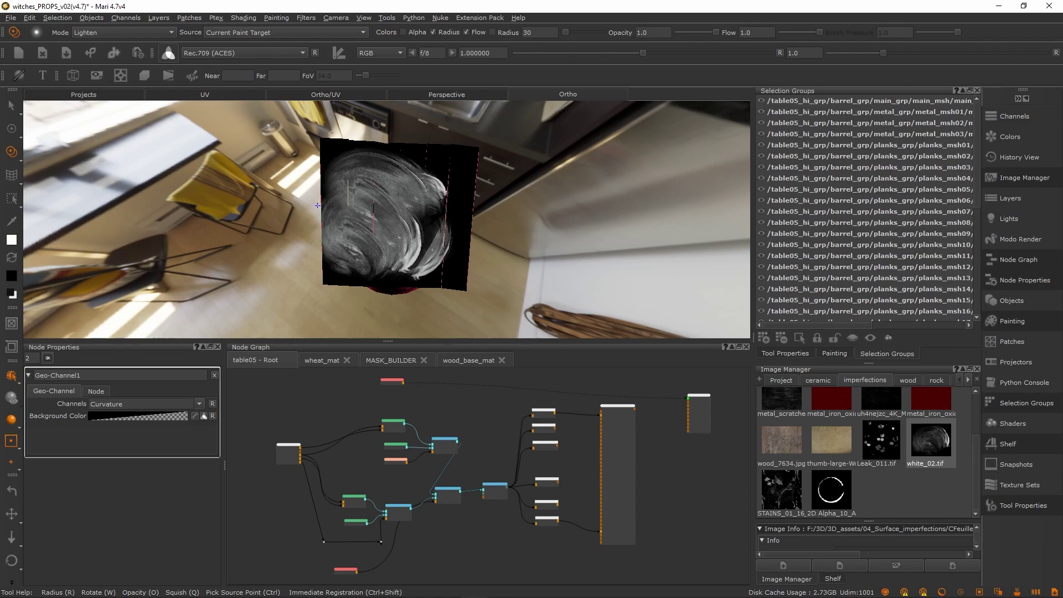
alt+drag(540, 296, 528, 235)
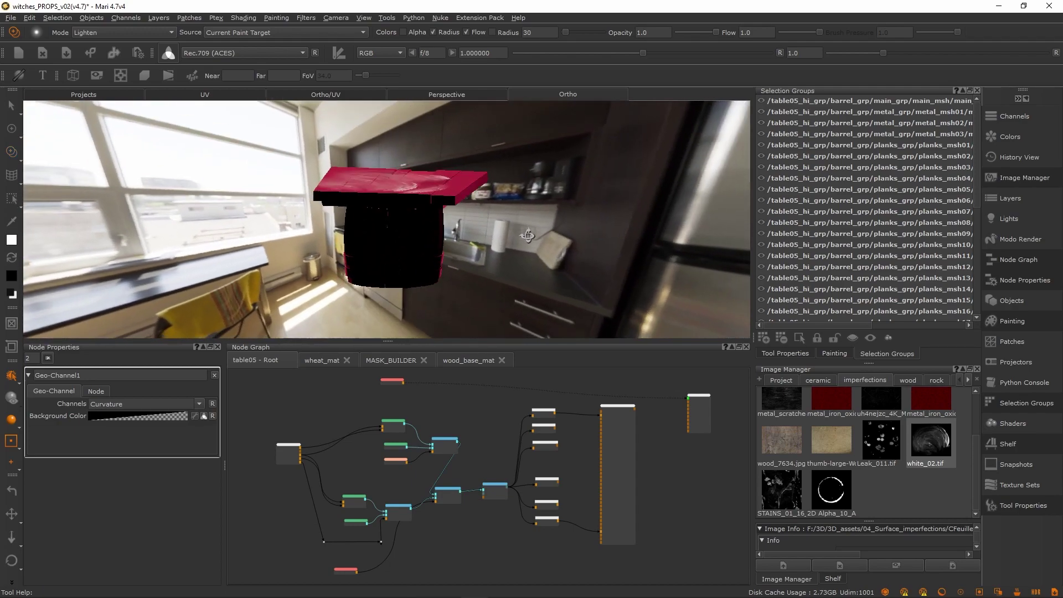
middle_drag(528, 236, 532, 229)
scroll(626, 426, up, 3)
key(1)
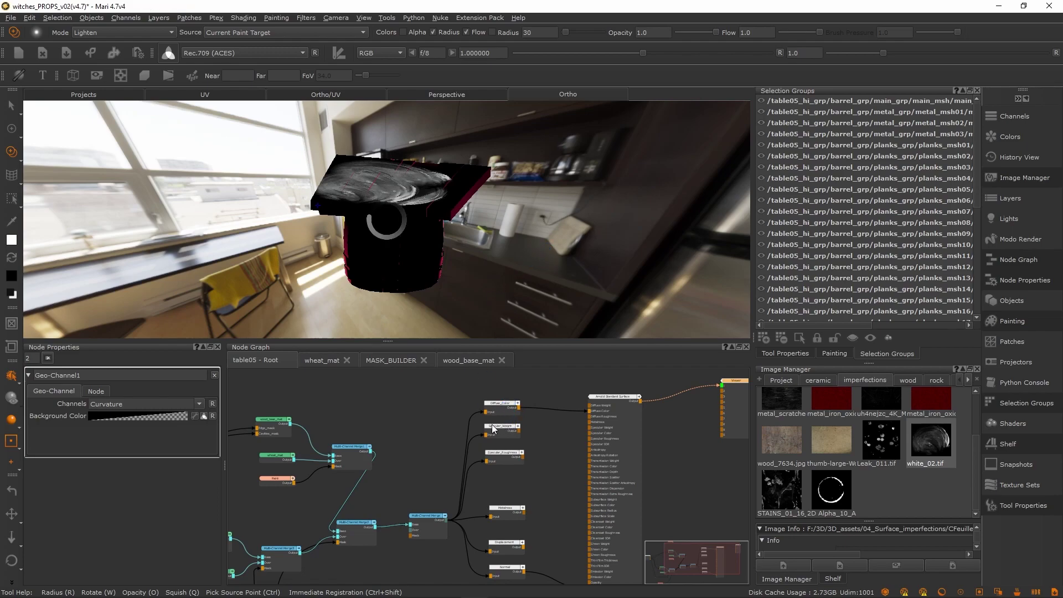
Move the Diffuse_Color node away from Specular_Weight and reposition the Arnold Standard Surface node to tidy the output section
click(538, 416)
drag(536, 416, 537, 406)
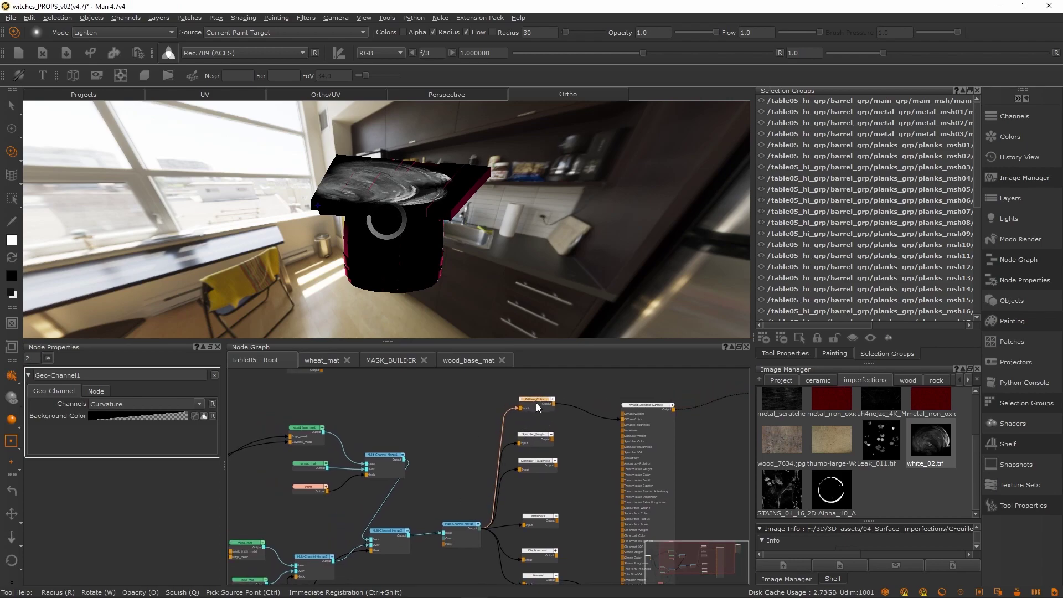
middle_drag(427, 436, 622, 427)
scroll(465, 497, up, 6)
mouse_move(566, 450)
mouse_down()
mouse_move(544, 496)
mouse_move(558, 467)
mouse_up()
mouse_move(521, 428)
middle_down()
mouse_move(482, 492)
mouse_move(520, 518)
middle_up()
drag(535, 401, 501, 399)
middle_drag(673, 409, 444, 460)
scroll(444, 460, down, 4)
middle_drag(523, 443, 330, 430)
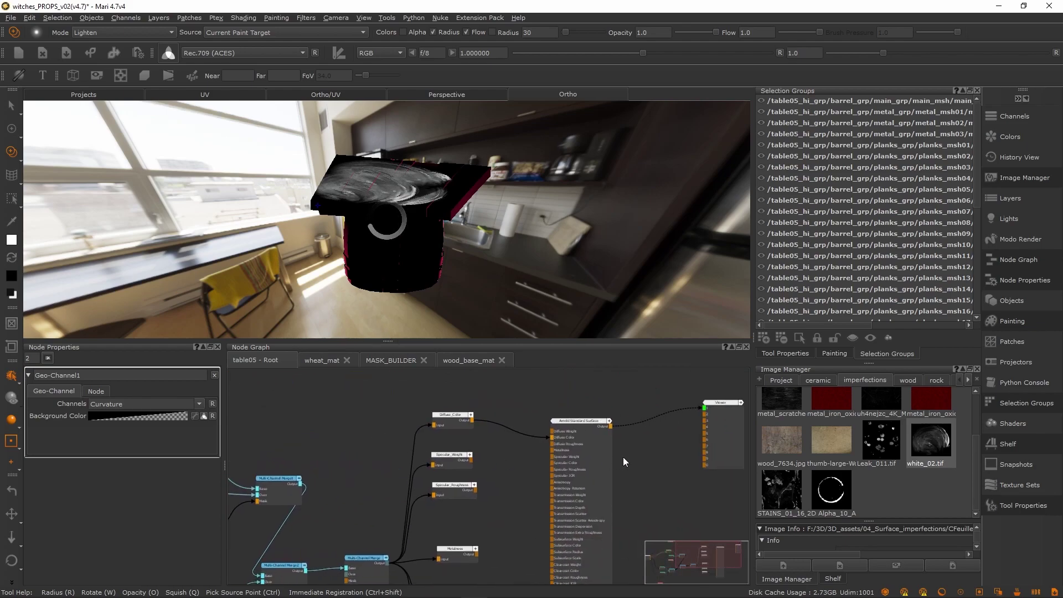
click(594, 444)
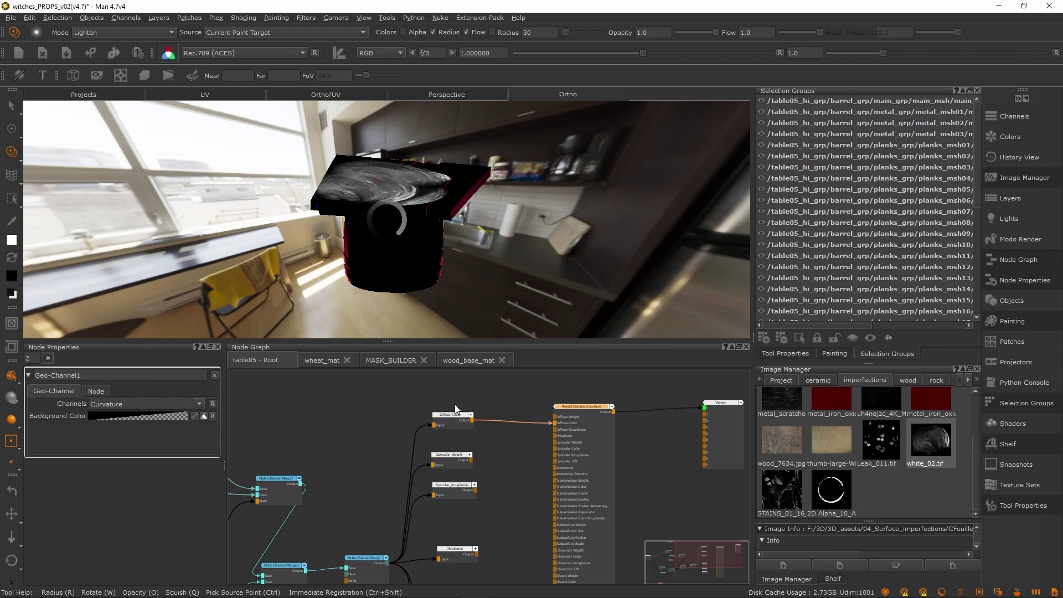
Inspect the shaded barrel's metal band and wooden planks up close
alt+right_drag(310, 236, 439, 235)
alt+drag(439, 235, 408, 244)
middle_drag(408, 244, 448, 224)
mouse_move(449, 224)
alt+right_down()
mouse_move(493, 256)
mouse_move(470, 247)
alt+right_up()
alt+right_drag(494, 293, 457, 251)
alt+drag(458, 250, 472, 268)
alt+right_drag(499, 247, 587, 273)
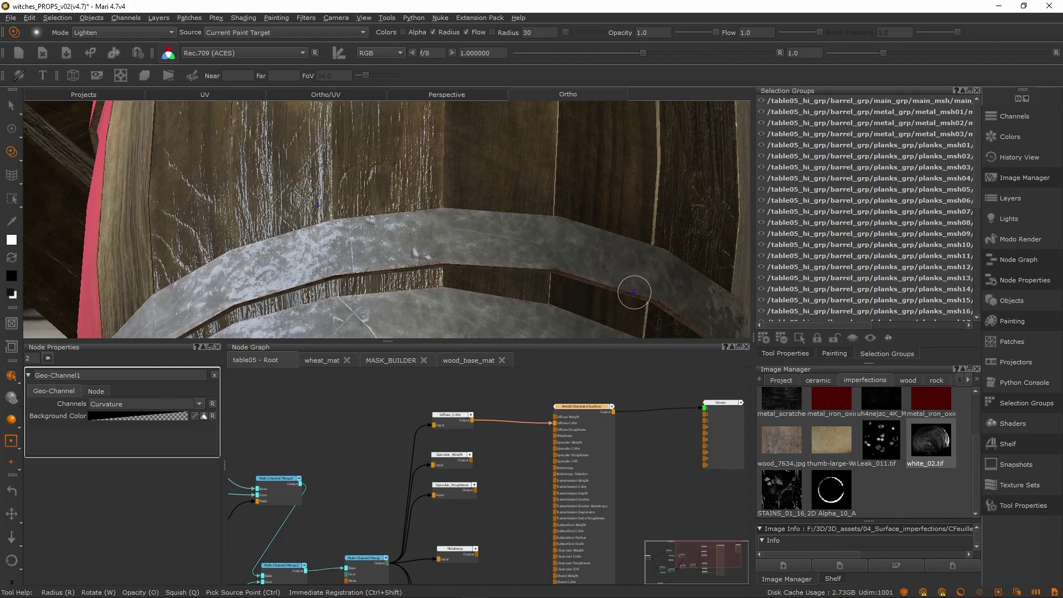
Examine the tabletop edge and the peeling paint on the barrel planks from several angles
alt+right_drag(446, 251, 415, 226)
alt+drag(415, 226, 448, 311)
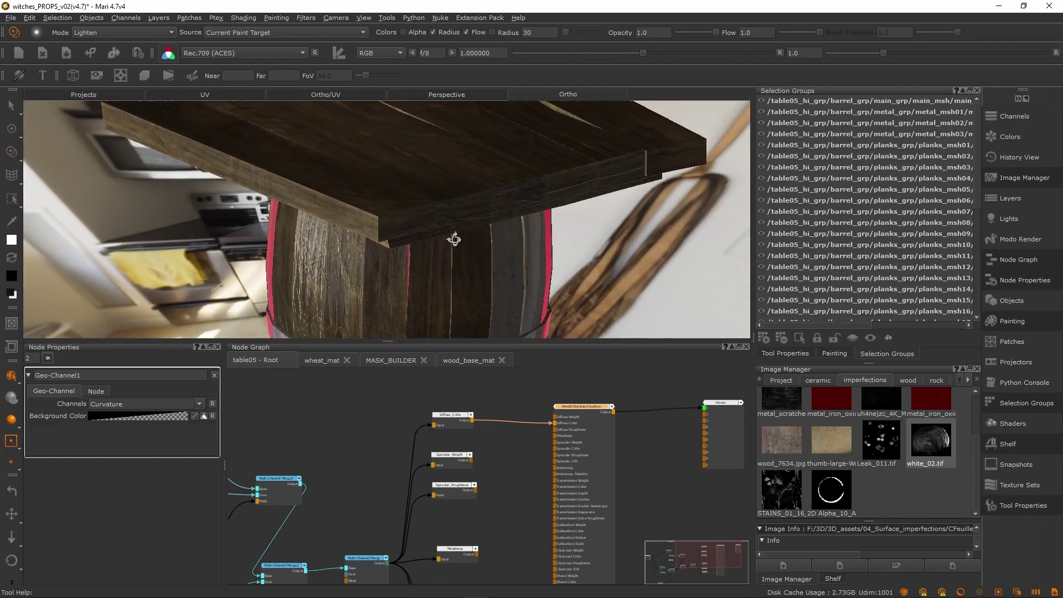
alt+drag(451, 240, 441, 225)
mouse_move(442, 226)
alt+right_down()
mouse_move(475, 258)
mouse_move(665, 299)
alt+right_up()
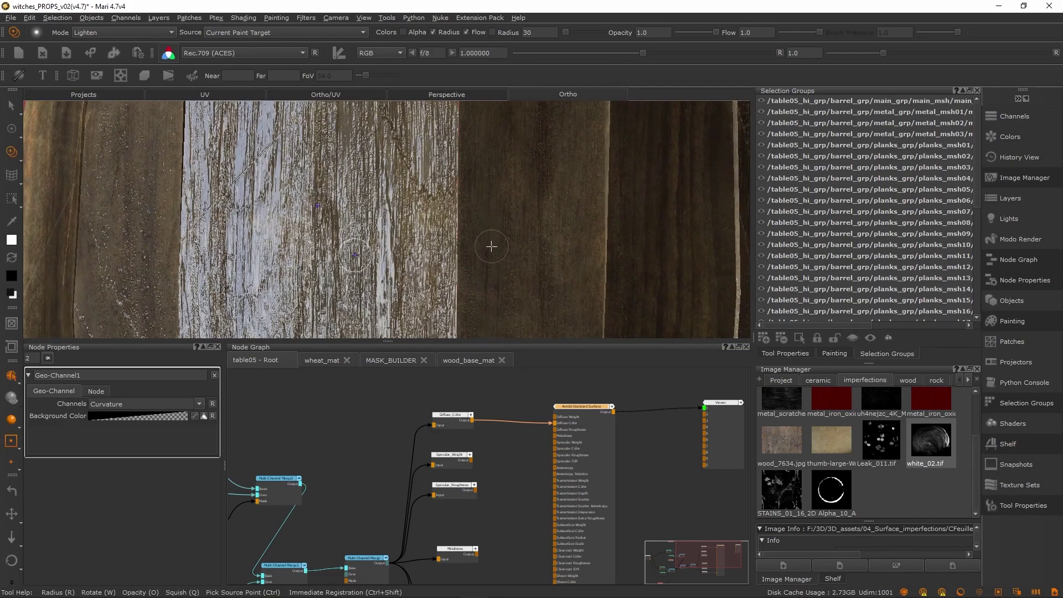
alt+middle_drag(491, 247, 565, 255)
alt+right_drag(515, 235, 510, 237)
alt+middle_drag(557, 332, 558, 260)
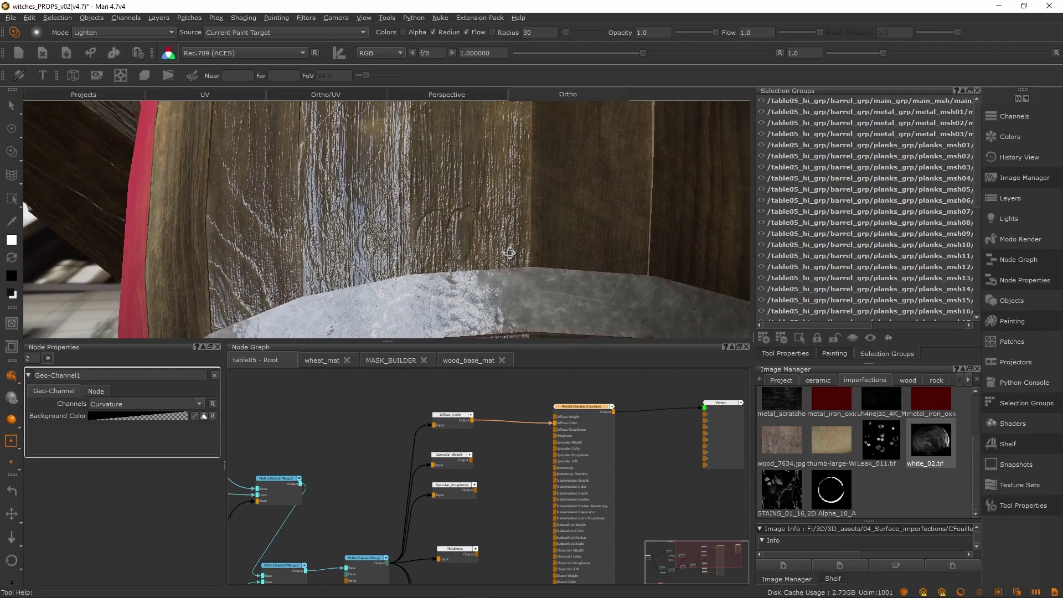
alt+right_drag(533, 257, 479, 247)
alt+middle_drag(480, 247, 480, 272)
alt+drag(479, 249, 442, 247)
mouse_move(442, 247)
middle_down()
mouse_move(498, 266)
mouse_move(487, 290)
mouse_move(497, 238)
middle_up()
alt+drag(480, 267, 499, 249)
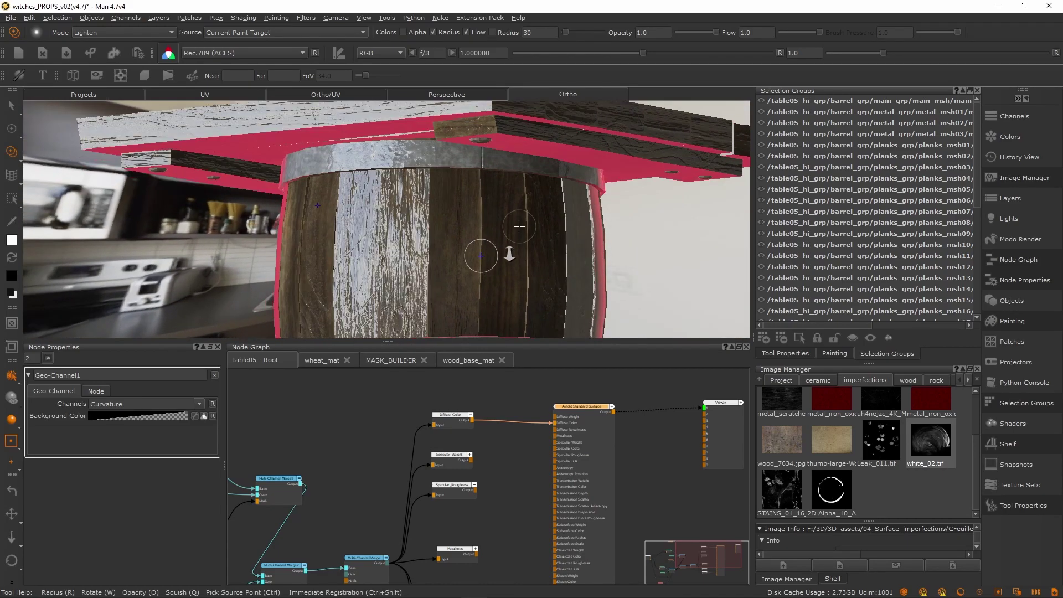
alt+right_drag(498, 249, 534, 261)
Display the Normal node's output in the viewer
middle_drag(491, 571, 500, 451)
click(465, 506)
key(v)
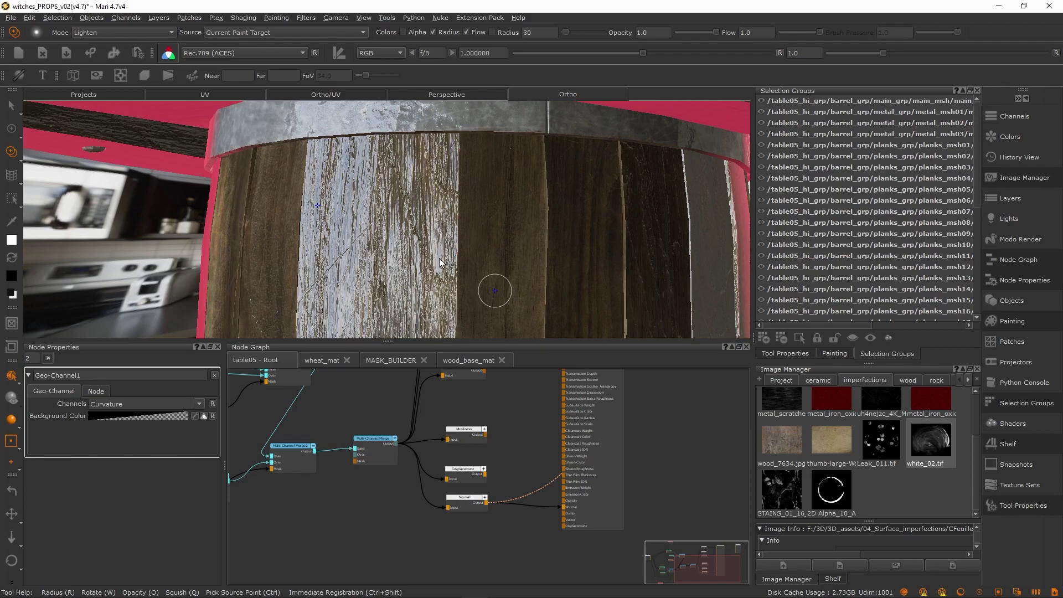
Move the Specular_Roughness node down so it sits midway between the Specular_Weight and Metalness nodes
middle_drag(502, 414, 507, 479)
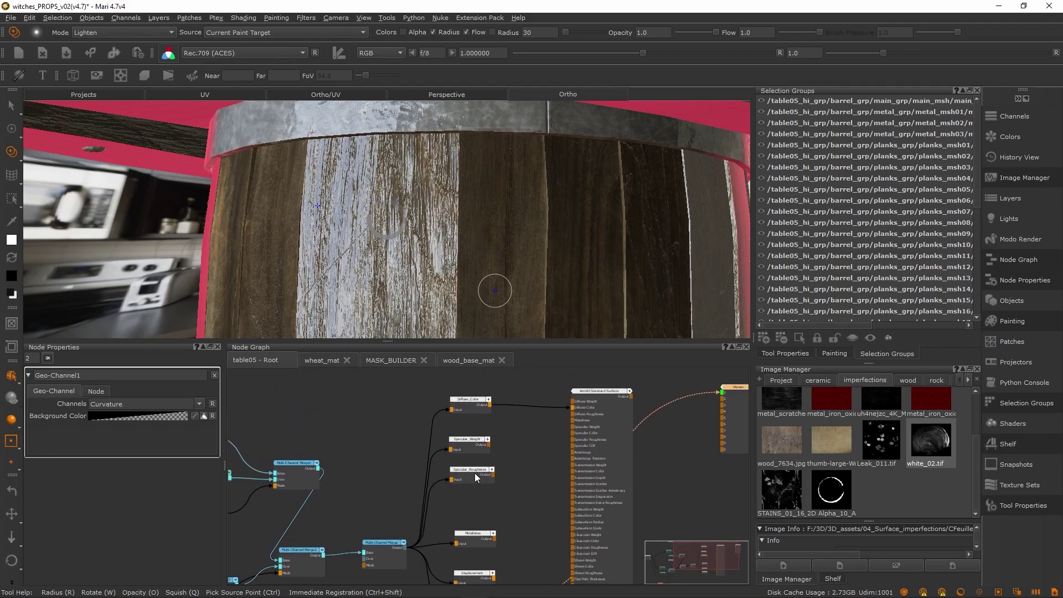
mouse_move(477, 477)
mouse_down()
mouse_move(493, 491)
mouse_move(474, 485)
mouse_up()
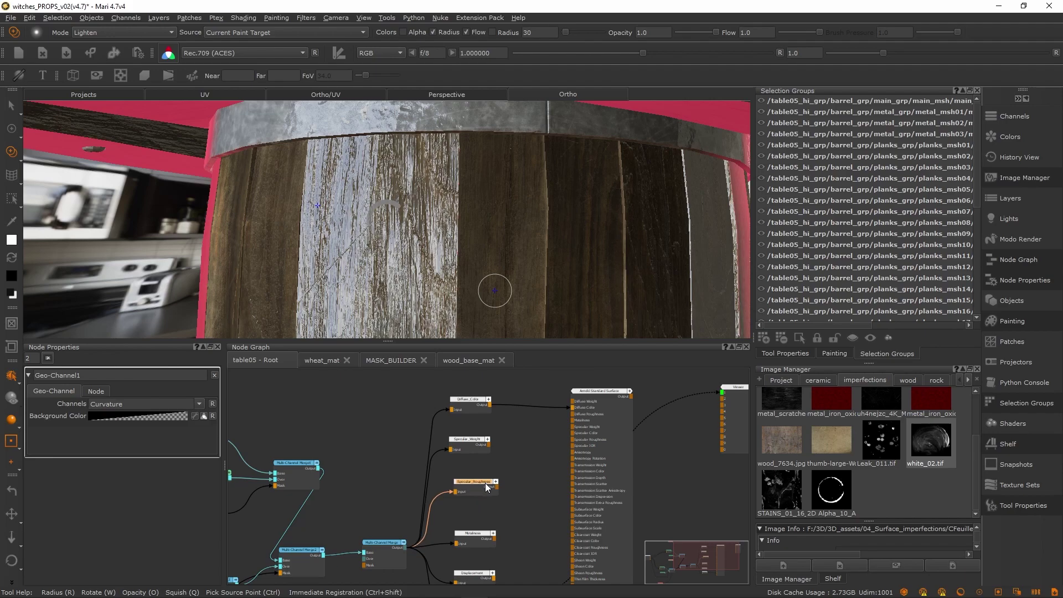
key(1)
Inspect the Normal output on the tabletop and the barrel planks from several angles
alt+right_drag(611, 241, 557, 249)
alt+drag(557, 249, 513, 290)
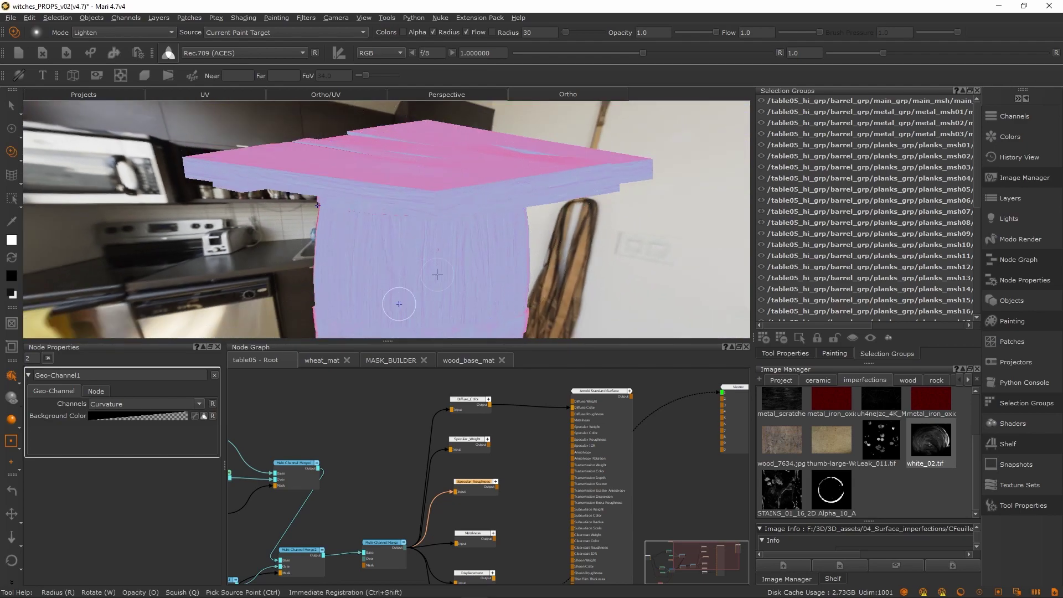
alt+right_drag(515, 302, 477, 254)
alt+drag(476, 254, 482, 205)
alt+right_drag(482, 205, 569, 281)
alt+drag(569, 280, 475, 292)
Display the Specular_Roughness output in the viewer and examine it on the barrel, tabletop and metal bands
key(1)
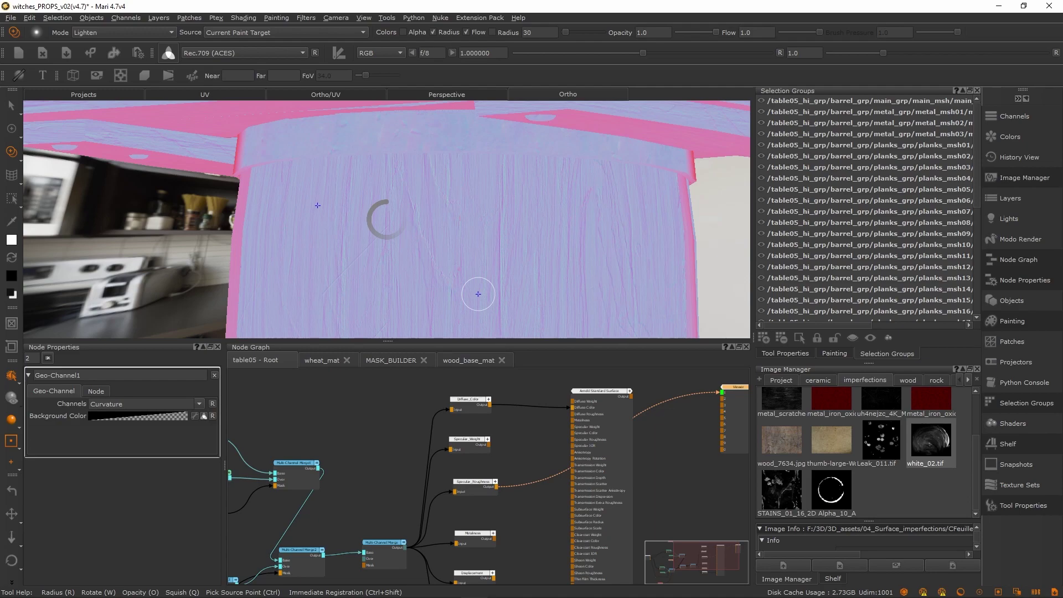
alt+right_drag(560, 171, 480, 181)
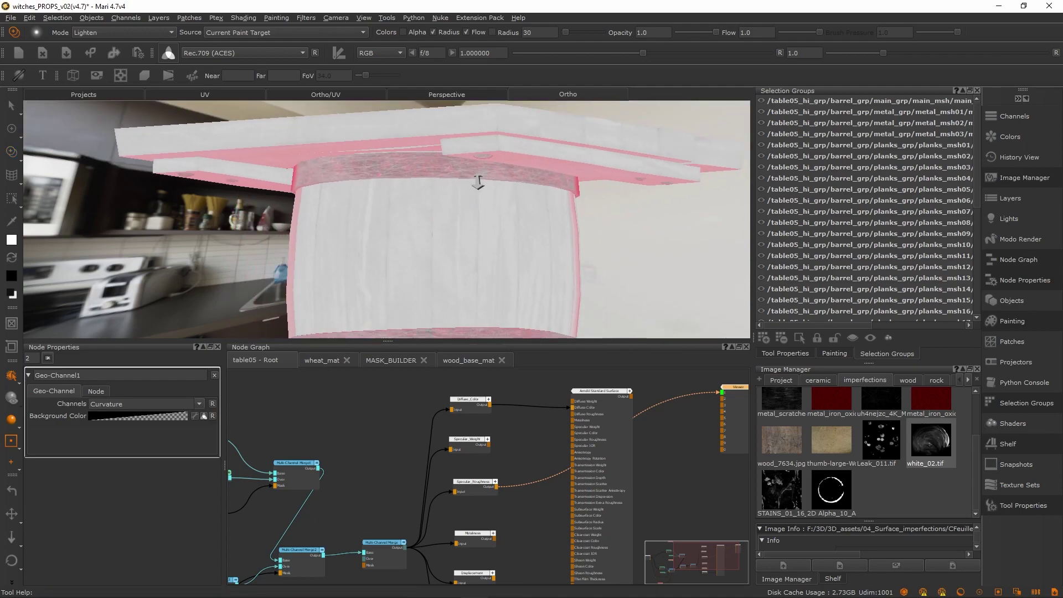
alt+drag(479, 181, 465, 208)
middle_drag(465, 209, 634, 178)
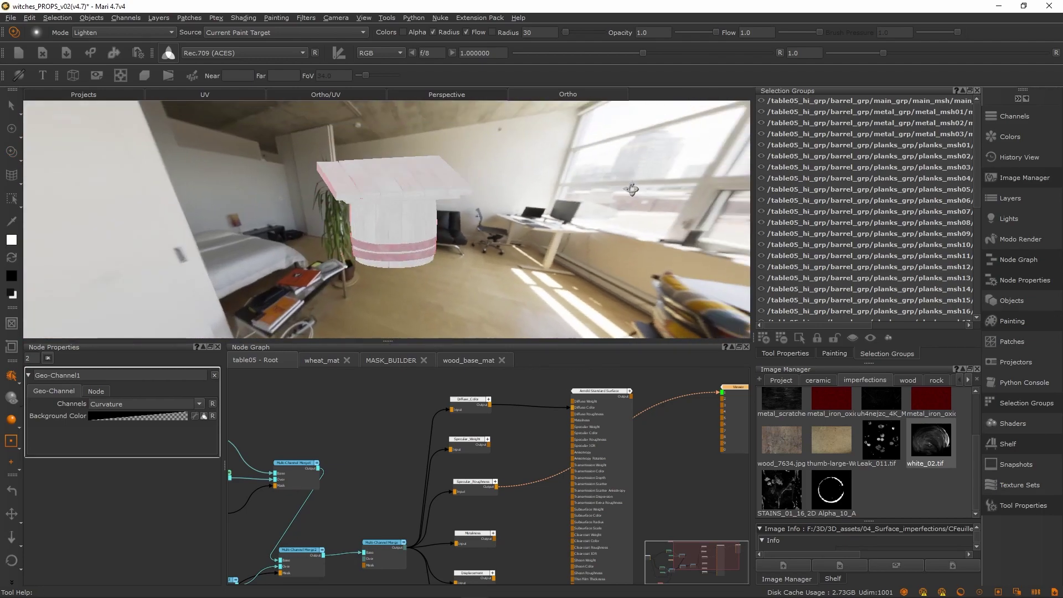
middle_drag(482, 202, 422, 235)
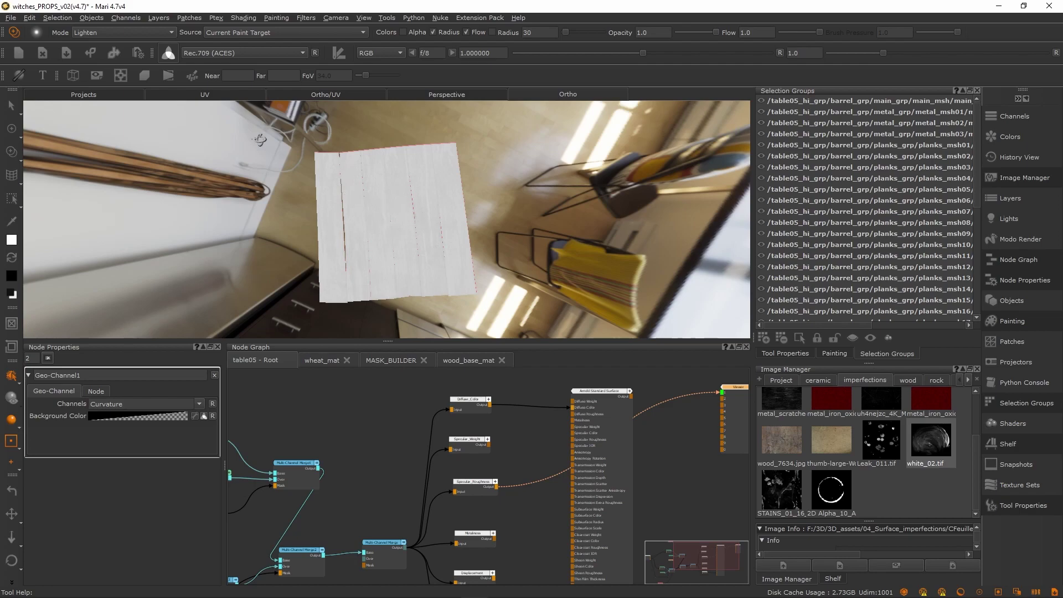
key(c)
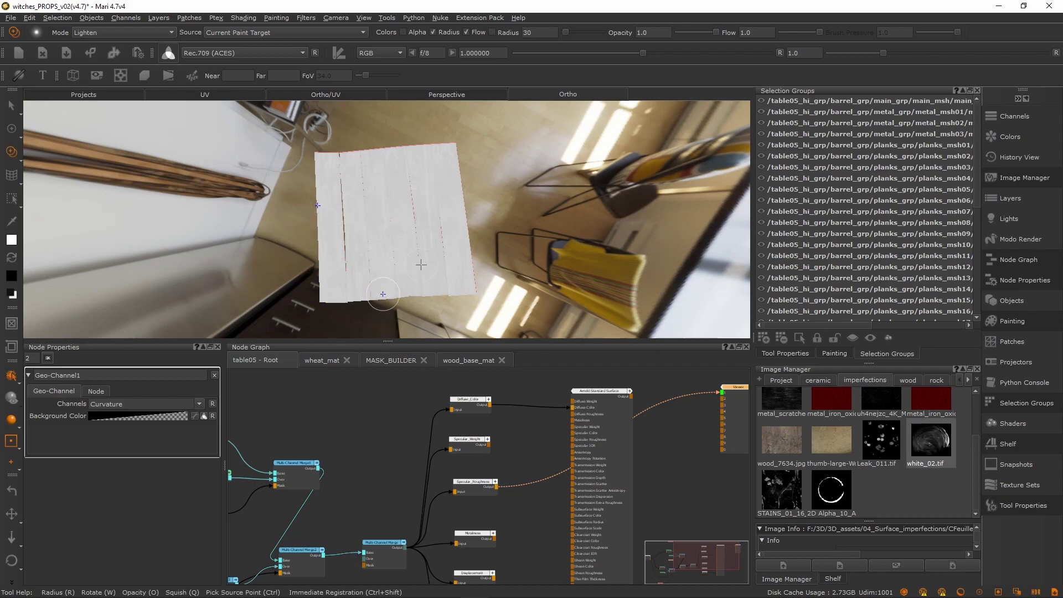
alt+drag(389, 308, 431, 247)
alt+right_drag(370, 213, 447, 236)
Display the Arnold Standard Surface shader's output in the viewer again
click(610, 415)
key(1)
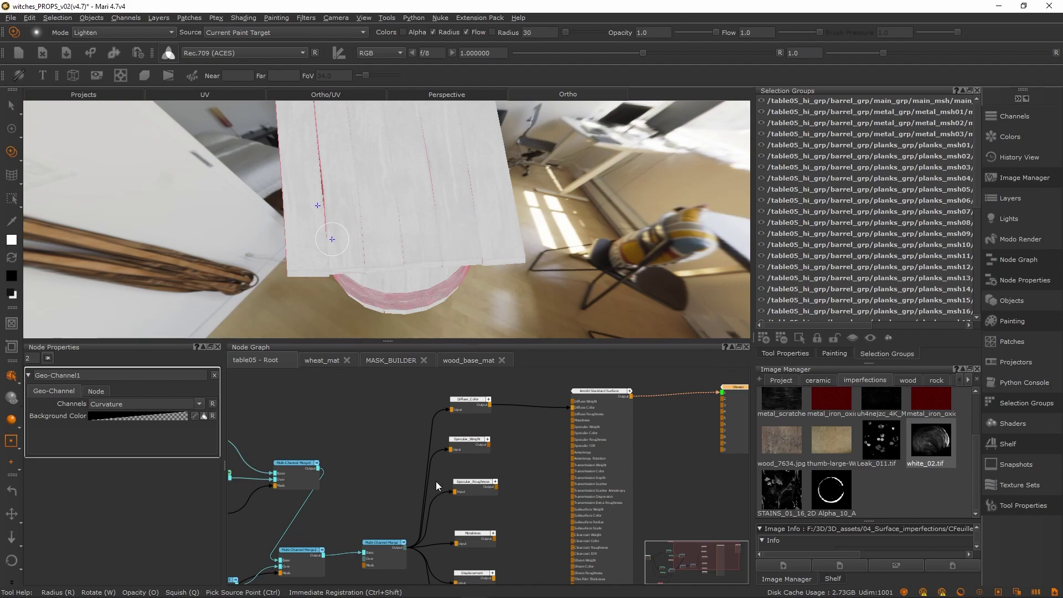
scroll(507, 453, down, 1)
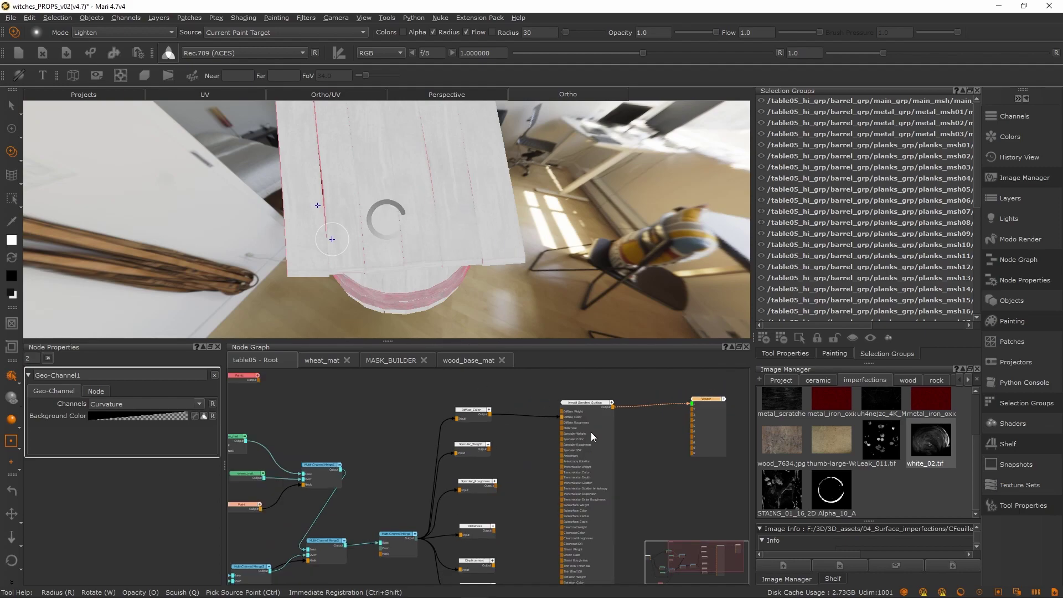
scroll(473, 468, down, 1)
middle_drag(473, 468, 577, 472)
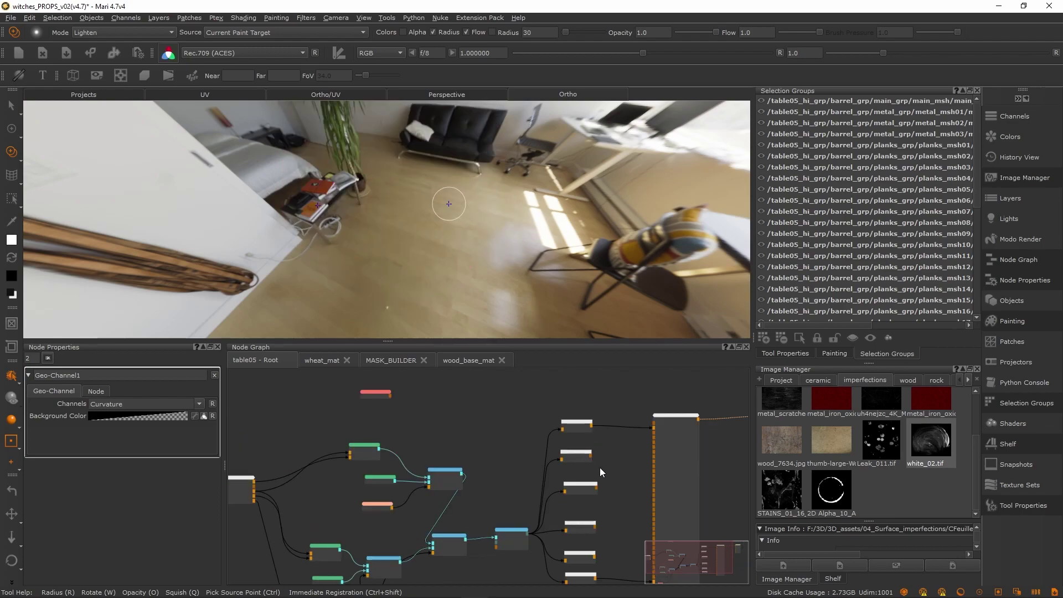
Adjust the positions of the Specular_Weight and Specular_Roughness nodes to even out the column of channel outputs
scroll(562, 456, up, 3)
drag(536, 477, 518, 474)
drag(524, 523, 518, 533)
click(541, 506)
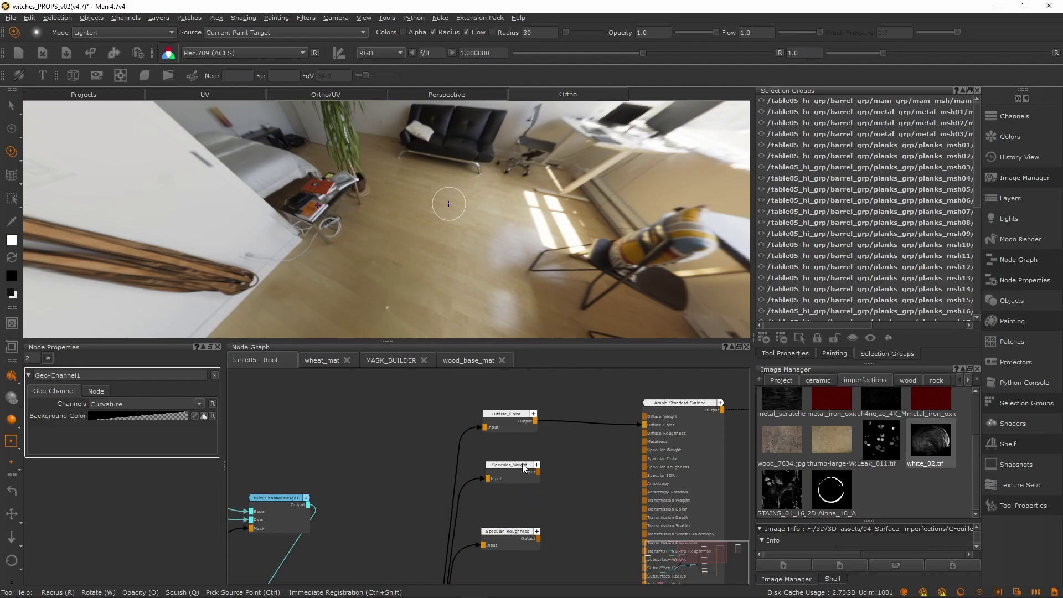
drag(435, 397, 557, 450)
drag(471, 453, 557, 519)
middle_drag(557, 518, 578, 452)
mouse_move(542, 473)
mouse_down()
mouse_move(549, 492)
mouse_move(553, 475)
mouse_up()
click(600, 458)
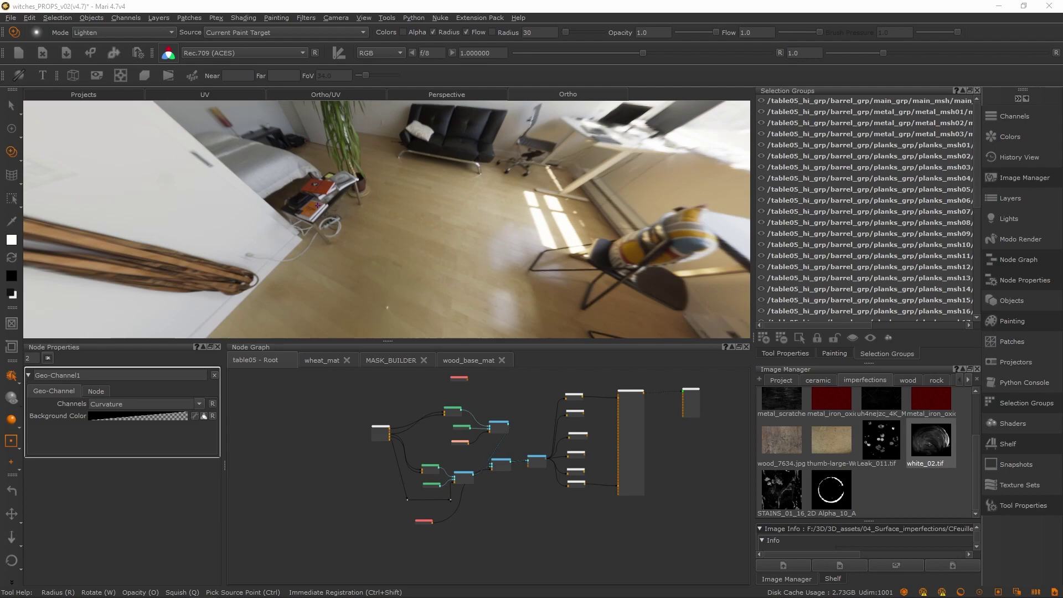
Reposition the Displacement node so it lines up above the Normal node
scroll(571, 487, up, 5)
click(593, 490)
middle_drag(622, 454, 627, 496)
click(590, 456)
scroll(590, 454, up, 3)
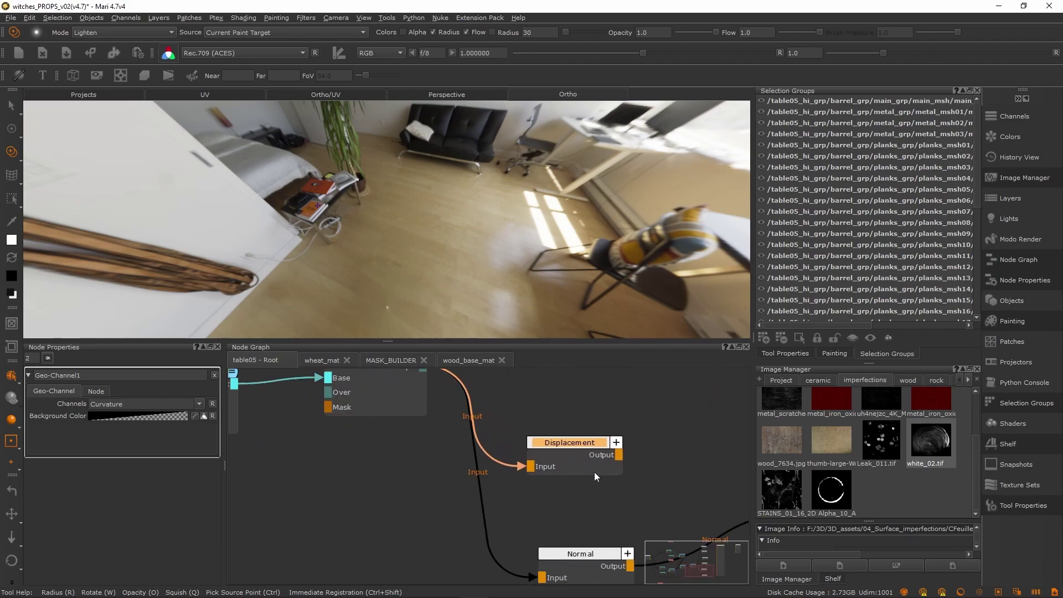
drag(590, 467, 603, 451)
scroll(595, 450, down, 4)
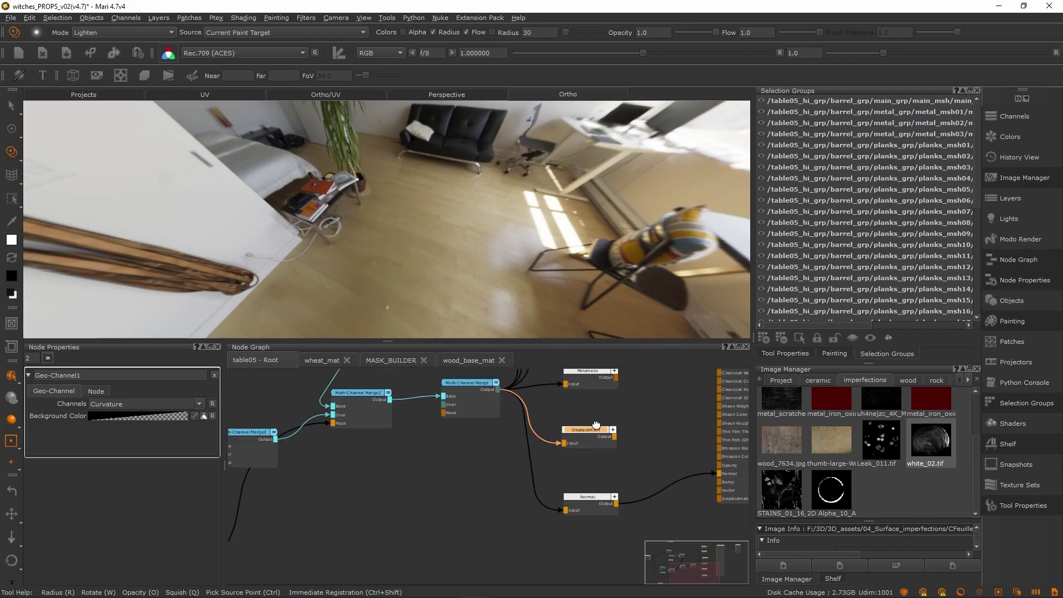
middle_drag(596, 426, 596, 474)
scroll(588, 524, up, 2)
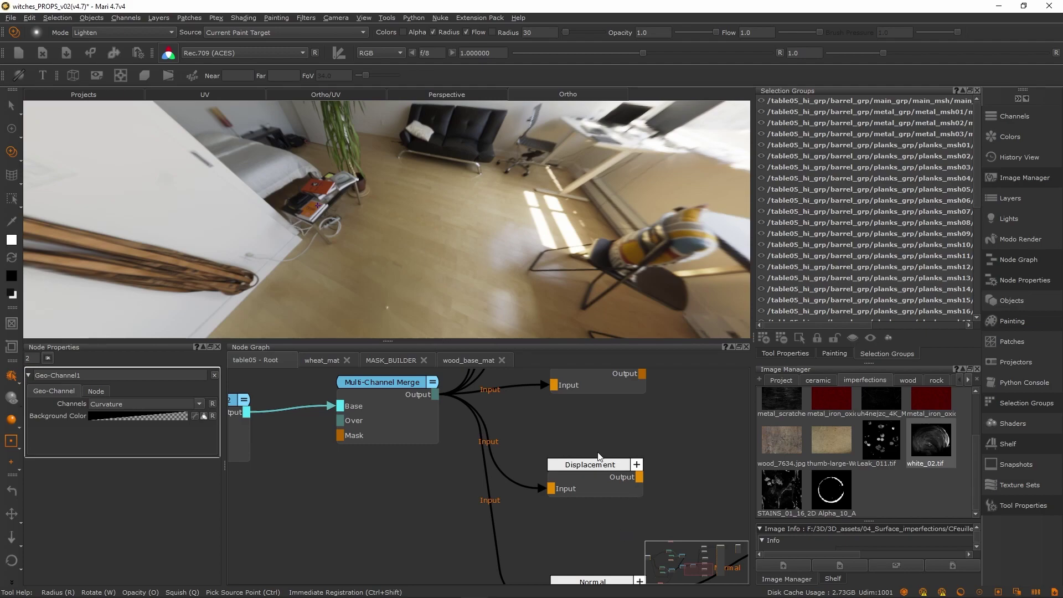
scroll(541, 449, down, 3)
middle_drag(567, 471, 569, 475)
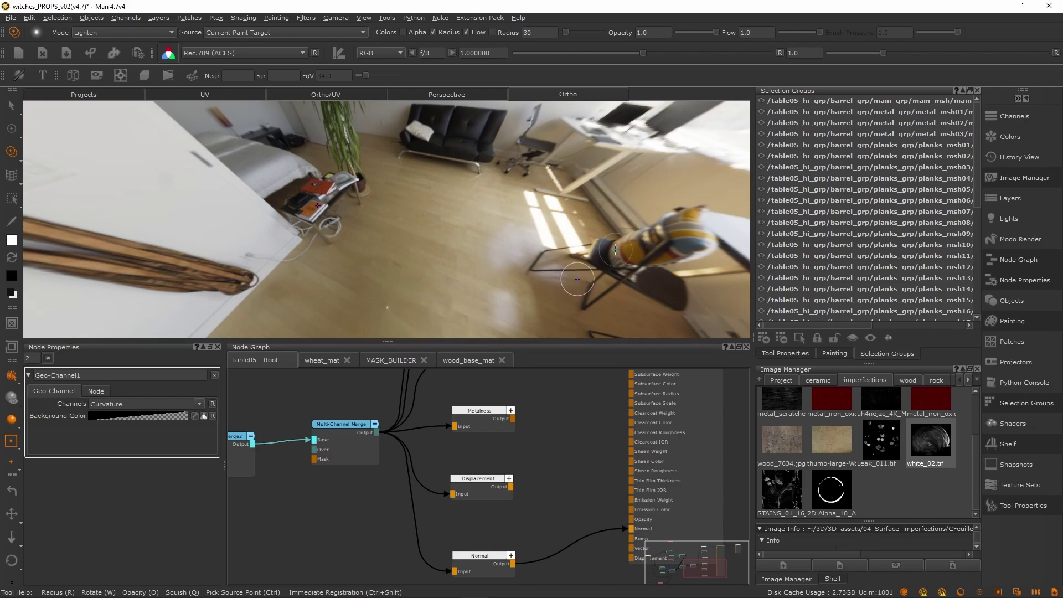
Move the Normal and Displacement nodes down to open a gap below the Metalness node
middle_drag(495, 474, 602, 442)
drag(585, 535, 581, 579)
click(596, 463)
drag(587, 427, 588, 483)
middle_drag(592, 443, 584, 488)
click(584, 492)
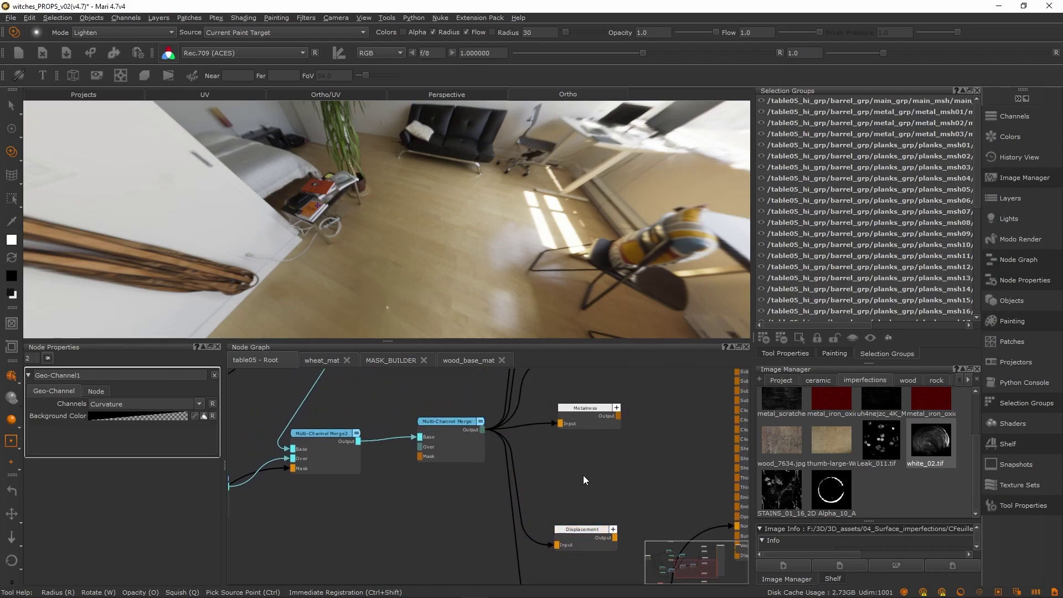
Add a new channel named bump in the gap between the Metalness and Displacement nodes
key(Tab)
text(chan)
key(Down)
key(Return)
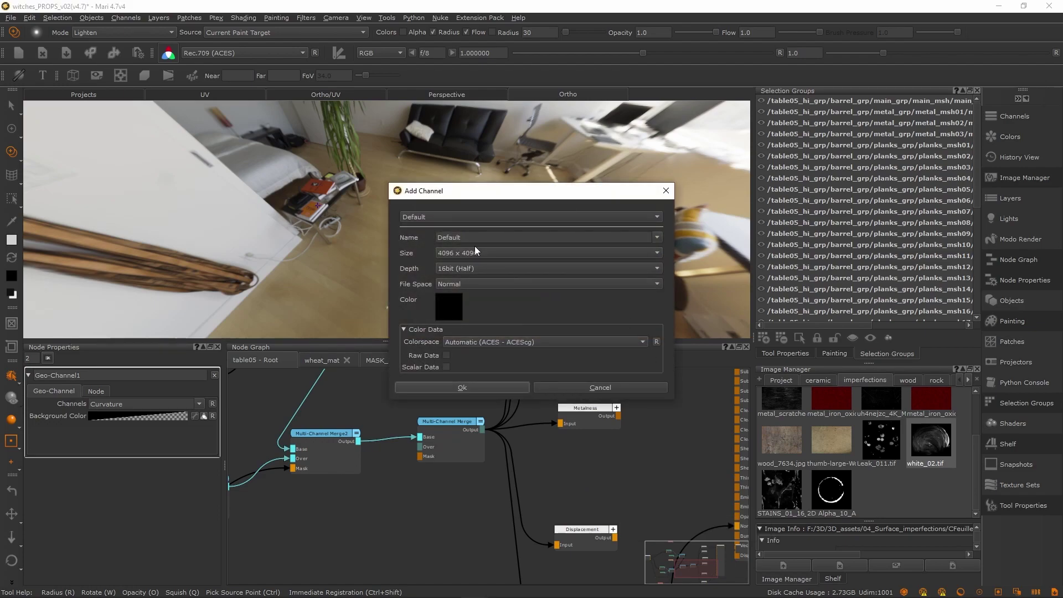
double_click(471, 238)
text(bump)
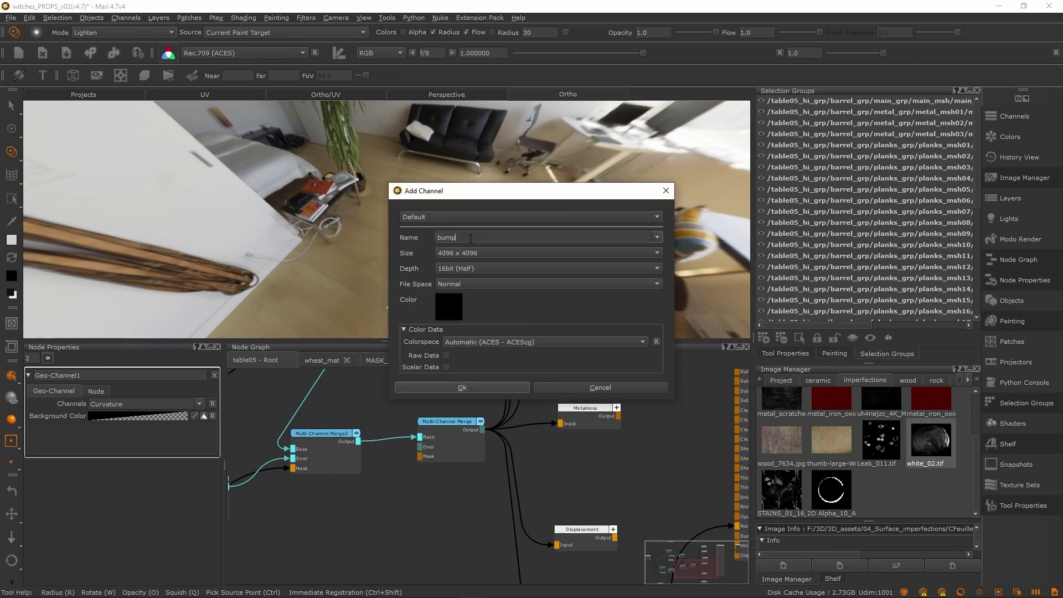
key(Return)
Connect the Multi-Channel Merge output to the bump channel's input and space out the bump and Displacement nodes
drag(484, 431, 599, 488)
drag(582, 529, 585, 537)
drag(608, 482, 609, 497)
middle_drag(615, 475, 599, 406)
Delete the Normal channel node below Displacement
middle_drag(584, 564, 590, 539)
click(590, 538)
key(Delete)
middle_drag(604, 482, 581, 516)
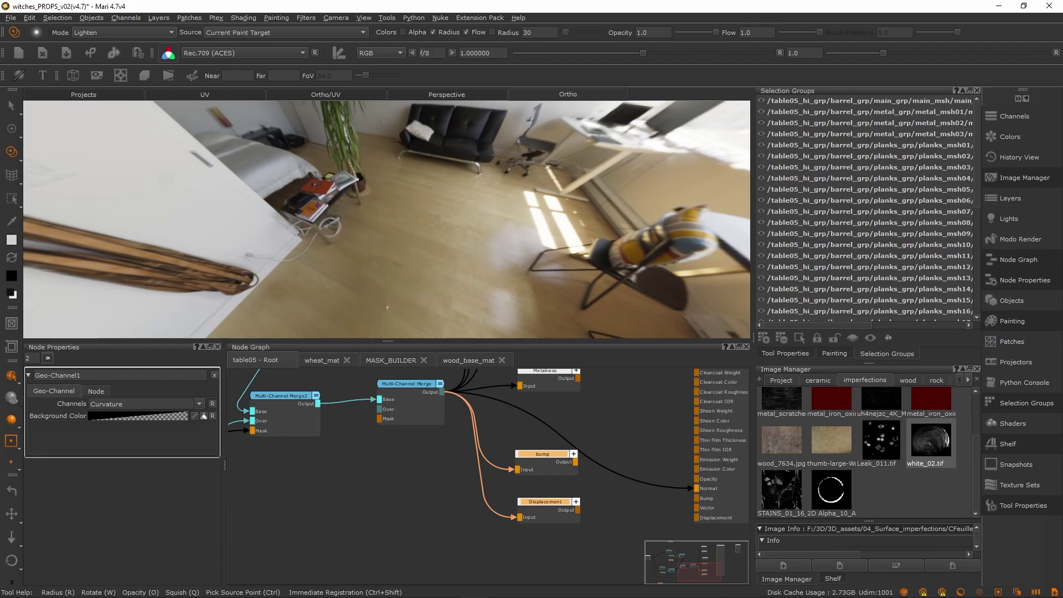
Switch to the web browser and bring up the resource gallery on the Mari-Resources page
mouse_move(239, 593)
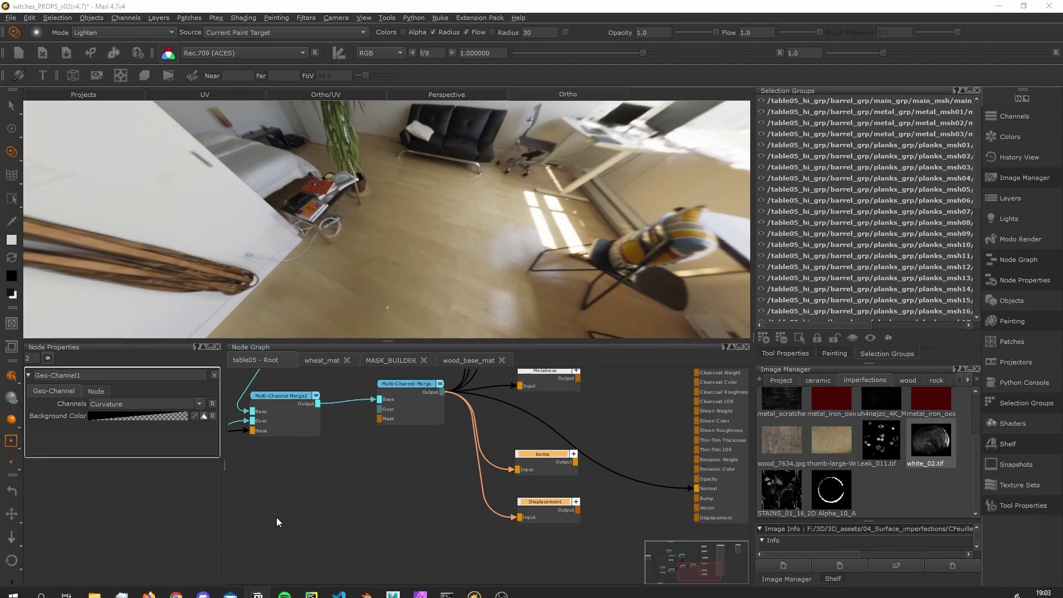
click(149, 587)
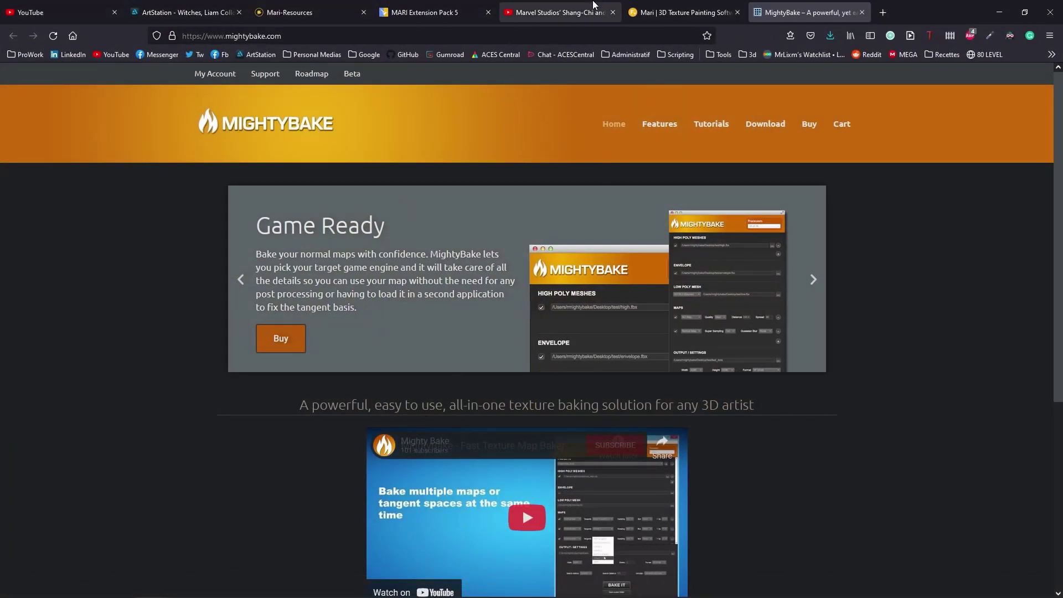
click(552, 12)
click(381, 15)
click(308, 12)
scroll(384, 311, down, 5)
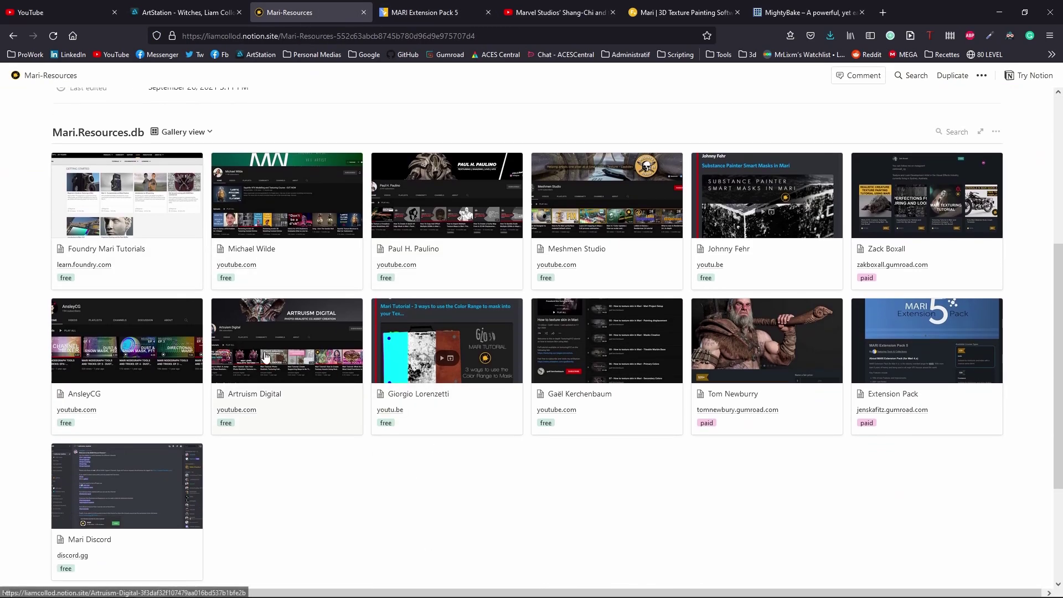
Preview several gallery entries, including Foundry Mari Tutorials, Artruism Digital and individual tutors' free and paid resources, closing each one
click(126, 232)
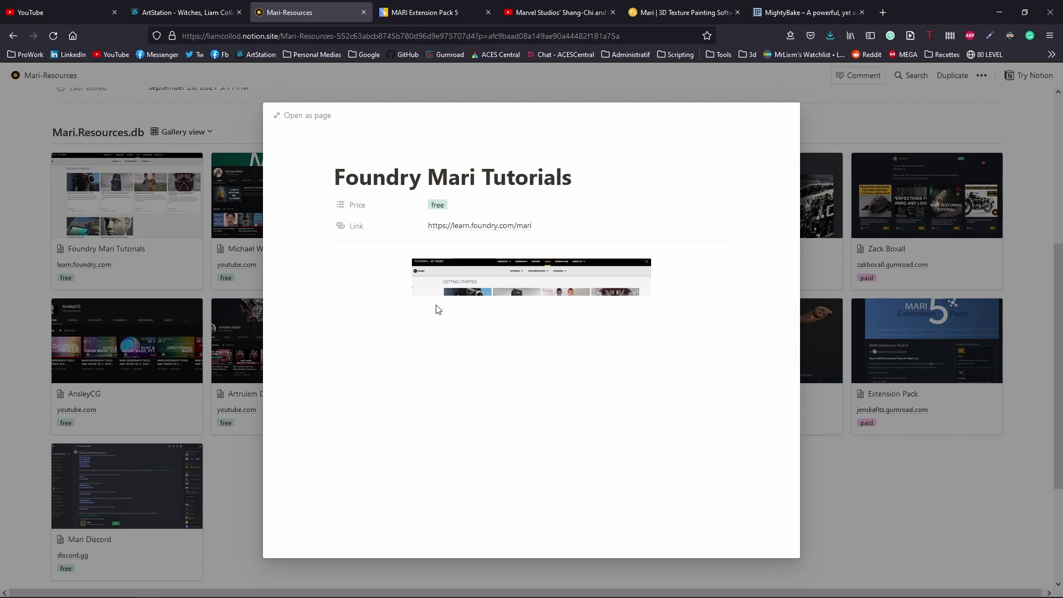
click(212, 321)
click(296, 238)
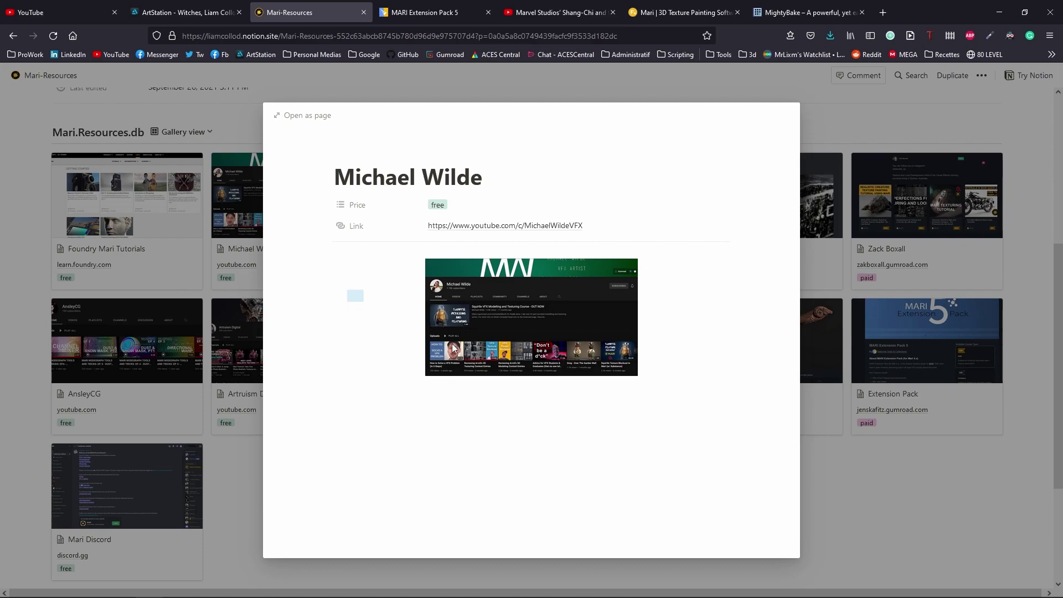
click(825, 465)
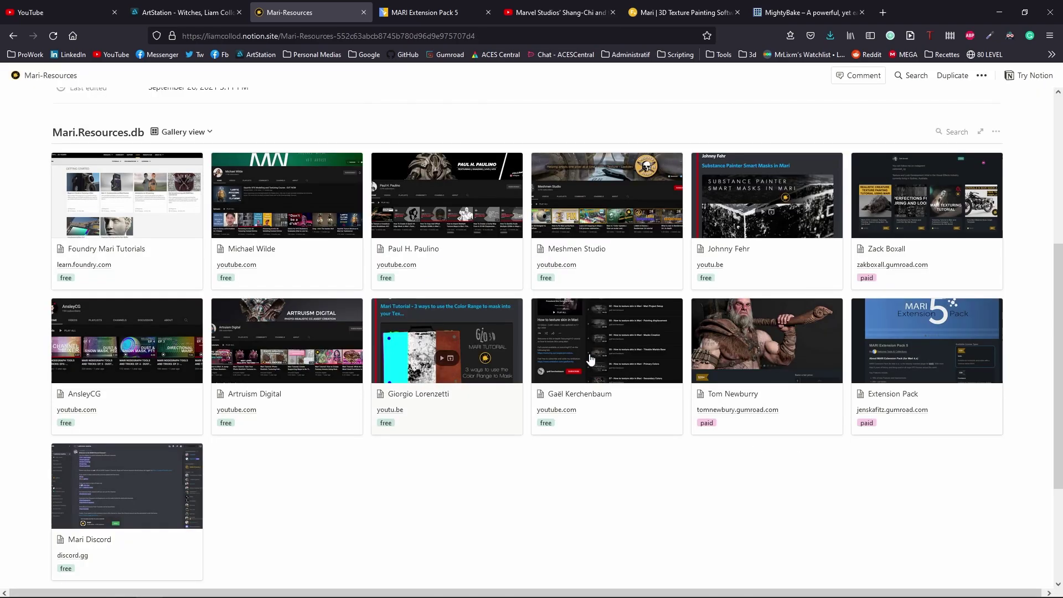
click(904, 227)
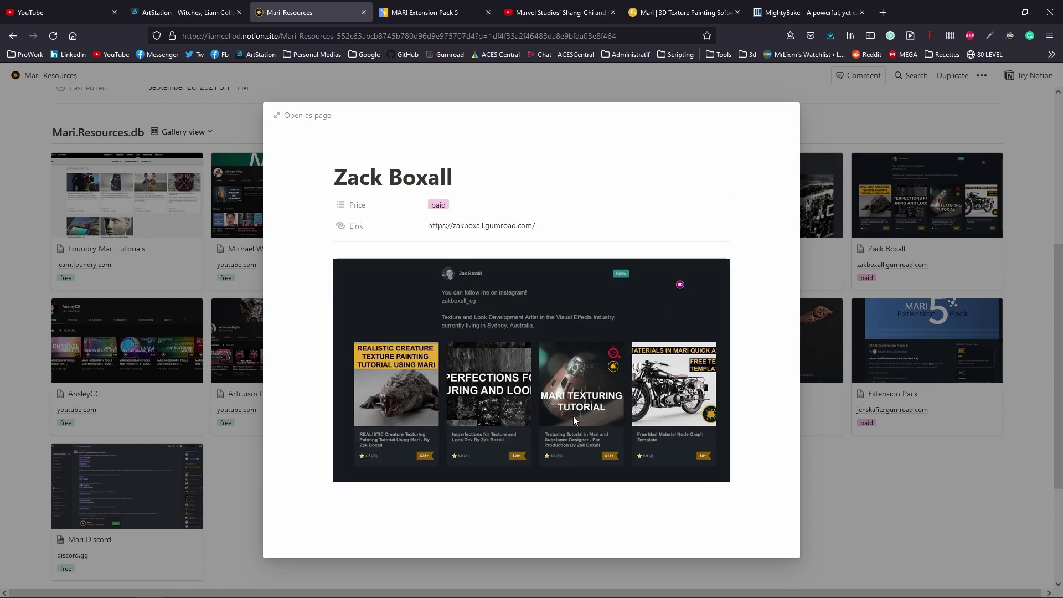
click(896, 427)
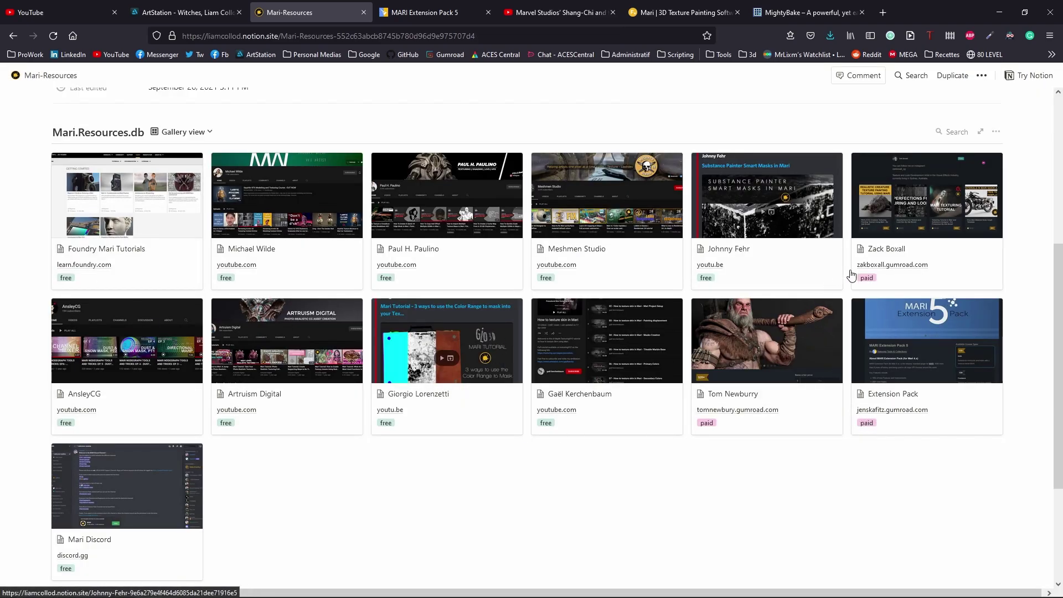
click(311, 381)
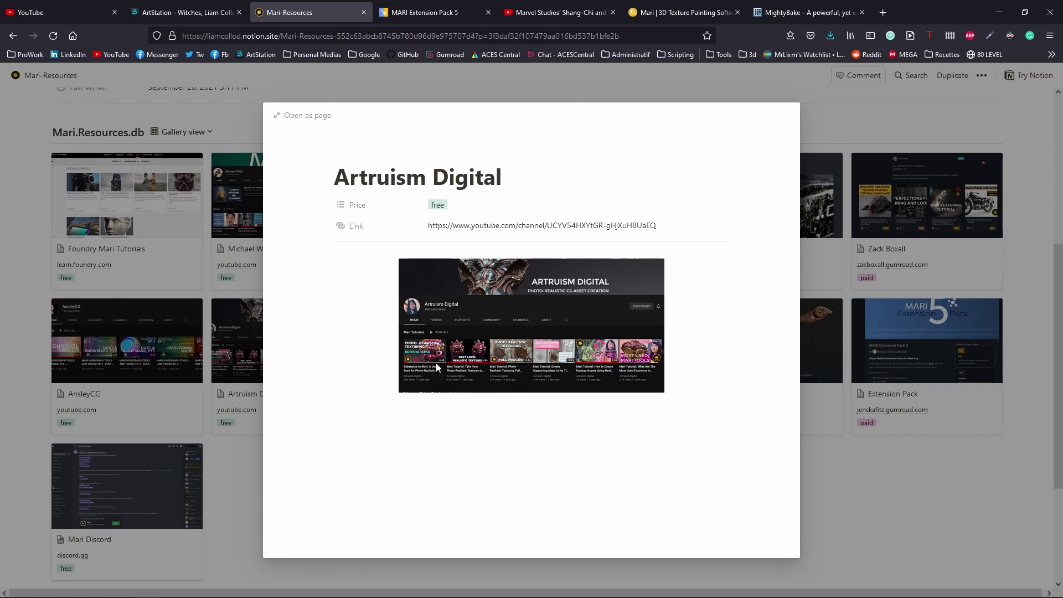
click(257, 449)
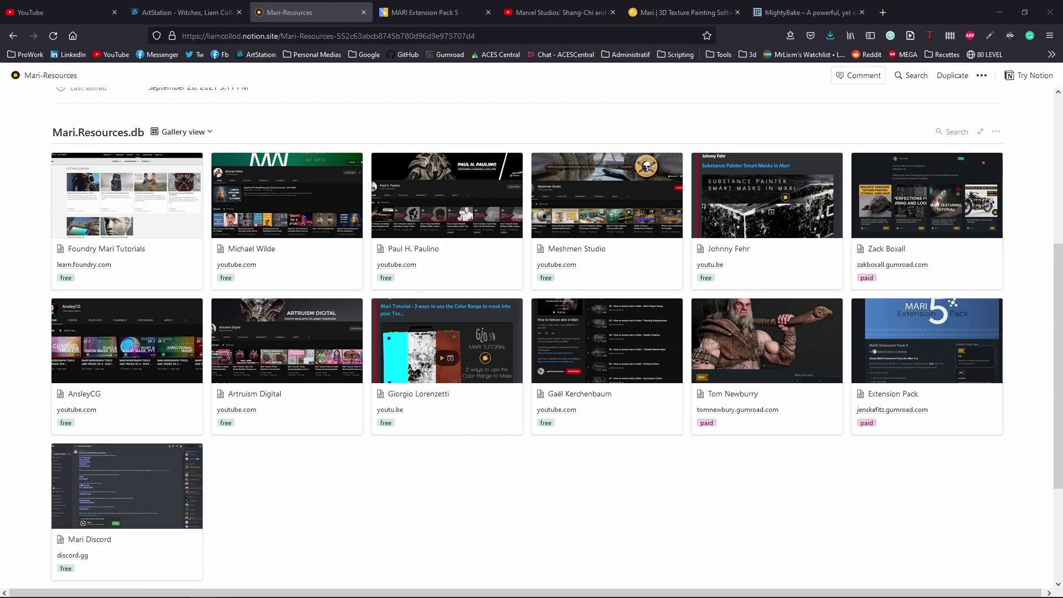
Switch back to Mari and bring up the imperfections images alongside an empty area of the table05 root node graph
click(1000, 12)
scroll(493, 403, down, 3)
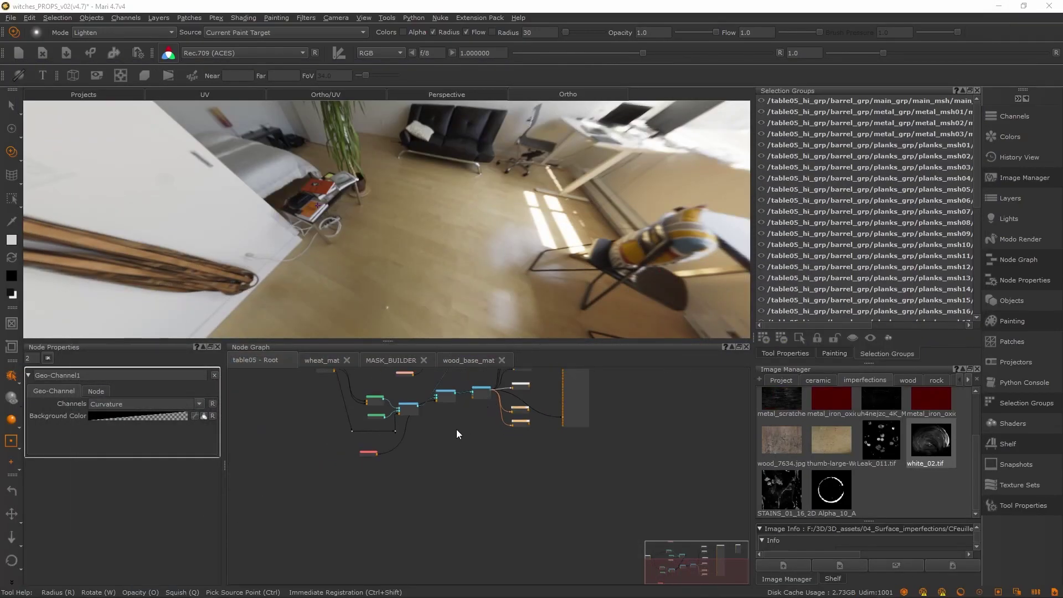
middle_drag(431, 422, 596, 517)
scroll(552, 465, up, 3)
middle_drag(520, 416, 574, 506)
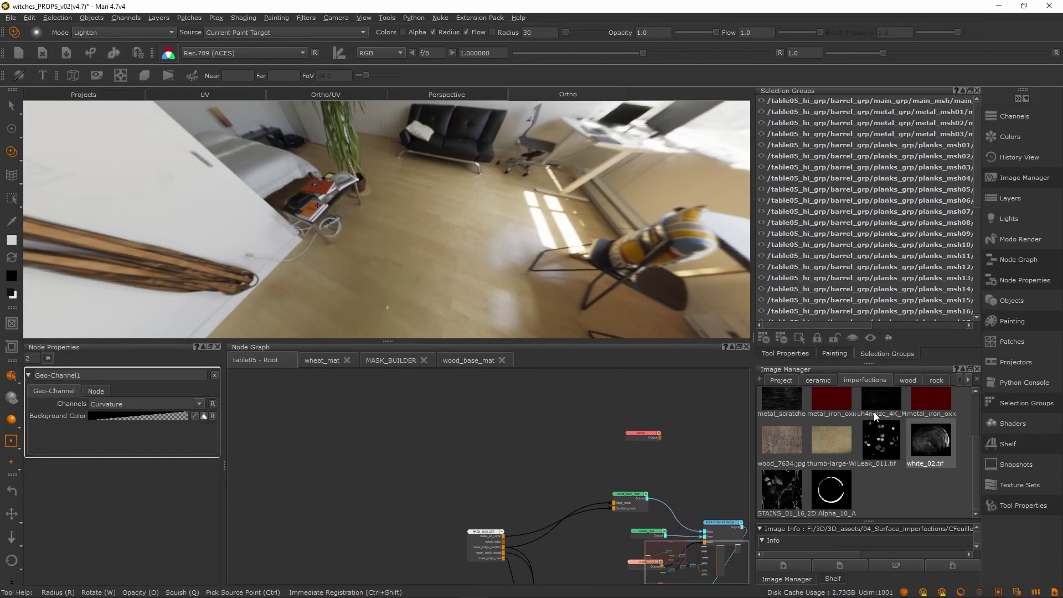
click(827, 381)
click(853, 380)
scroll(853, 446, up, 3)
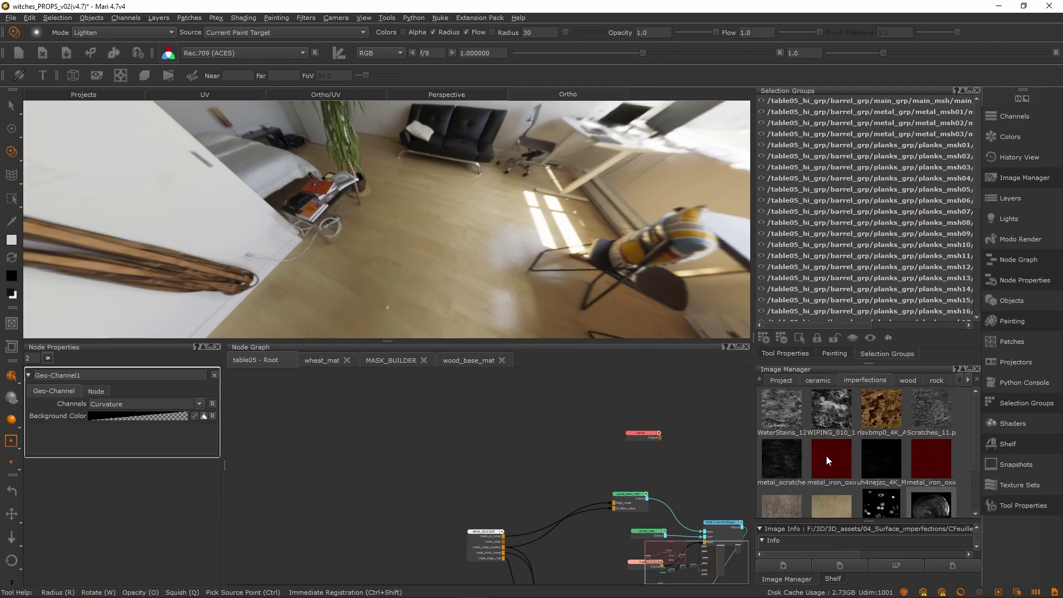
Add the metal scratches image to the node graph as a Tiled node in the empty area
drag(785, 468, 421, 426)
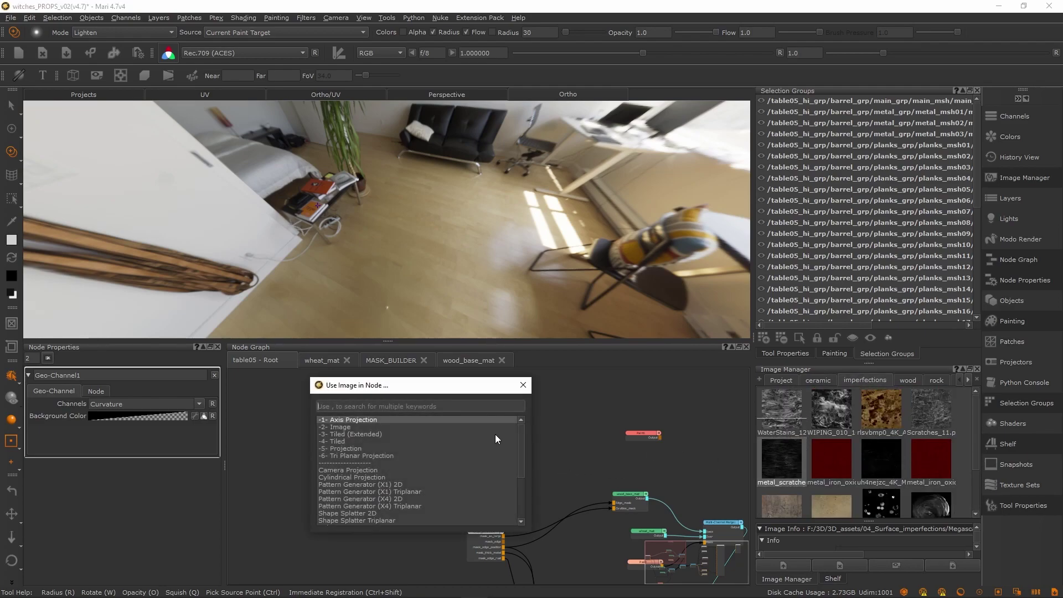
key(4)
scroll(540, 425, up, 4)
drag(586, 377, 358, 459)
Add the Leak_011.tif image to the node graph as a second Tiled node below the scratches node
scroll(863, 488, down, 2)
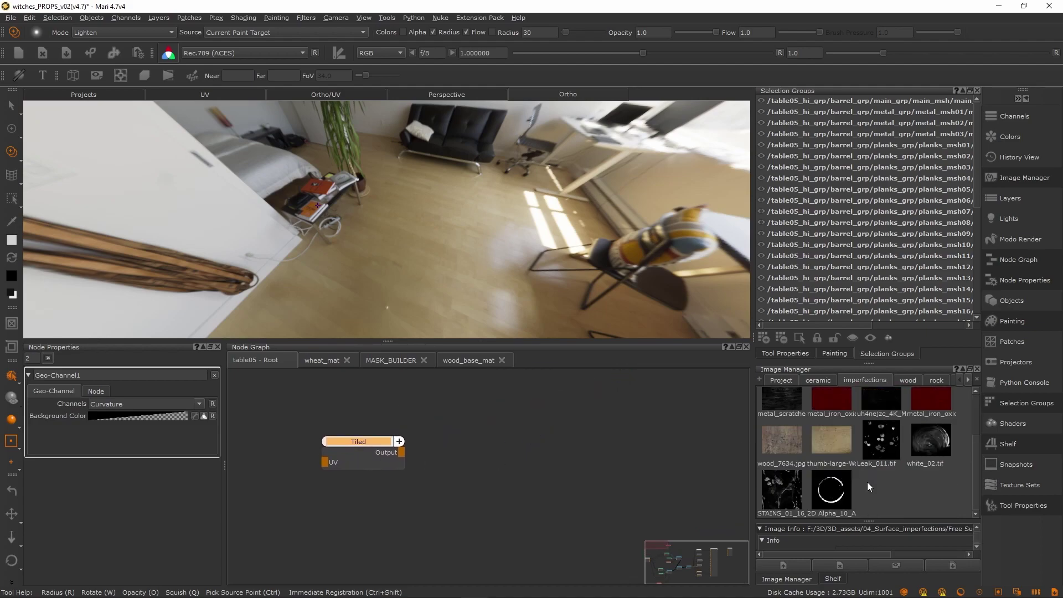
drag(880, 442, 481, 440)
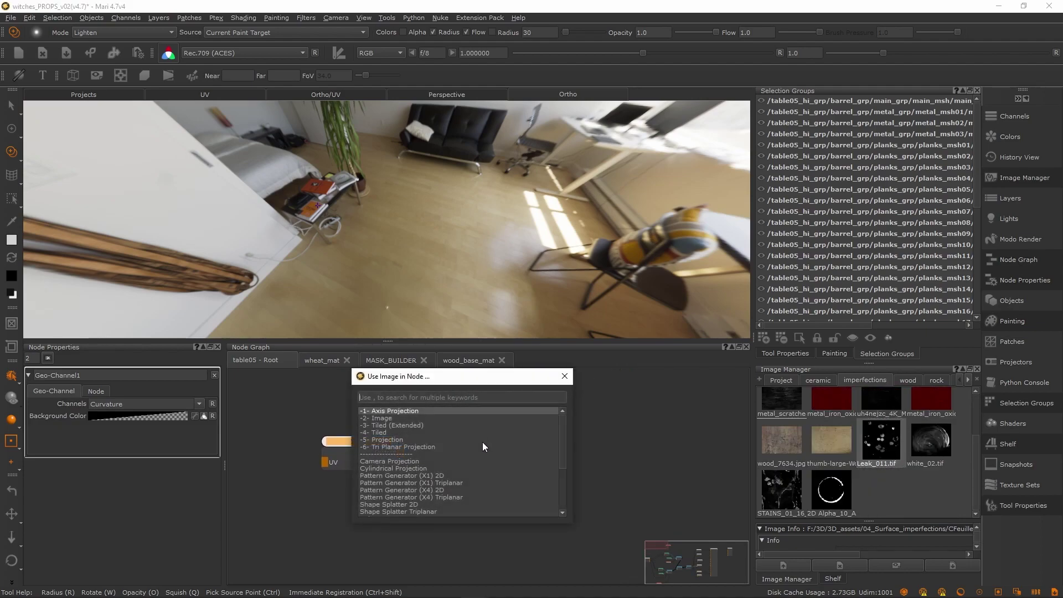
key(4)
drag(598, 458, 387, 504)
Preview the scratches Tiled node on the table and examine its pattern across the tabletop and barrel planks
click(377, 450)
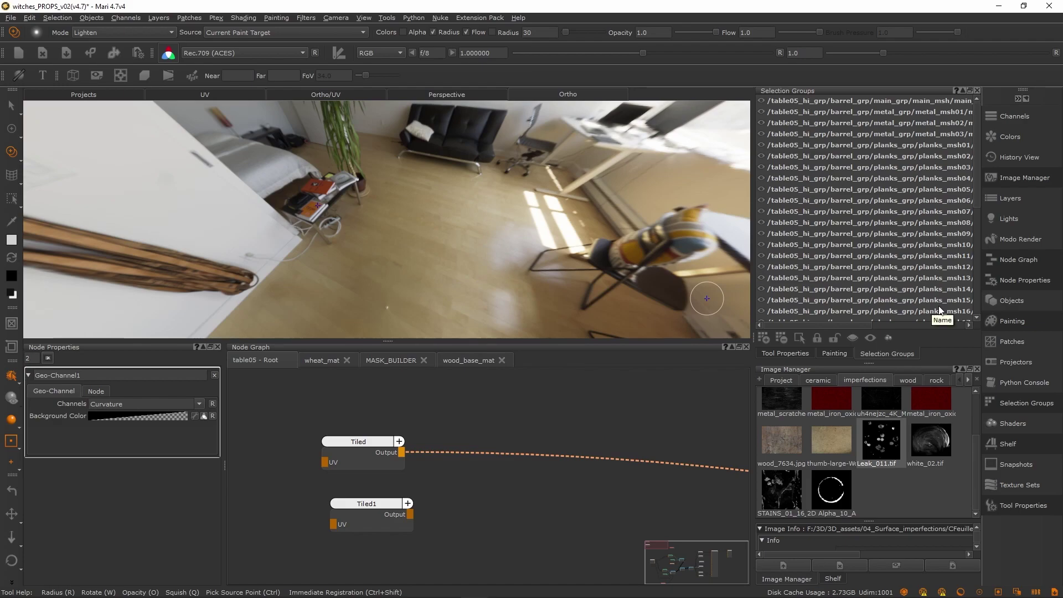
alt+right_drag(581, 243, 489, 238)
alt+middle_drag(489, 238, 551, 272)
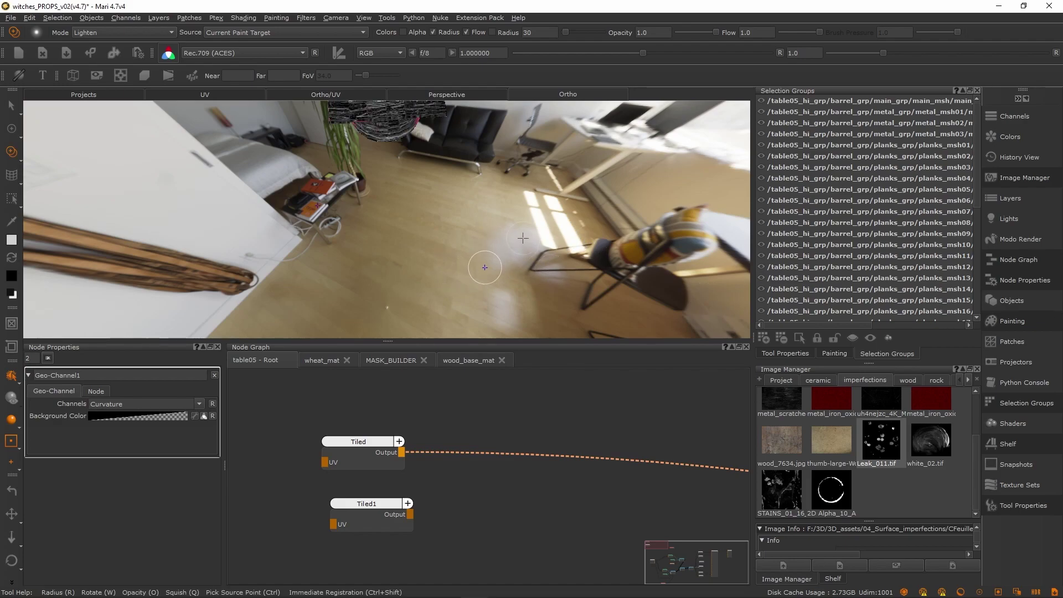
alt+middle_drag(485, 271, 493, 306)
alt+right_drag(493, 306, 529, 218)
alt+drag(529, 219, 526, 191)
alt+middle_drag(526, 191, 488, 233)
alt+right_drag(488, 233, 563, 228)
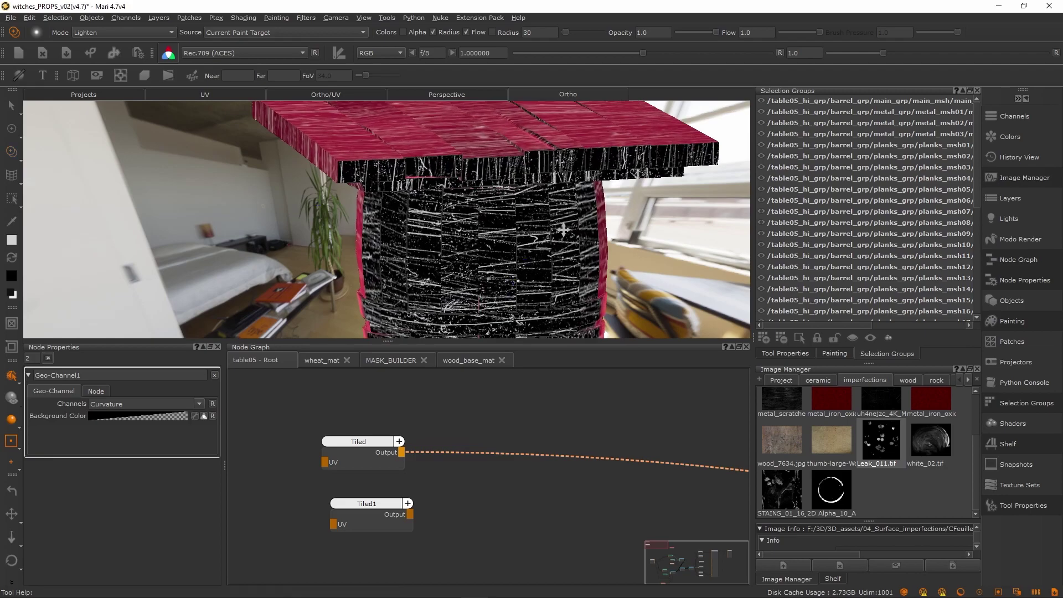
alt+middle_drag(563, 227, 522, 268)
alt+right_drag(521, 267, 529, 256)
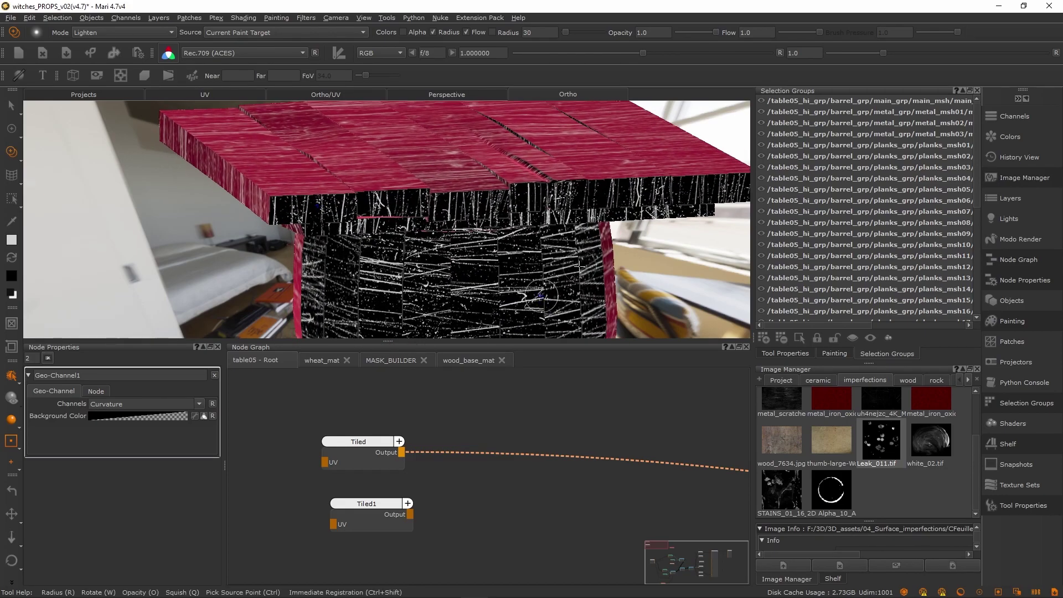
middle_drag(526, 262, 533, 262)
alt+drag(533, 262, 532, 249)
alt+right_drag(532, 250, 550, 258)
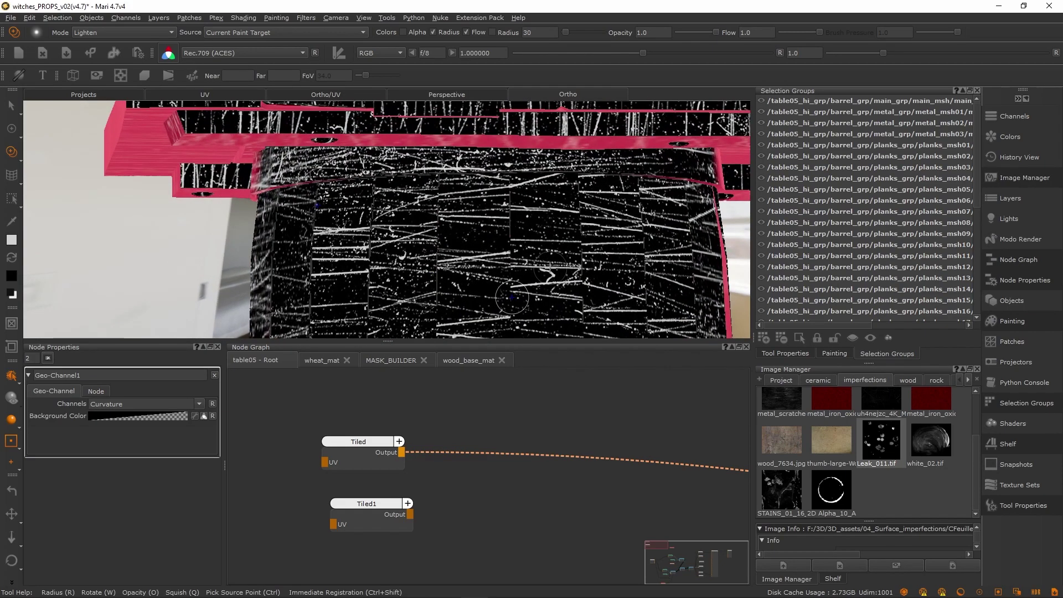
Shift the leak node slightly and preview its output on the tabletop planks
drag(384, 514, 373, 512)
alt+drag(573, 232, 513, 265)
alt+right_drag(475, 266, 561, 231)
alt+drag(524, 227, 590, 250)
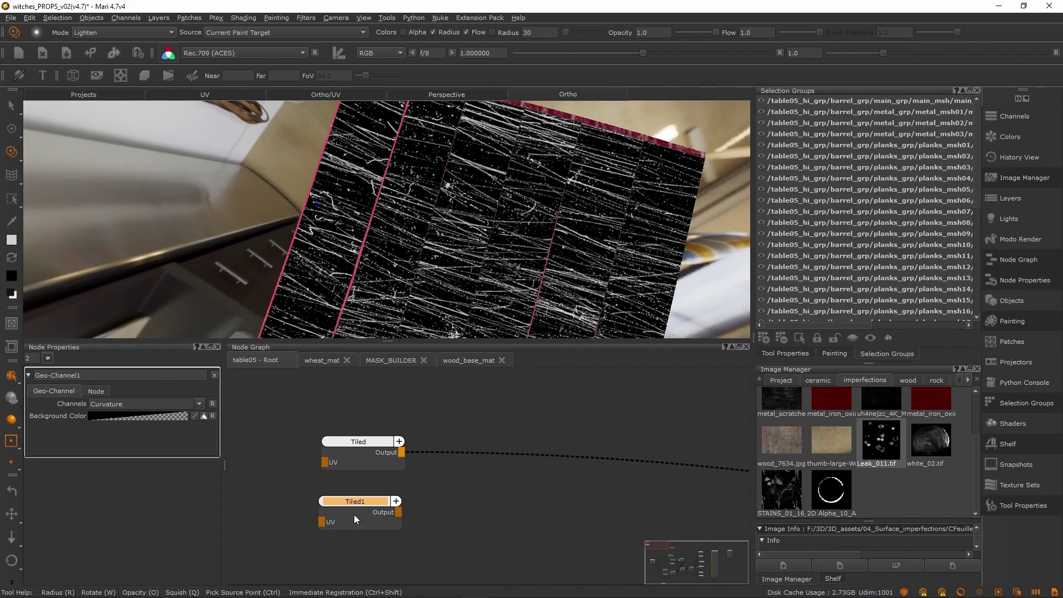
key(v)
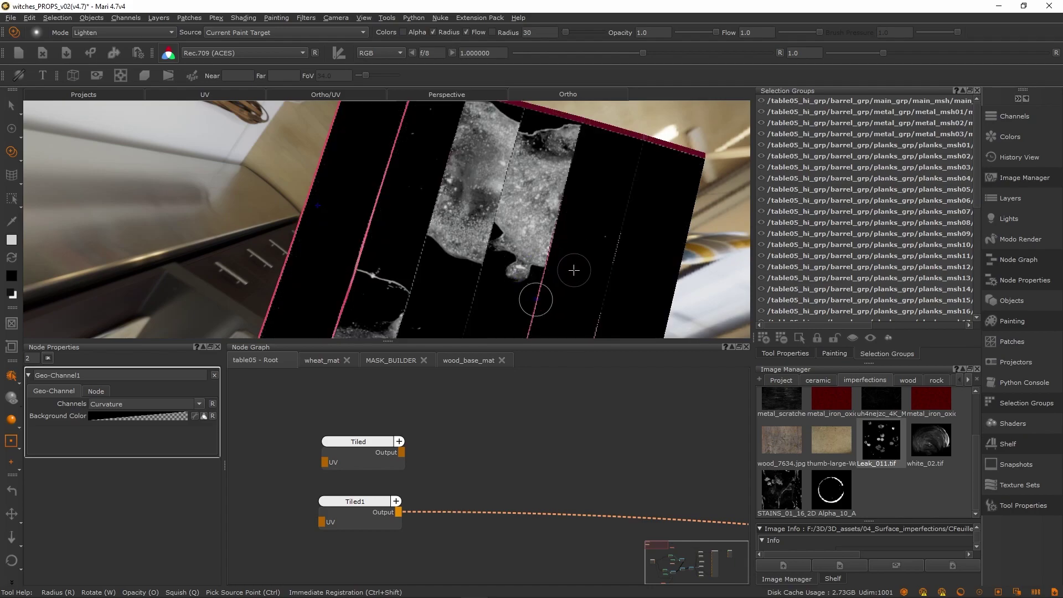
alt+right_drag(551, 309, 490, 280)
Set the leak node's U Repeat and V Repeat to 3 and examine the tiling on the tabletop
click(367, 519)
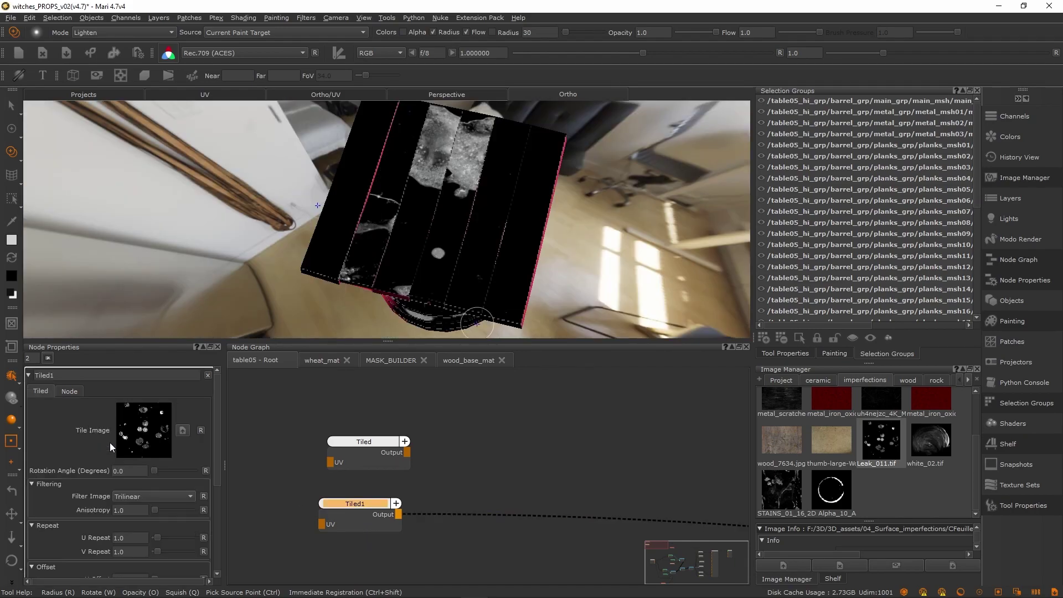
drag(156, 538, 77, 548)
text(3)
key(Return)
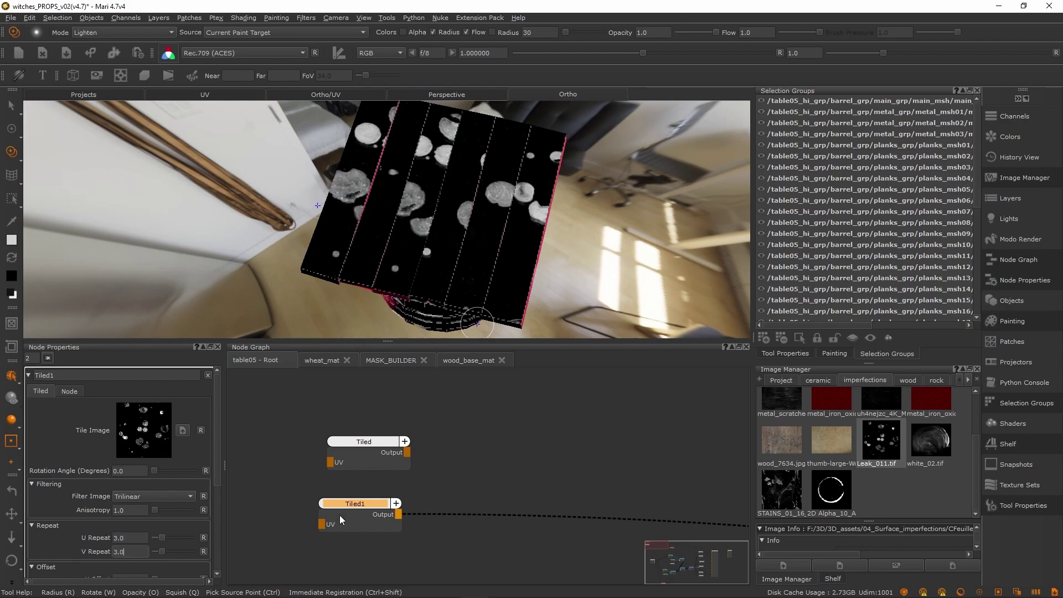
click(306, 527)
alt+drag(372, 278, 463, 232)
alt+right_drag(463, 232, 499, 280)
alt+drag(501, 246, 426, 253)
Merge the two Tiled nodes with scratches as Base and leaks as Over, and preview the merge on the table
click(384, 447)
key(m)
drag(515, 460, 398, 515)
drag(603, 460, 536, 430)
key(v)
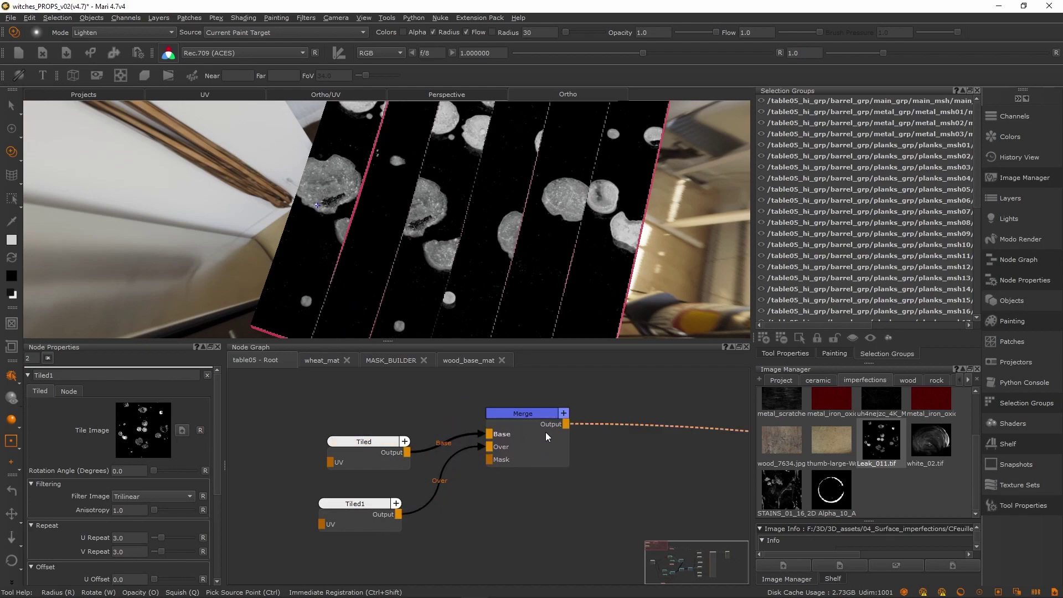
drag(500, 465, 483, 502)
alt+right_drag(529, 225, 499, 260)
mouse_move(499, 260)
alt+mouse_down()
mouse_move(503, 202)
mouse_move(487, 244)
alt+mouse_up()
alt+right_drag(487, 244, 513, 230)
Lower the Merge node's amount to about 0.346 and set its blending mode to Add
drag(211, 419, 183, 435)
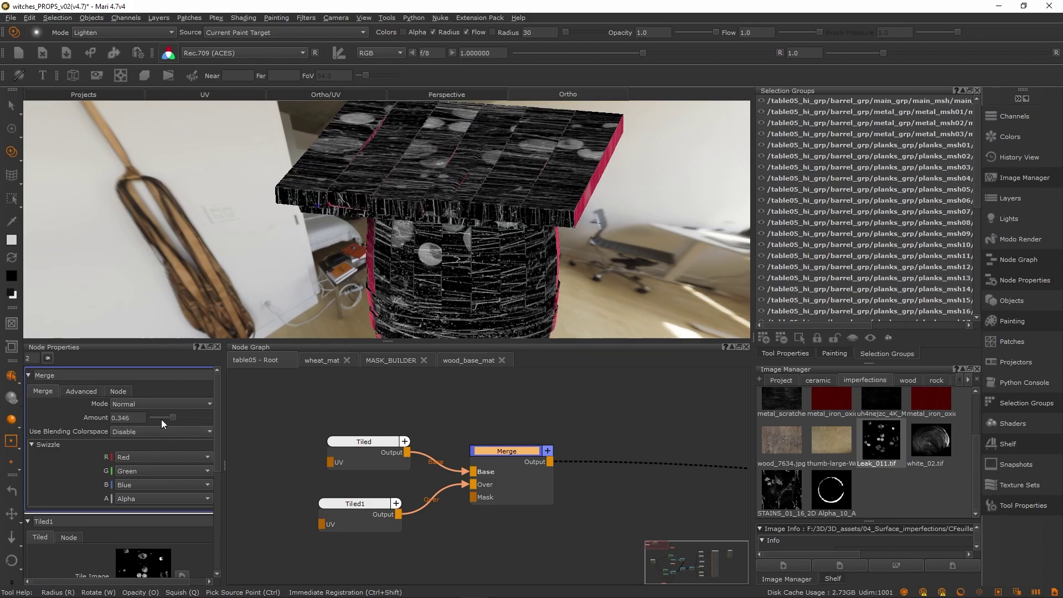
click(149, 405)
mouse_move(116, 416)
mouse_move(125, 452)
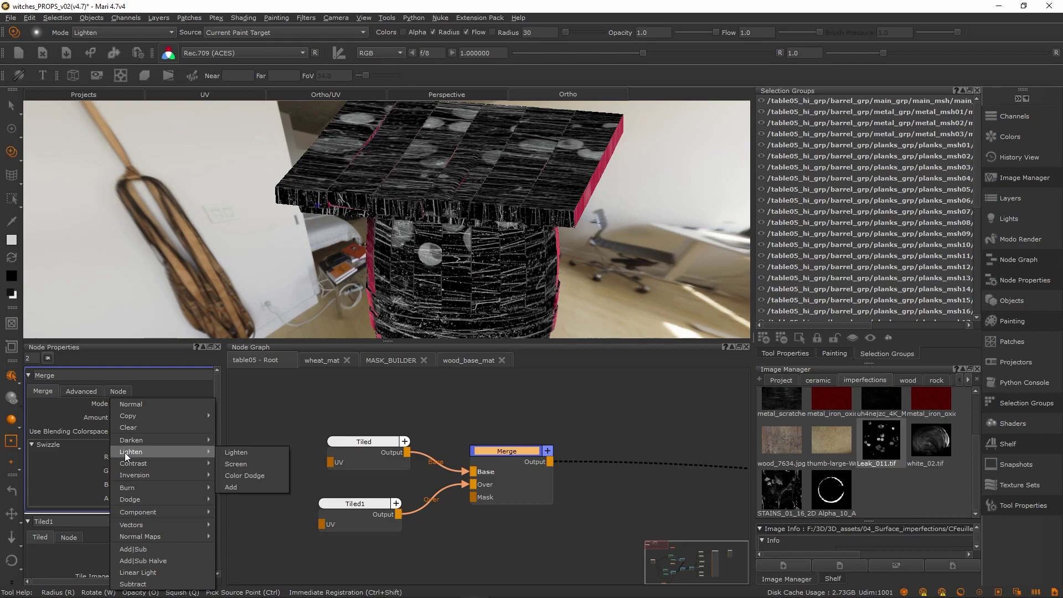
click(244, 487)
Adjust the Merge amount, ending at 1.0, and nudge the two Tiled nodes into place
drag(173, 418, 143, 423)
click(177, 416)
mouse_move(330, 524)
mouse_down()
mouse_move(362, 507)
mouse_move(346, 517)
mouse_up()
drag(368, 452, 359, 447)
drag(150, 420, 312, 431)
Examine the merged scratches and leaks on the tabletop and barrel from close up and farther away
alt+right_drag(587, 265, 531, 266)
alt+drag(532, 266, 488, 288)
alt+right_drag(488, 289, 520, 288)
alt+drag(520, 288, 511, 227)
alt+right_drag(512, 228, 560, 232)
alt+drag(559, 232, 504, 277)
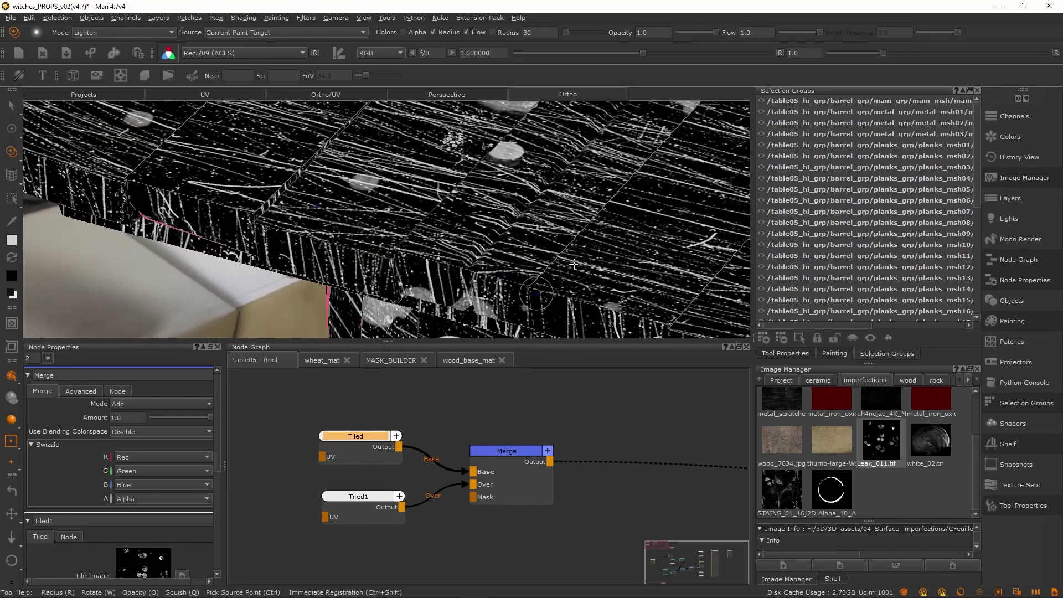
alt+right_drag(504, 277, 417, 270)
Reposition the Merge node and space out the two Tiled nodes feeding it
drag(505, 481, 541, 468)
click(657, 500)
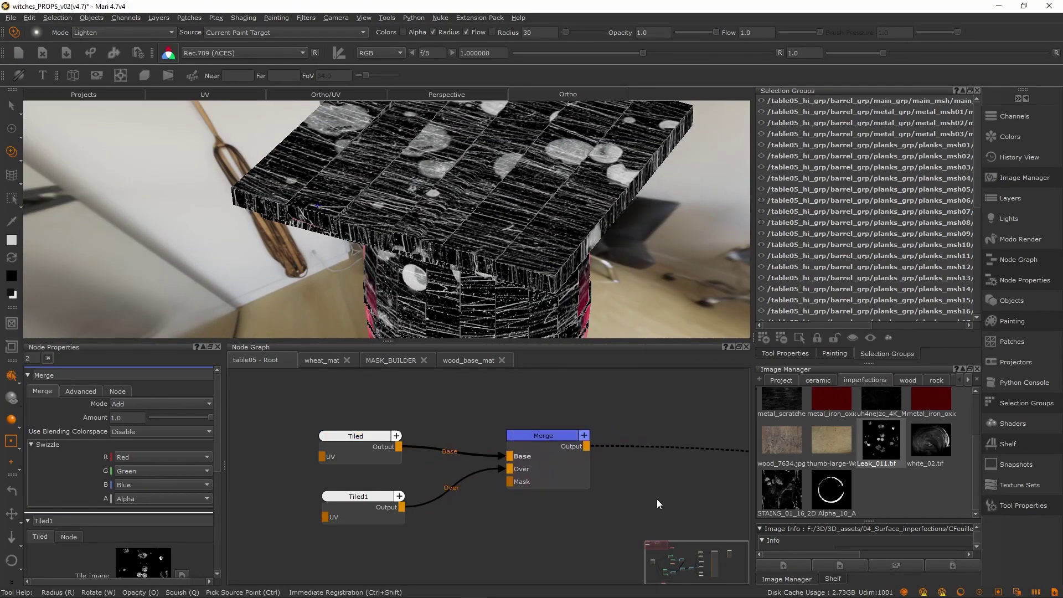
middle_drag(605, 495, 533, 496)
middle_drag(361, 522, 498, 500)
click(431, 501)
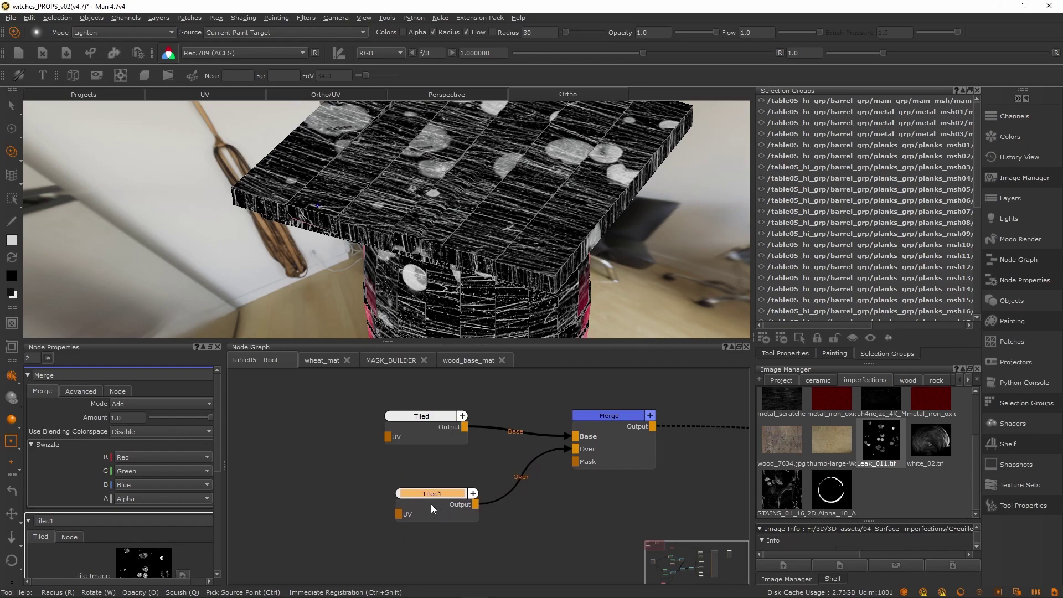
drag(608, 443, 585, 435)
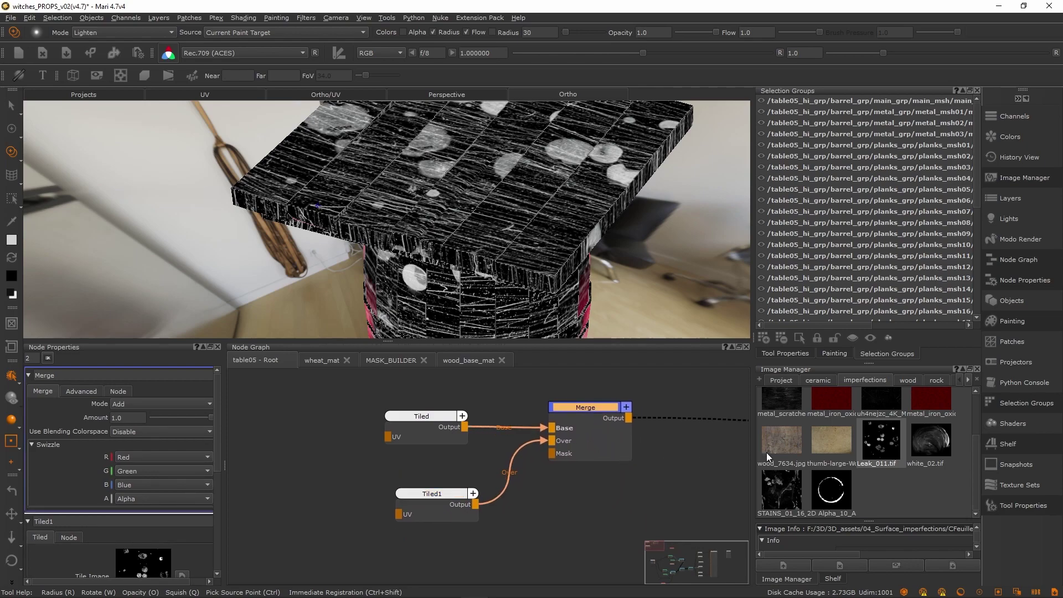